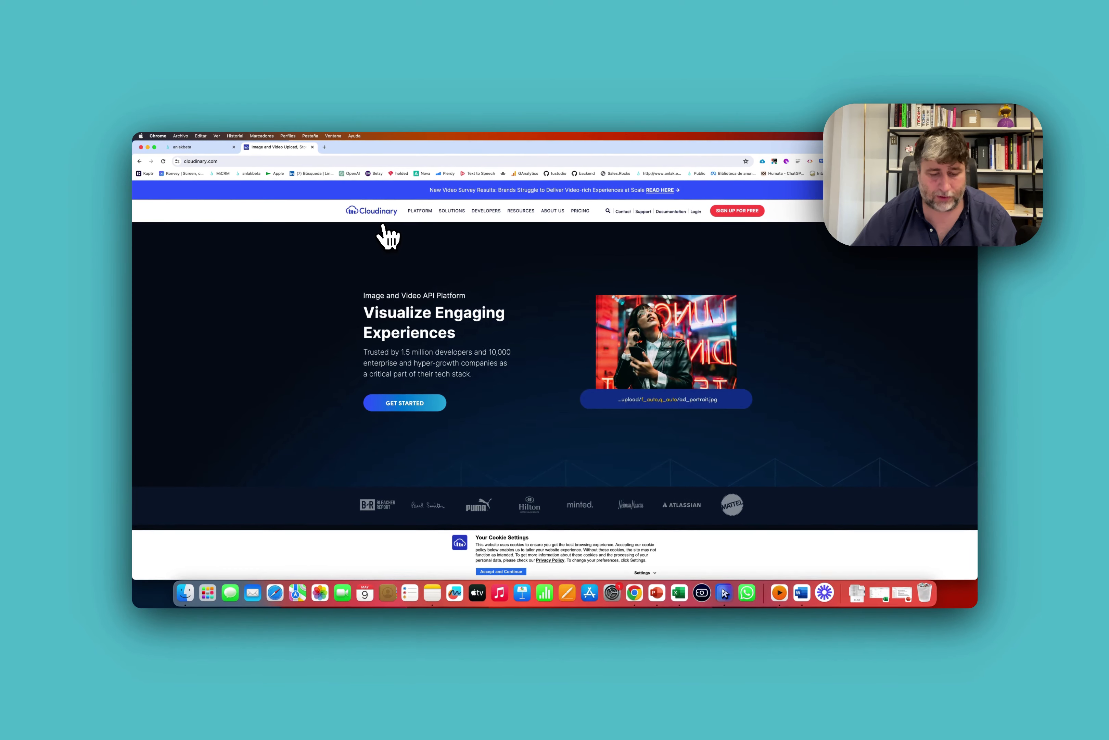
Copy the Cloudinary logo image from the Google Images results and open a new tab.
key("super+bracketleft")
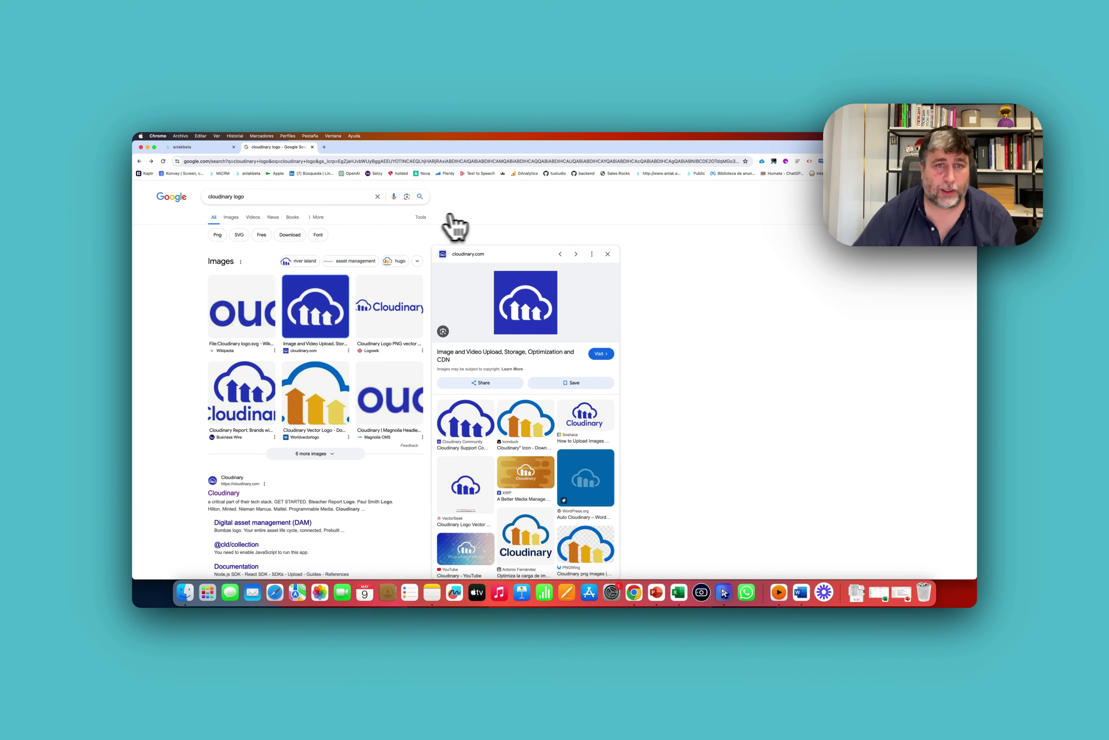
scroll(518, 275, "down", 1)
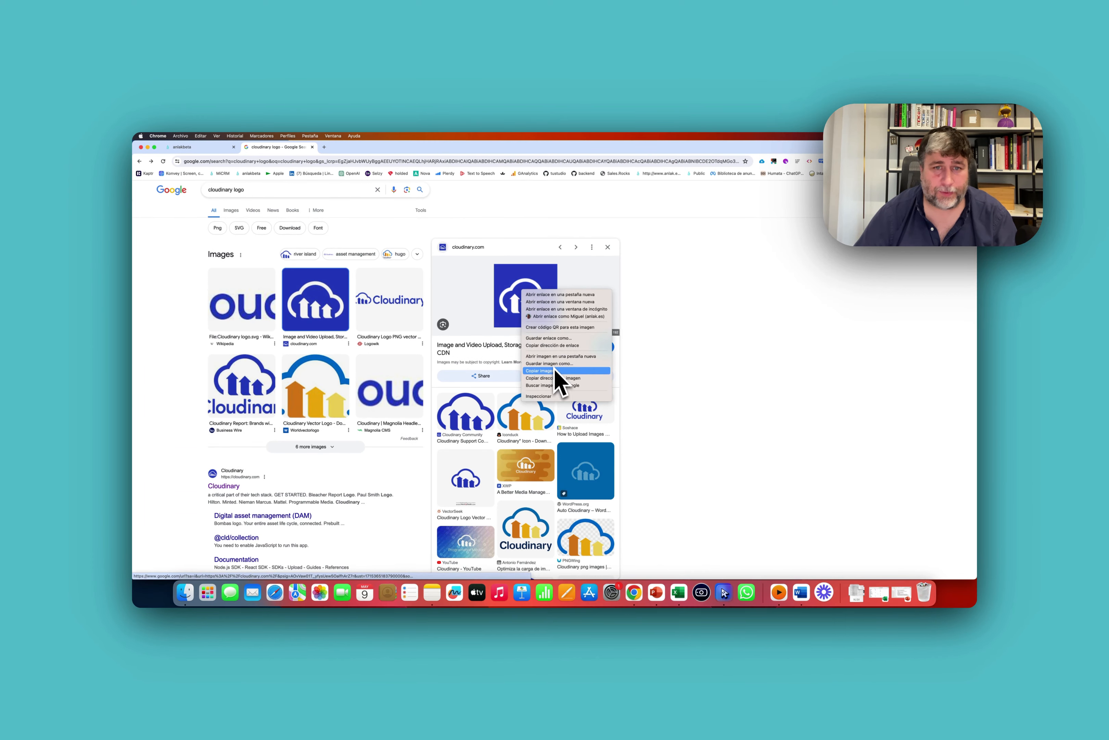
left_click(555, 370)
key("super+t")
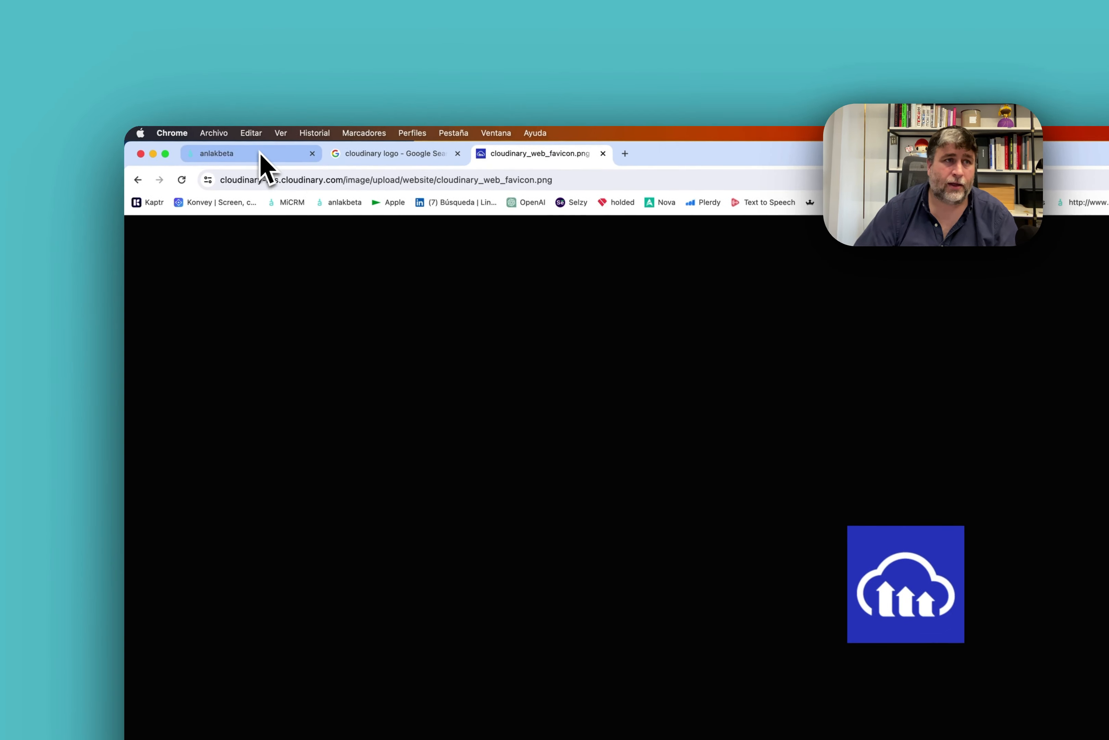
Open the empty Cloudinary folder in Anlak and drag the logo image onto it.
left_click(261, 164)
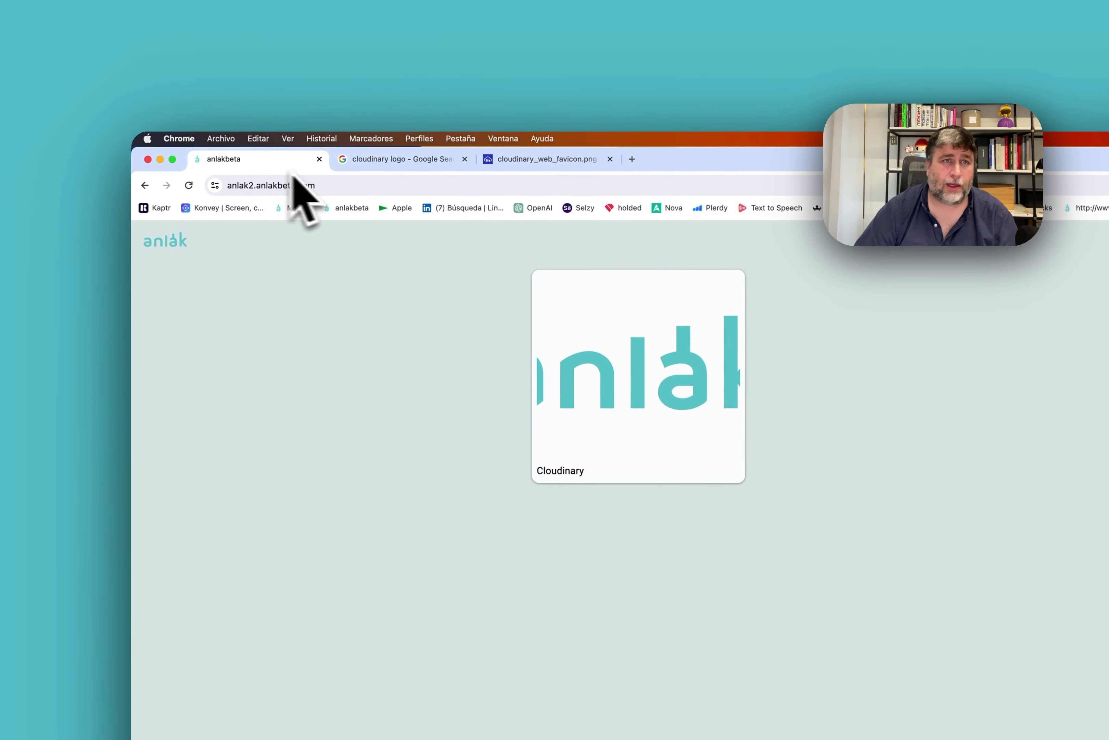
left_click(573, 161)
left_click(268, 160)
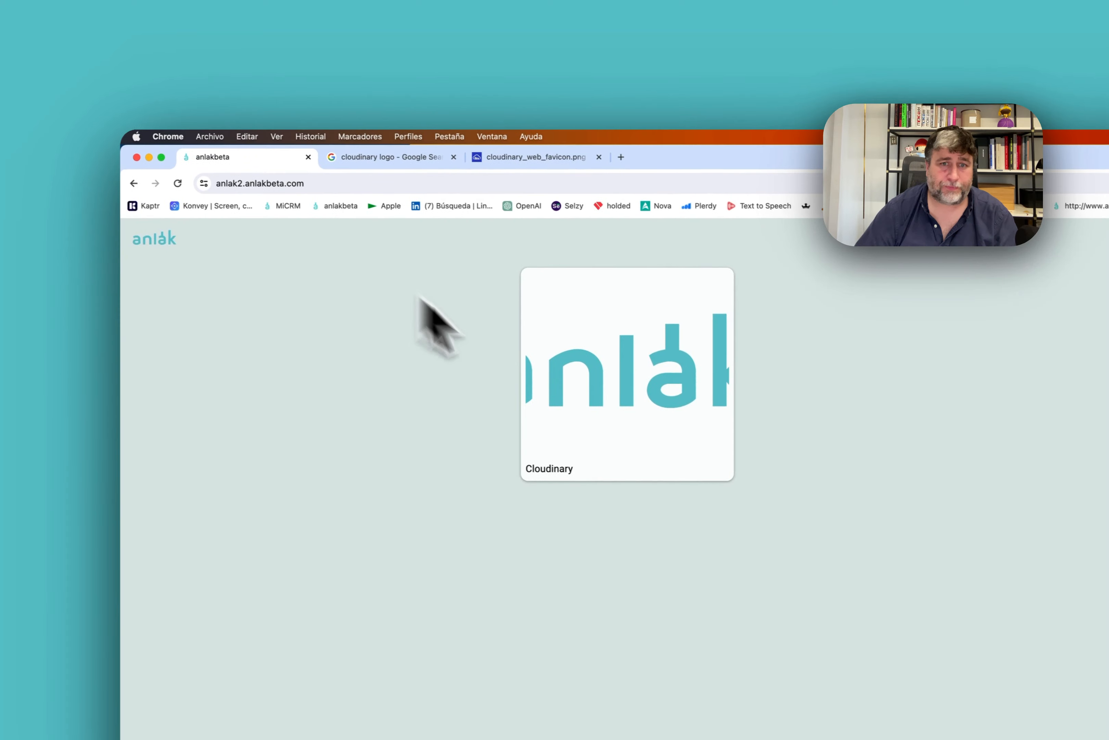
left_click(685, 465)
left_click(561, 159)
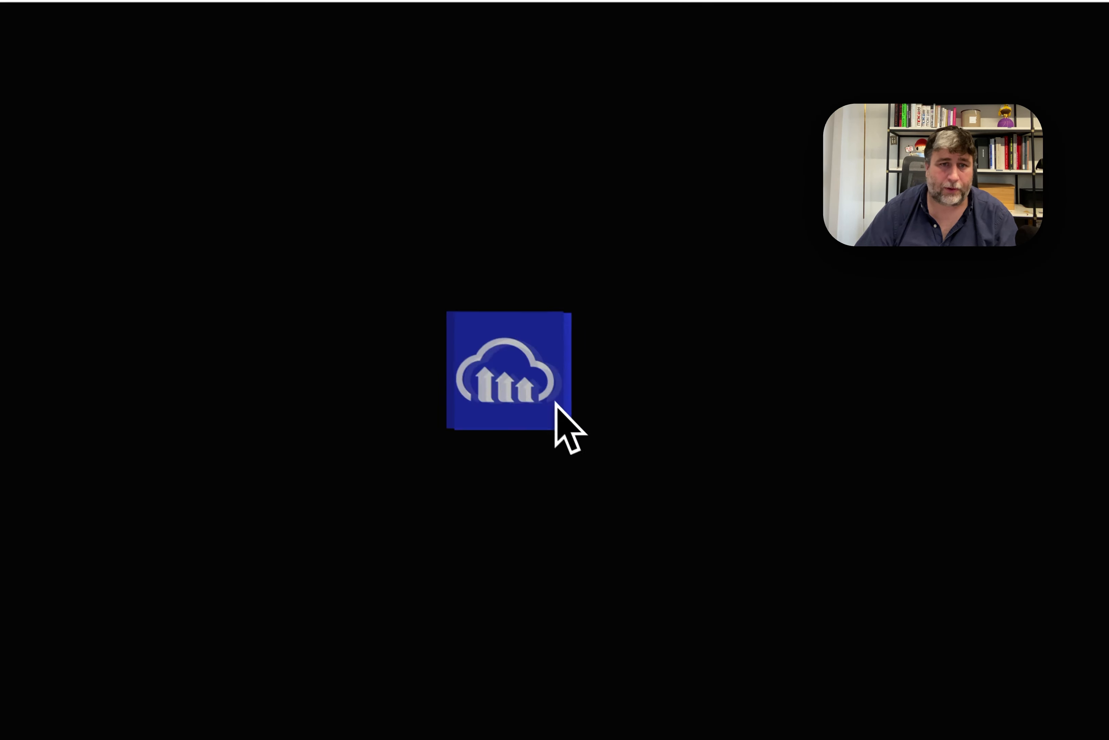
left_click_drag(555, 403, 688, 351)
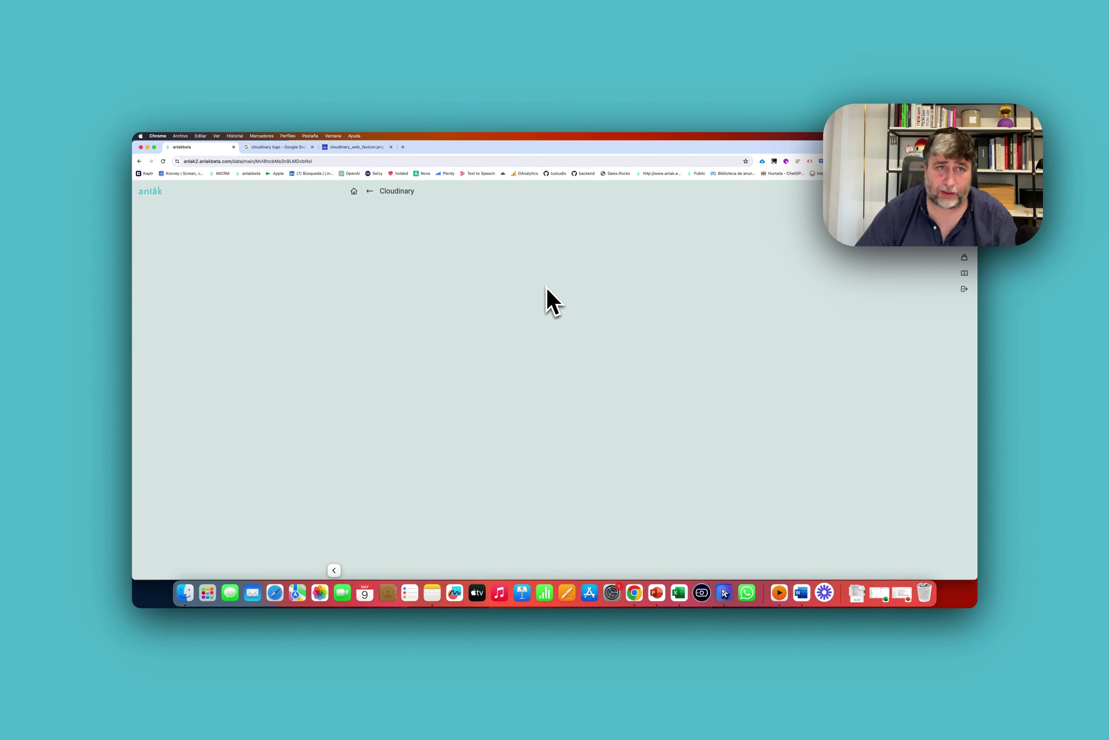
Save the Cloudinary logo image from its tab as a file.
left_click(356, 147)
right_click(643, 459)
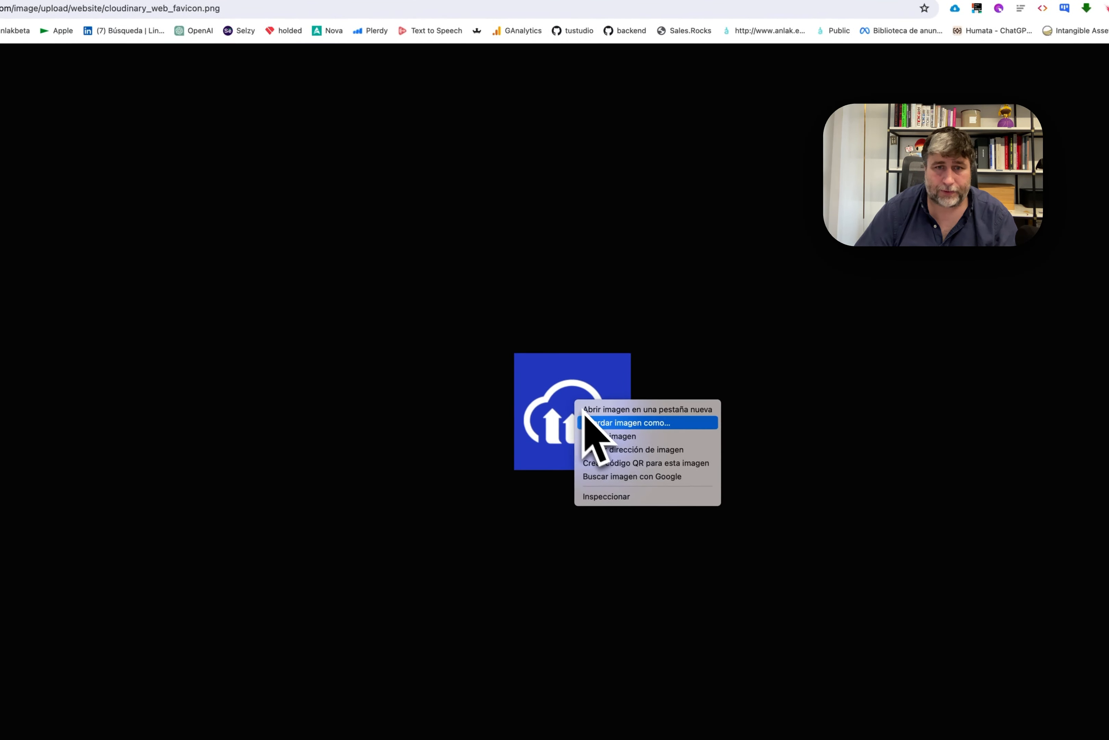
left_click(625, 414)
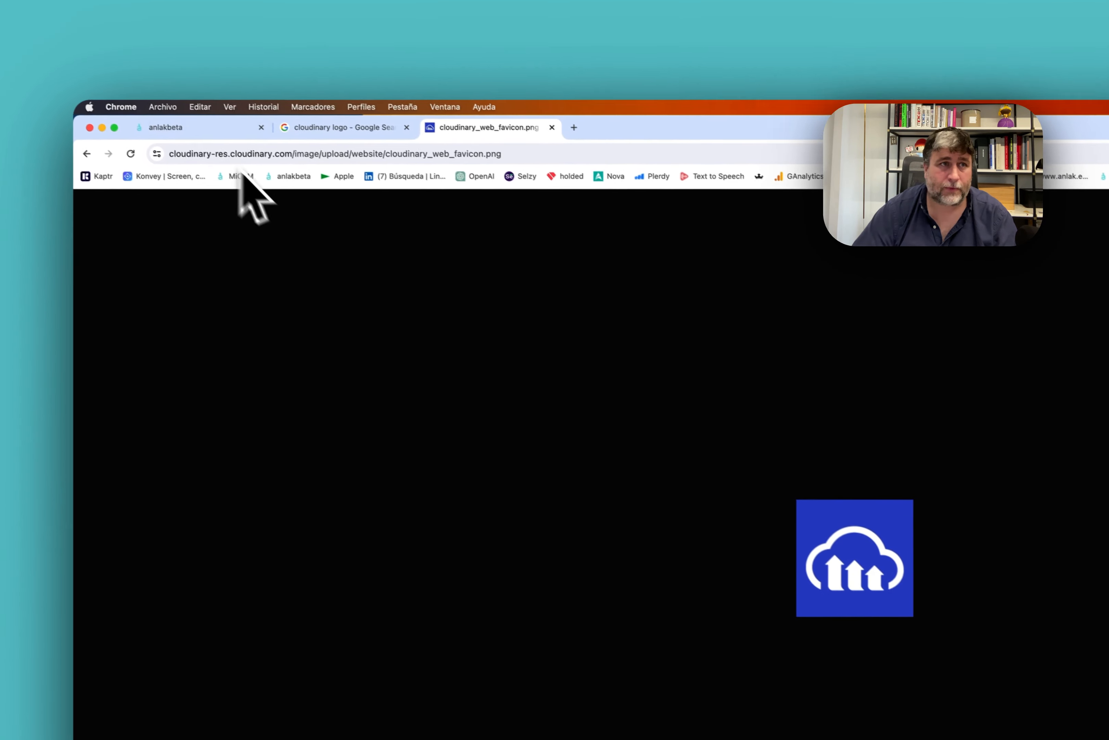
Upload the downloaded cloudinary_web_favicon.png into the Cloudinary folder, then return to the home page.
left_click(235, 158)
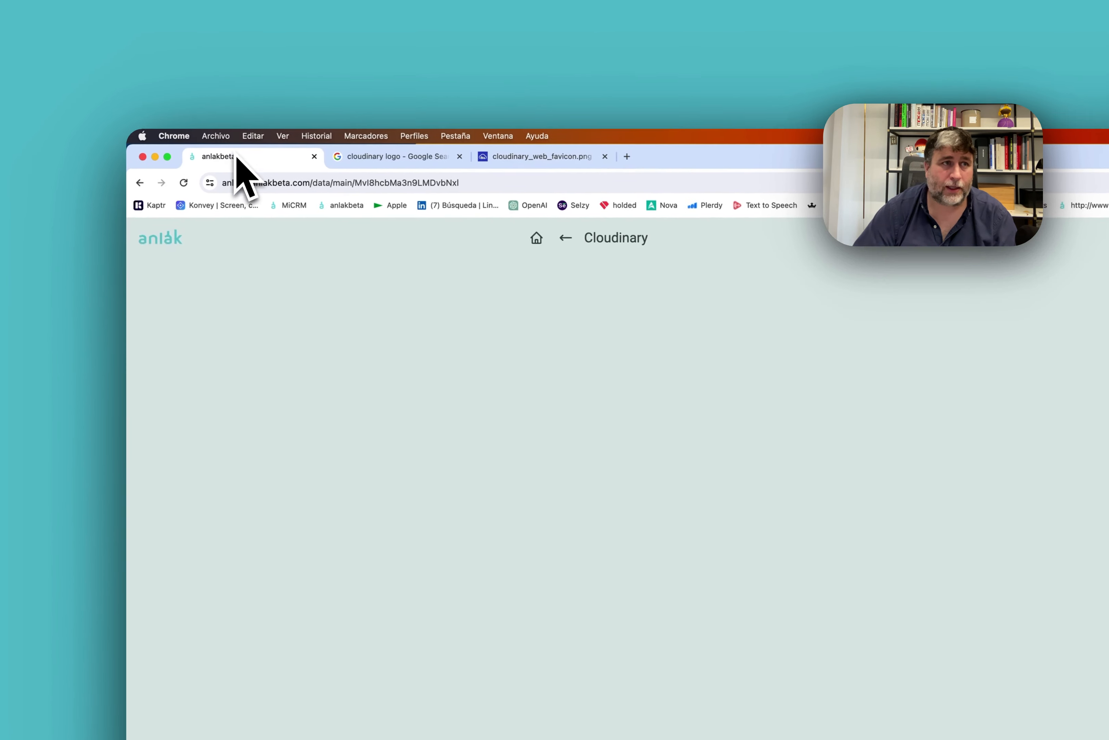
left_click(922, 186)
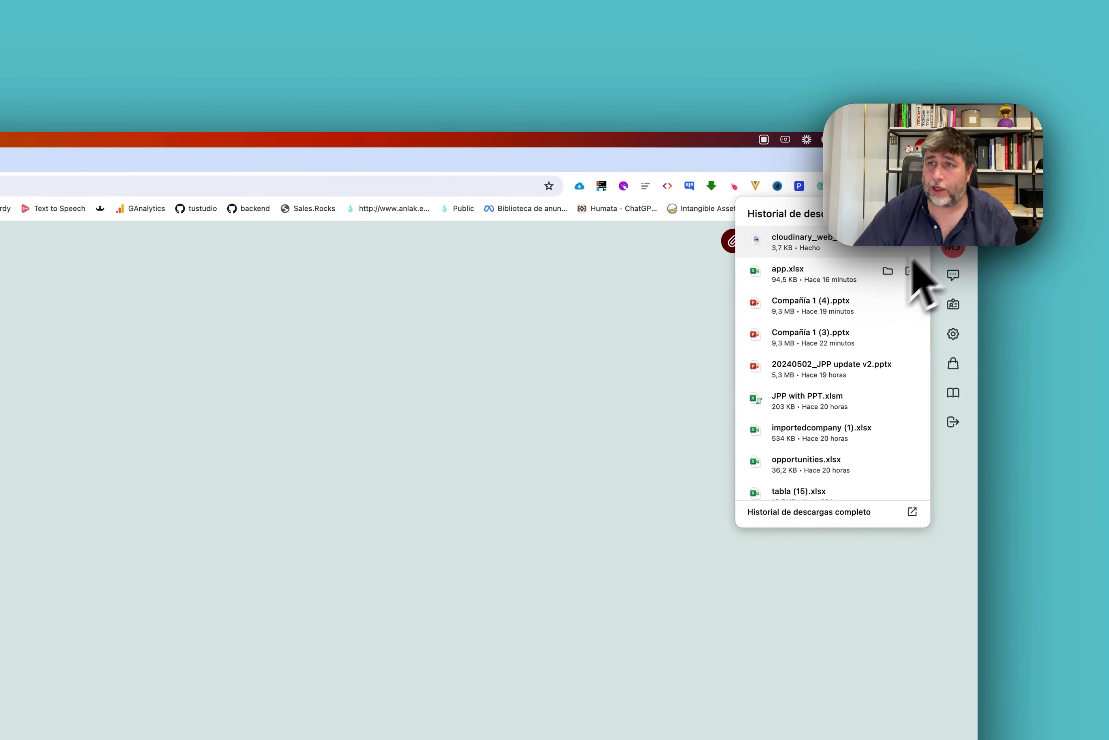
left_click_drag(807, 248, 307, 362)
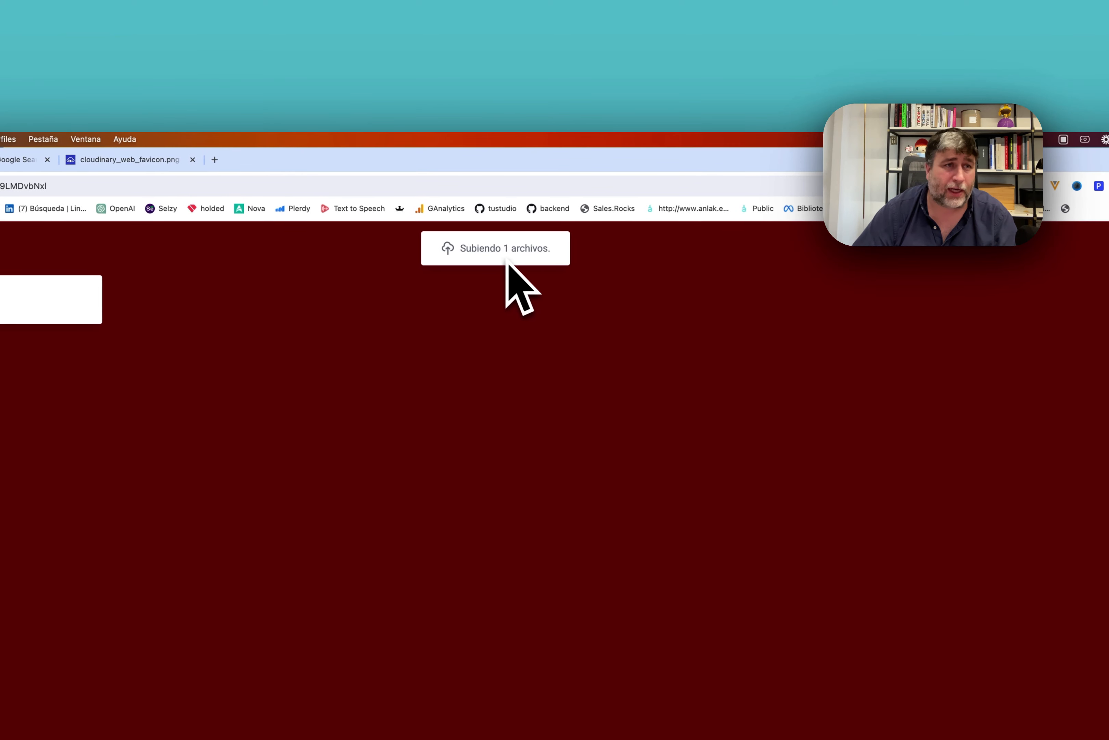
left_click(503, 256)
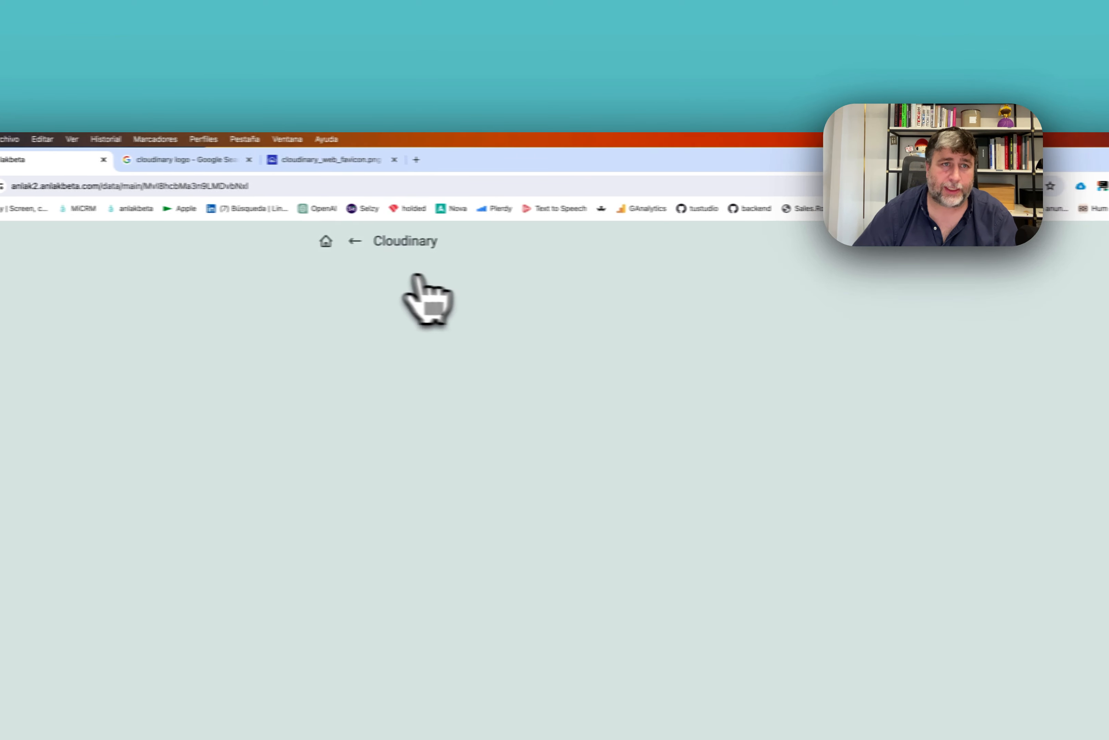
left_click(146, 243)
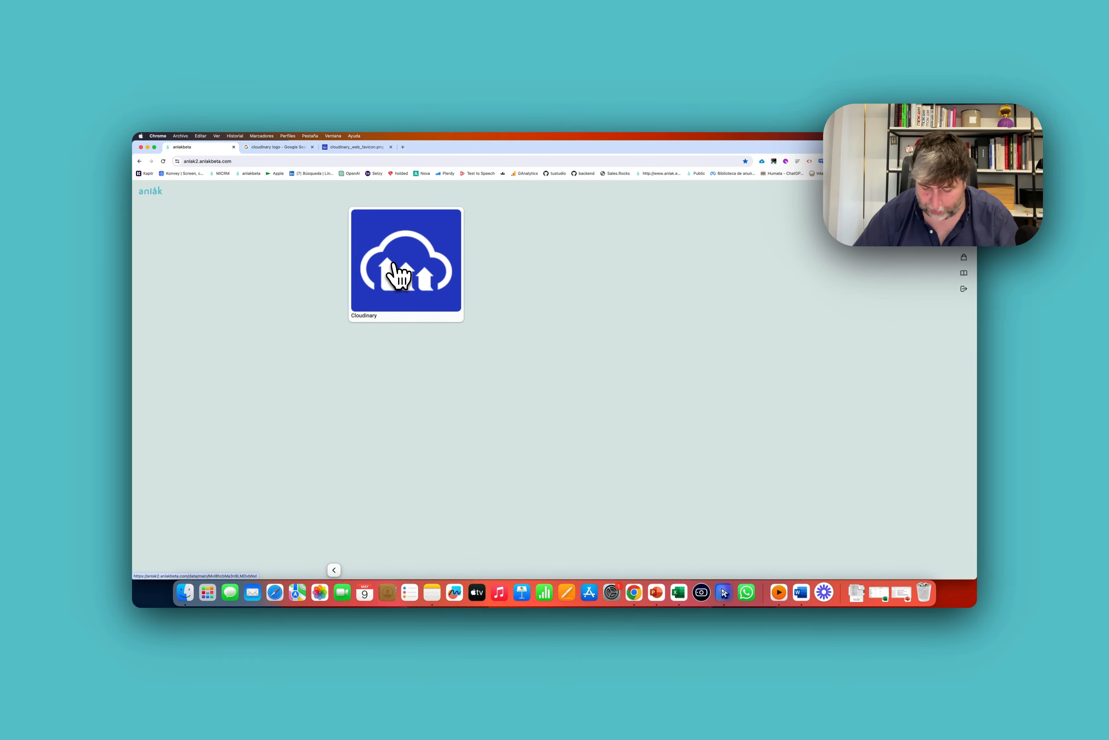
In the Cloudinary folder, create a widget titled 'View and edit for app' and show its element catalogue.
left_click(398, 276)
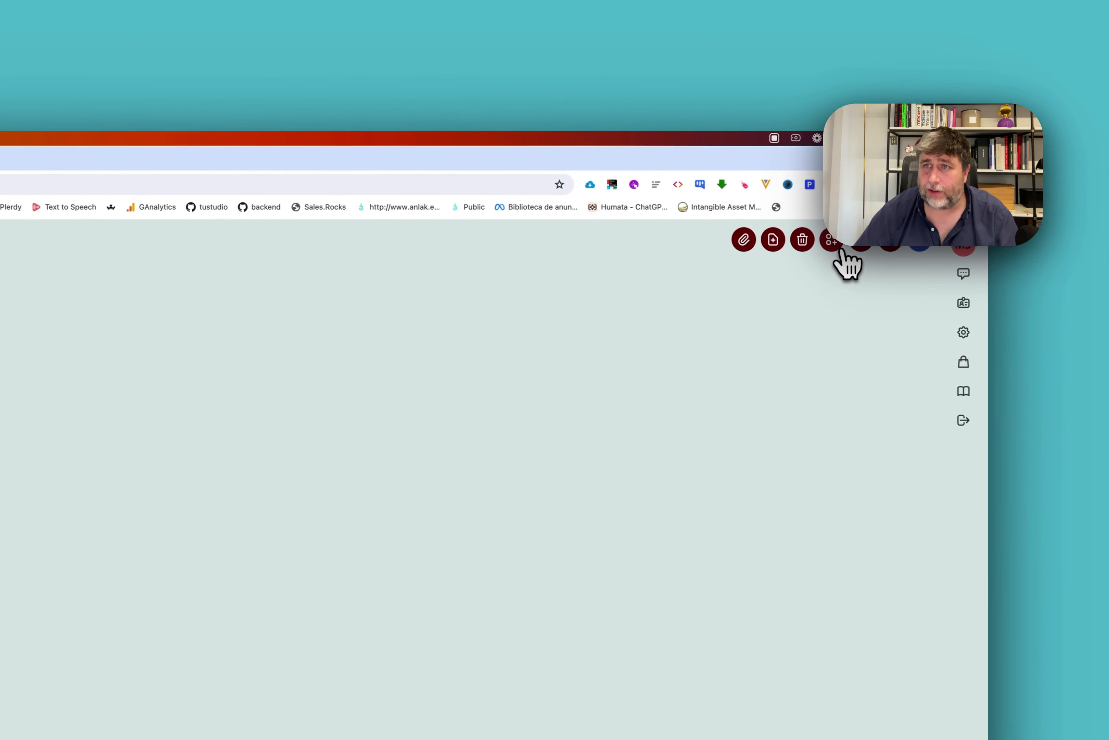
left_click(836, 245)
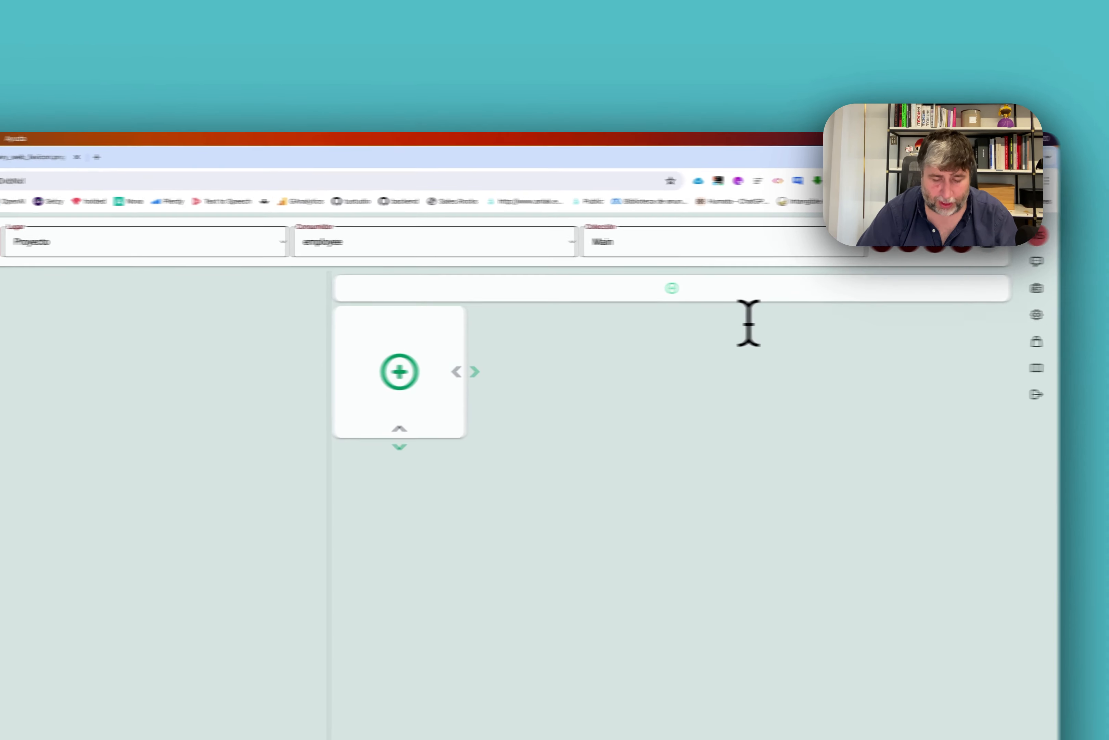
type("View and edit for app")
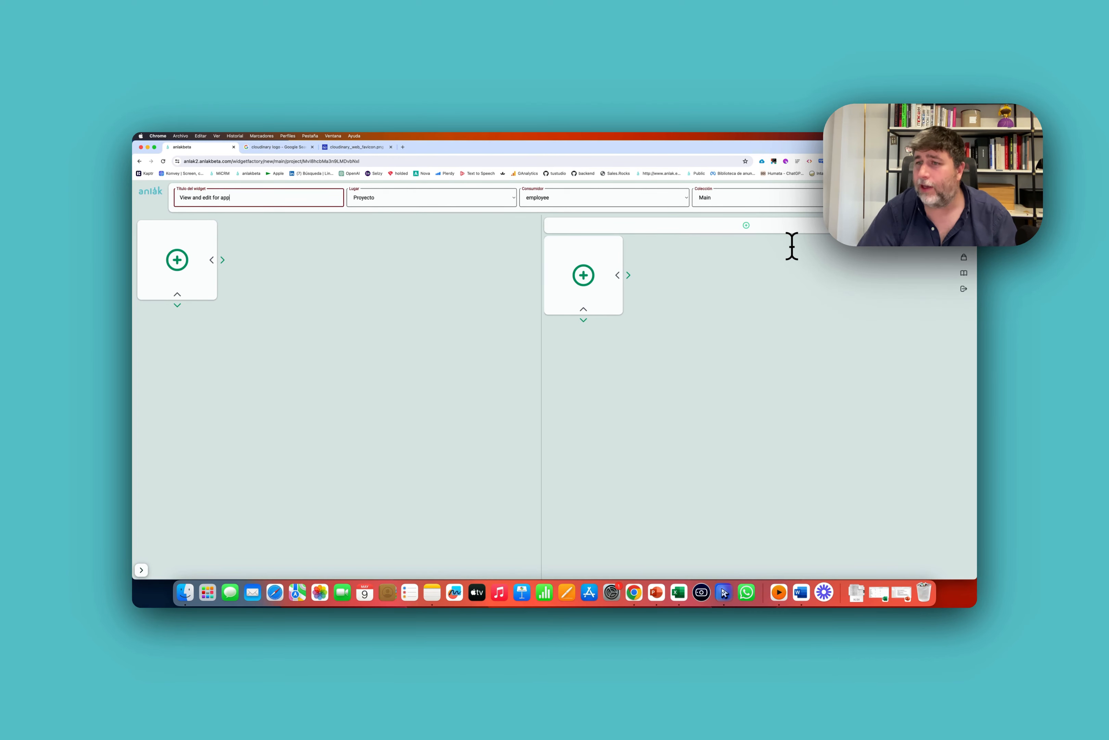
left_click(223, 261)
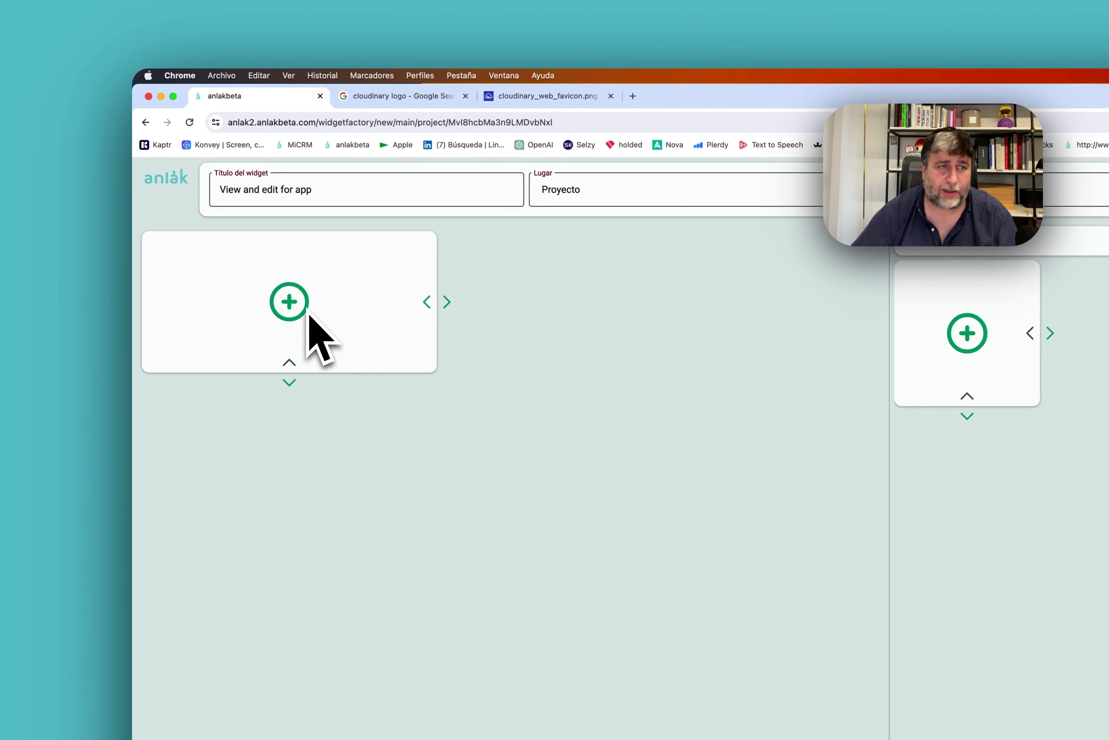
left_click(288, 326)
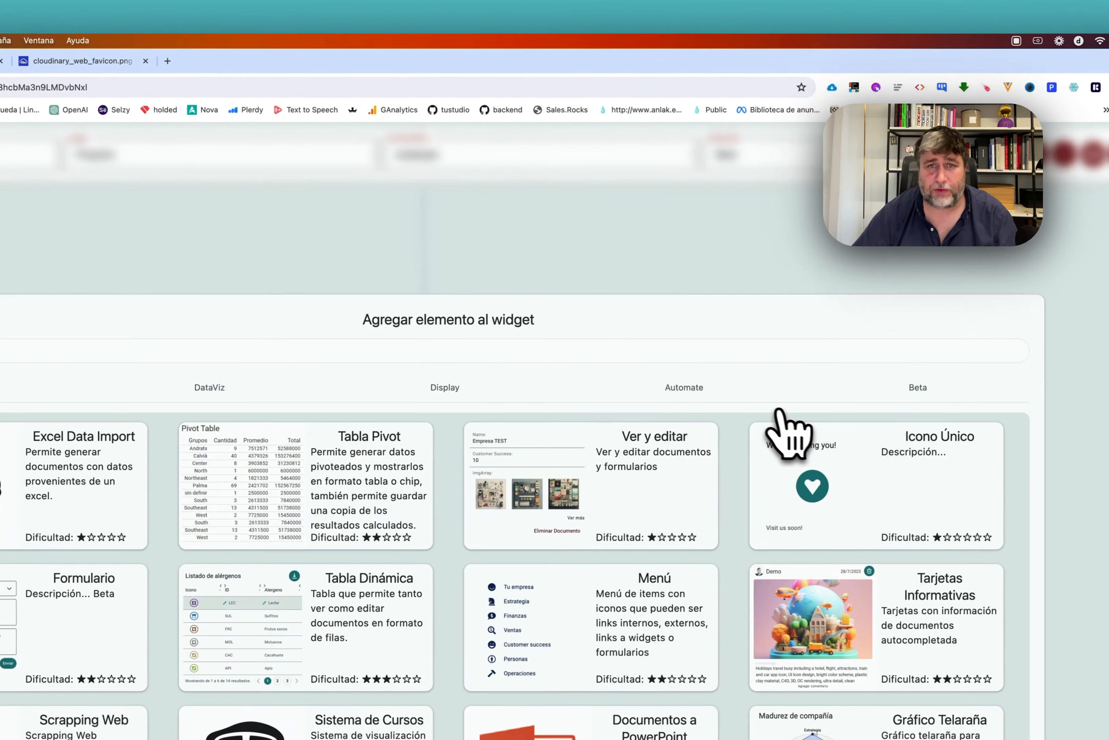
Add a Ver y editar element titled 'Basic information' and show its Campos tab.
left_click(659, 296)
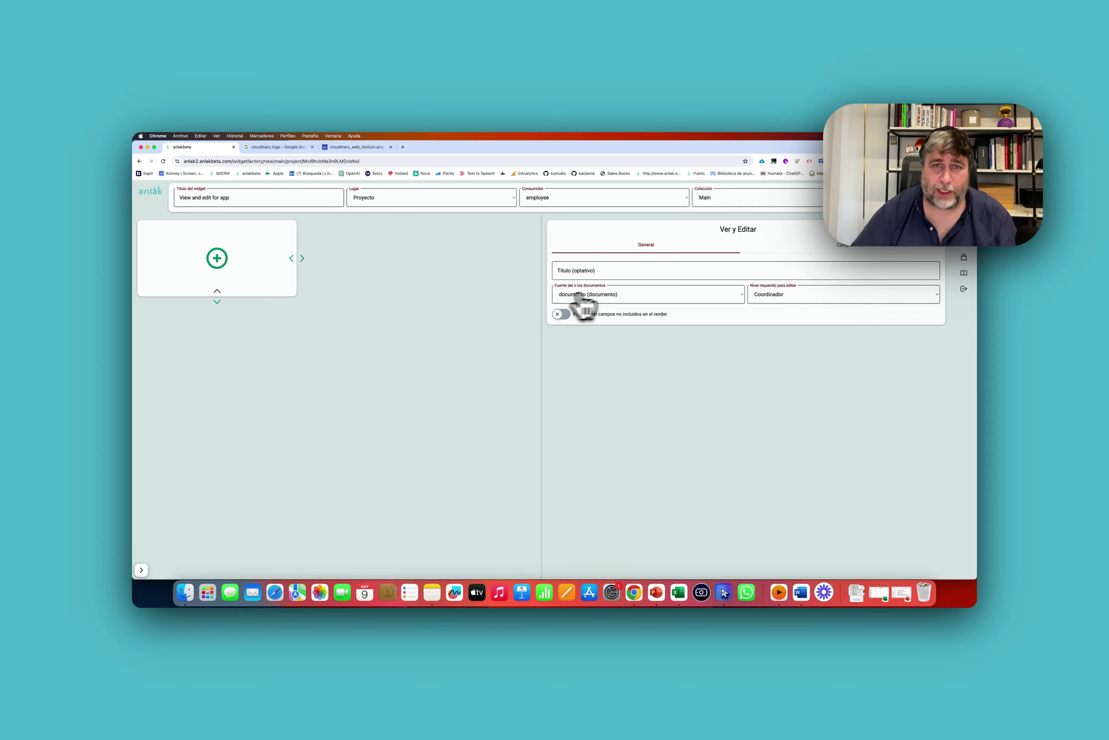
left_click(613, 273)
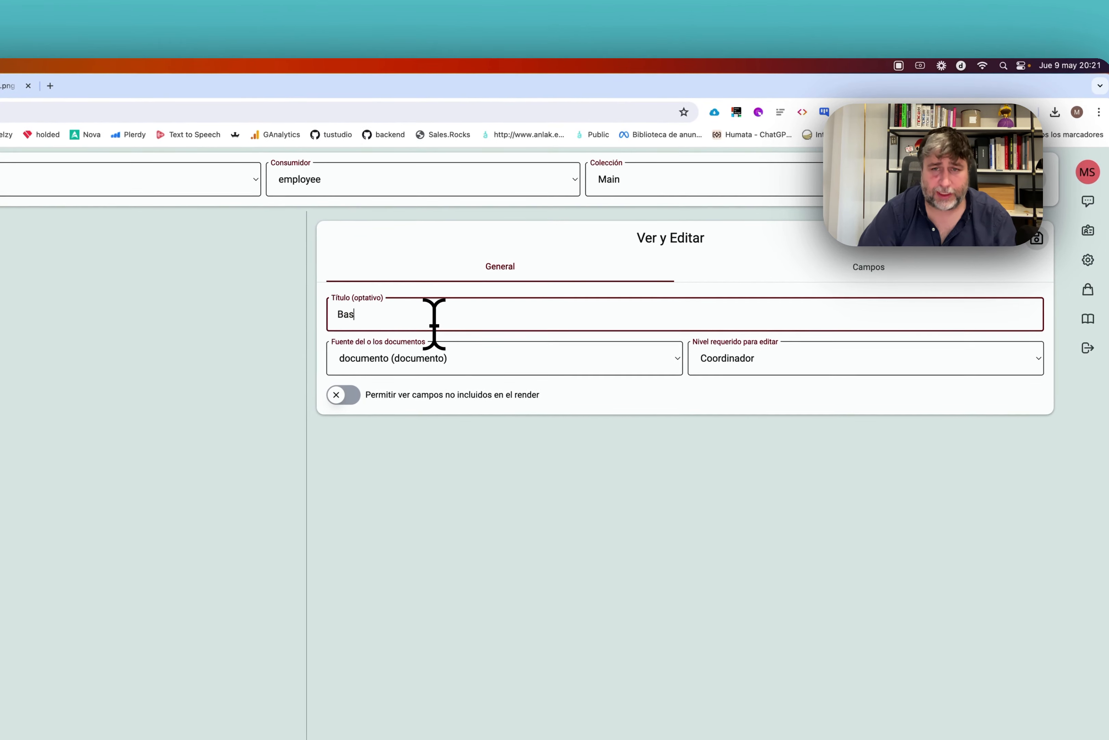
type("Basic information ab")
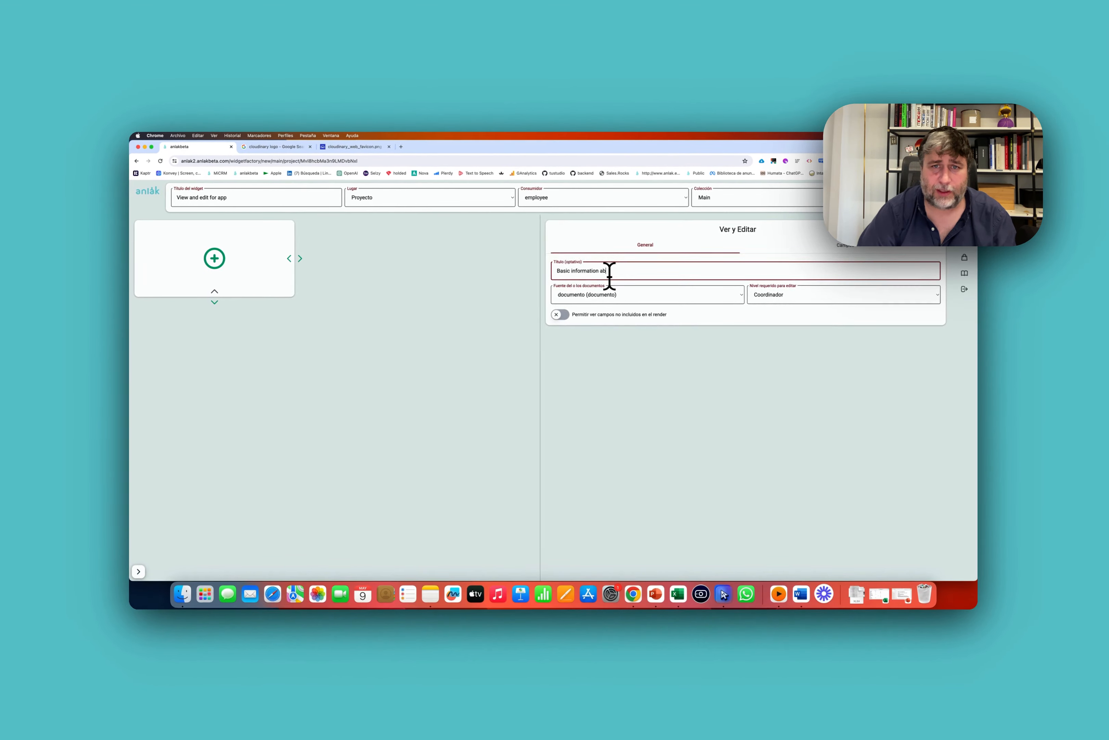
type("out the")
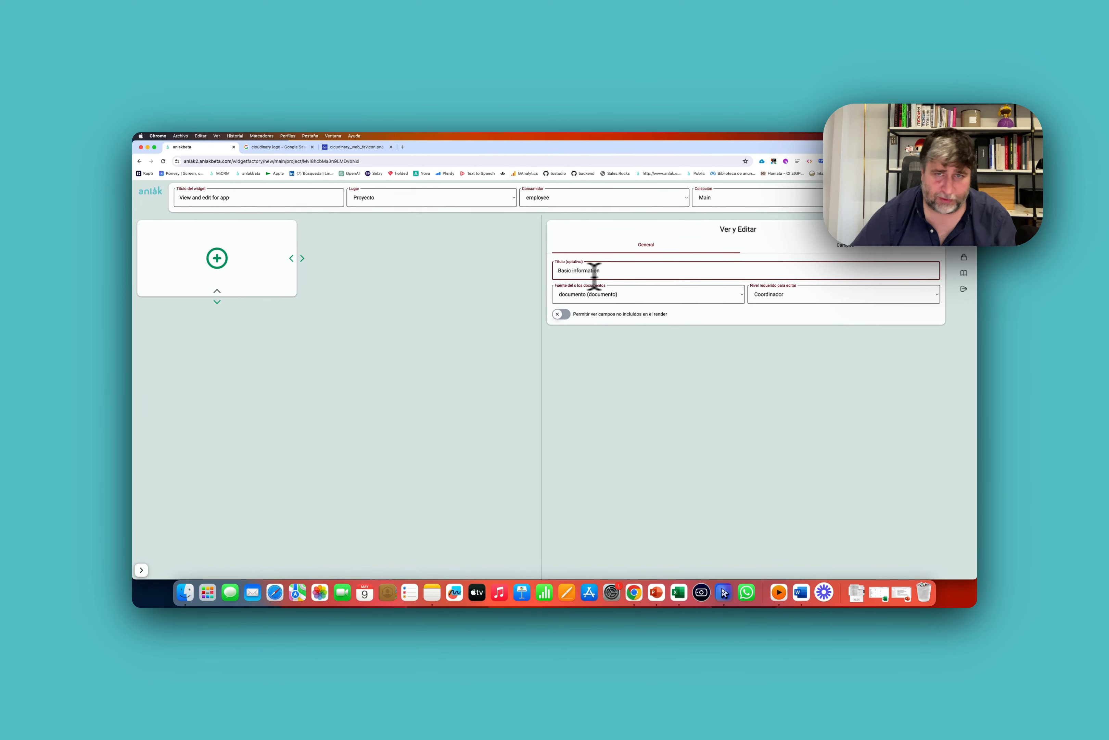
left_click(800, 242)
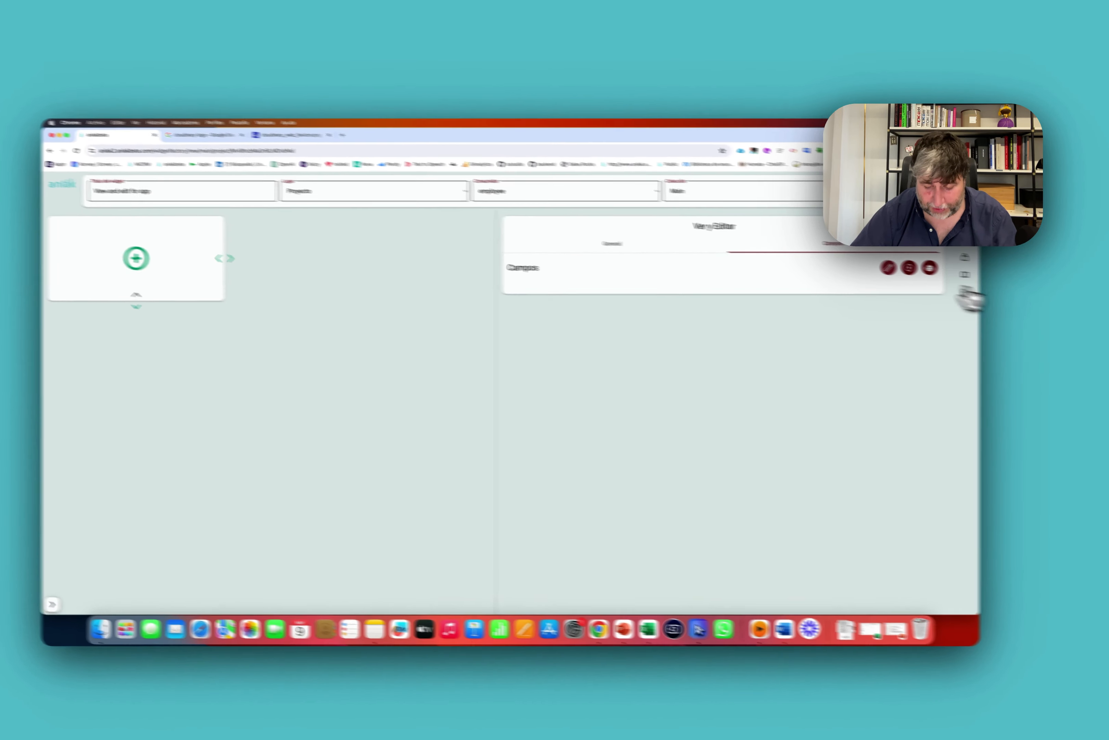
Create new fields Cost Monthly (number), Cost annual and Description (string).
left_click(964, 292)
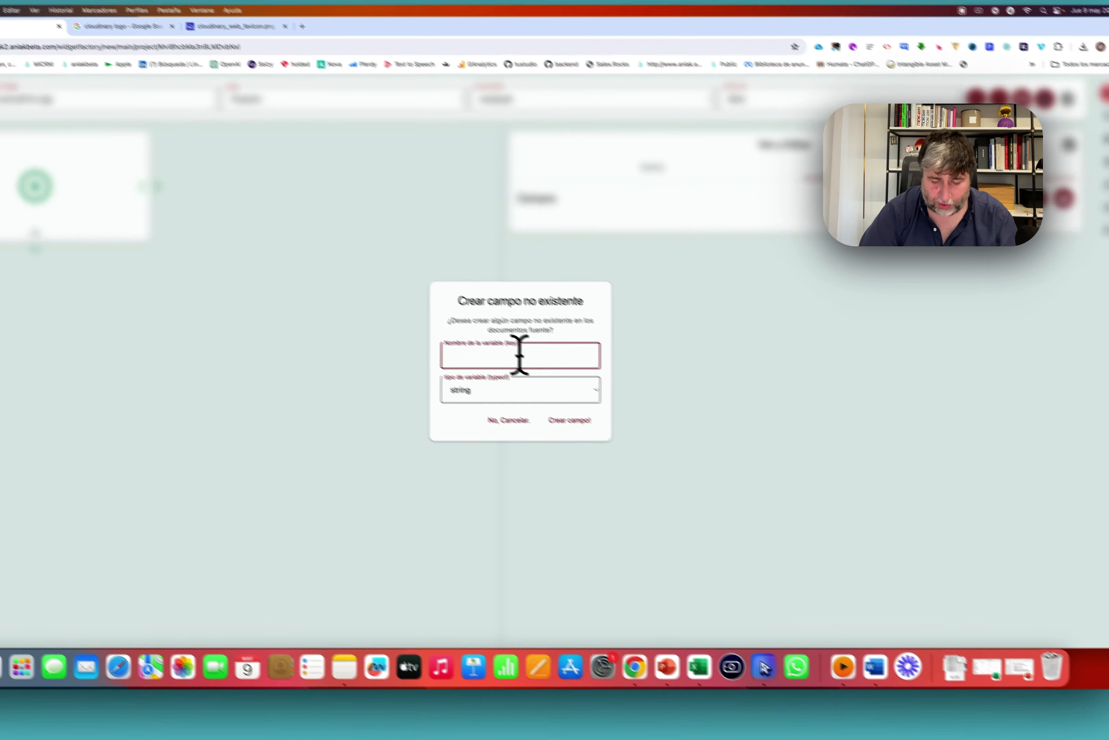
type("Cost Lifetime")
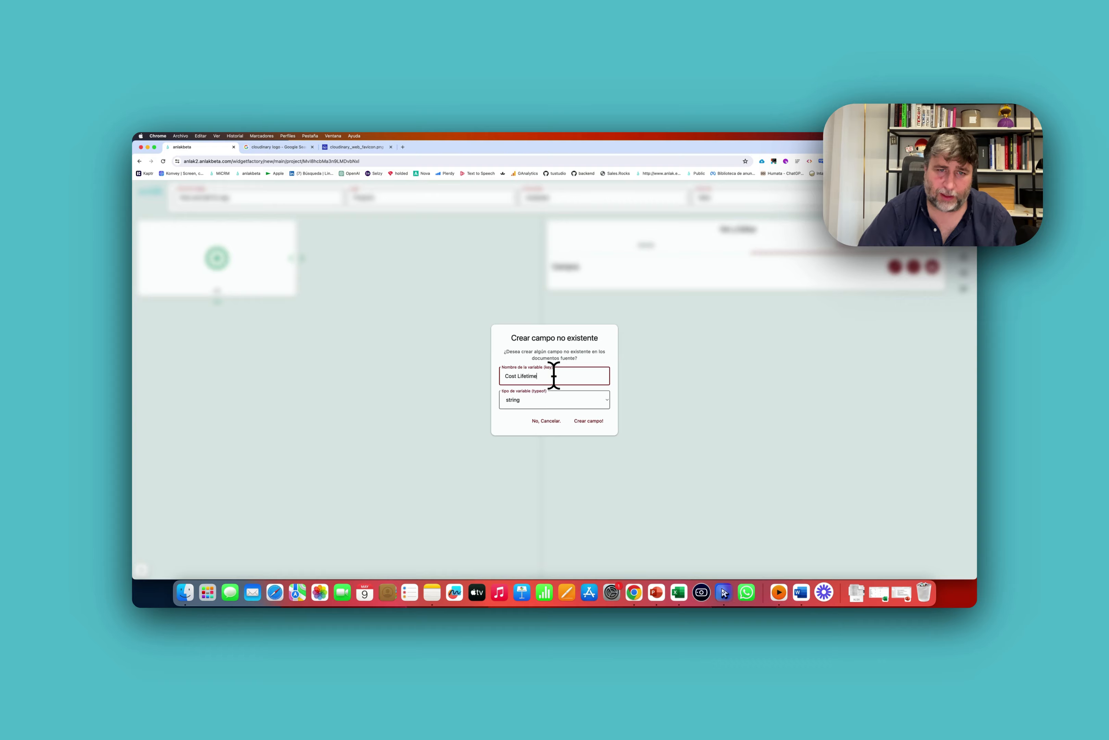
left_click(544, 403)
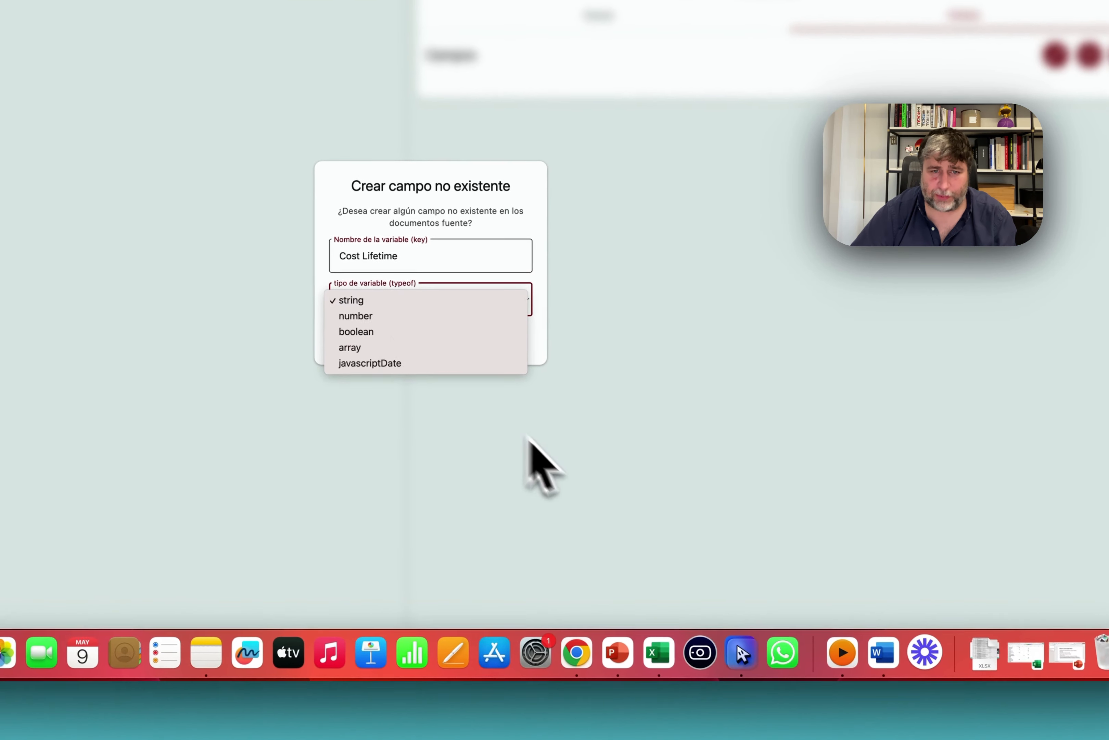
left_click(548, 408)
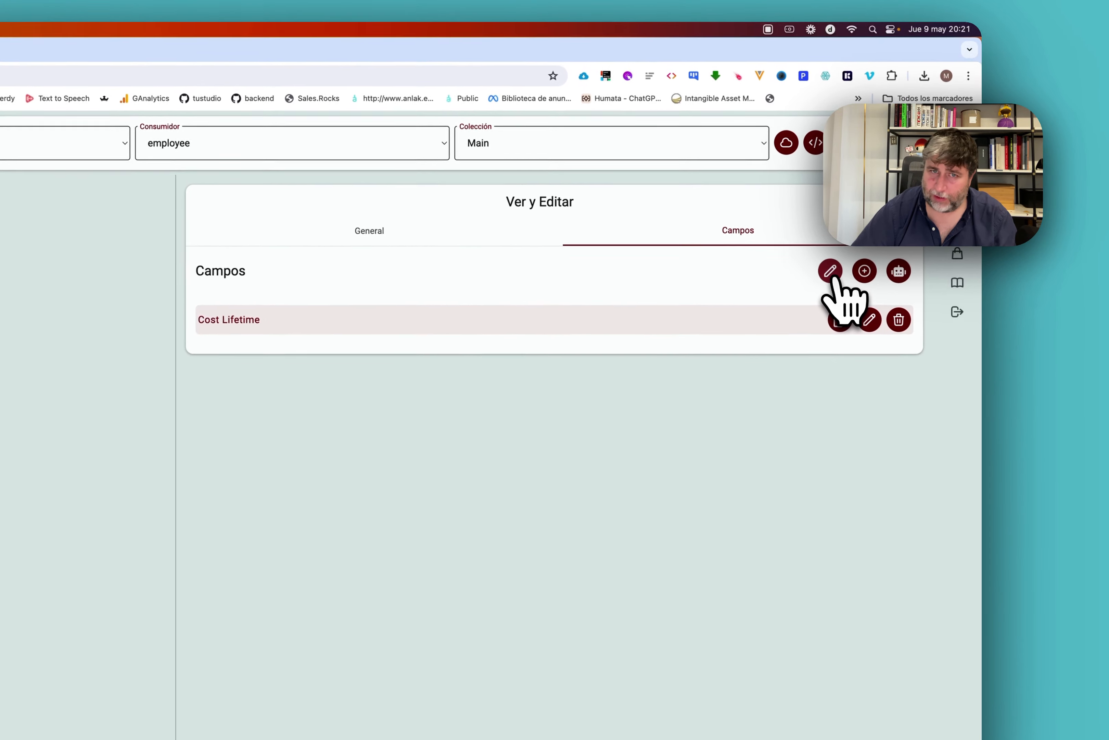
left_click(899, 271)
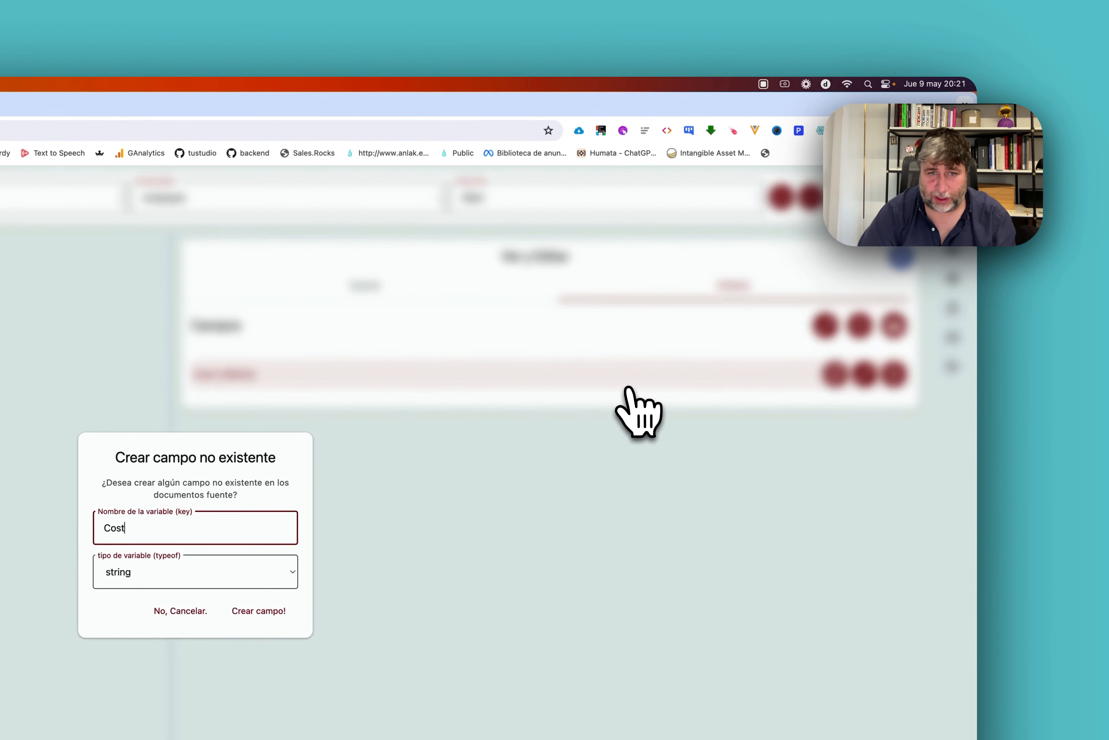
type("Cost Monthly")
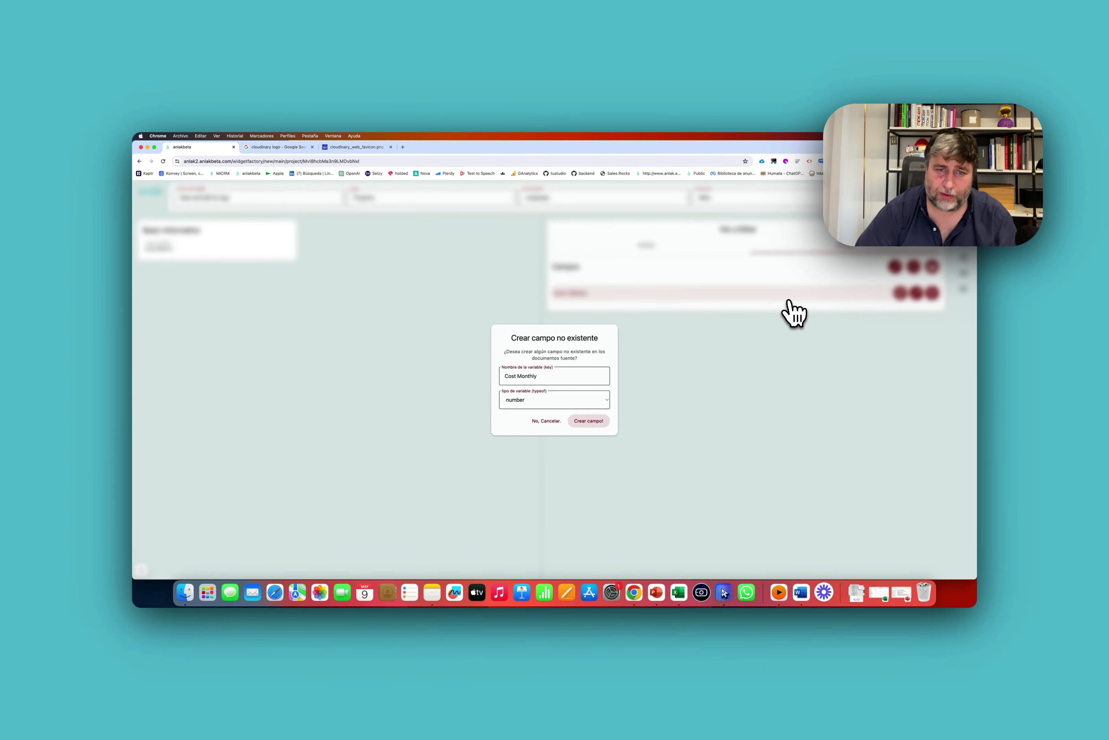
left_click(932, 266)
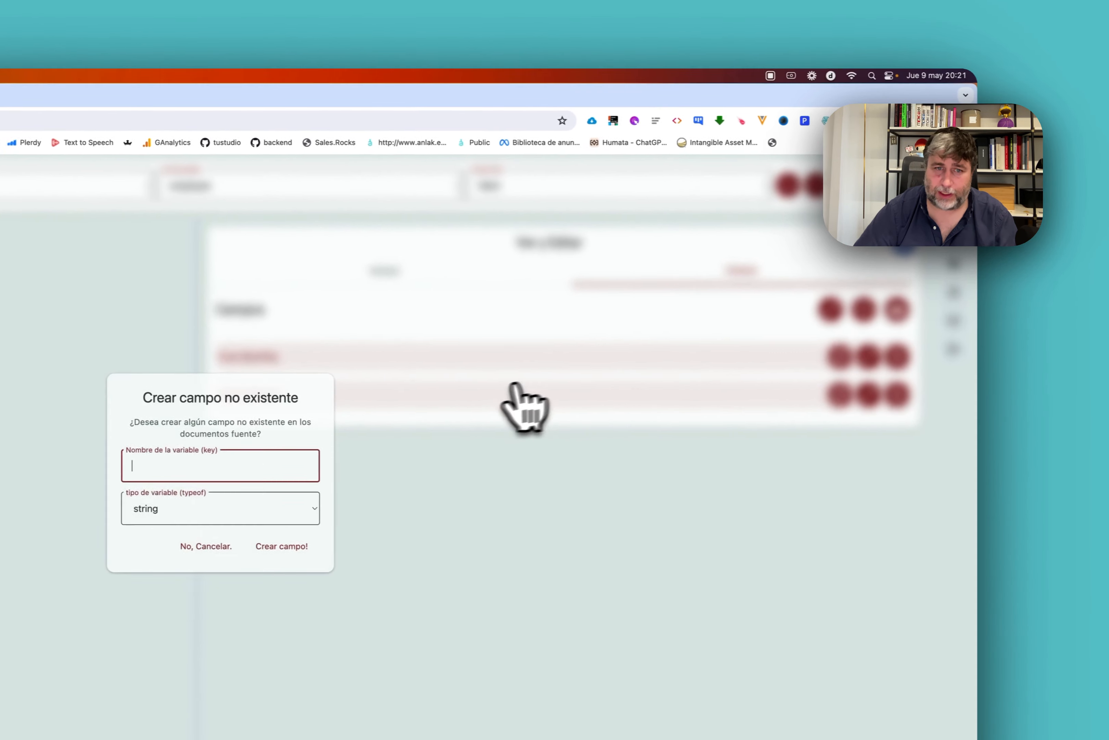
type("Cost annual")
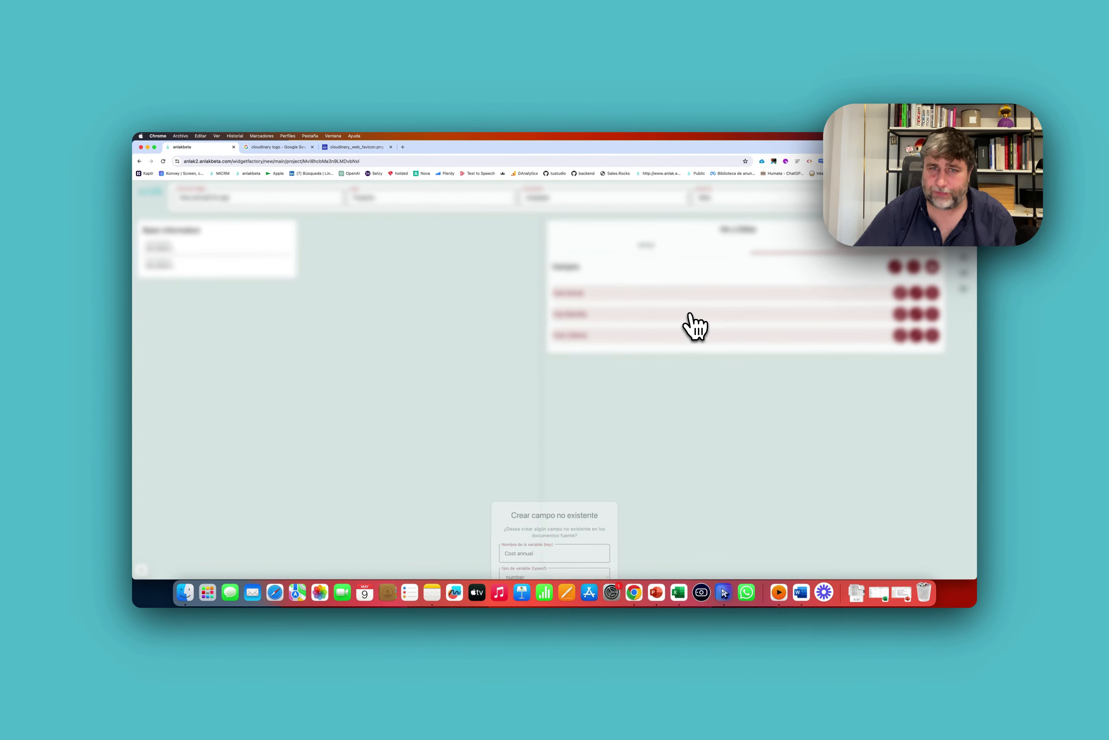
left_click(895, 267)
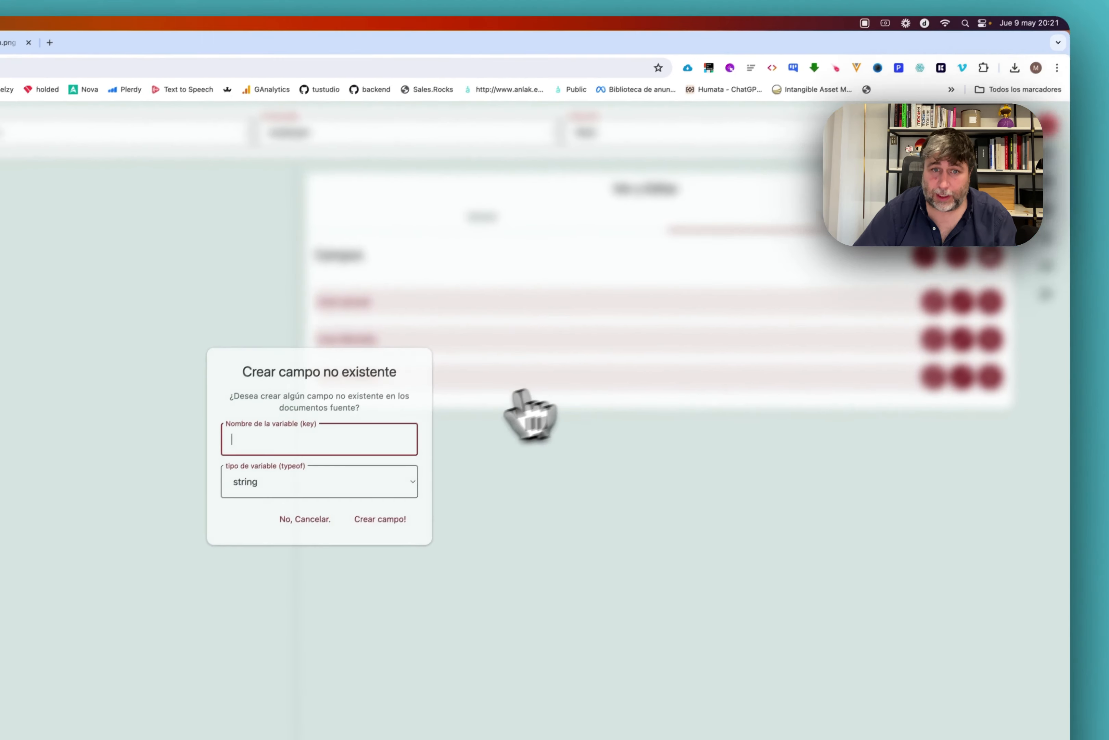
type("Description")
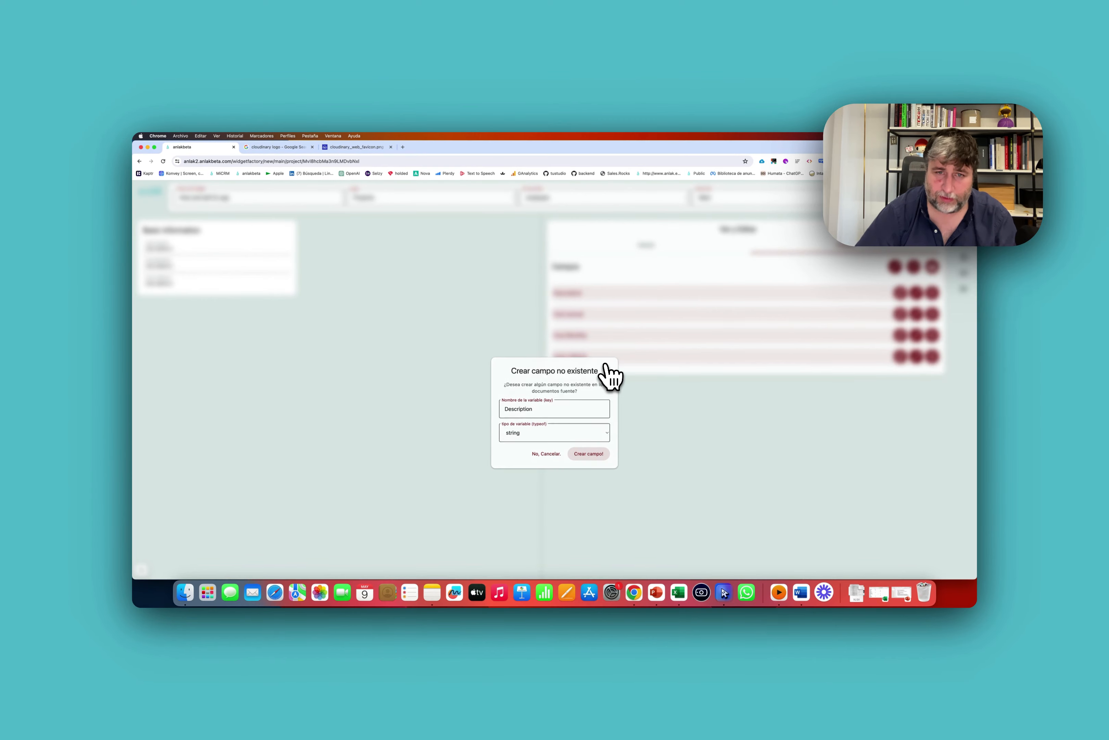
Add the source field Name as an editable field.
left_click(915, 267)
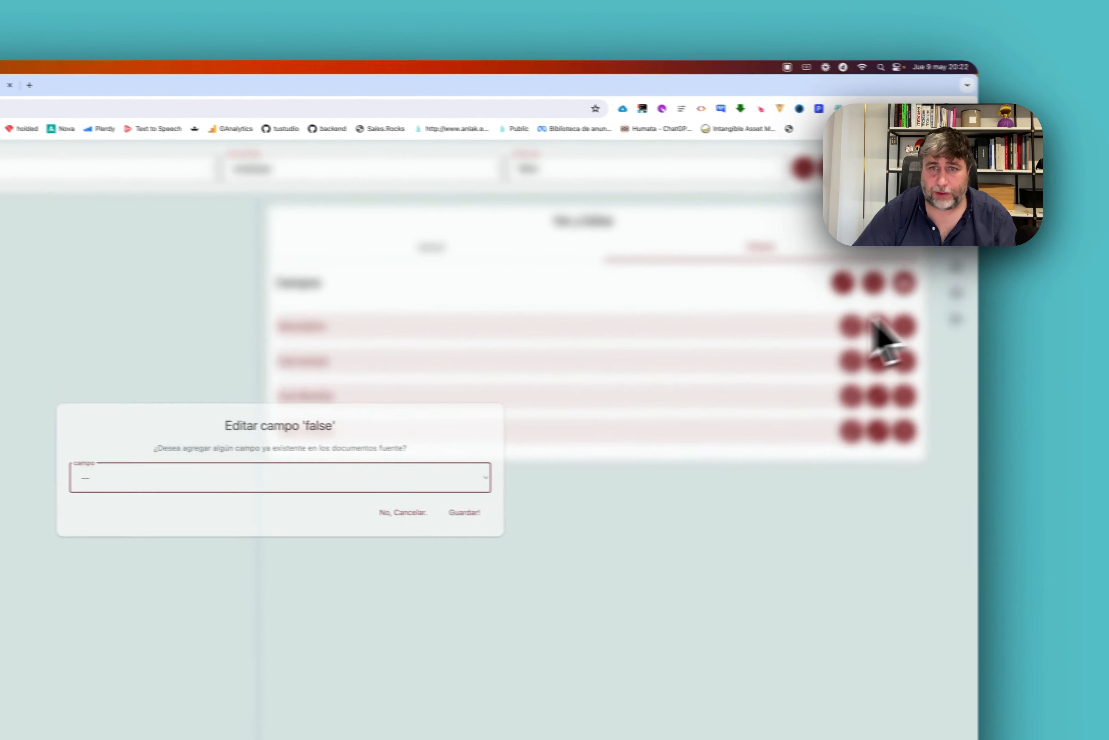
left_click(580, 382)
key("n")
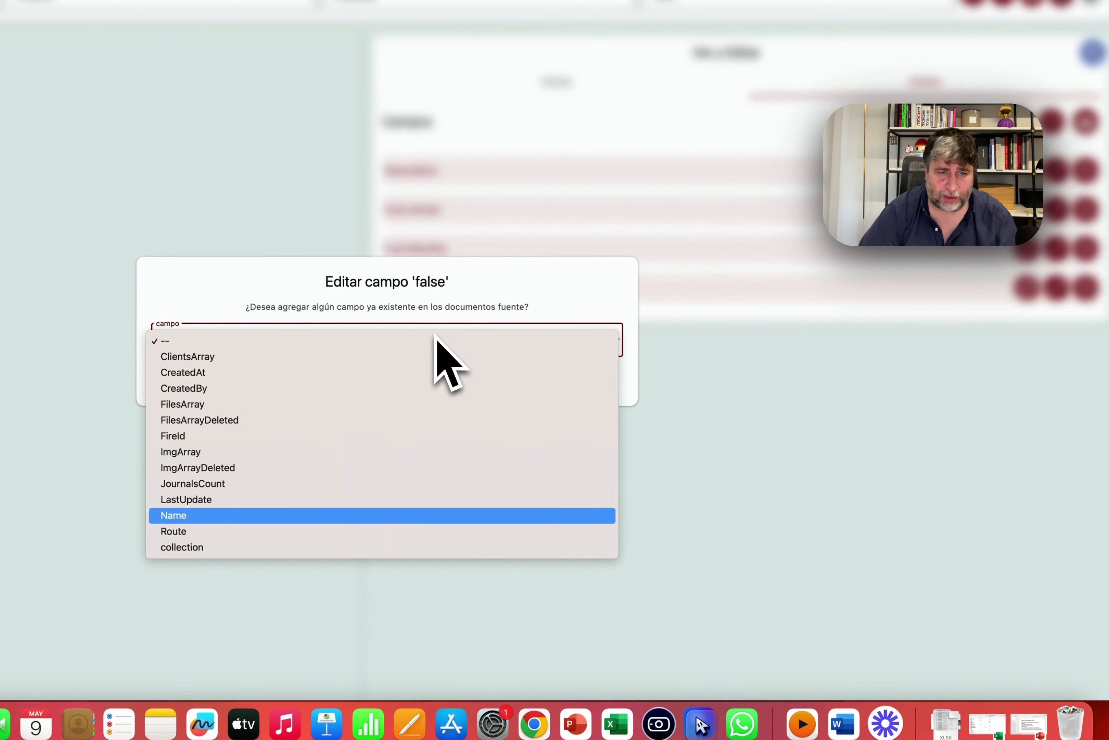
key("Return")
left_click(568, 362)
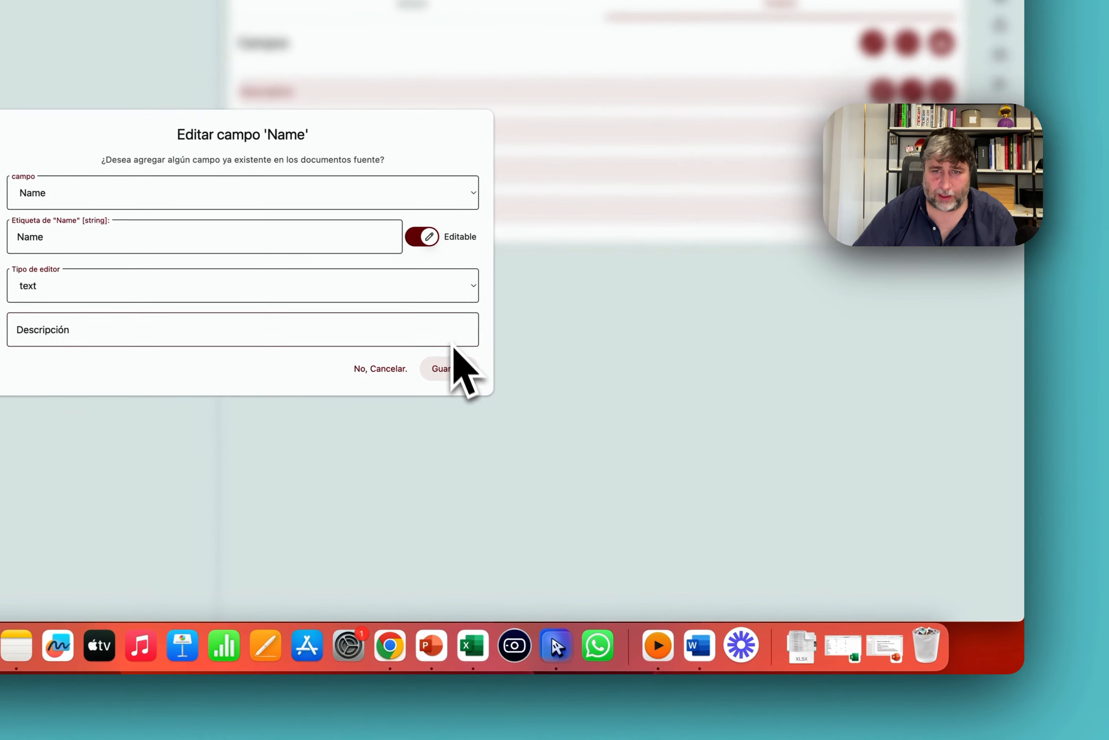
left_click(593, 447)
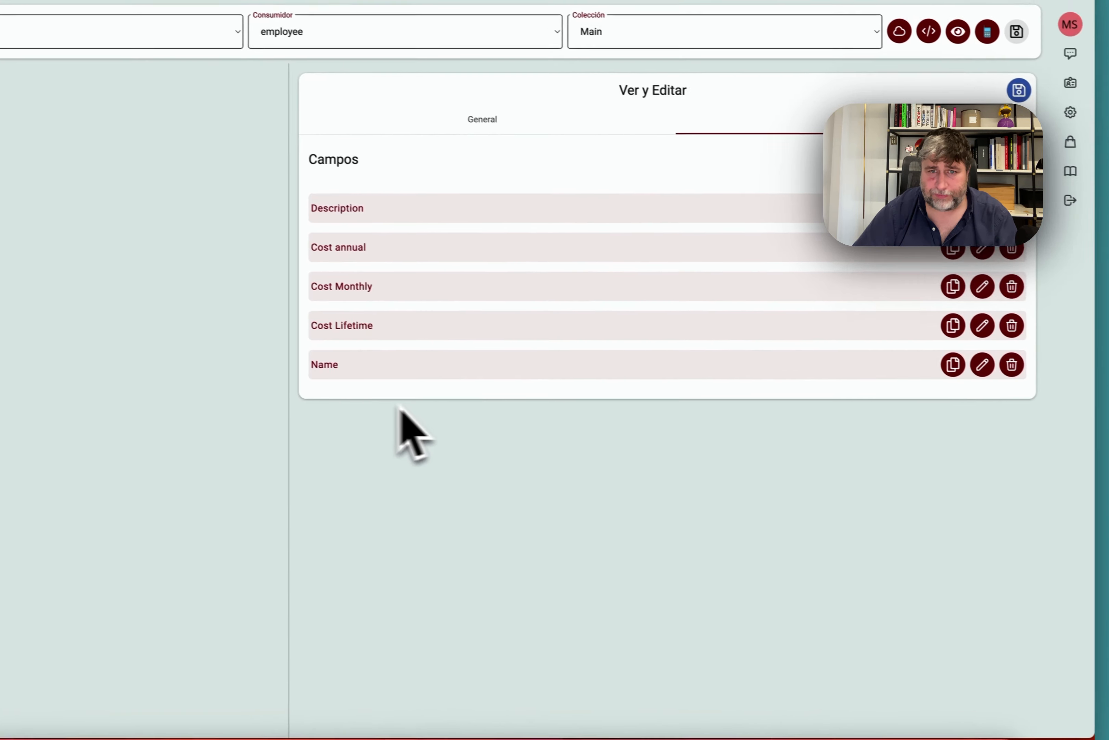
Move Name to the top of the list above Description, and make Description editable.
left_click_drag(281, 278, 257, 94)
left_click_drag(419, 256, 424, 292)
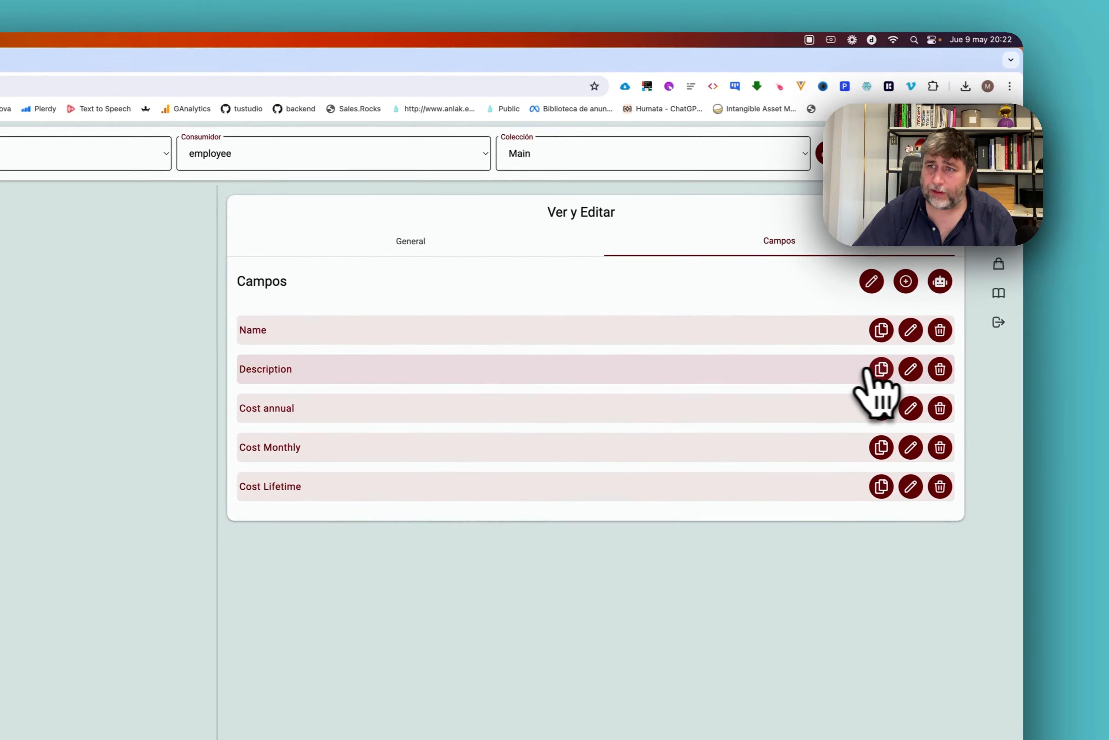
left_click(1065, 315)
left_click(375, 570)
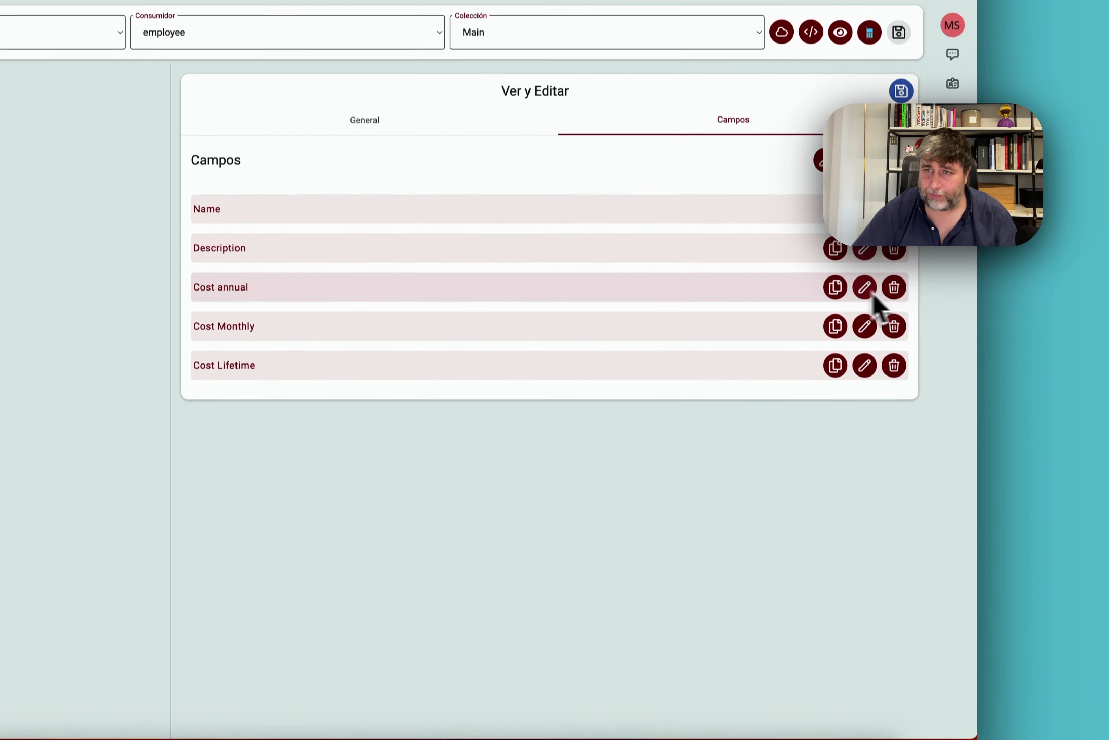
Make Cost annual editable, keeping the two-decimal number display.
left_click(864, 239)
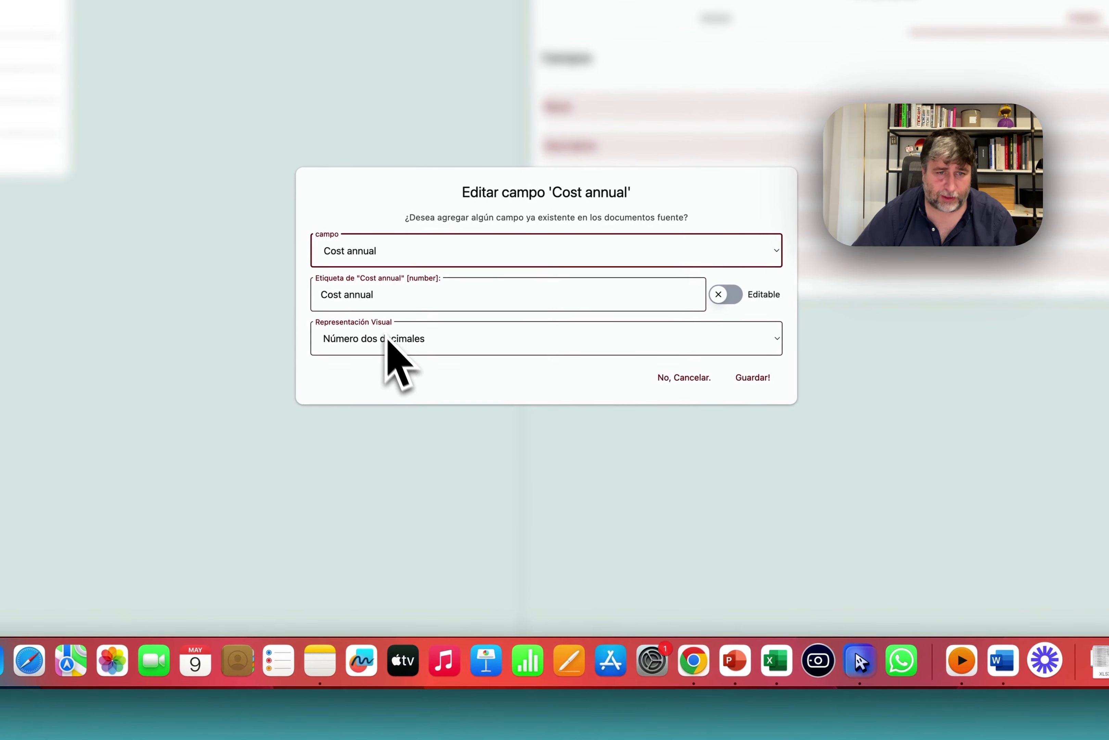
left_click(631, 322)
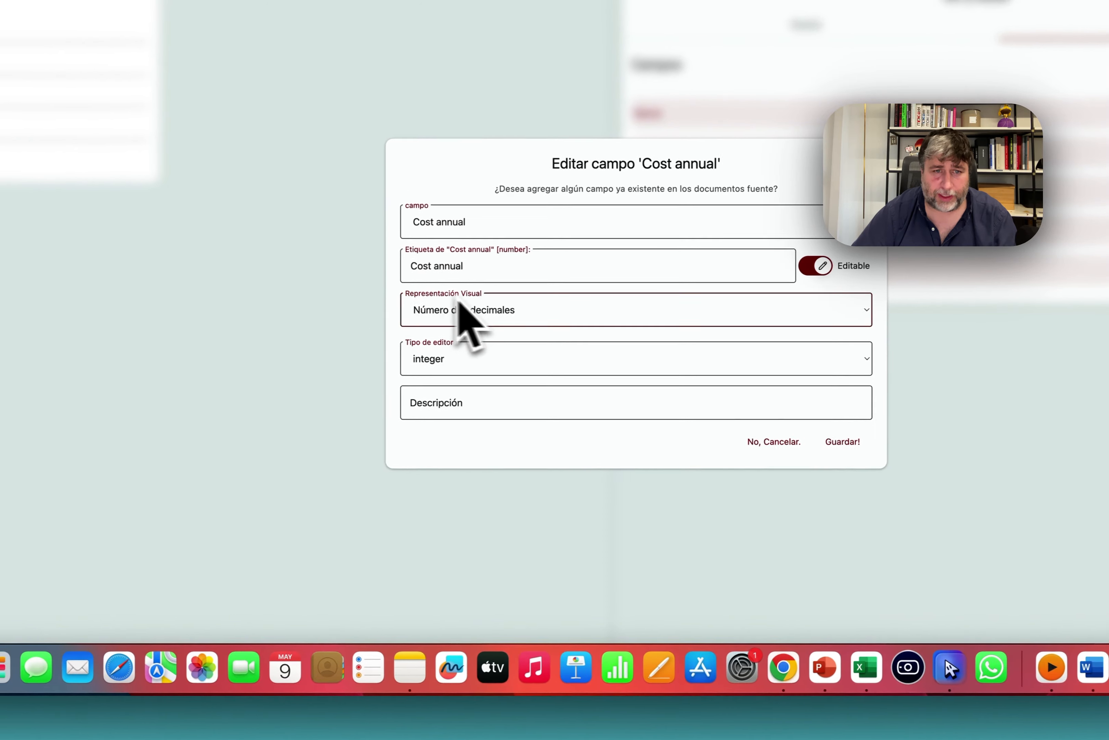
left_click(344, 339)
left_click(526, 309)
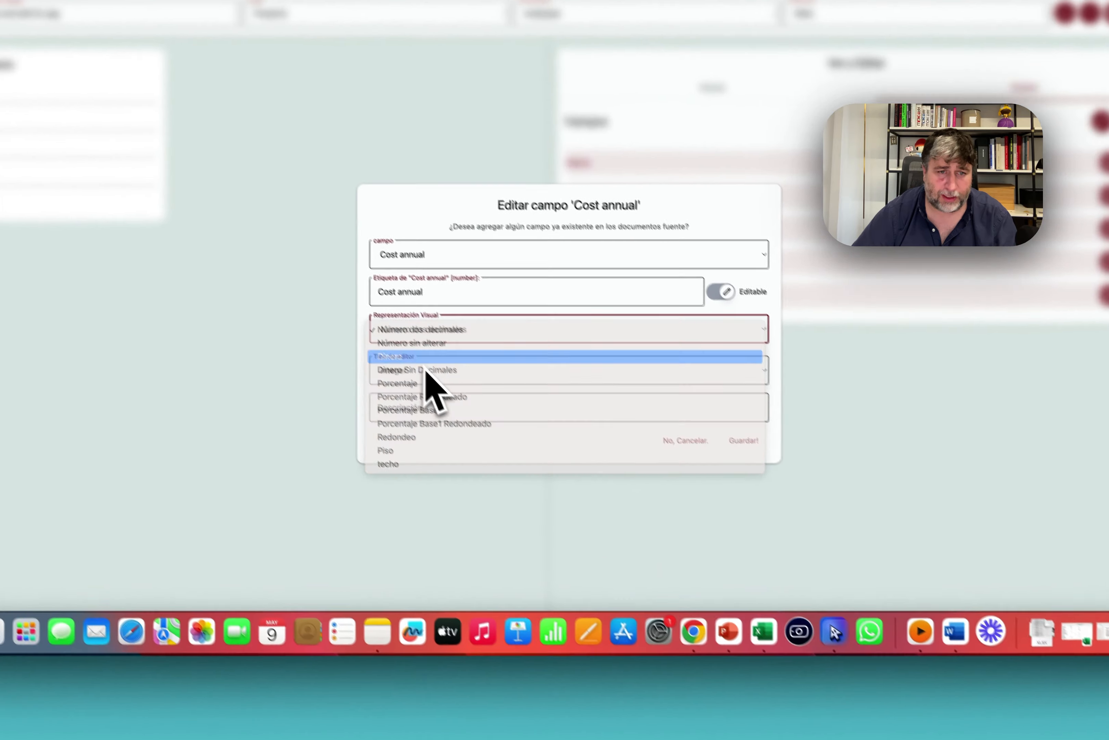
left_click(424, 371)
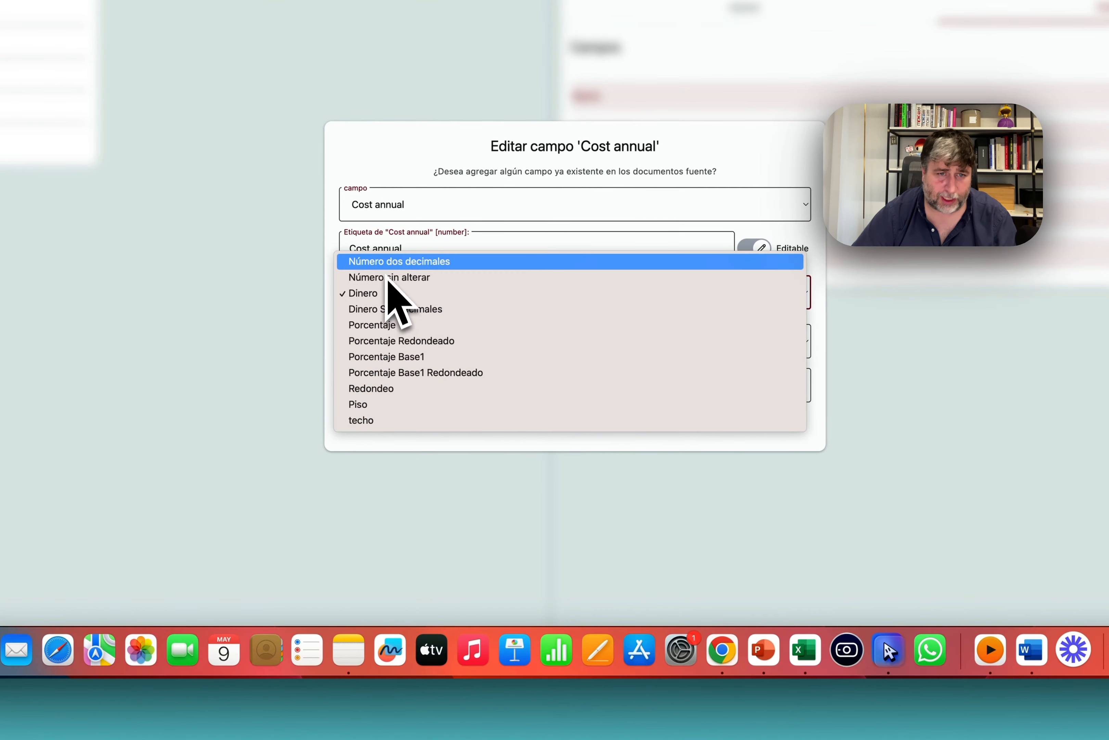
left_click(387, 263)
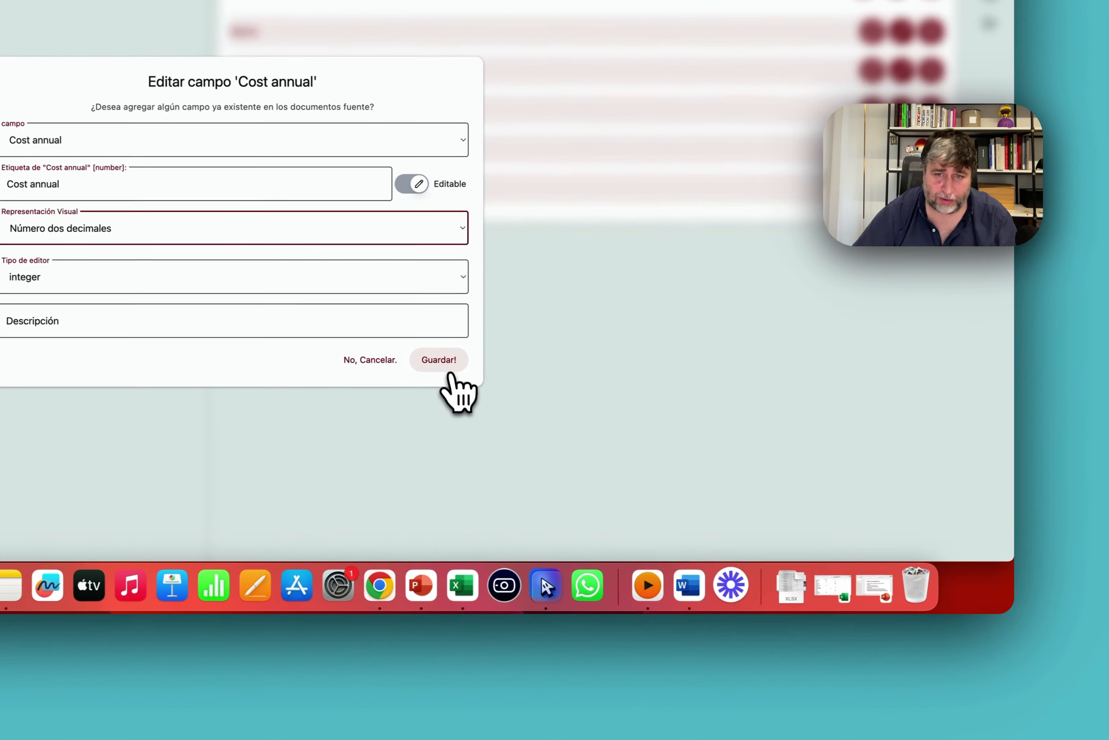
left_click(782, 424)
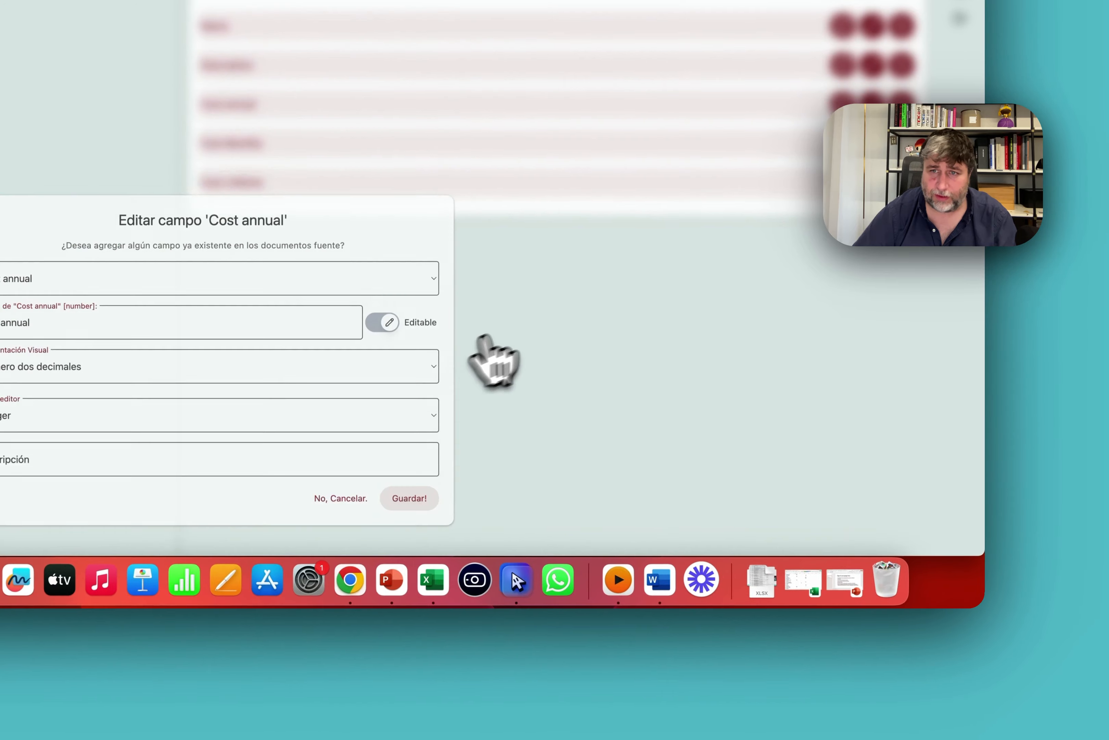
Make Cost Monthly editable and give Cost annual and Cost Monthly a float editor.
left_click(872, 144)
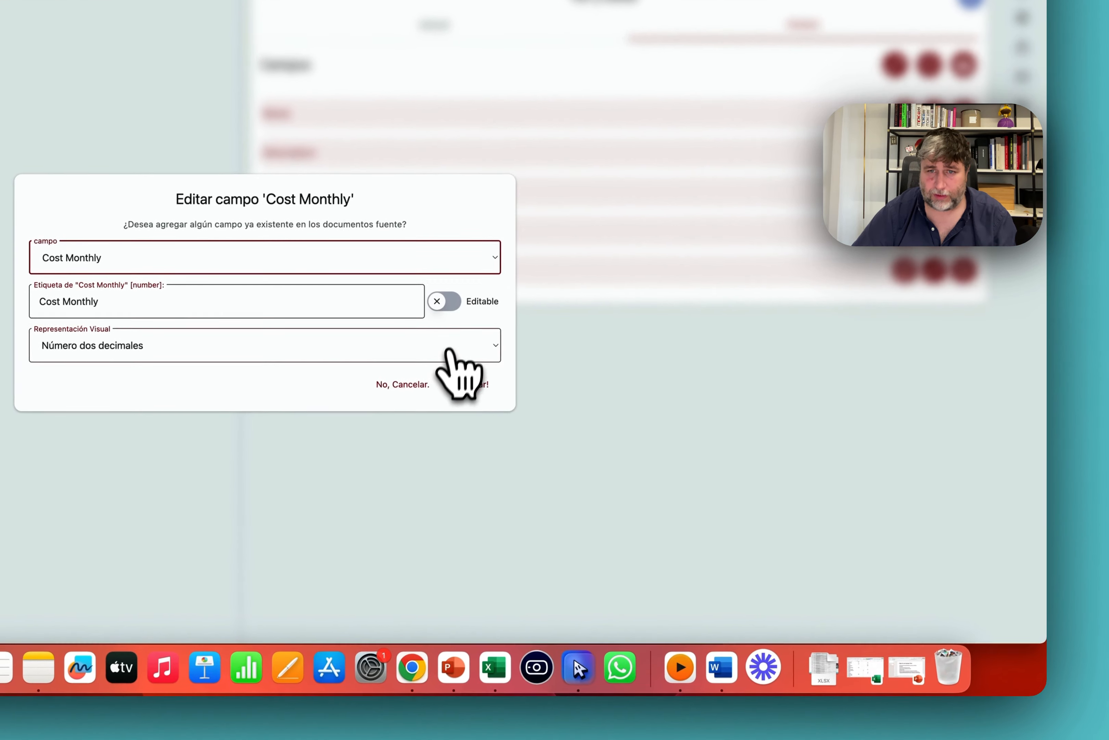
left_click(448, 302)
left_click(478, 437)
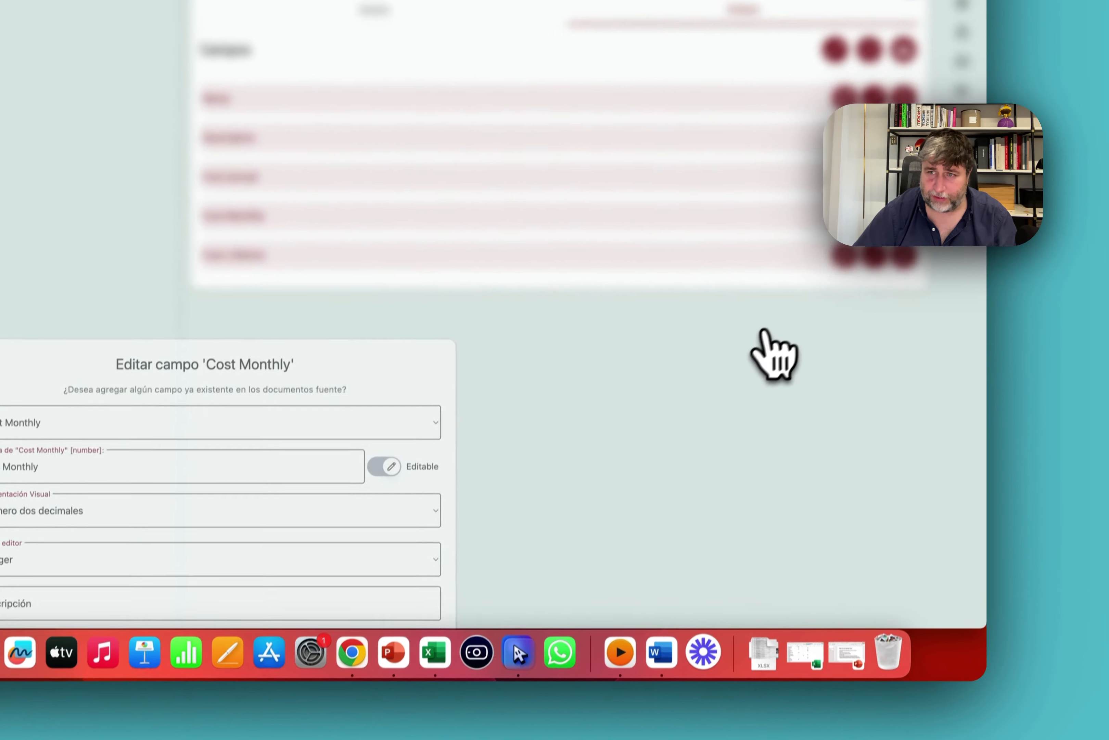
left_click(875, 170)
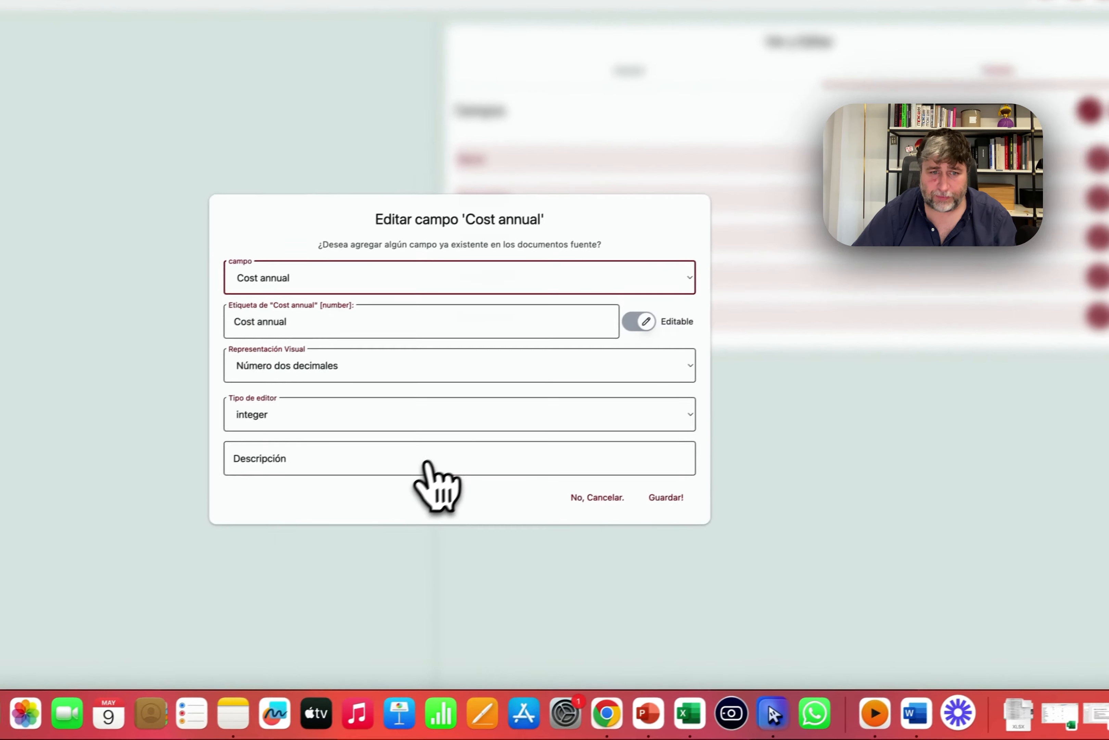
left_click(287, 414)
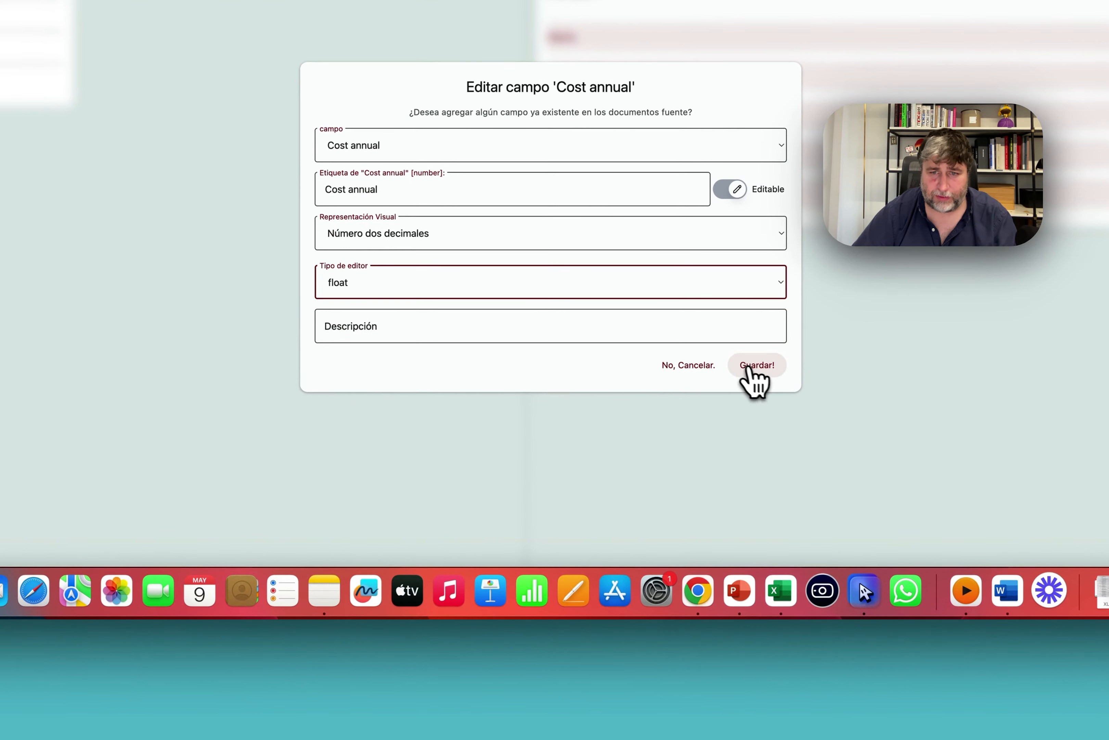
left_click(755, 365)
left_click(872, 308)
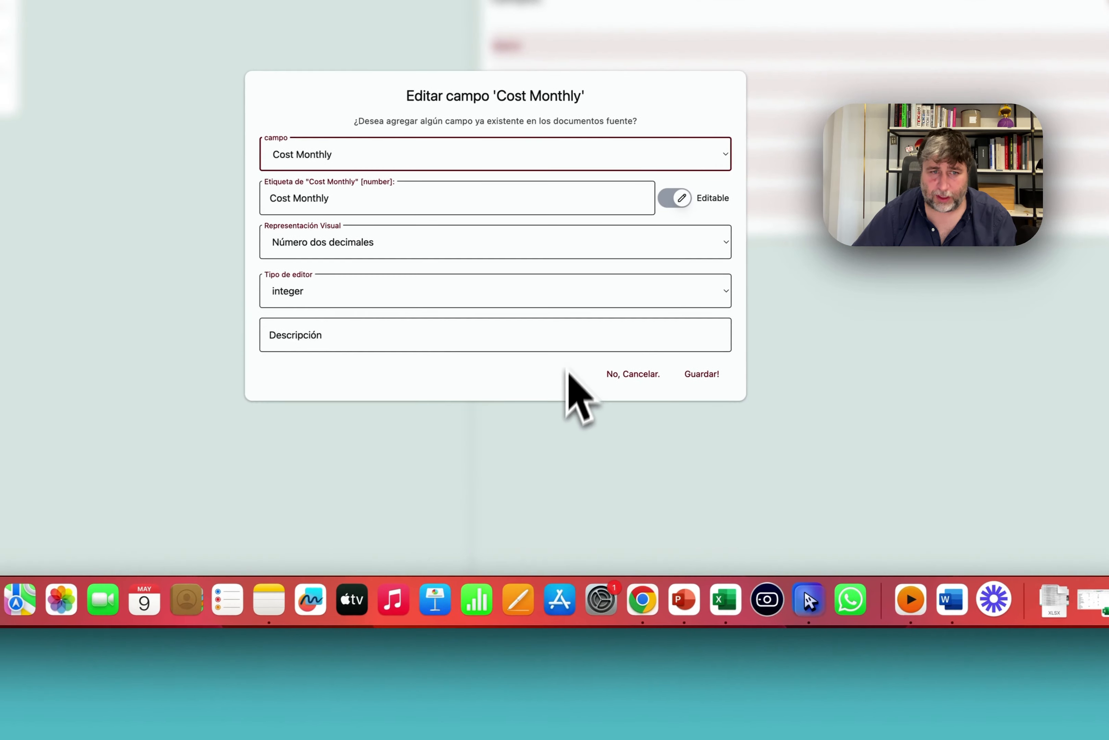
left_click(372, 407)
left_click(267, 438)
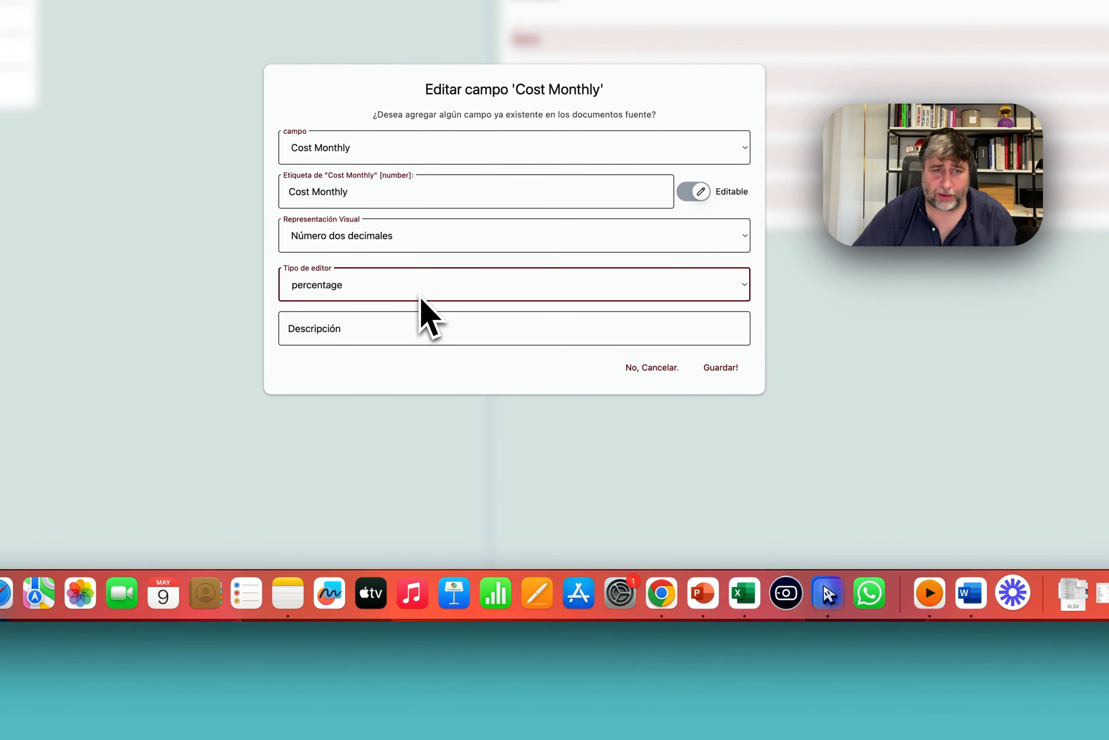
left_click(721, 367)
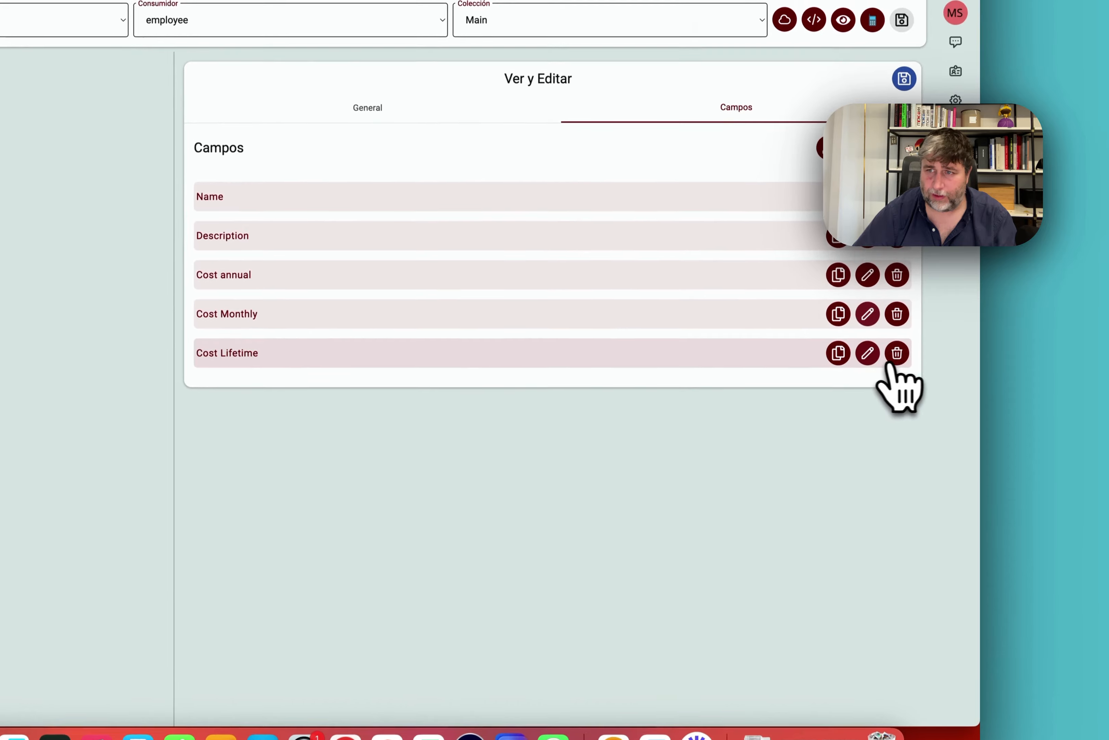
Make Cost Lifetime editable with a float editor.
left_click(895, 353)
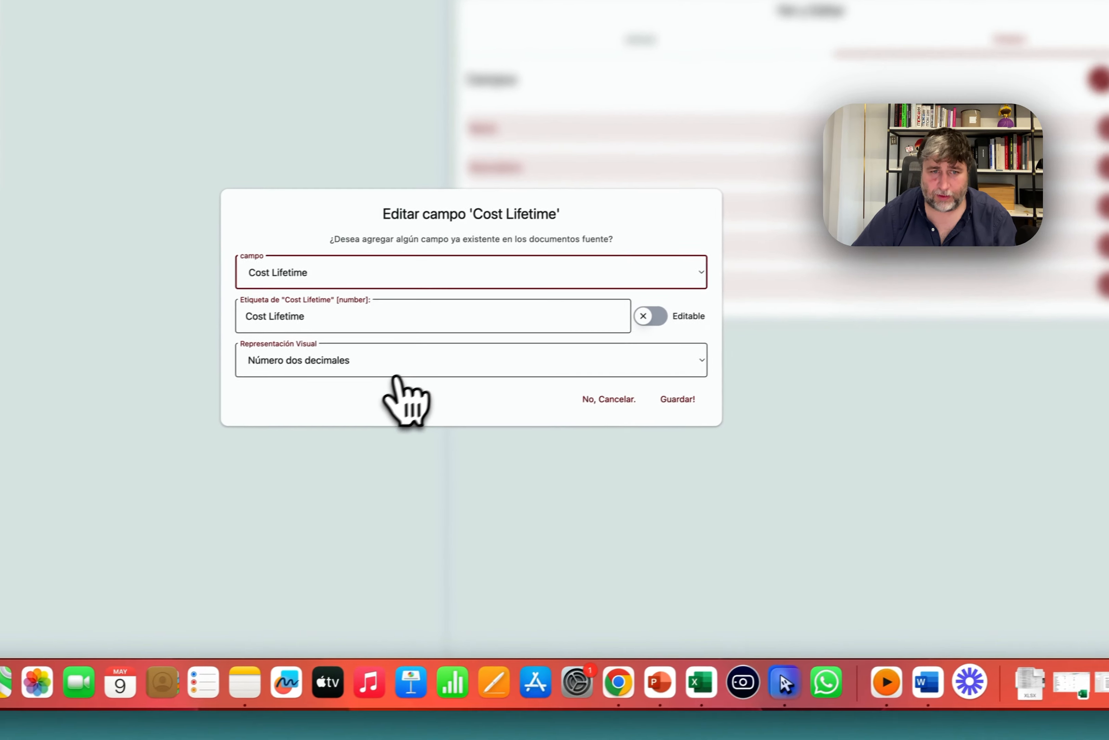
left_click(11, 645)
left_click(727, 300)
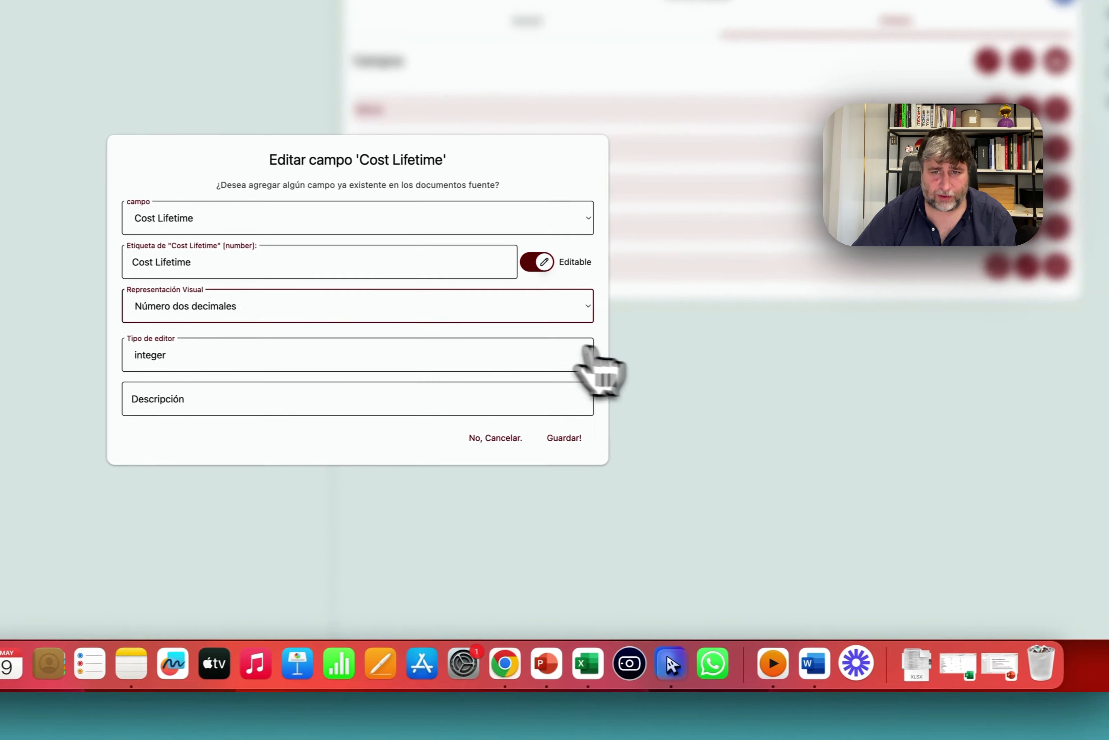
left_click(336, 301)
left_click(356, 302)
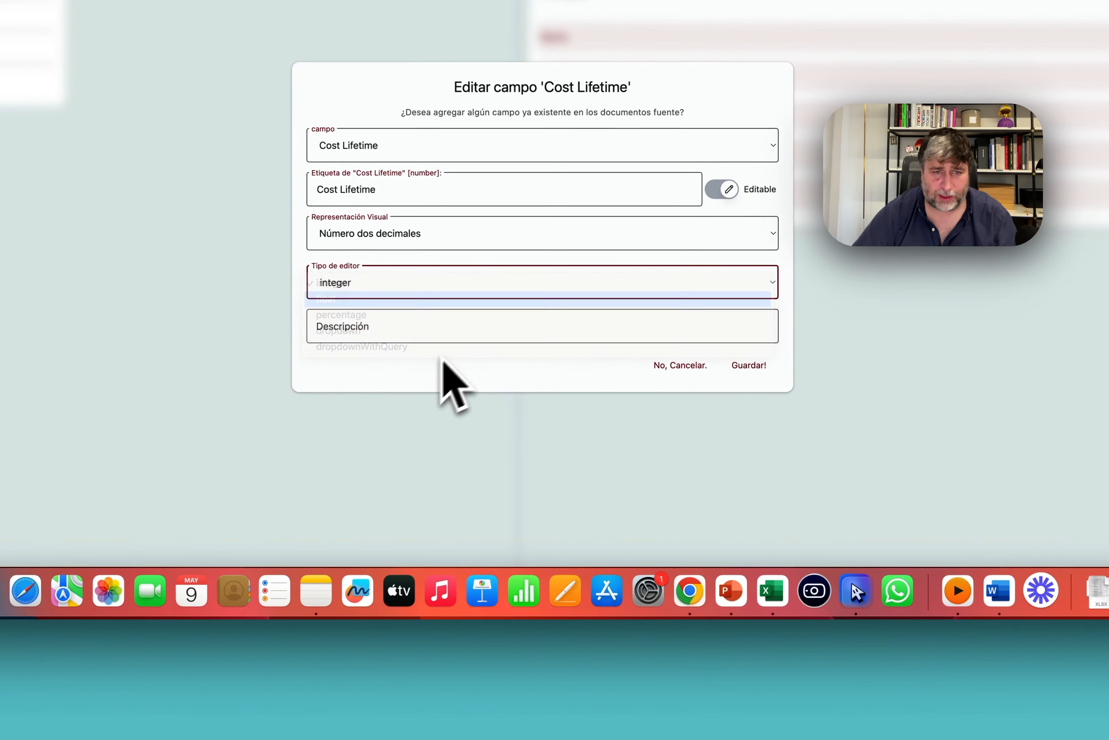
left_click(739, 365)
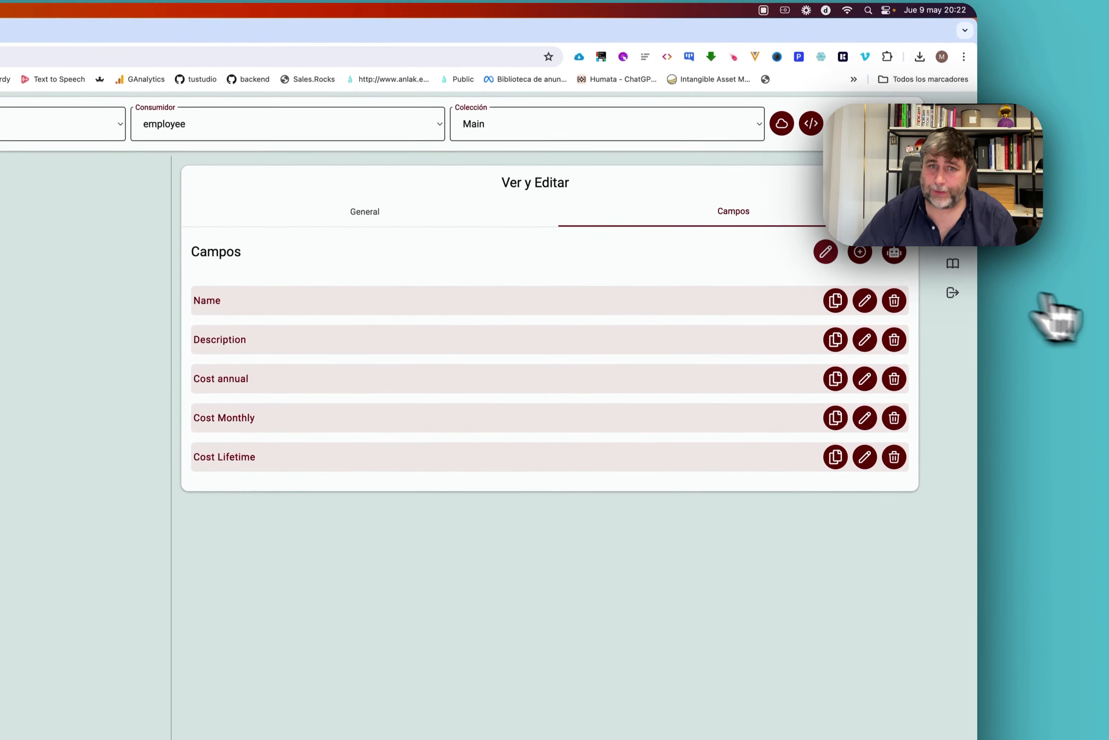
left_click(824, 253)
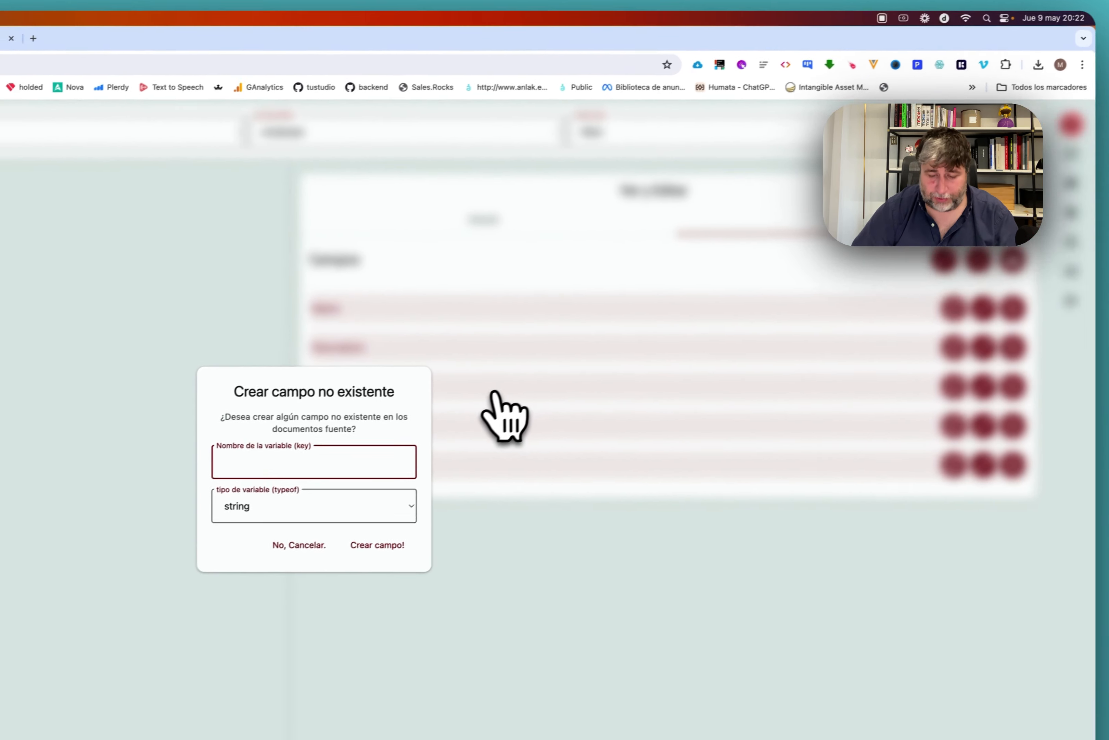
Create a string field named Currency and move it to the bottom of the list.
type("Currency")
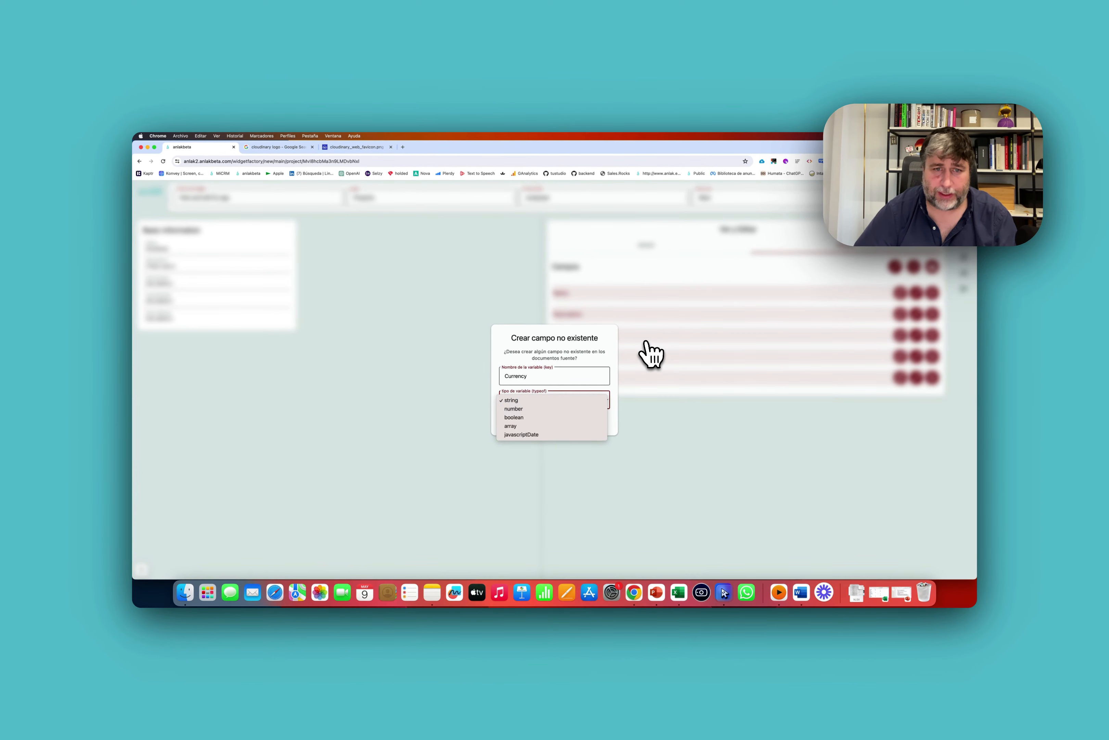
left_click(582, 400)
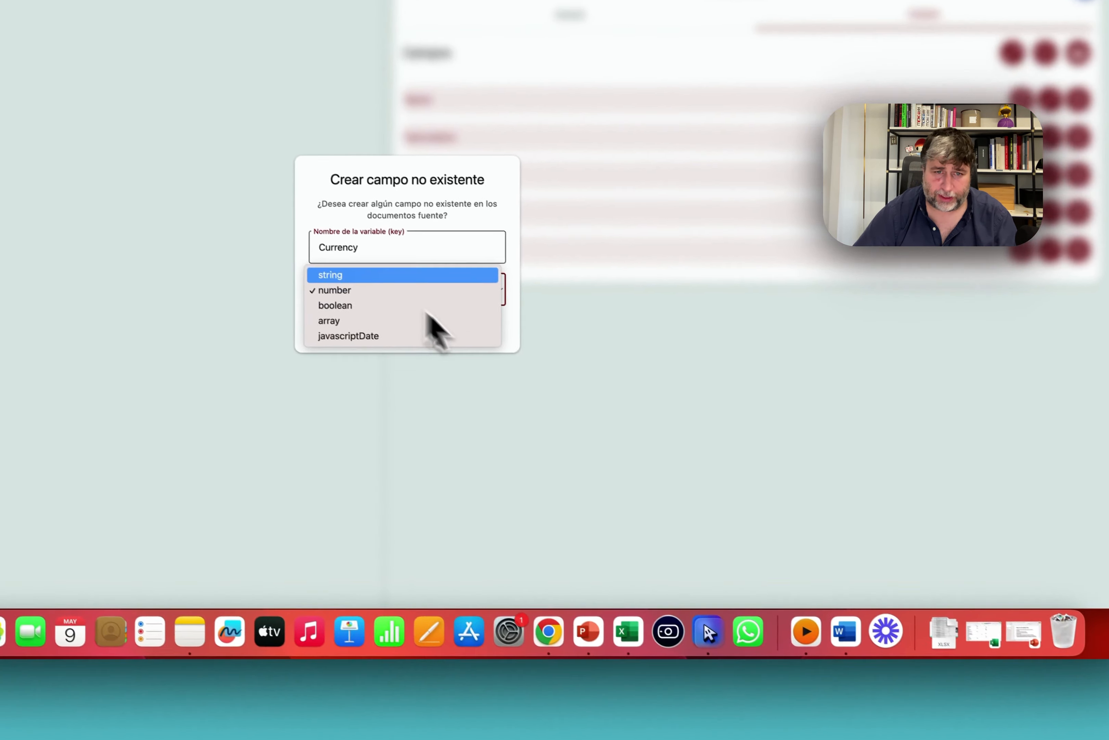
left_click(518, 391)
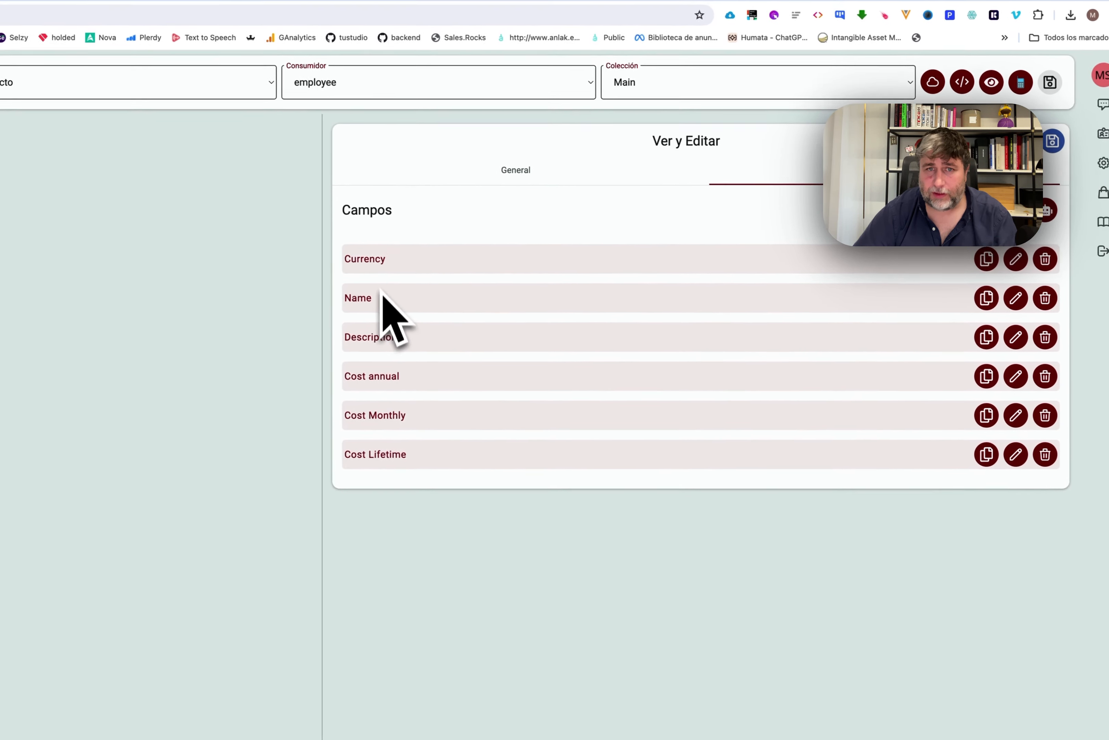
left_click_drag(286, 232, 275, 441)
left_click_drag(399, 472, 787, 491)
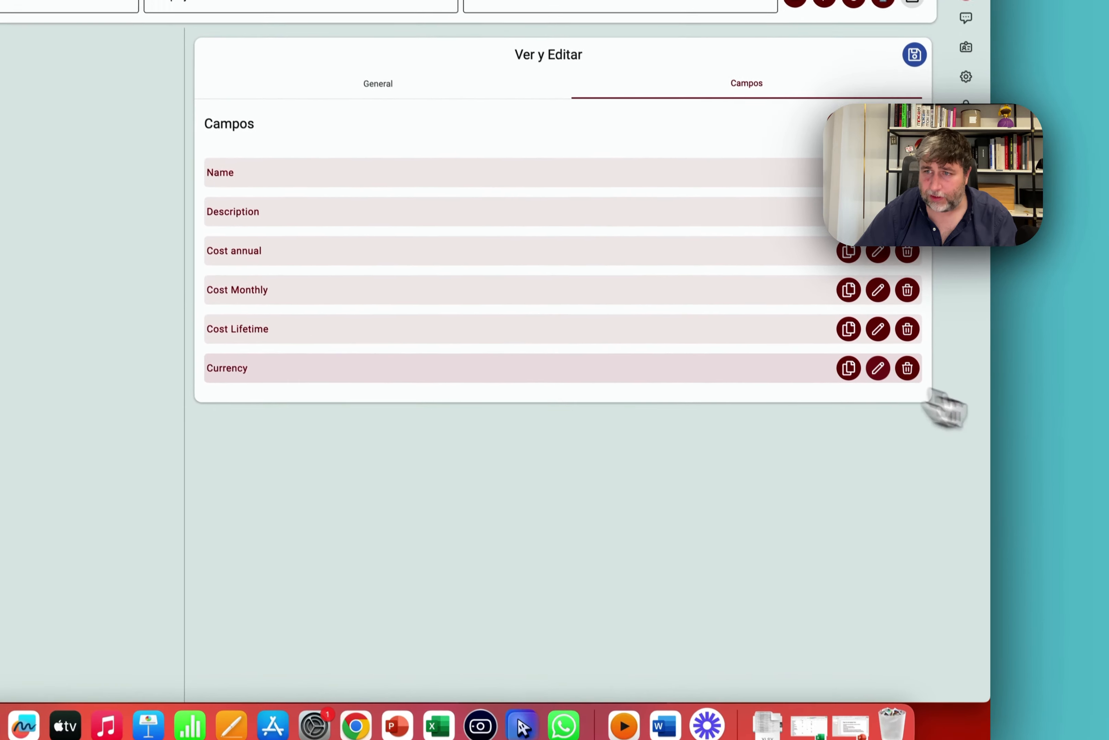
Set Currency's editor to a dropdown offering EUR, USD and GBP.
left_click(1032, 465)
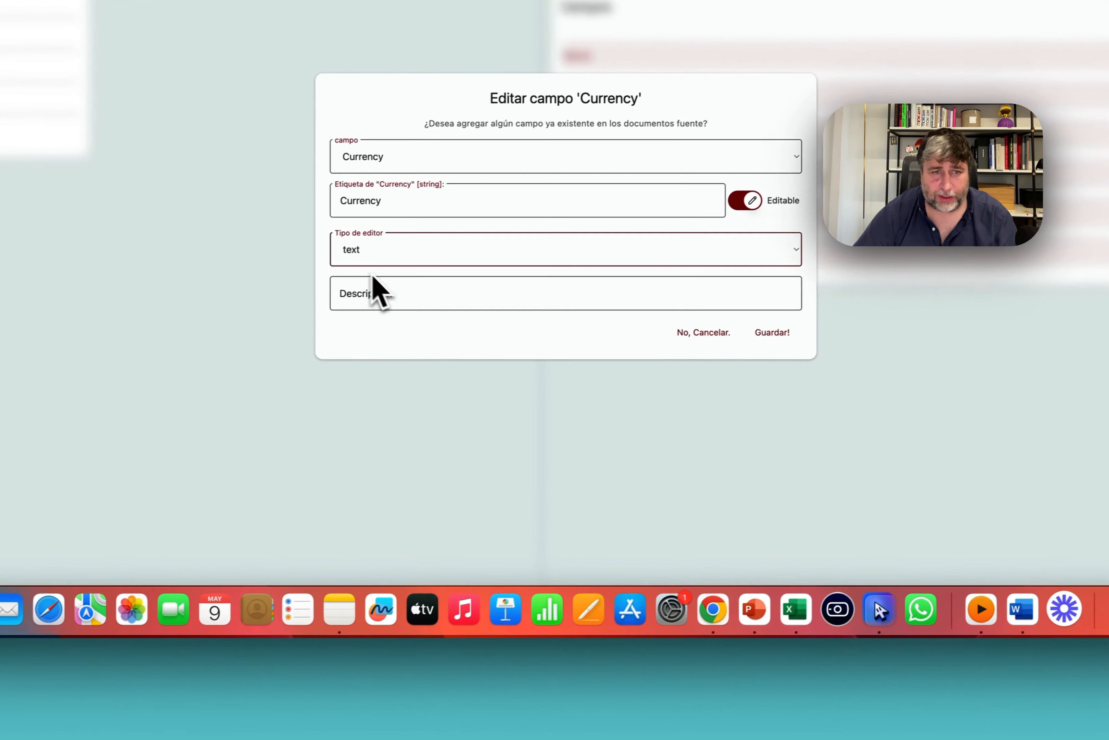
left_click(165, 316)
left_click(191, 418)
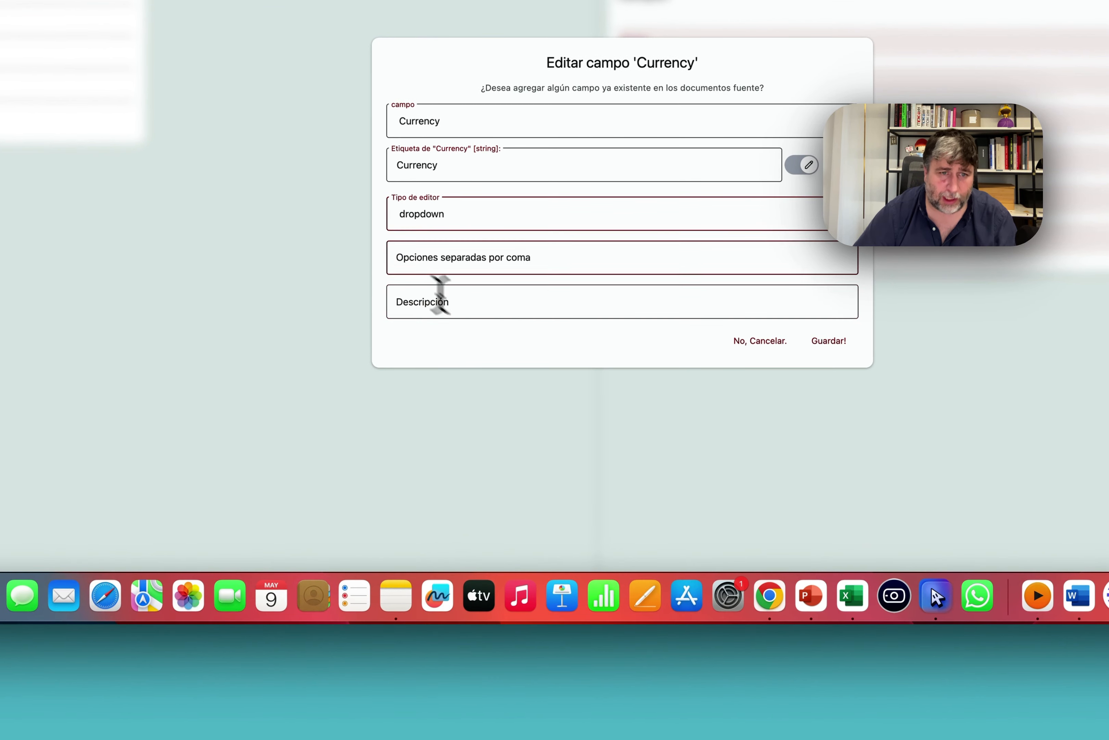
type("EUR,")
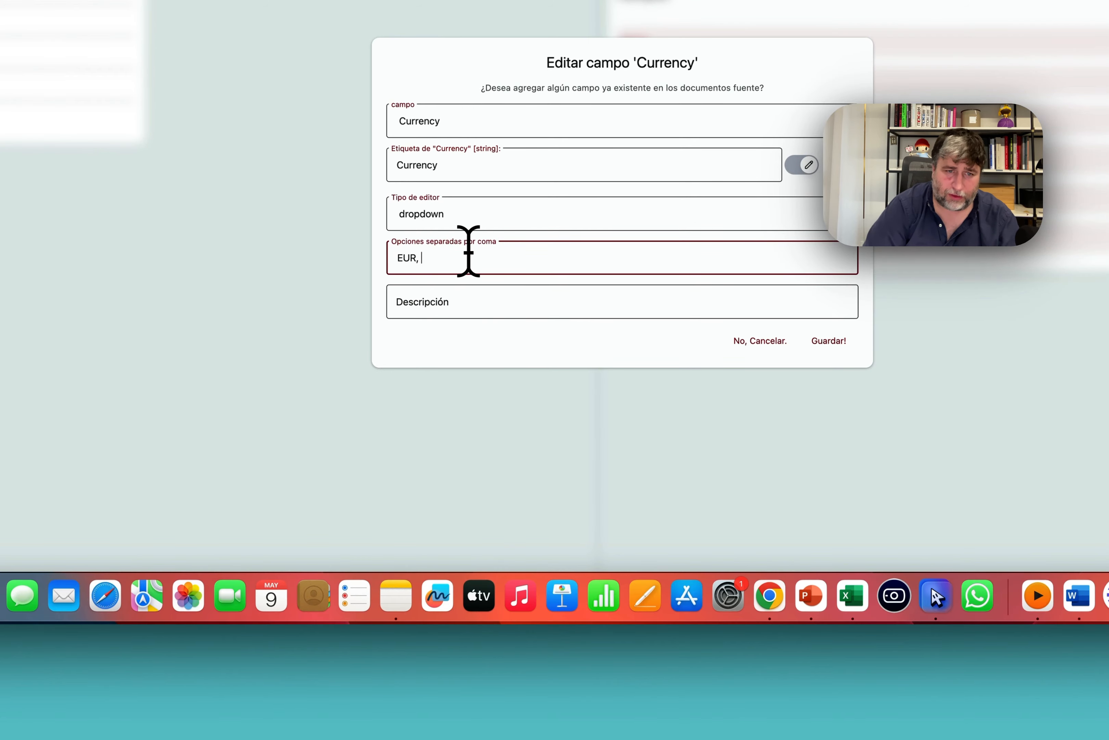
type(" USD, GBP")
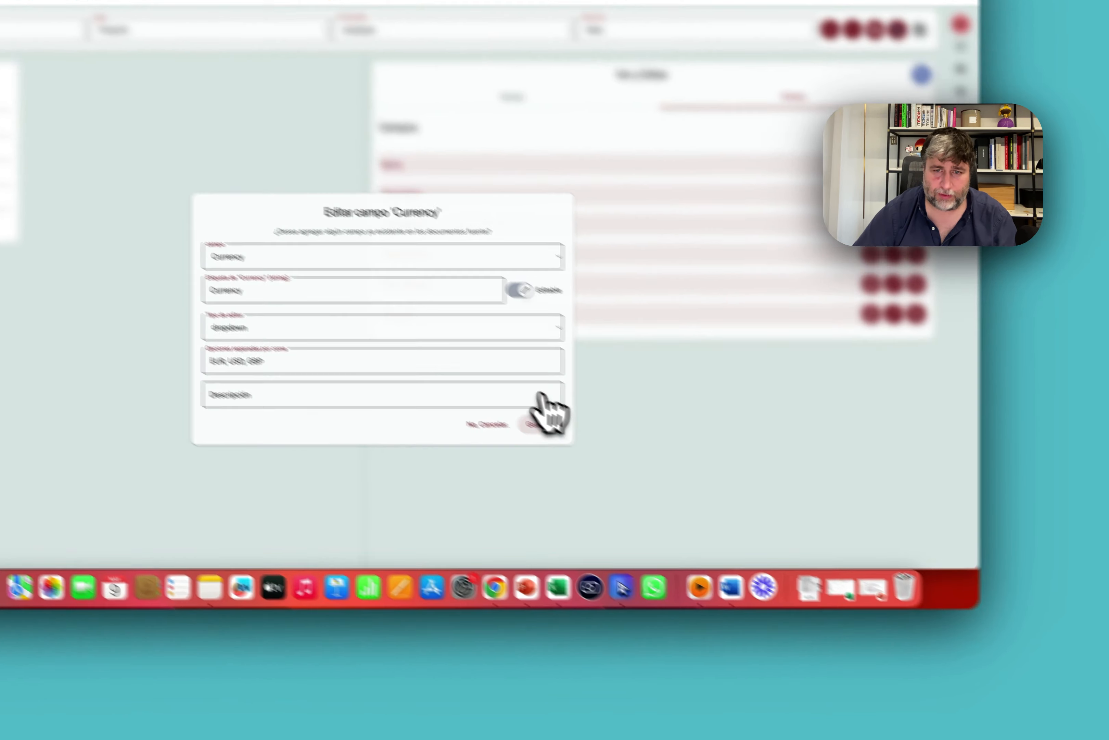
left_click(666, 454)
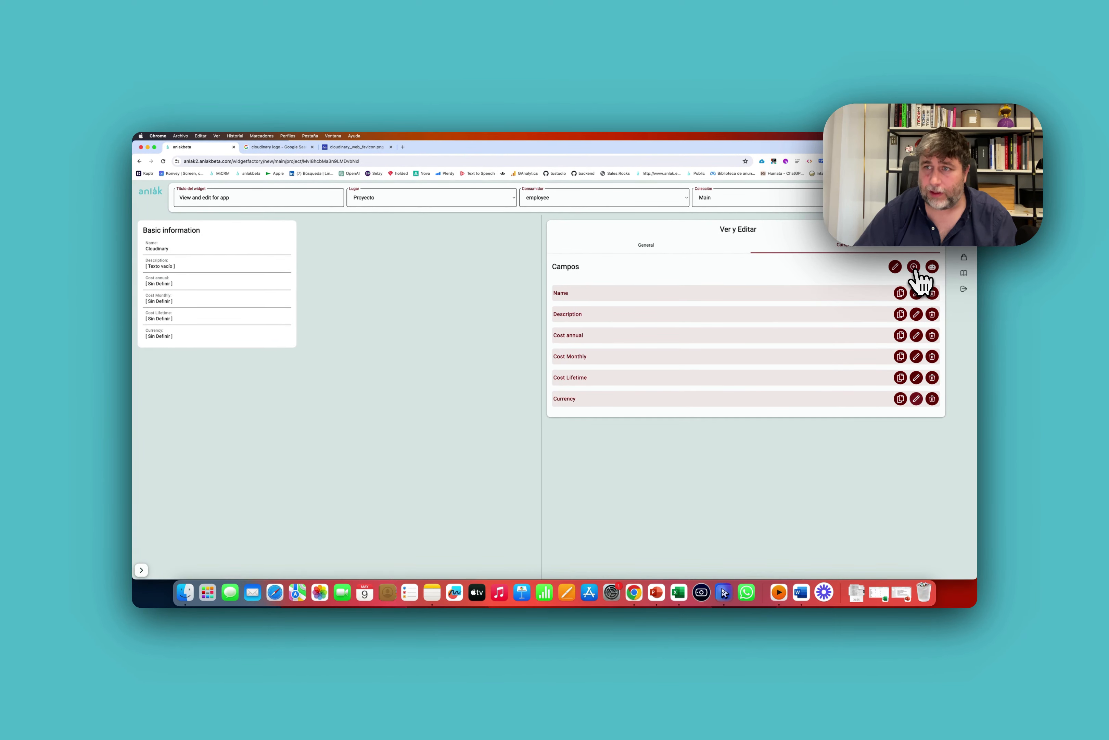
Create a new string field named URL.
left_click(914, 267)
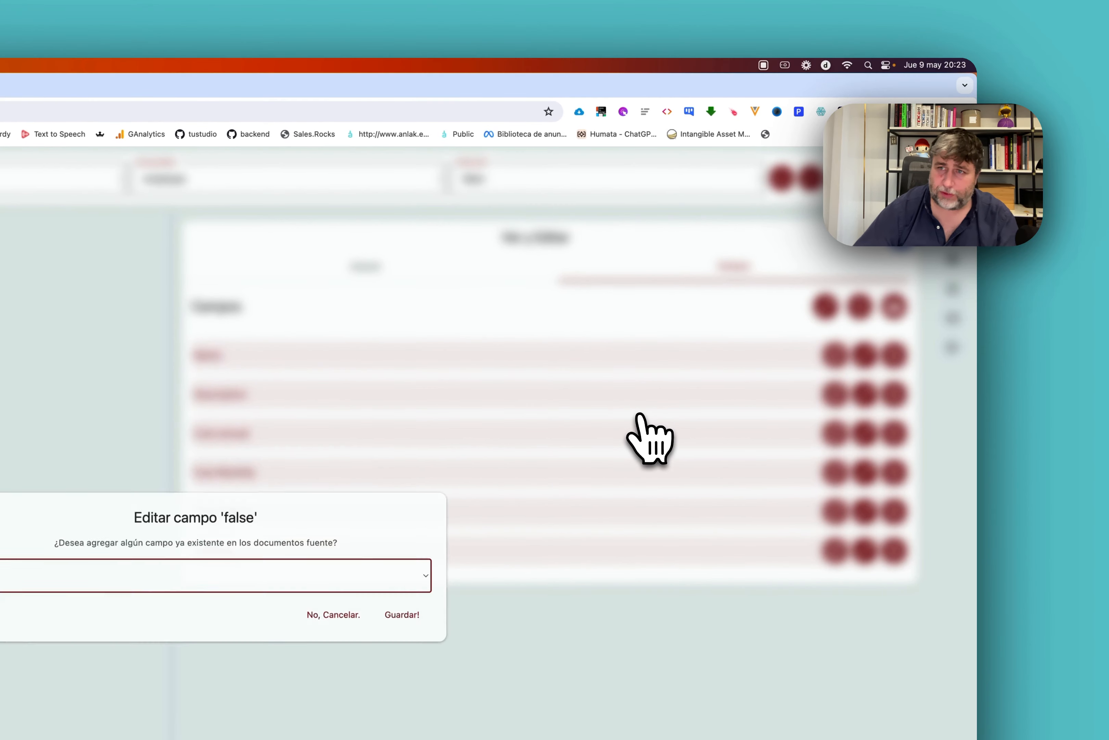
left_click(640, 415)
left_click(847, 312)
type("URL")
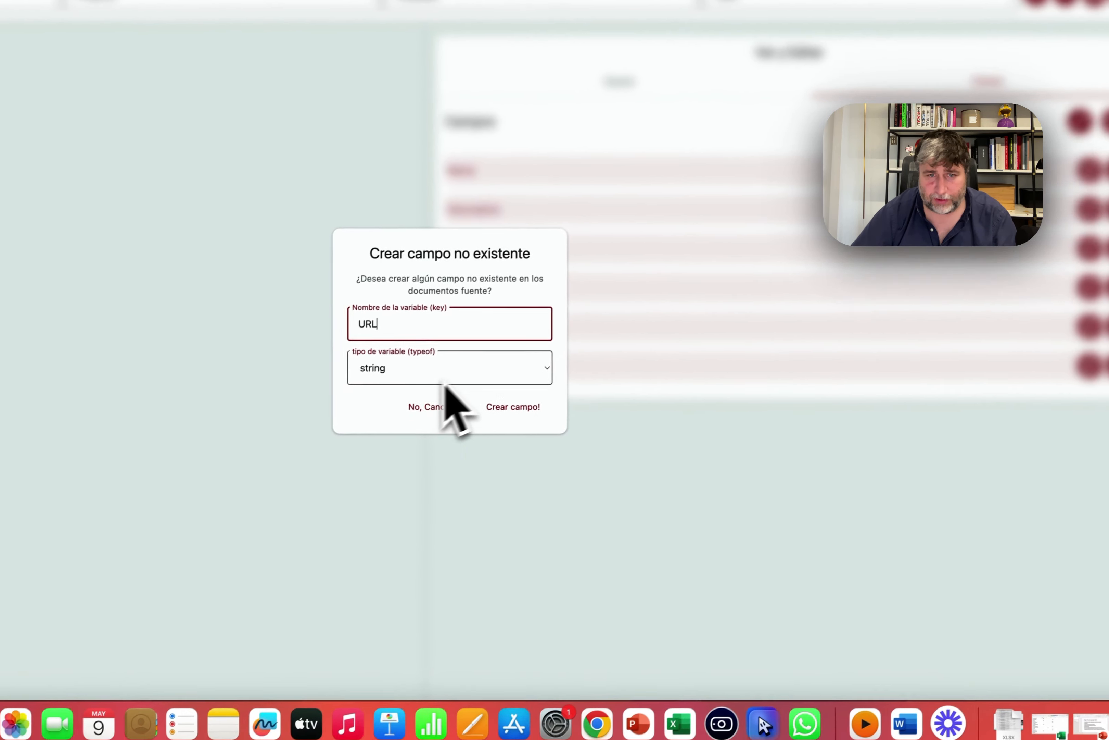
left_click(196, 539)
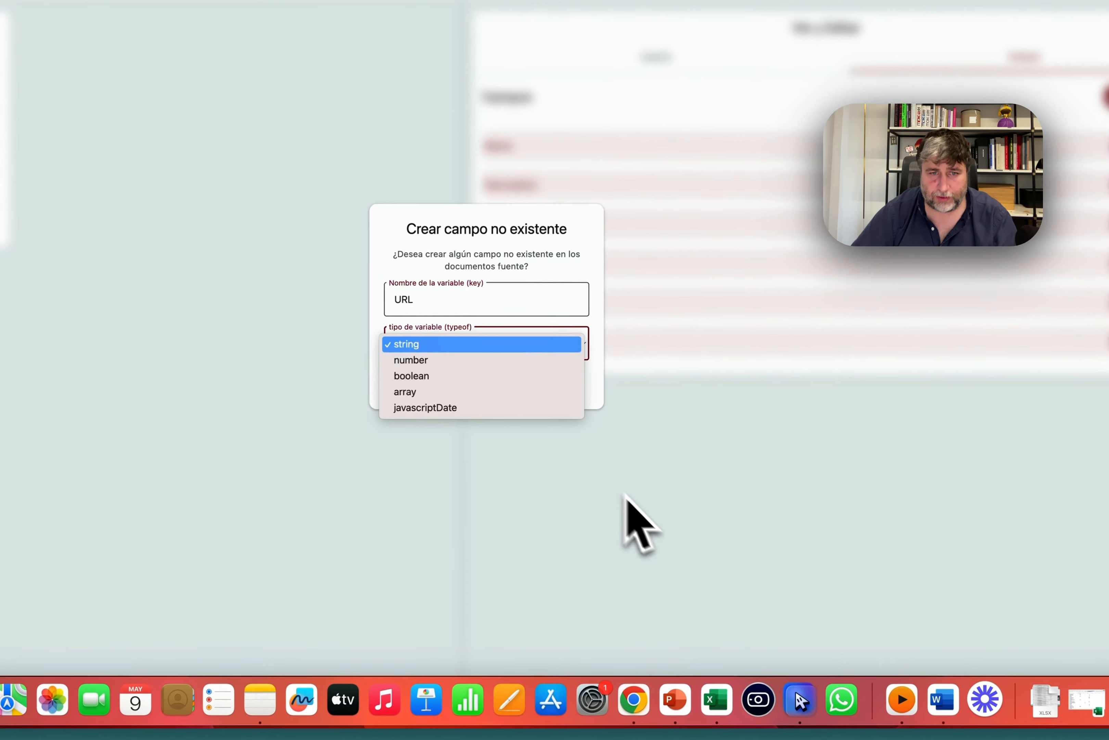
left_click(578, 451)
left_click(554, 381)
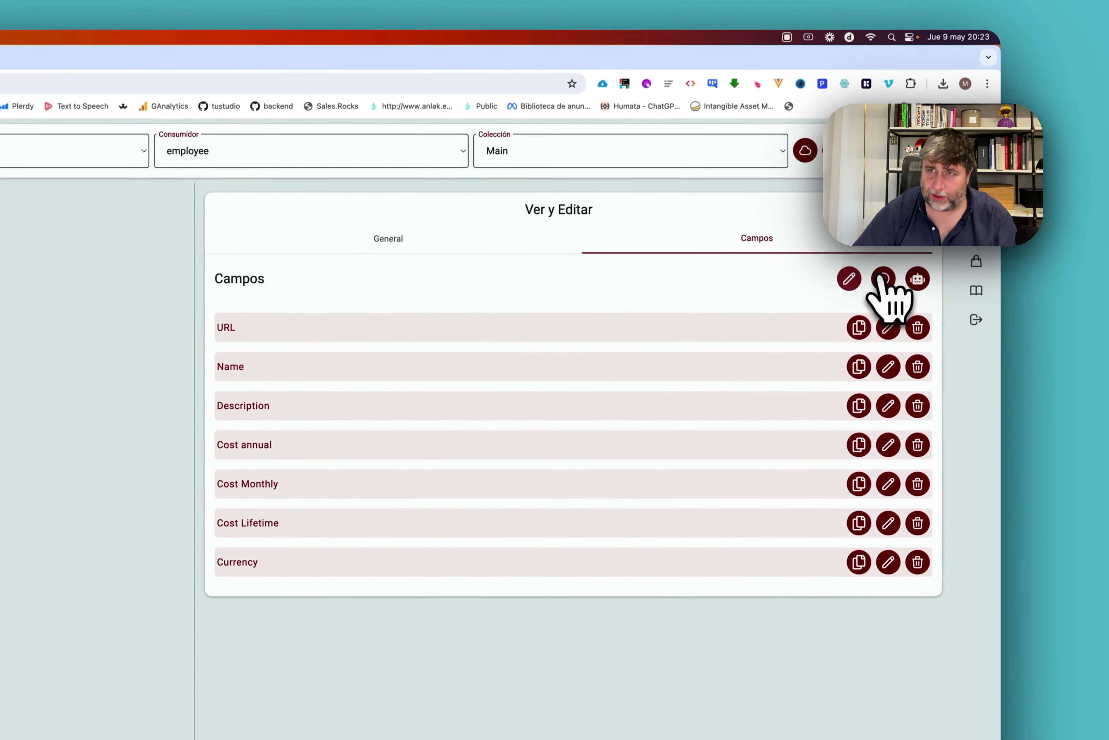
Create a javascriptDate field 'Renewal date' and order the list ending Currency, URL, Renewal date.
left_click(883, 279)
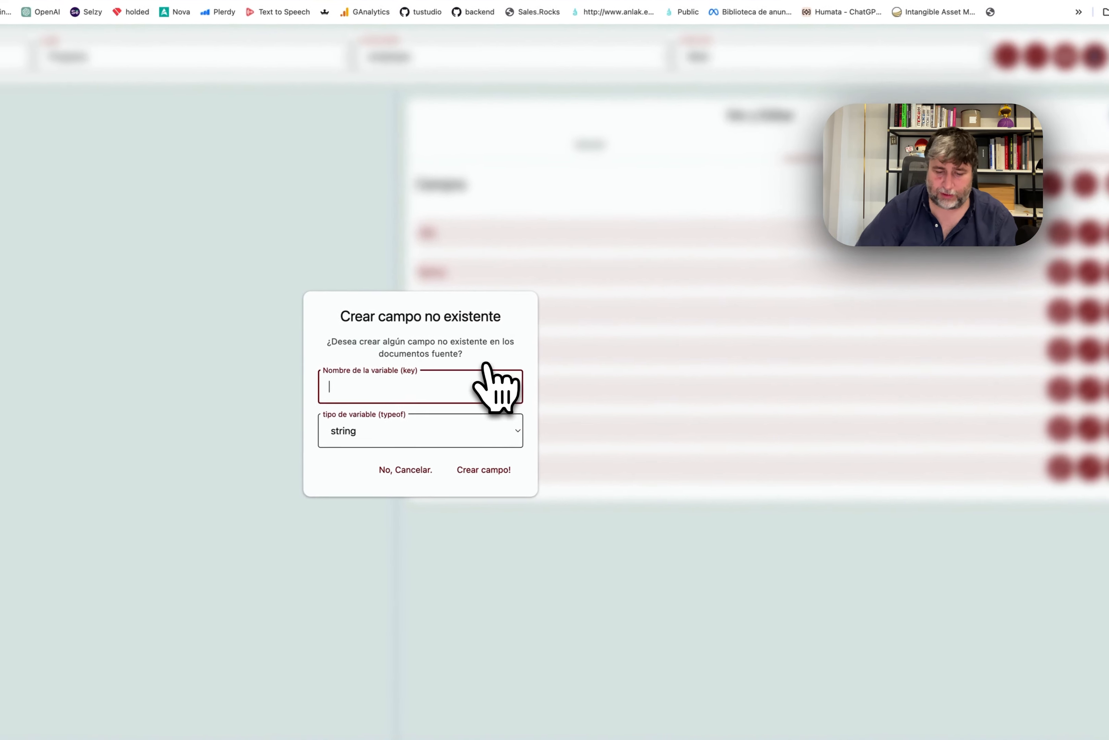
type("Rene")
key("BackSpace")
key("BackSpace")
type("enewal date")
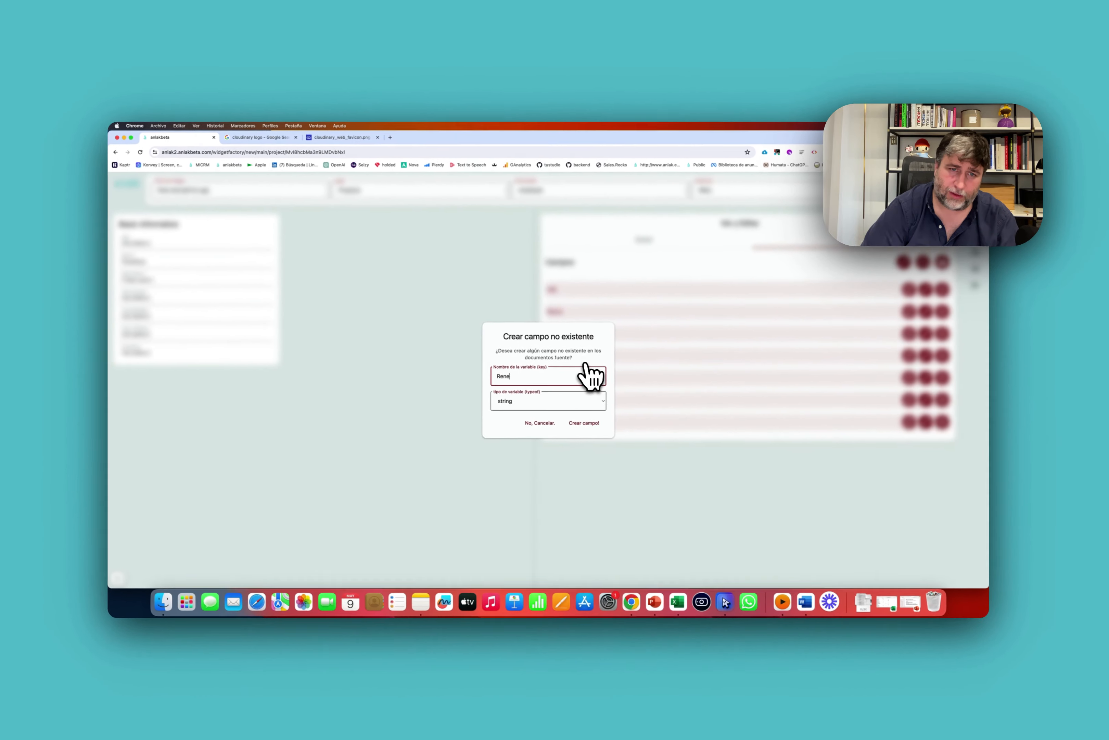
left_click(557, 400)
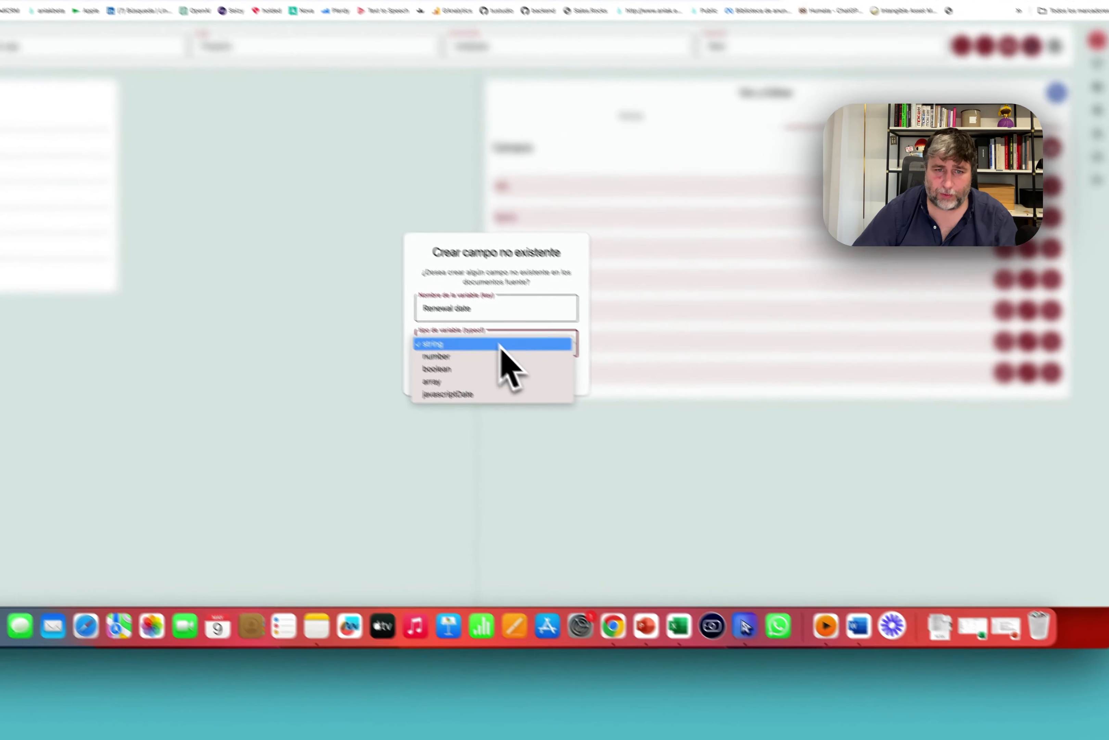
left_click(513, 436)
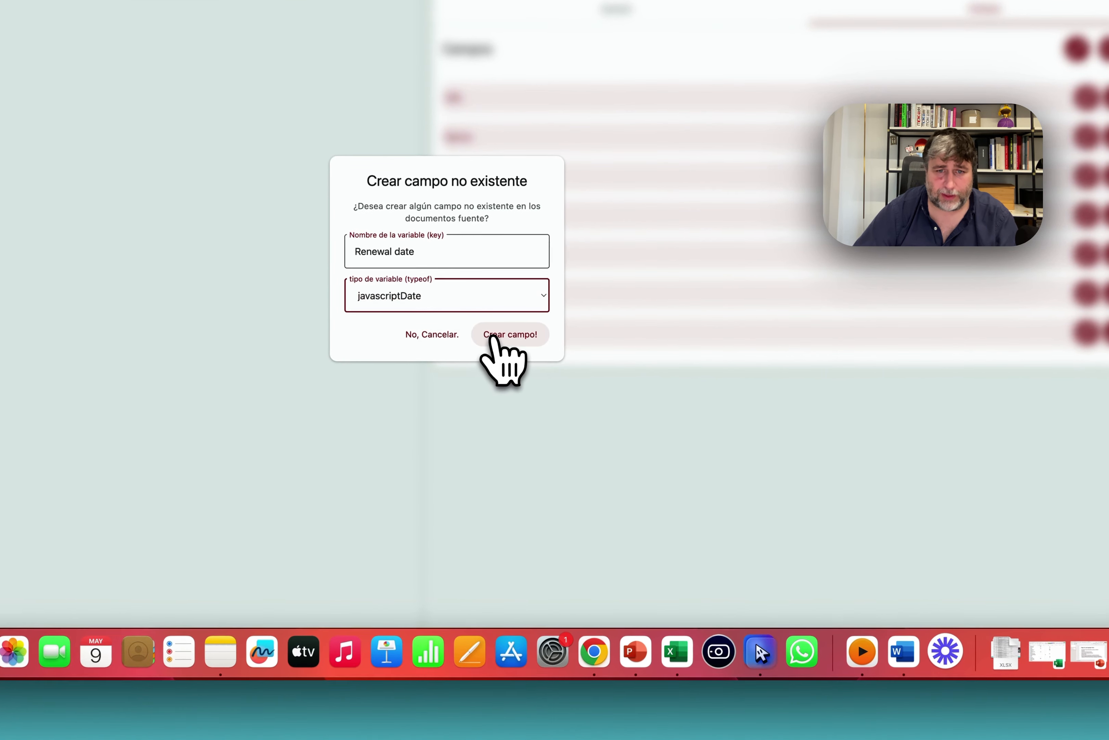
left_click(491, 338)
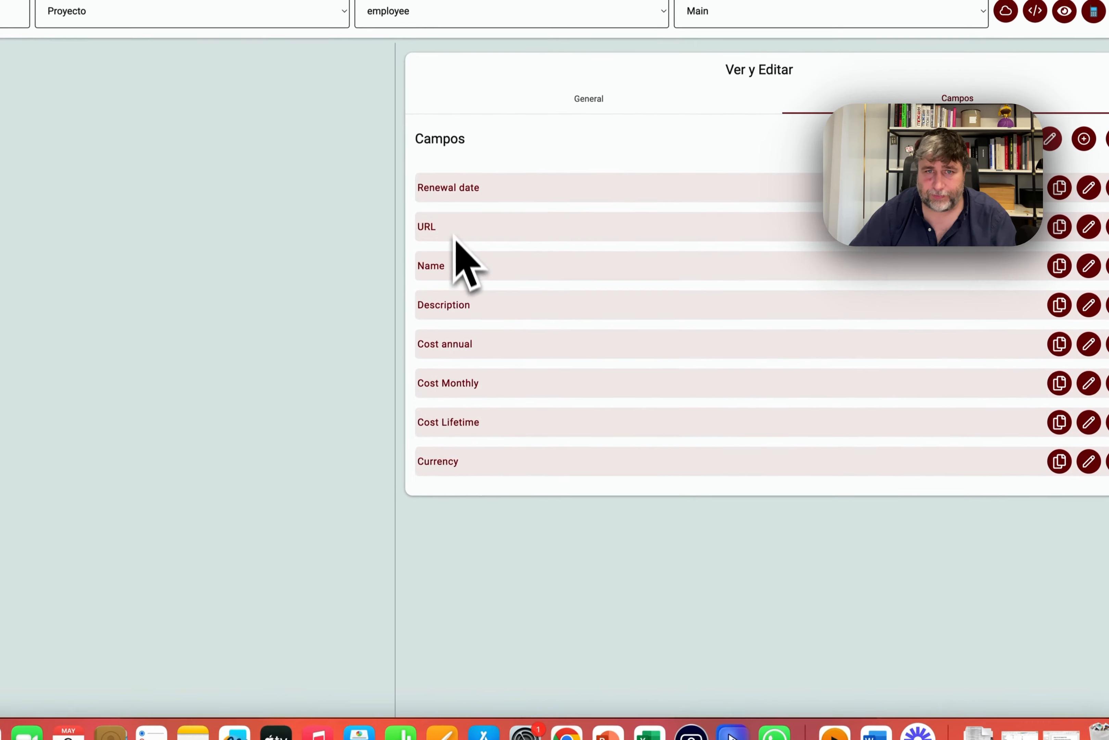
left_click_drag(455, 237, 460, 481)
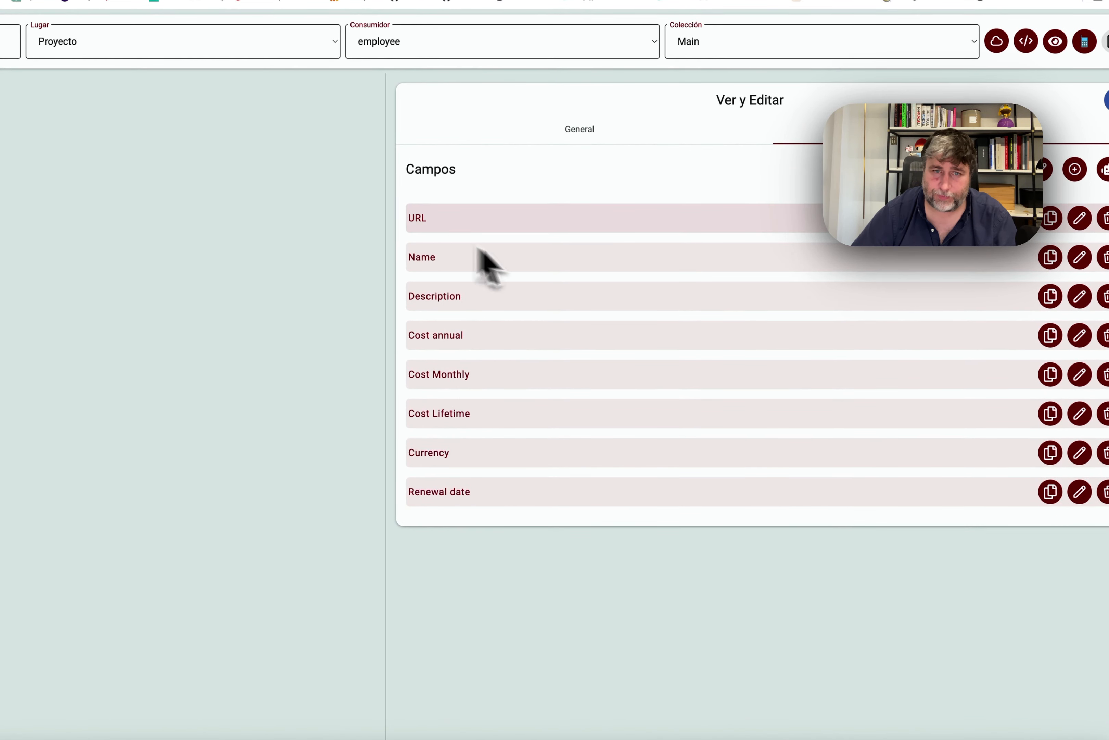
left_click_drag(448, 296, 454, 498)
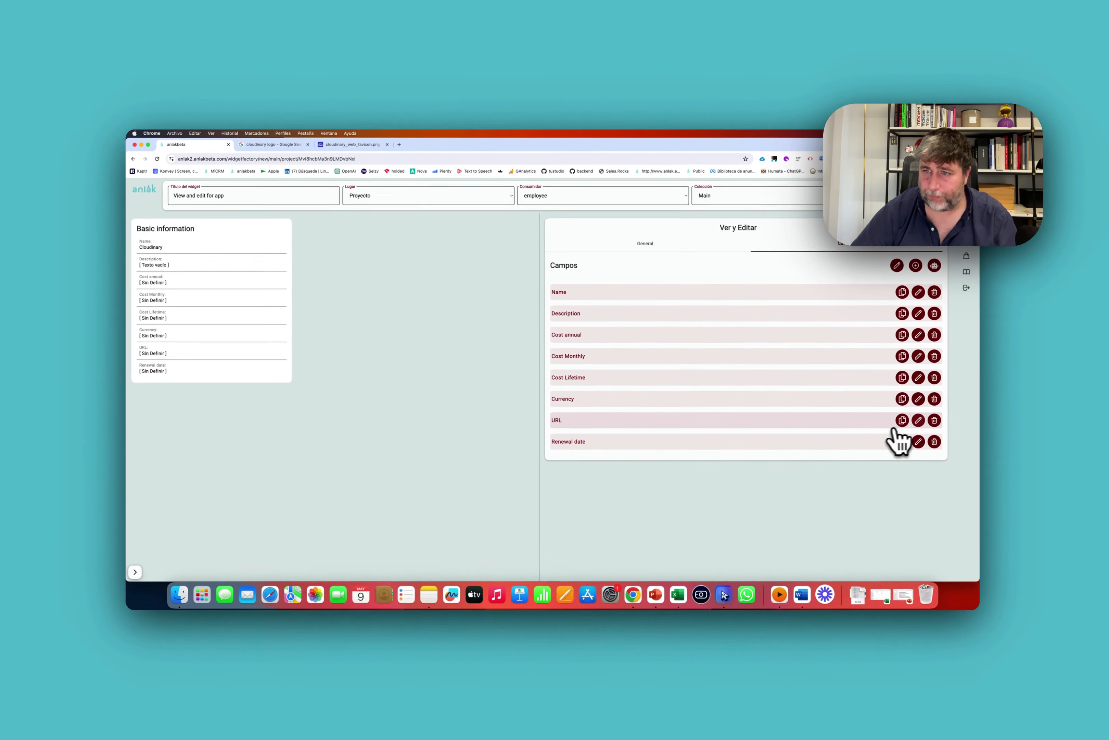
Make the URL field editable.
left_click(918, 420)
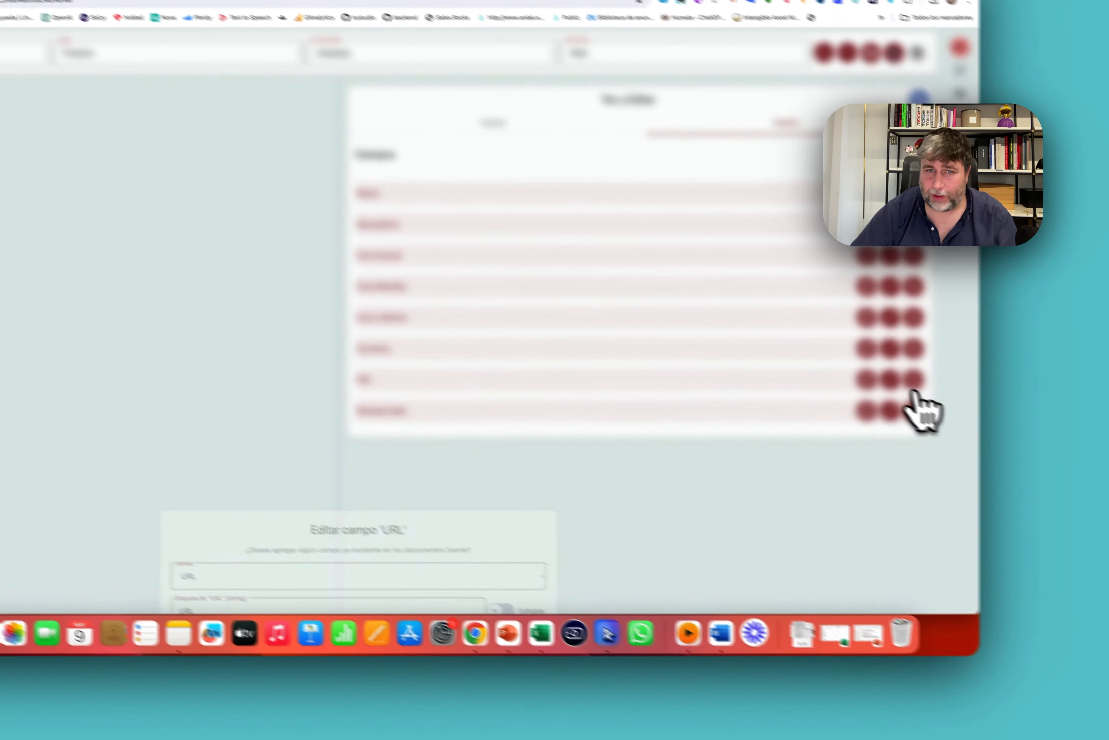
left_click(597, 312)
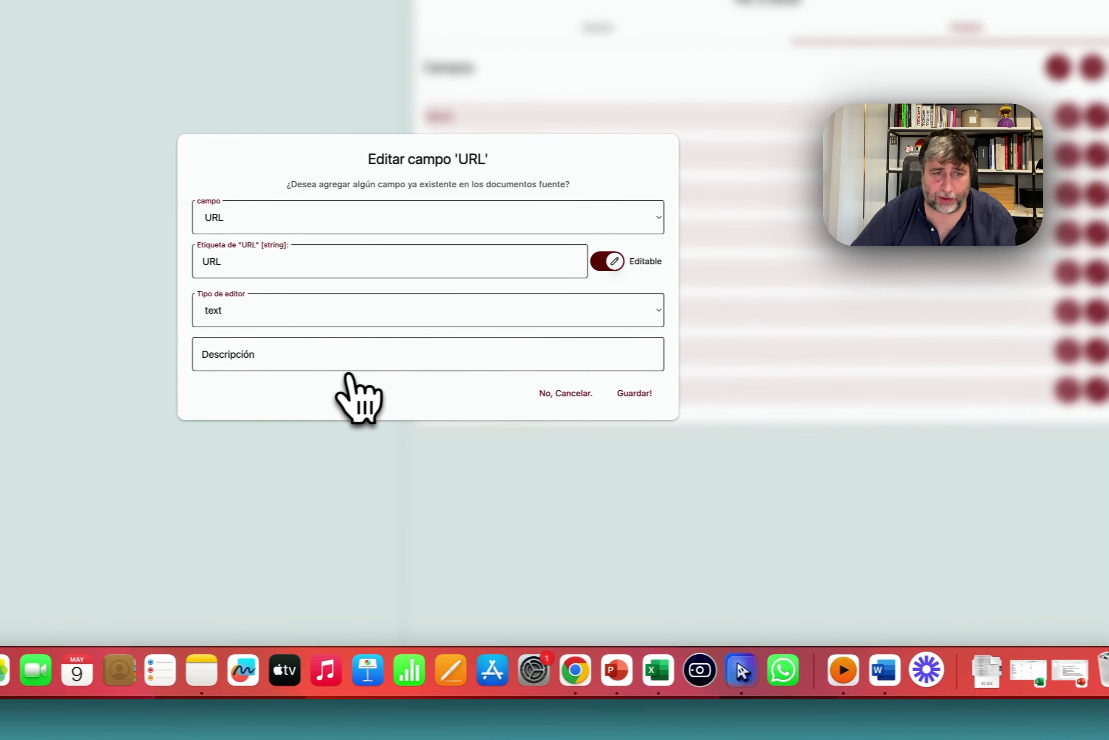
left_click(535, 394)
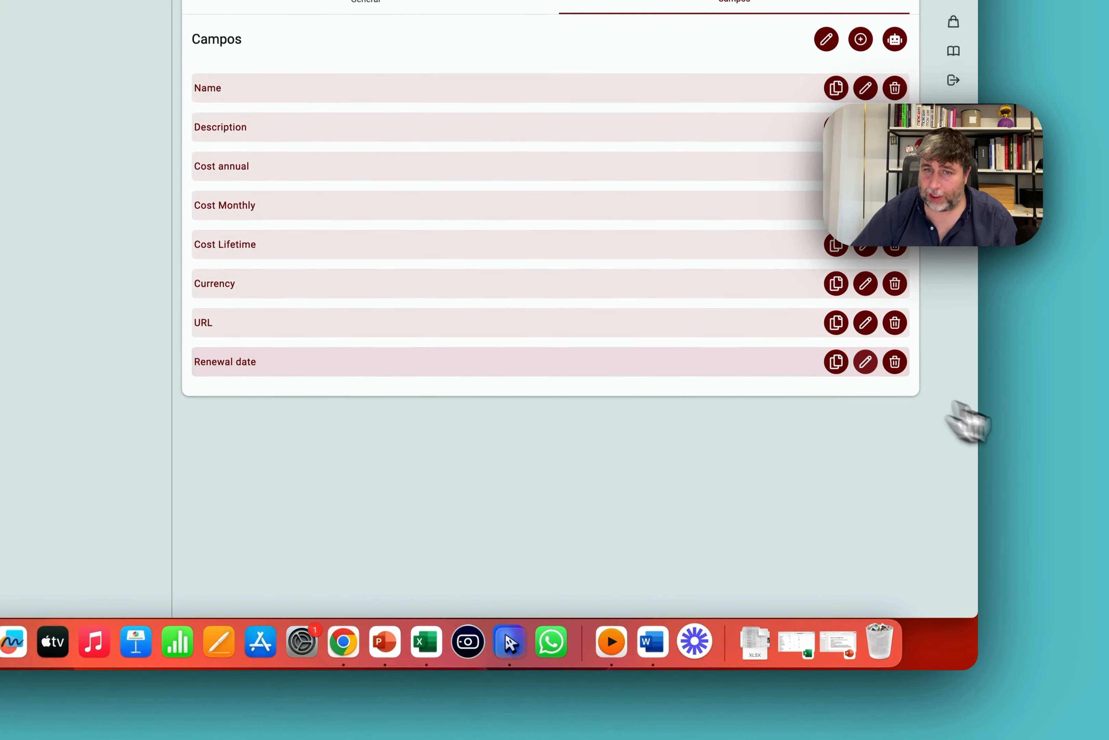
Make Renewal date editable with the justDate editor.
left_click(873, 353)
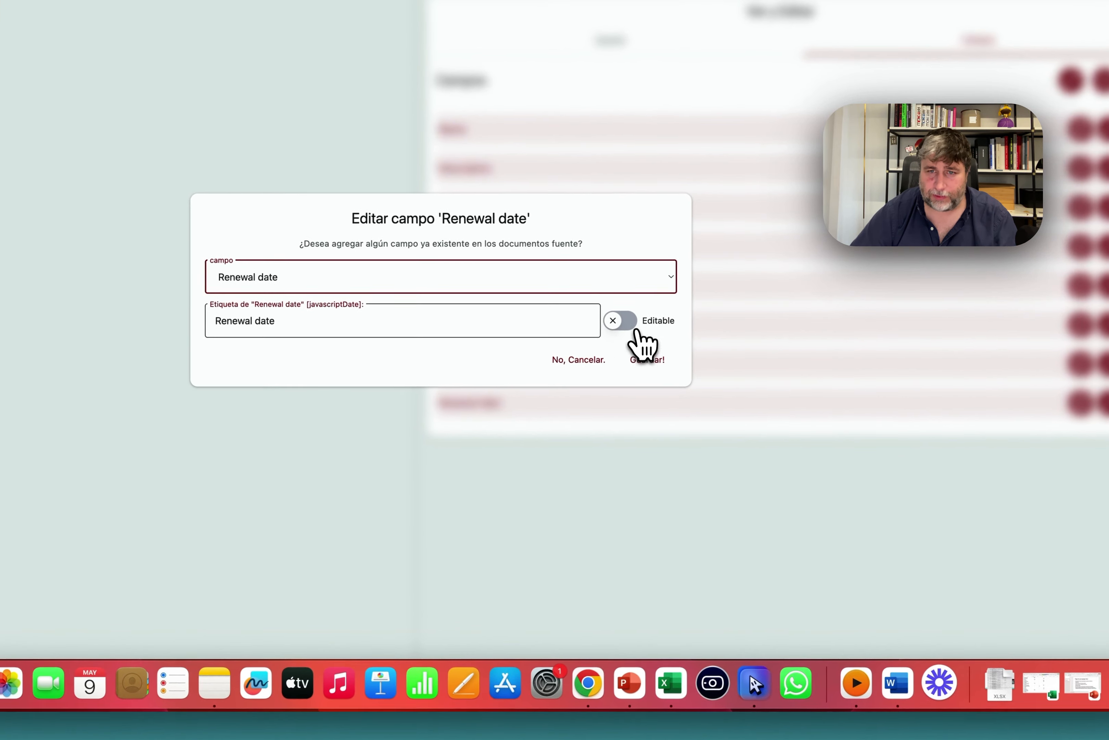
left_click(636, 330)
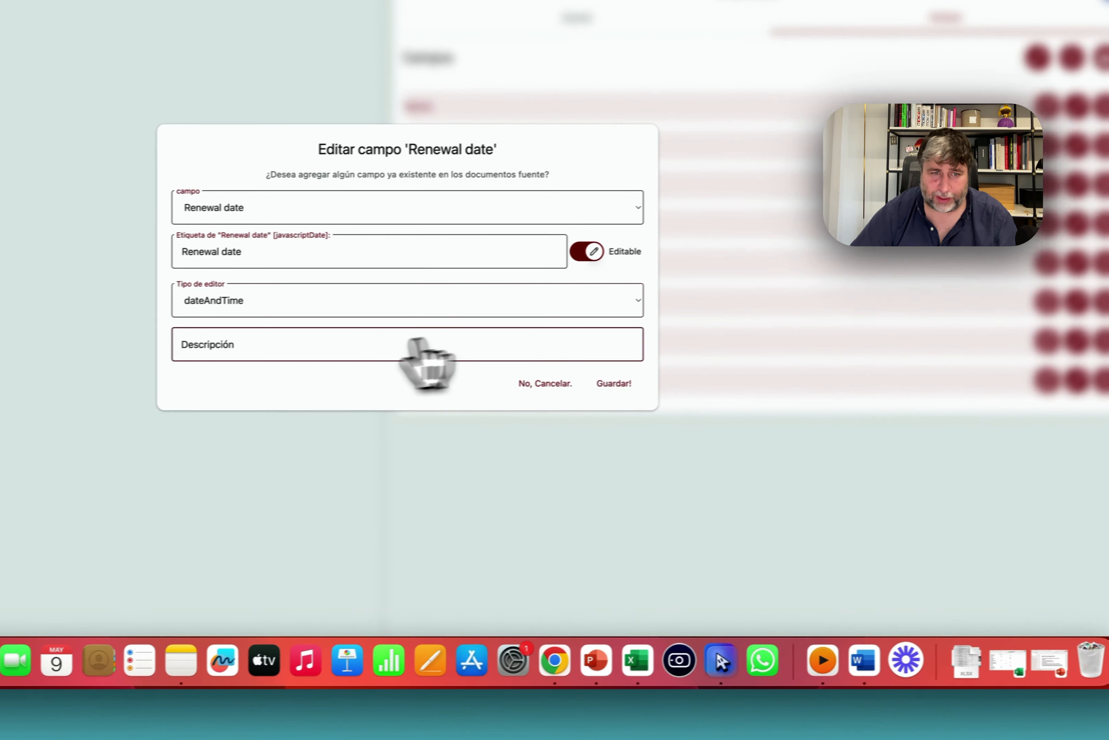
left_click(361, 299)
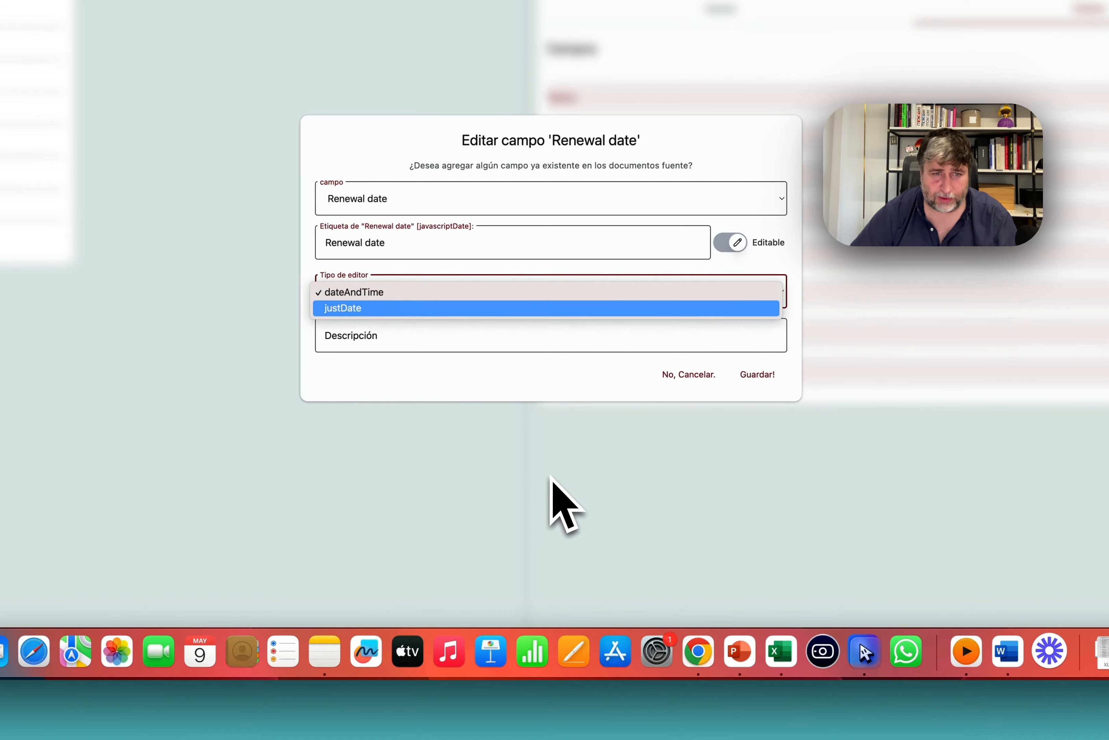
key("Return")
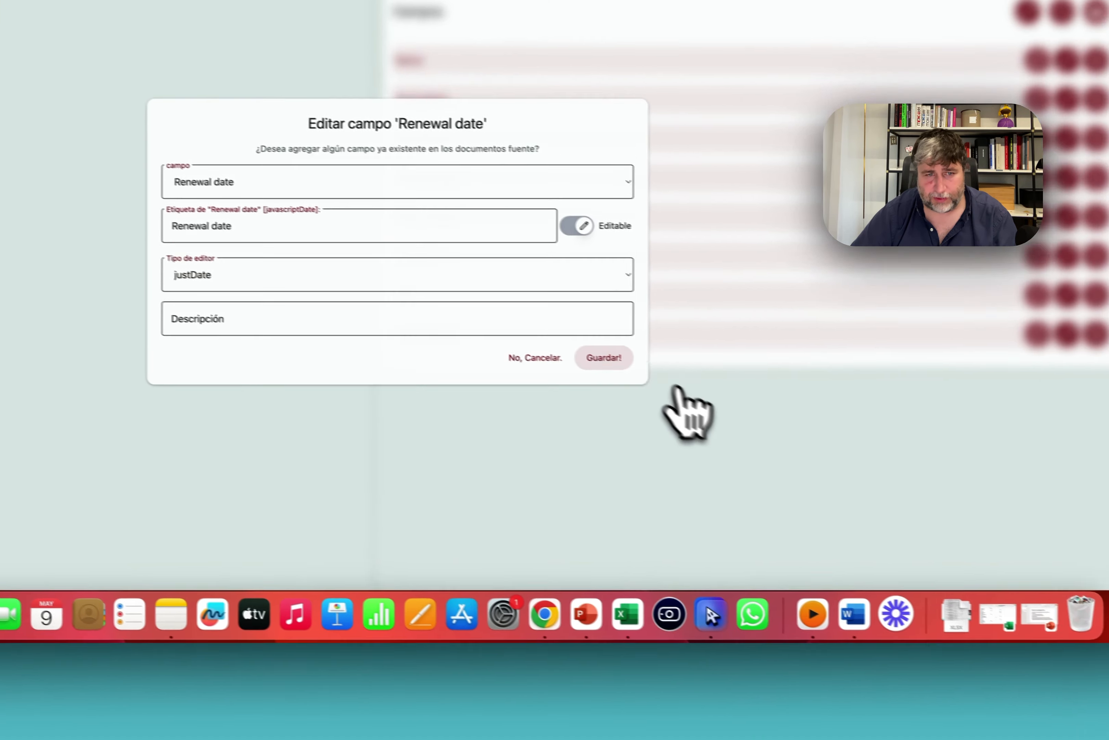
left_click(758, 374)
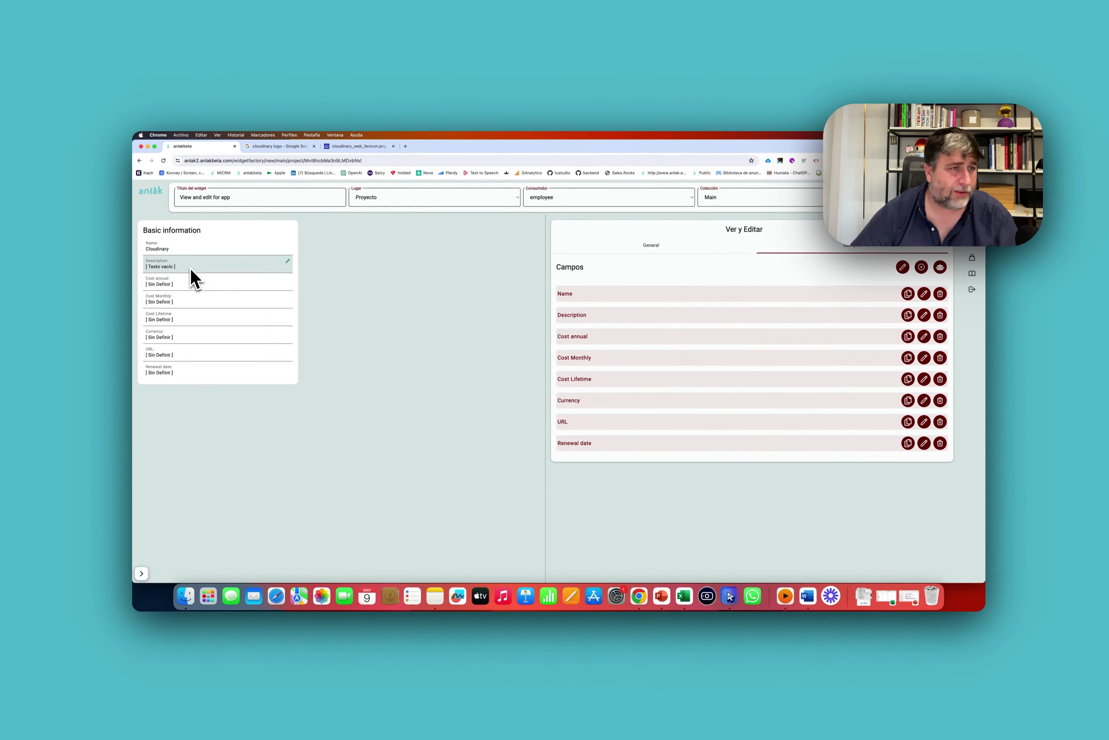
Describe Cloudinary as a service to manage digital media assets in the studio app, with 99,00 monthly cost.
left_click(191, 268)
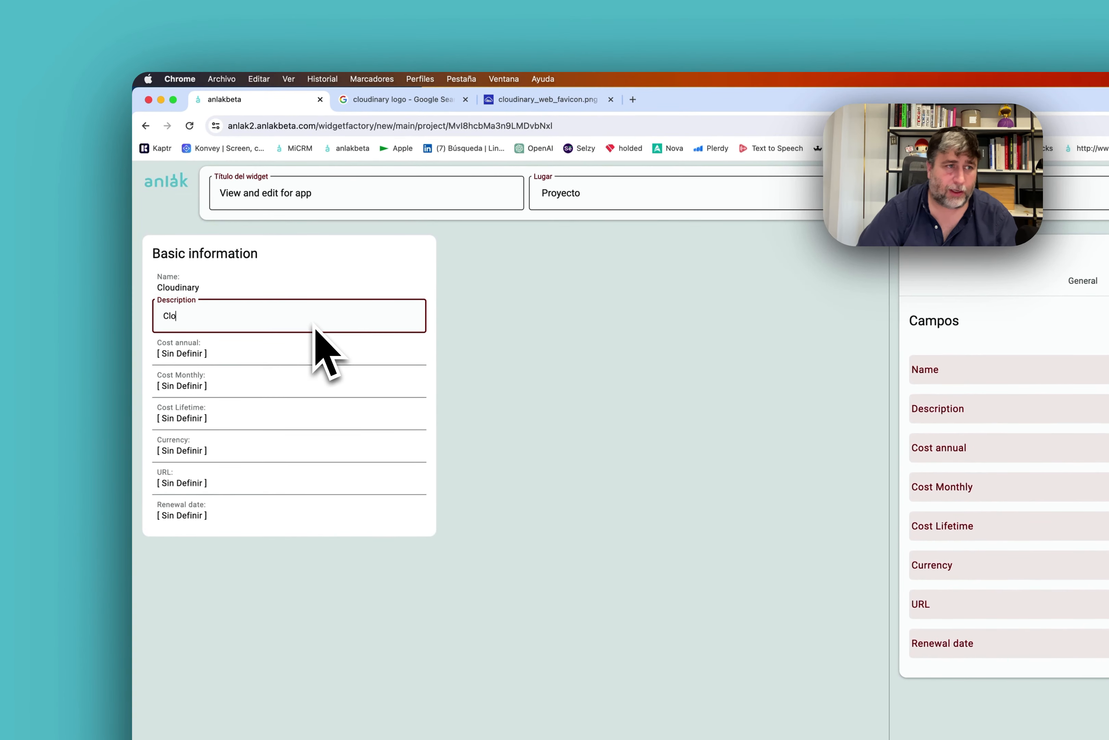
type("Clodi")
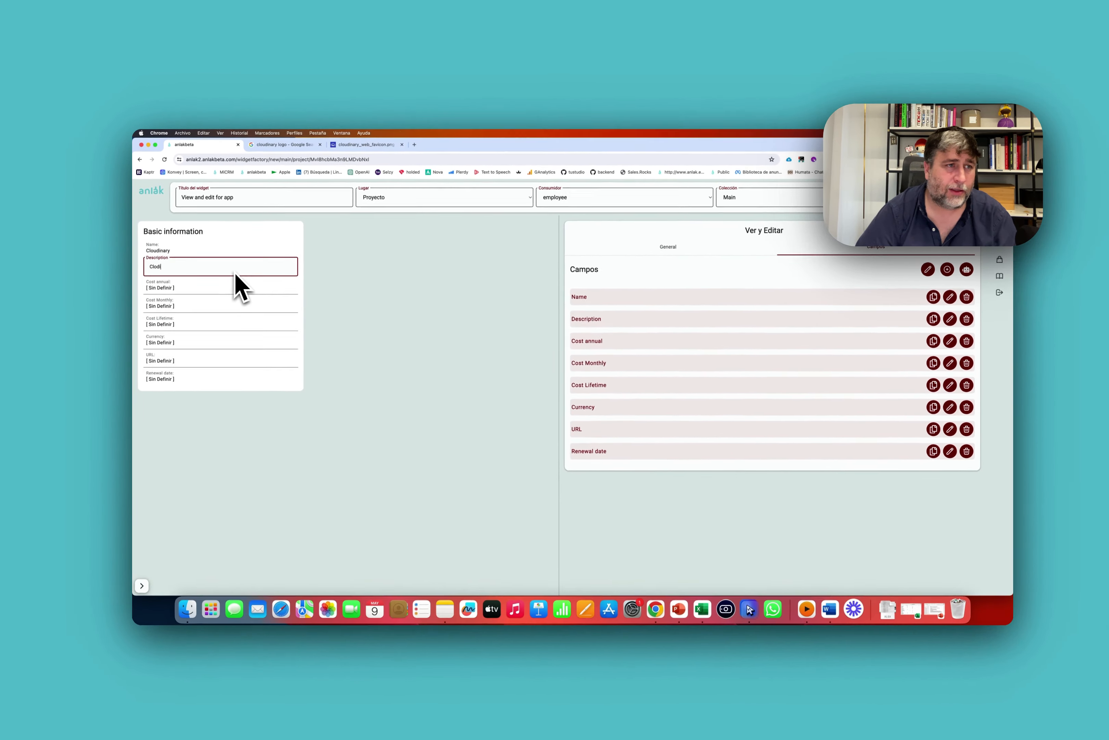
key("BackSpace")
key("BackSpace")
type("udi")
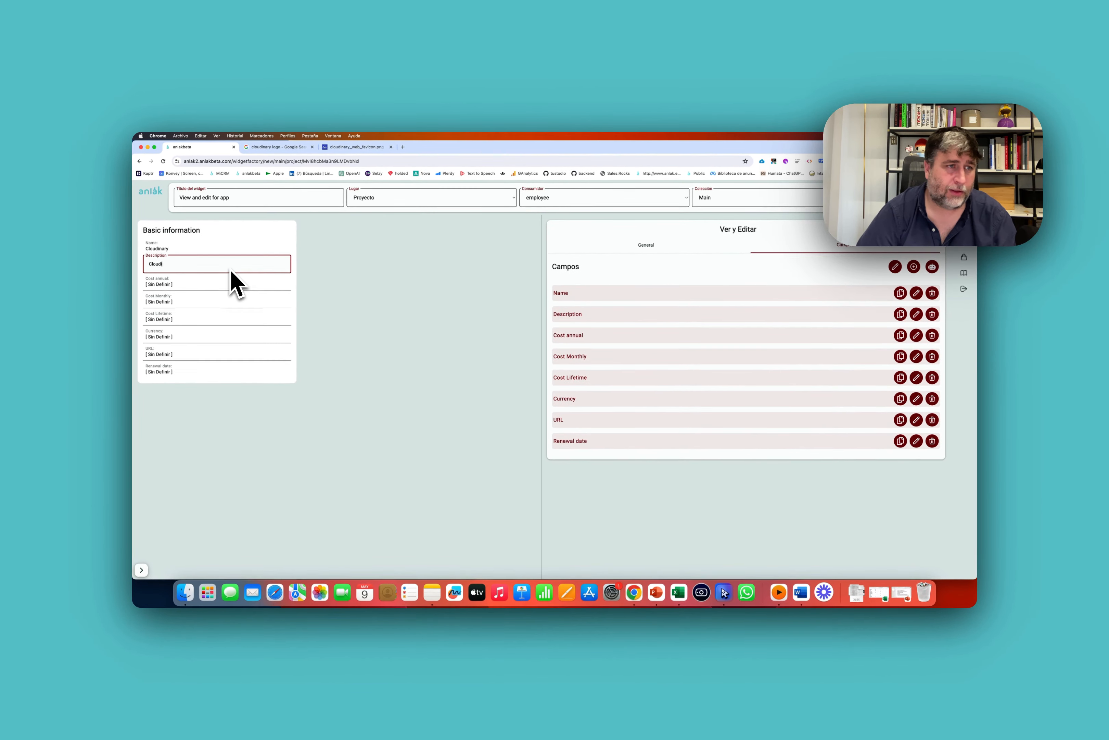
type("nary is a service to store media in the cloud and acces")
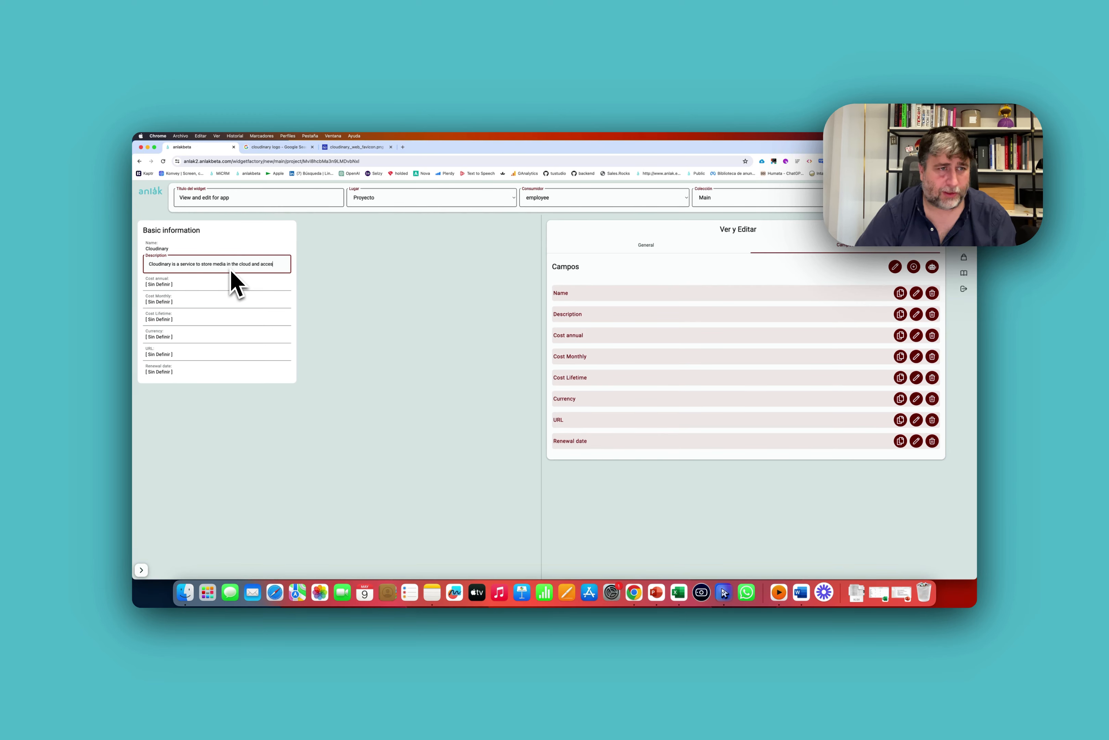
type("s and manage")
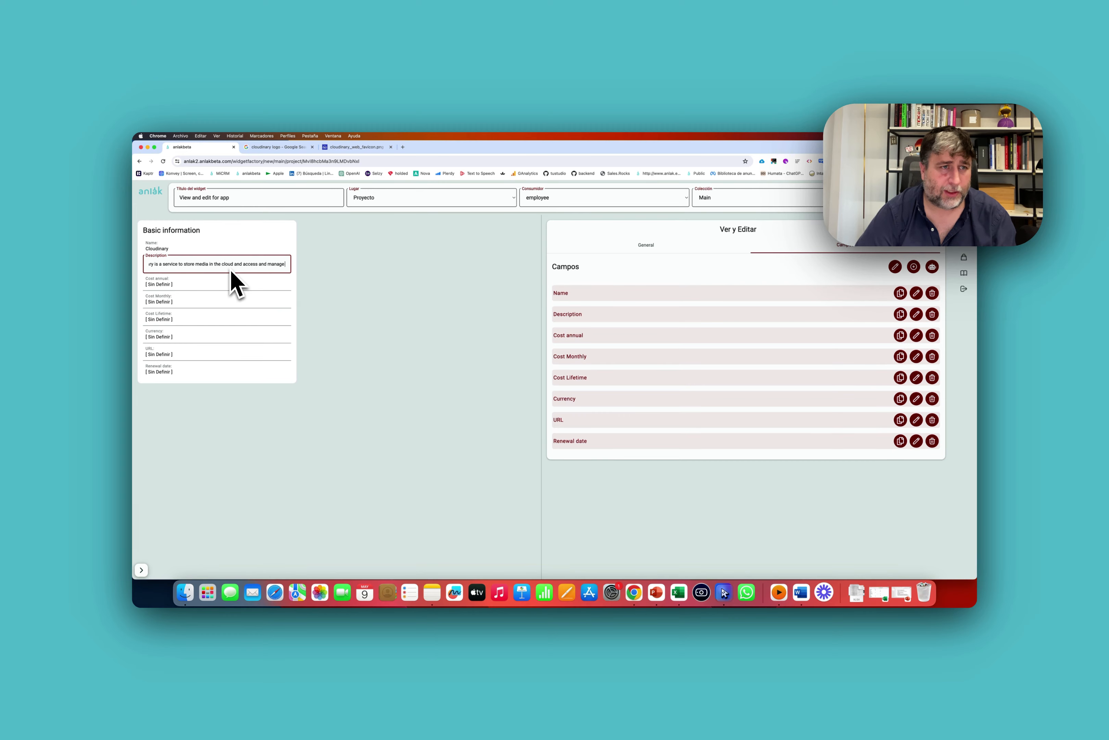
type(" digital me")
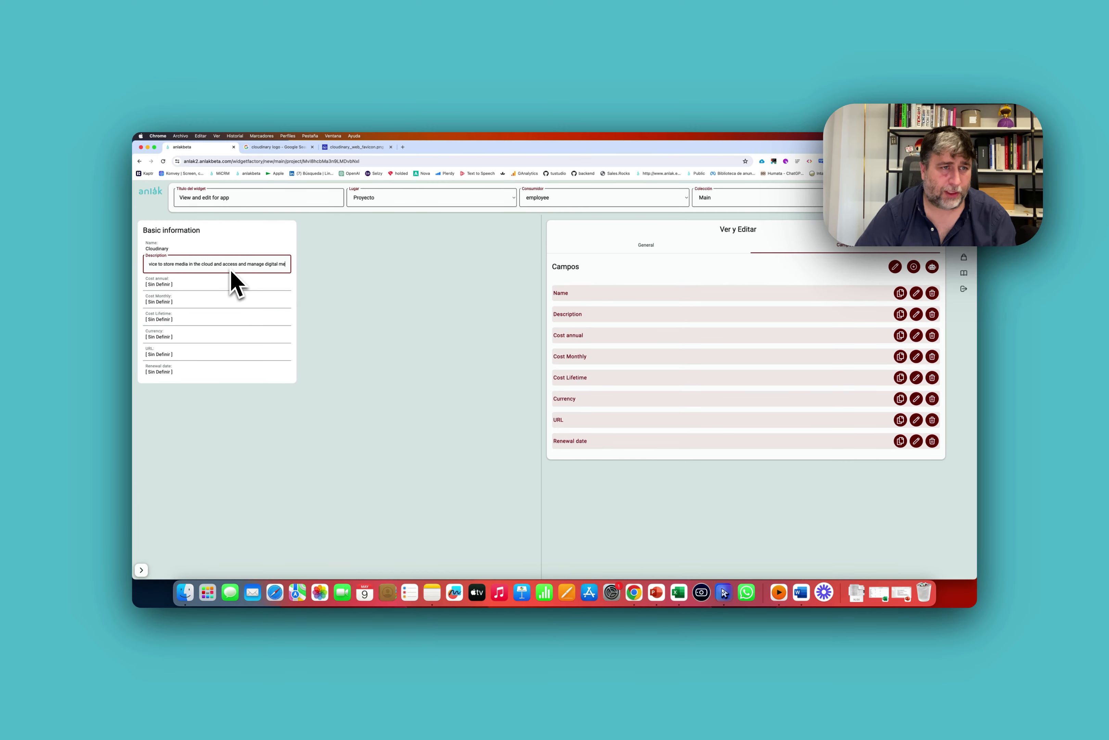
type("dia assests in our")
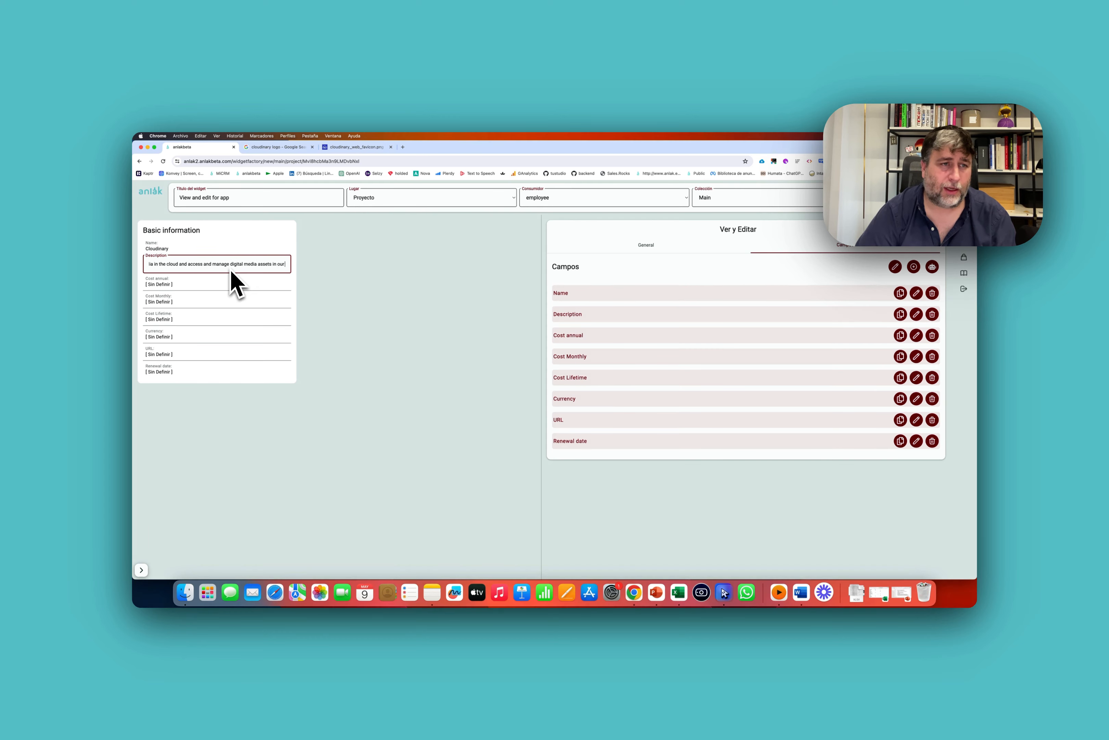
type(" studio app.")
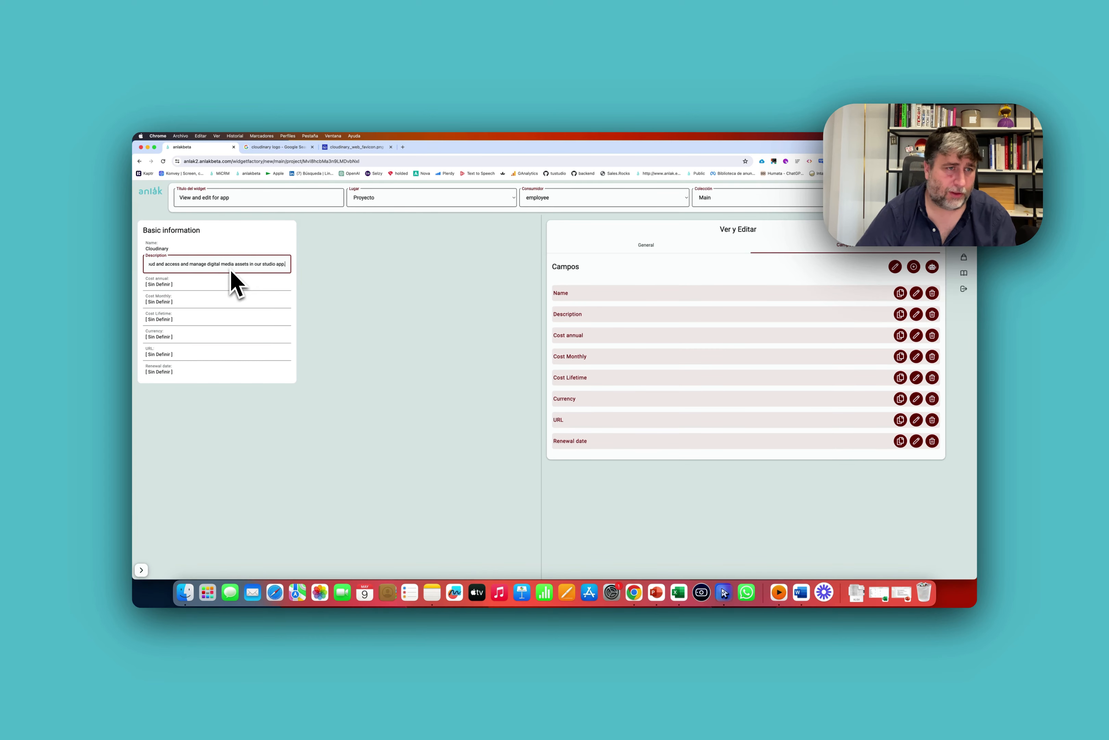
right_click(230, 270)
left_click(217, 290)
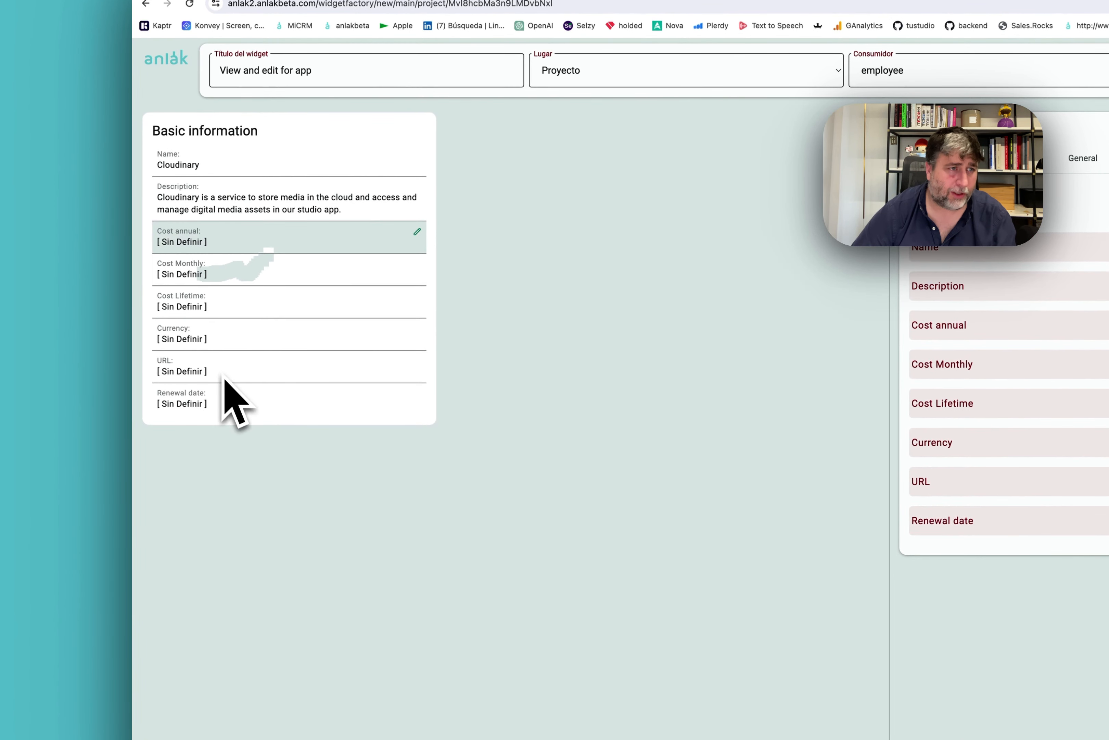
left_click(370, 272)
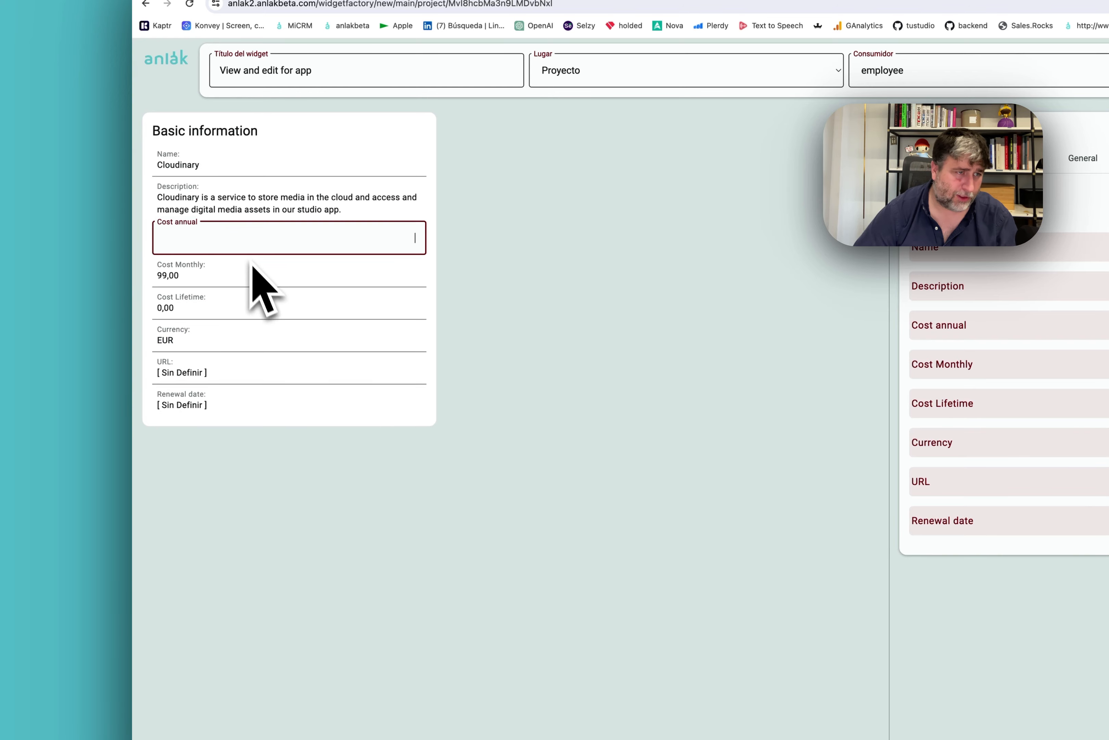
key("Return")
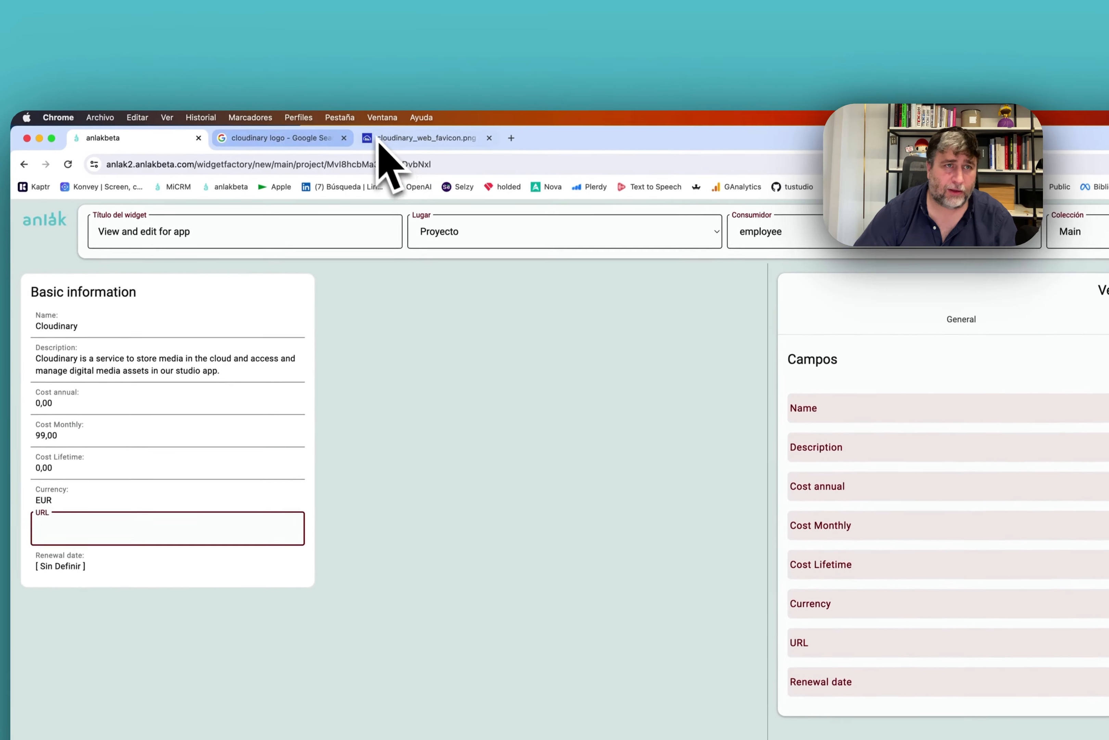
Find Cloudinary's login page address (cloudinary.com/users/login) in the browser, then return to Anlak.
left_click(381, 138)
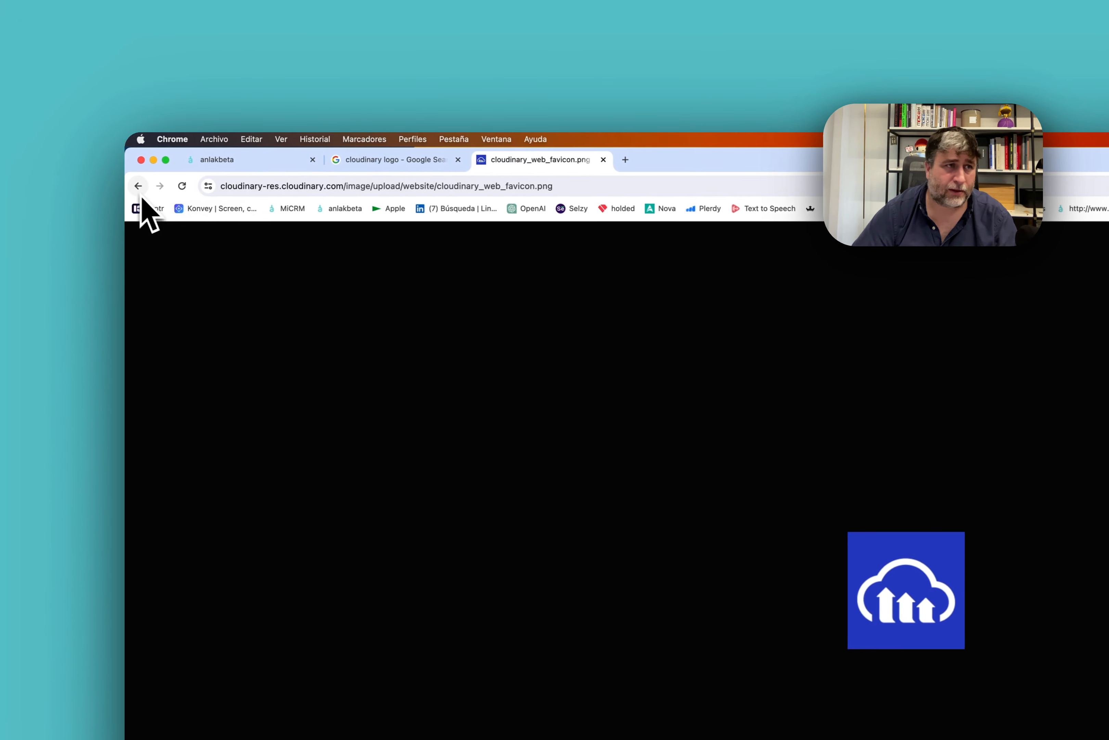
left_click(138, 186)
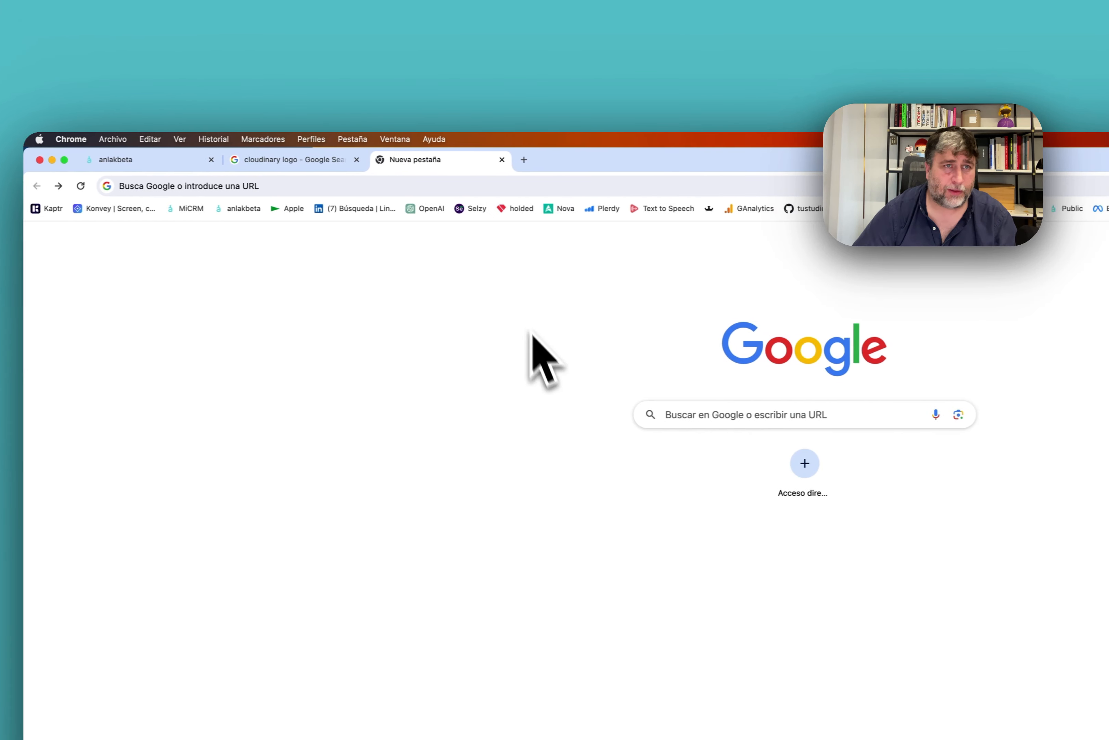
left_click(383, 186)
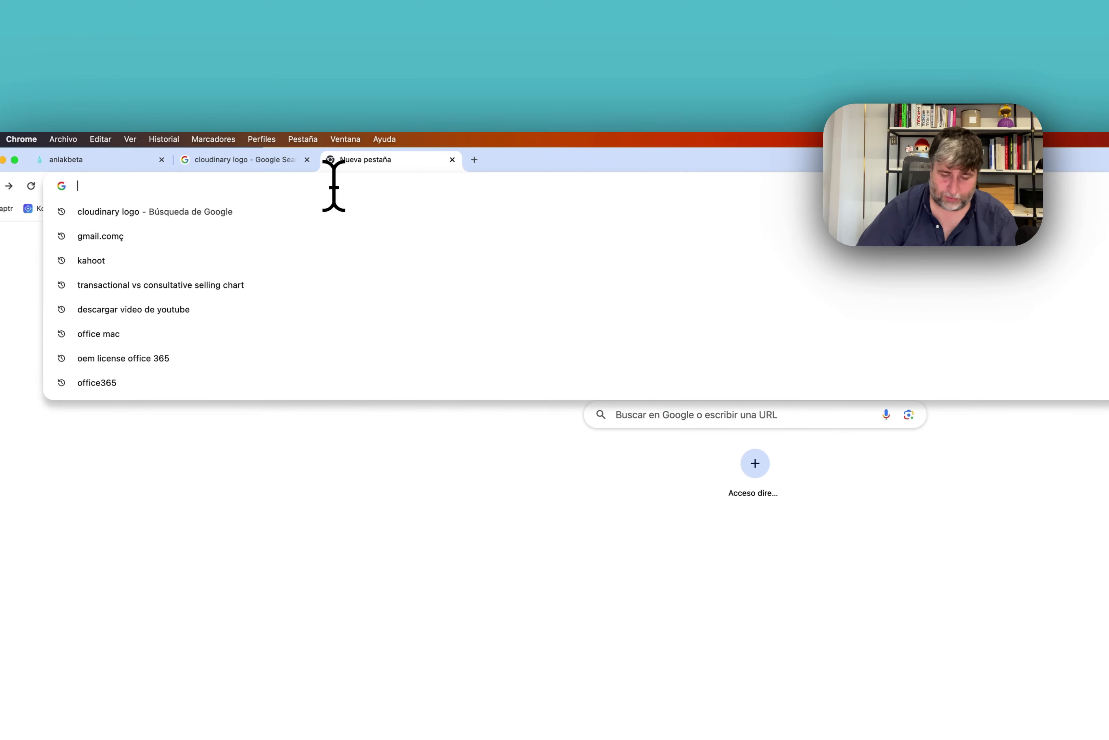
type("cloudin")
key("Return")
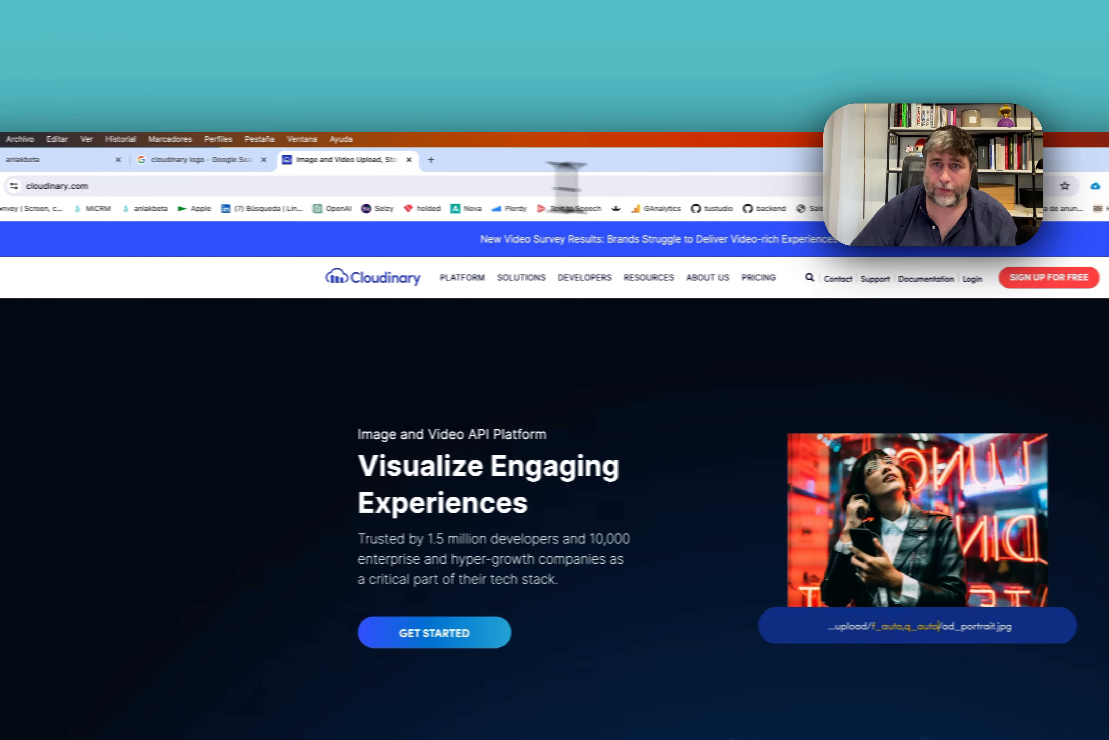
left_click(1008, 280)
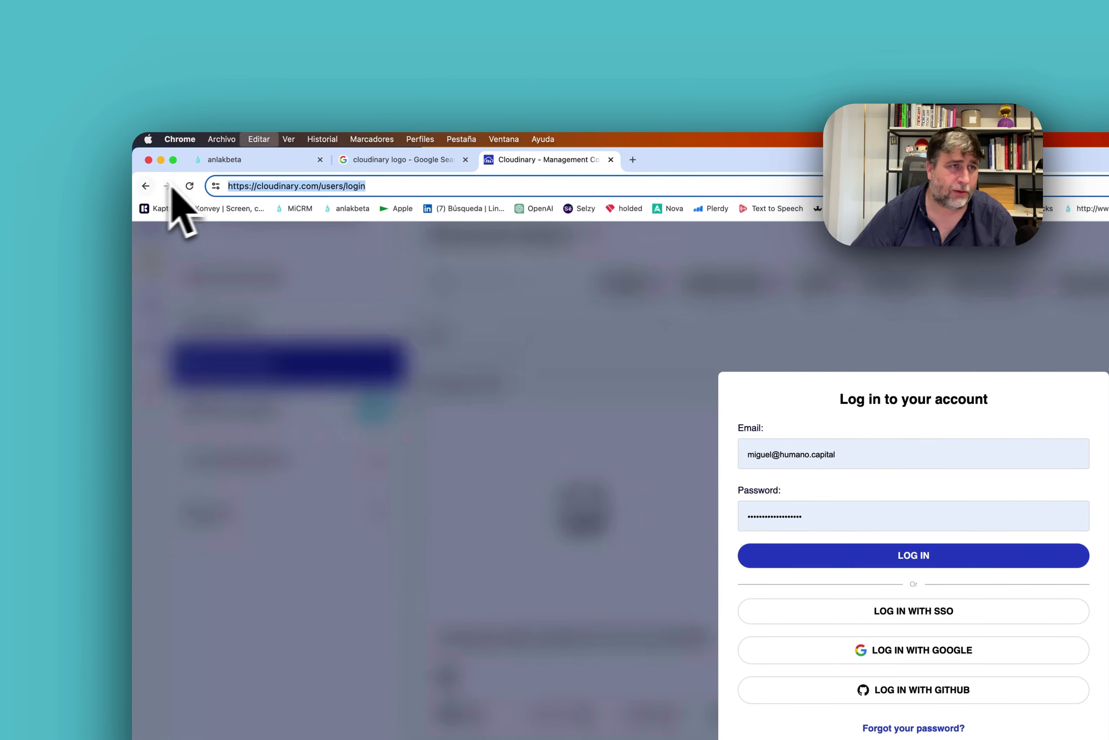
left_click(265, 161)
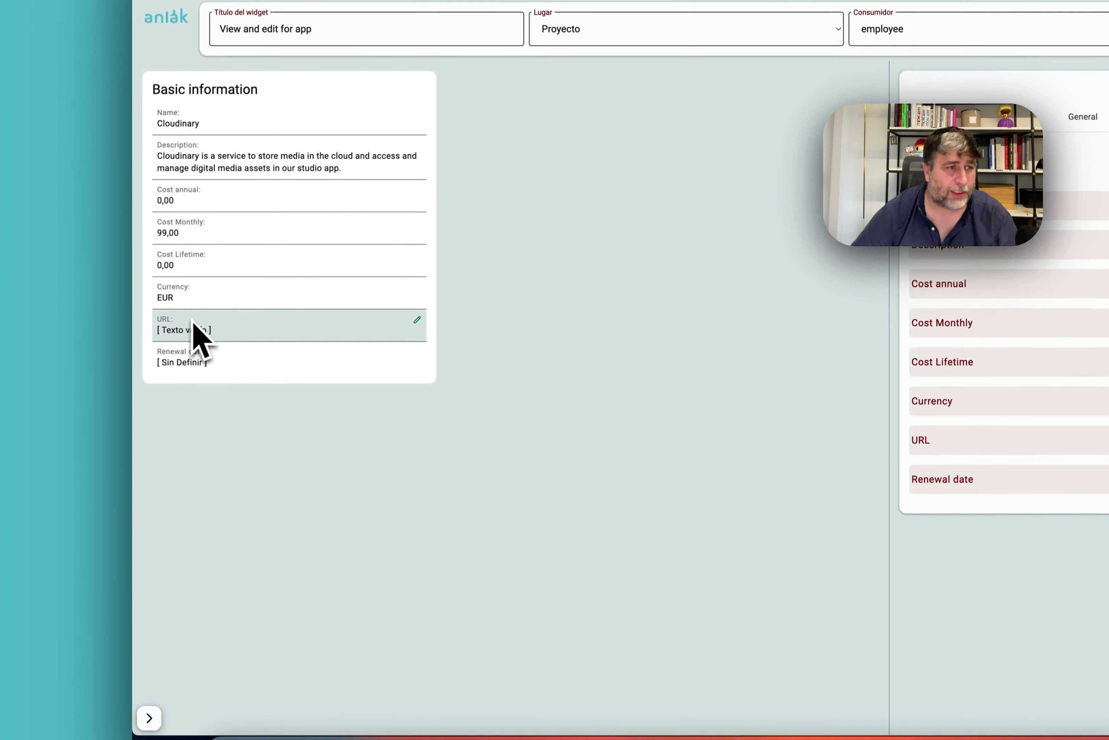
left_click(196, 324)
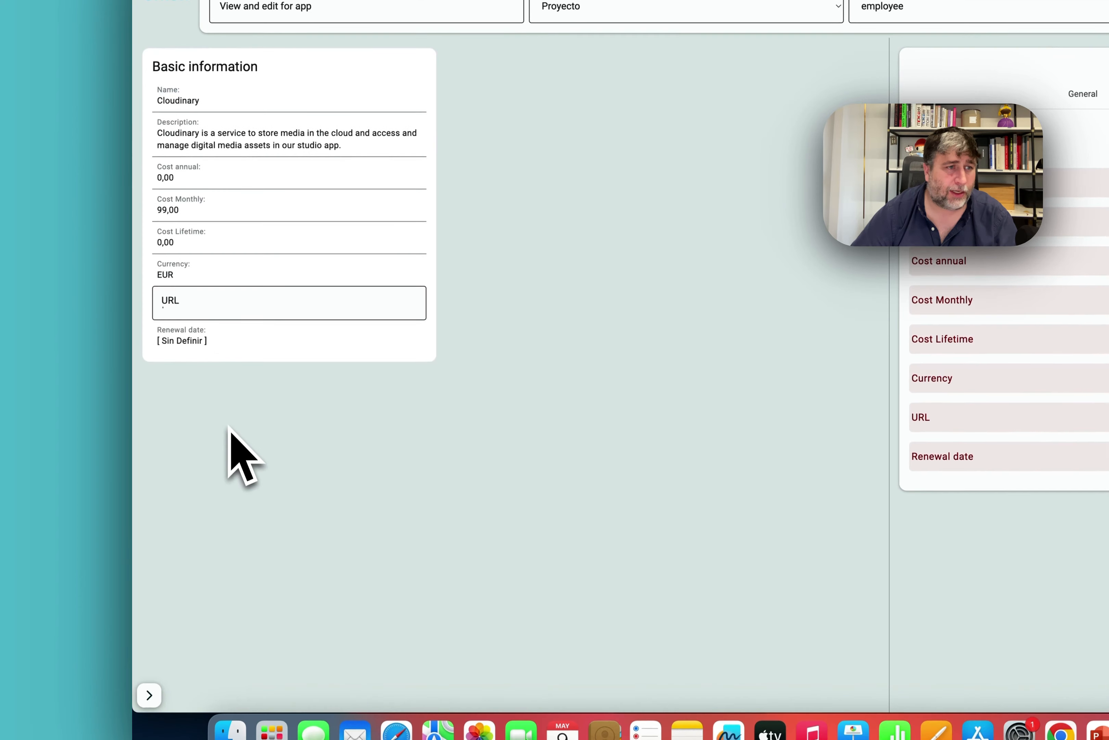
type("https://cloudinary.com/users/login")
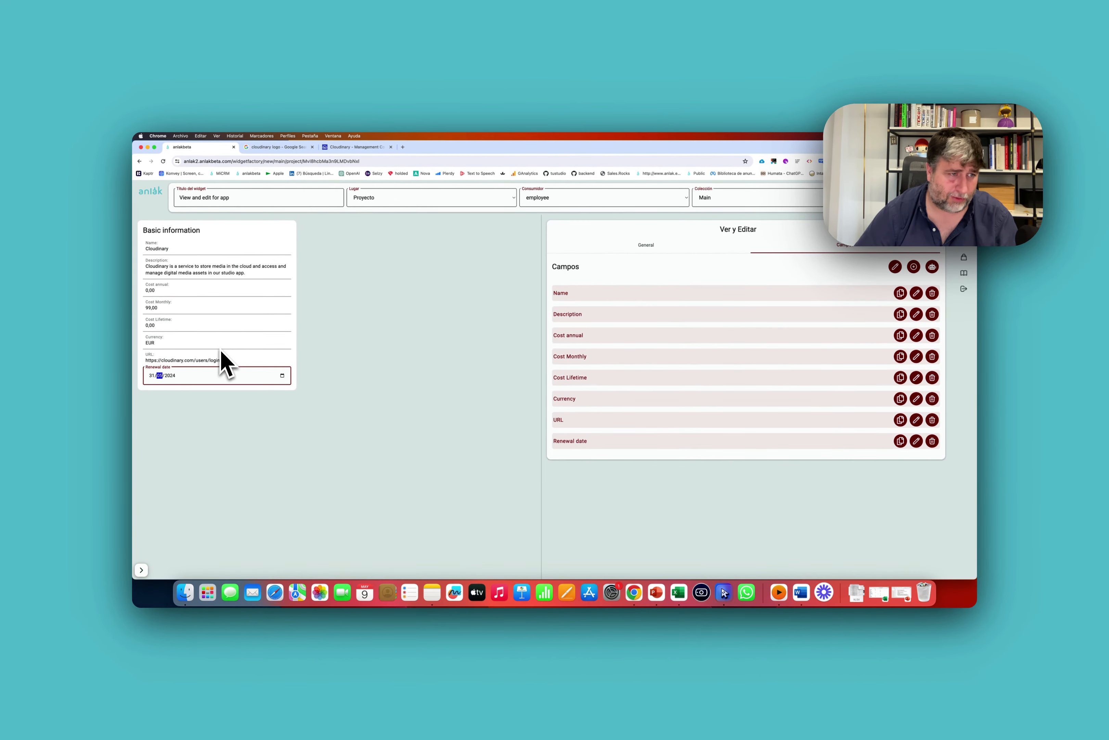
left_click(349, 360)
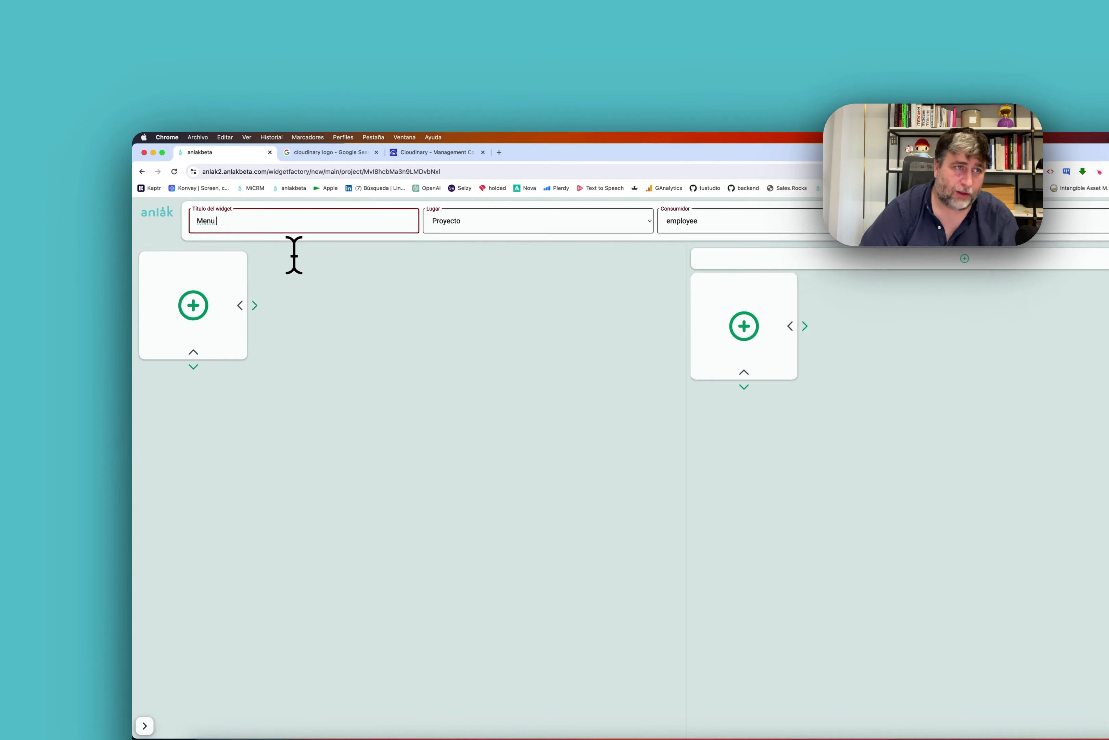
Add a new menu item with a dark red globe icon.
left_click(180, 262)
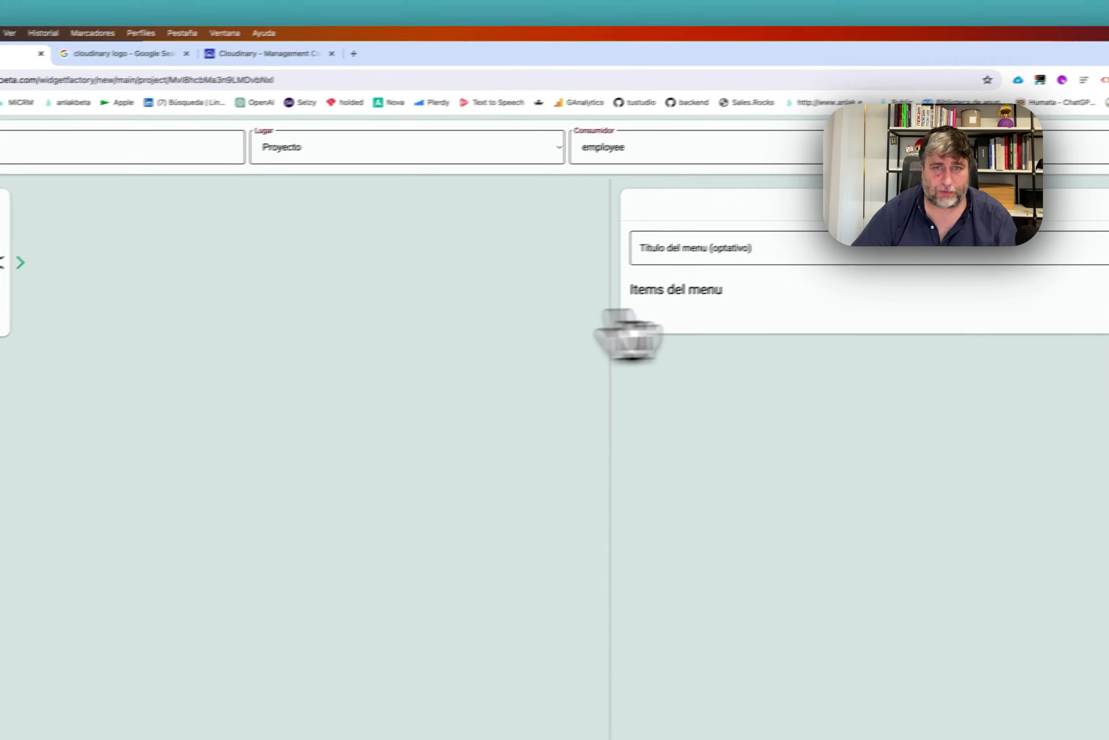
left_click(979, 327)
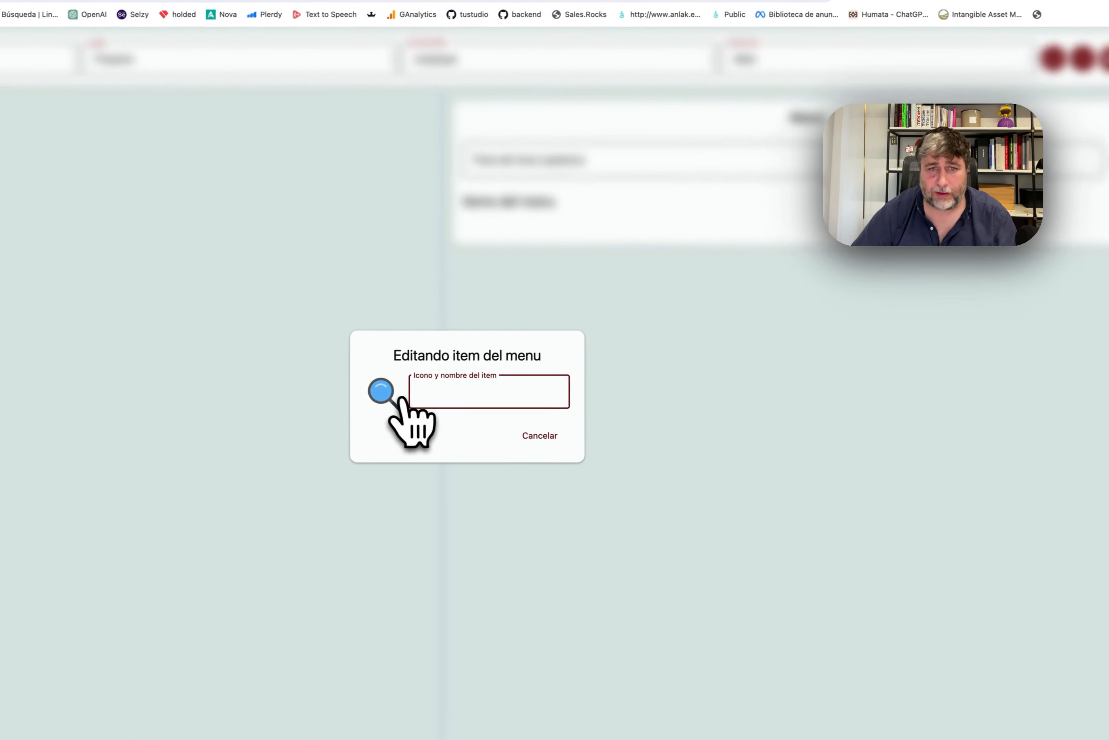
left_click(149, 450)
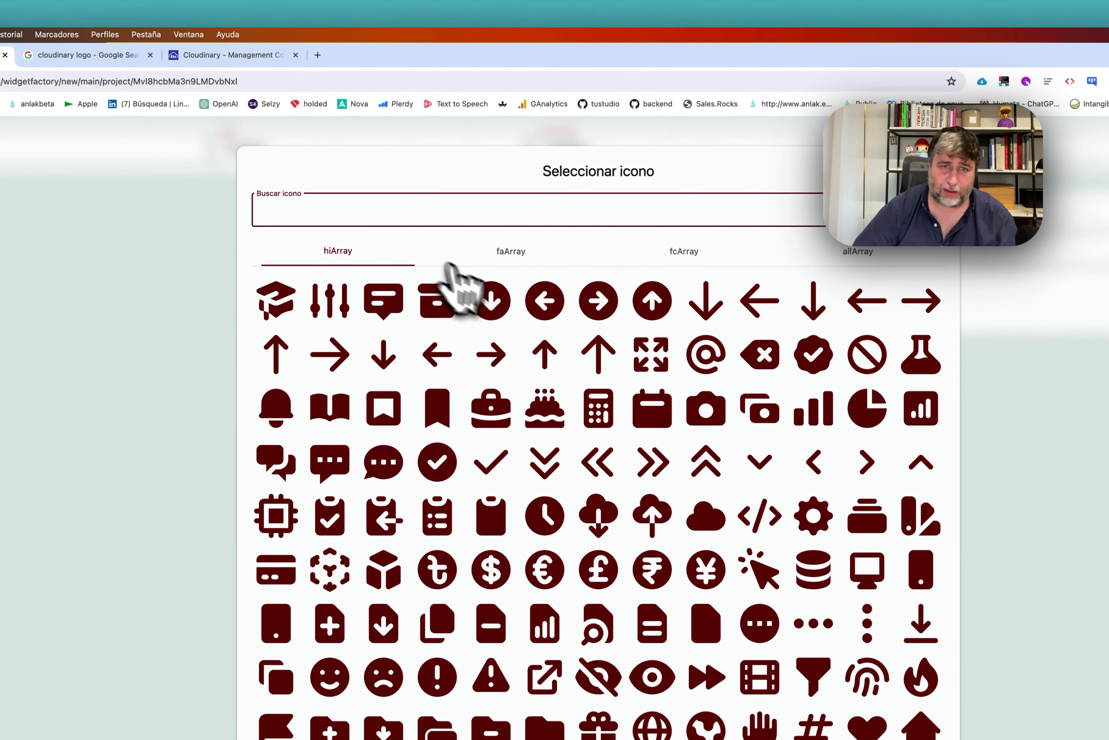
type("globe")
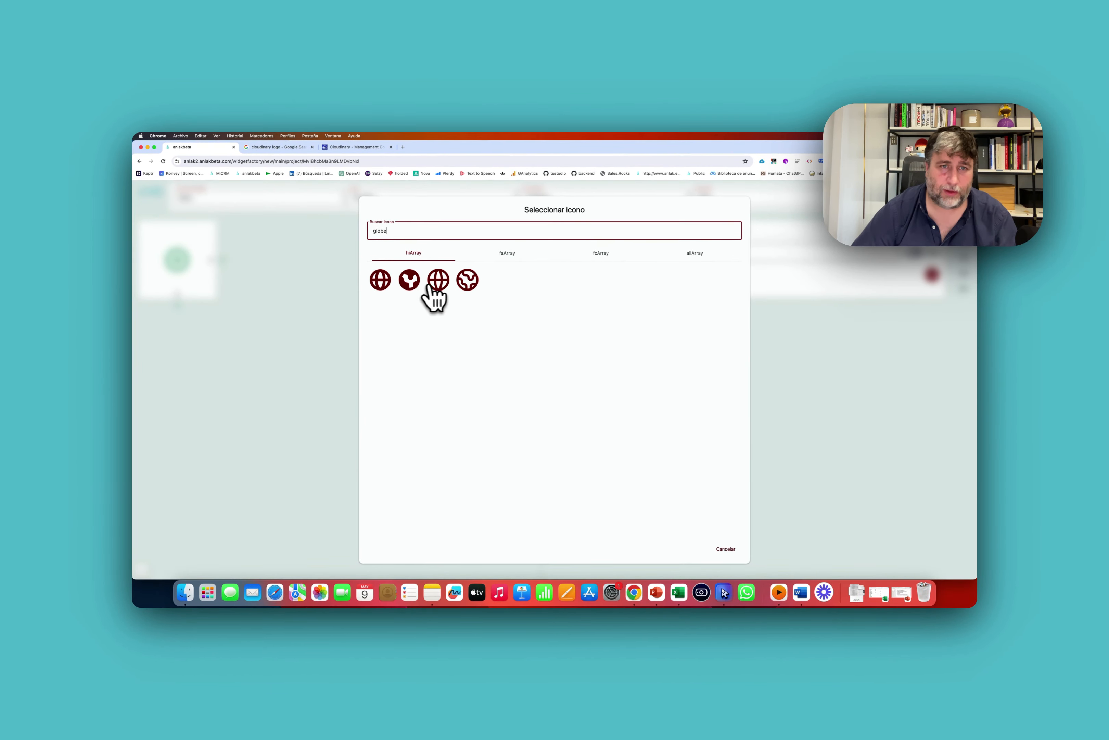
left_click(477, 282)
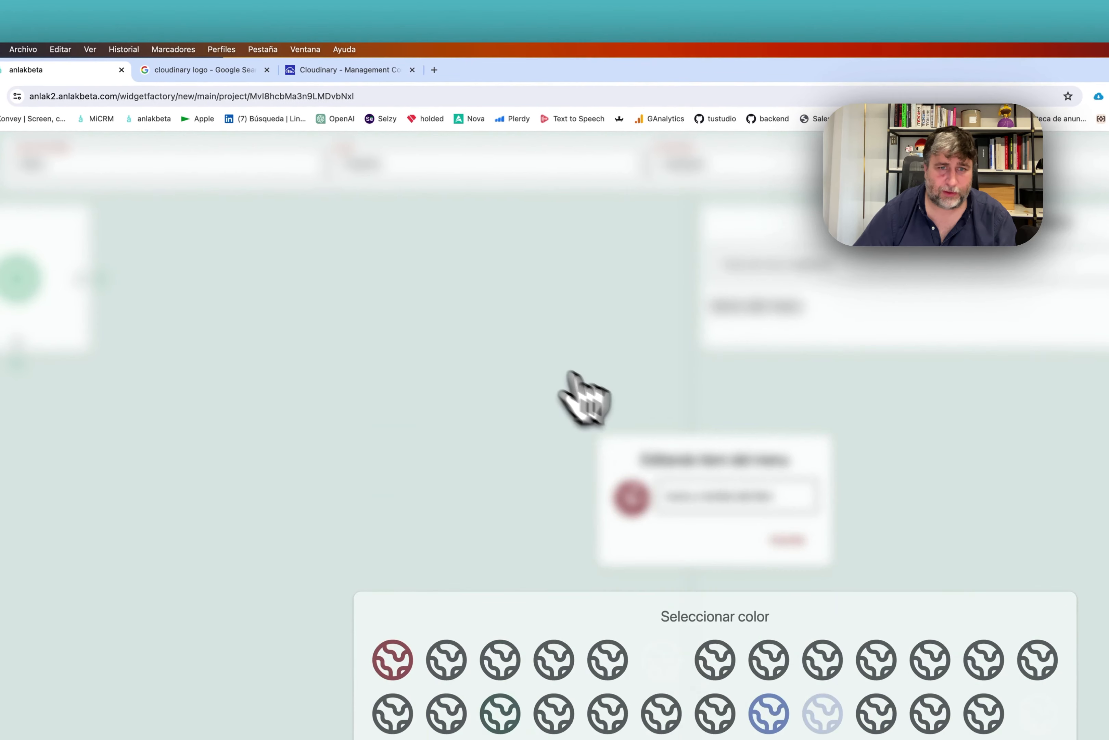
left_click(735, 502)
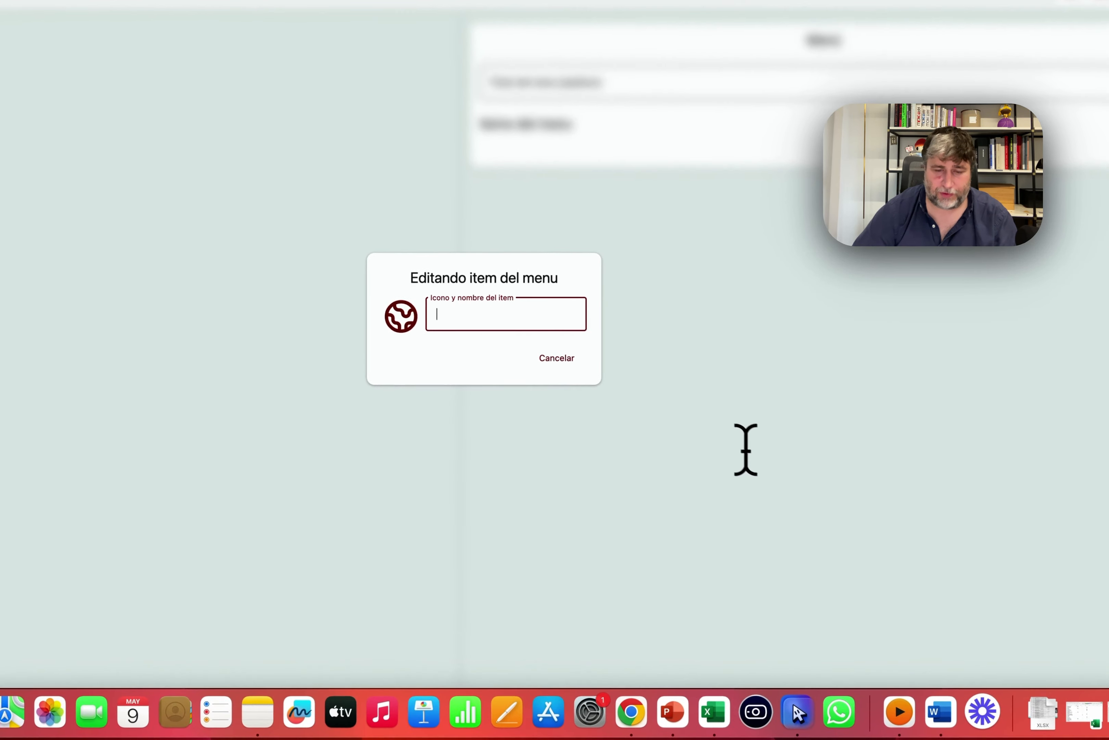
Name the item 'Link to the website', take its external link from a variable, and turn display on.
type("Link to the w")
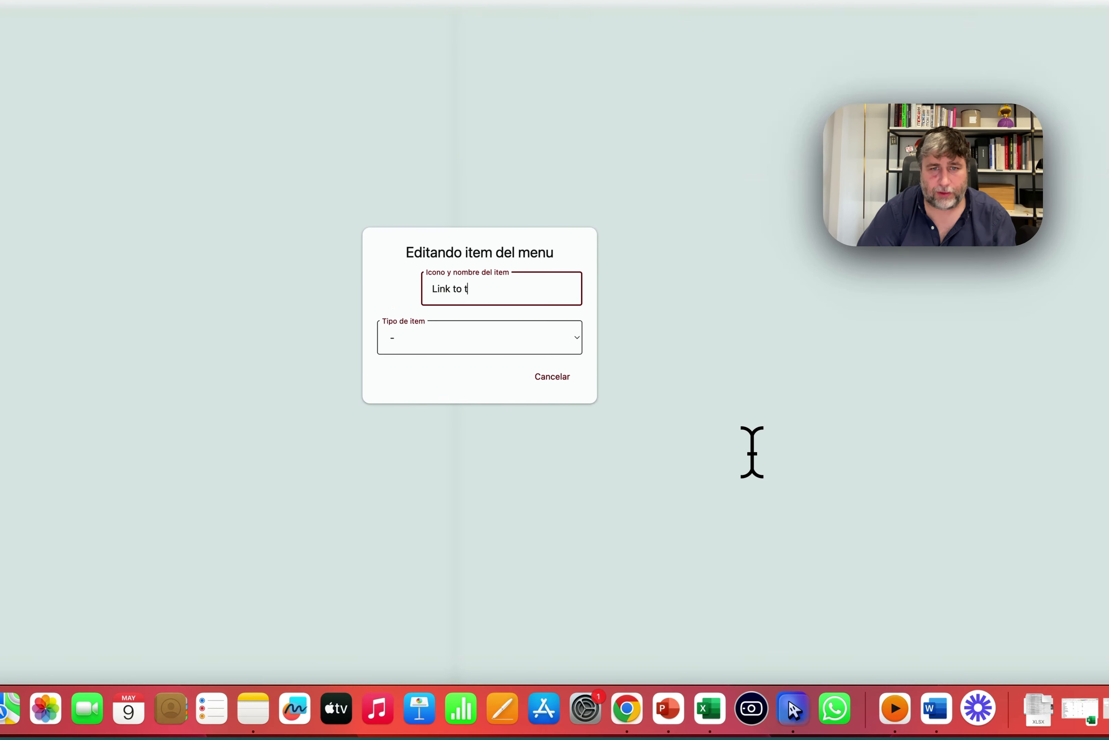
type("ebsite")
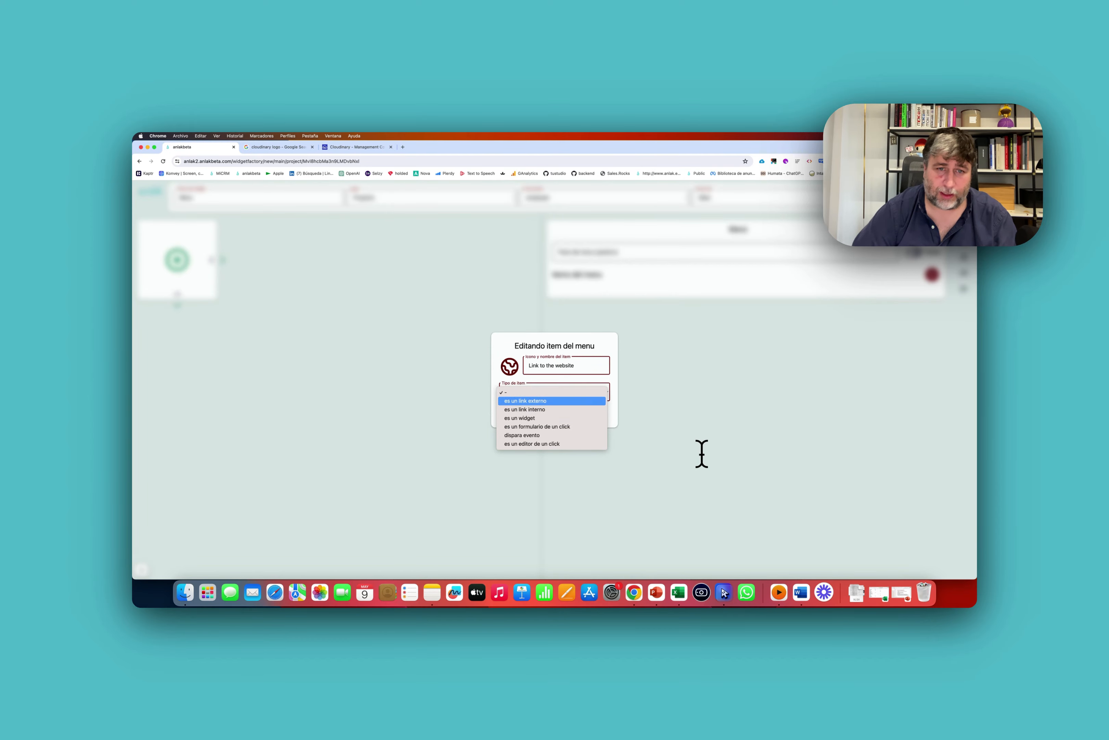
left_click(568, 392)
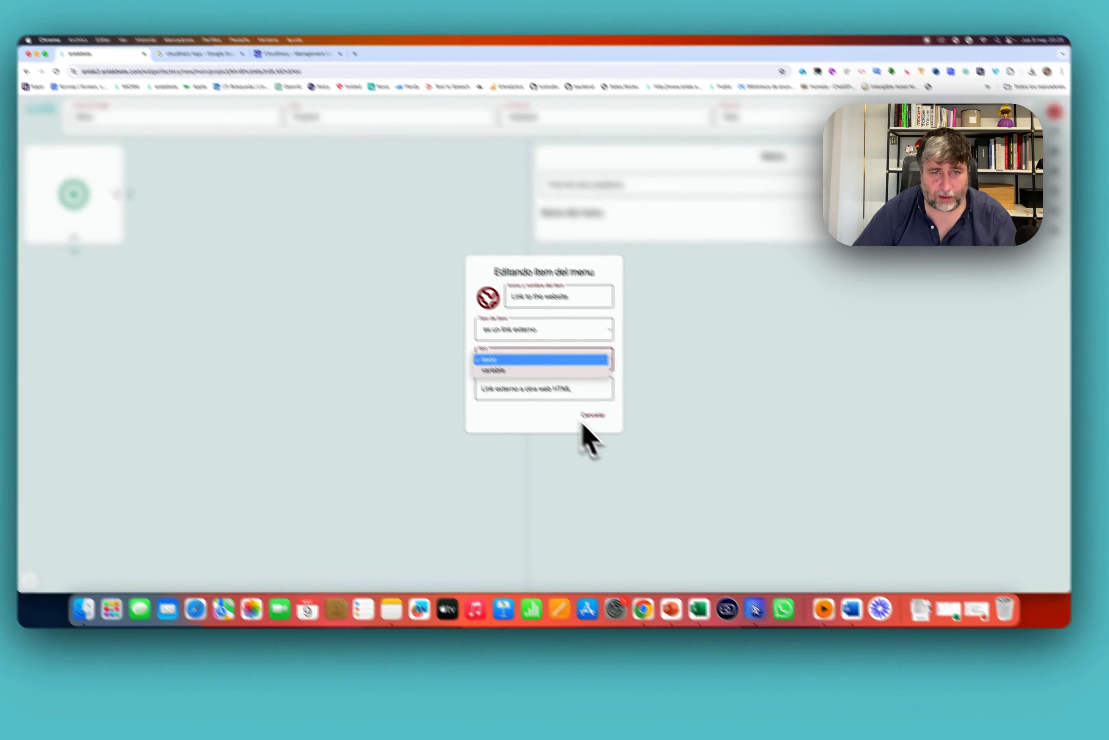
left_click(521, 404)
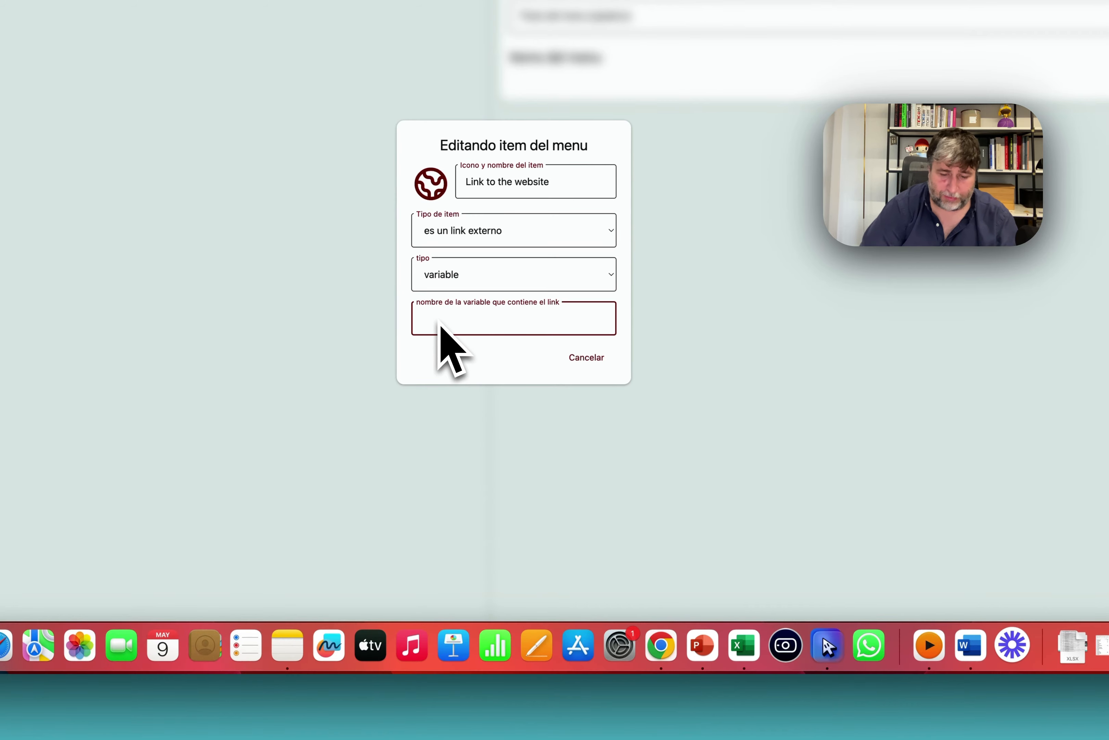
left_click(589, 356)
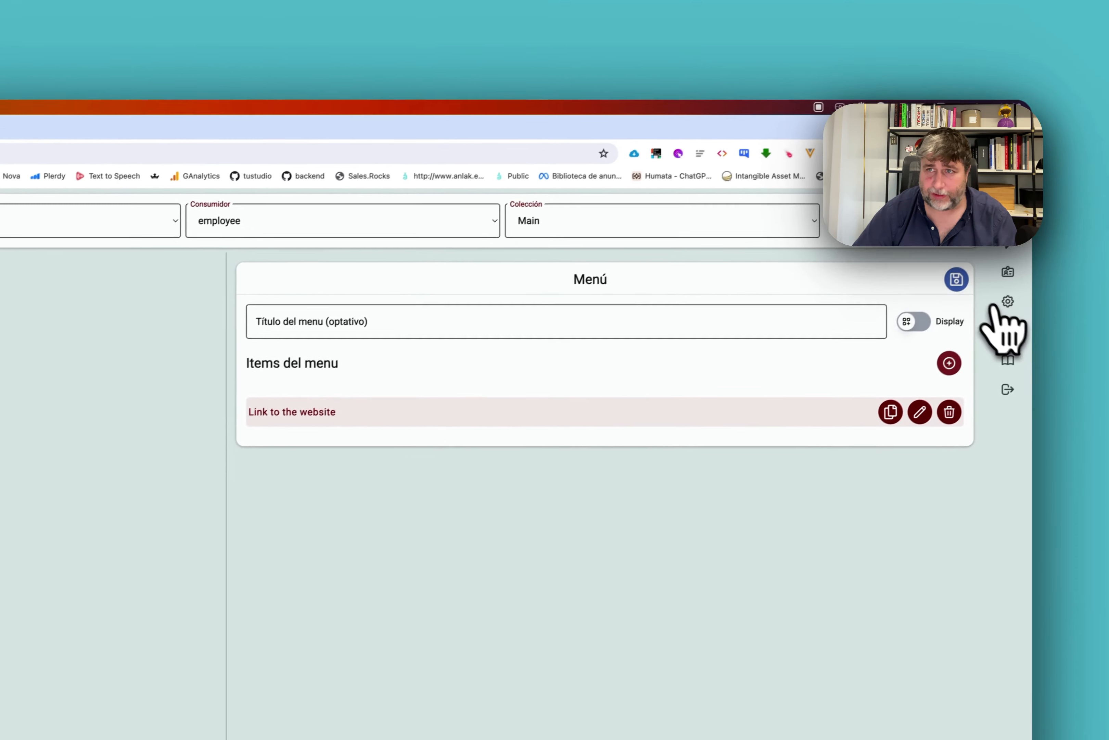
left_click(913, 321)
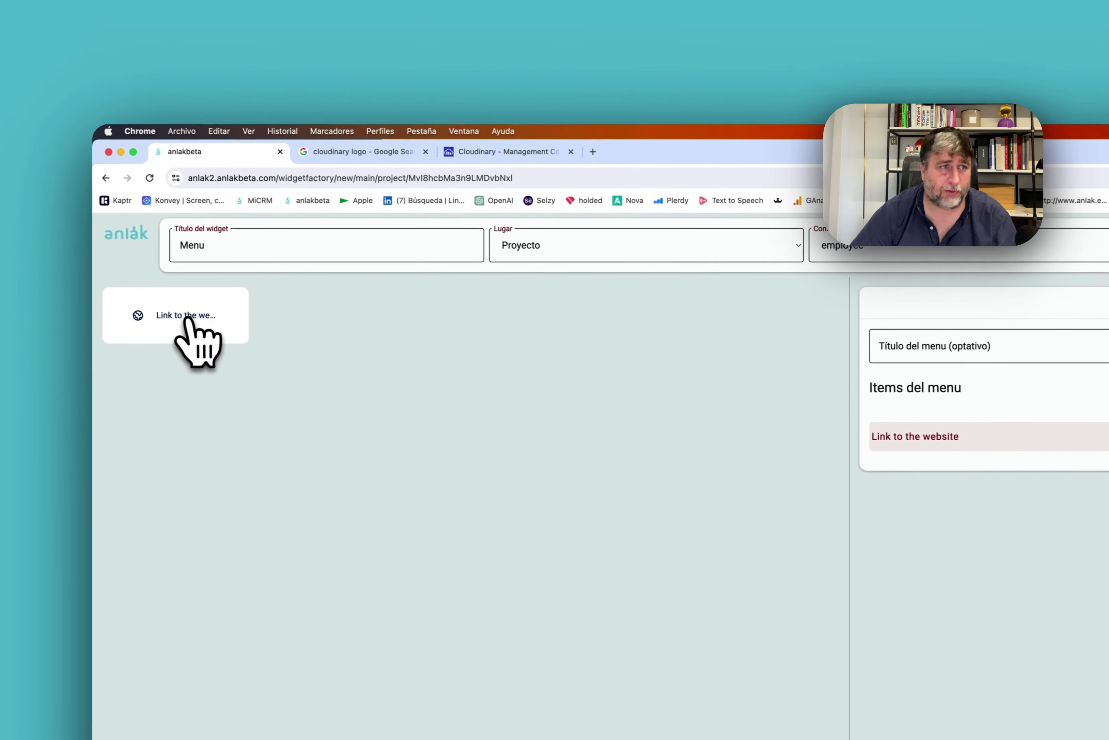
Save the menu widget, check 'Link to the website' opens Cloudinary's login, then go to company configuration.
left_click(959, 311)
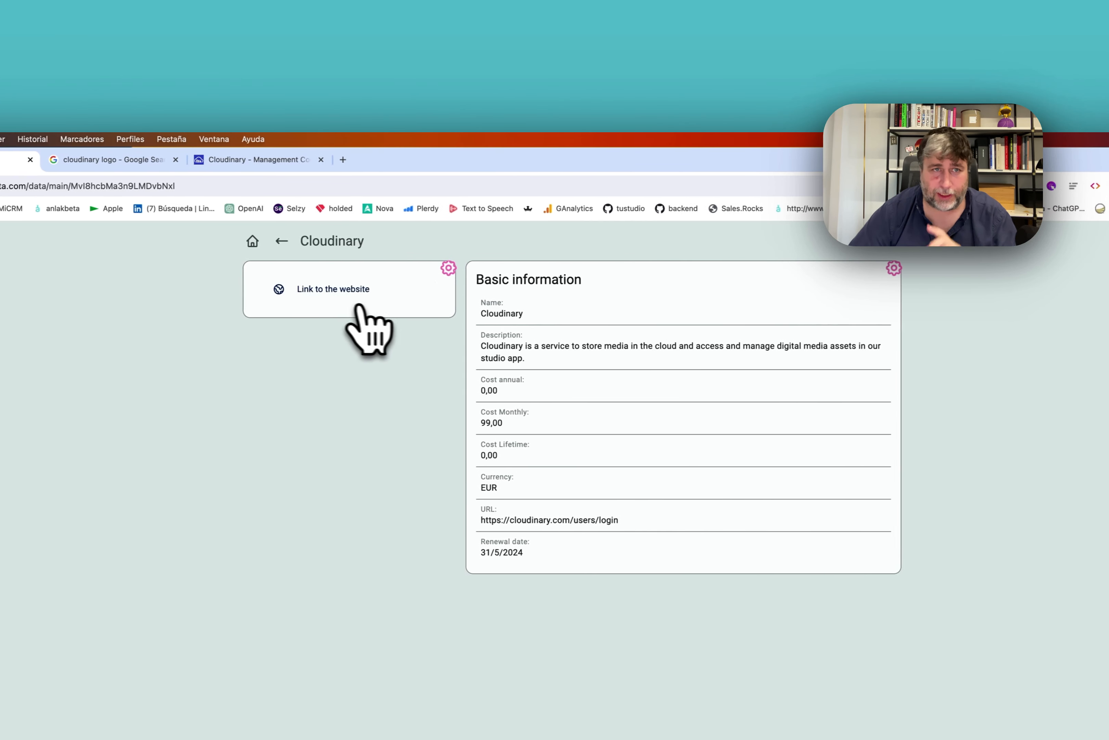
left_click(29, 289)
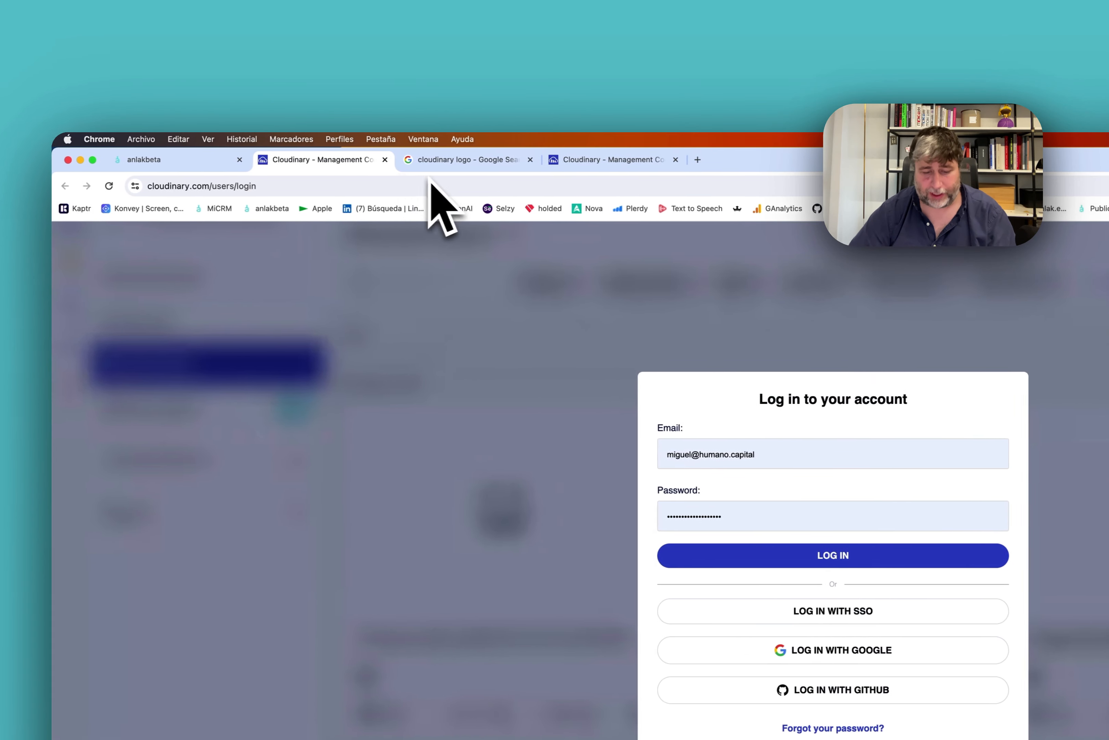
left_click(202, 160)
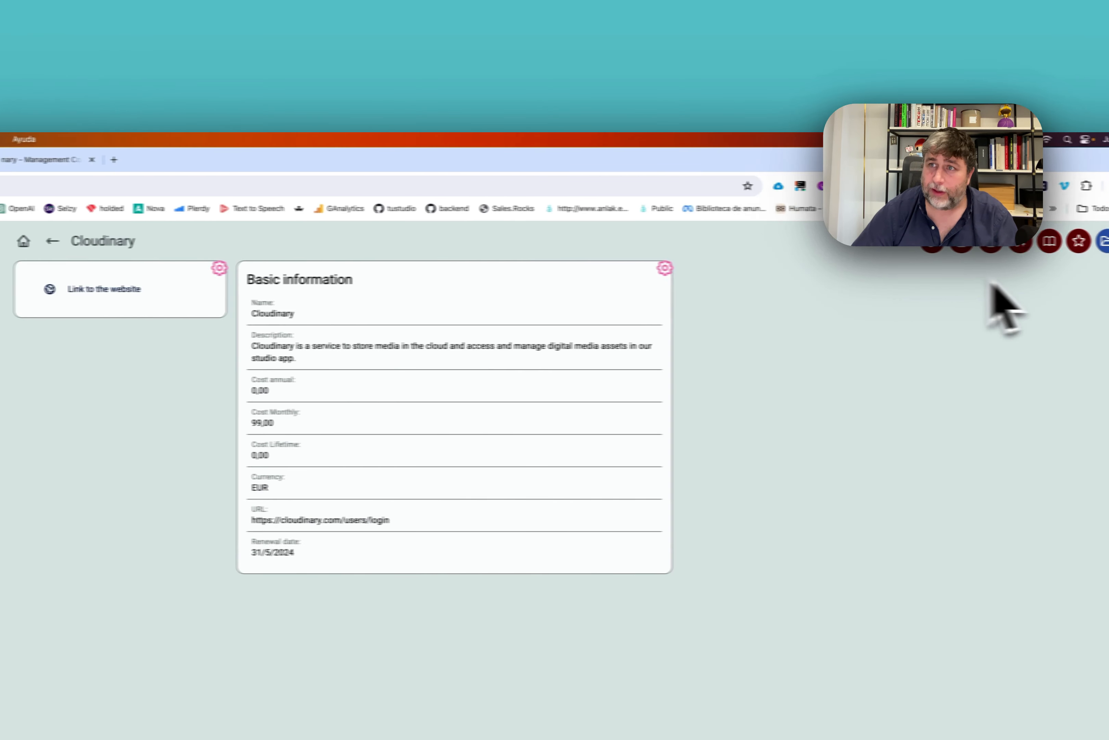
left_click(969, 332)
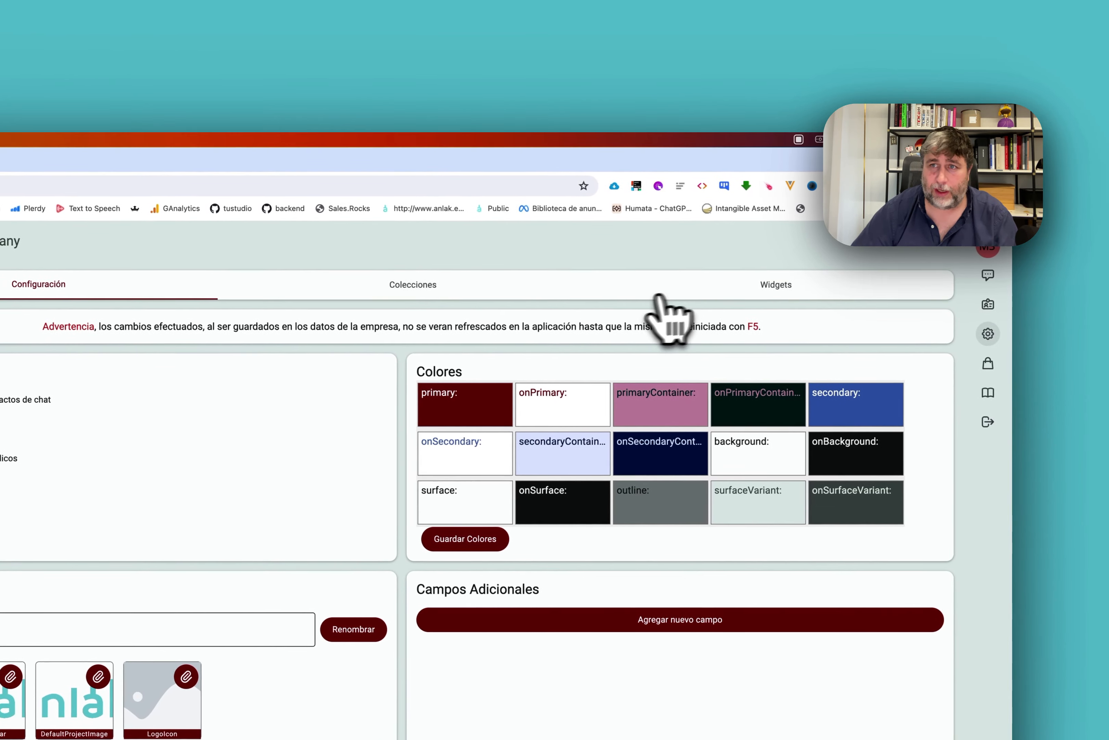
Filter widgets to Proyecto and Main, set View and edit for app to order 1, then verify on Cloudinary.
left_click(754, 286)
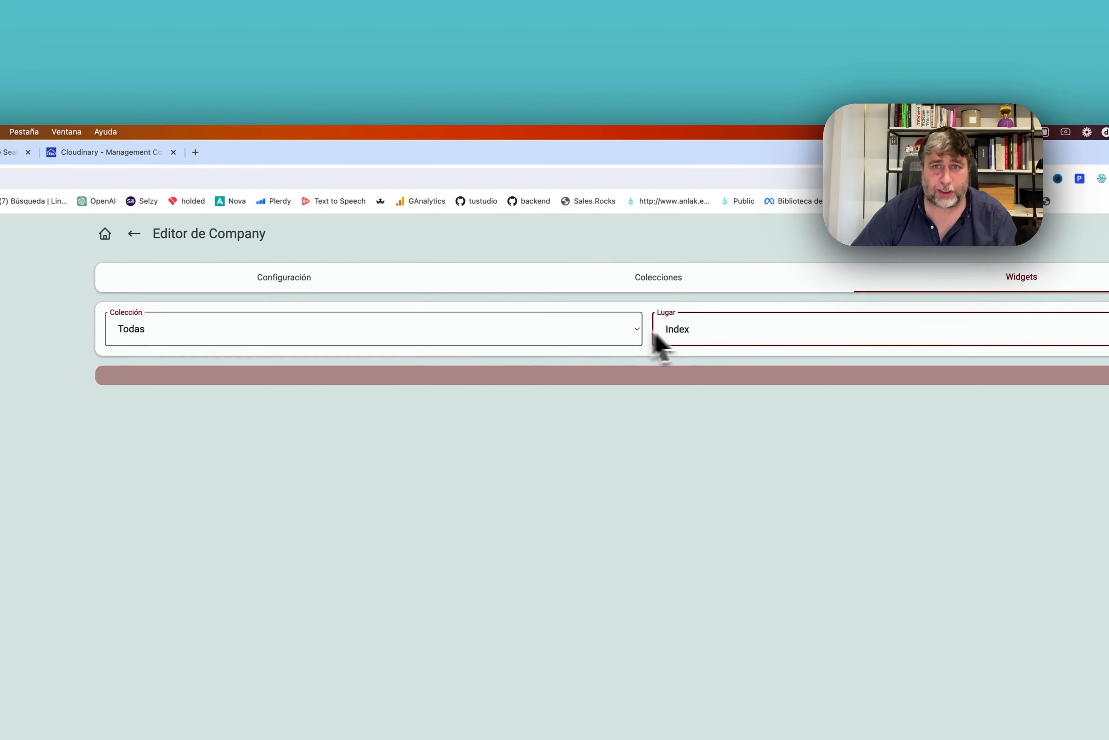
left_click(505, 332)
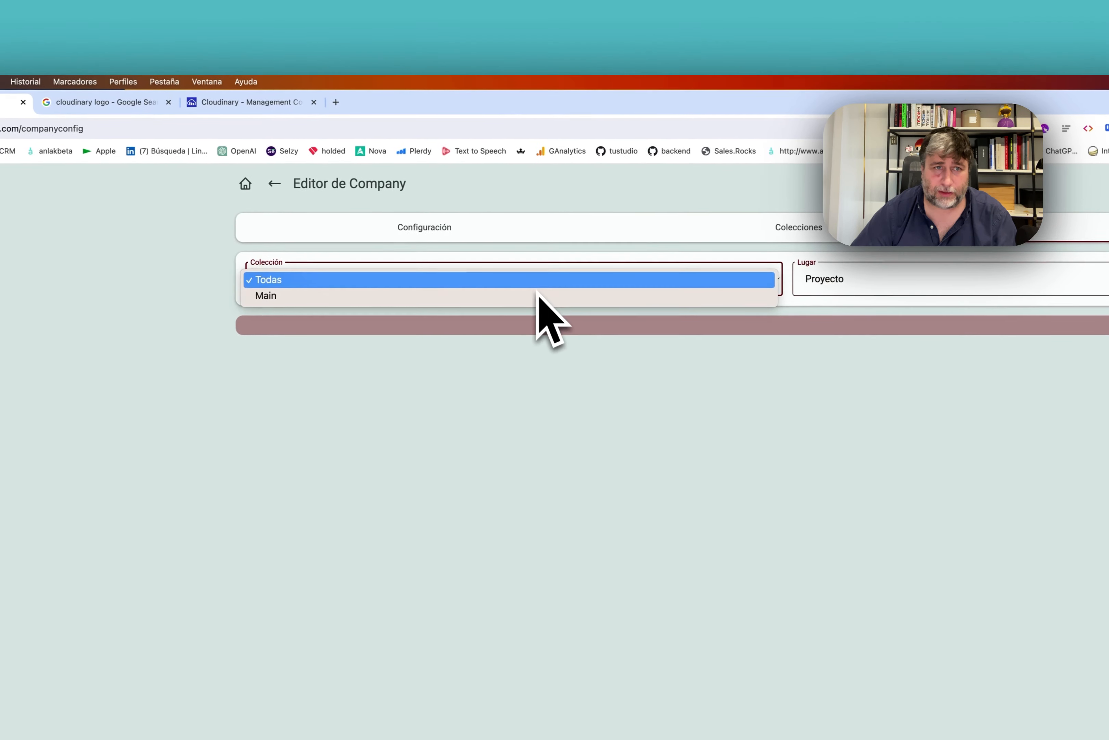
left_click(511, 296)
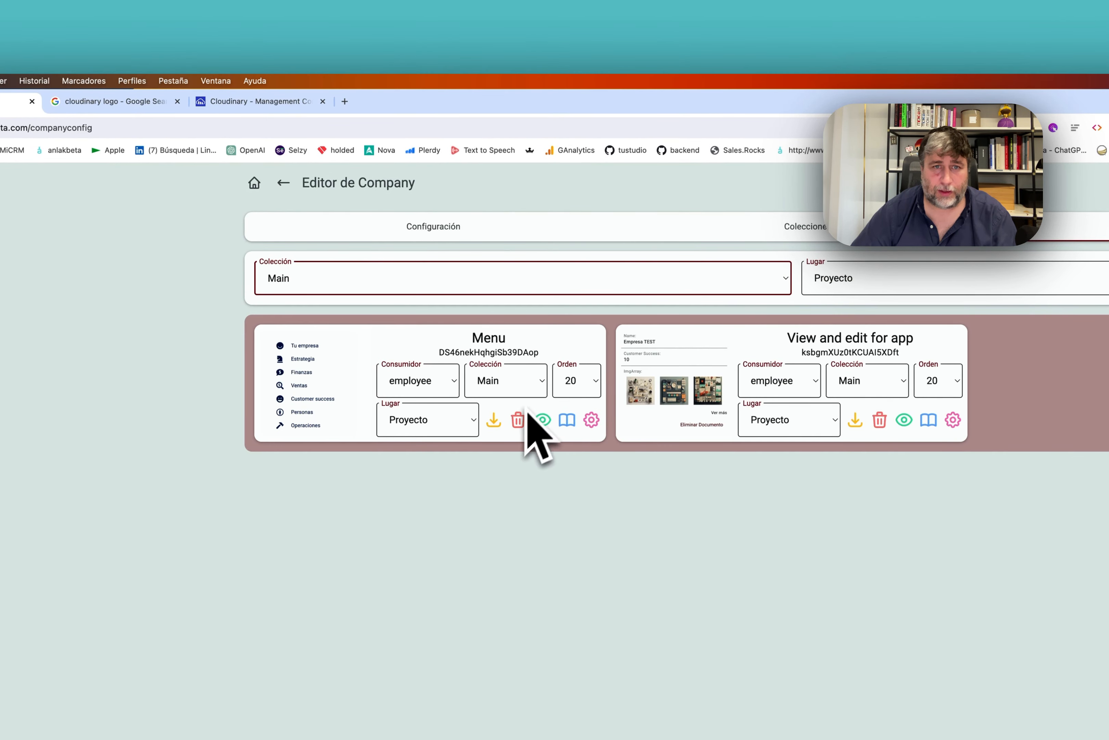
left_click(580, 382)
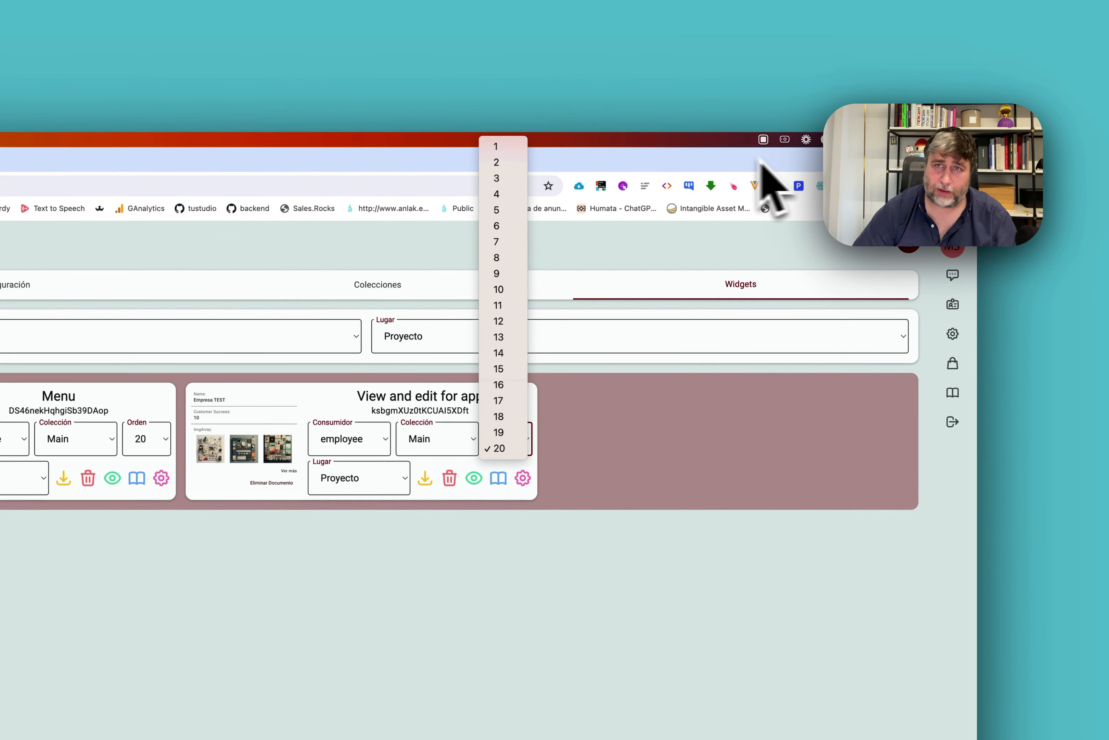
left_click(497, 147)
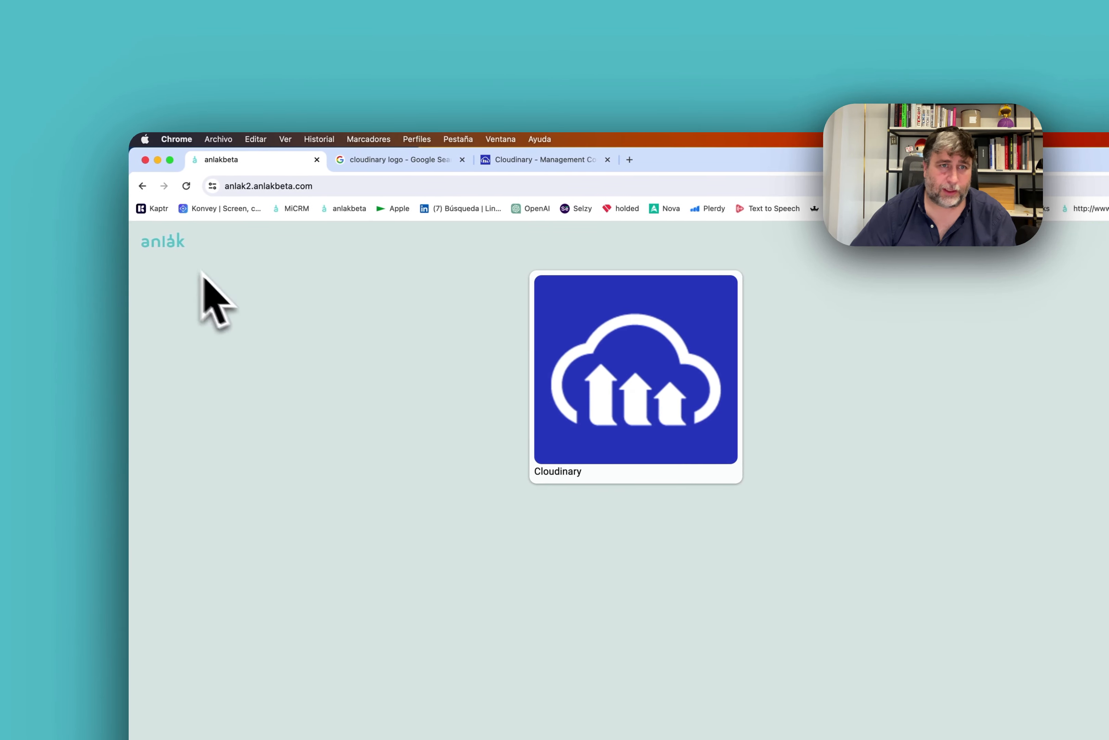
left_click(620, 458)
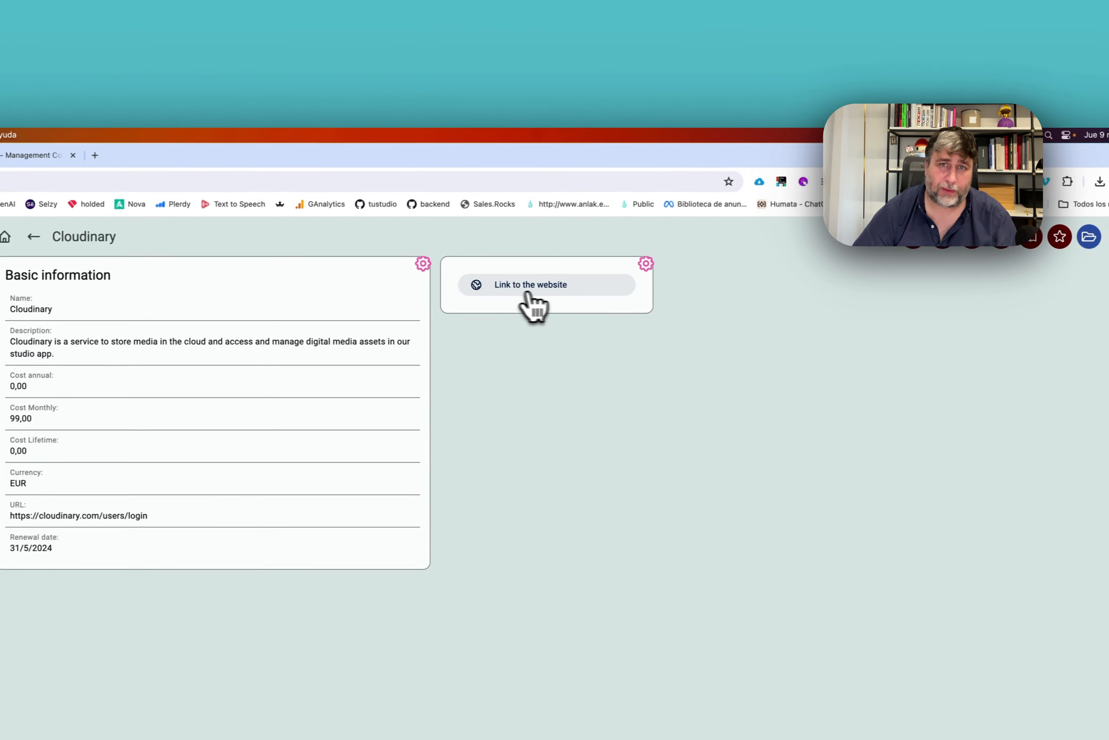
left_click(840, 256)
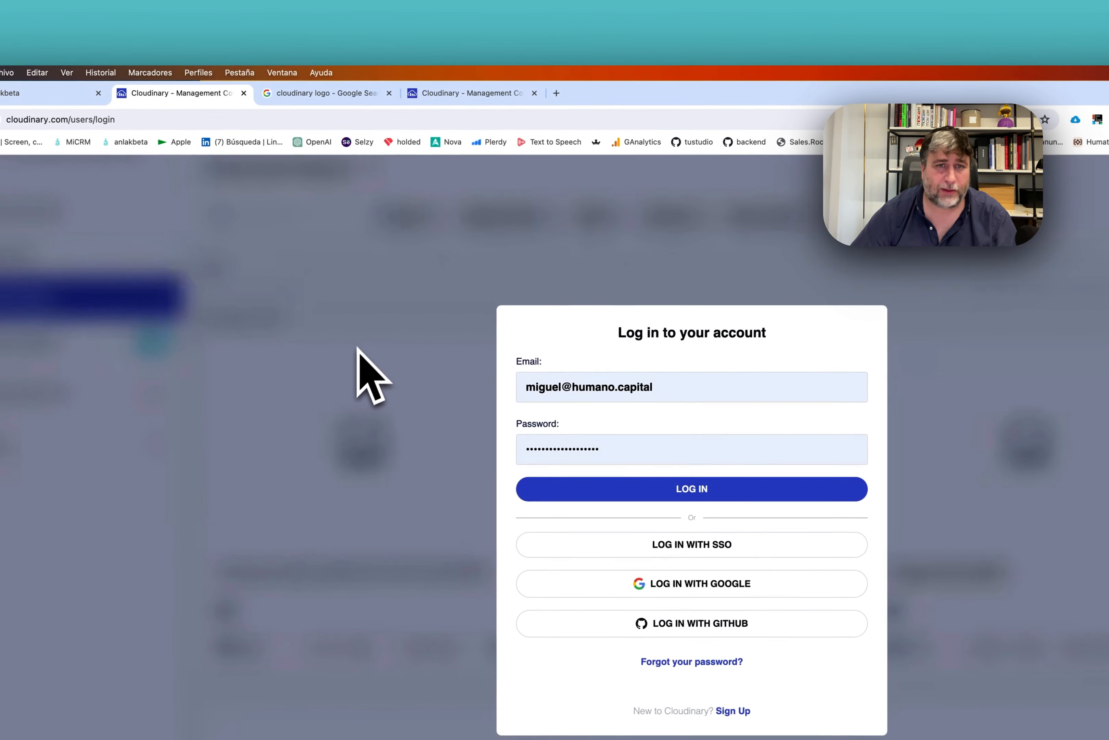
key("super+w")
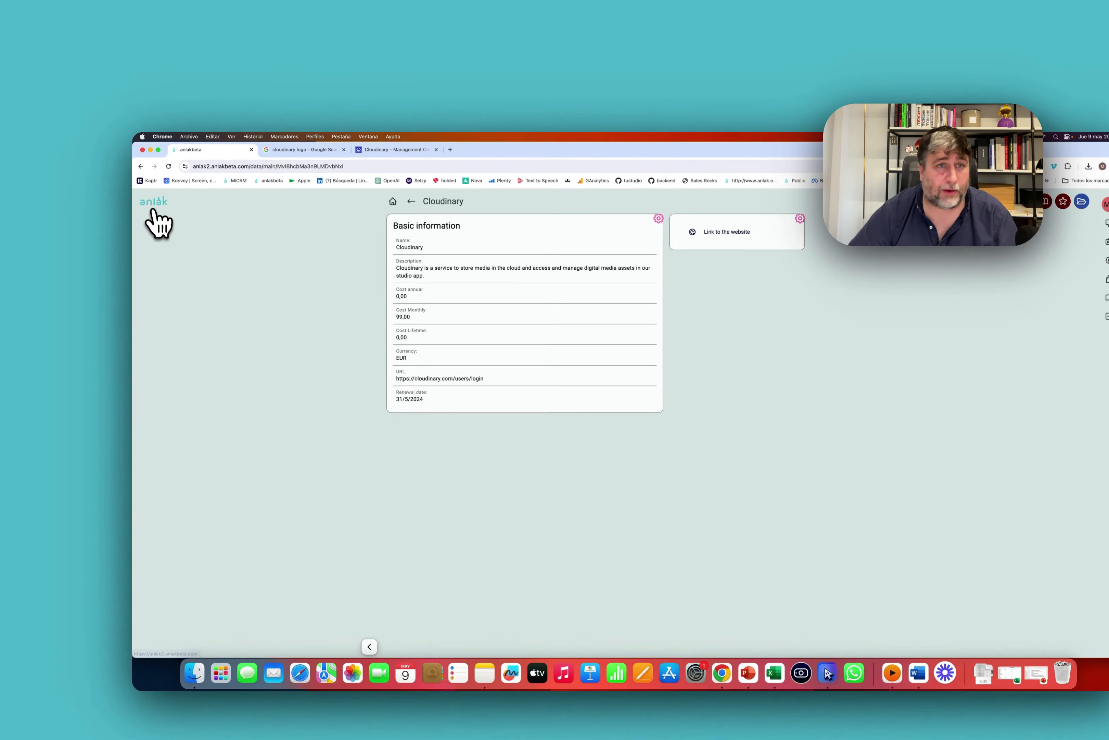
Add a single icon element titled 'Calendar of rene' with a coloured calendar icon.
left_click(151, 191)
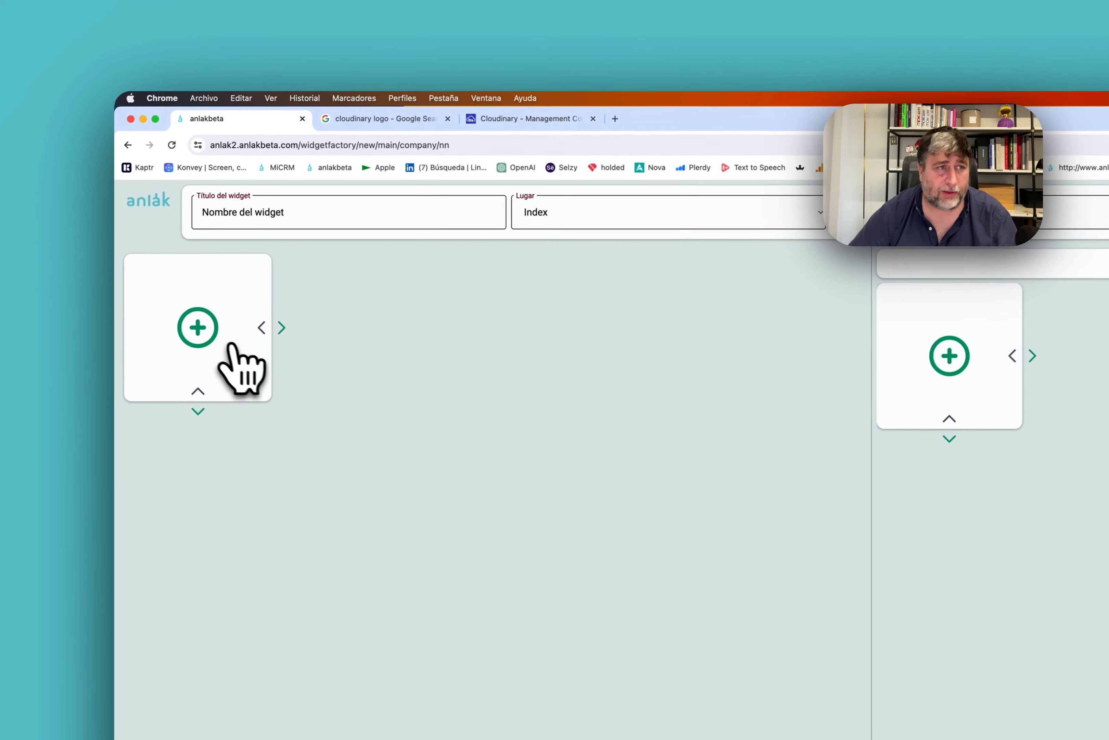
left_click(230, 347)
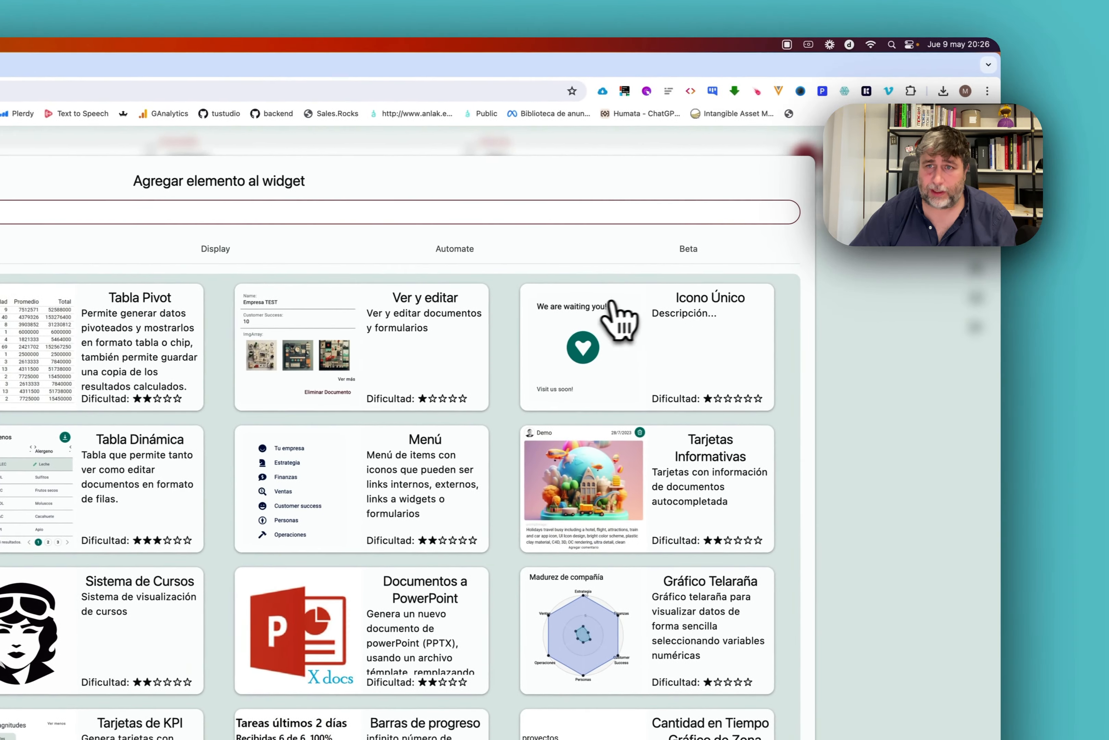
left_click(616, 317)
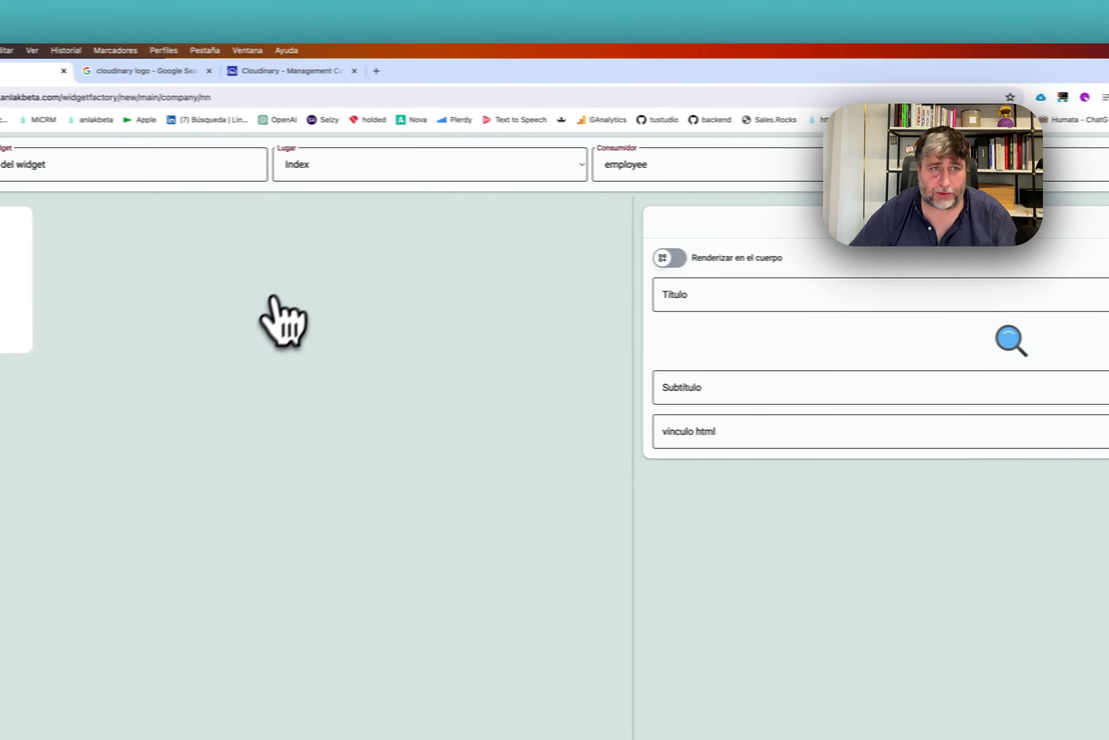
left_click(858, 299)
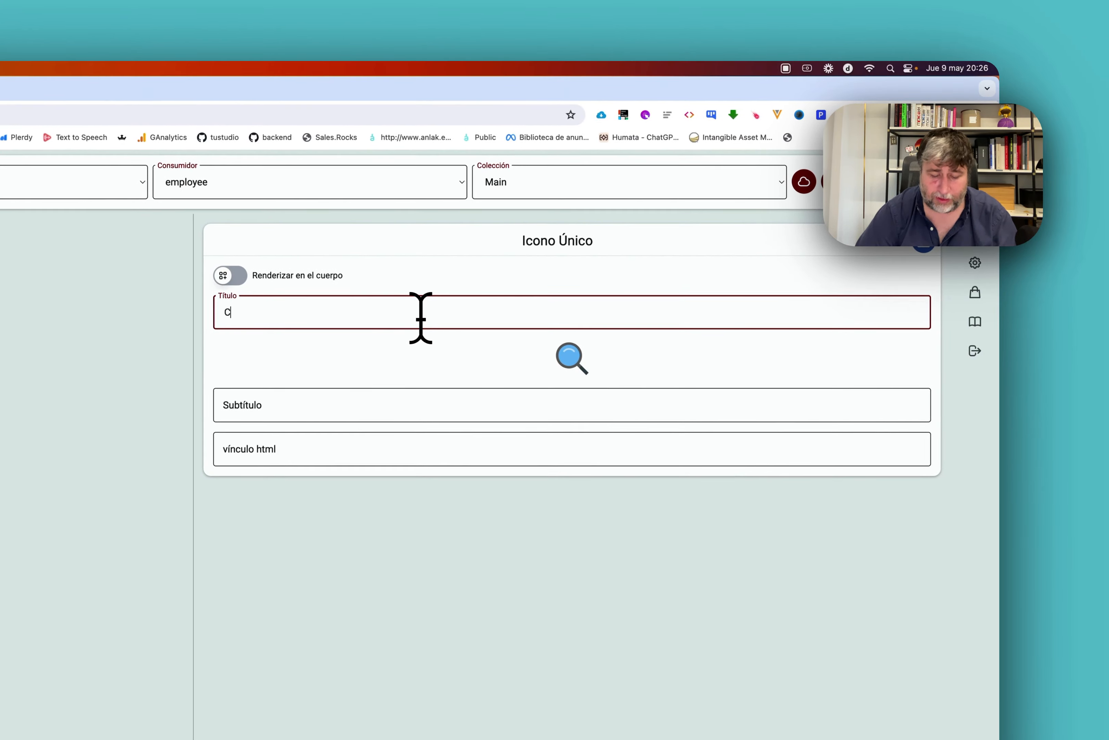
type("Calendar of renewals")
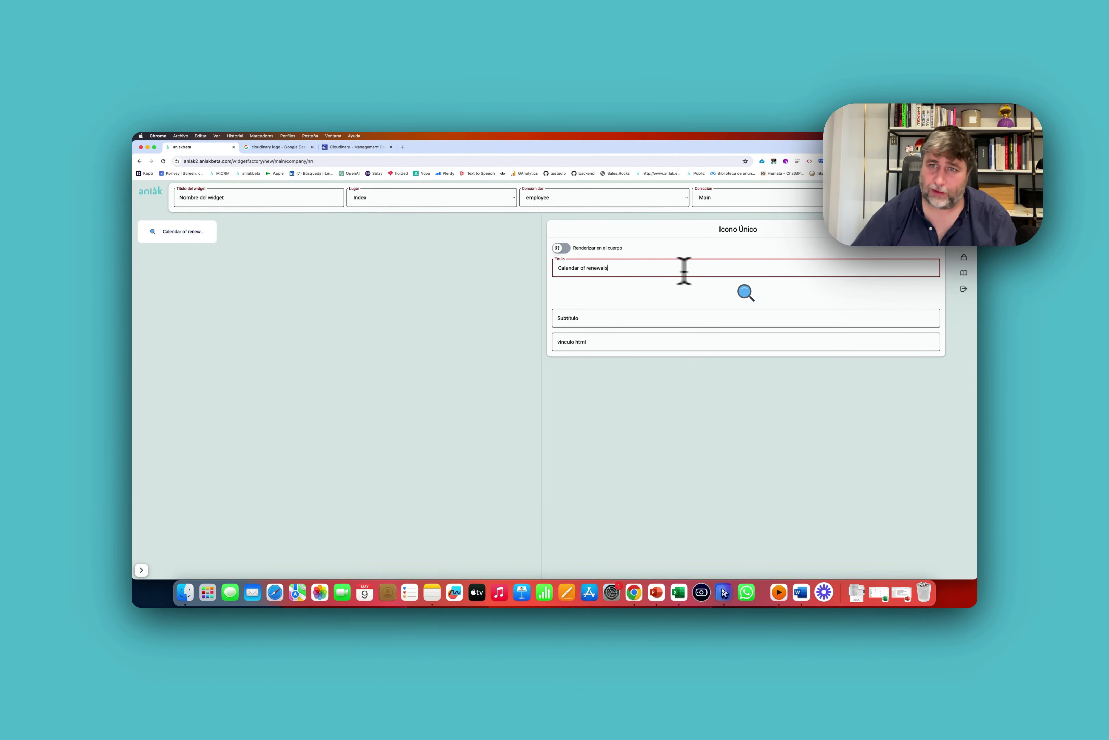
left_click(798, 298)
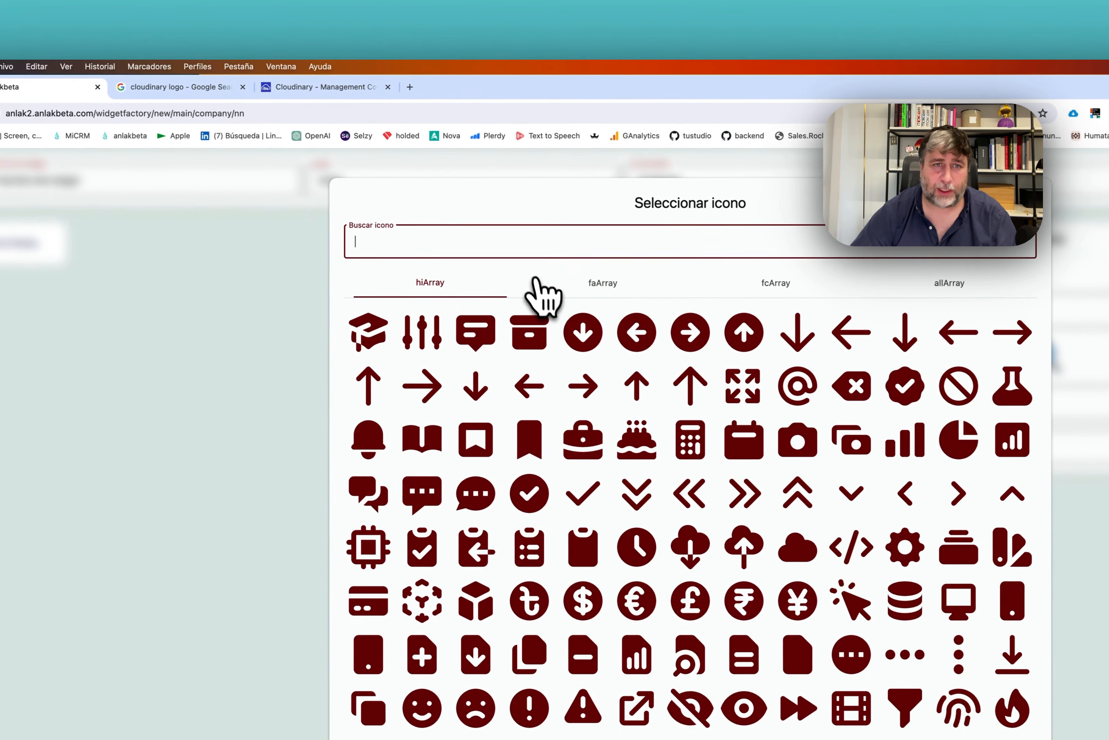
type("calendar")
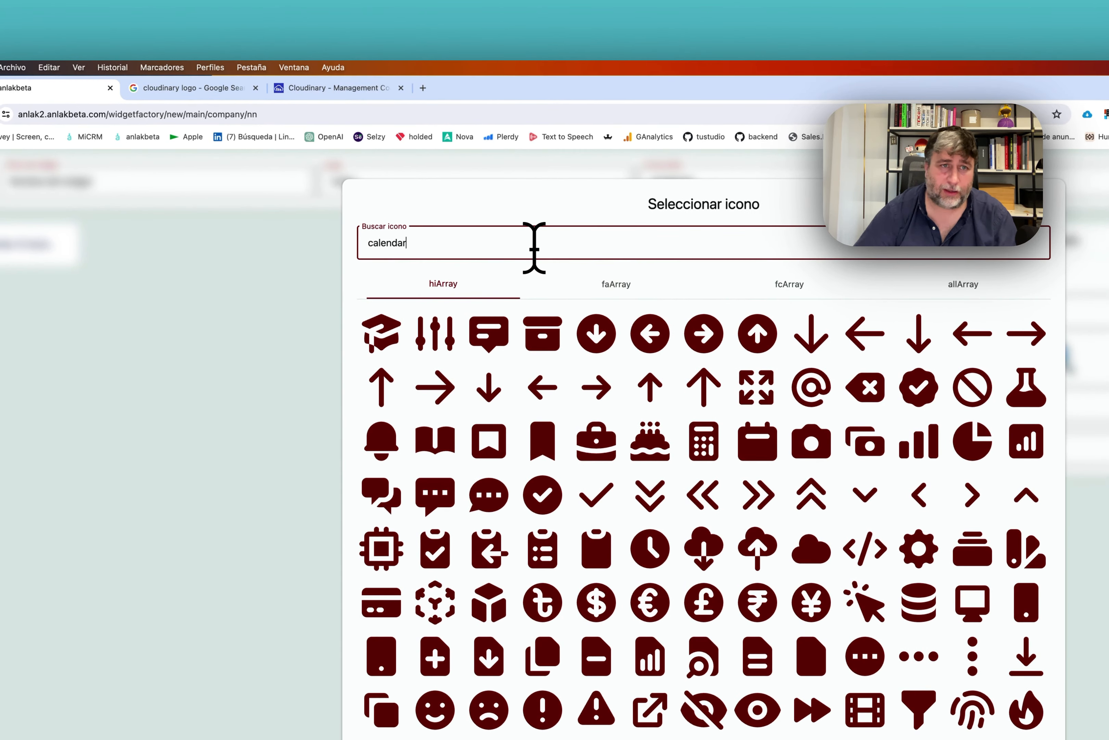
left_click(393, 340)
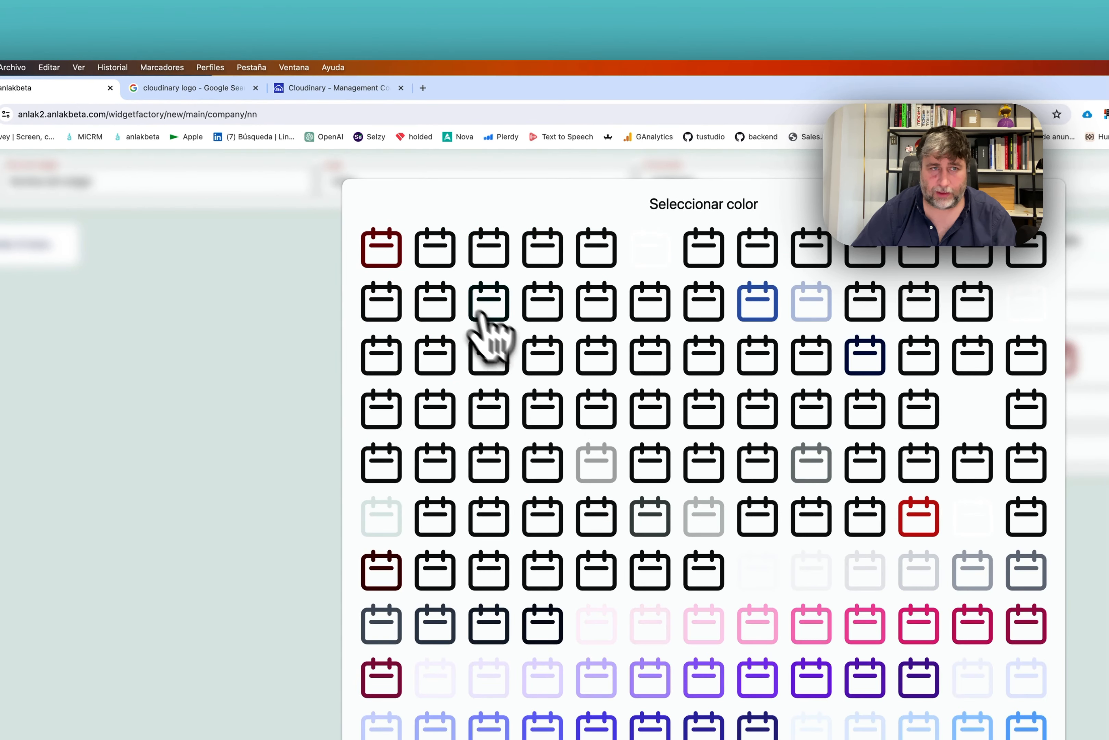
left_click(481, 290)
left_click(946, 272)
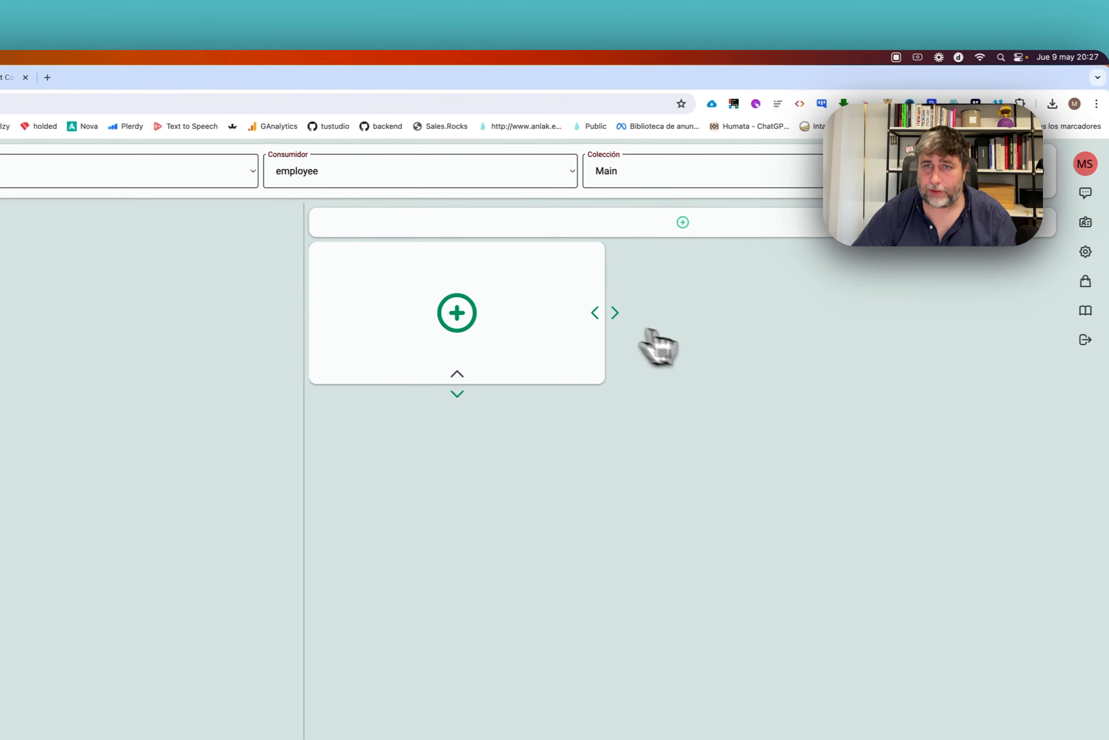
Widen the new empty widget card and bring up its add-element catalogue.
left_click(621, 314)
left_click(771, 315)
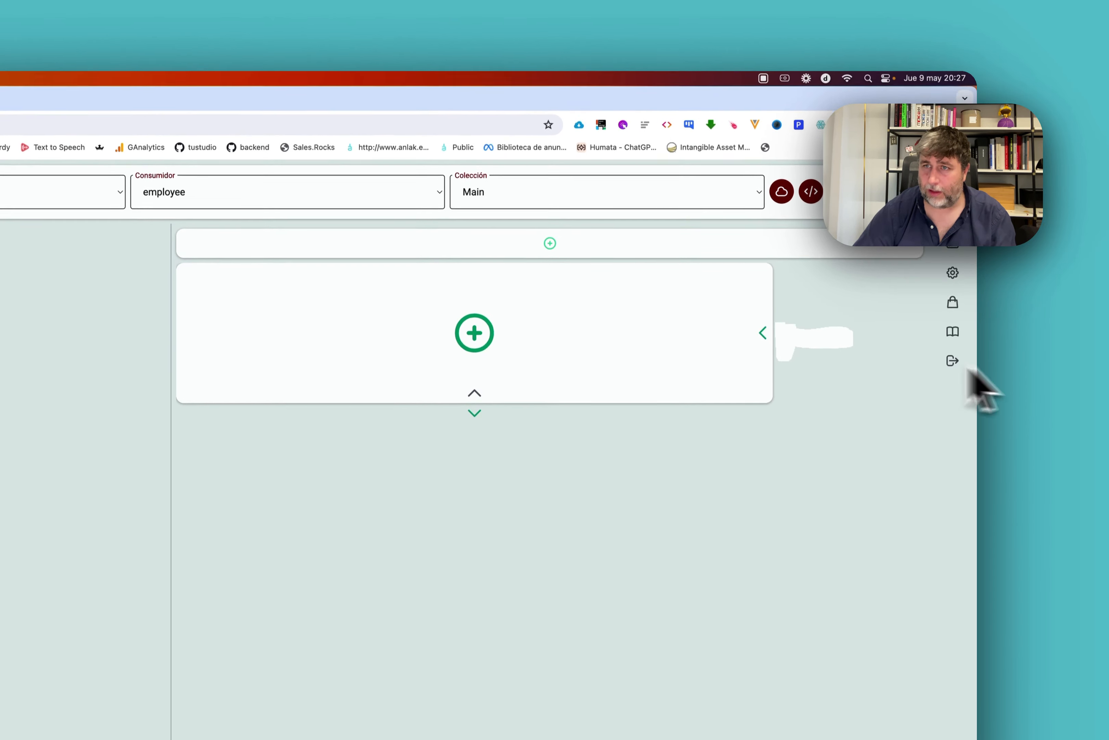
left_click(763, 347)
left_click(550, 349)
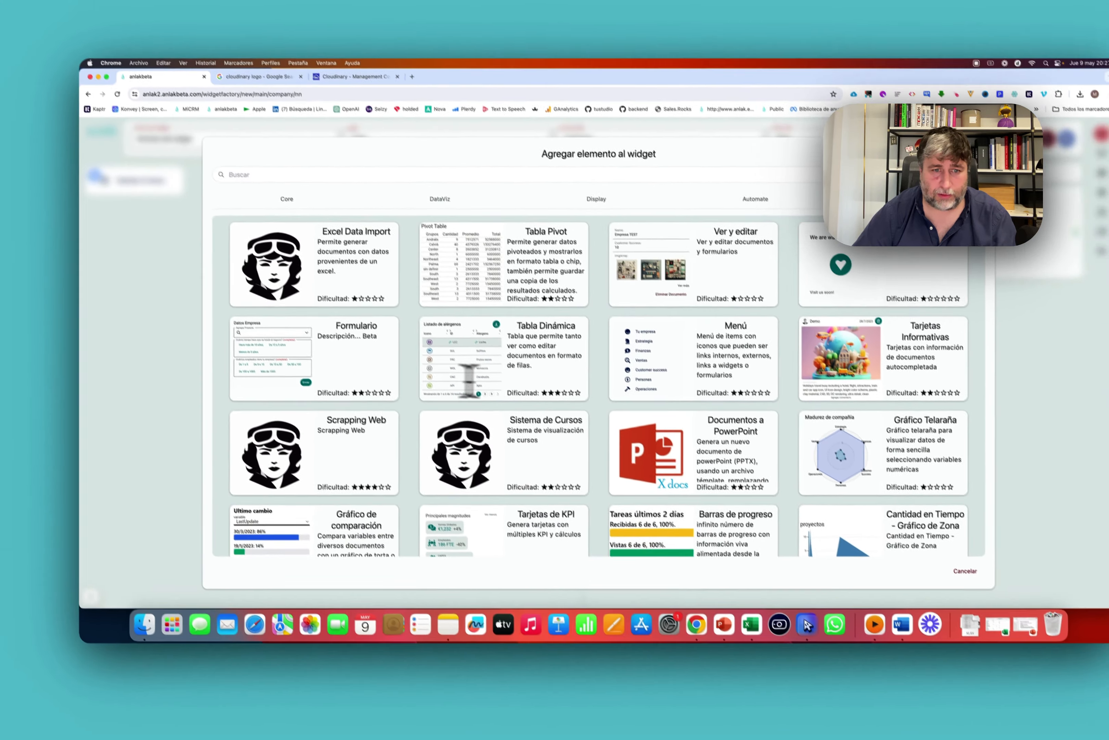
Add an Agenda element keyed on Renewal date, titling each entry with the dynamic Name value.
scroll(711, 319, "down", 10)
scroll(442, 399, "up", 5)
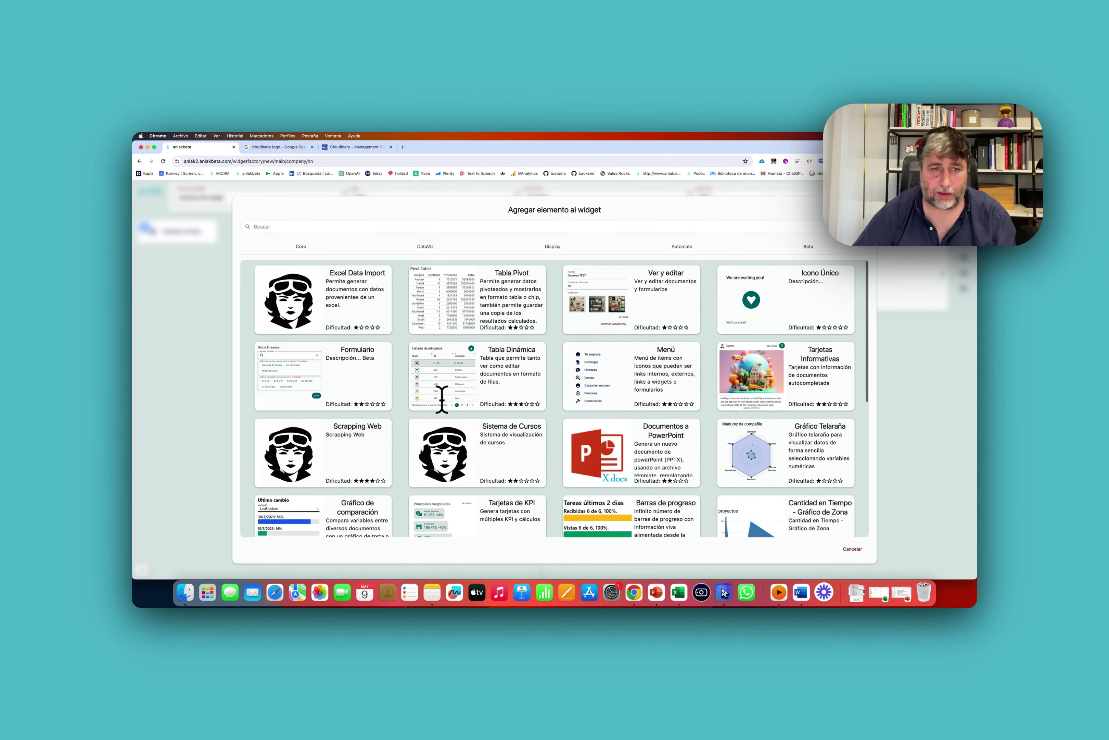
scroll(534, 433, "down", 5)
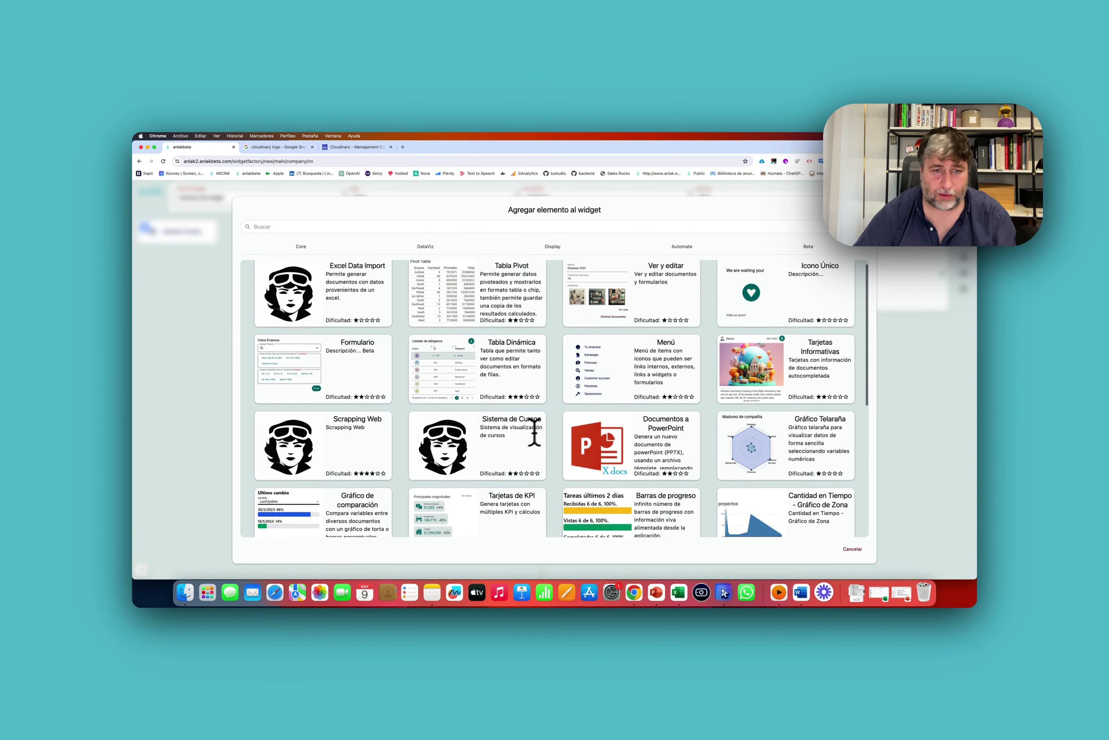
left_click(760, 432)
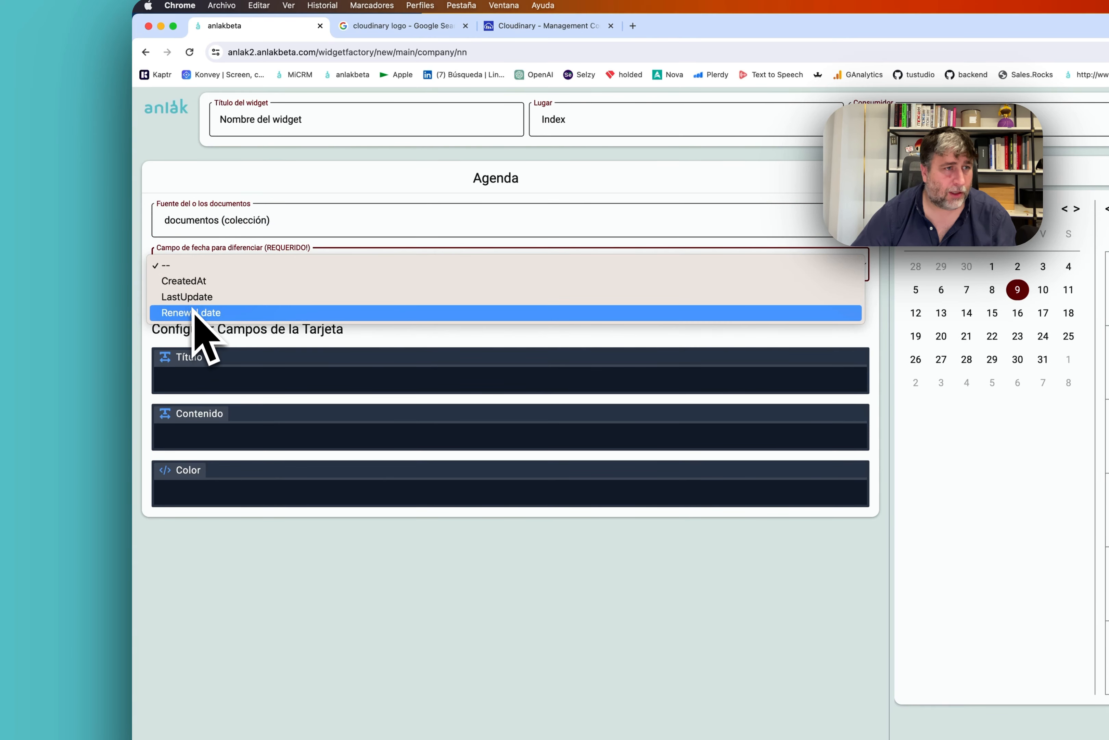
left_click(189, 379)
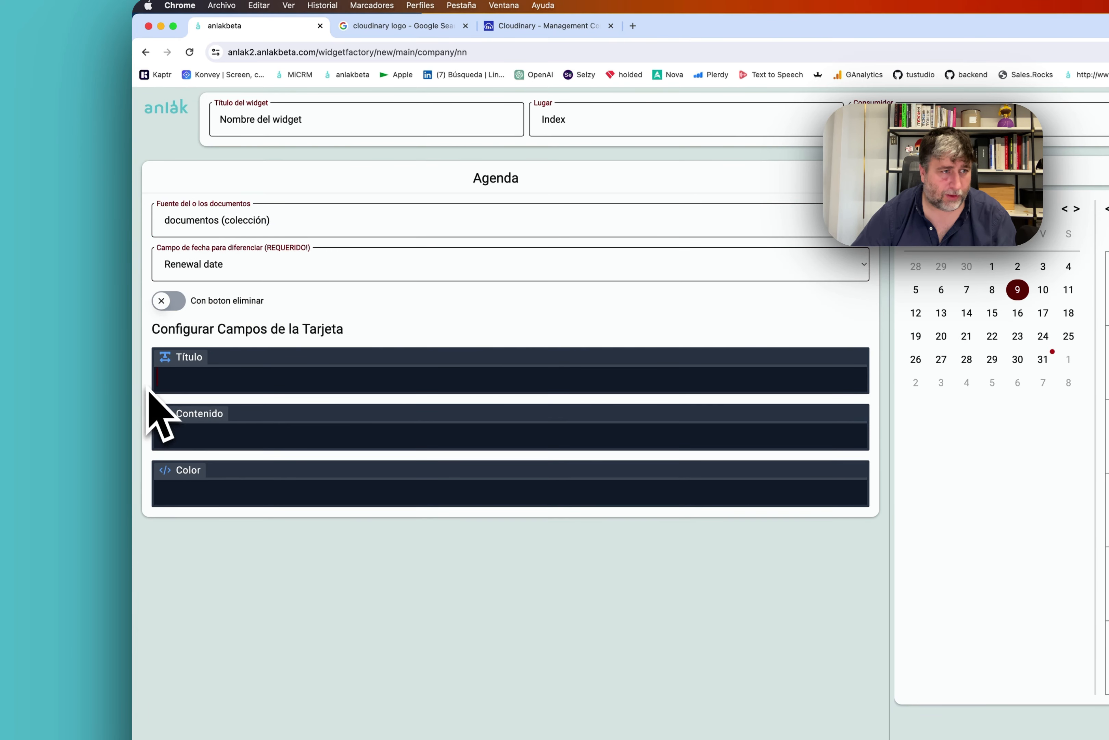
key("@")
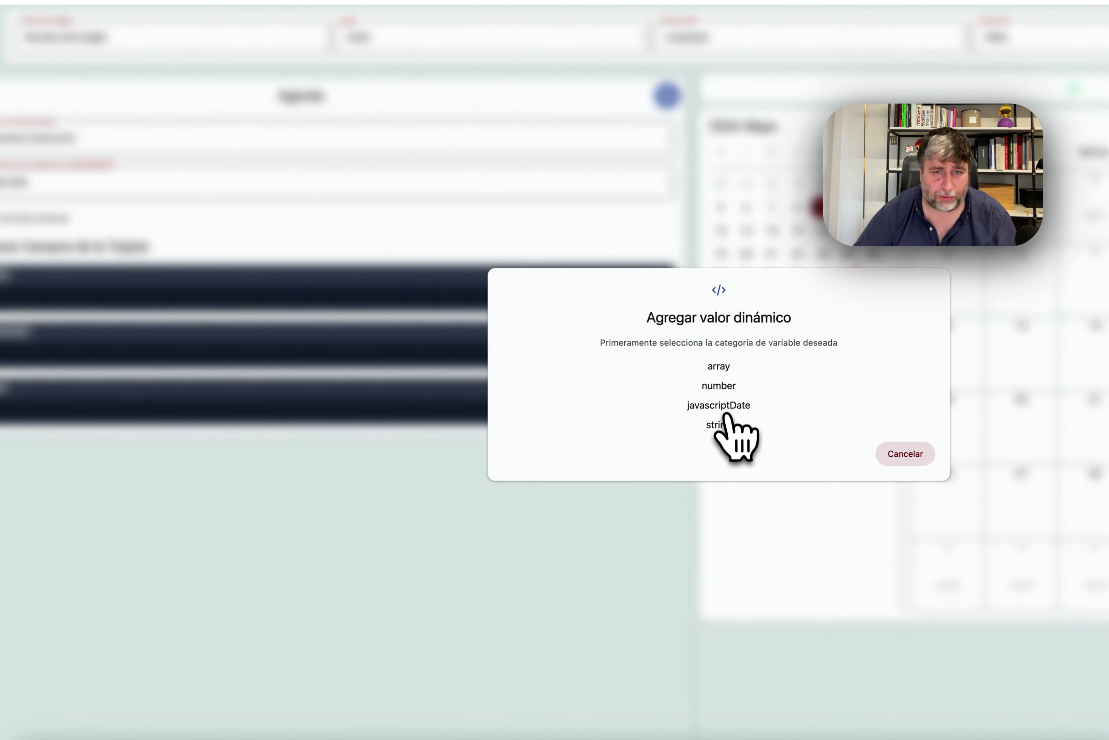
left_click(913, 507)
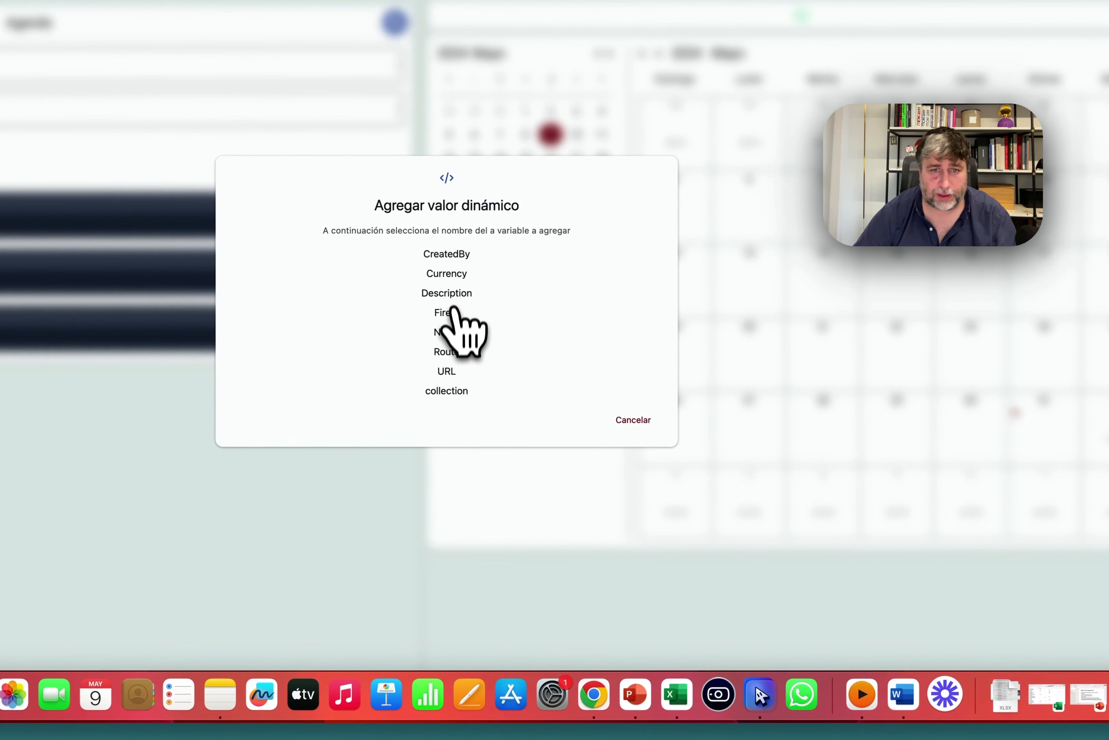
left_click(531, 354)
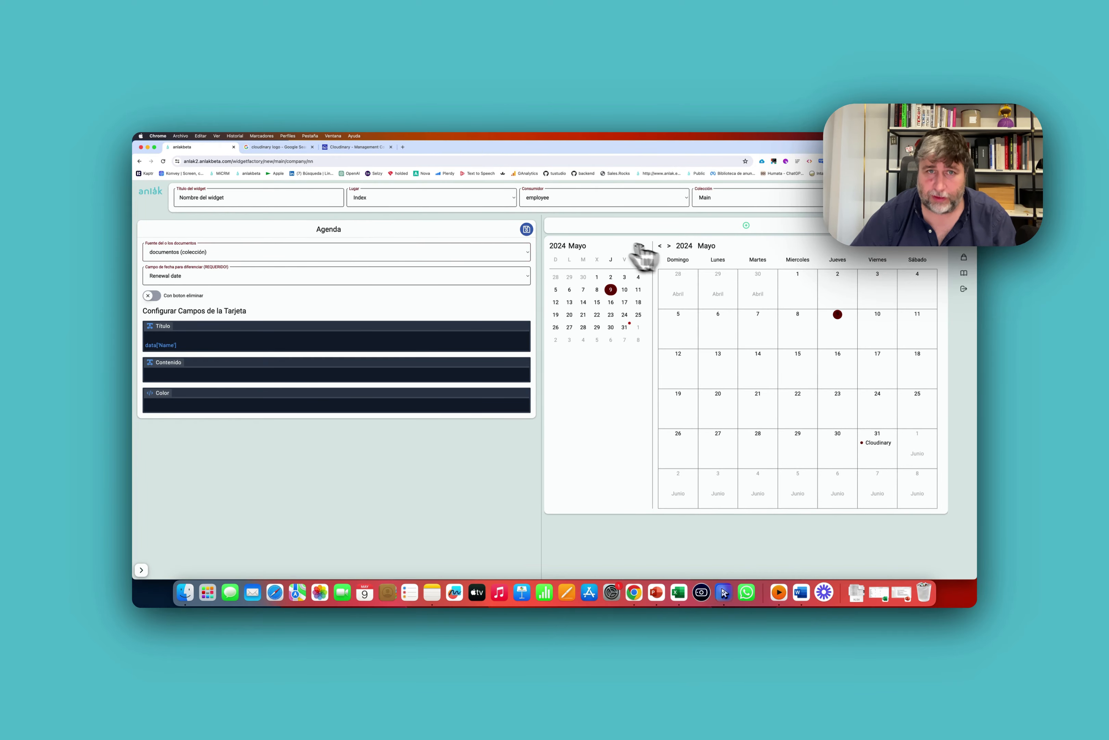
left_click(526, 230)
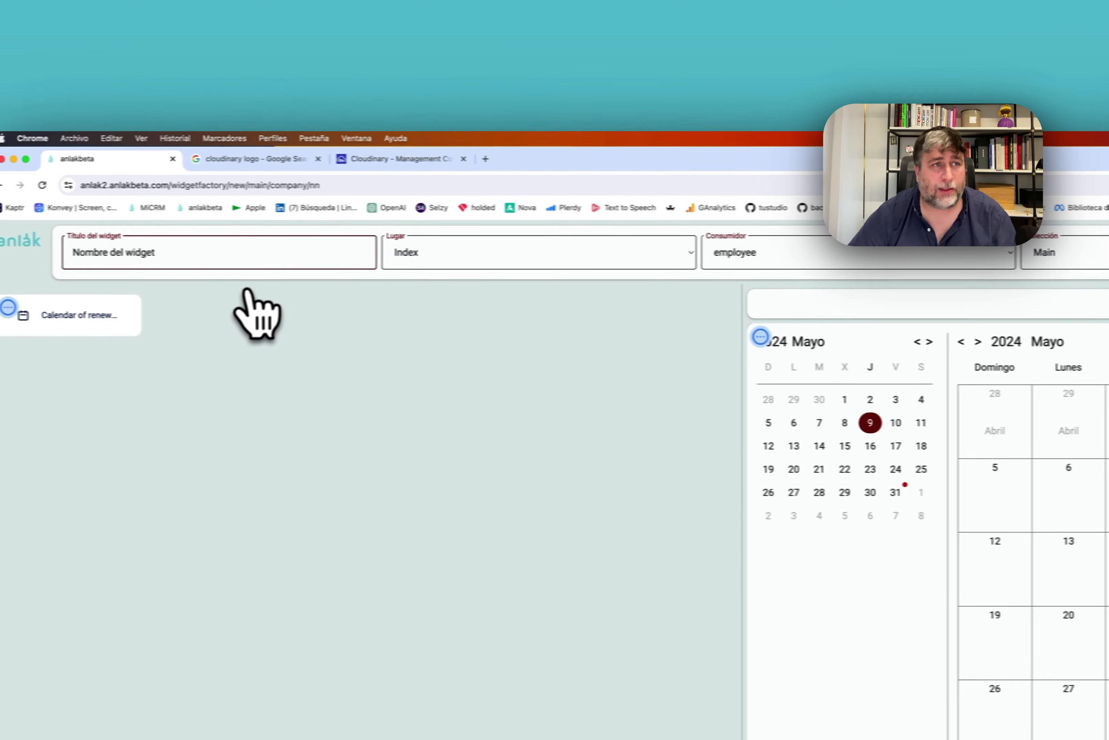
Retitle the widget as the renewal calendar and return to the home page.
triple_click(225, 262)
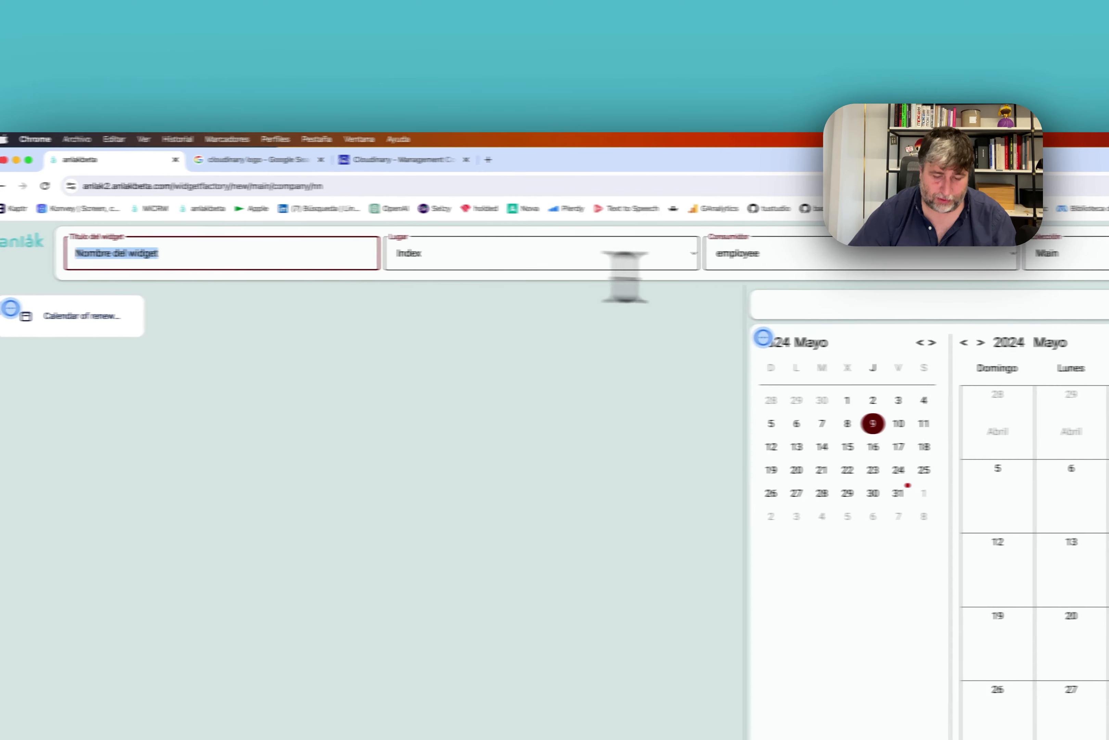
type("Renewal c")
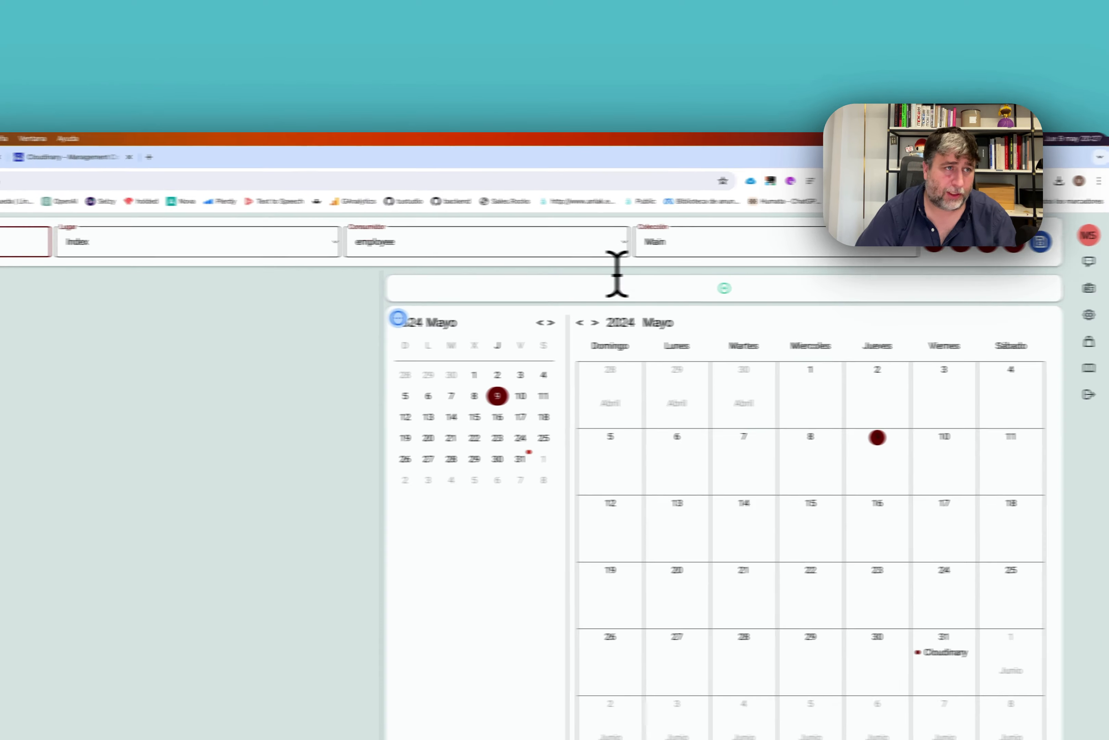
type("alendar")
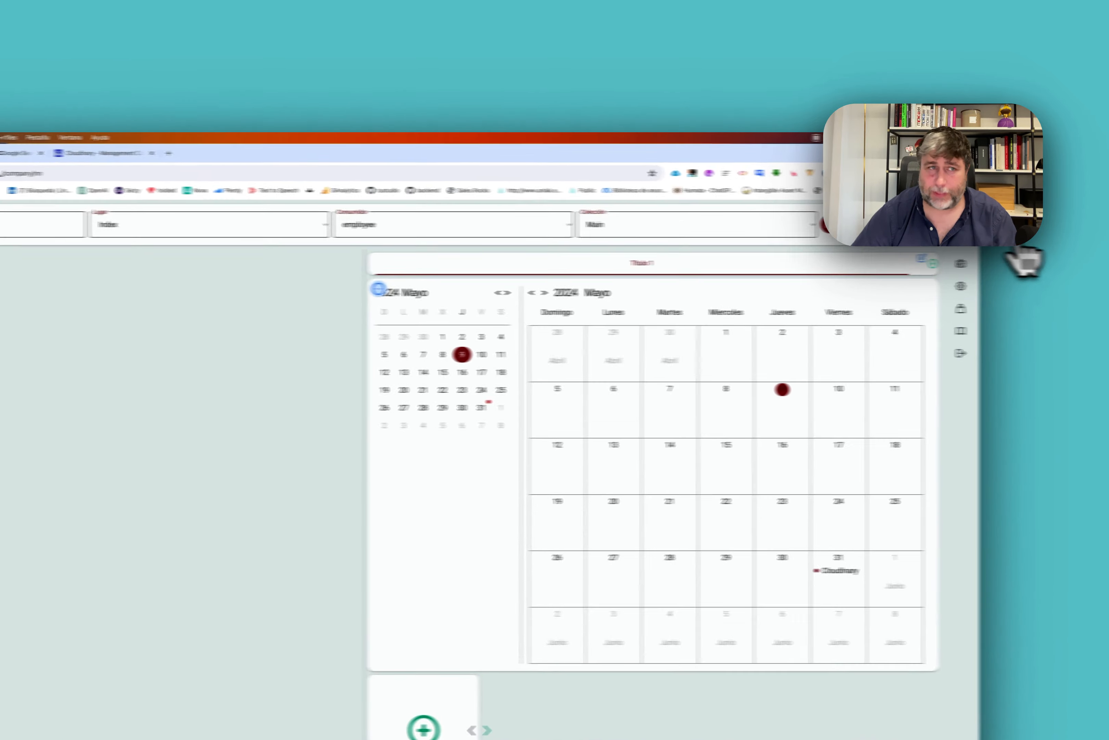
left_click(936, 200)
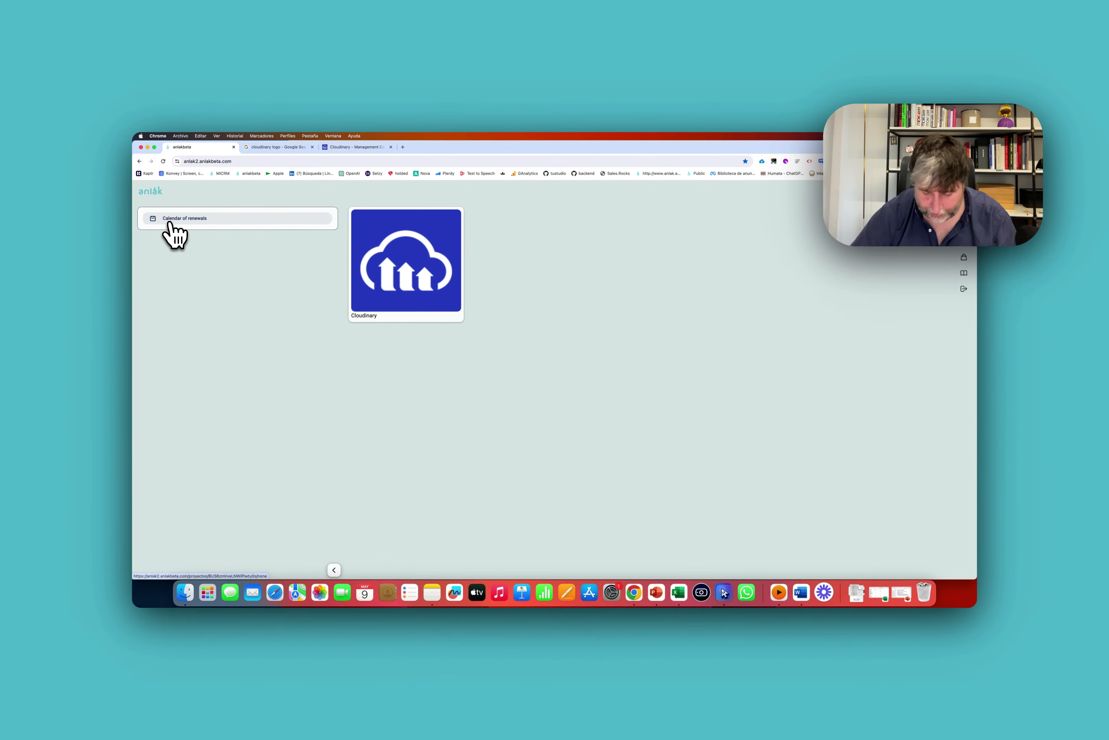
Open a fresh widget editor, bring up its element catalogue, and dismiss it with Escape.
left_click(350, 258)
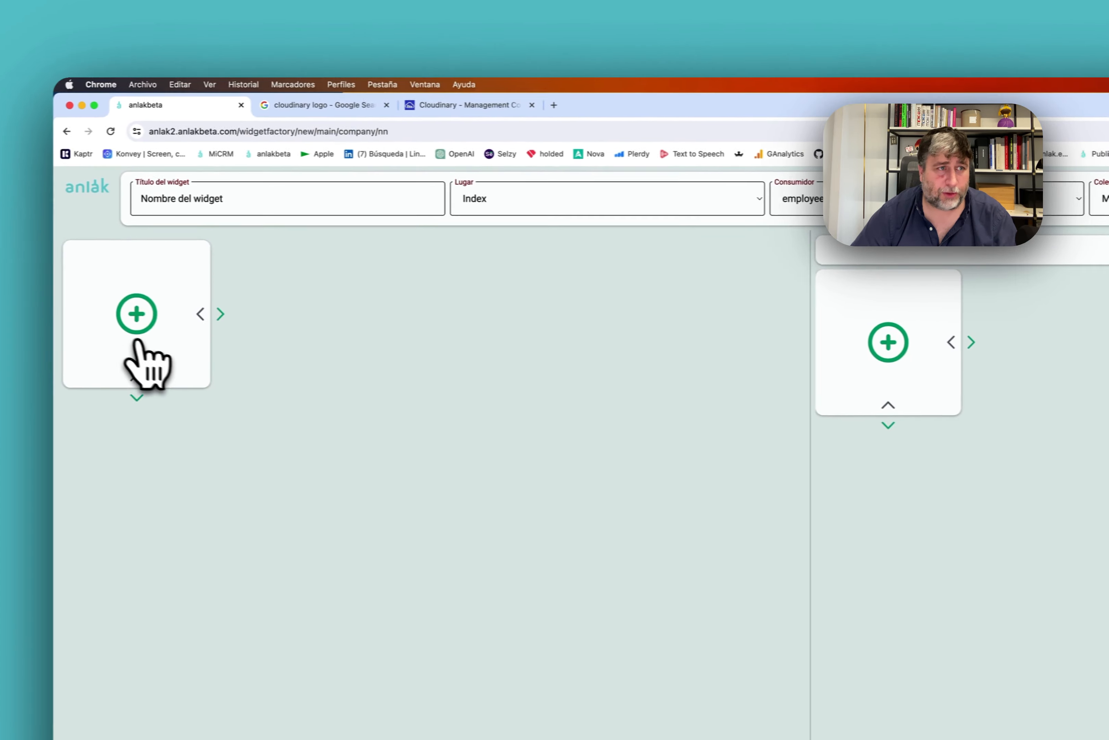
left_click(137, 316)
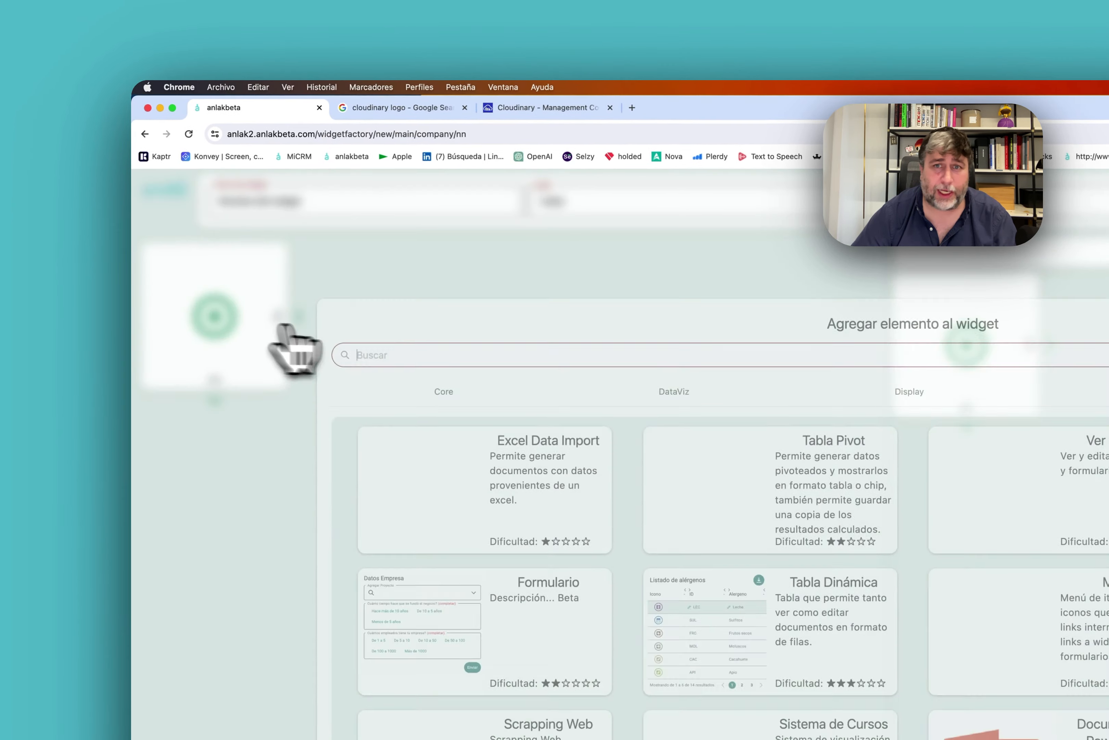
key("Escape")
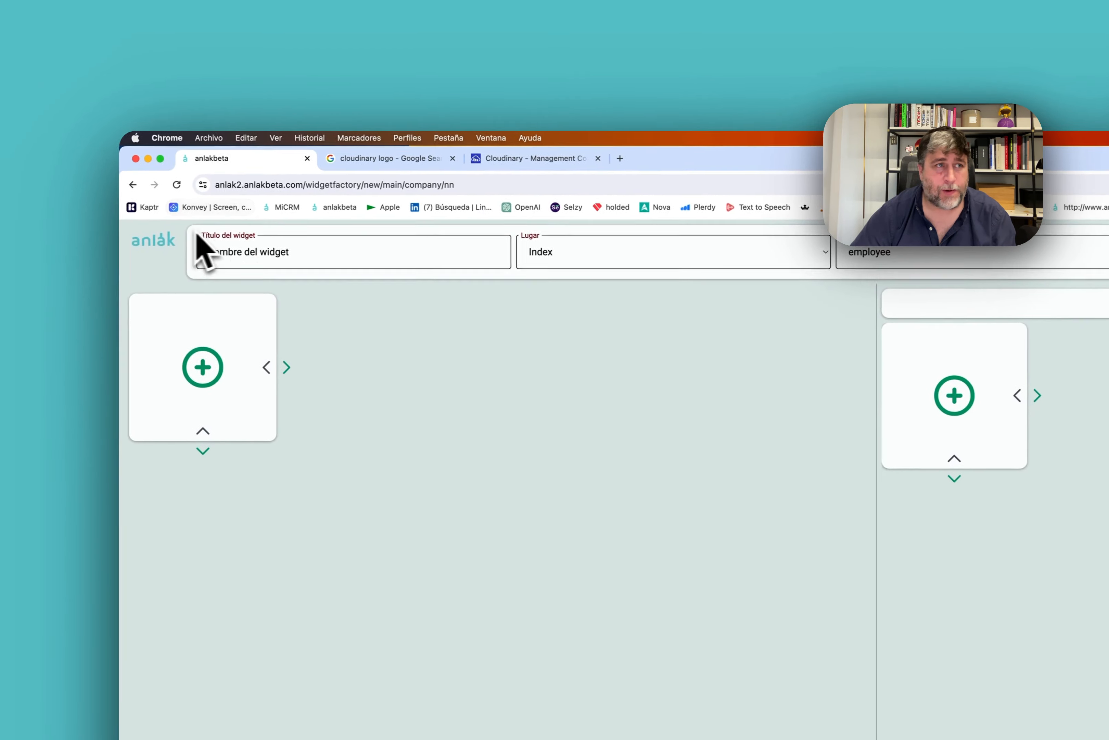
Discard the blank widget, visit company settings, then open the Cloudinary record from the home page.
left_click(162, 240)
left_click(1010, 263)
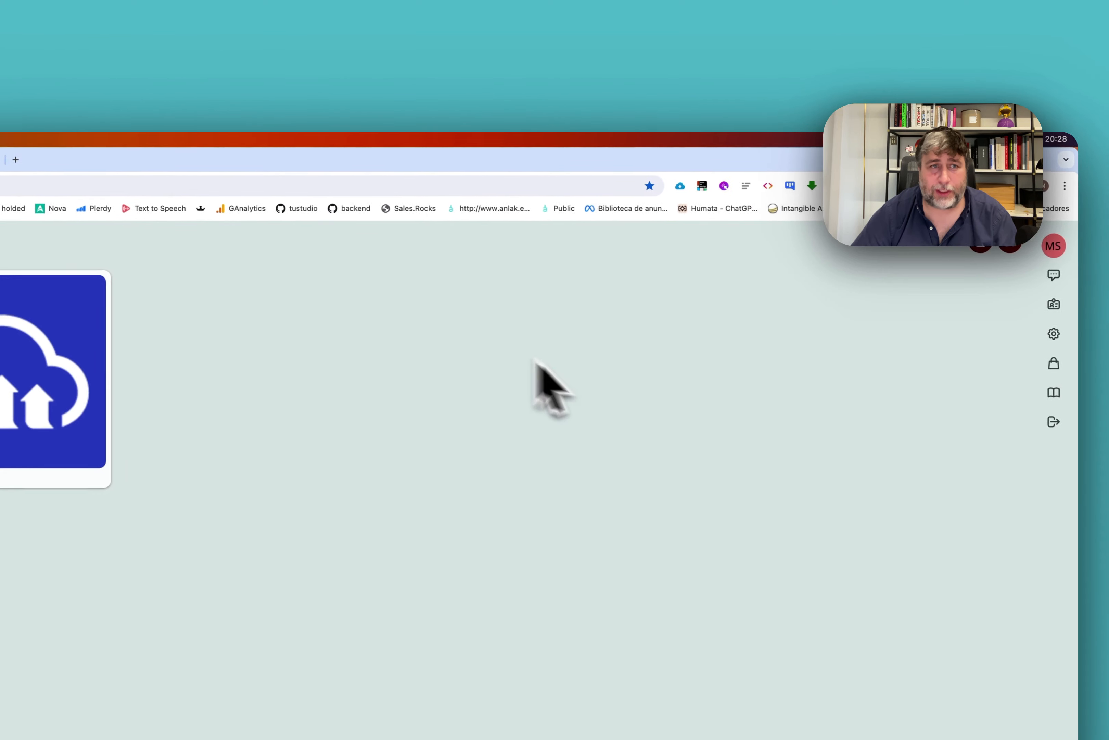
left_click(970, 317)
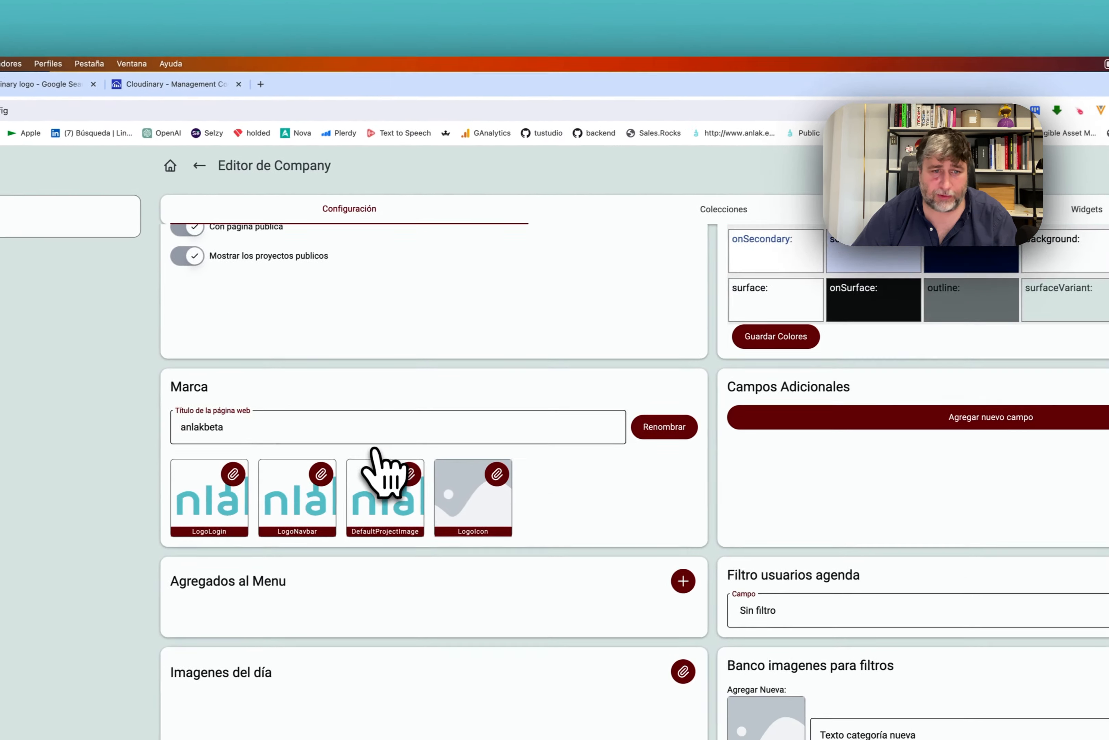
scroll(498, 343, "up", 5)
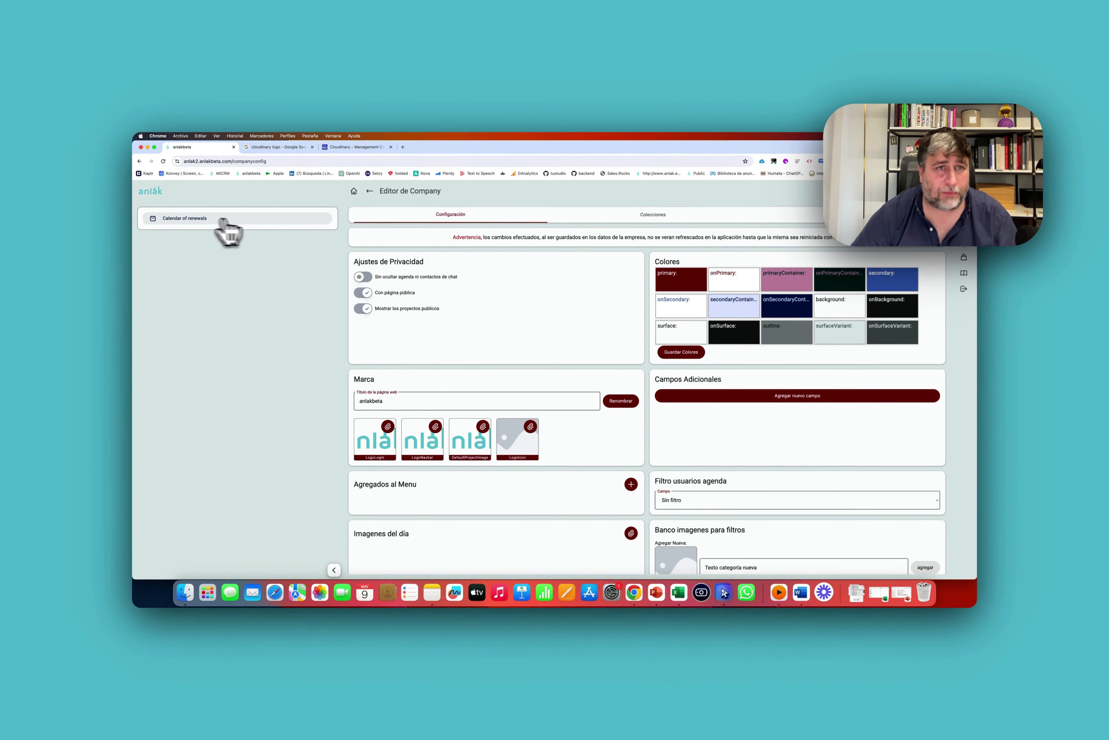
left_click(145, 200)
left_click(594, 348)
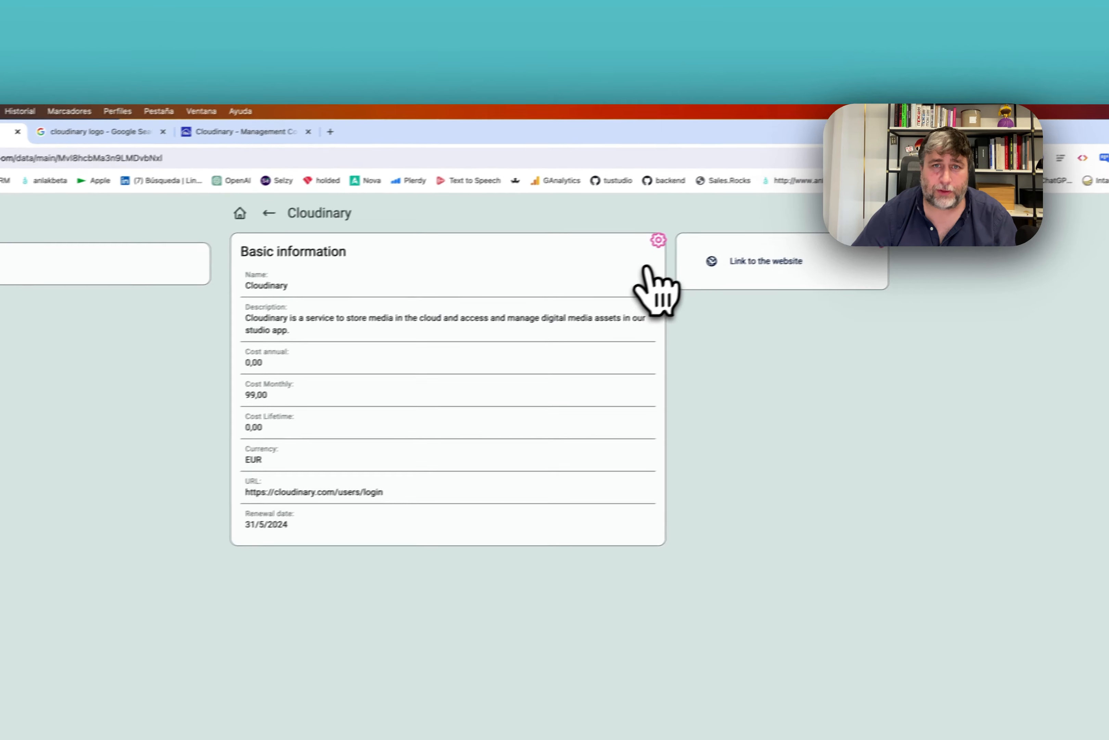
Open the displayed-fields list of the Cloudinary widget's Basic information element.
left_click(757, 211)
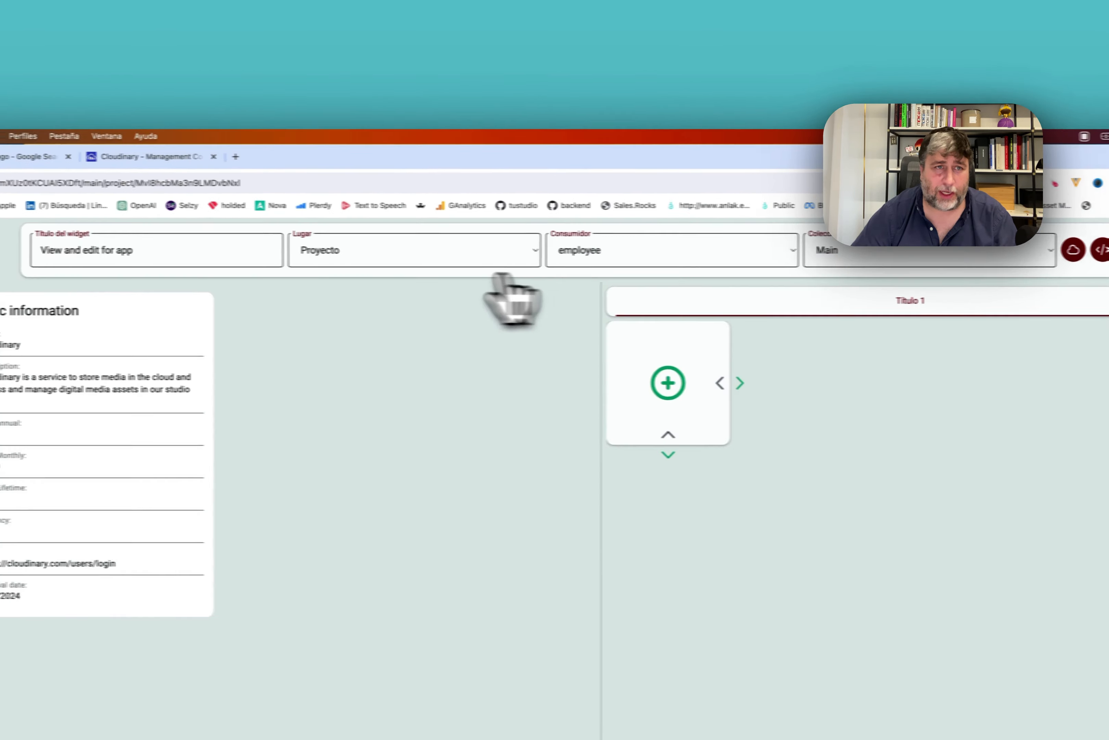
left_click(150, 308)
left_click(211, 366)
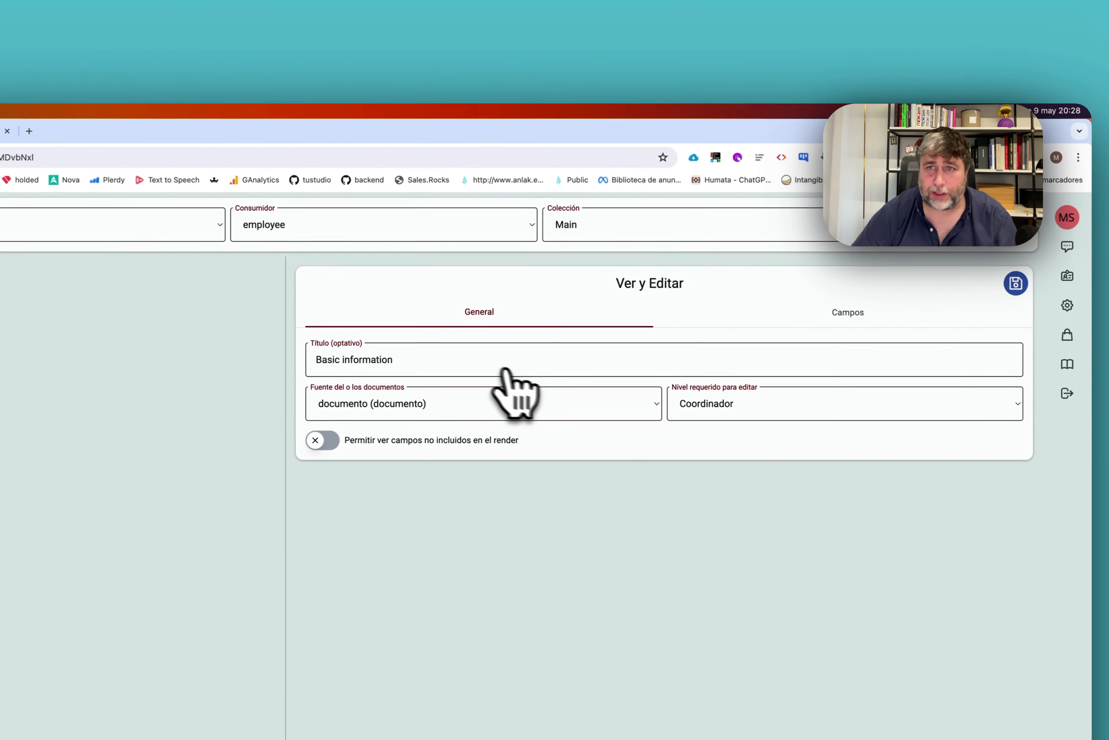
left_click(795, 319)
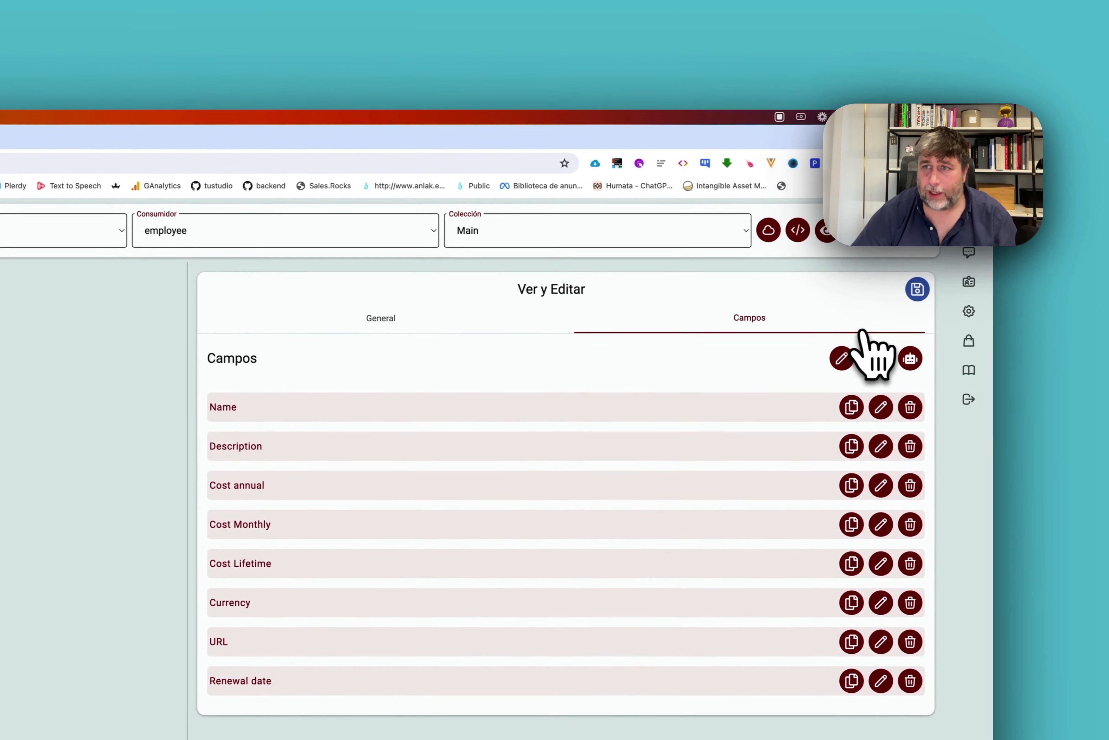
Create a string field named Category and move it to the end, after Renewal date.
left_click(972, 354)
left_click(261, 552)
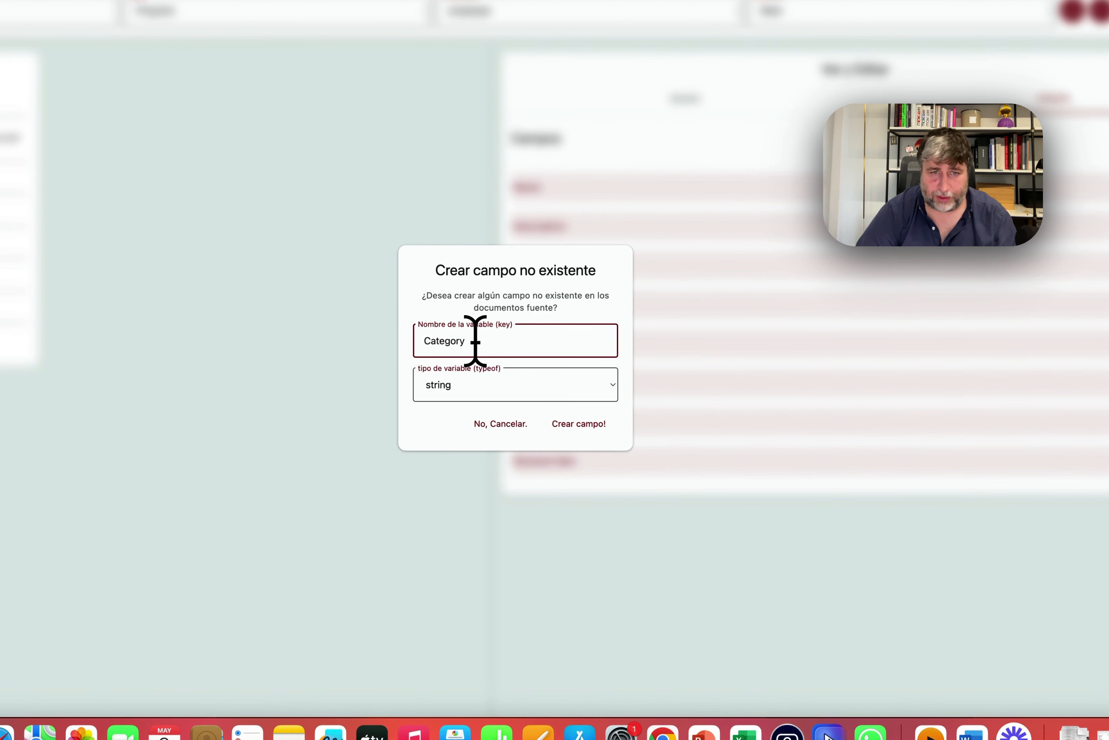
key("Tab")
key("Down")
key("Return")
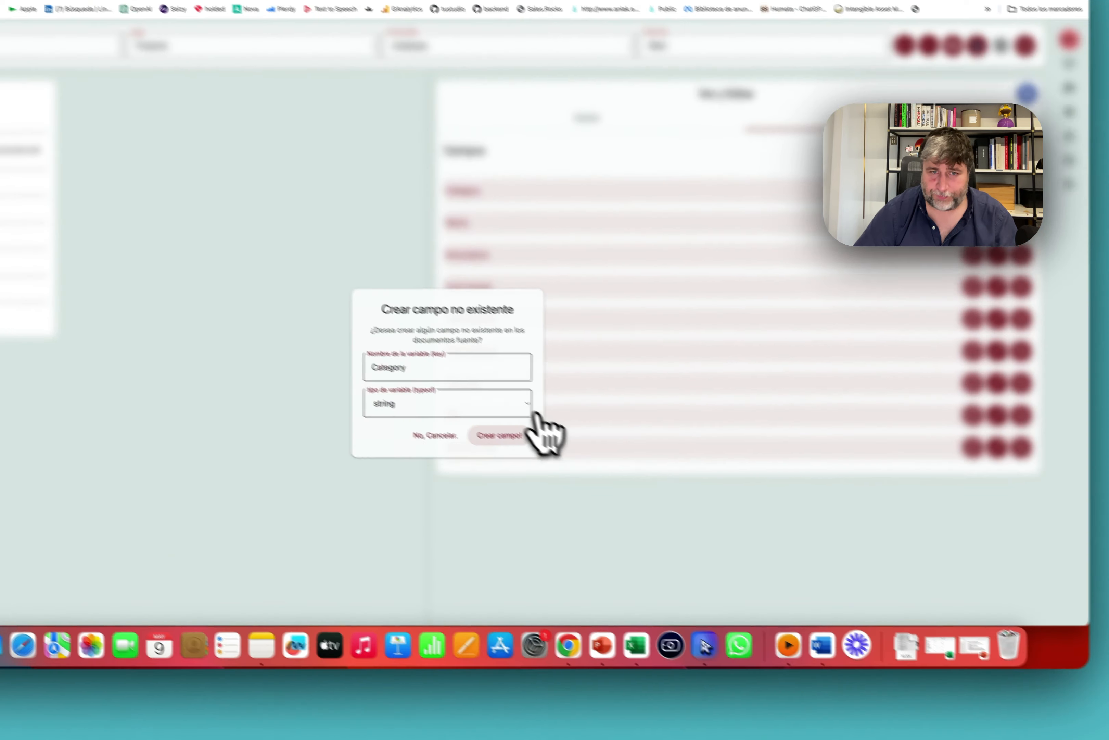
left_click(589, 421)
left_click_drag(575, 296, 577, 400)
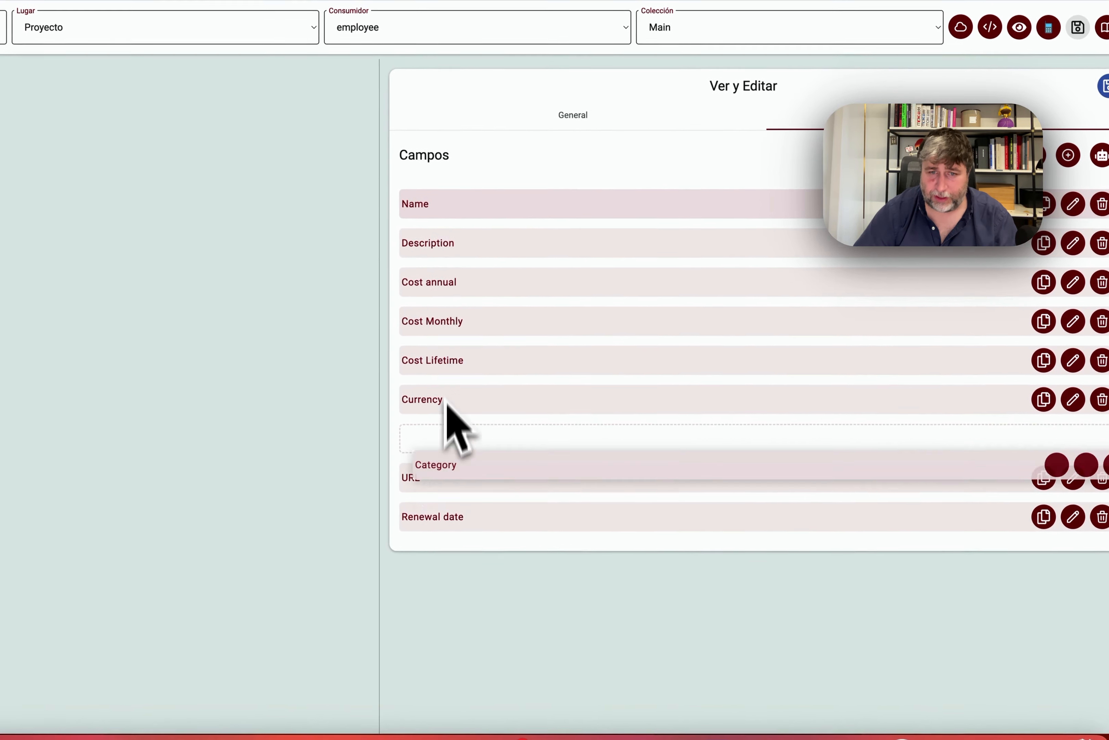
left_click_drag(455, 427, 454, 566)
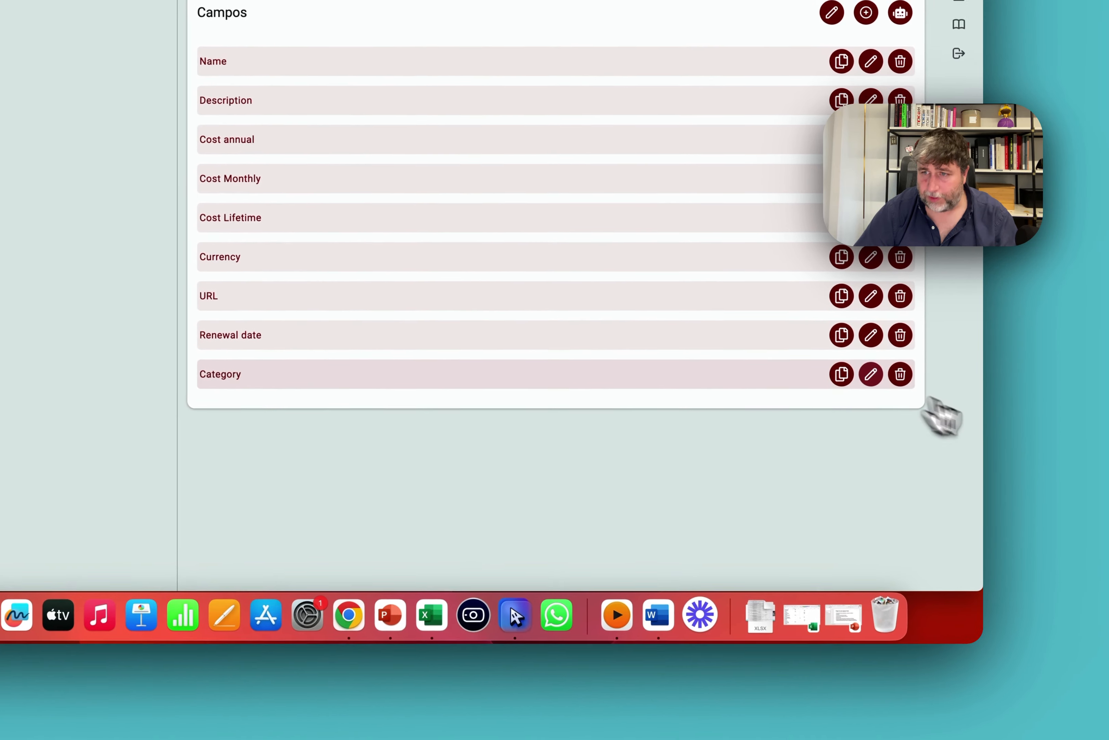
left_click(871, 374)
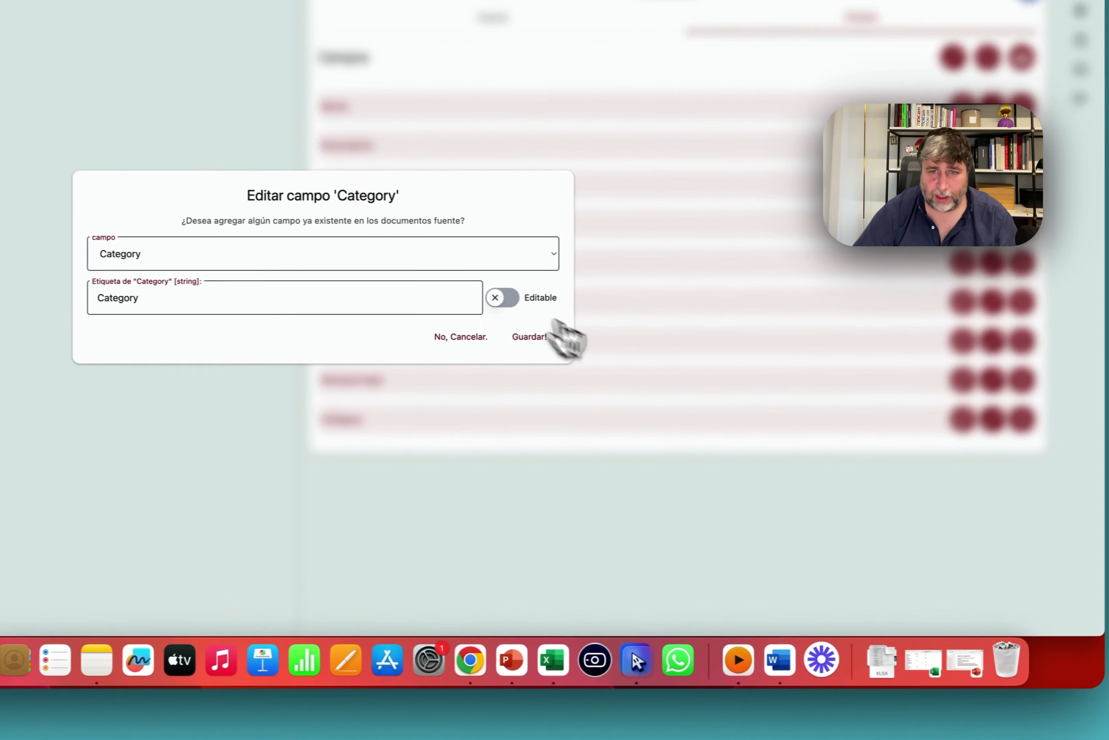
Make Category an editable dropdown with the options App Core through Other, then save.
left_click(502, 297)
left_click(229, 347)
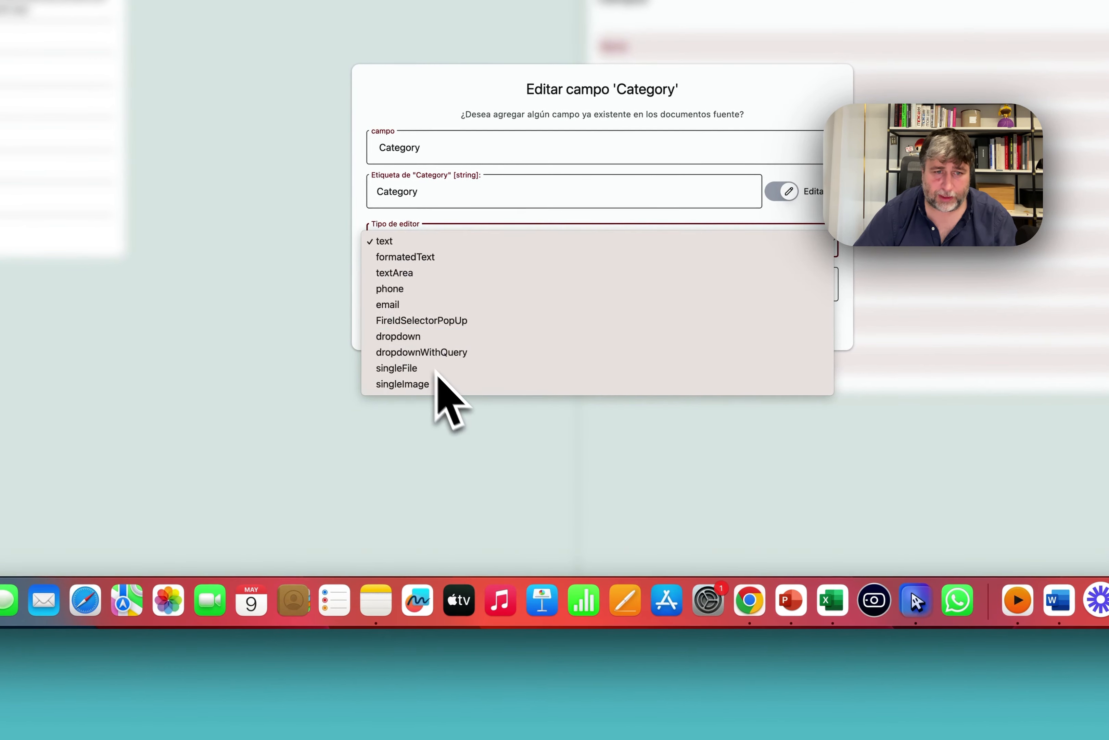
left_click(406, 338)
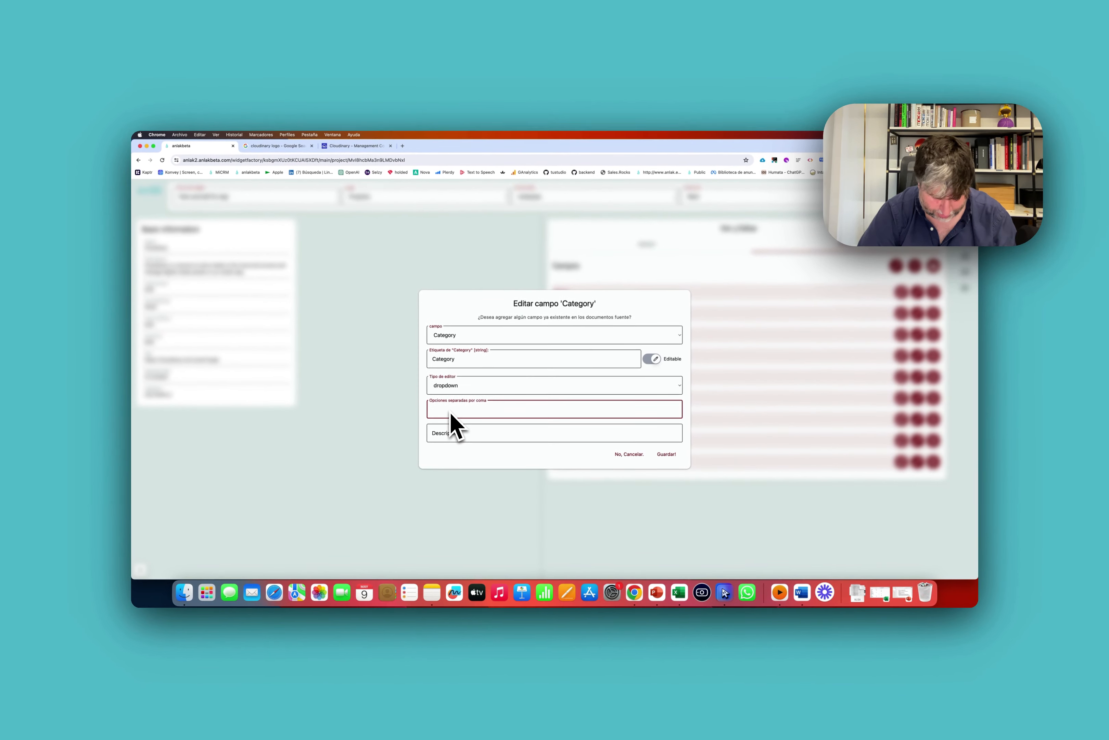
type("App Core, Ap")
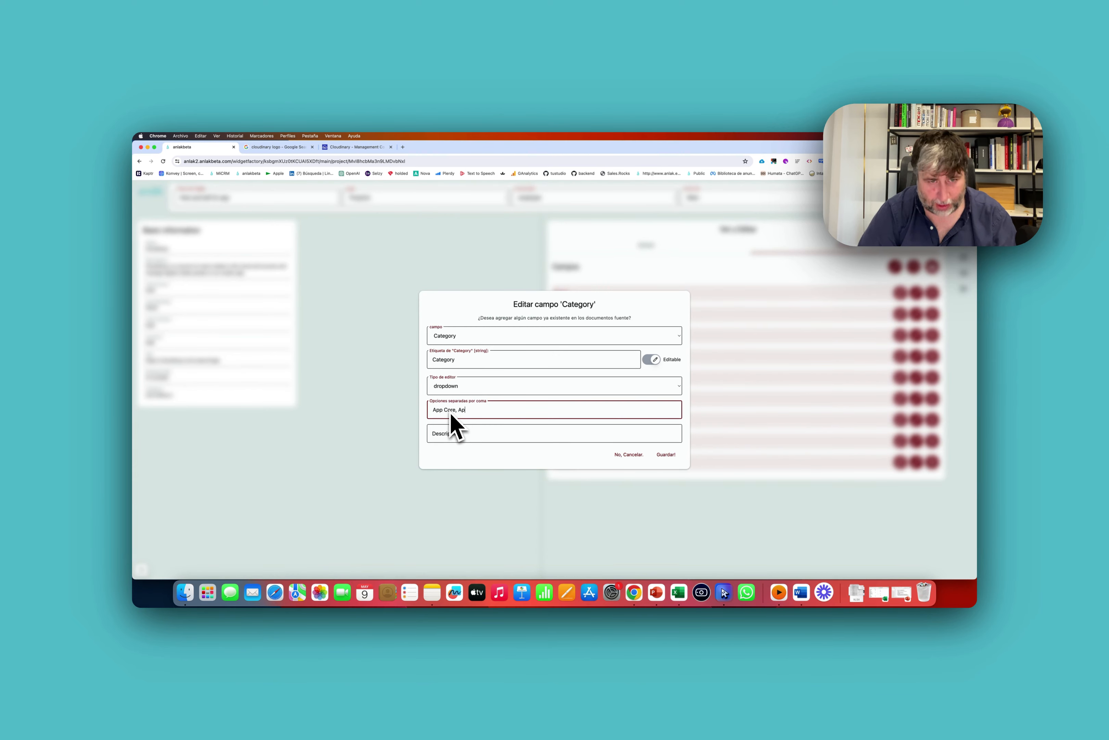
type("p add-on, ")
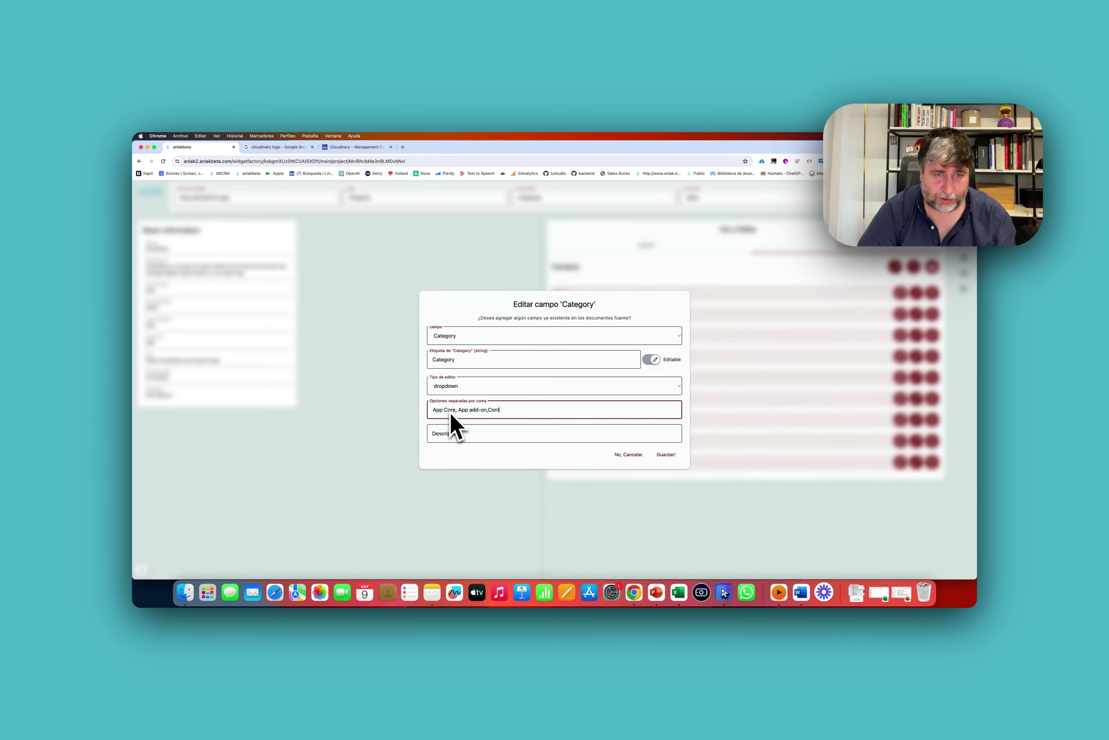
type("Content stock,")
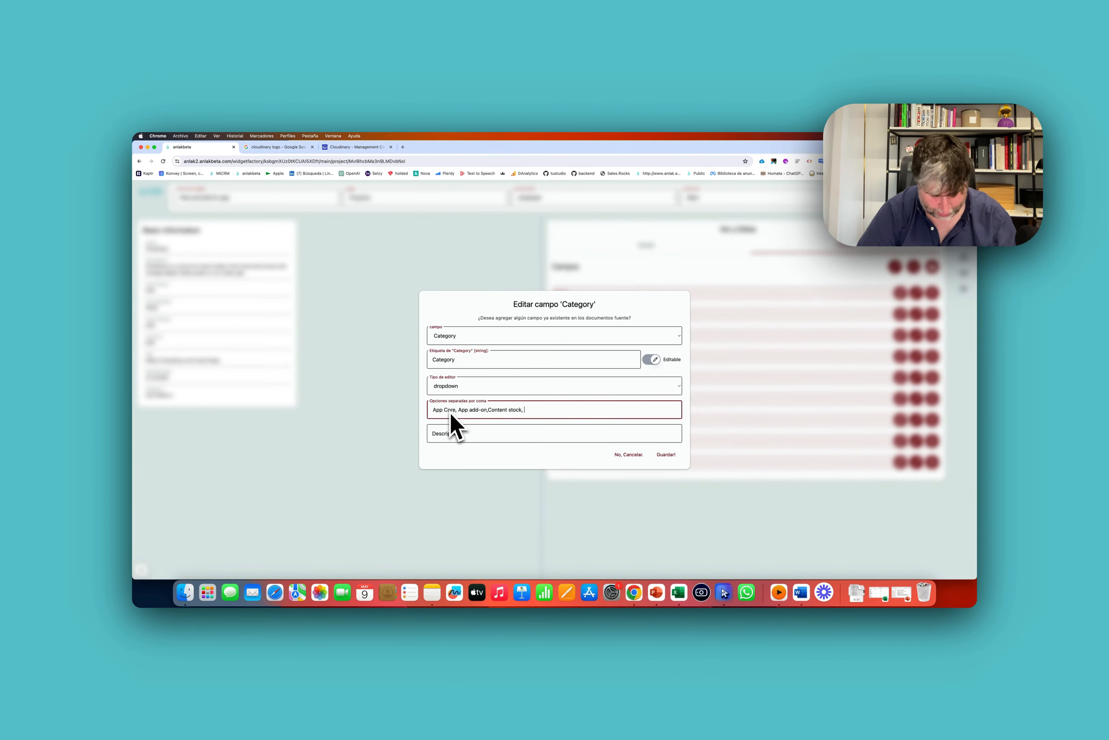
type(" Gestión")
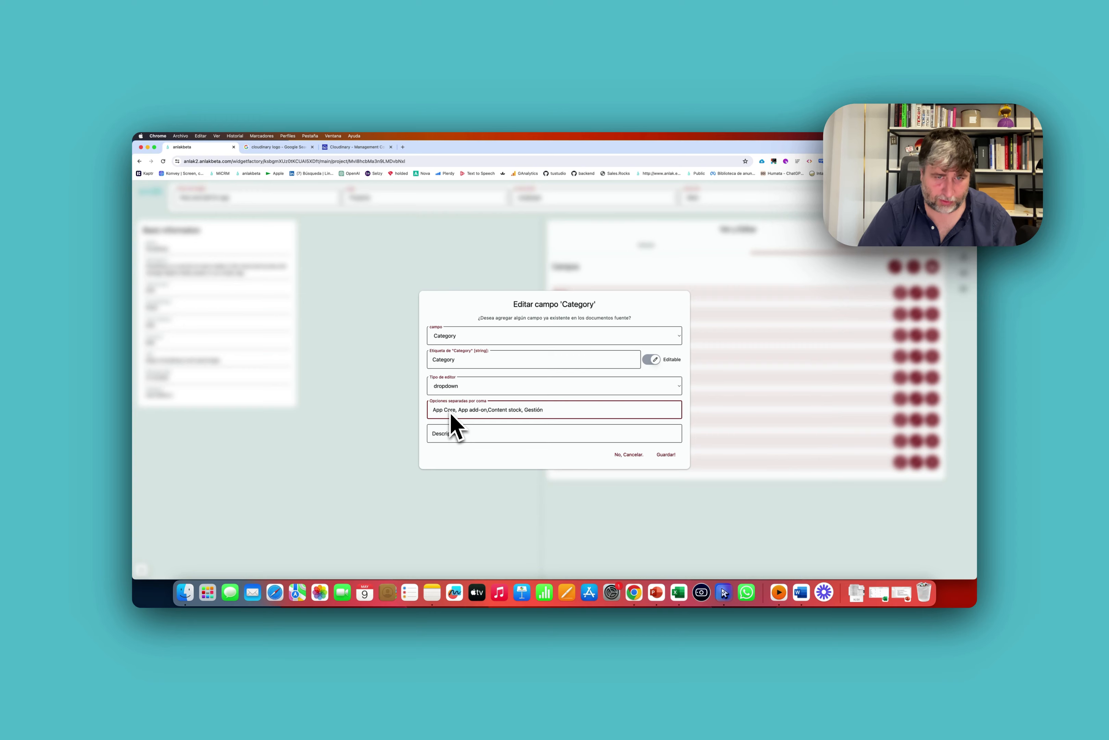
type("ice")
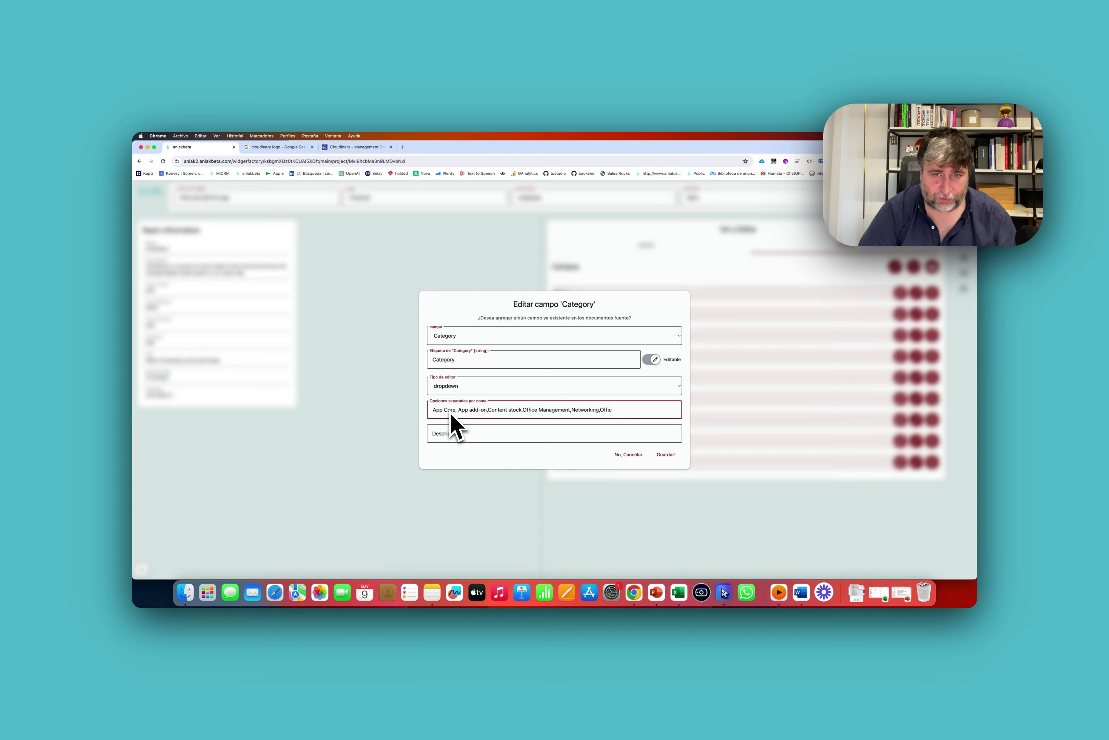
key("BackSpace")
type("imatic")
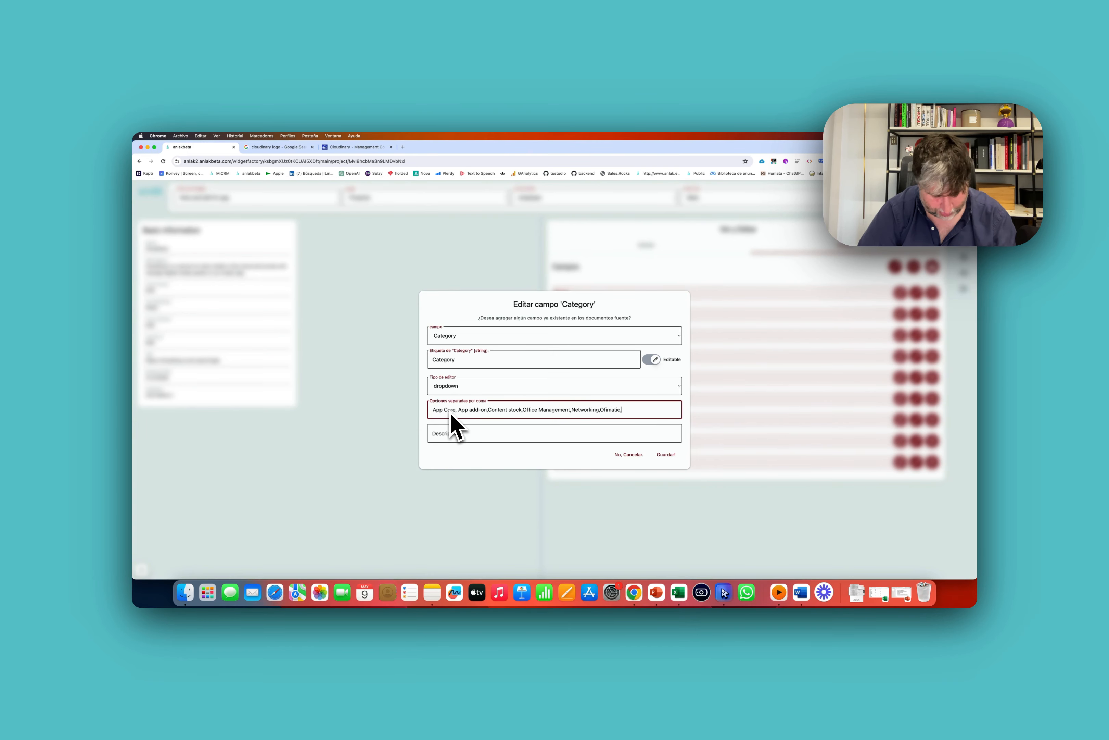
type(",Online")
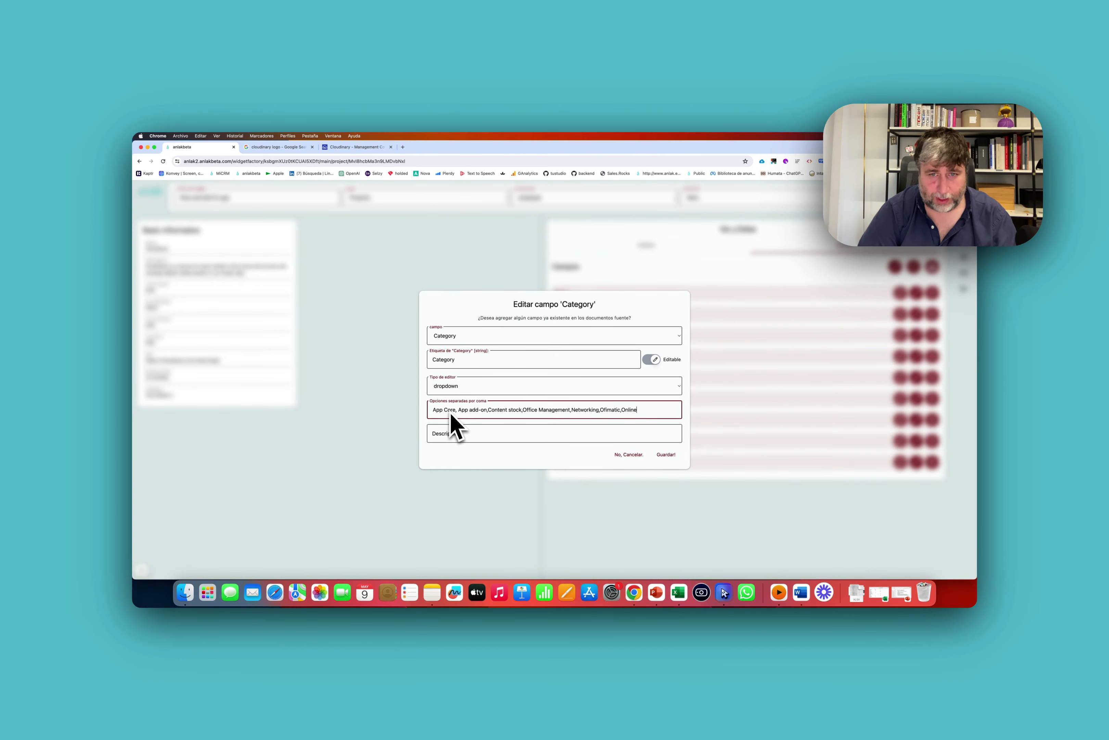
type(" presence,O")
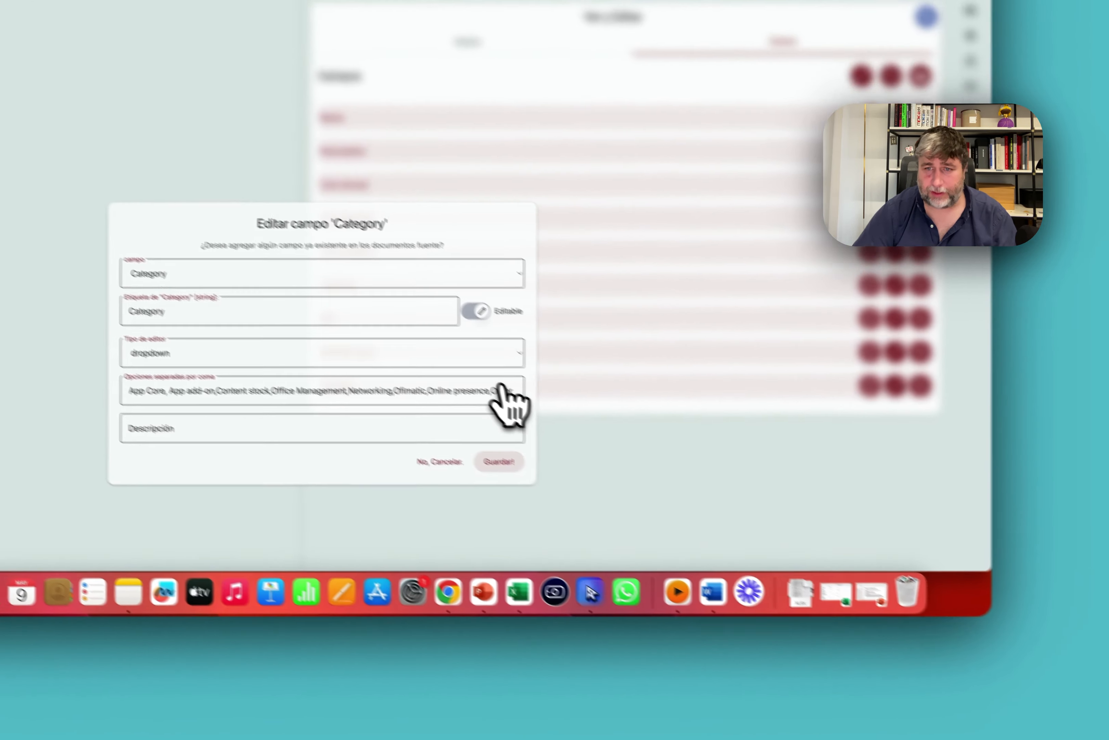
left_click(666, 455)
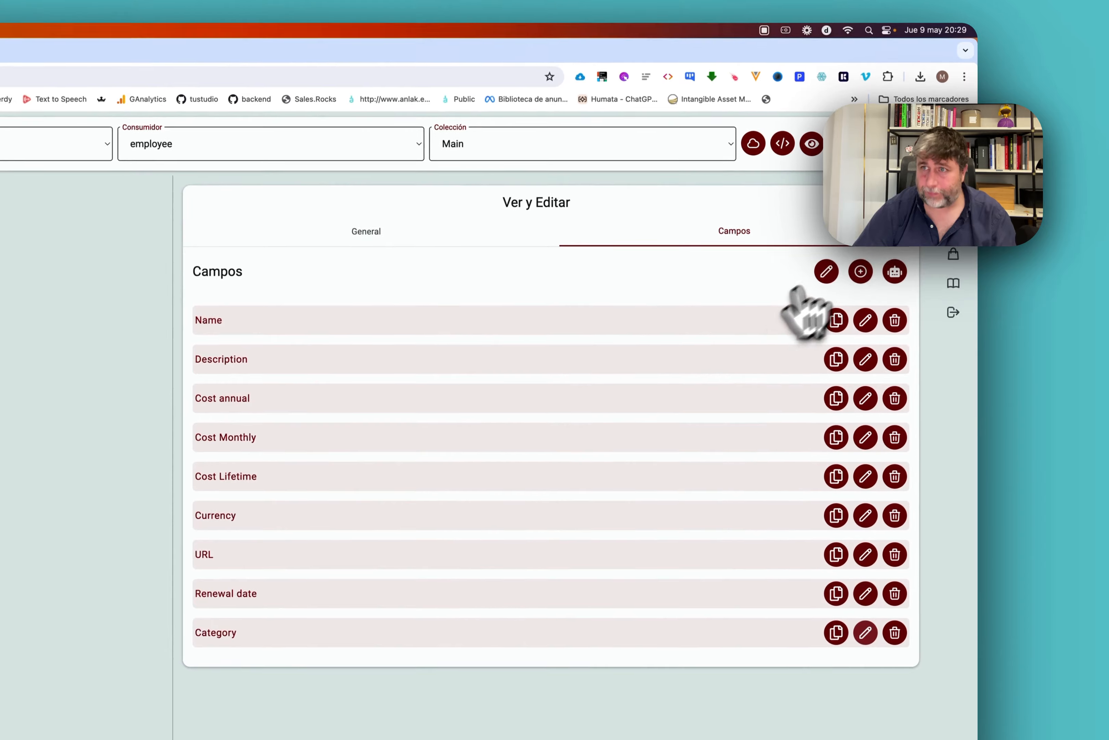
Close the fields editor and return to the home app list.
left_click(914, 246)
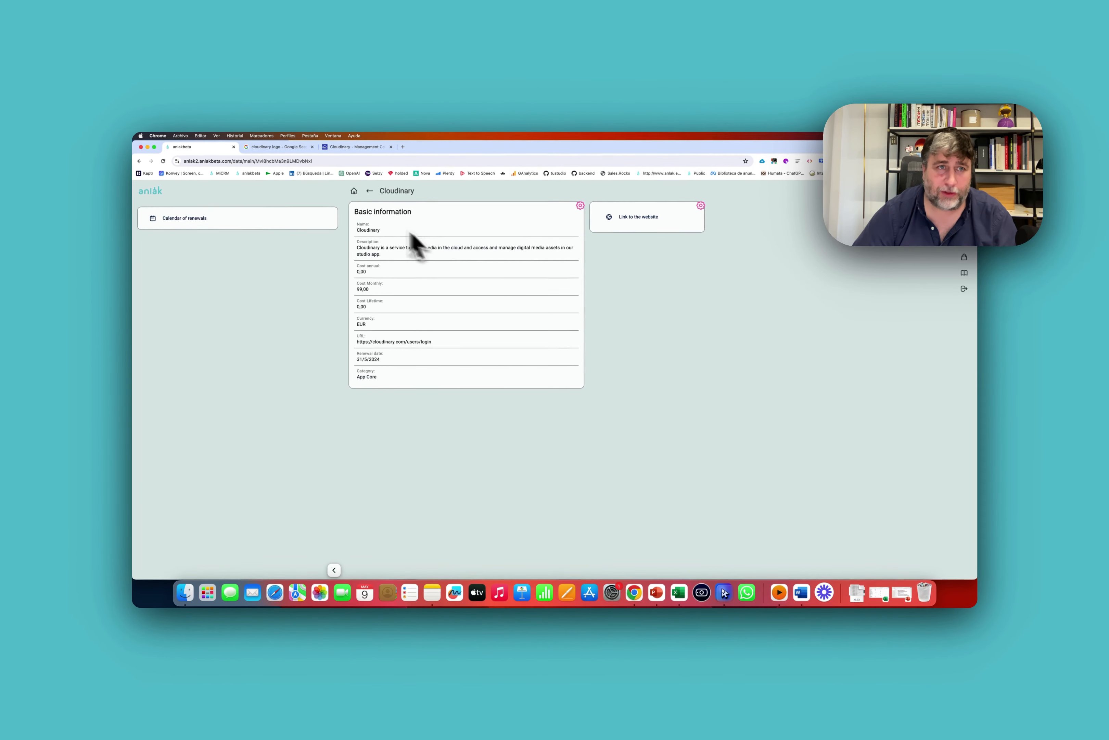
left_click(156, 191)
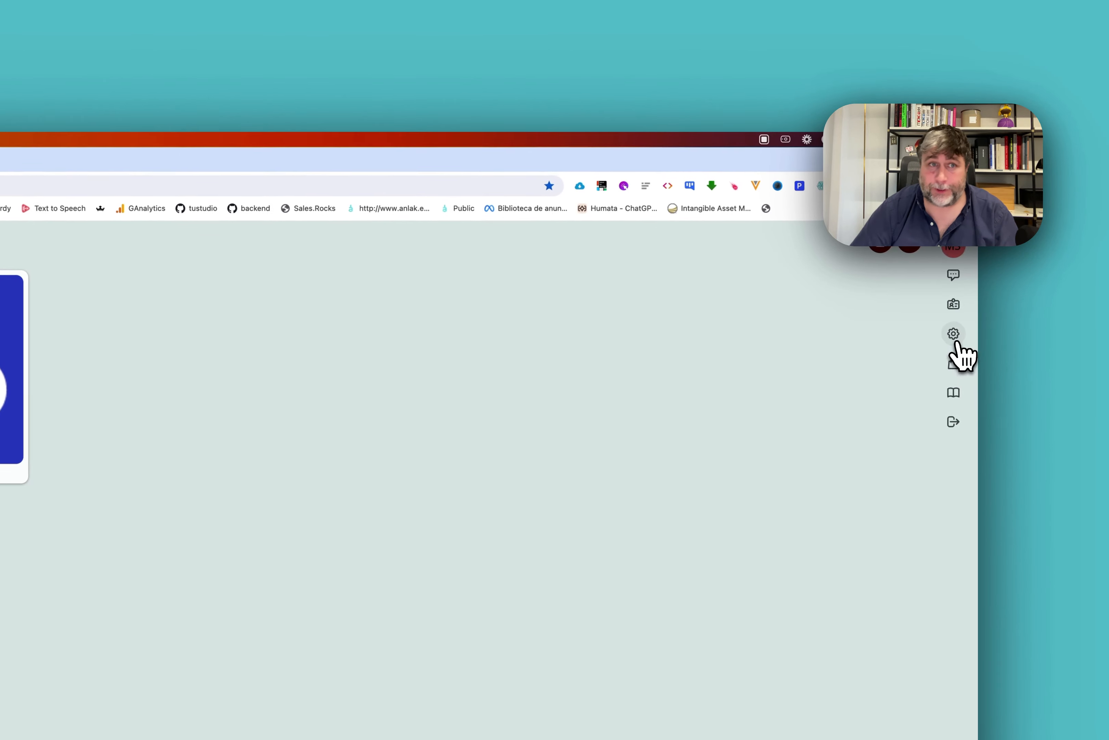
In company settings' Colecciones, set the Main group's Campo filtro to Category and save.
left_click(953, 333)
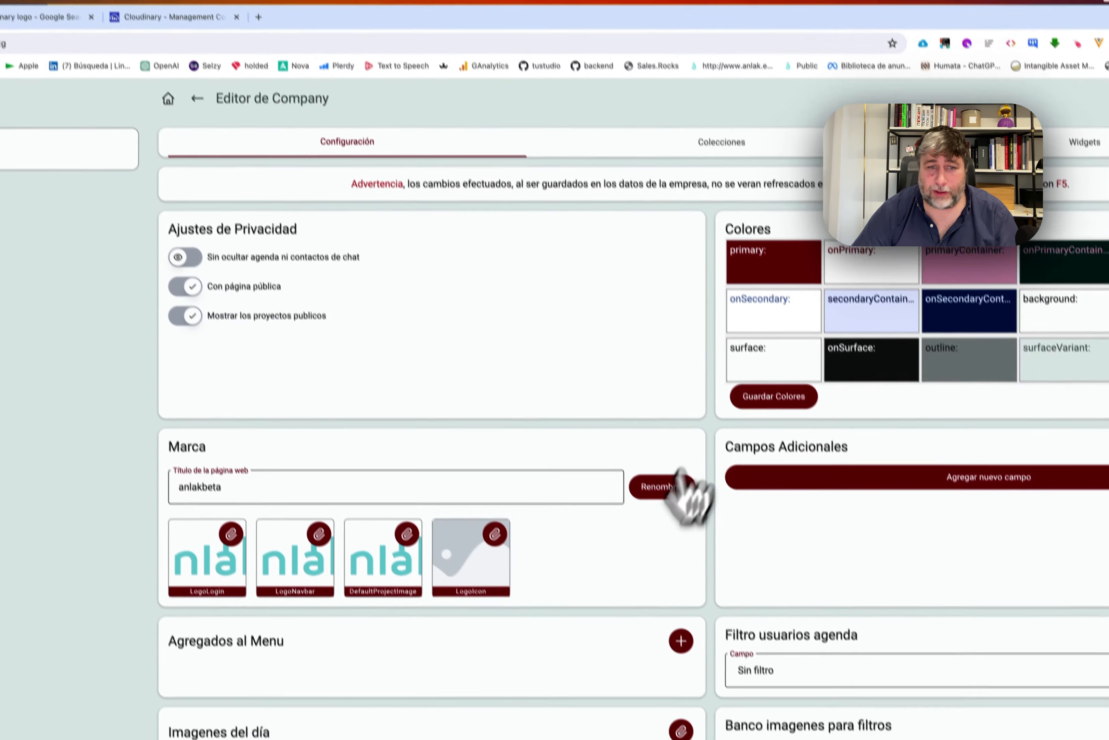
scroll(300, 645, "down", 4)
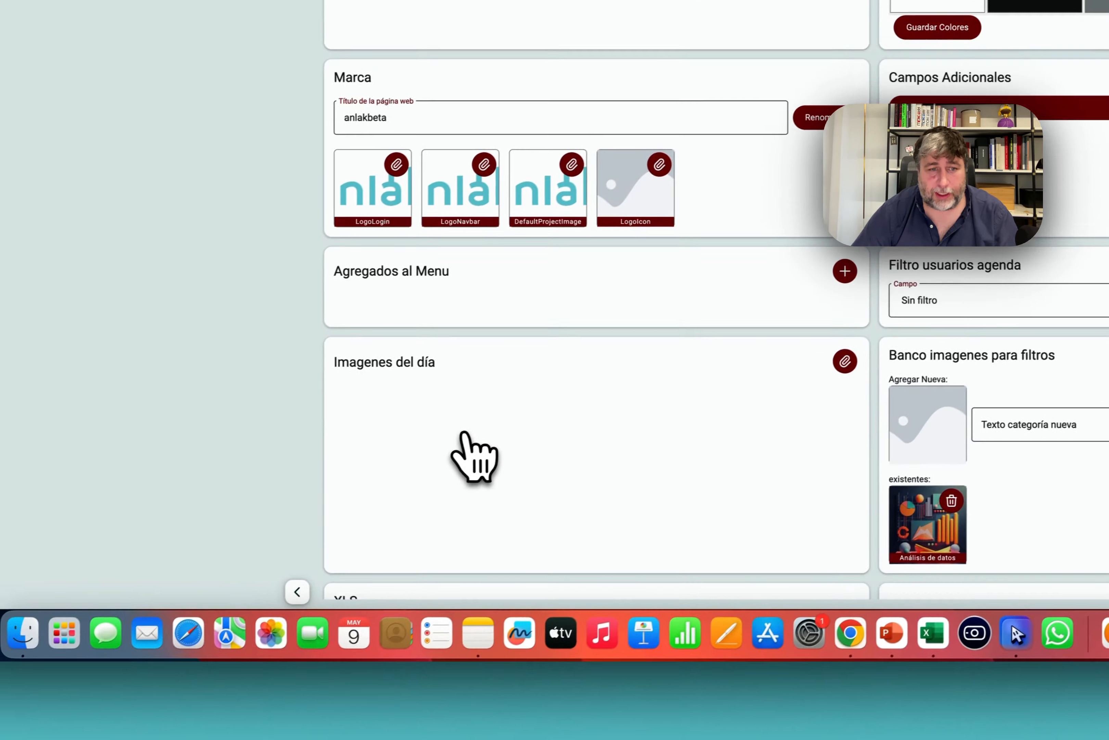
scroll(296, 645, "up", 4)
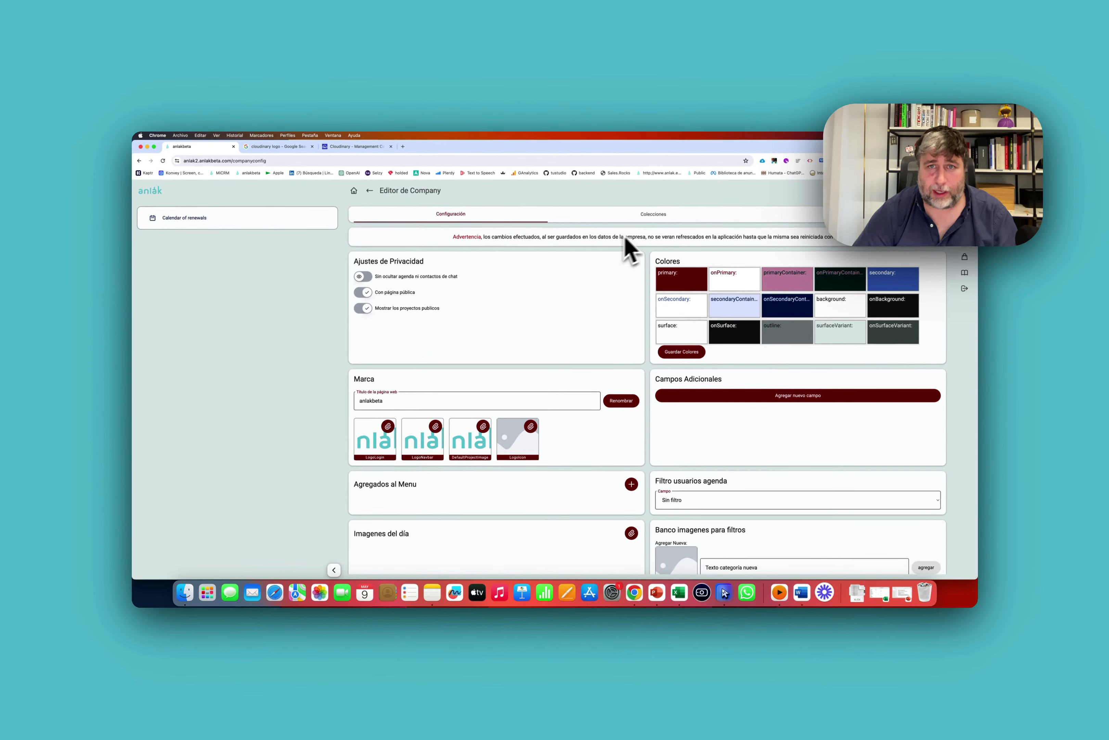
left_click(653, 213)
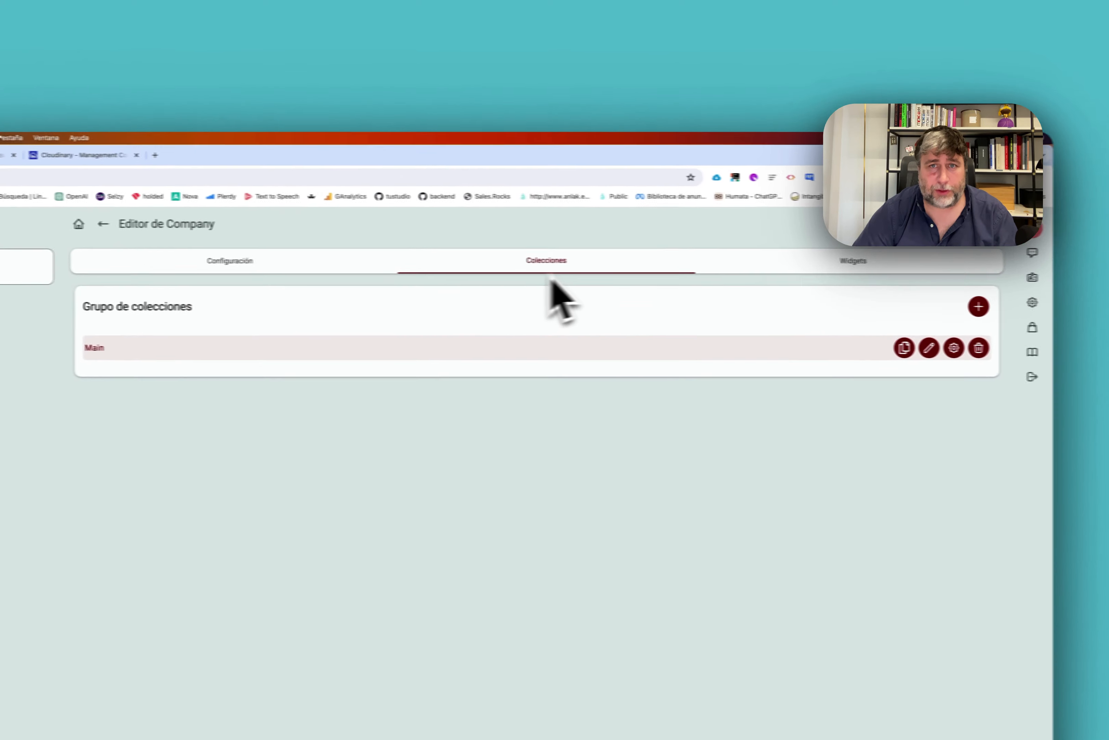
left_click(889, 273)
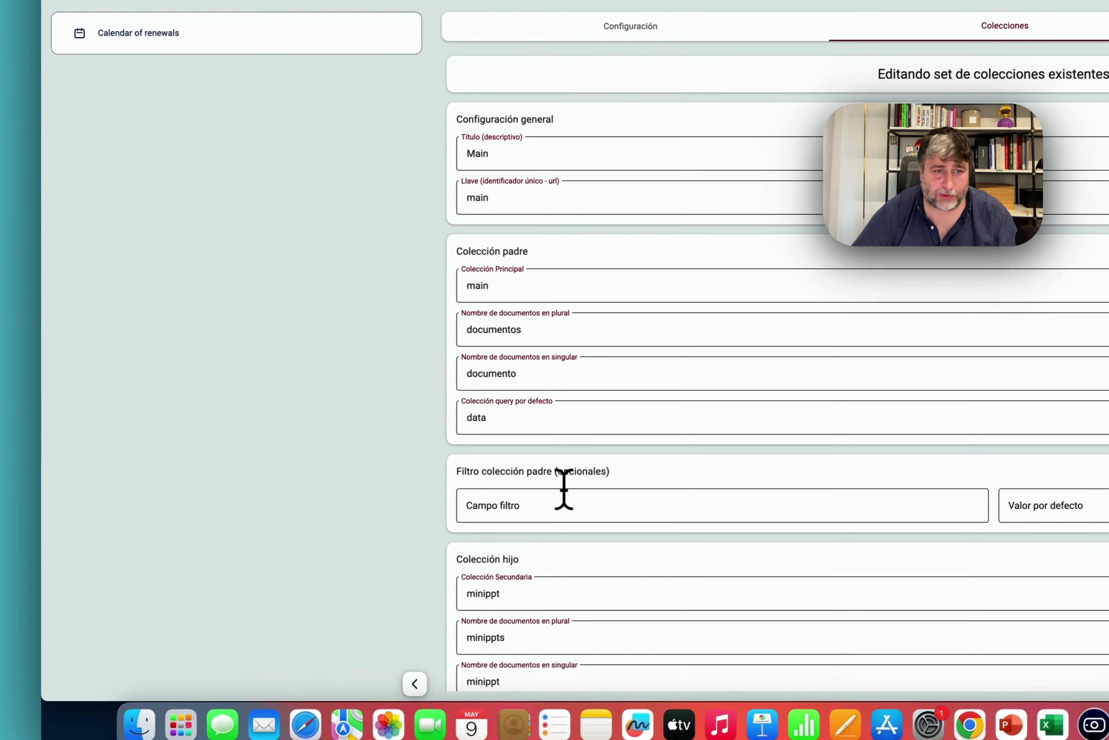
left_click(565, 489)
type("R")
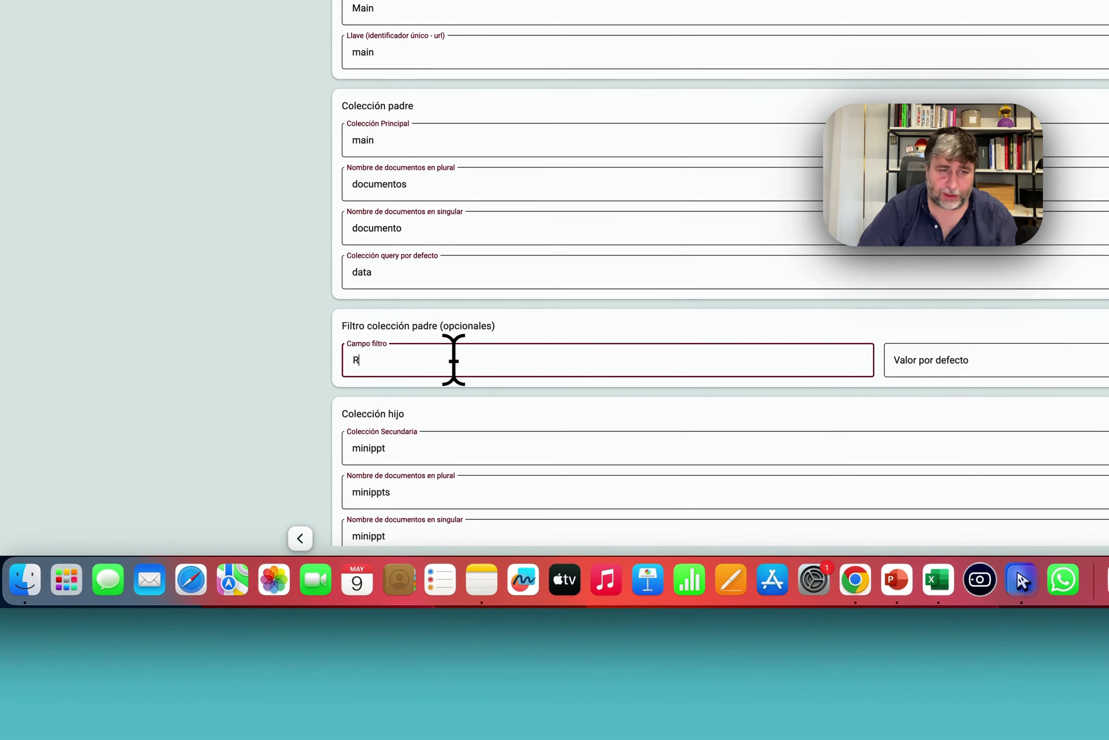
type("Category")
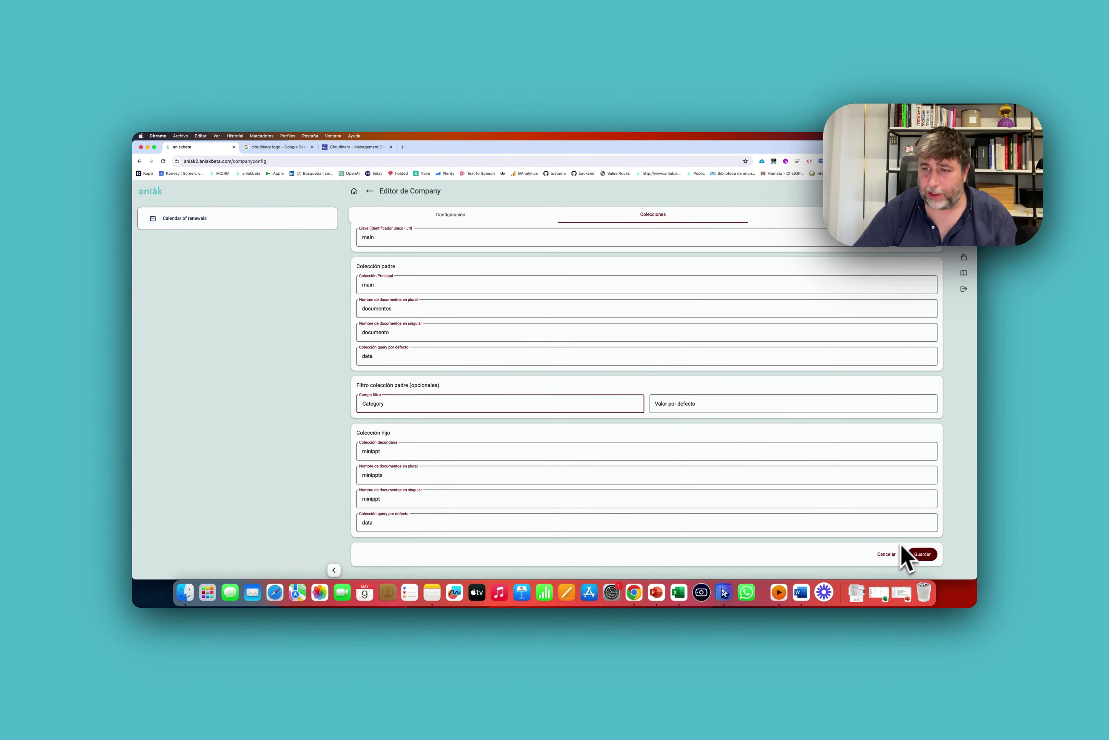
left_click(914, 553)
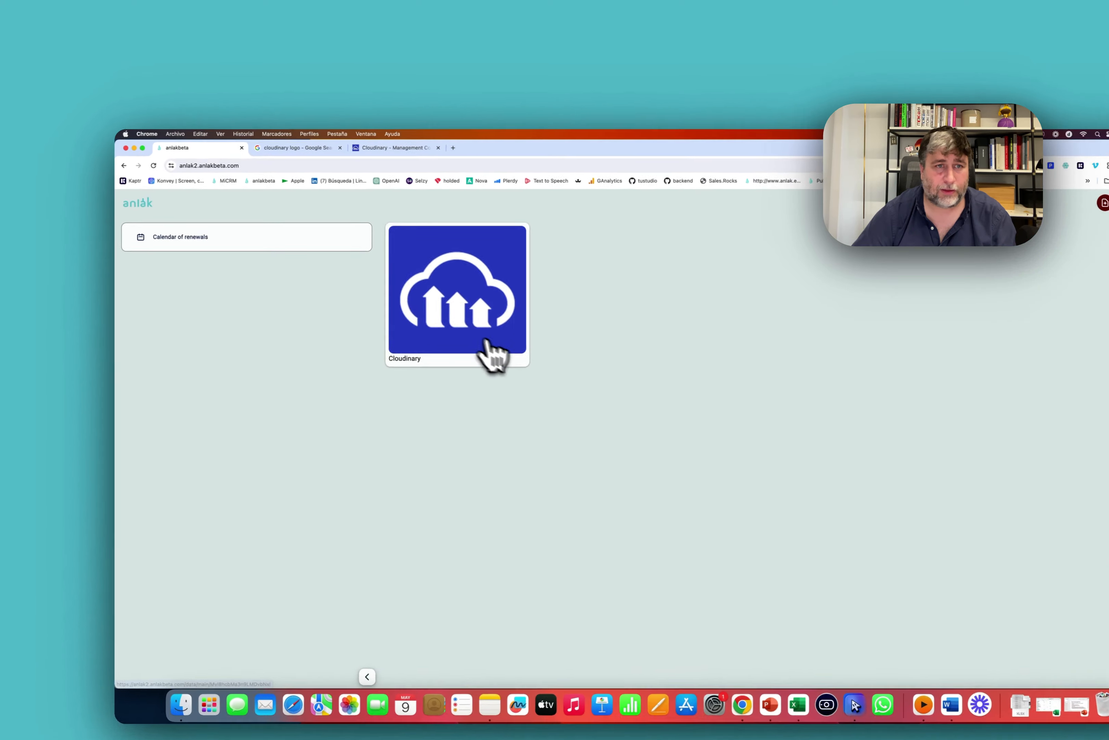
Check the Cloudinary entry, then create a new entry named test.
left_click(487, 341)
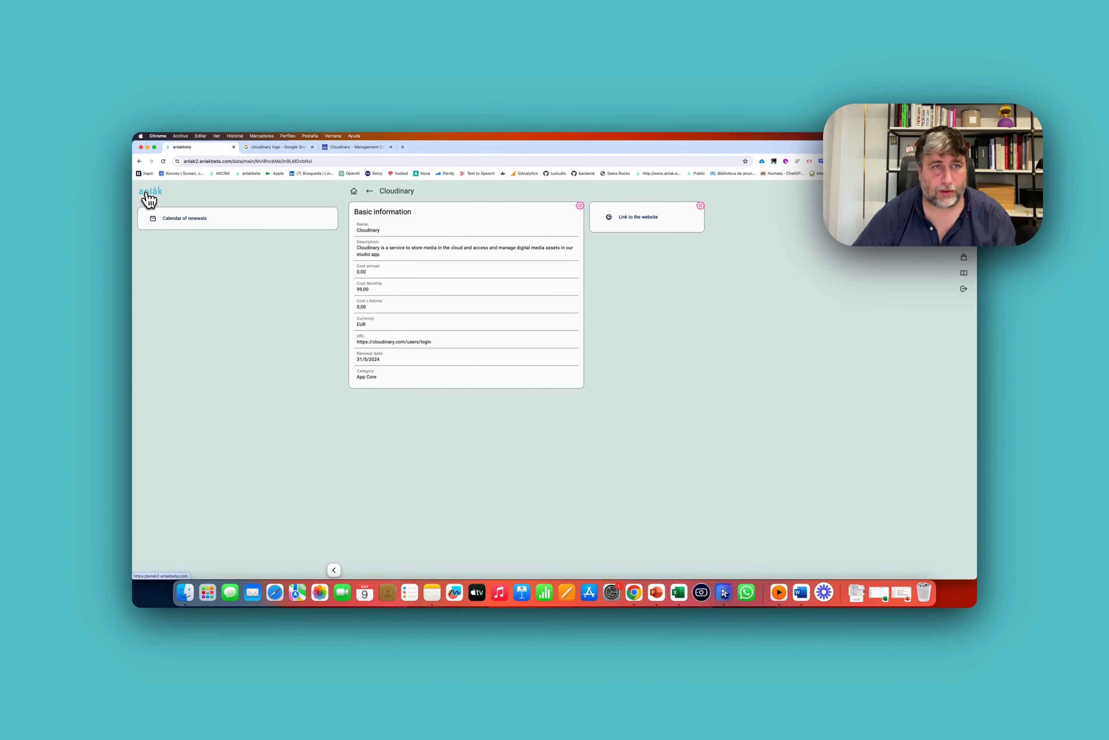
left_click(151, 203)
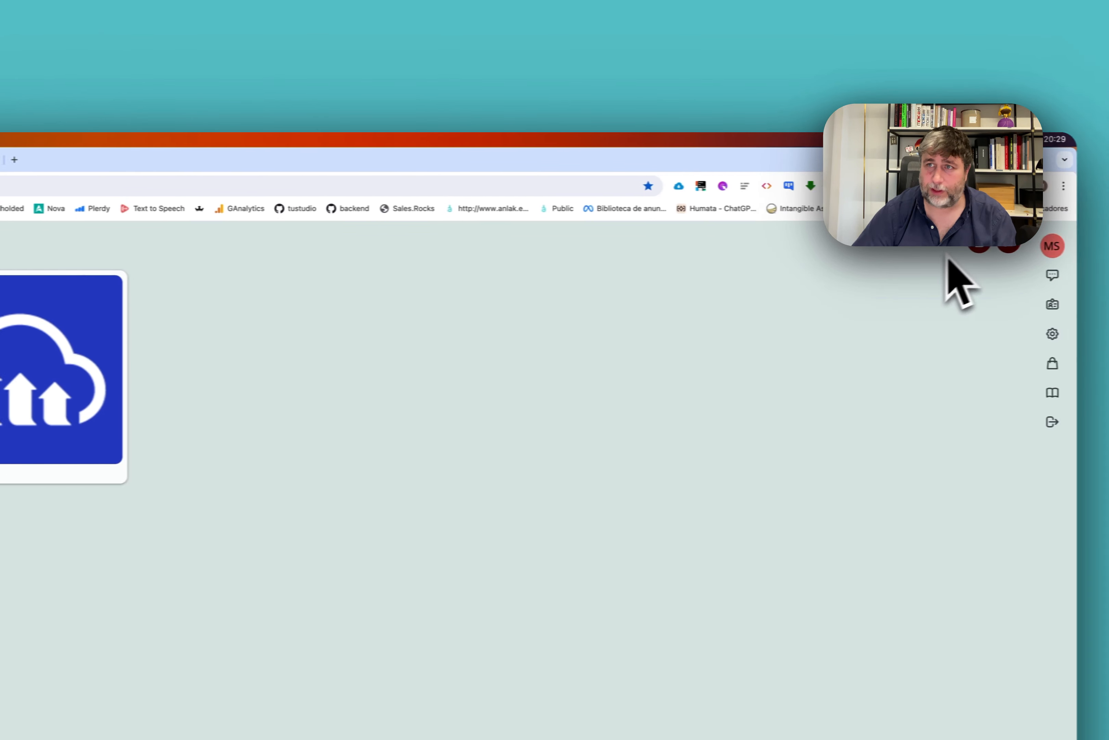
left_click(895, 246)
left_click(384, 368)
type("test")
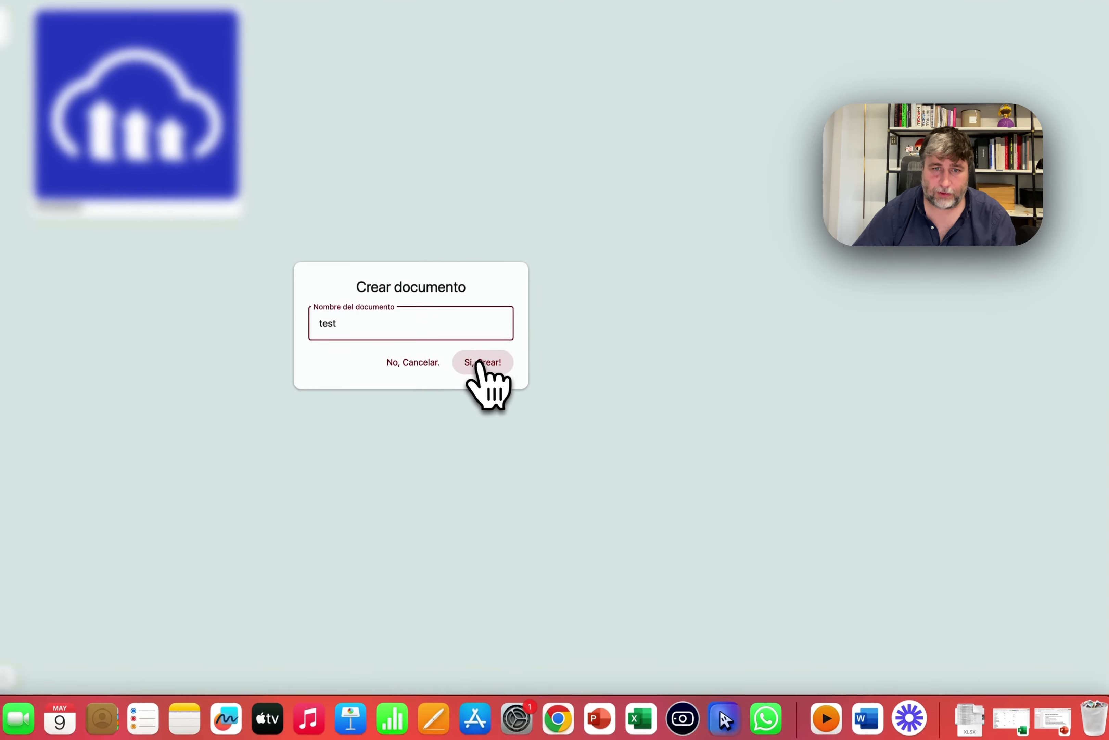
left_click(479, 364)
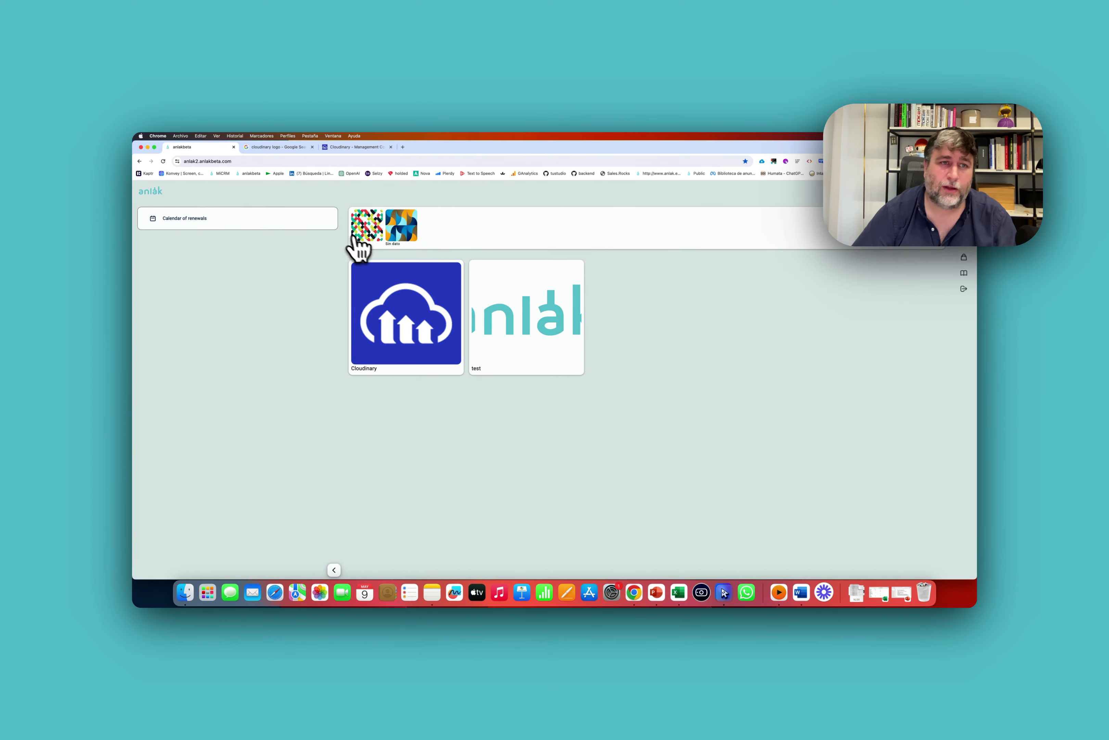
Filter the entries by App Core and by Sin dato to verify the category grouping.
left_click(382, 239)
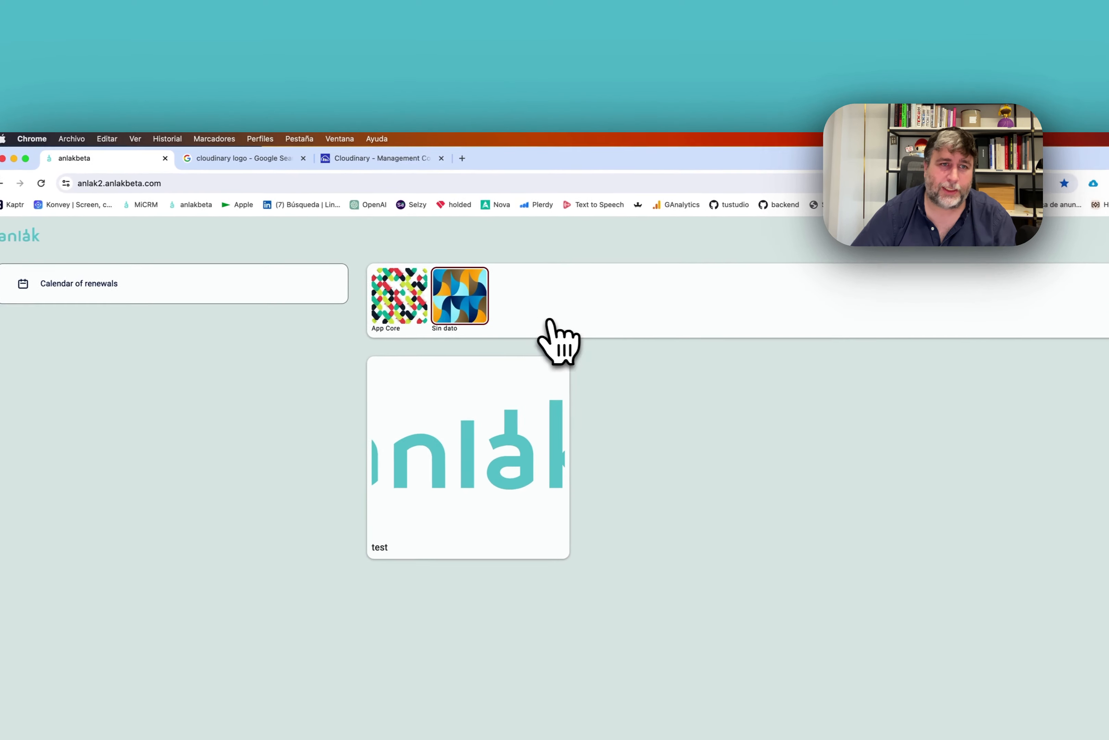
left_click(445, 311)
left_click(449, 325)
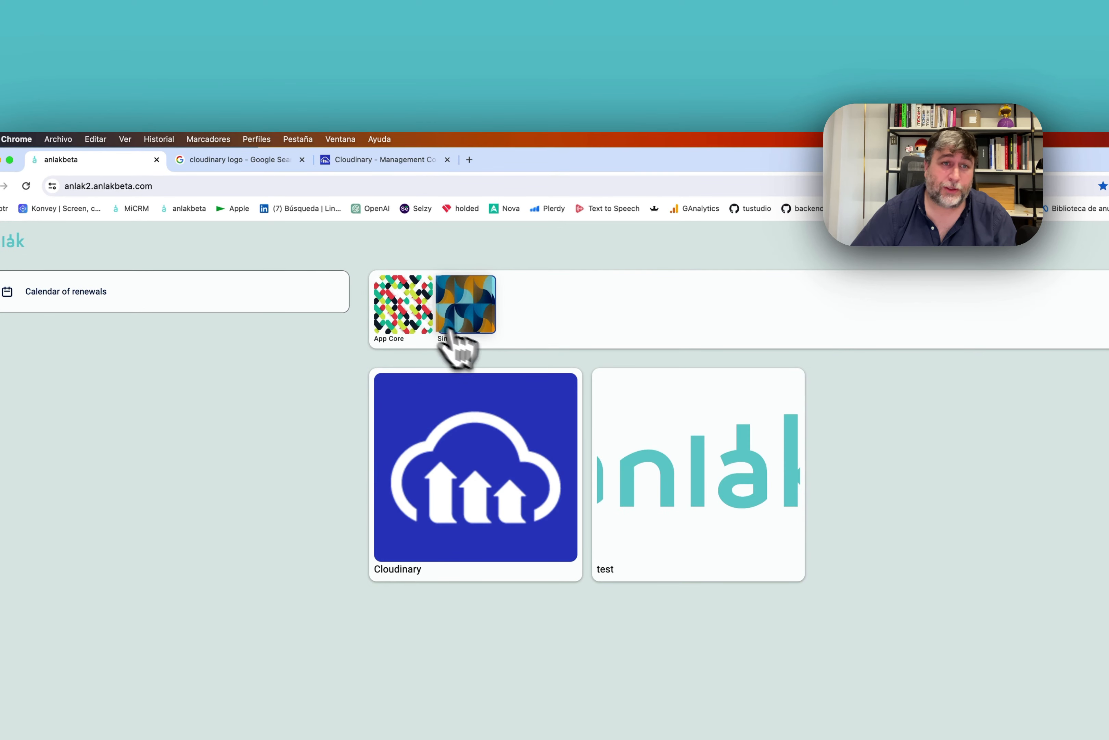
left_click(451, 320)
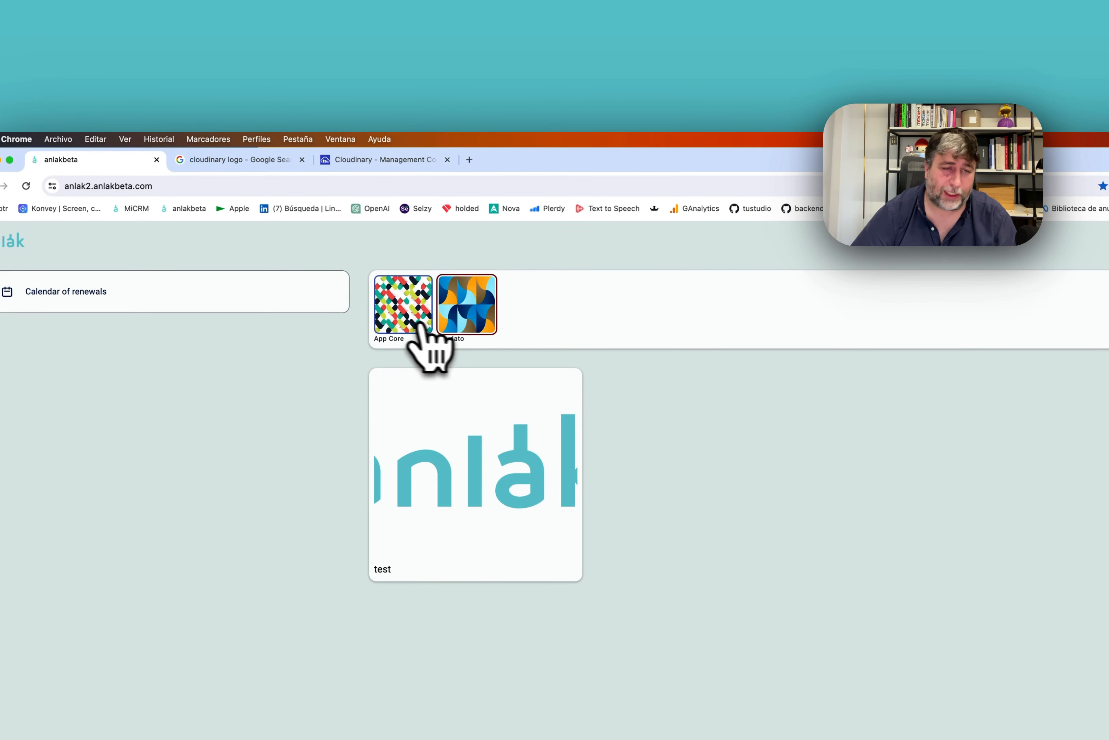
left_click(430, 316)
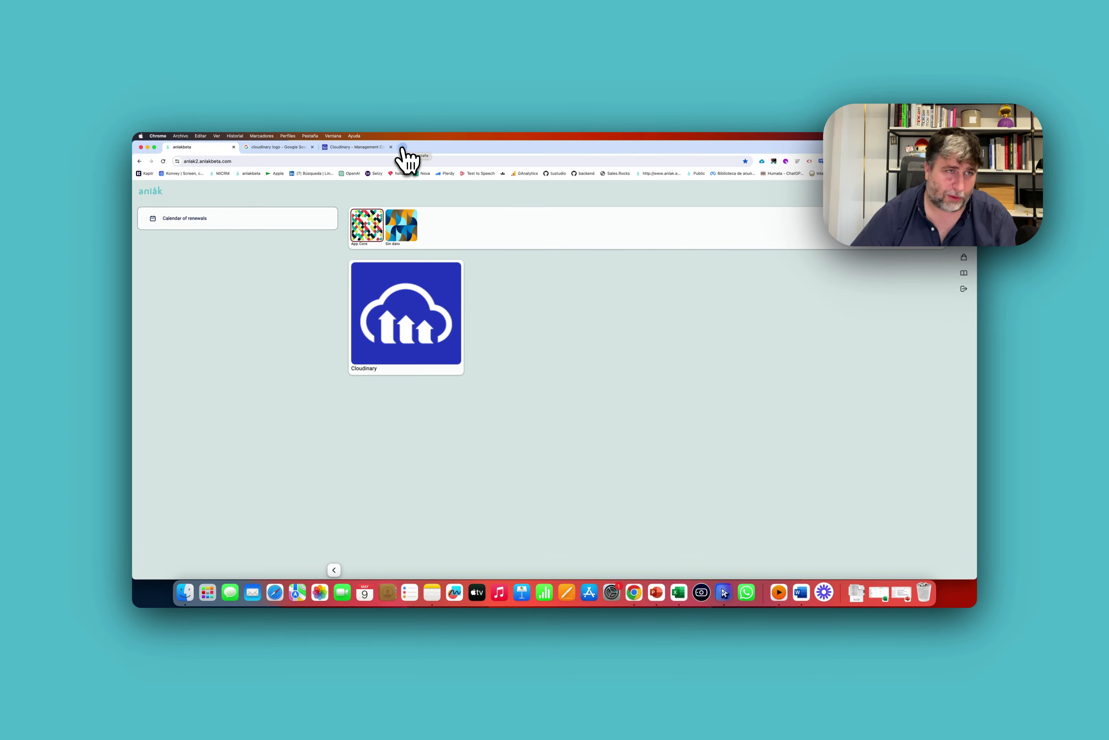
Export the main collection as a spreadsheet from the company settings page.
left_click(964, 258)
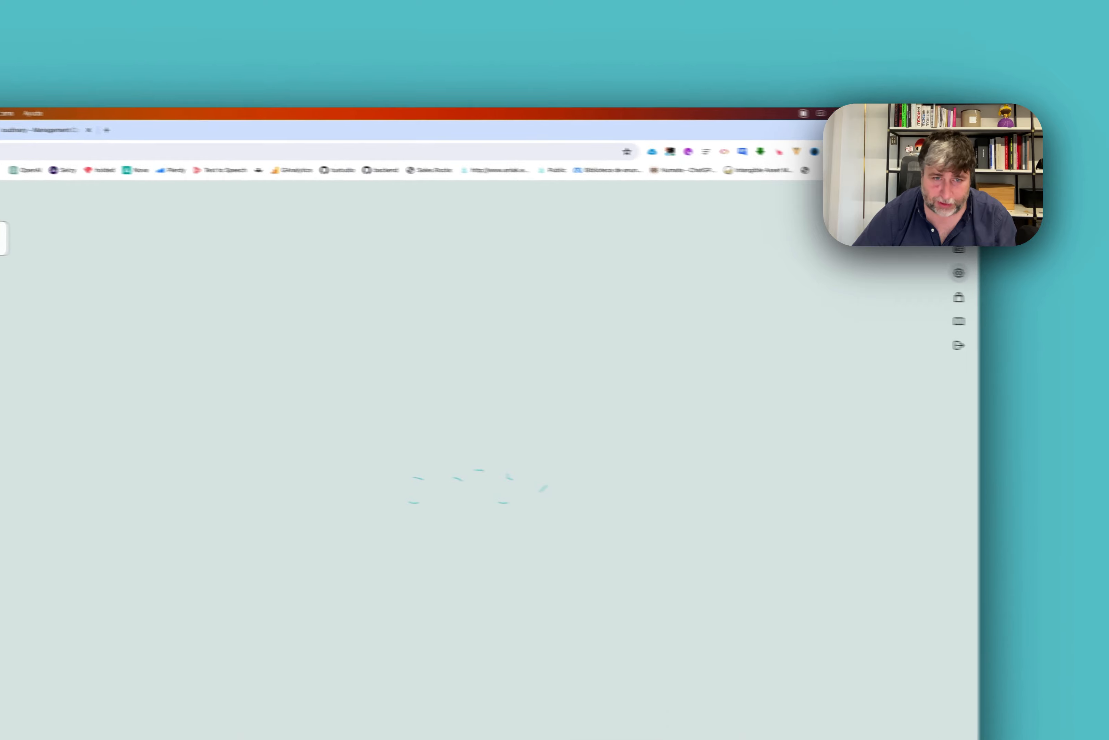
scroll(458, 458, "down", 5)
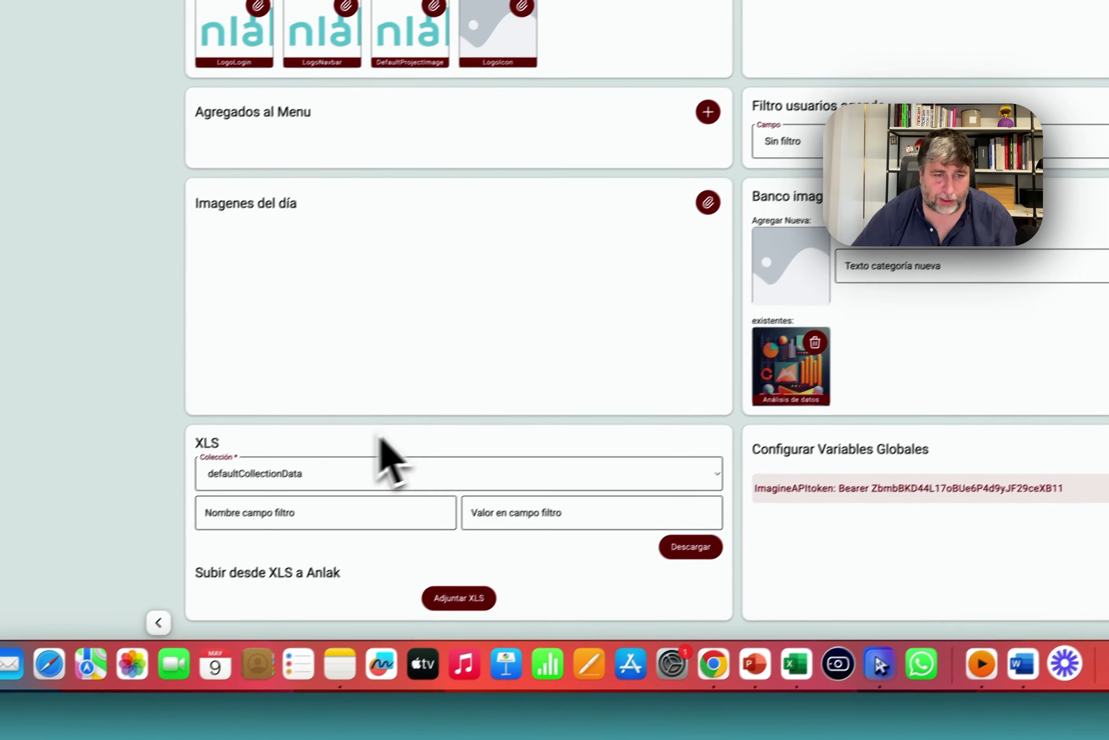
left_click(382, 470)
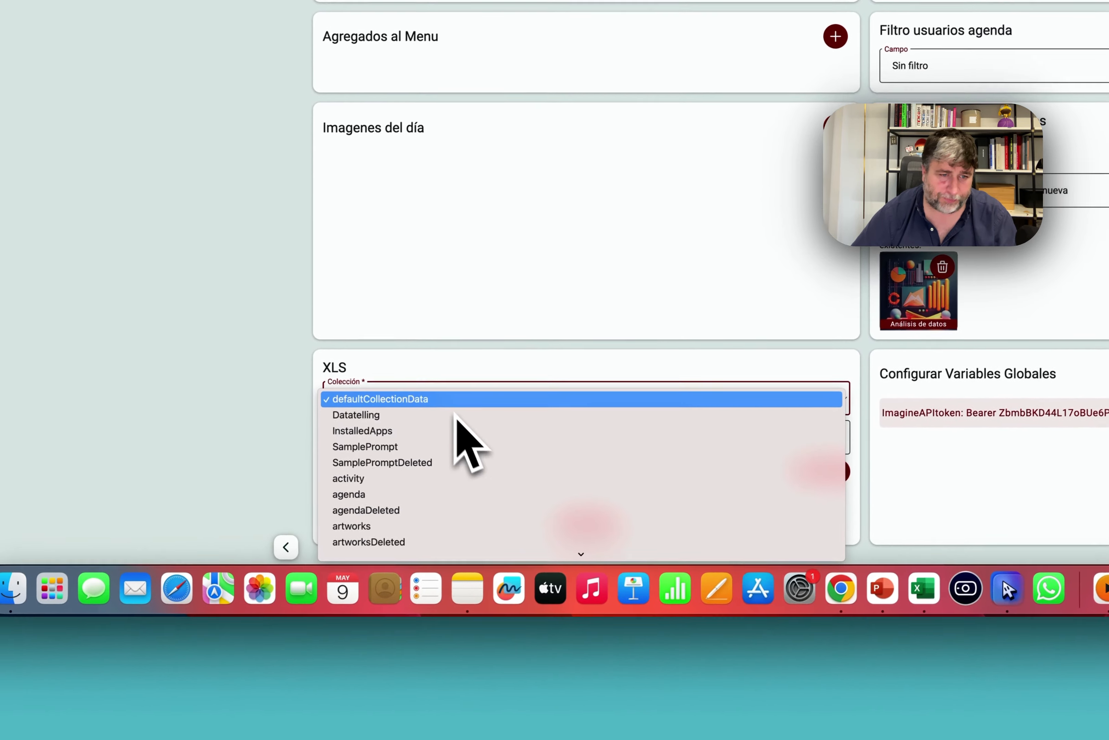
type("artworks")
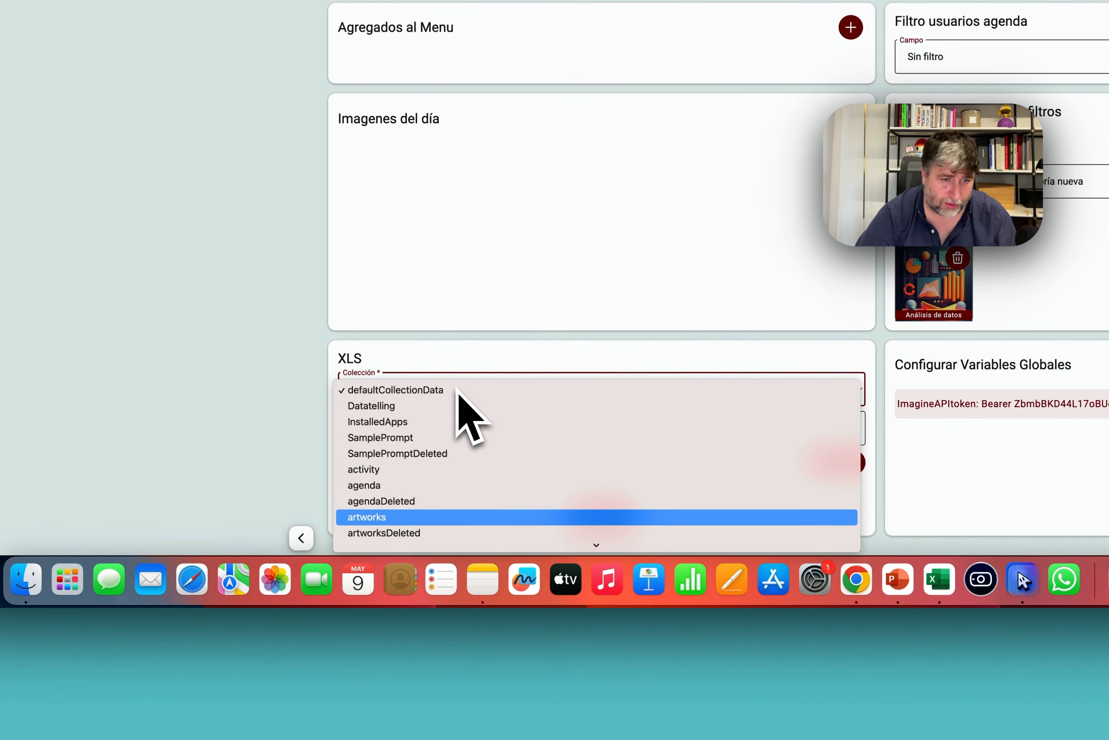
type("cu")
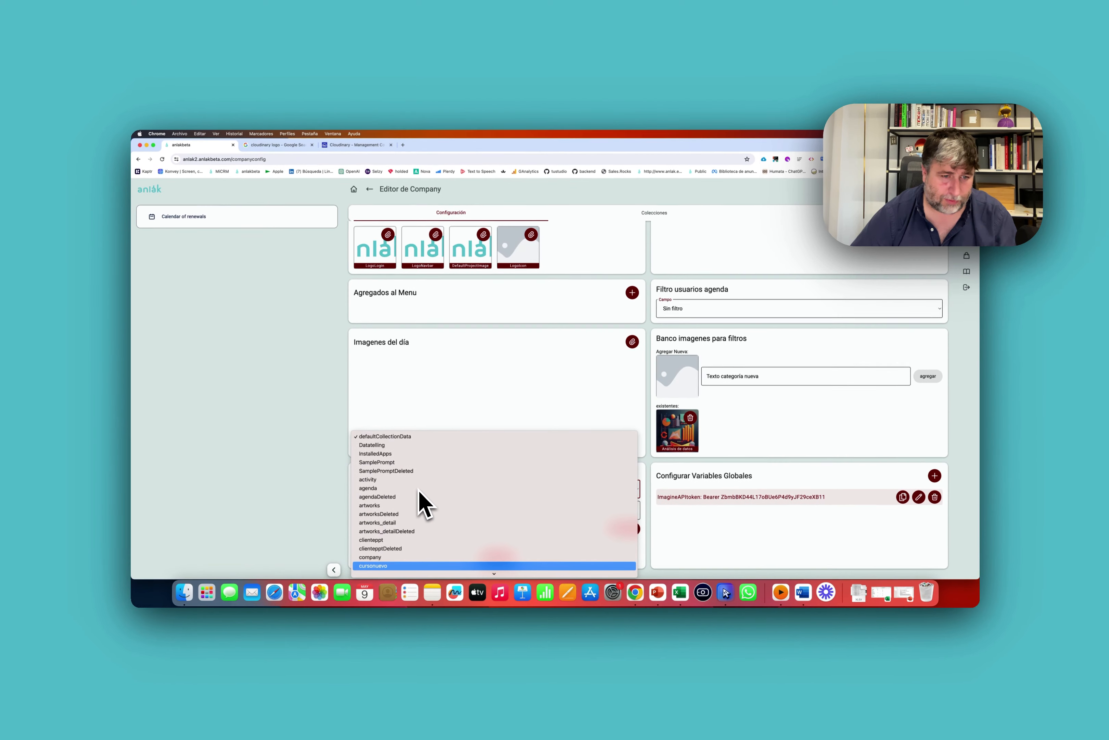
key("Down")
key("Down")
key("Down")
key("Down")
key("Down")
key("Down")
key("Down")
key("Down")
key("Down")
key("Down")
key("Down")
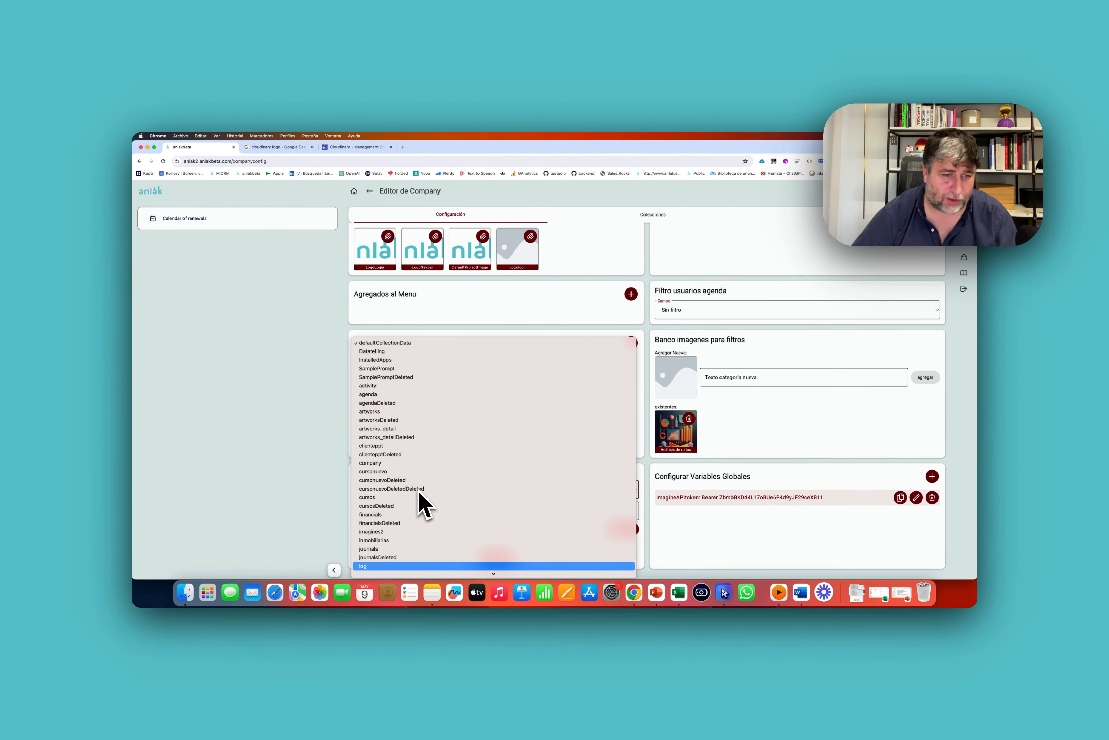
key("Down")
key("Down")
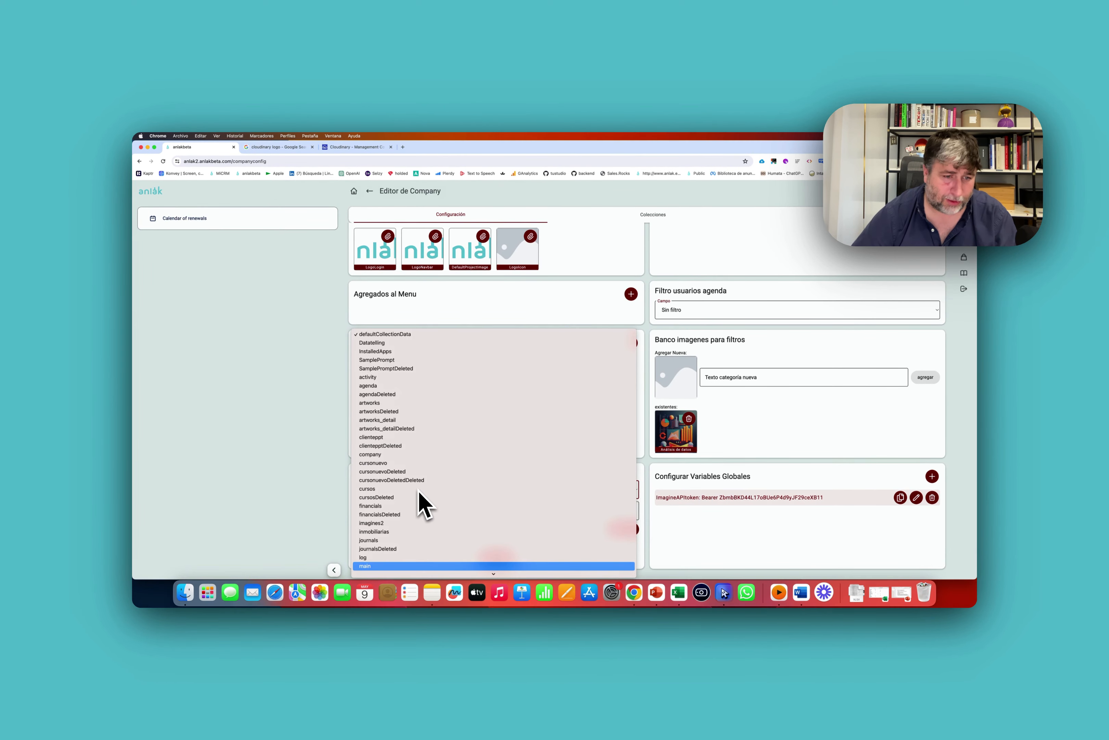
key("Return")
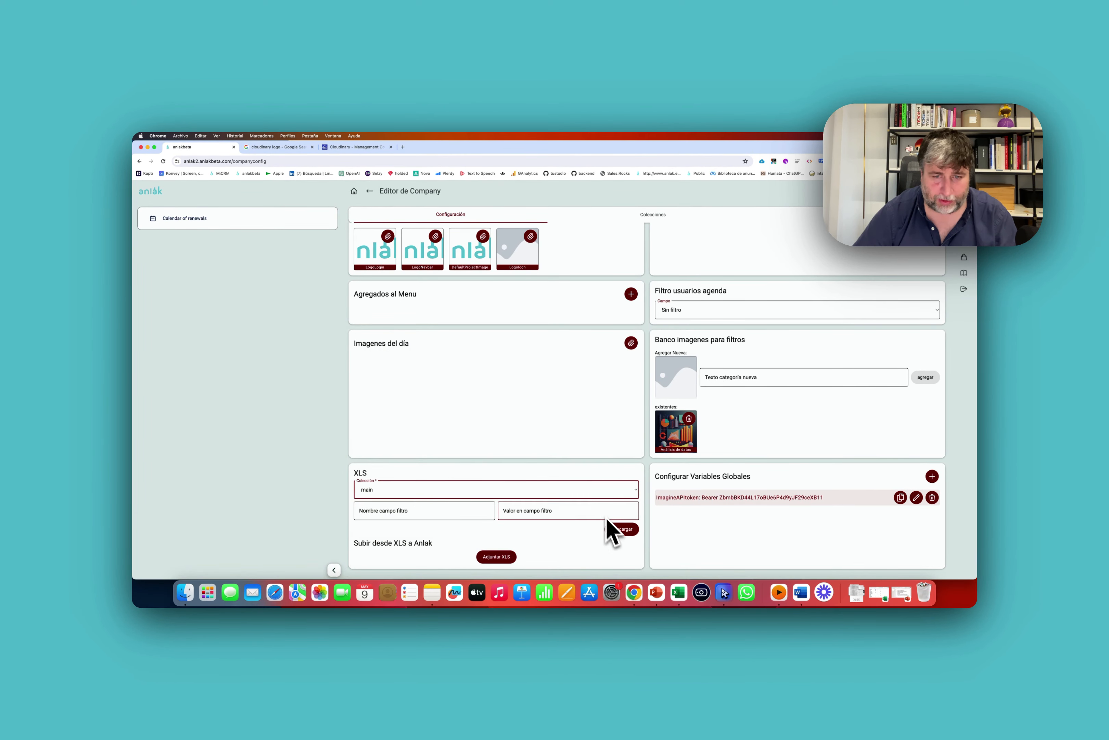
left_click(616, 529)
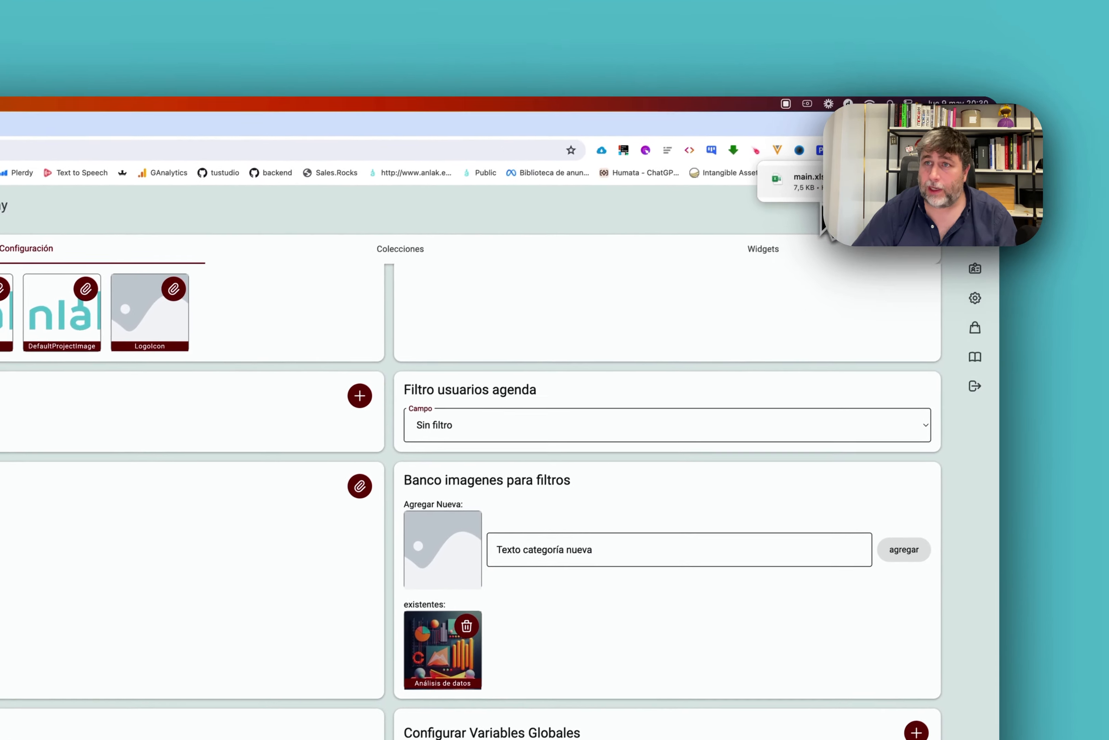
Open the downloaded main.xlsx in Excel and move its window aside to reveal the browser.
left_click(822, 191)
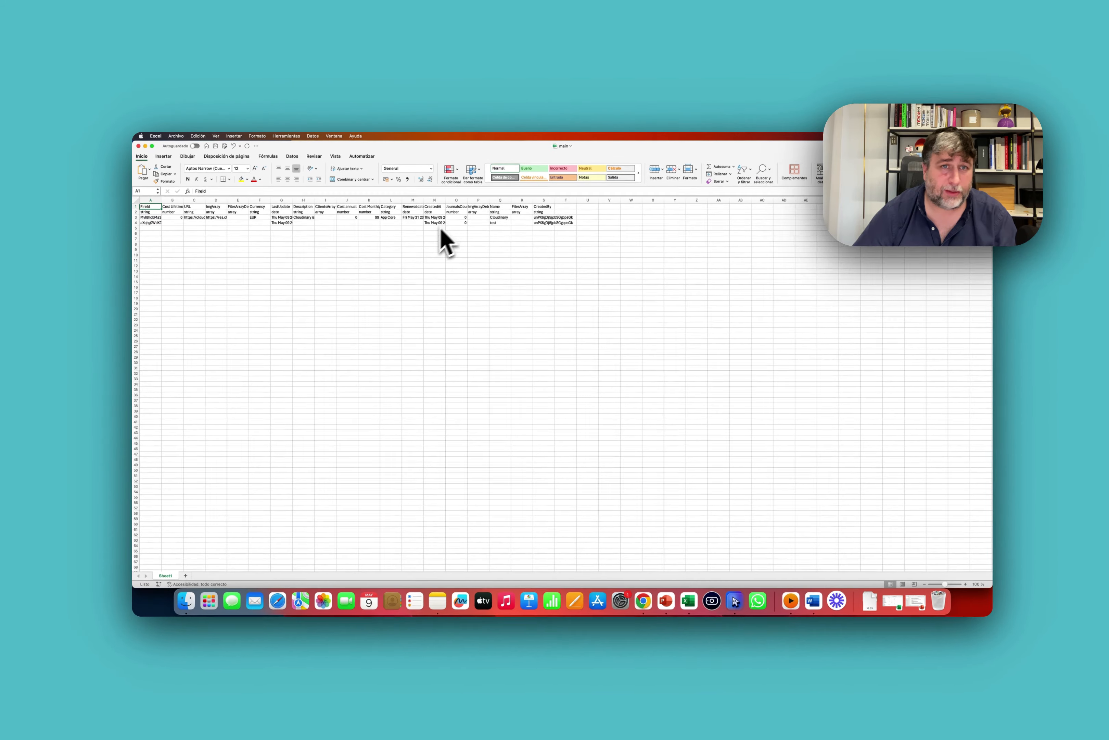
left_click(379, 305)
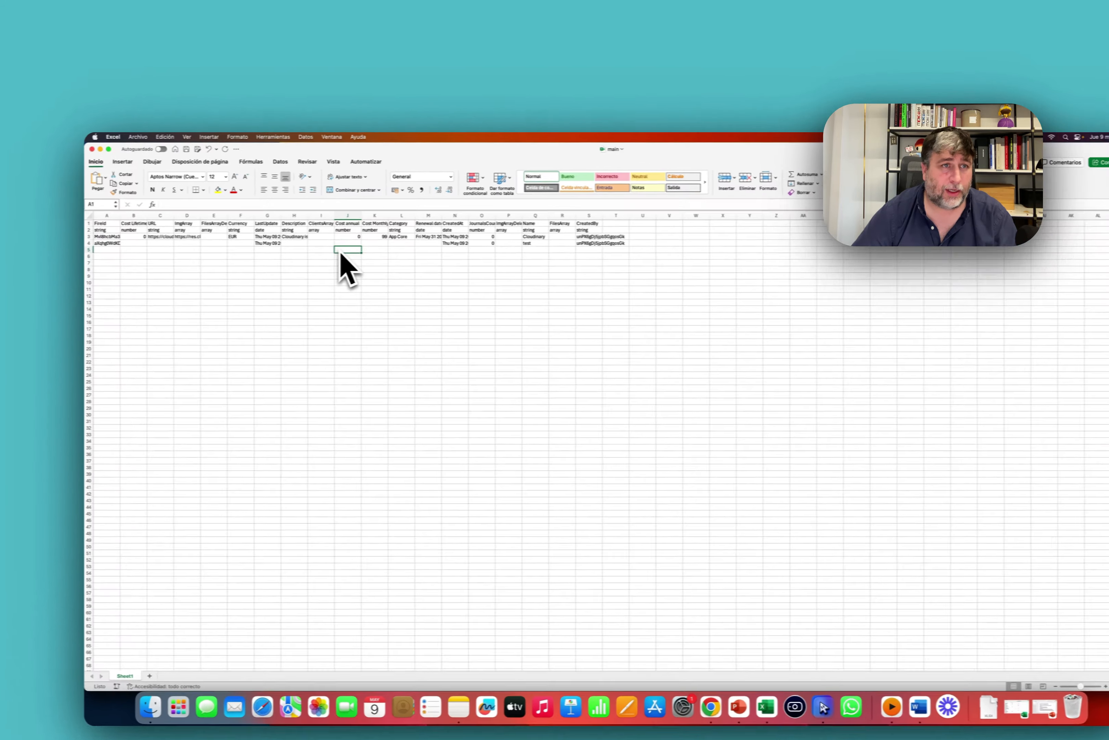
left_click_drag(406, 150, 594, 256)
Delete the test app record, then load the MiCRM workspace in a new tab.
left_click(200, 318)
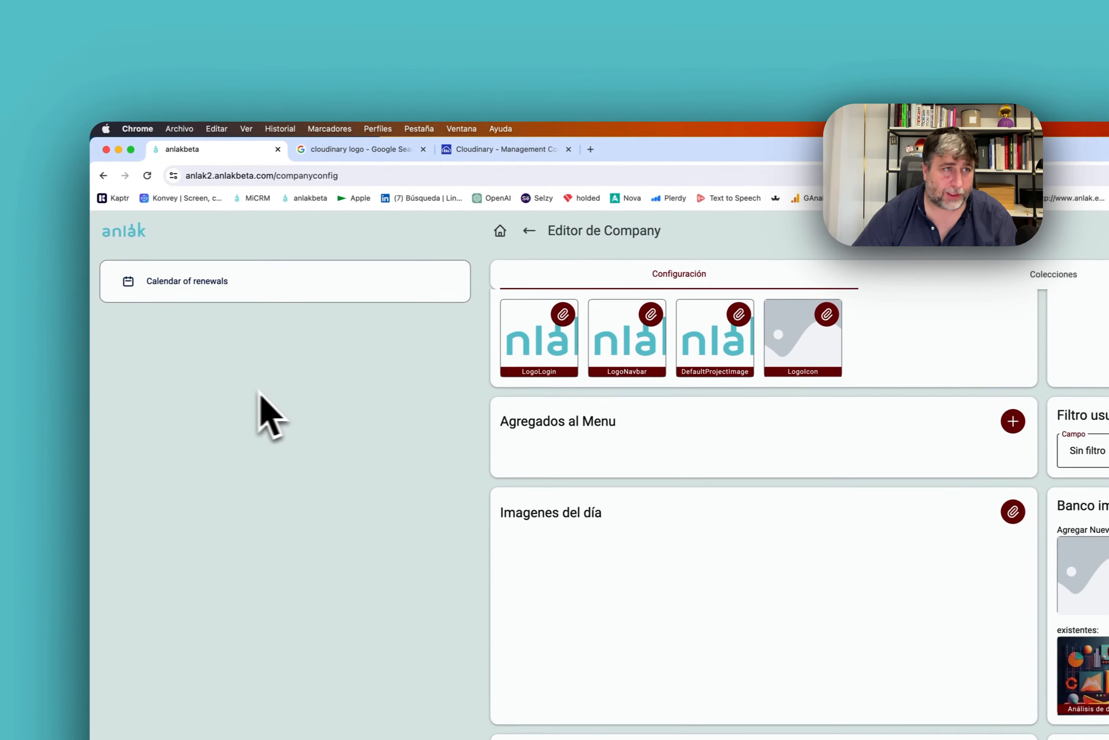
left_click(133, 231)
left_click(814, 479)
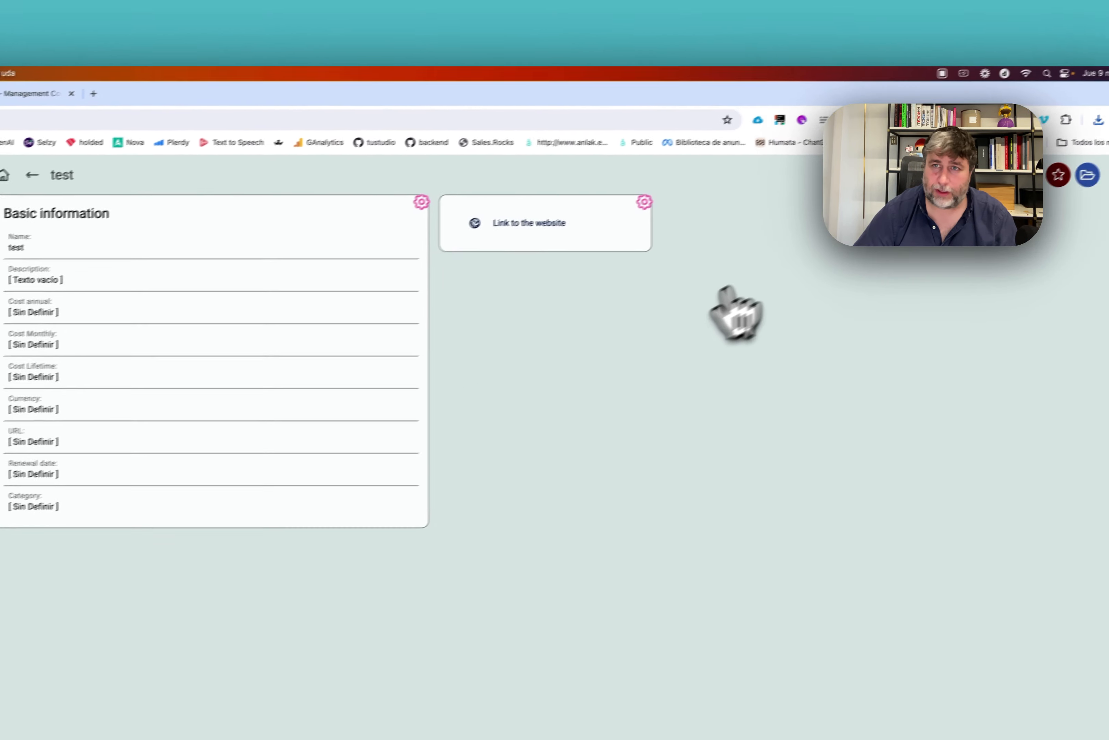
left_click(998, 171)
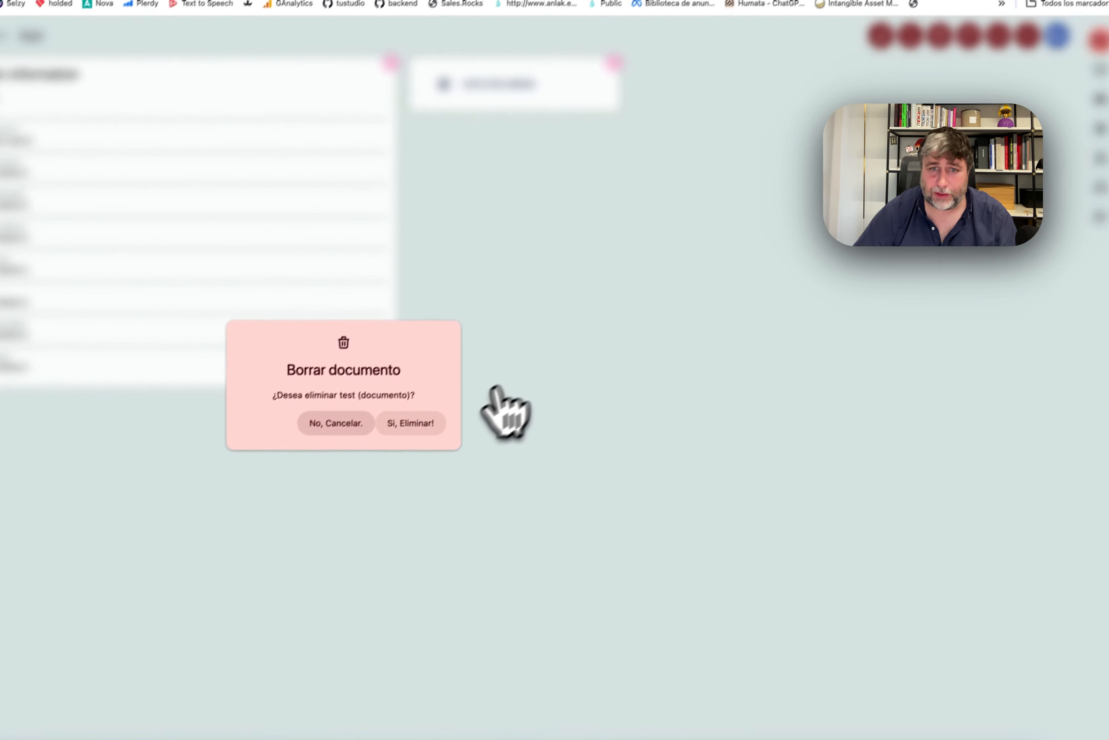
left_click(411, 423)
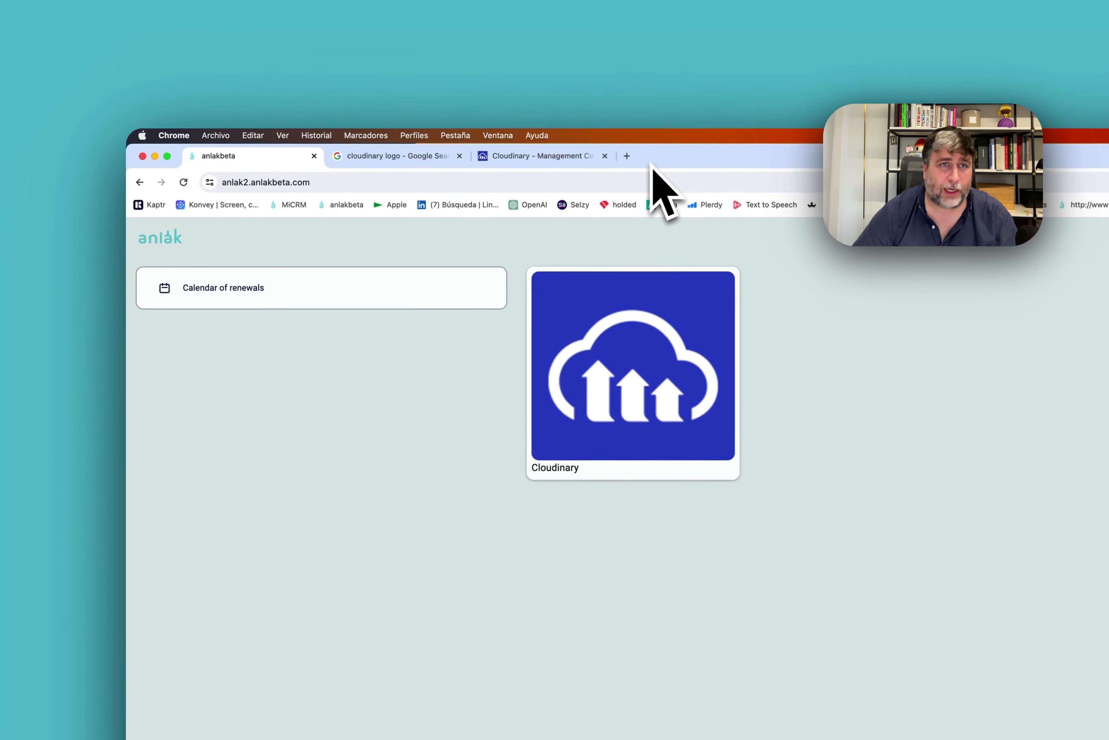
left_click(633, 160)
left_click(299, 208)
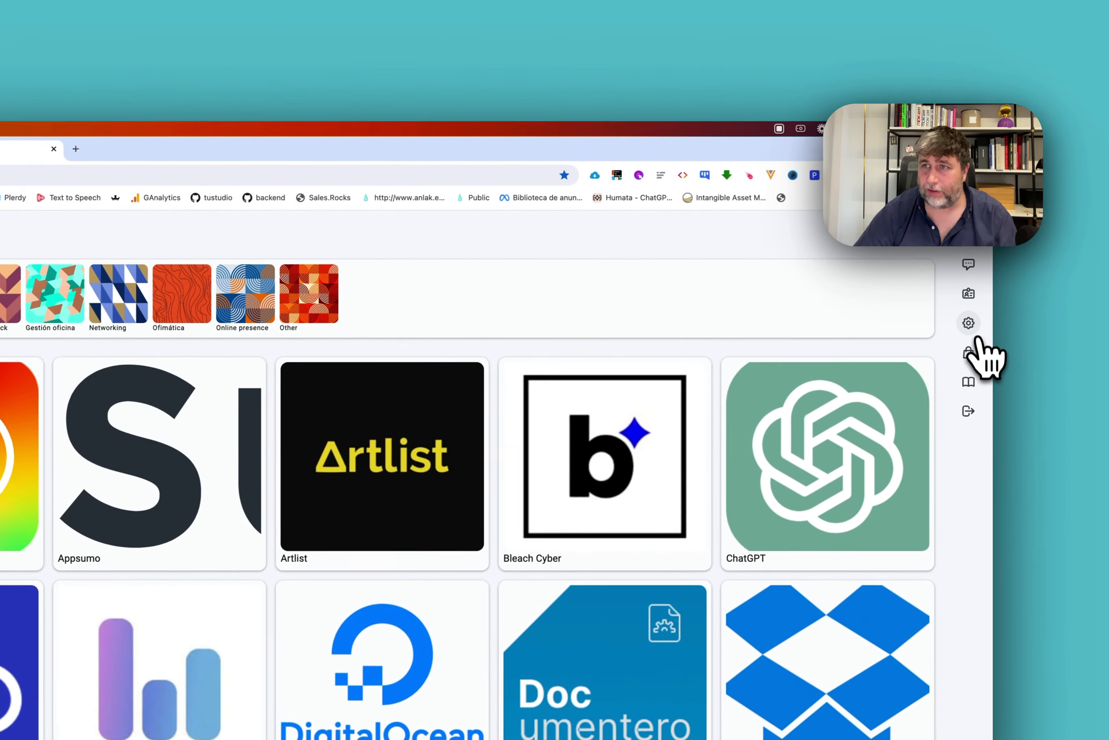
Export the CRM's app collection to an XLSX file from the settings page.
left_click(970, 323)
scroll(401, 456, "down", 5)
left_click(506, 451)
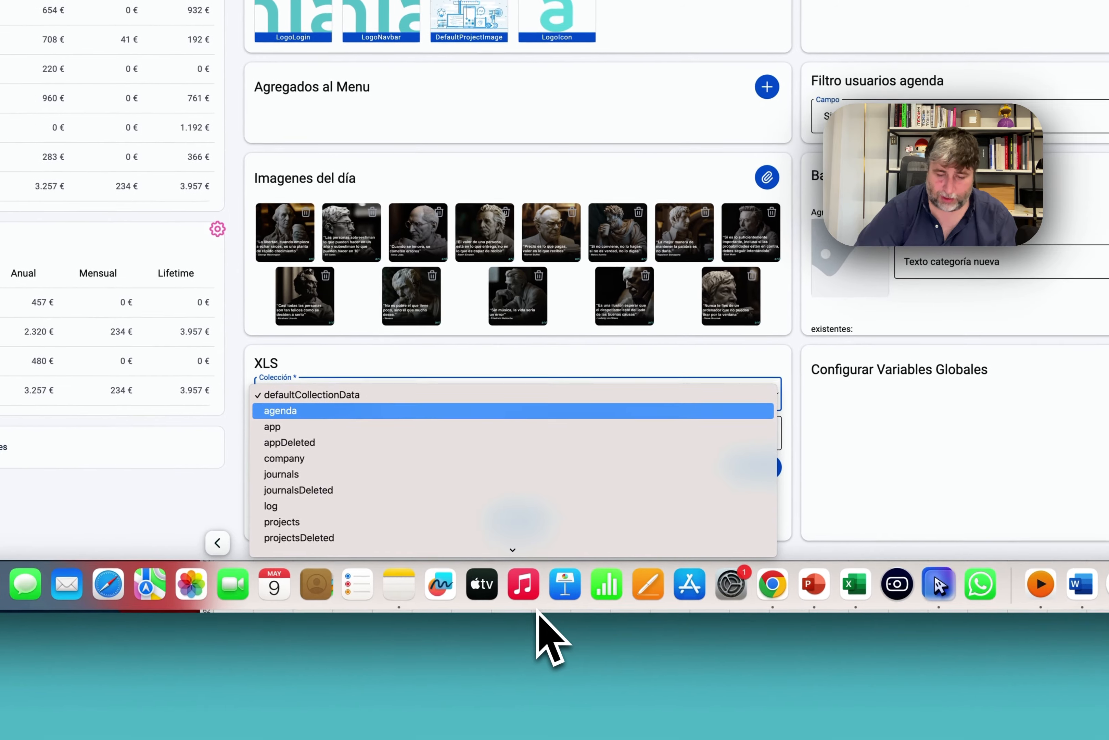
key("Down")
key("Return")
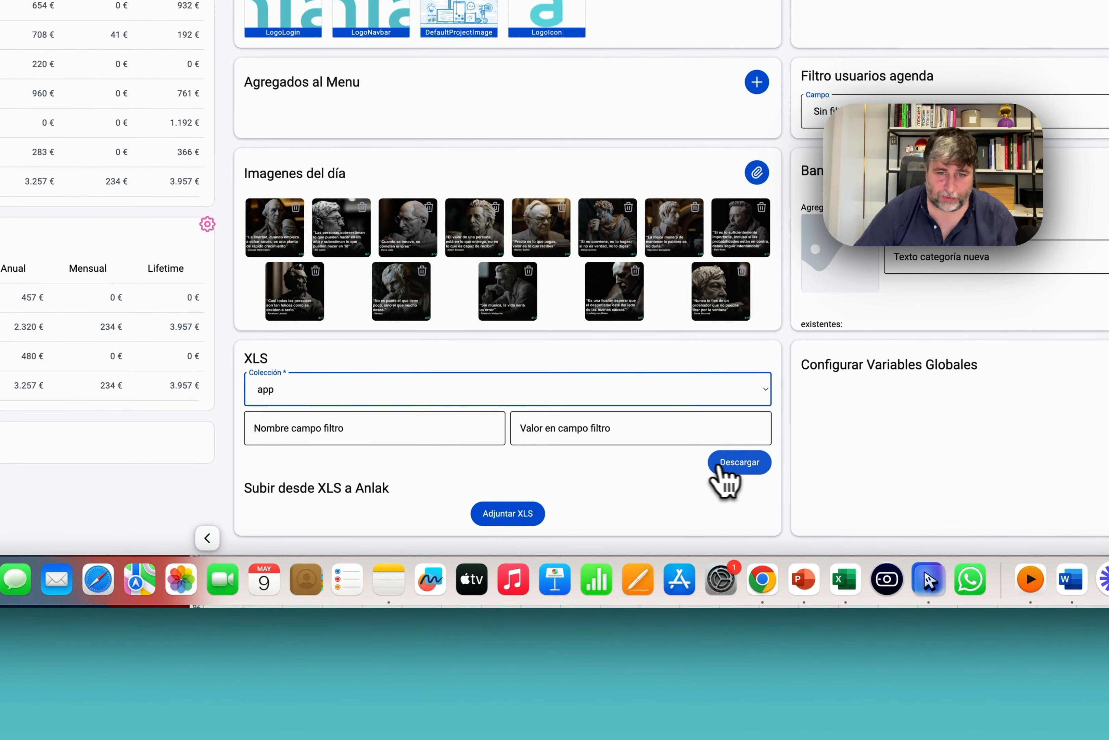
left_click(721, 470)
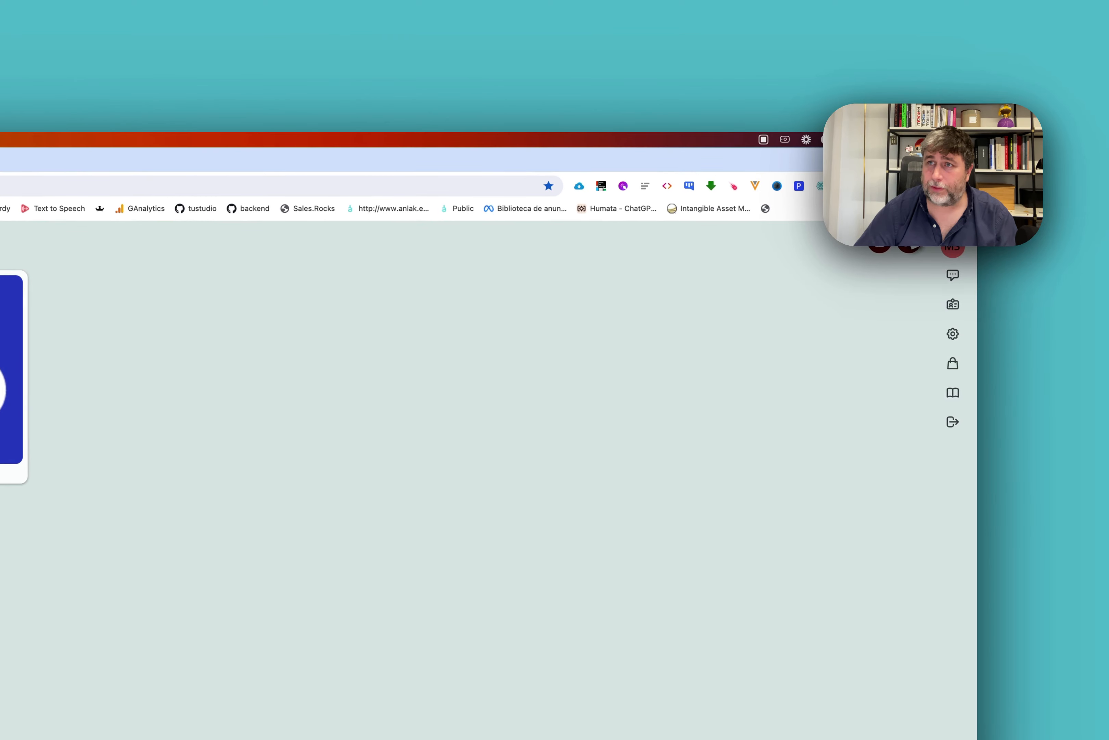
Show the browser's recent downloads list with the completed app (1).xlsx.
left_click(854, 209)
left_click(874, 232)
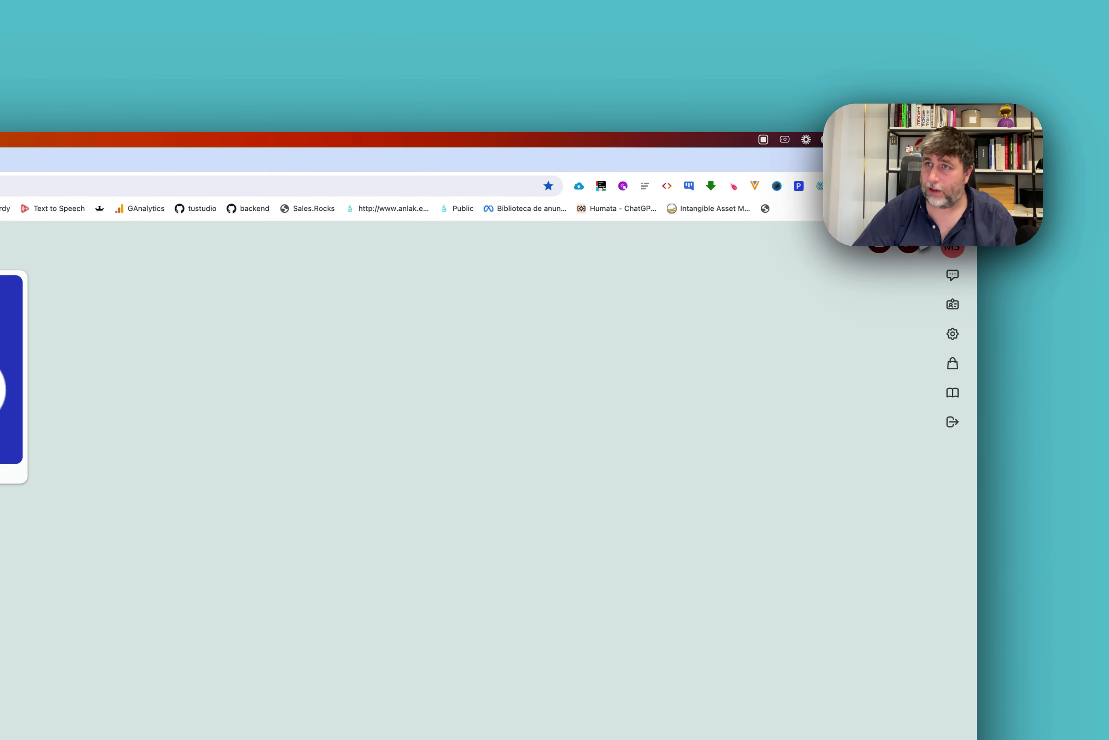
left_click(924, 186)
left_click(322, 312)
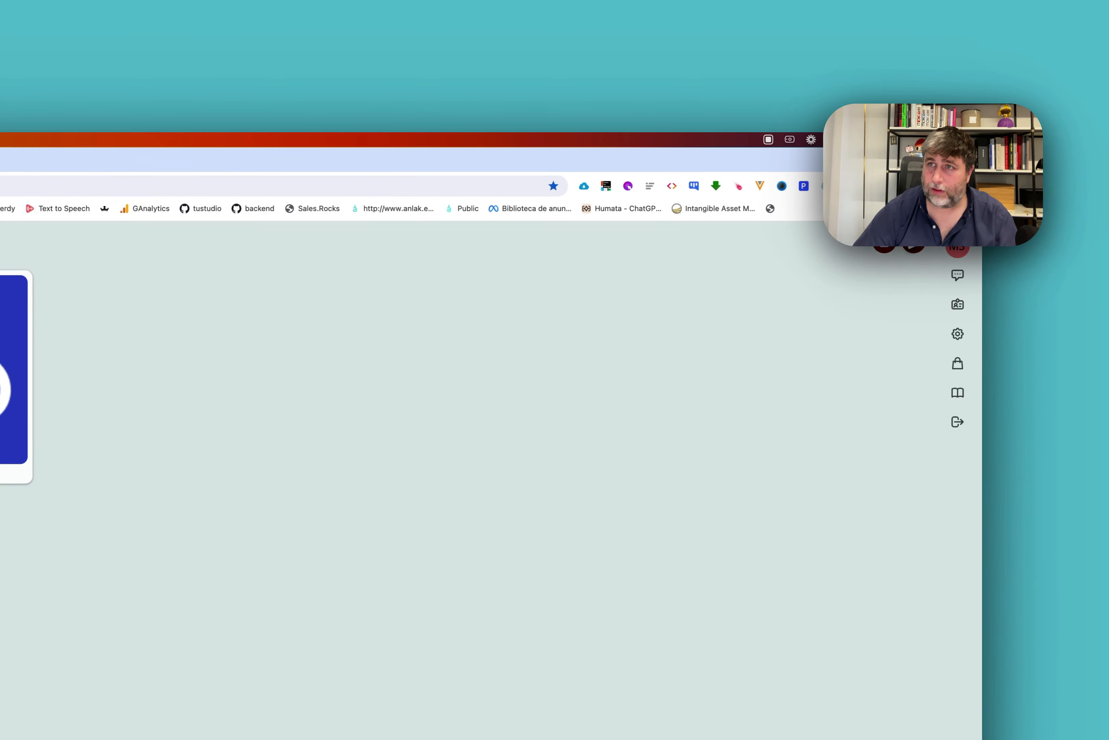
left_click(996, 186)
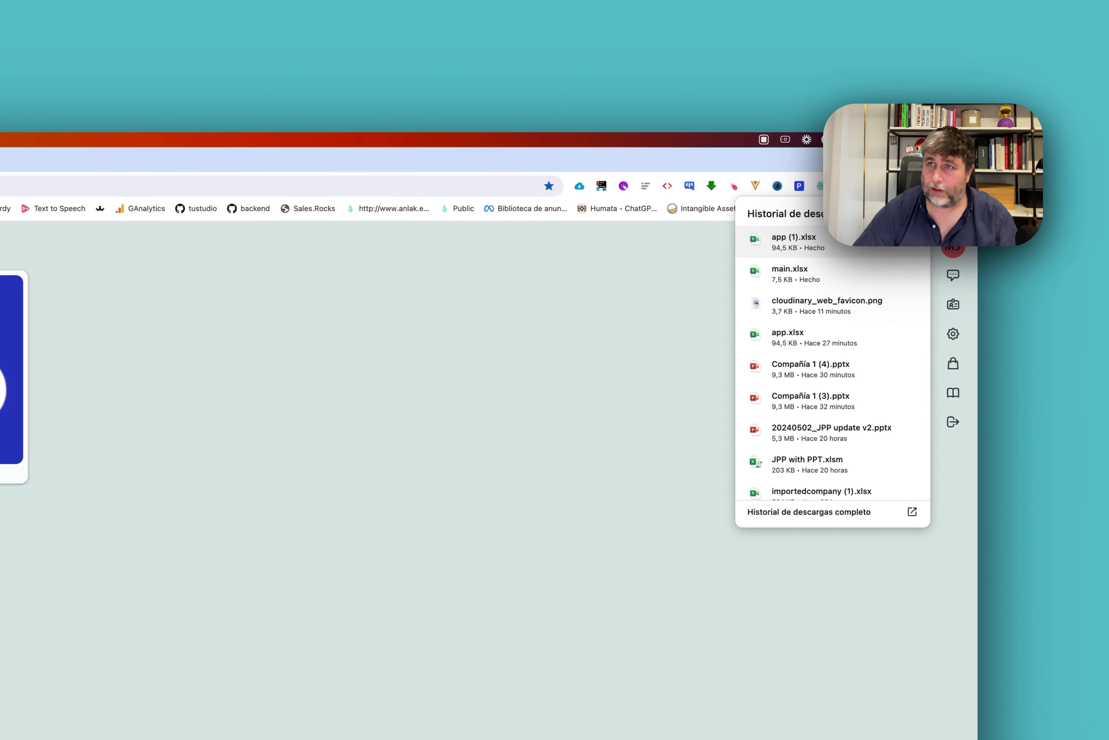
Open app (1).xlsx in Excel and copy its app table from B1 to AG55.
left_click(793, 271)
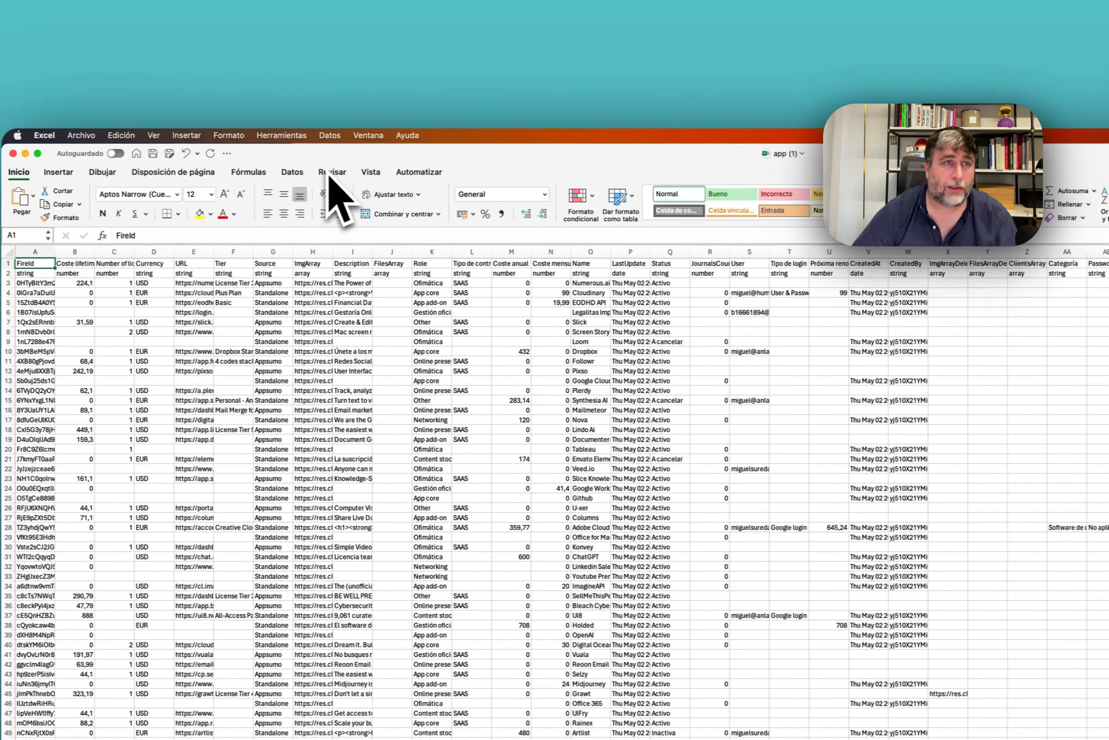
left_click_drag(328, 170, 984, 209)
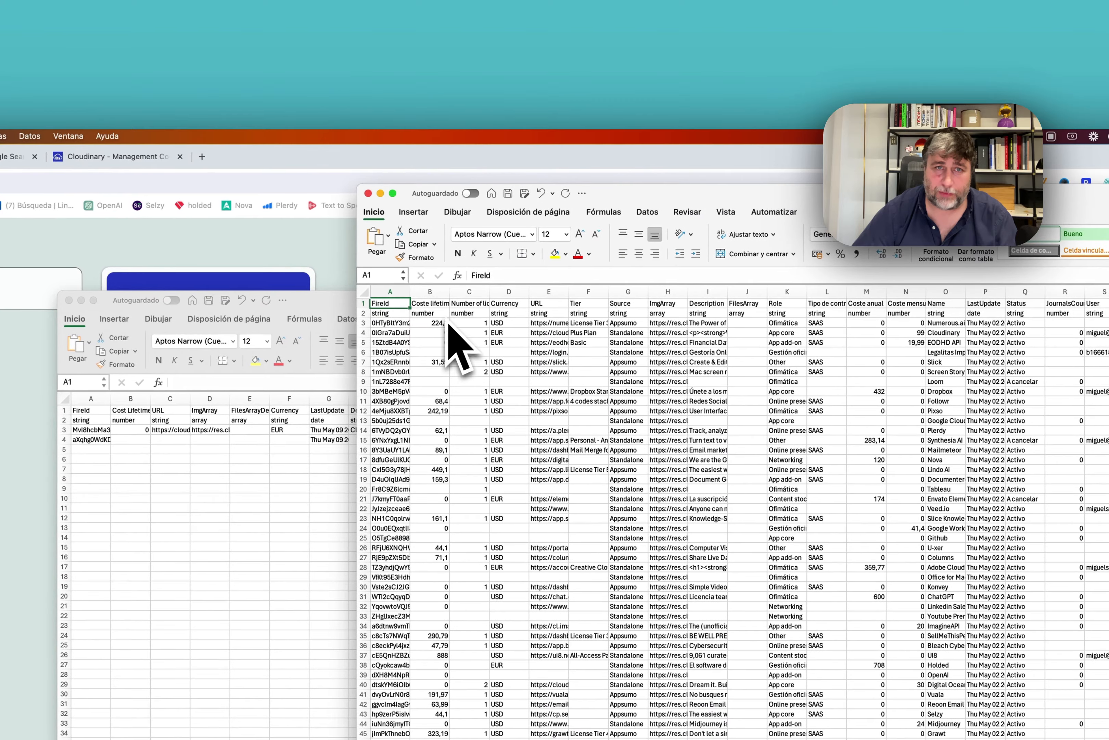
left_click_drag(487, 419, 501, 739)
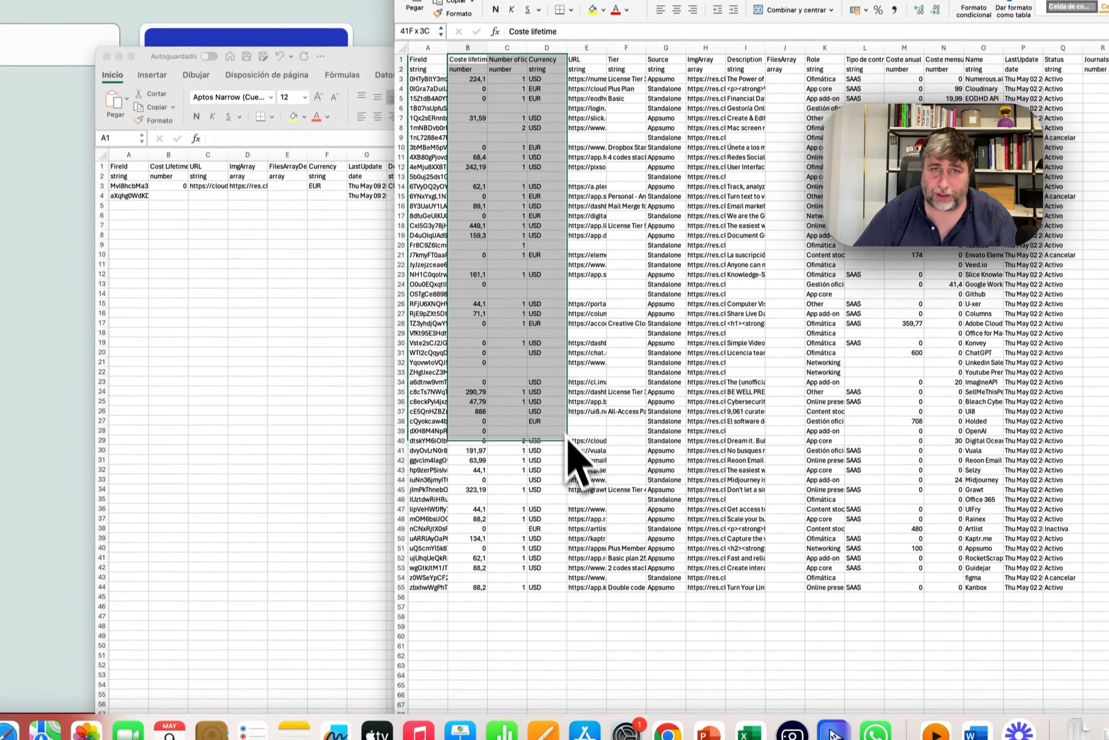
left_click_drag(551, 520, 650, 275)
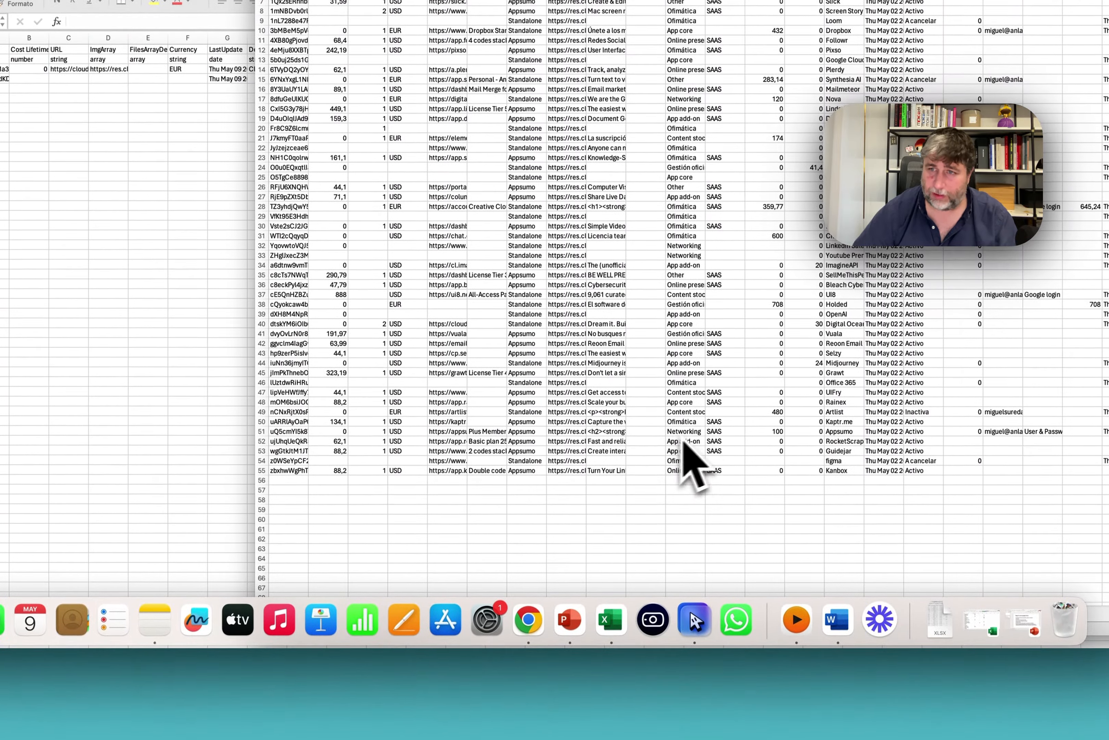
key("super+shift+Right")
key("super+shift+Down")
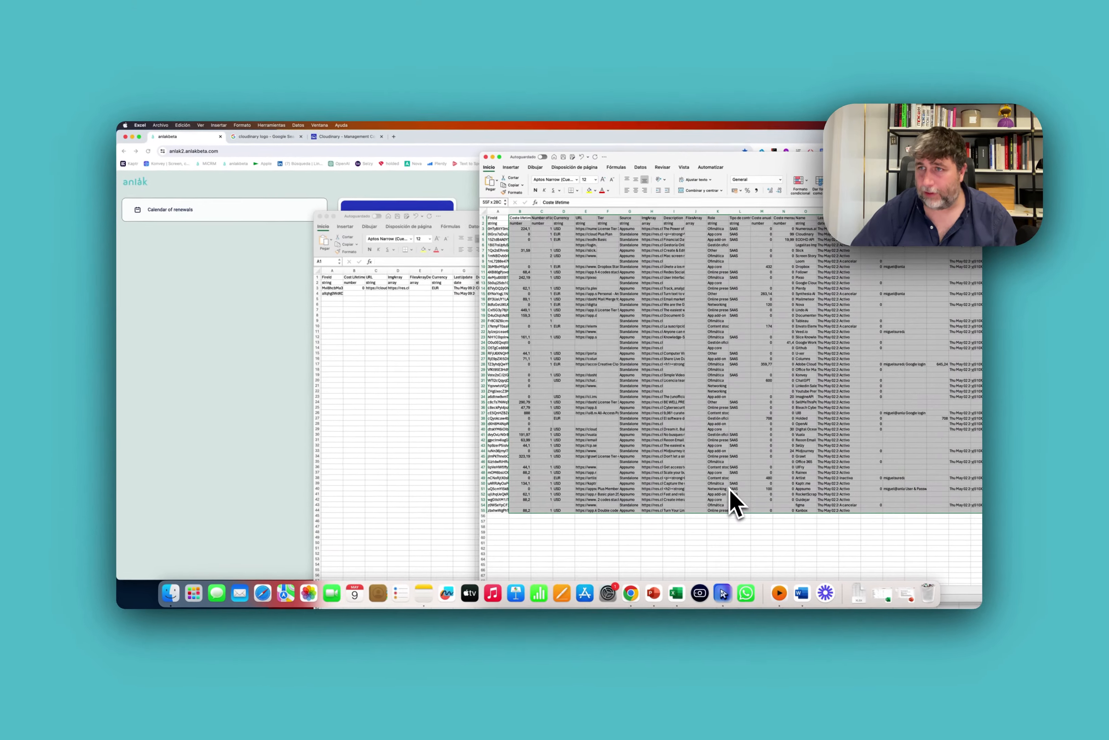
key("super+c")
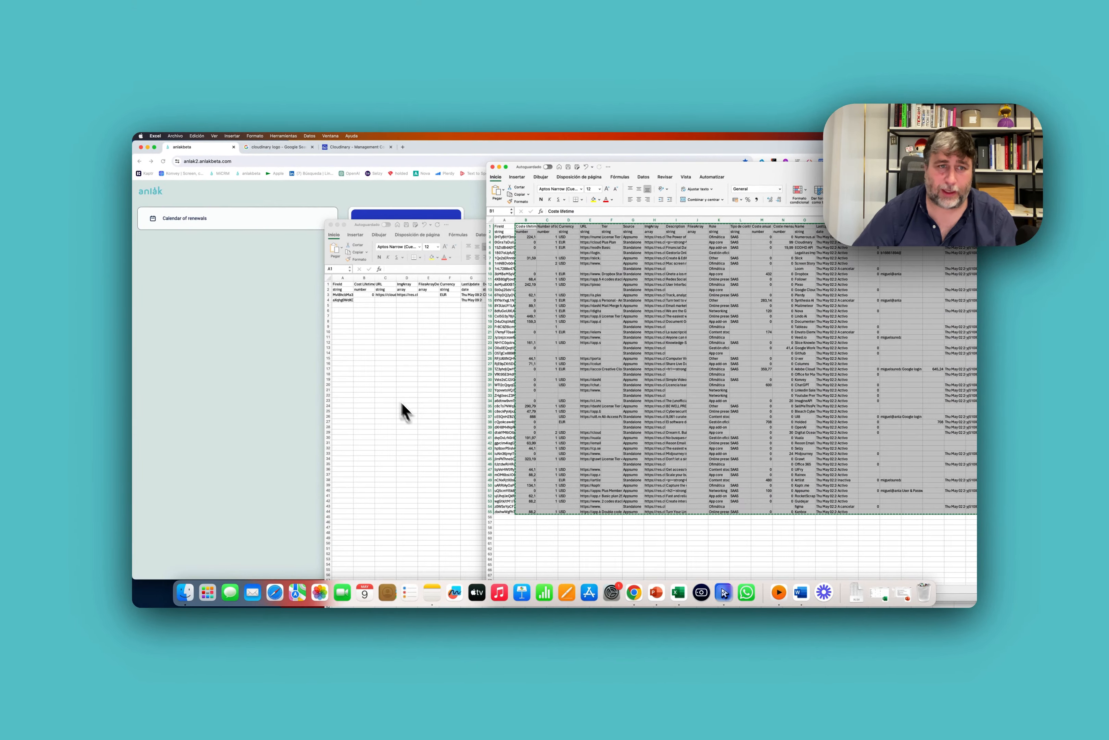
Paste the app table into the main sheet, then move it so it starts at F7.
left_click(402, 404)
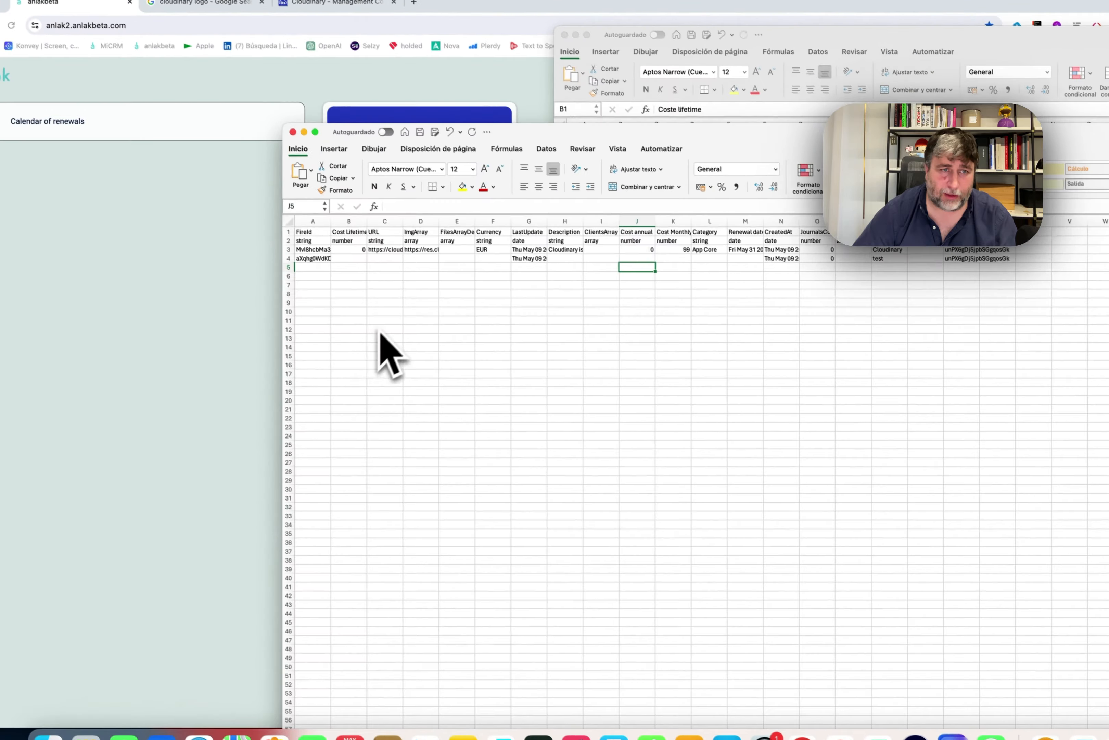
left_click(385, 321)
key("super+v")
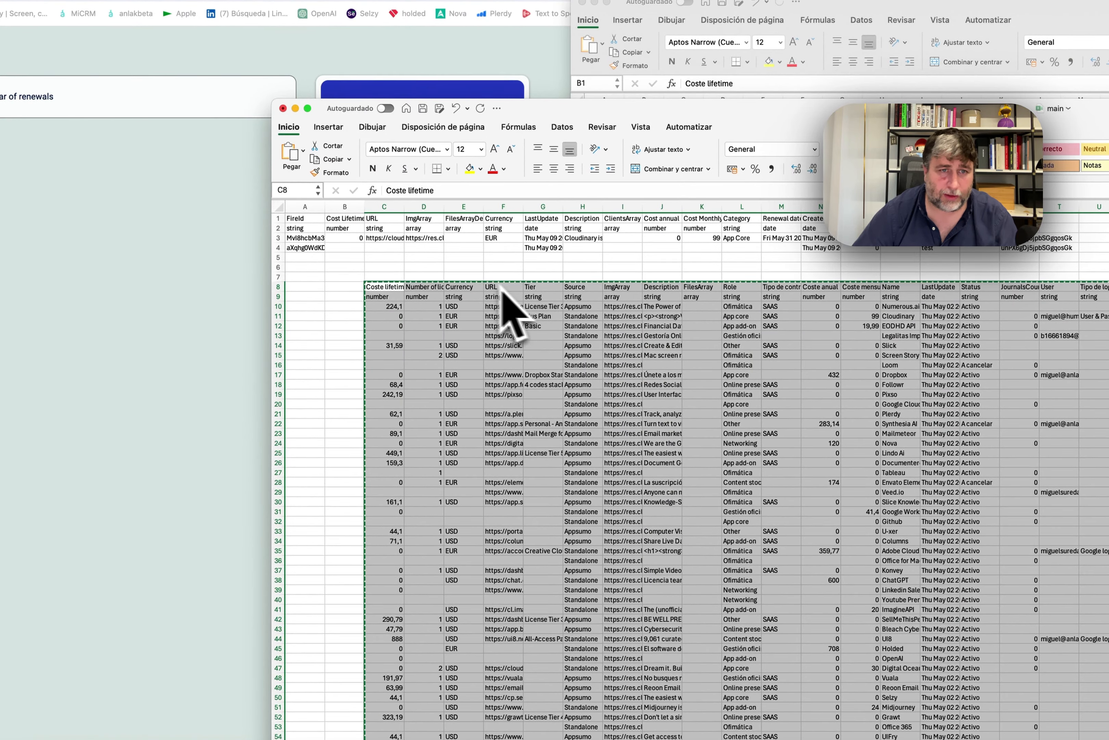
left_click(506, 278)
key("super+v")
Move the URL column (I7:I61) under main's URL heading, starting at C7.
left_click(616, 277)
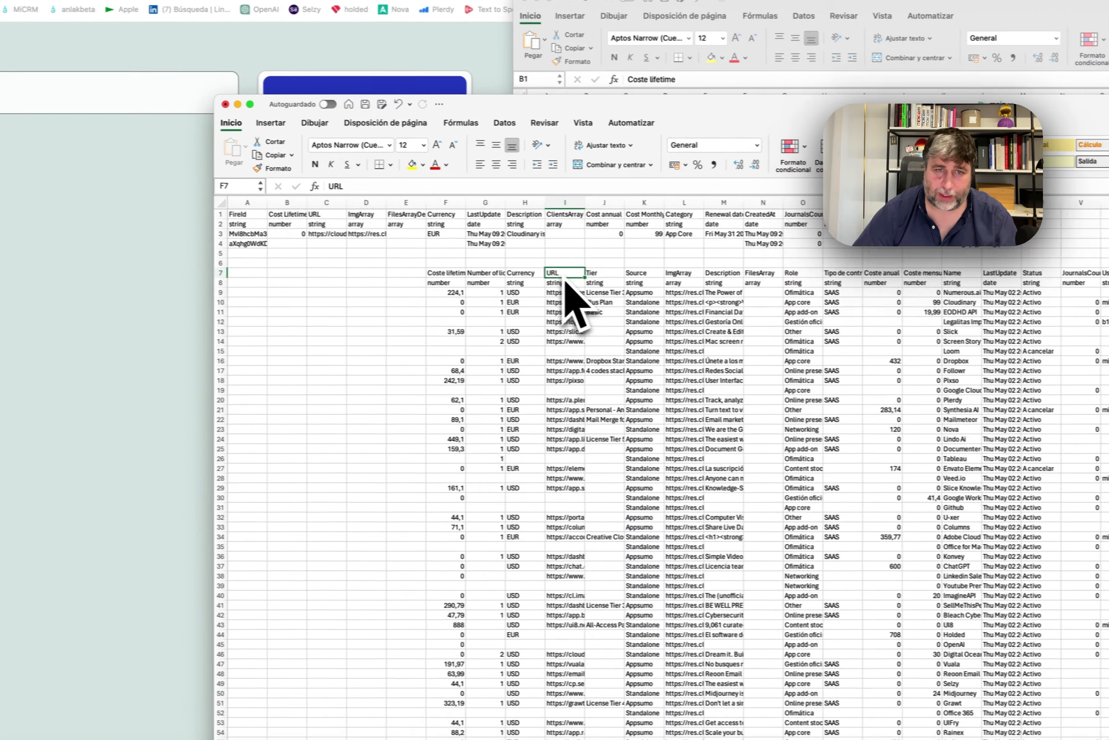
scroll(625, 501, "down", 10)
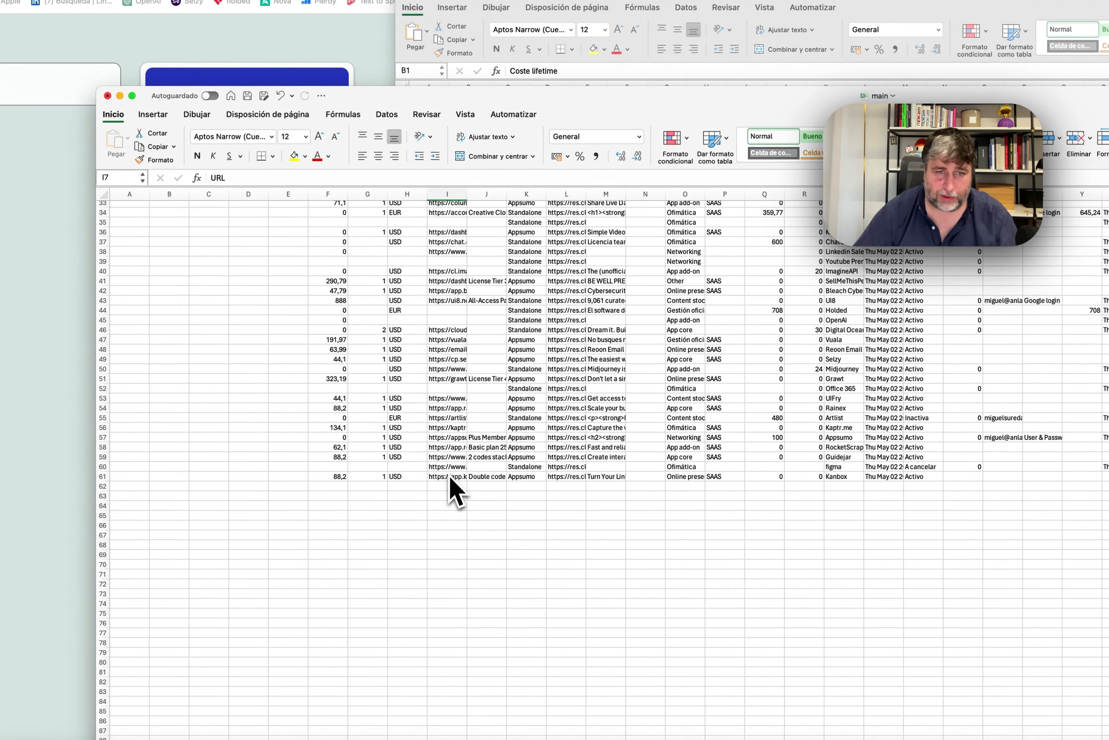
left_click(451, 477, "shift")
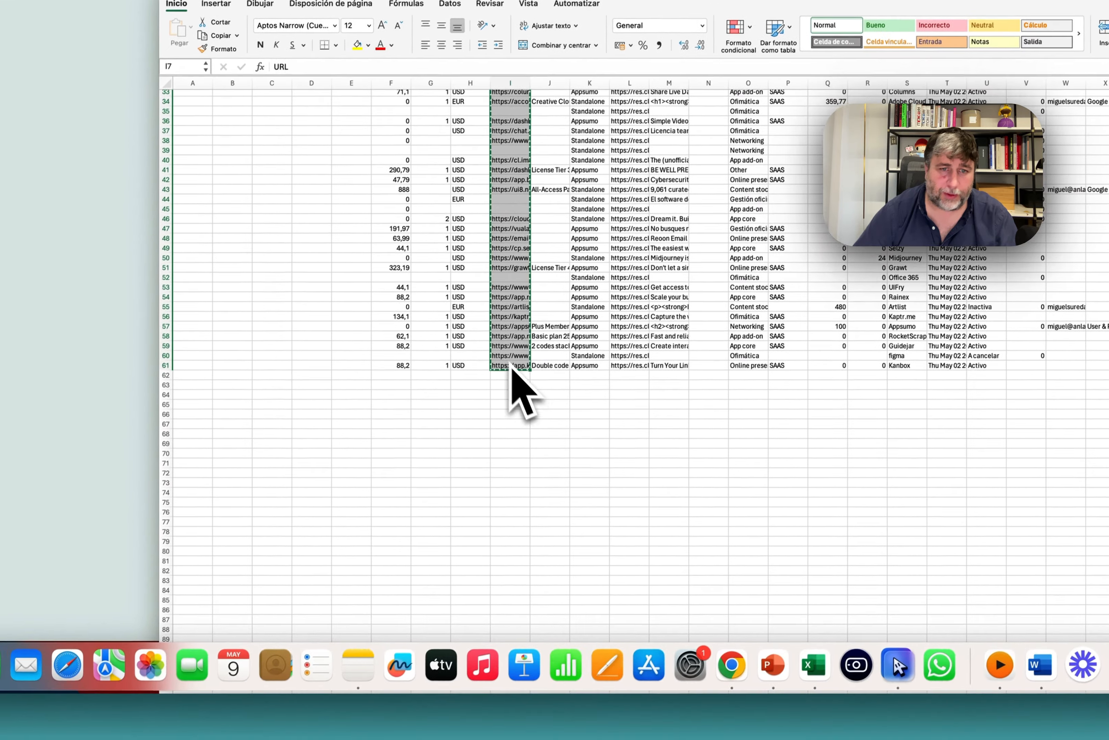
key("super+x")
scroll(451, 477, "up", 10)
left_click(209, 264)
key("super+v")
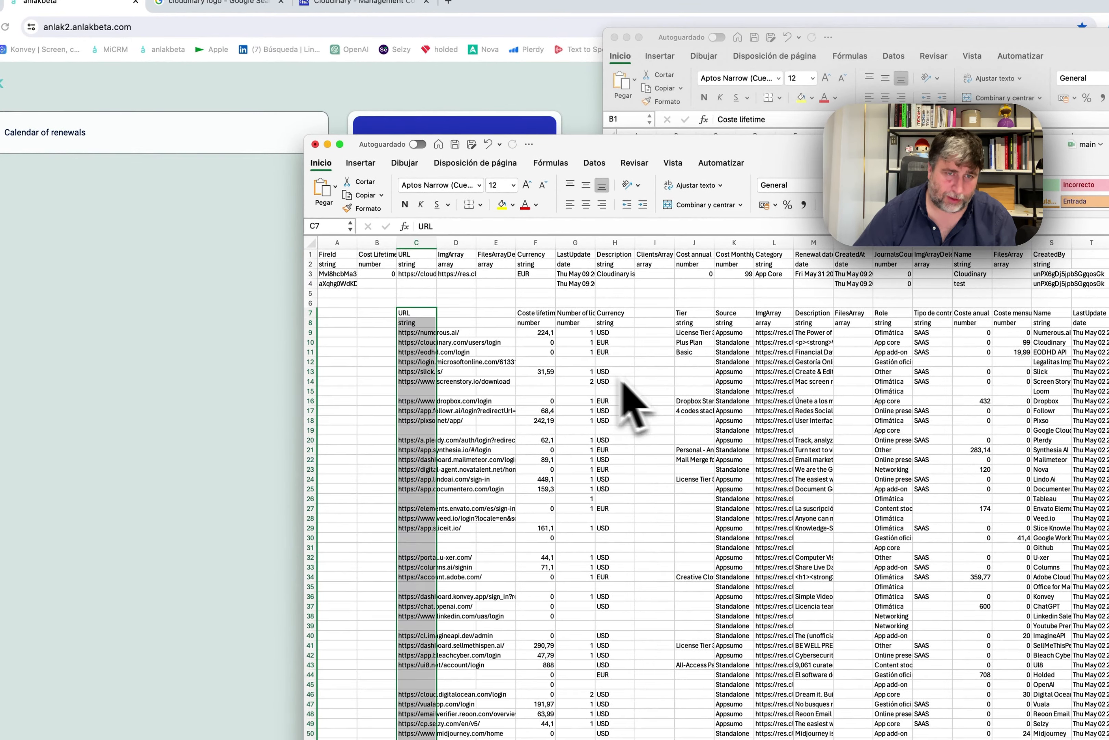
Clear the Number of licenses values in column G.
left_click(546, 314)
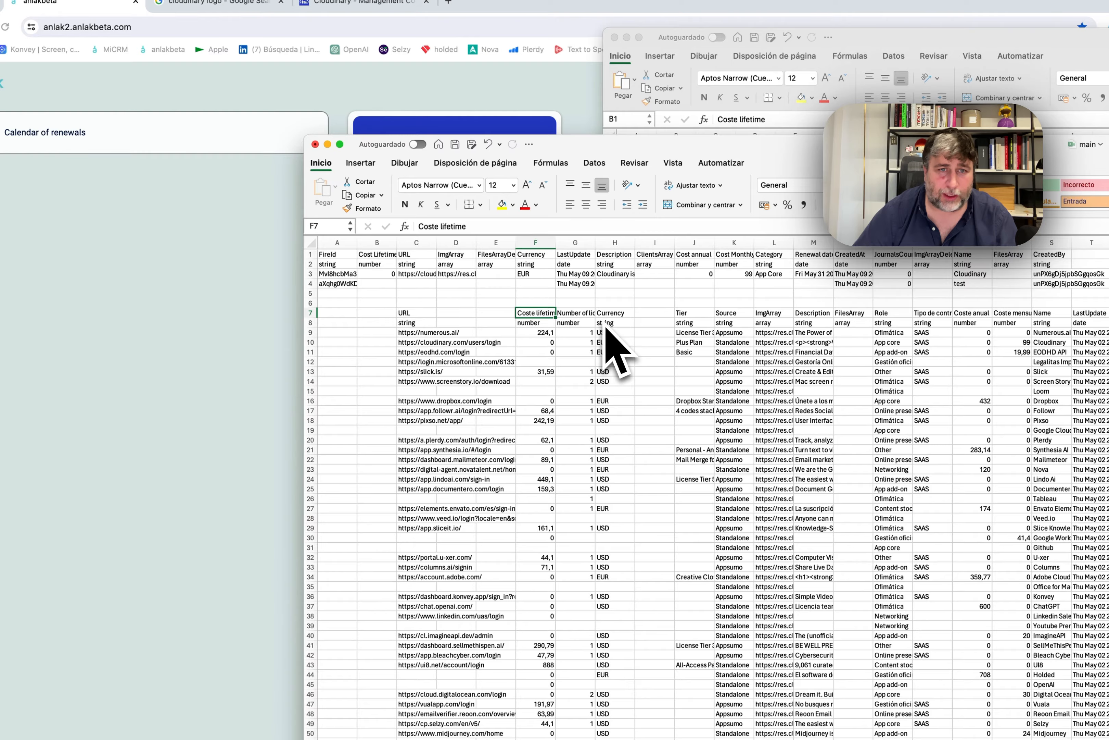
left_click(588, 313)
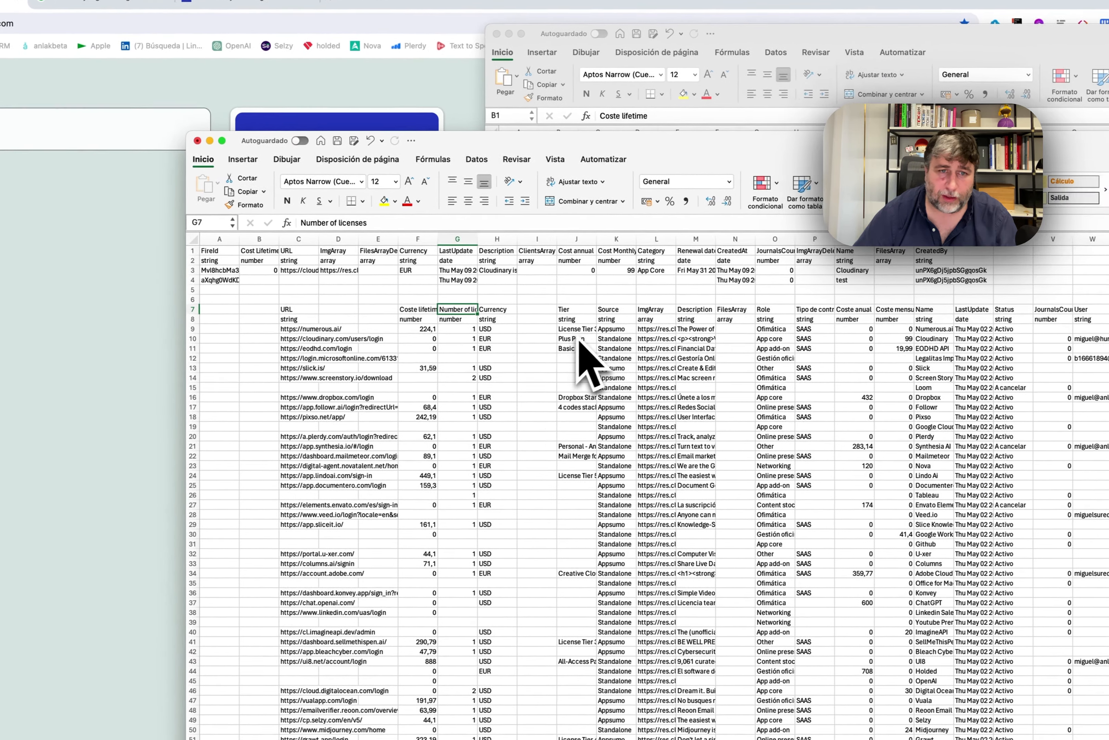
key("Up")
key("Up")
key("Down")
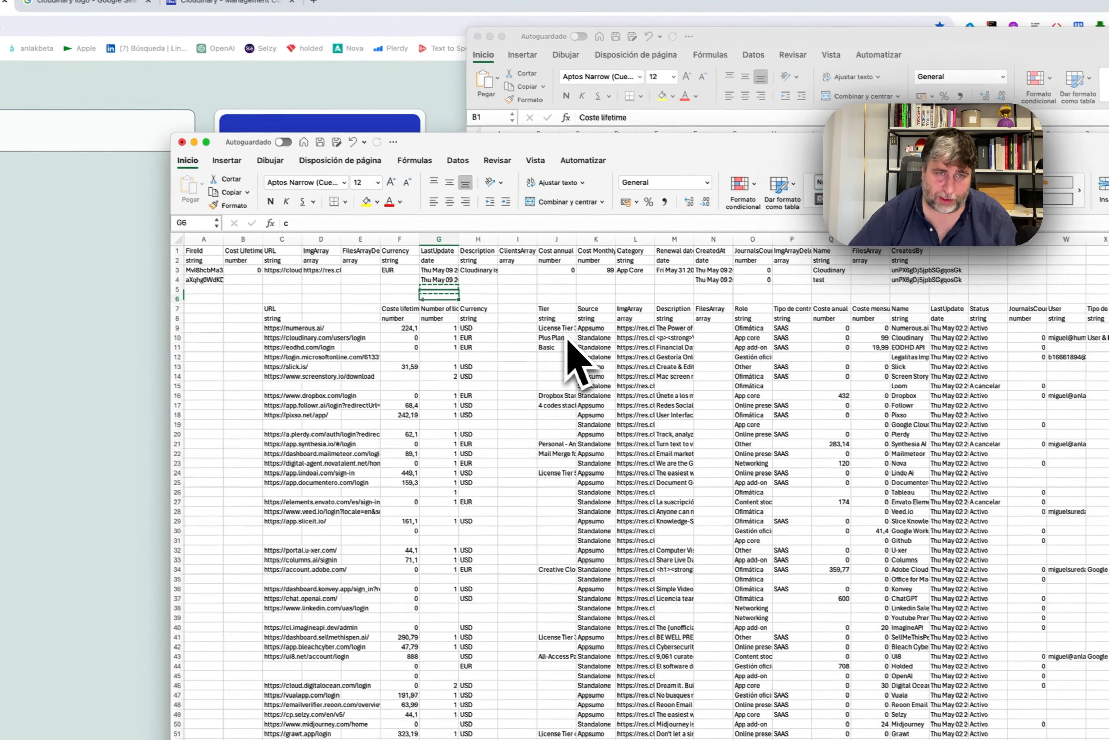
key("super+shift+Down")
key("super+shift+Down")
key("super+shift+Down")
key("super+shift+Down")
key("super+shift+Down")
key("super+shift+Down")
key("super+shift+Down")
key("super+shift+Down")
key("super+shift+Down")
key("super+shift+Down")
key("super+shift+Down")
key("super+shift+Down")
key("super+shift+Down")
key("super+shift+Down")
key("super+shift+Down")
key("super+shift+Down")
key("super+shift+Down")
key("super+shift+Down")
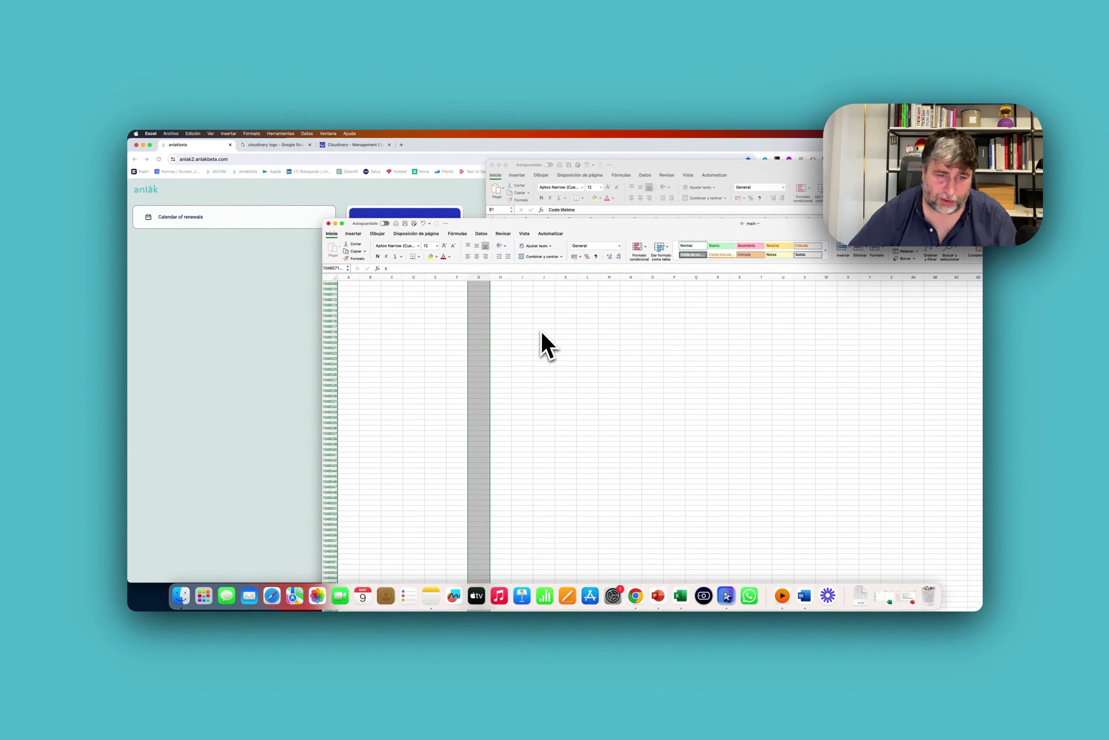
key("super+shift+Up")
key("BackSpace")
key("Right")
key("Down")
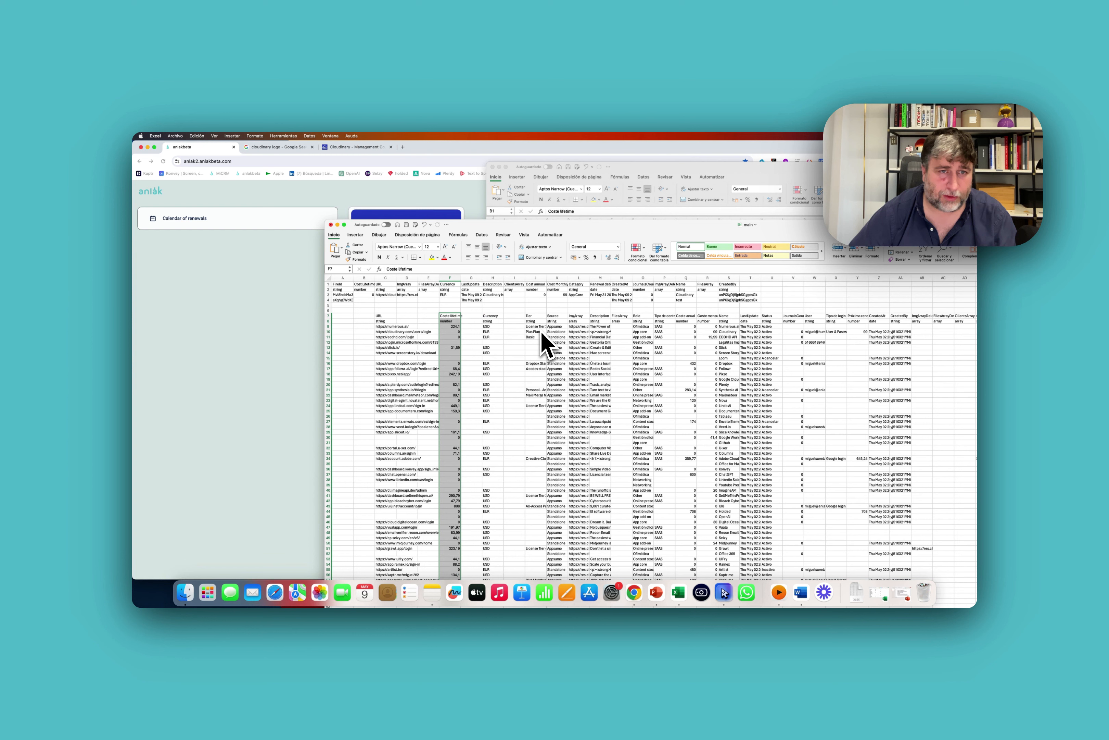
Move the Coste lifetime column into column B and the Currency column into column F.
key("super+c")
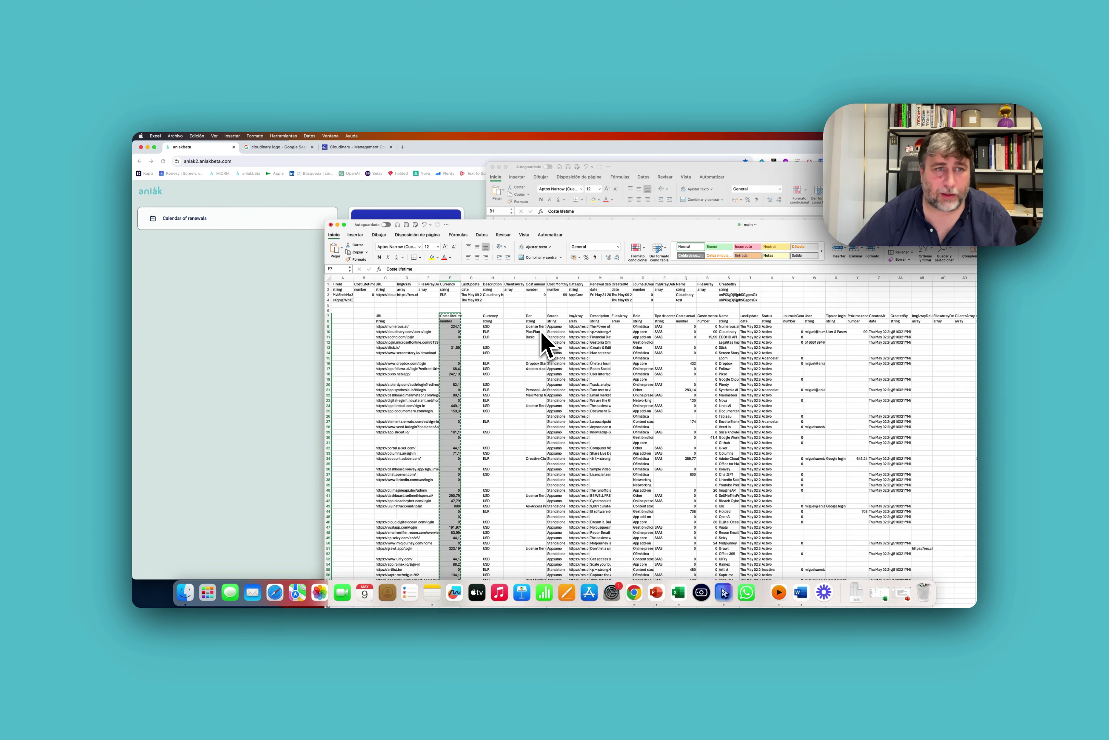
key("Left")
key("Left")
key("super+v")
key("Right")
key("Right")
key("Right")
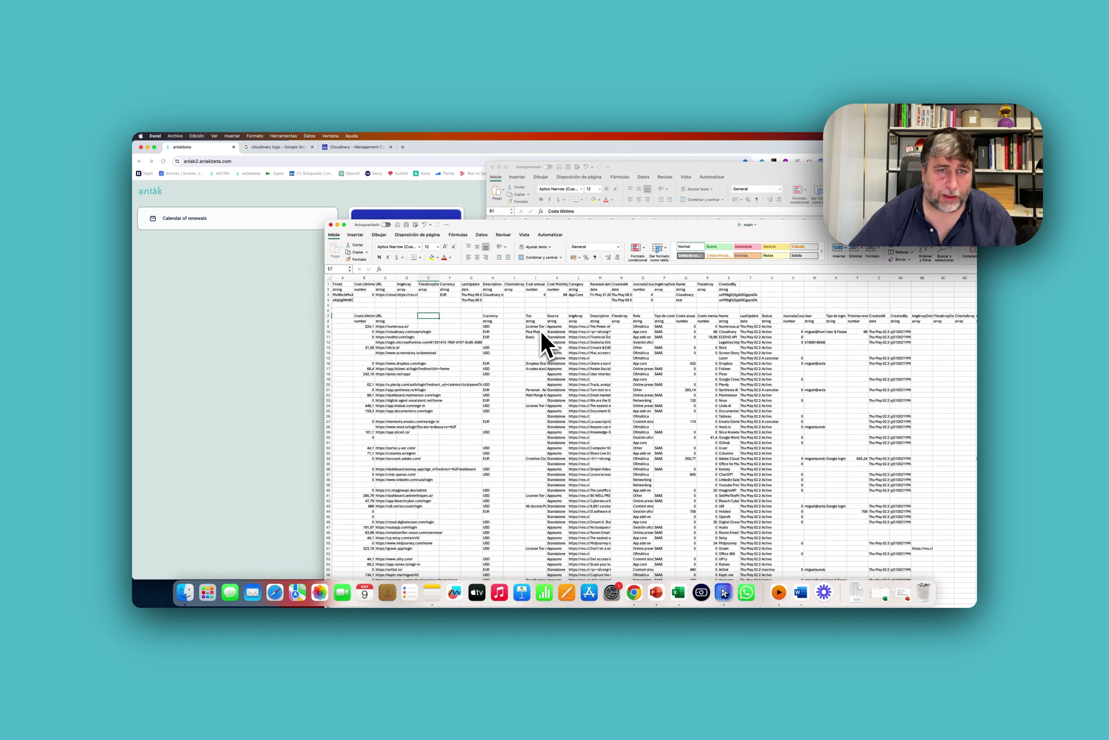
key("super+shift+Down")
key("Left")
key("Left")
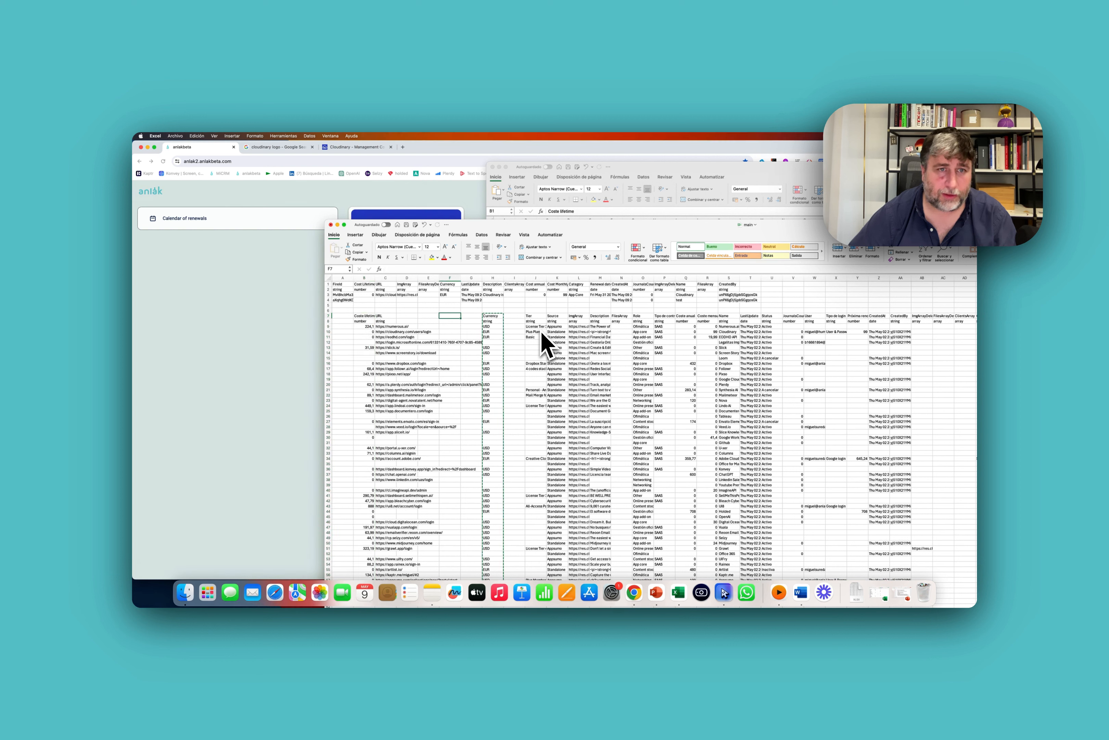
key("super+v")
Move the Description column into column H and the Tier values into column K.
key("Right")
key("Right")
key("Right")
key("Right")
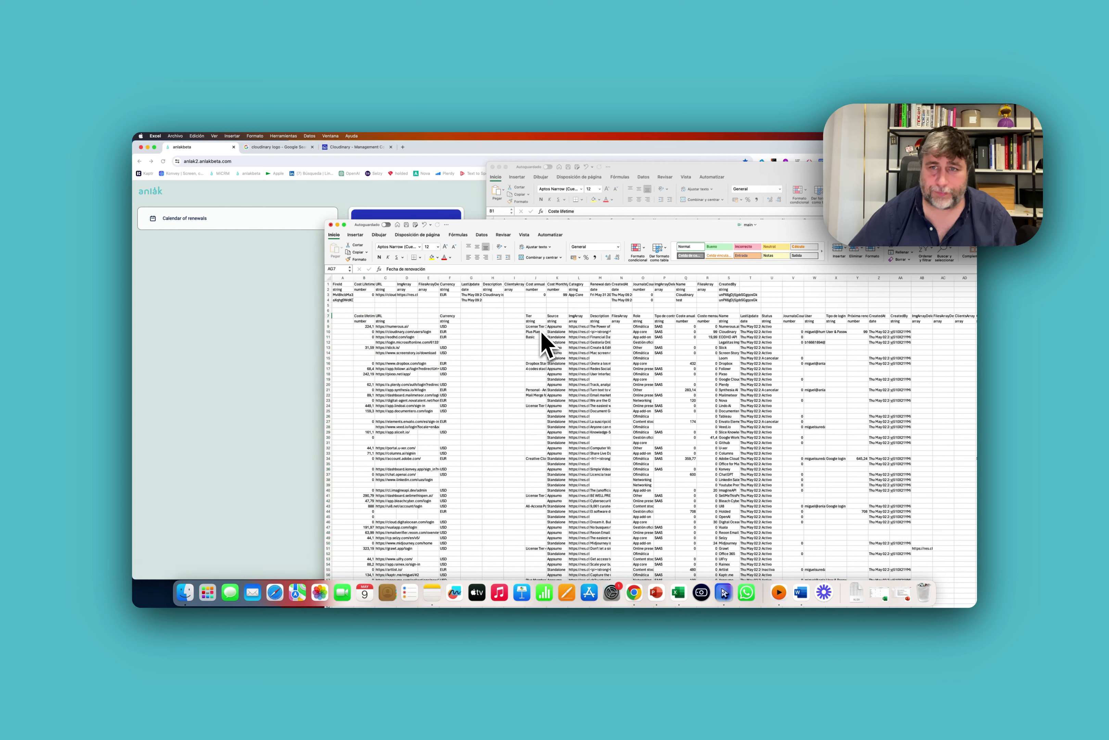
key("Right")
key("Right")
key("Right")
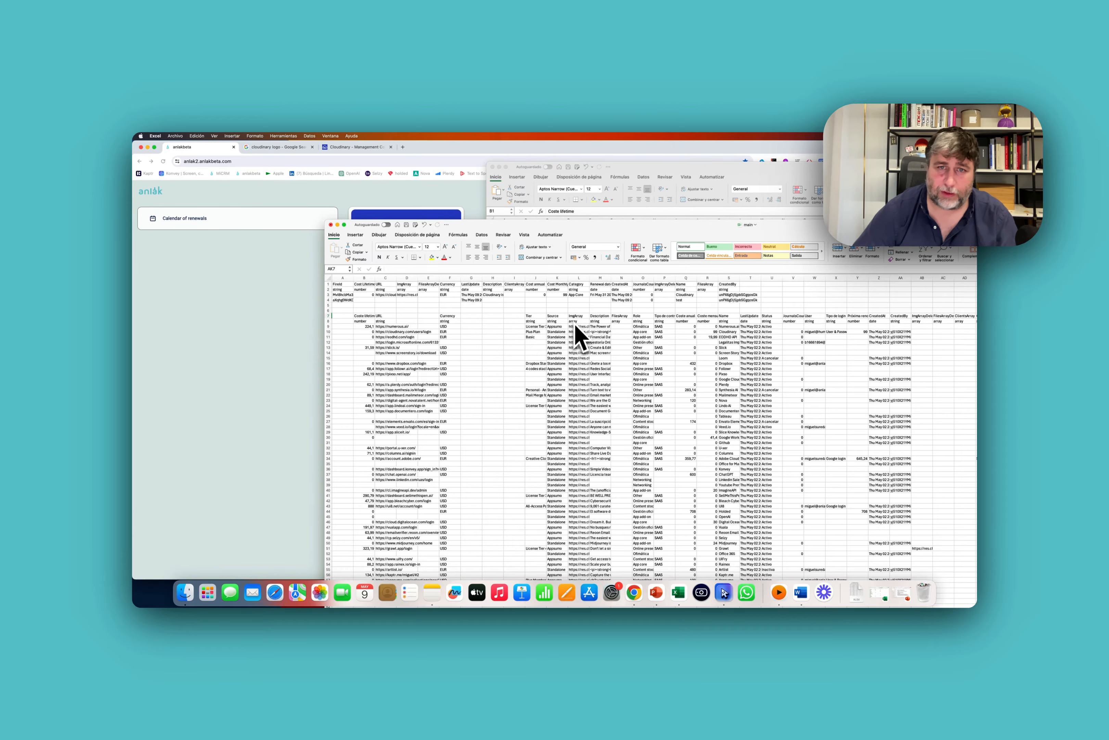
left_click(600, 316)
key("super+shift+Down")
key("super+x")
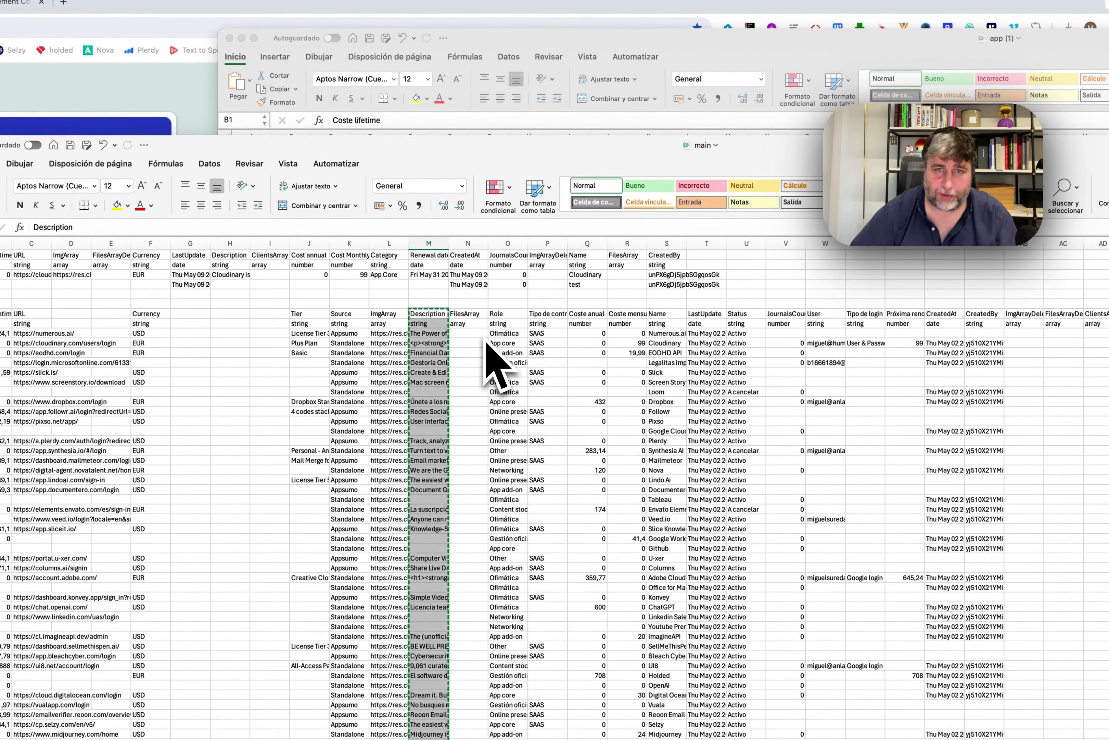
key("Left")
key("Left")
key("Left")
key("Left")
key("Left")
key("super+v")
key("Right")
key("Right")
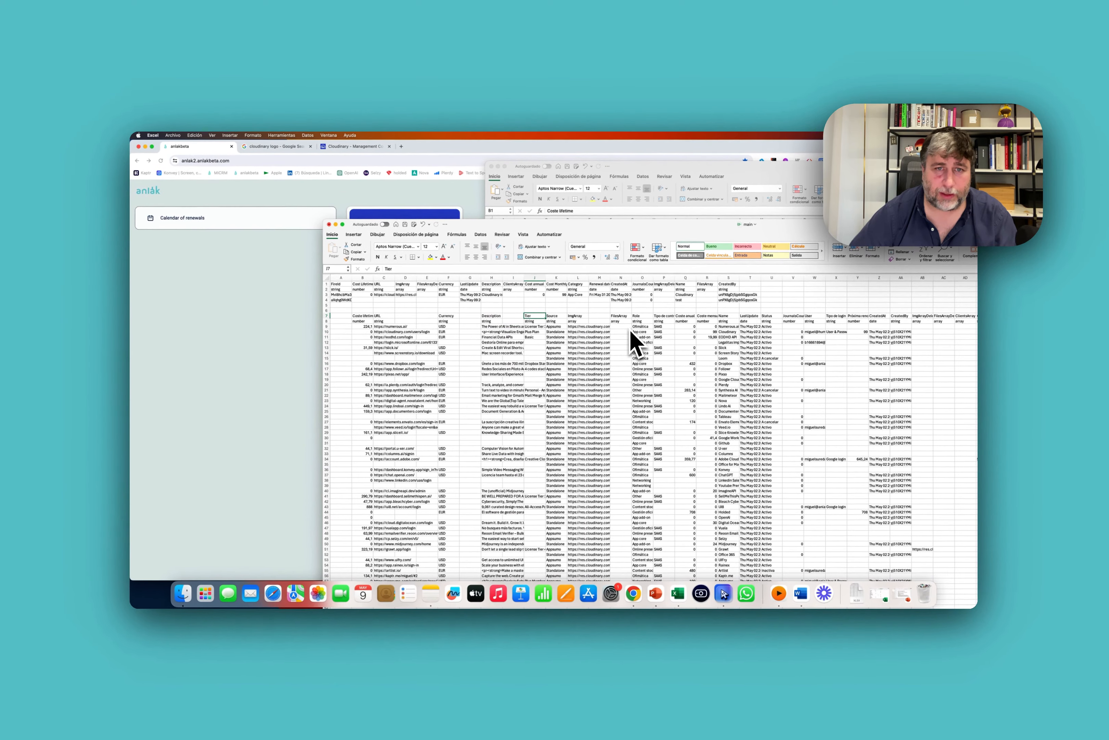
key("super+shift+Down")
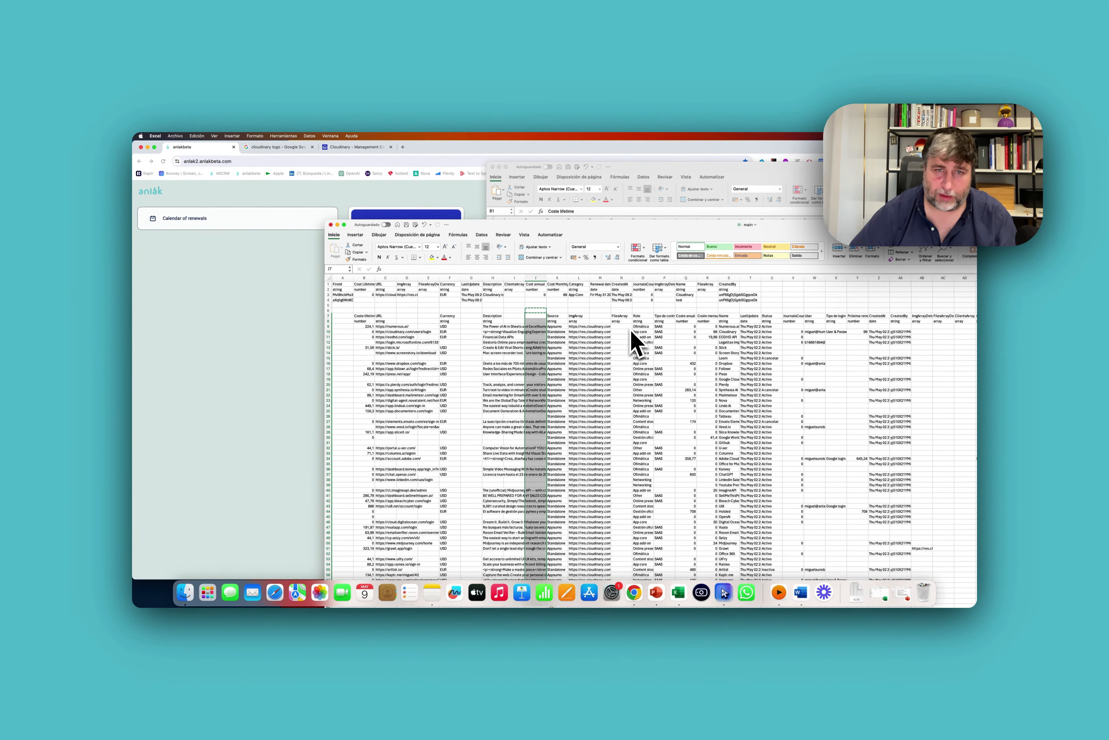
key("Right")
key("super+v")
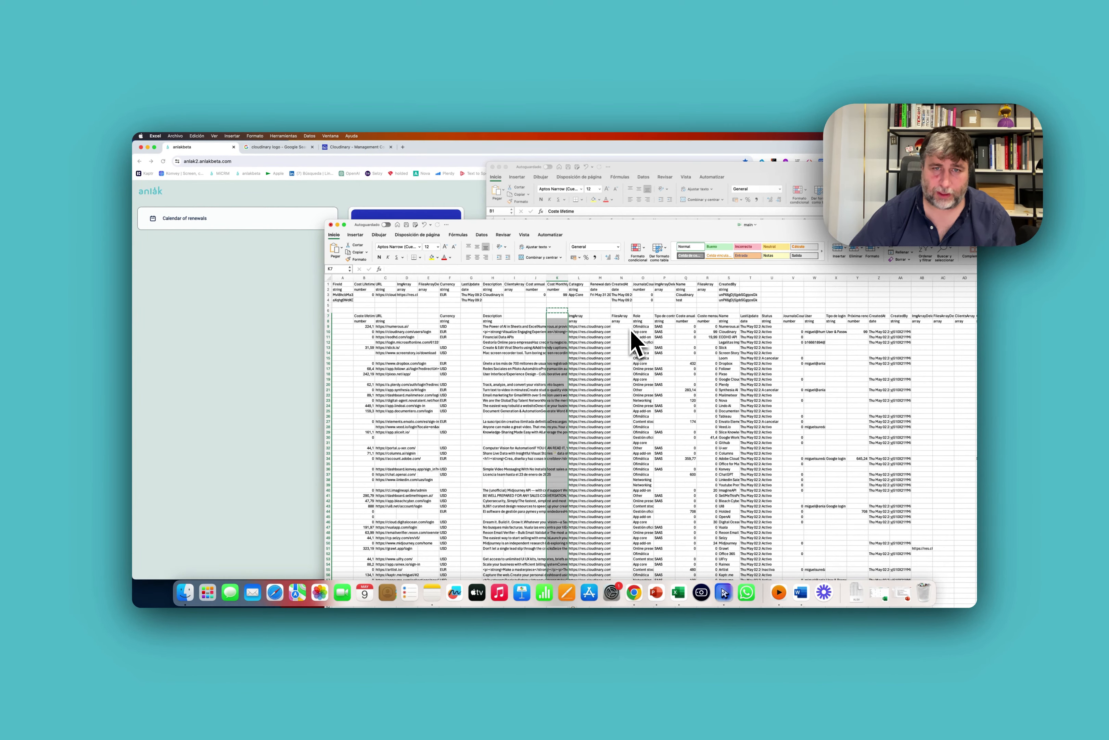
Move the ImgArray values into column D, then select the Role column values for moving.
key("Right")
key("super+shift+Down")
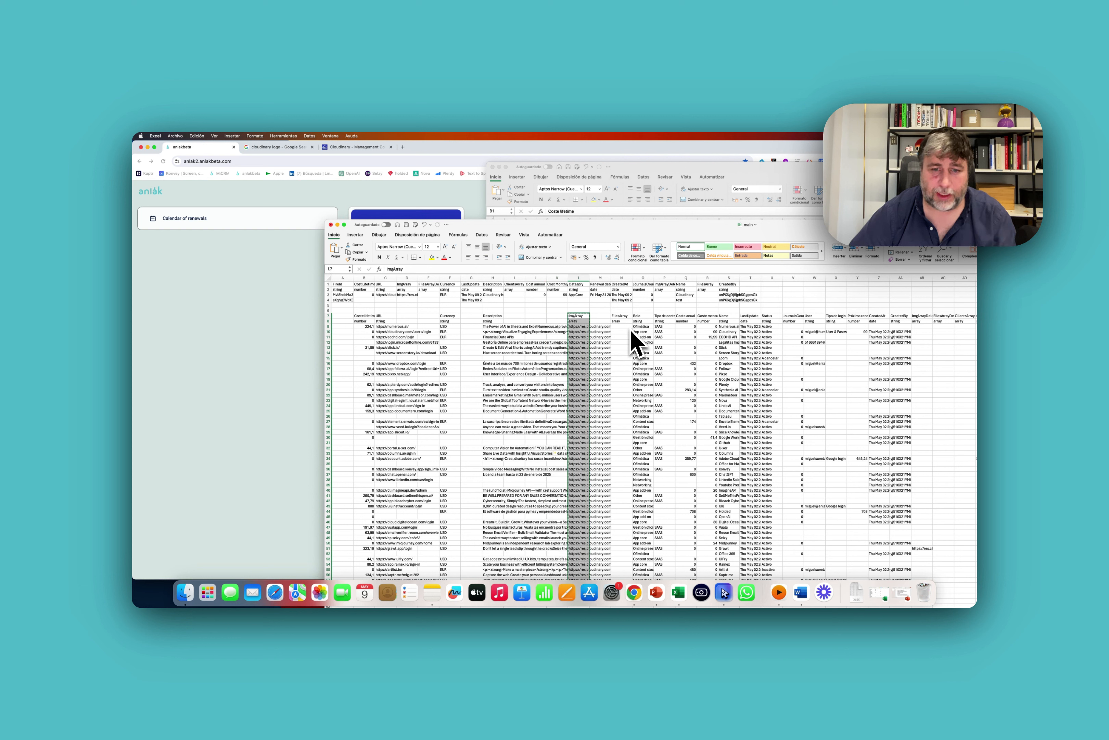
key("Left")
key("Left")
key("Left")
key("Left")
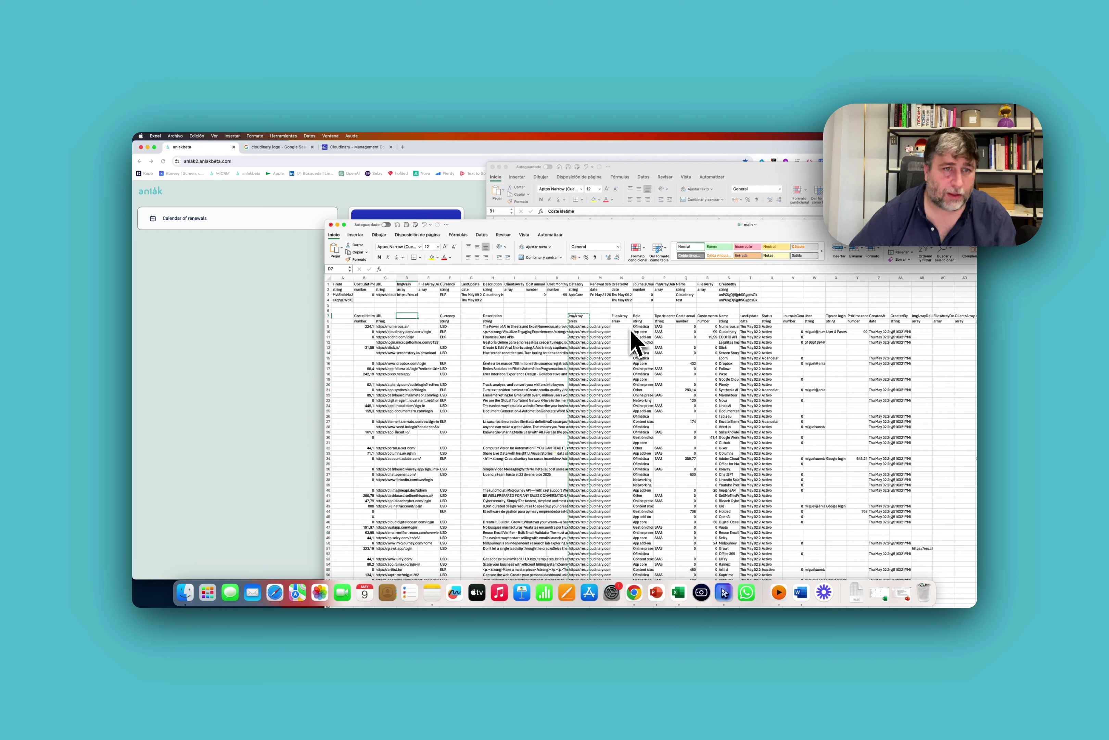
key("super+v")
key("Right")
key("Right")
key("Right")
key("Right")
key("Right")
key("super+x")
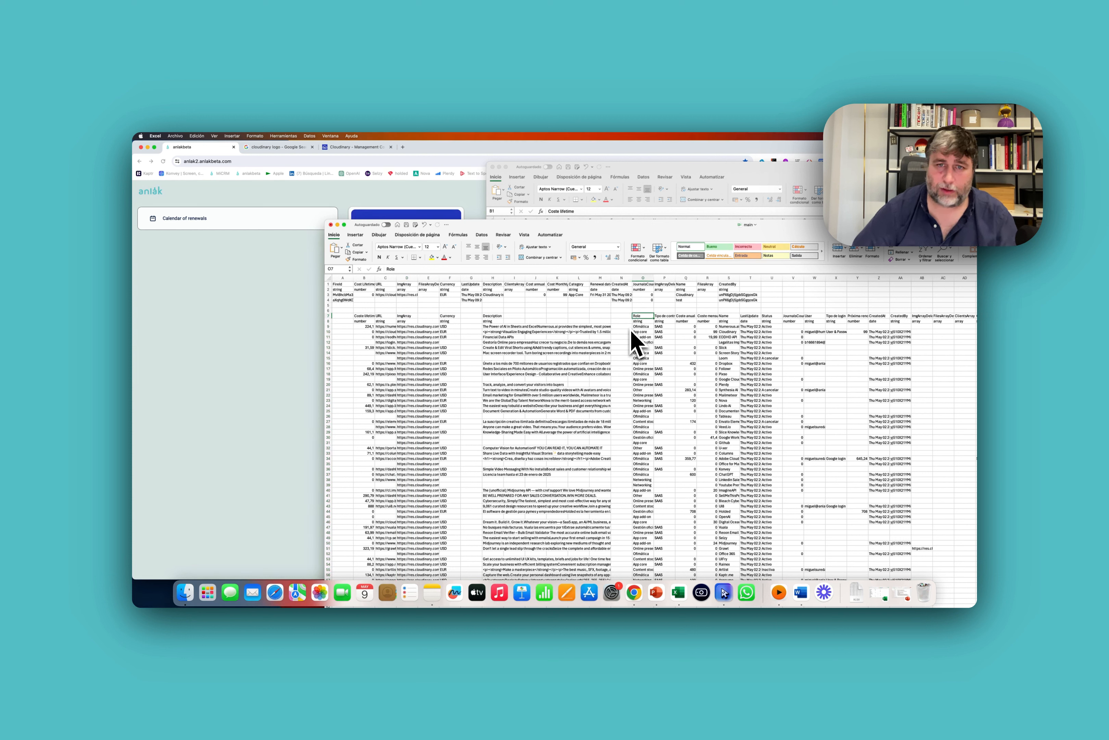
key("Up")
key("super+shift+Down")
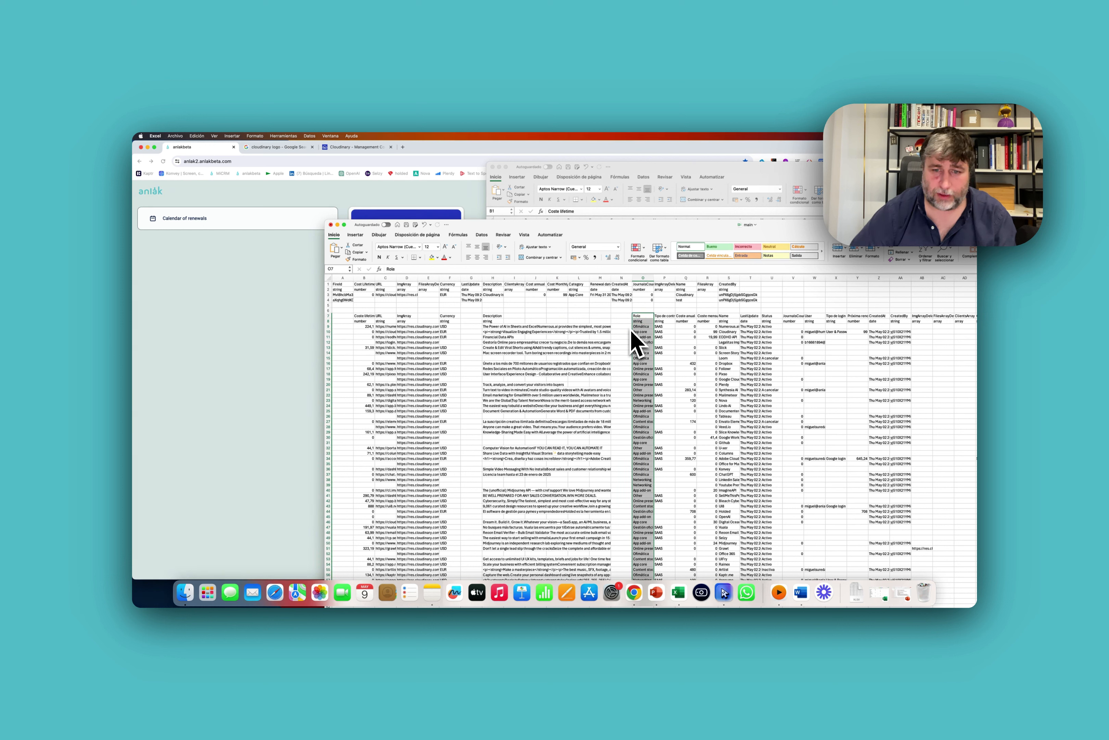
Paste the Role values into column L and clear the Tipo de contrato column.
key("Left")
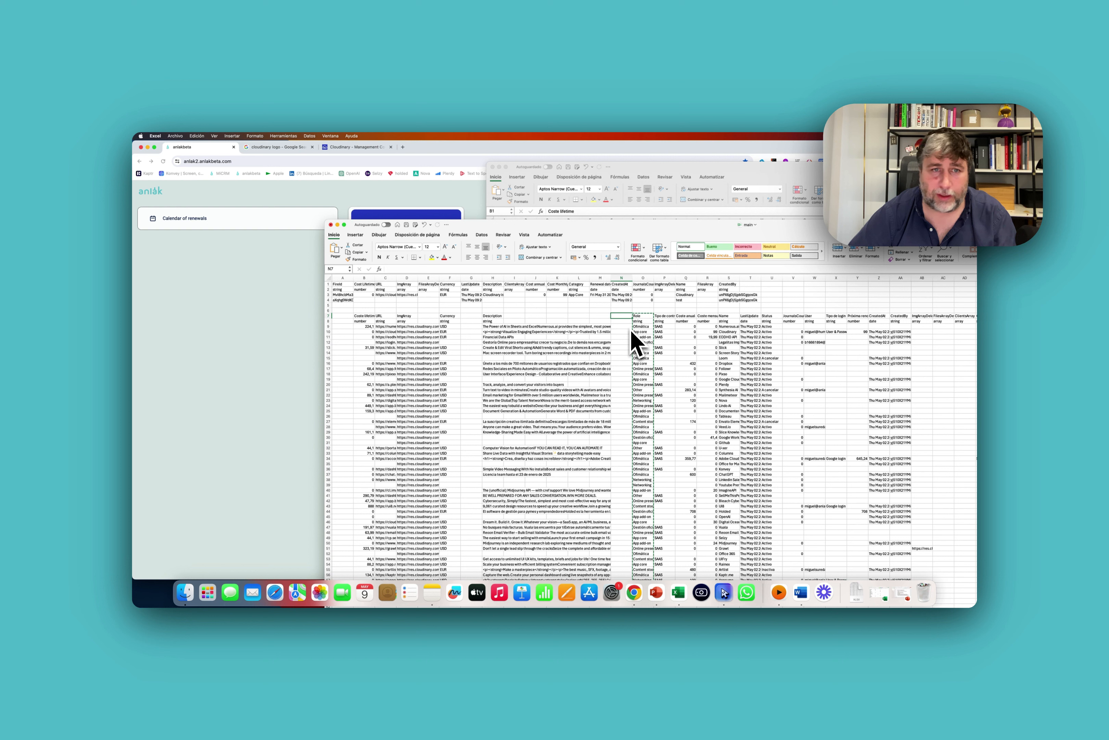
key("Left")
key("Left")
key("Left")
key("Left")
key("Left")
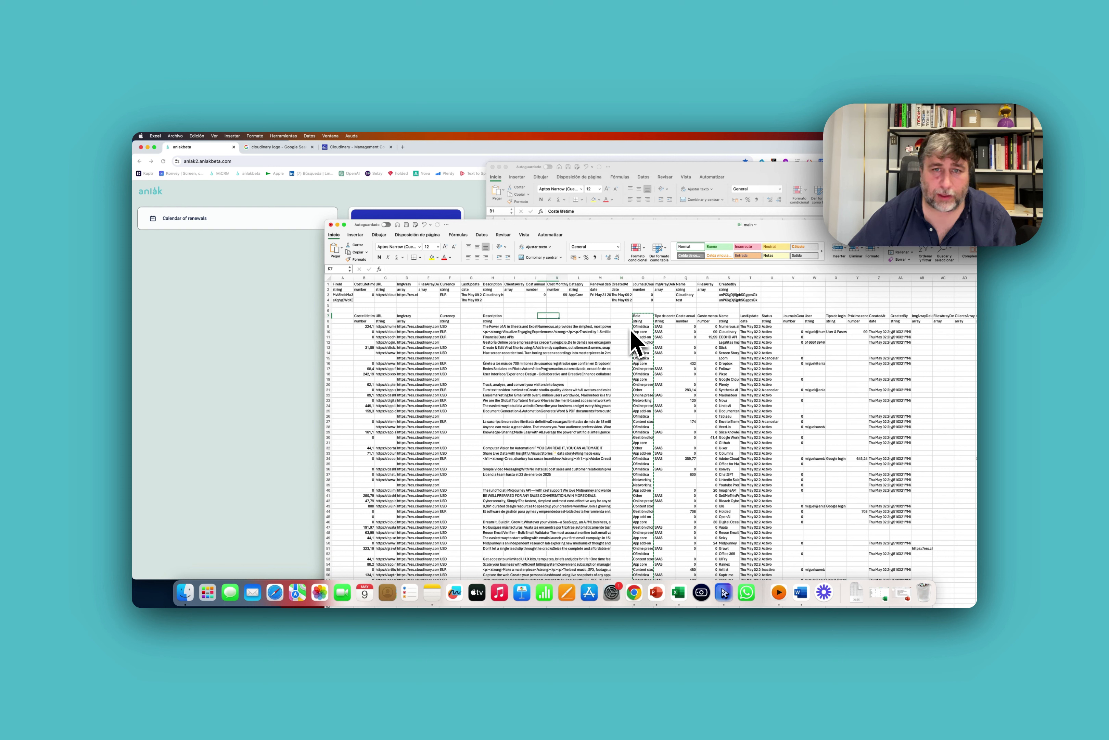
key("super+v")
key("Right")
key("Right")
key("Right")
key("Right")
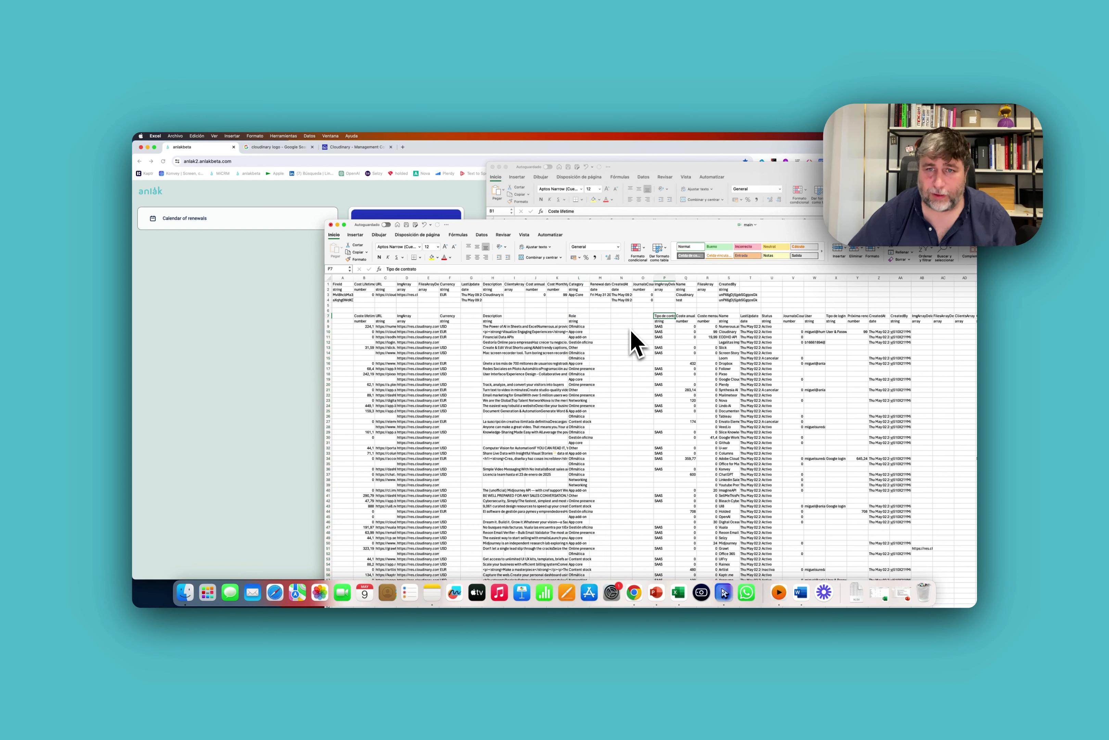
key("super+shift+Down")
key("Delete")
Move Coste anual into column J and Coste mensual into column K.
key("Right")
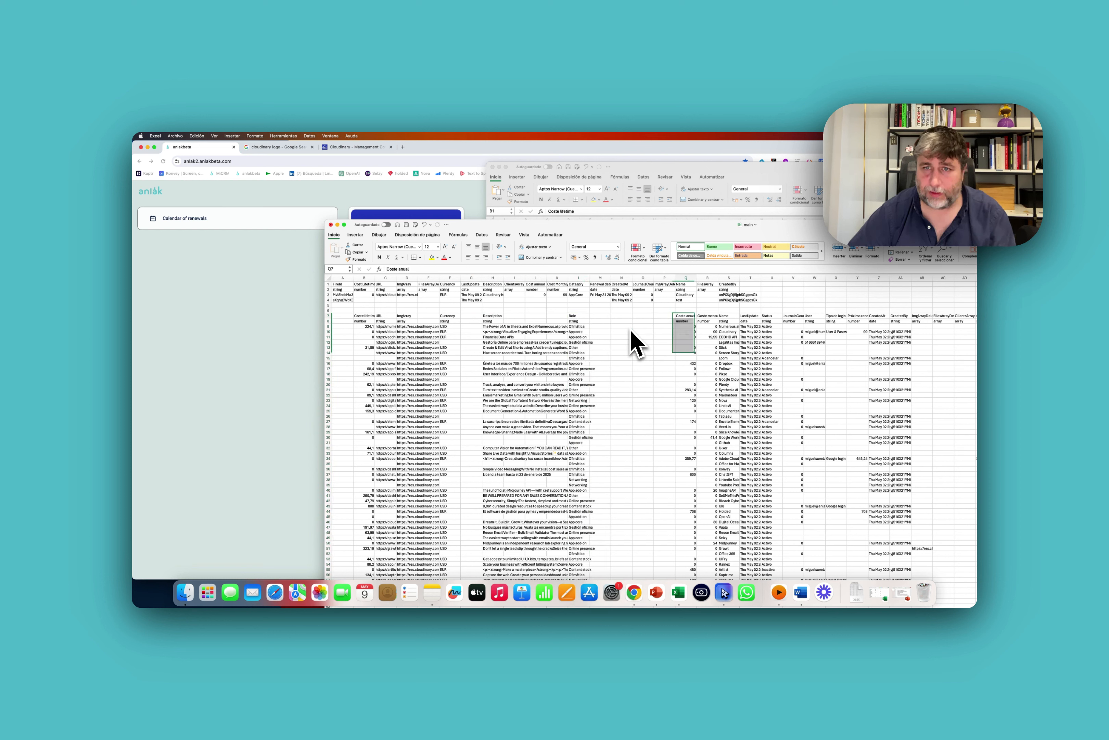
key("super+shift+Down")
key("super+x")
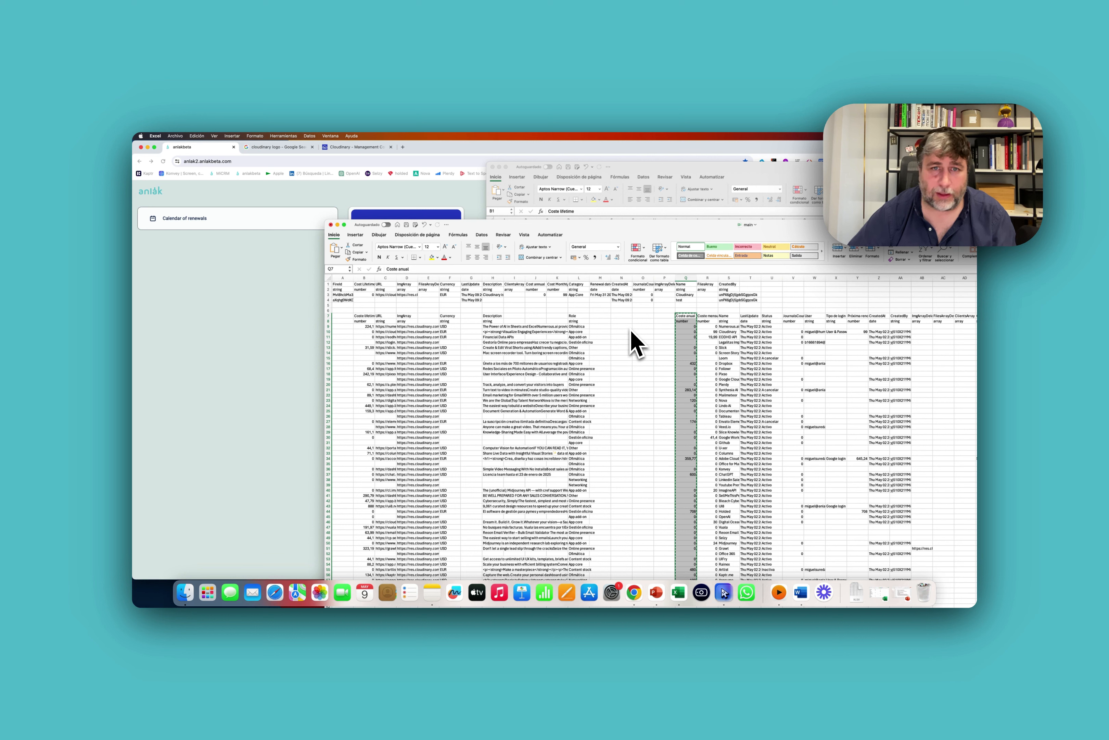
key("Left")
key("super+v")
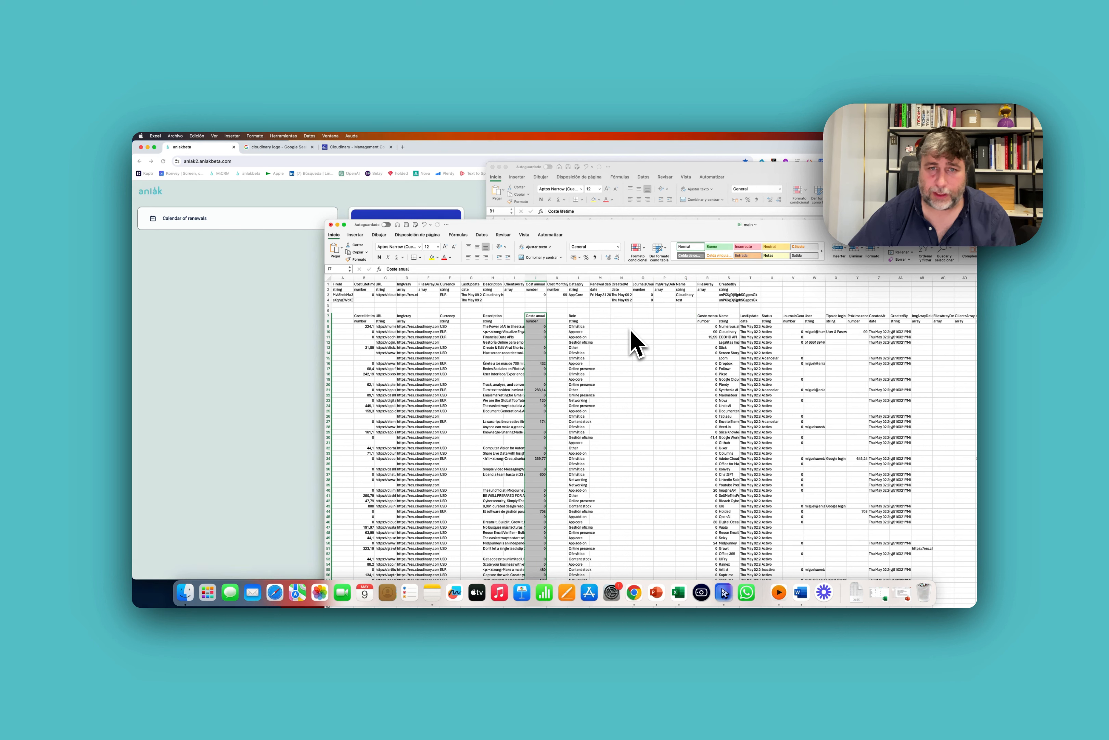
key("Right")
key("Right")
key("Right")
key("Right")
key("Right")
key("super+shift+Down")
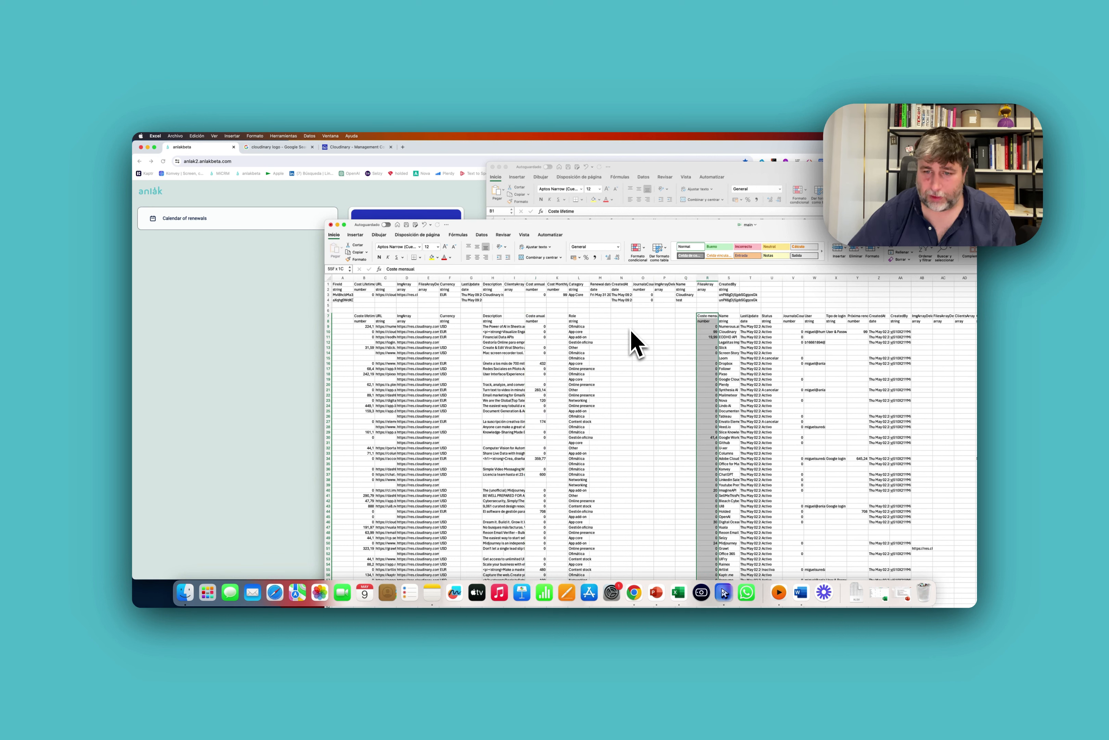
key("Left")
key("Left")
key("Left")
key("Left")
key("Left")
key("Left")
key("super+v")
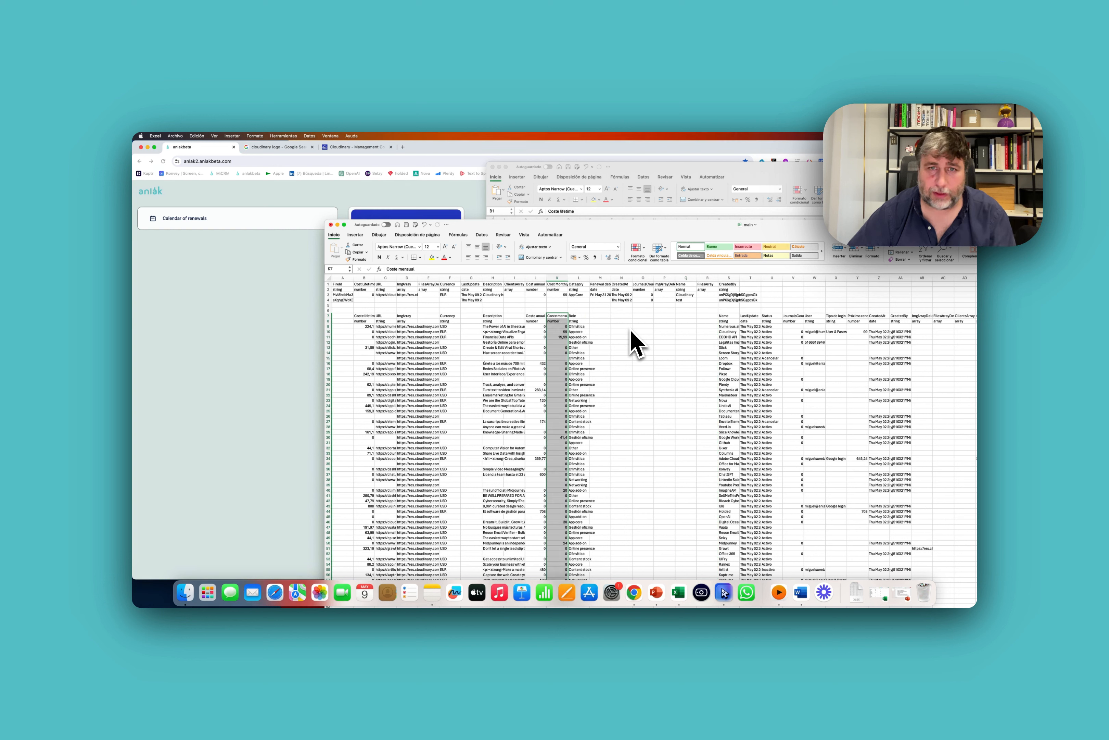
key("Right")
key("Right")
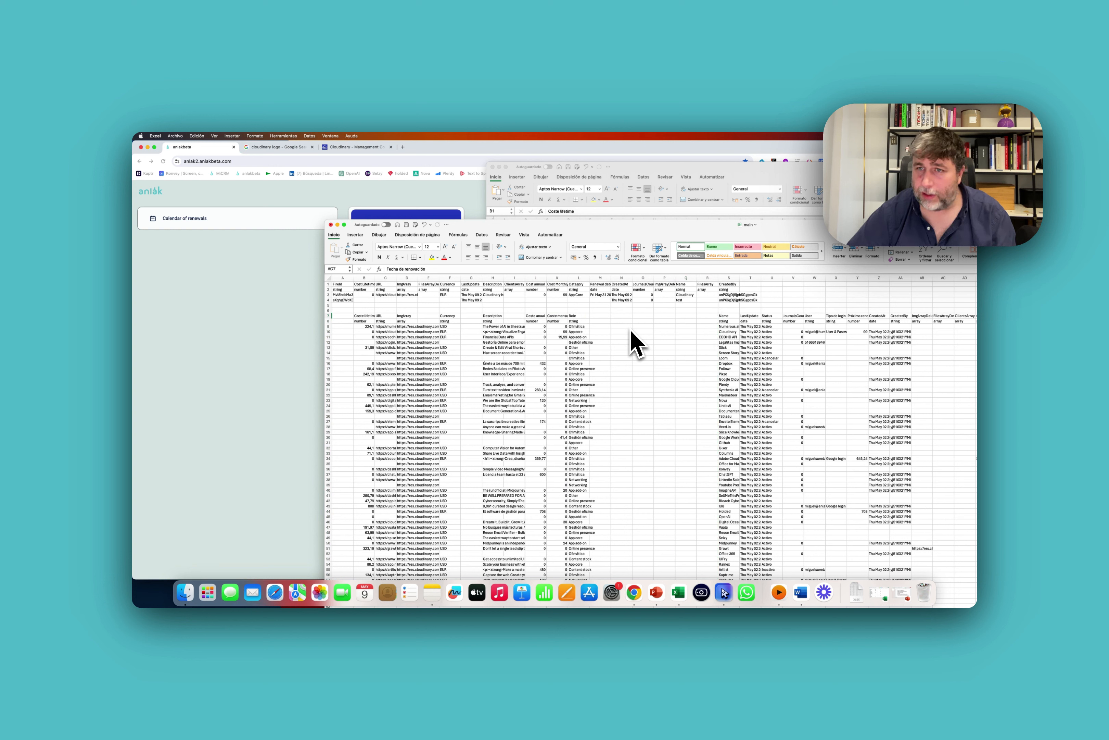
Delete the JournalsCount, User and Password columns.
key("Right")
key("Right")
key("Right")
key("Right")
key("Right")
key("Right")
key("Right")
key("Right")
key("Right")
key("Right")
key("Right")
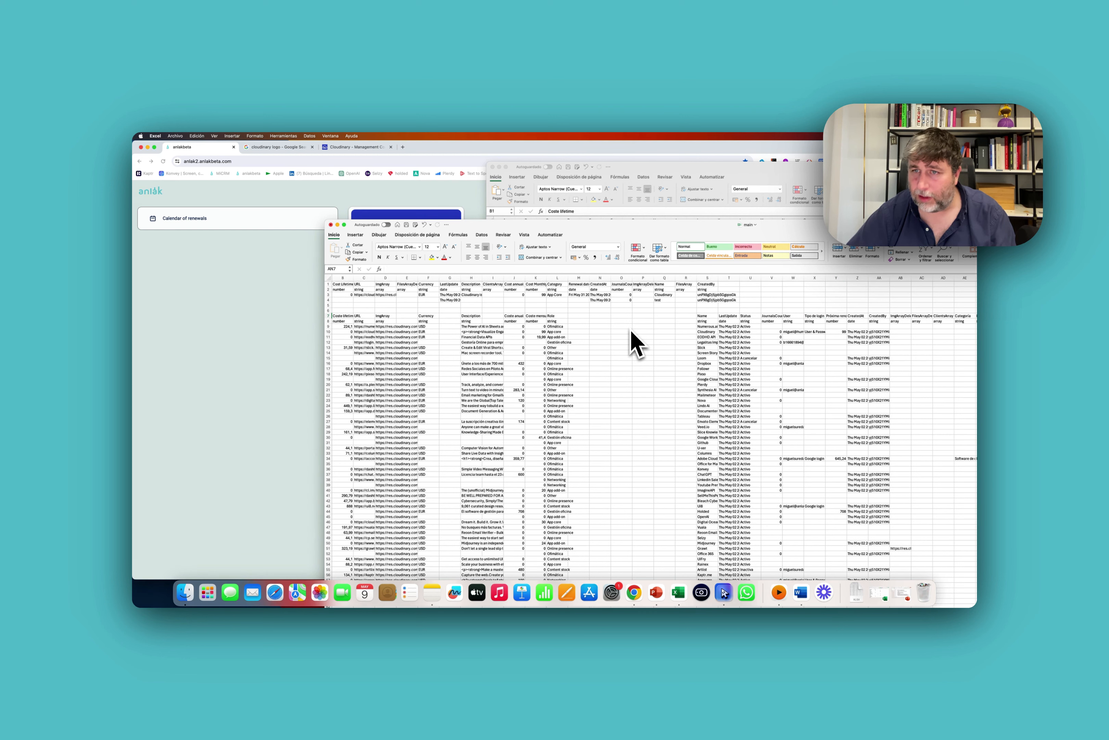
key("Right")
key("Right")
key("Right")
key("Right")
key("Left")
key("Left")
key("Left")
key("Left")
key("Left")
key("Left")
key("ctrl+space")
key("shift+Left")
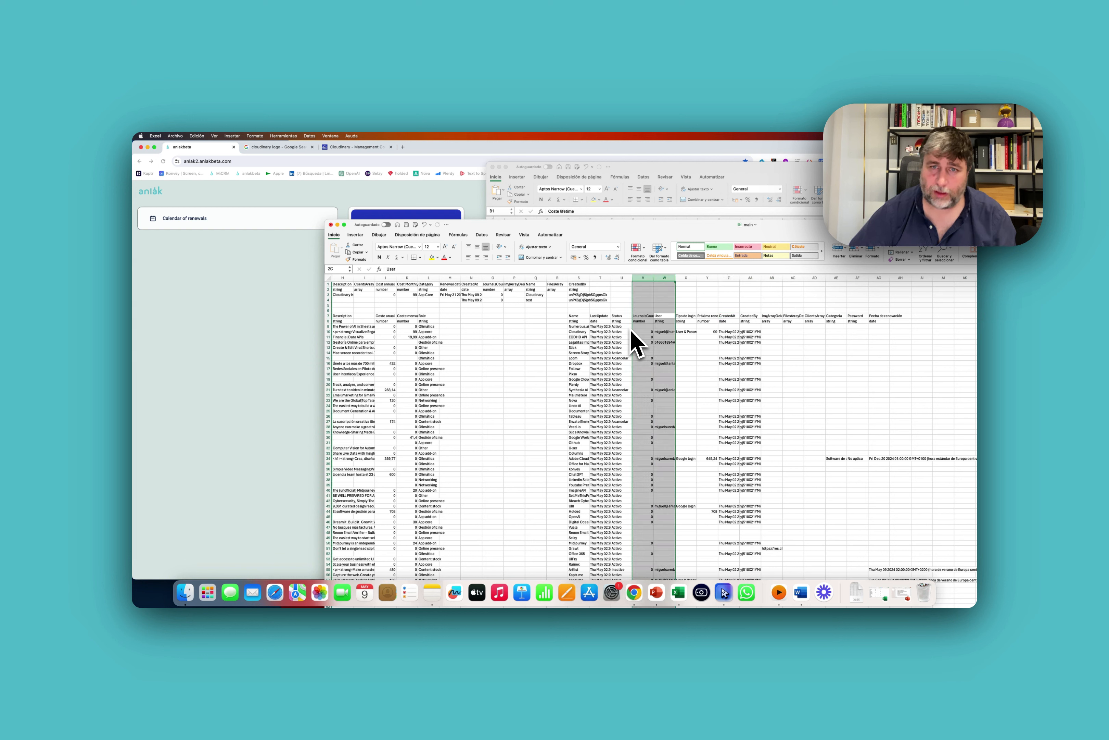
key("ctrl+minus")
key("Left")
key("Left")
key("ctrl+space")
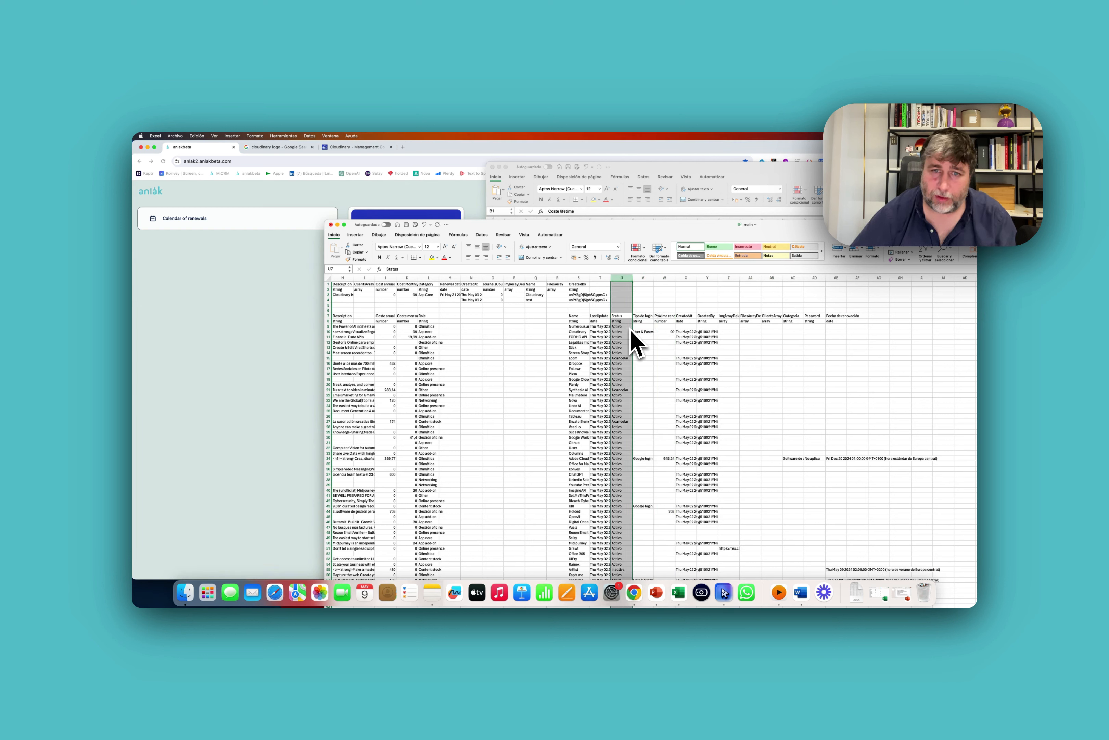
key("Right")
key("Left")
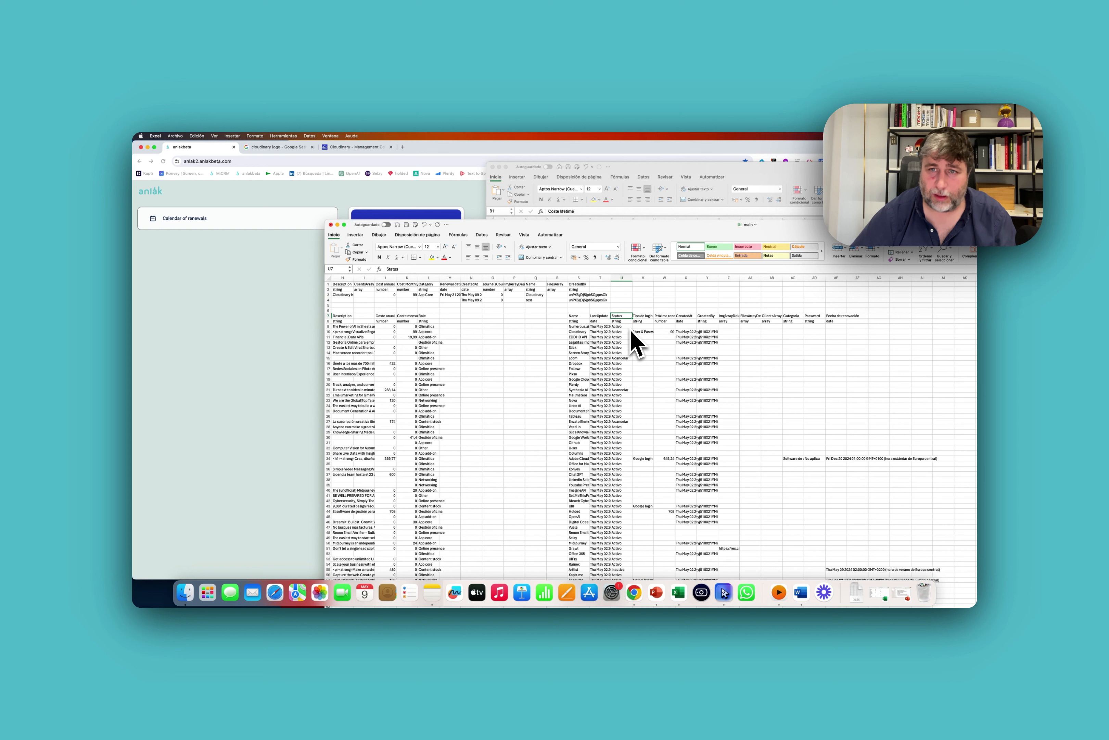
key("Right")
key("Right")
key("Right")
key("Right")
key("Right")
key("Right")
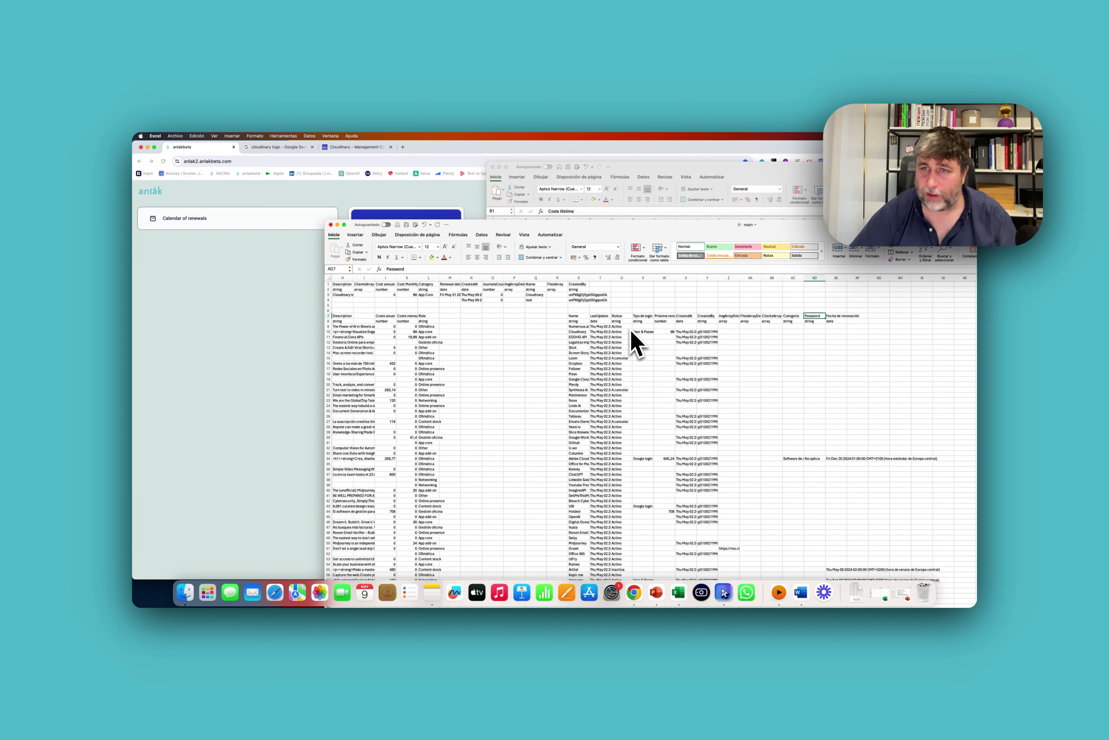
key("ctrl+space")
key("shift+BackSpace")
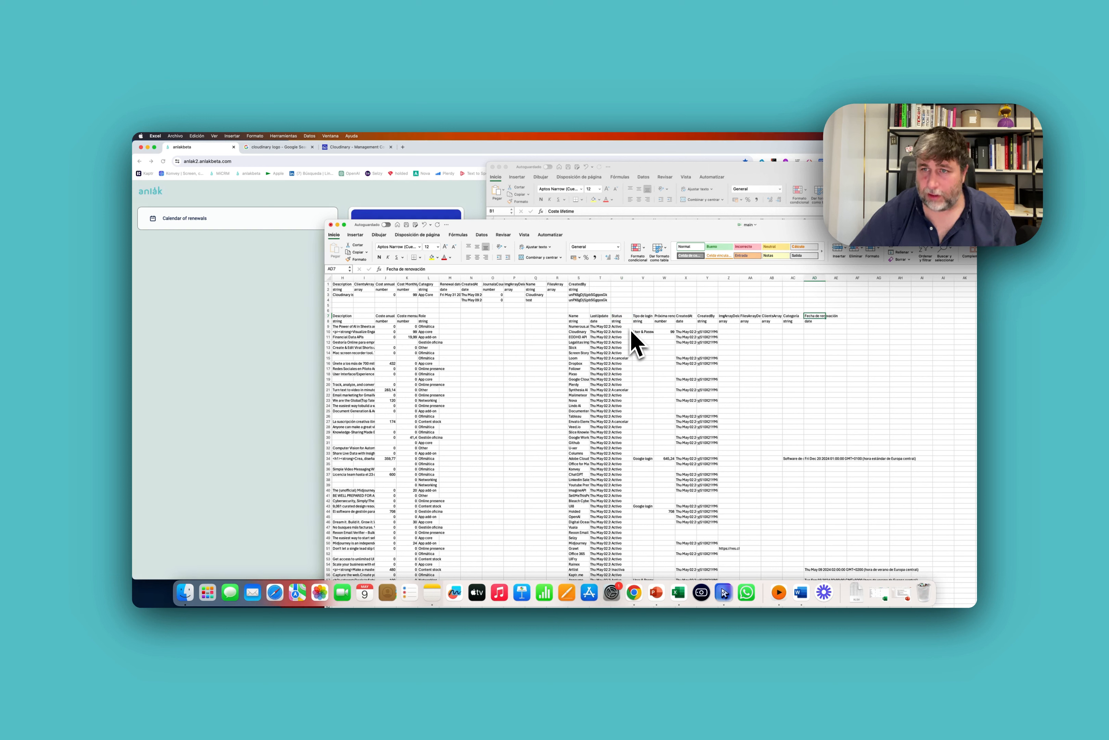
Move the Fecha de renovación dates into column M.
key("ctrl+space")
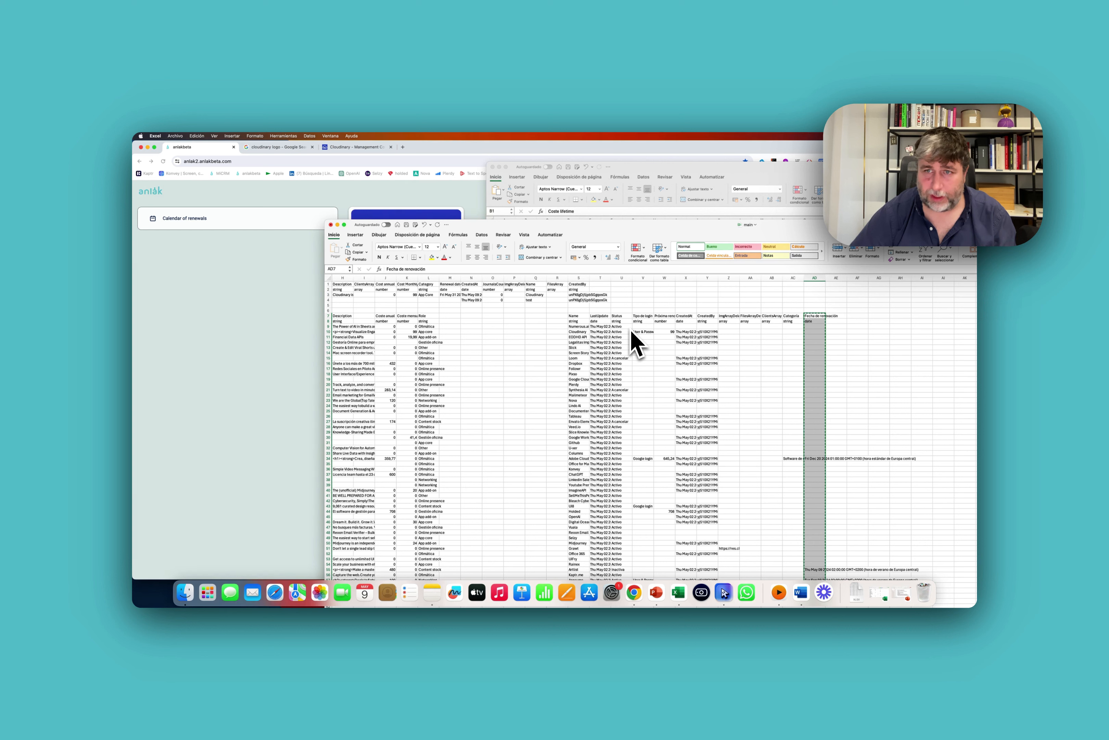
key("ctrl+Left")
key("ctrl+Left")
key("Right")
key("super+v")
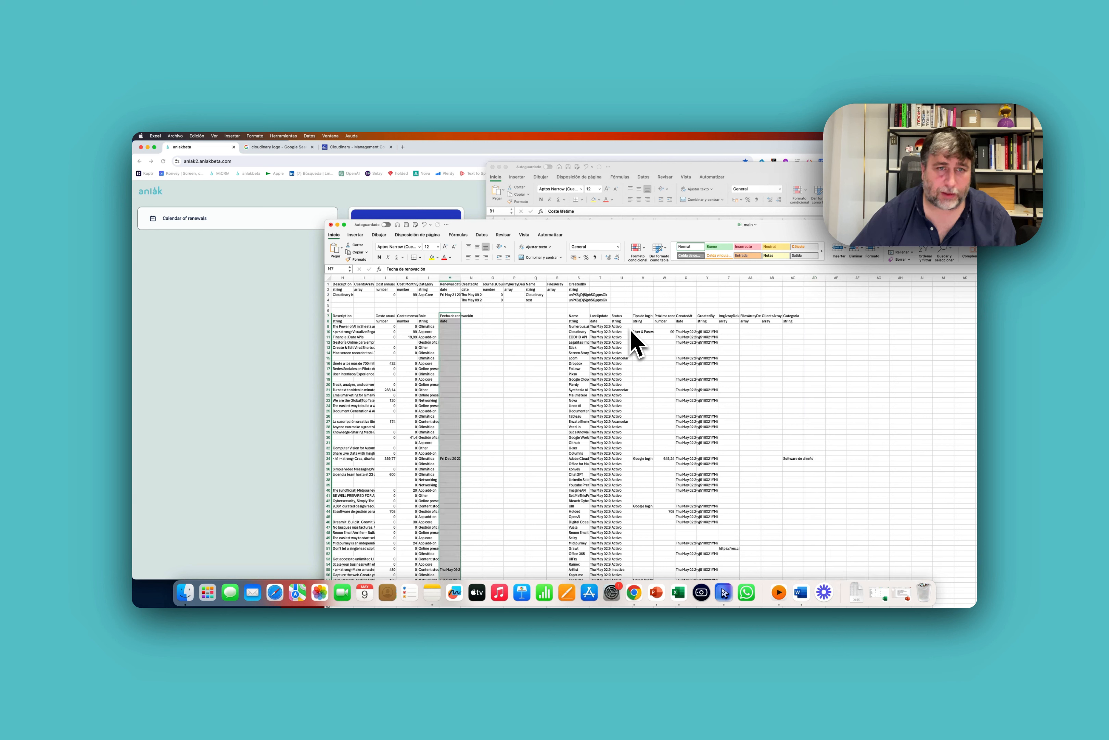
key("Right")
key("Right")
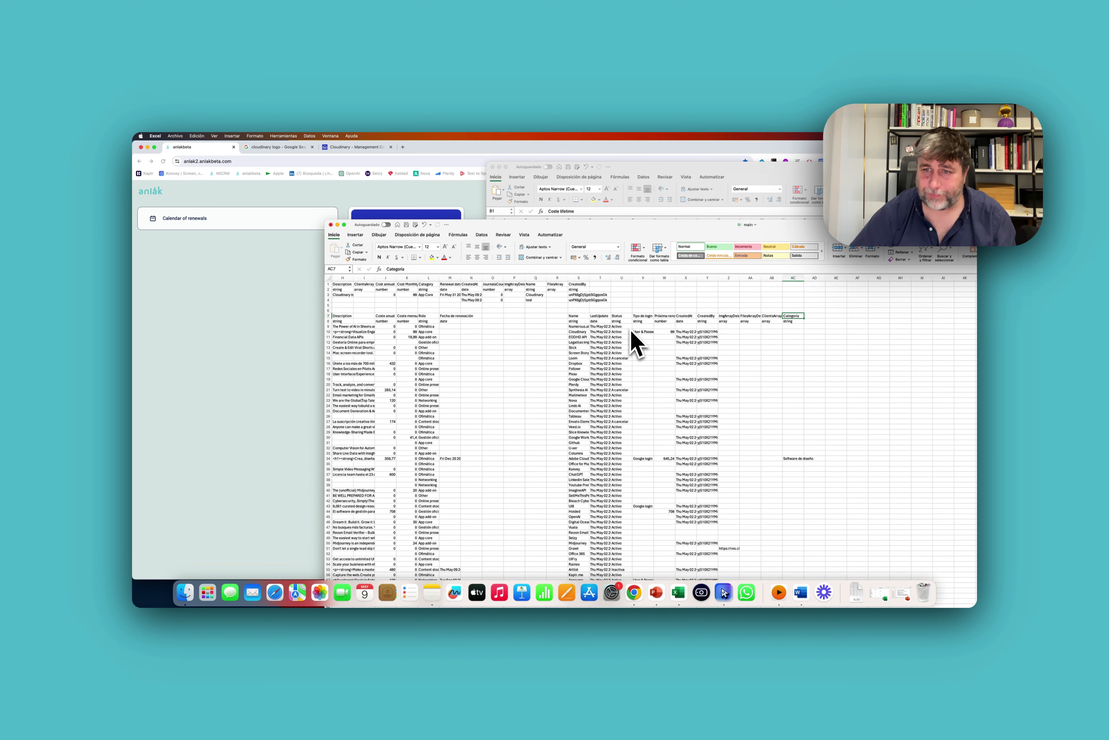
Clear the leftover columns T to AC and copy the Name values for moving.
key("ctrl+space")
key("shift+Left")
key("shift+Left")
key("shift+Left")
key("shift+Left")
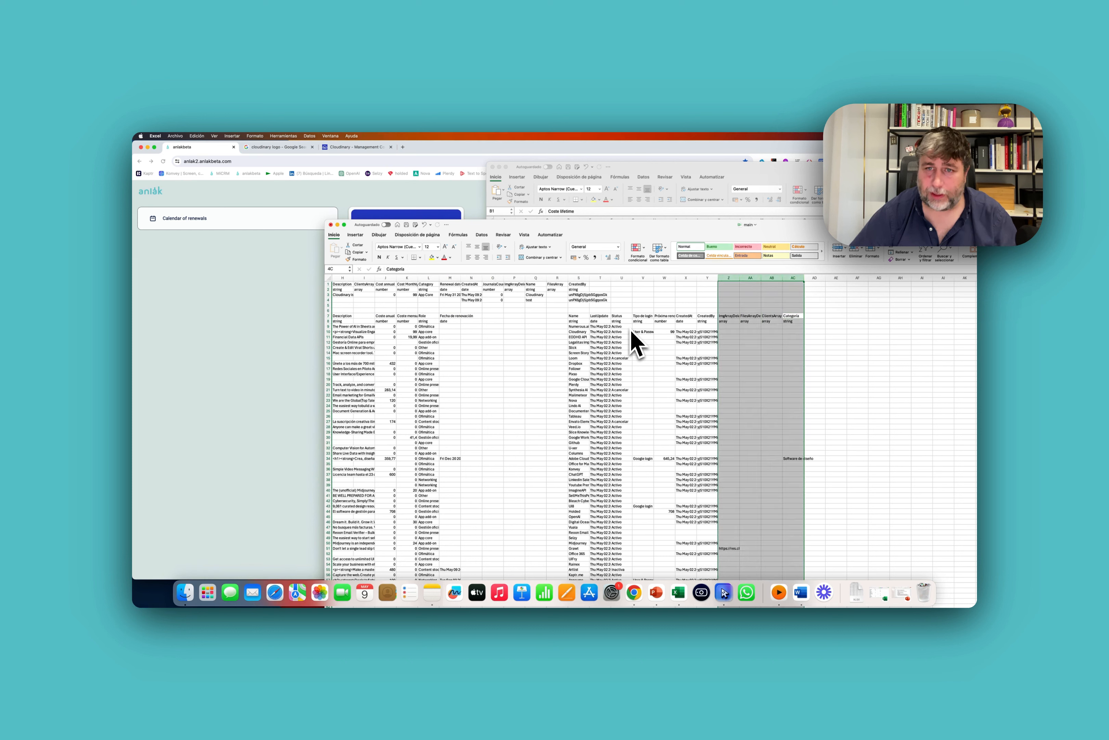
key("shift+Left")
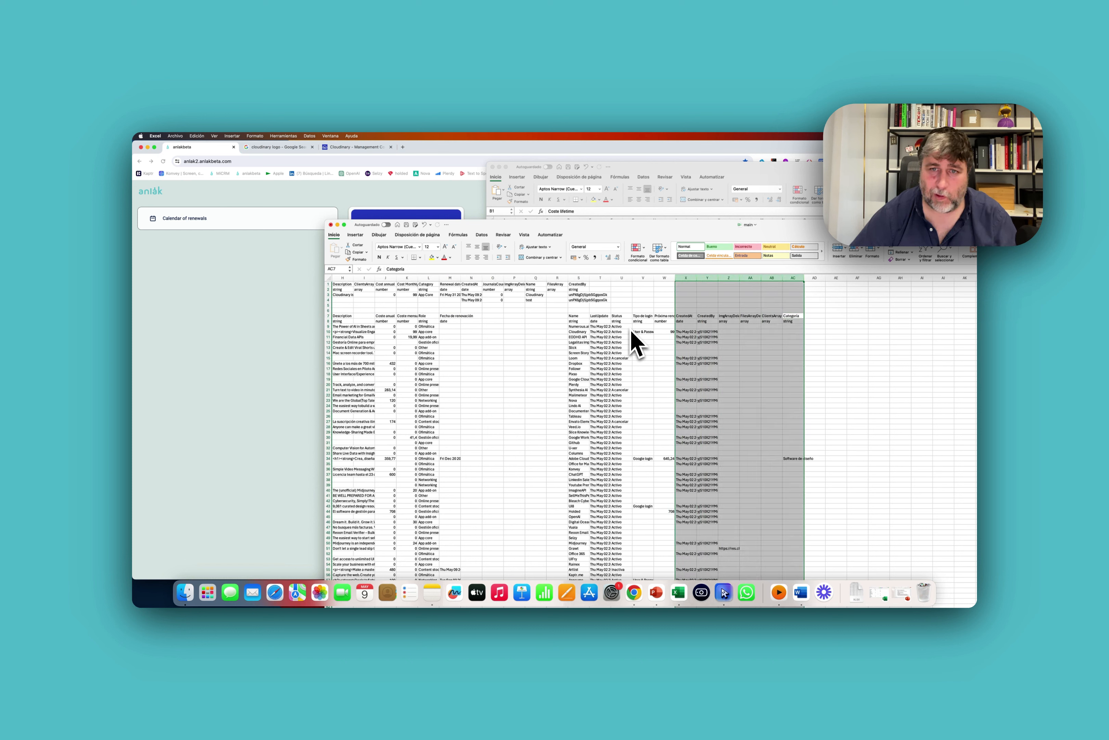
key("shift+Left")
key("shift+Left")
key("shift+Left")
key("shift+Left")
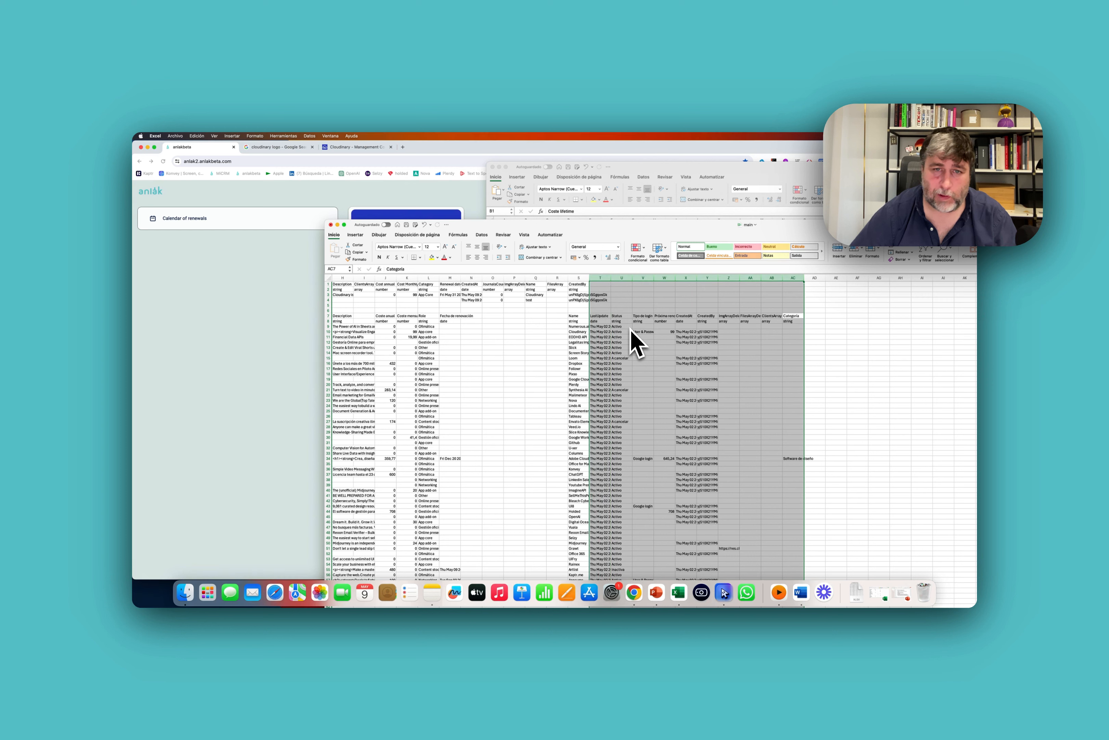
key("Delete")
key("Left")
key("ctrl+shift+Down")
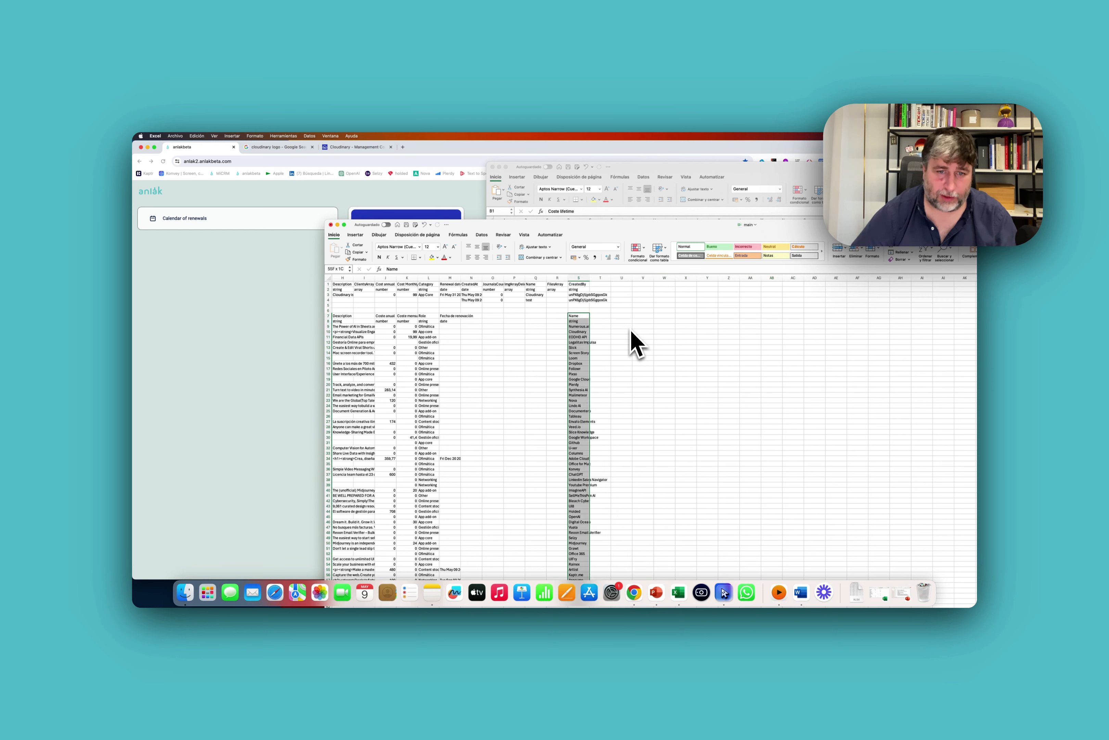
key("super+c")
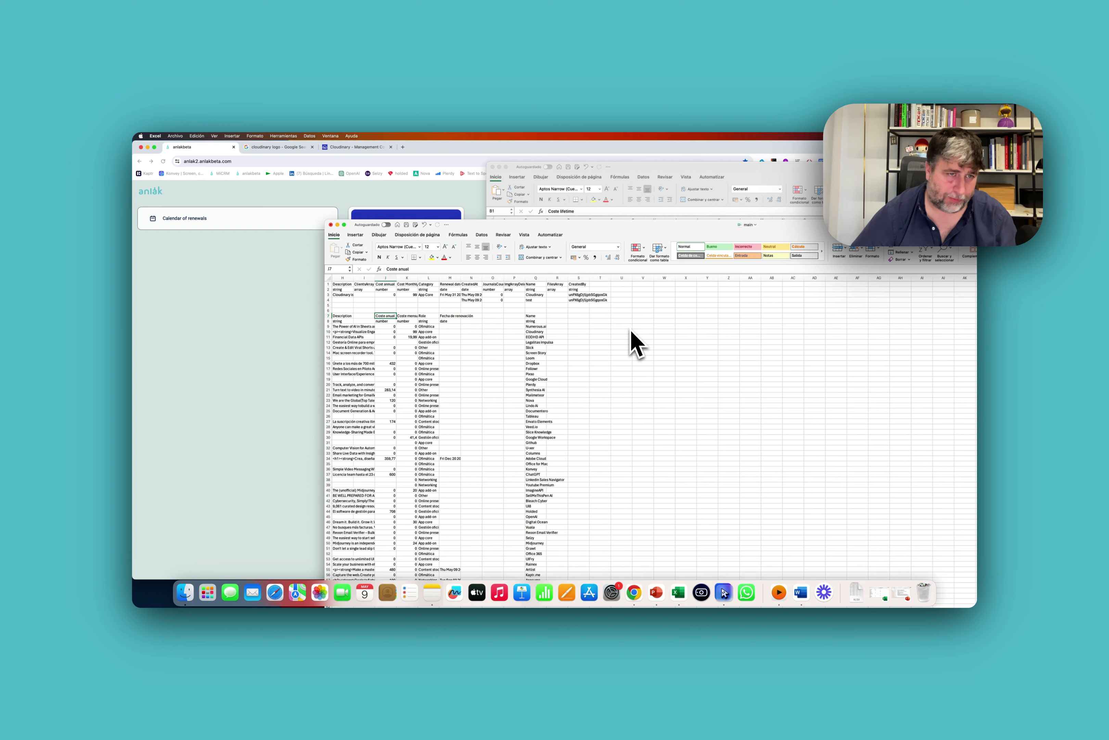
key("Home")
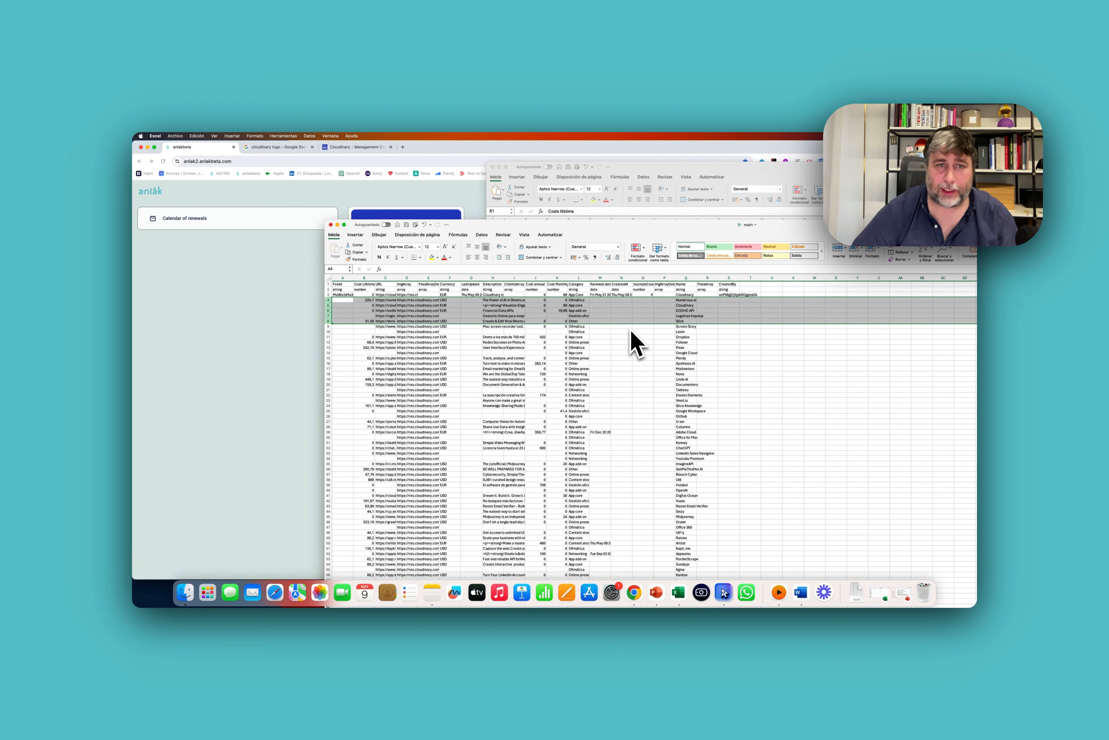
Fill the CreatedAt column with Thu May 09 2024 20:19:37 GMT+0200 from the first row.
key("super+z")
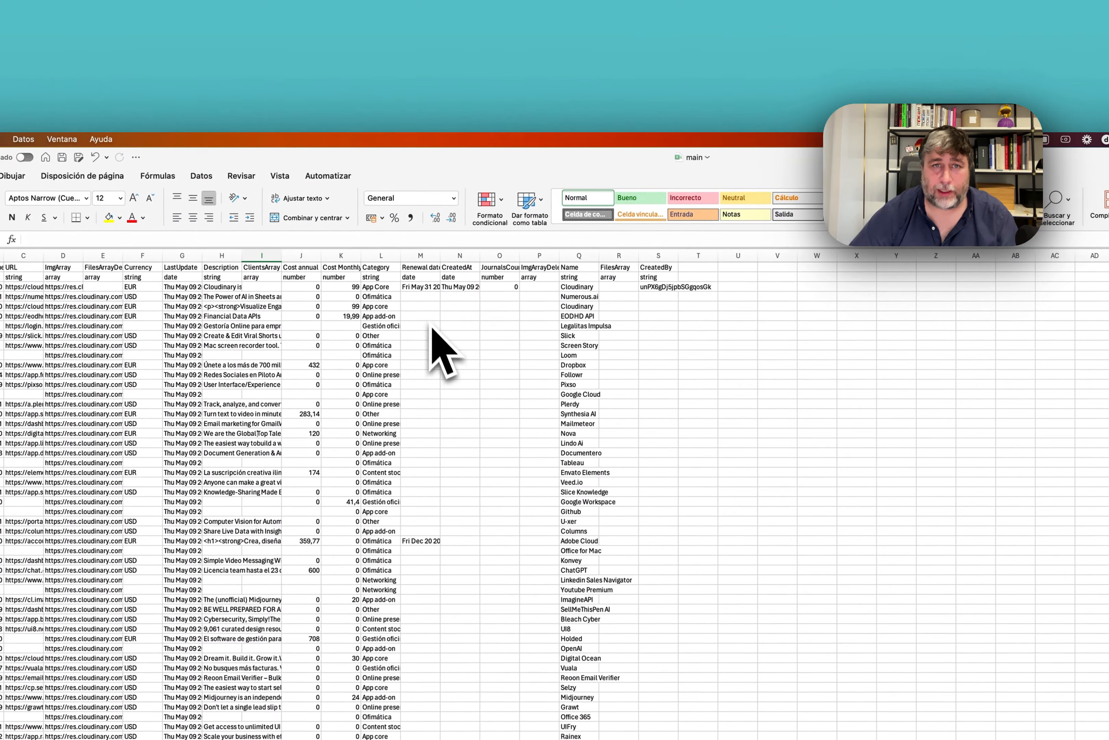
left_click(434, 289)
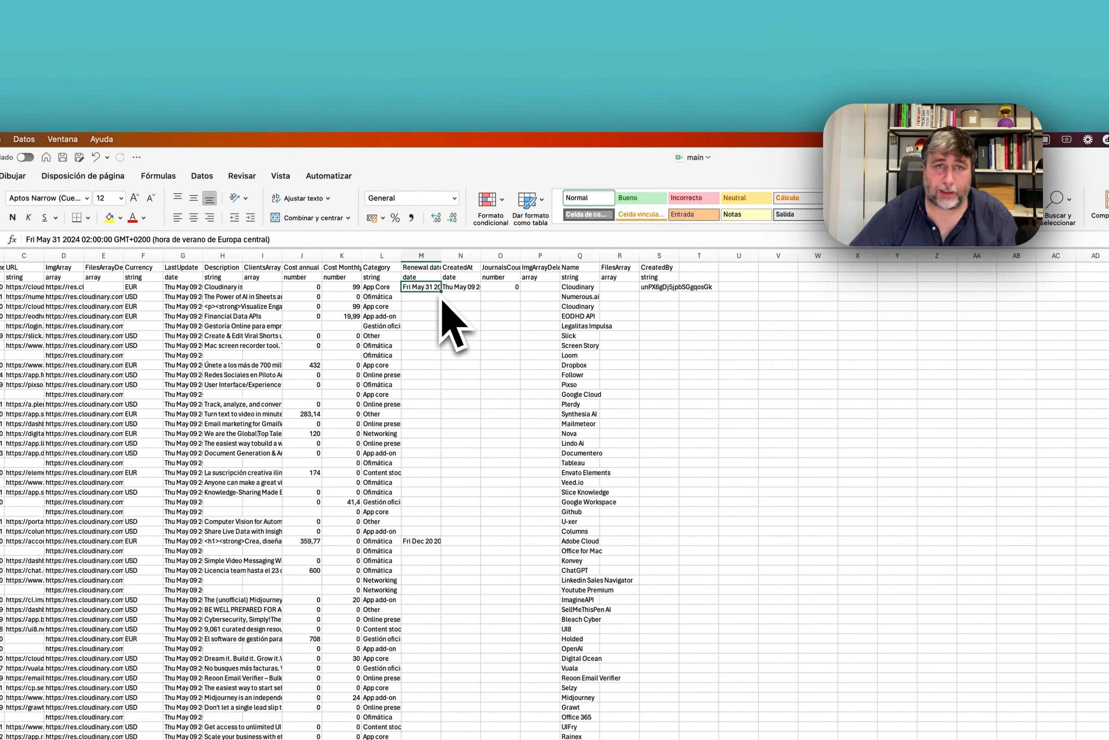
left_click(472, 289)
key("super+c")
left_click(447, 415, "shift")
key("super+v")
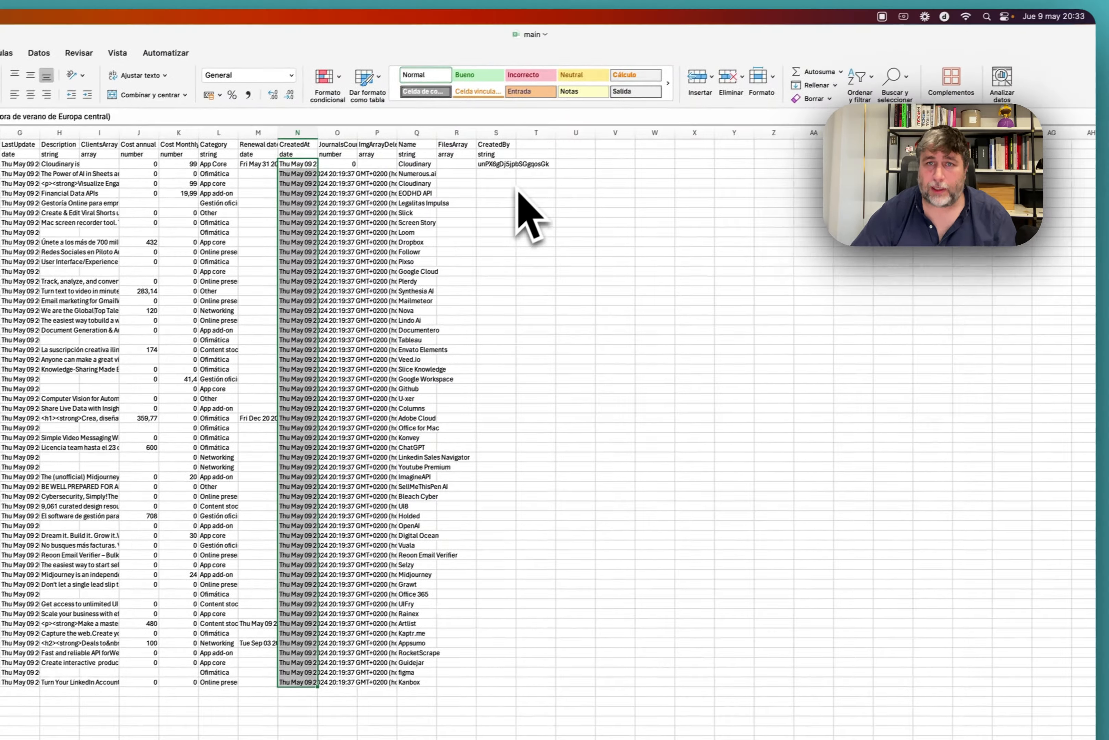
Copy the first row's CreatedBy user ID down to every app row.
left_click(438, 191)
key("super+c")
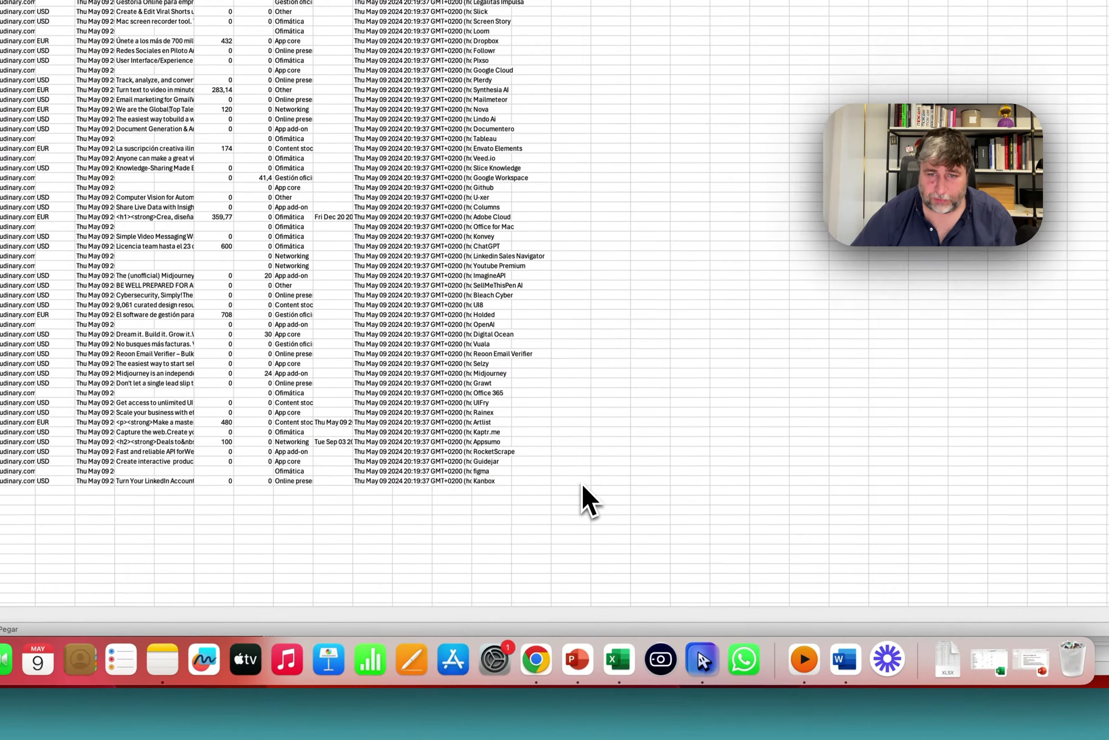
left_click(503, 593, "shift")
key("super+v")
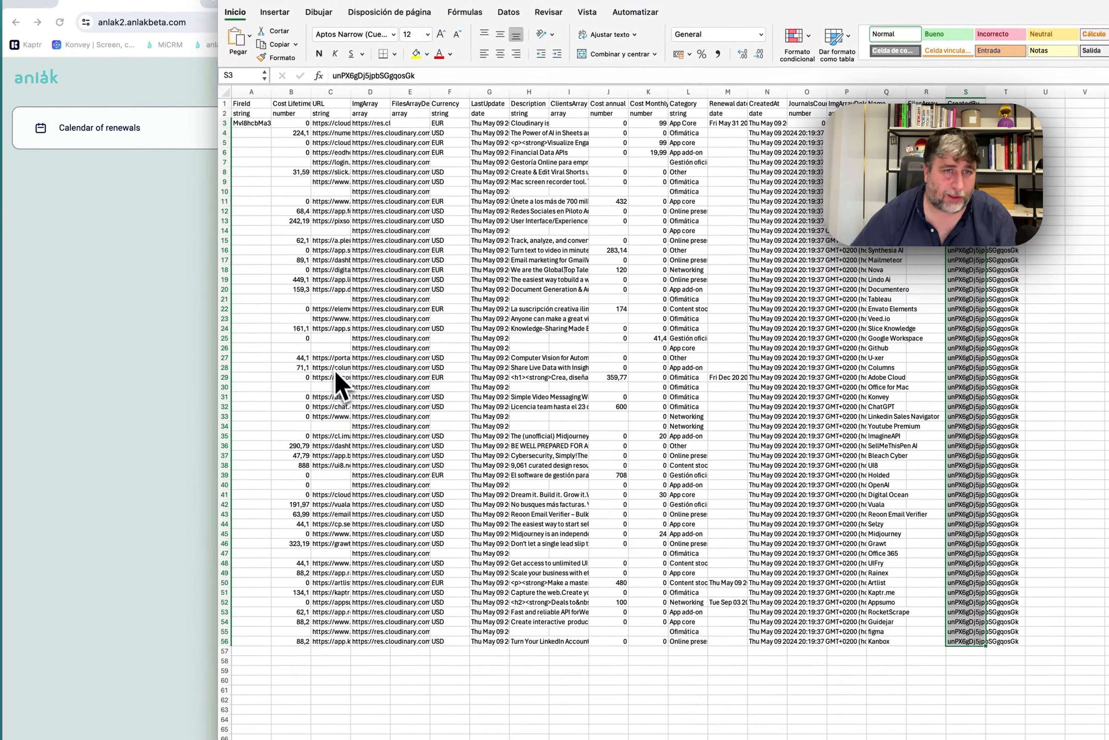
left_click(335, 374)
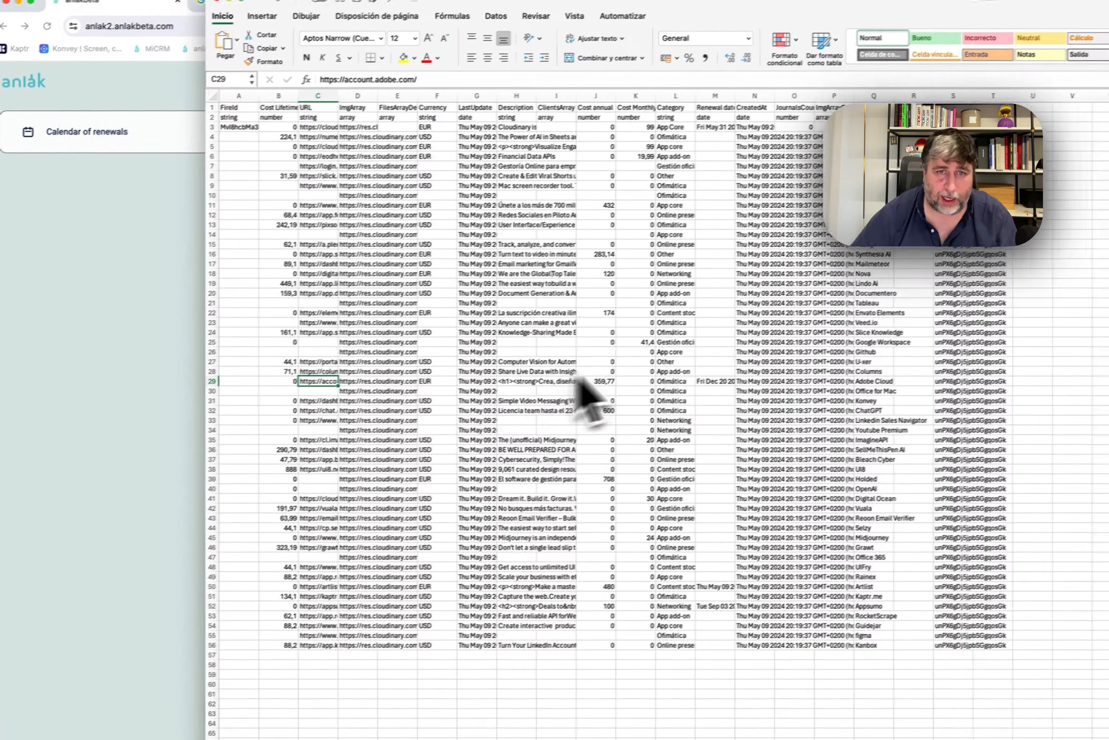
left_click(767, 338)
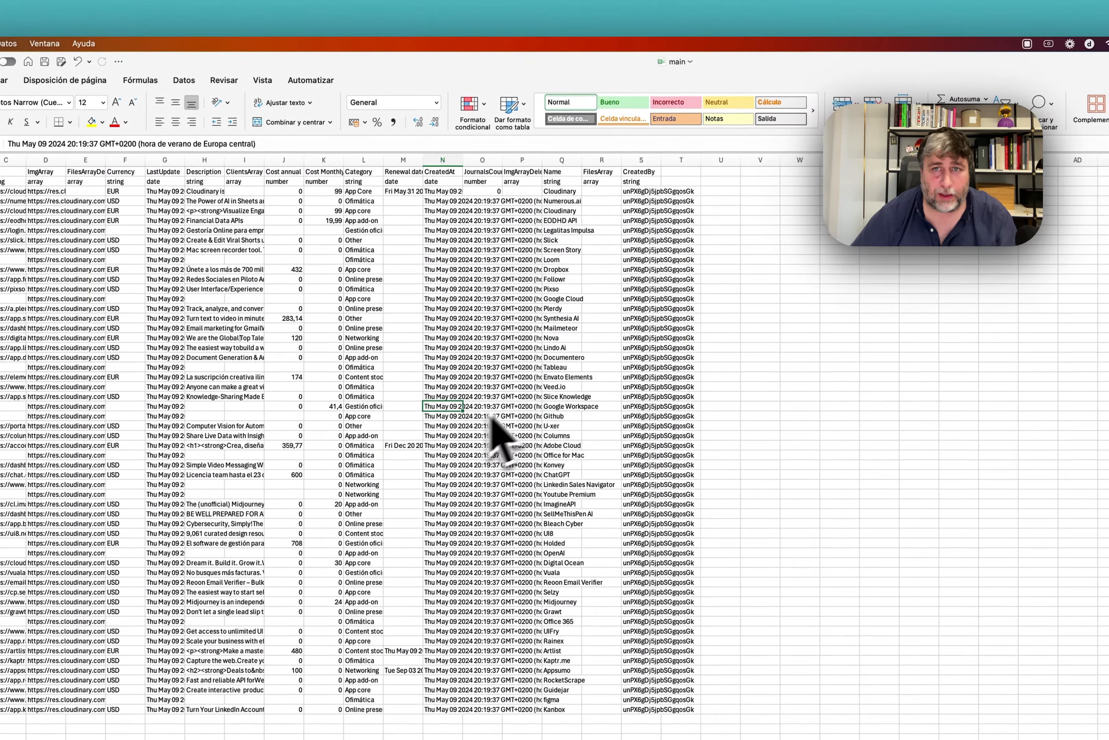
left_click(641, 191)
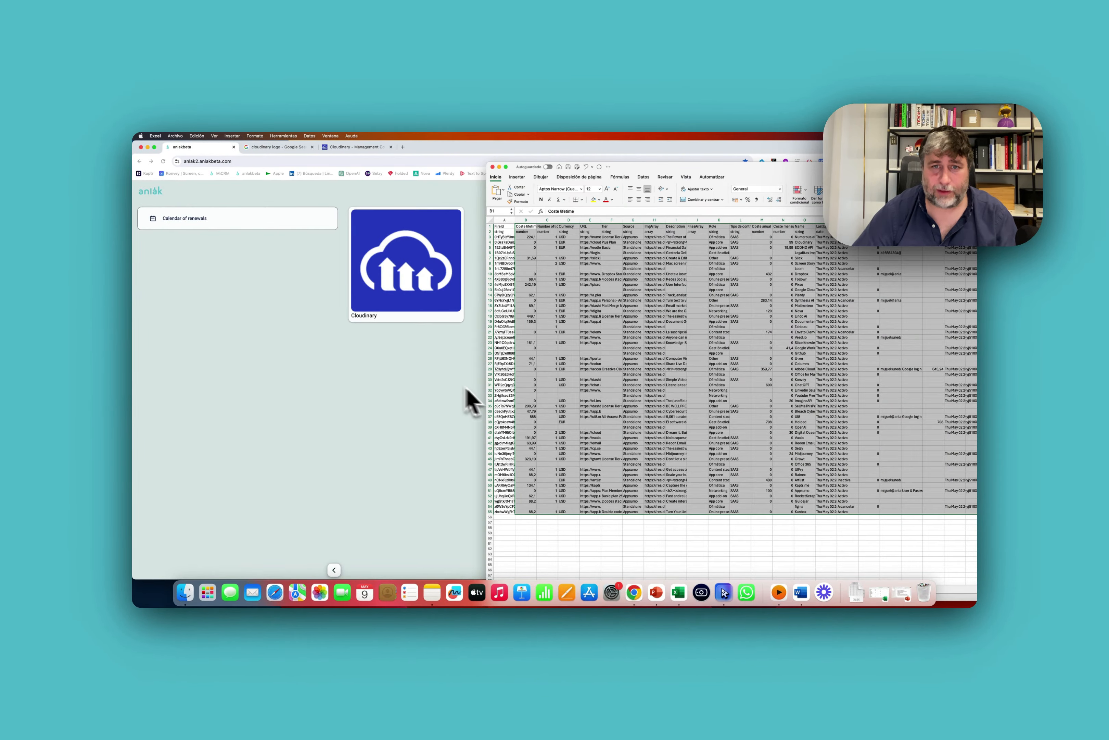
Attach main.xlsx under Adjuntar XLS in the company config and upload it with Subir XLS.
left_click(466, 388)
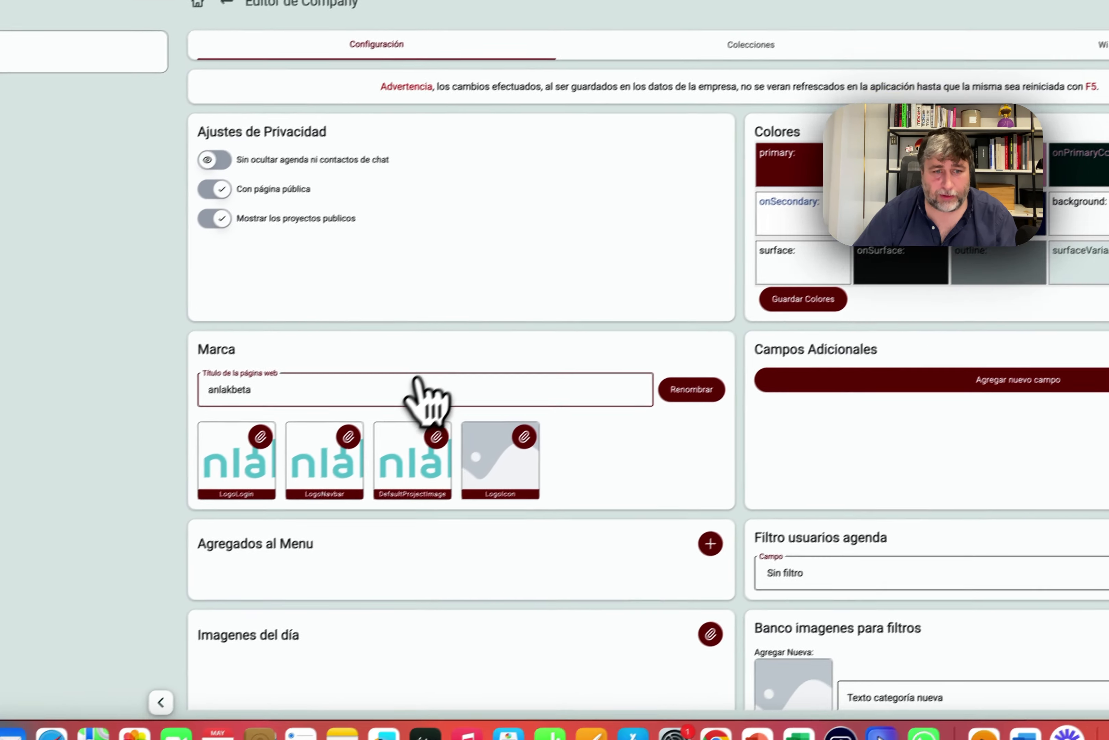
scroll(526, 446, "down", 5)
left_click(479, 527)
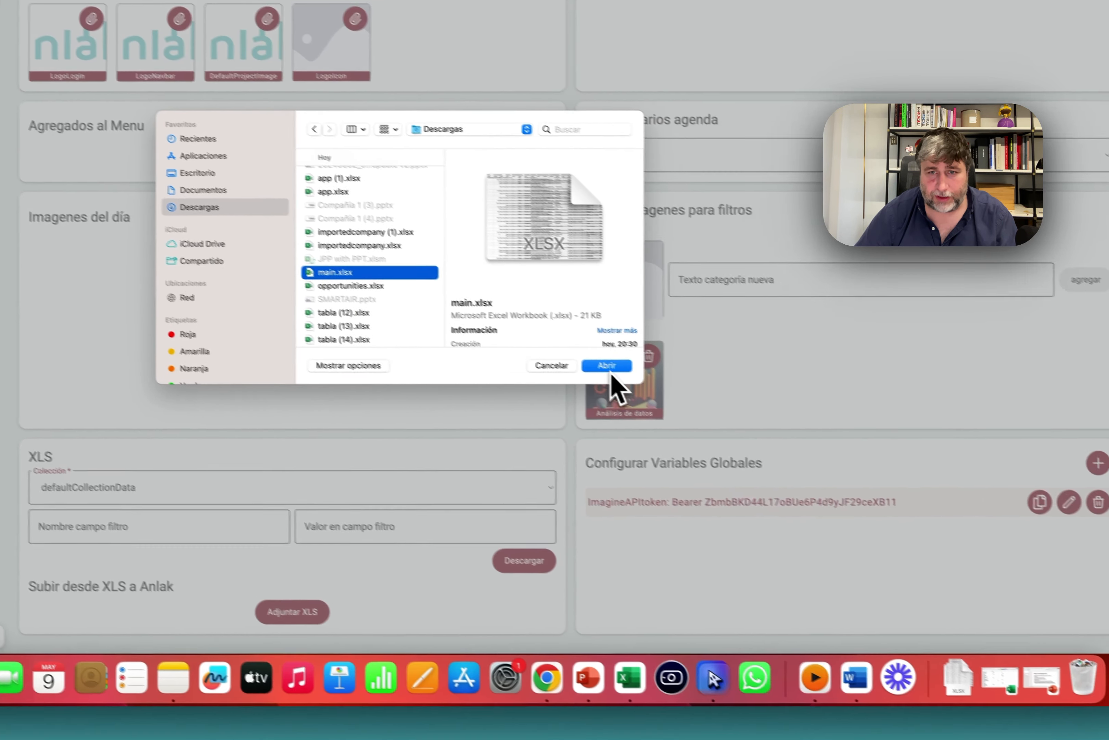
left_click(766, 437)
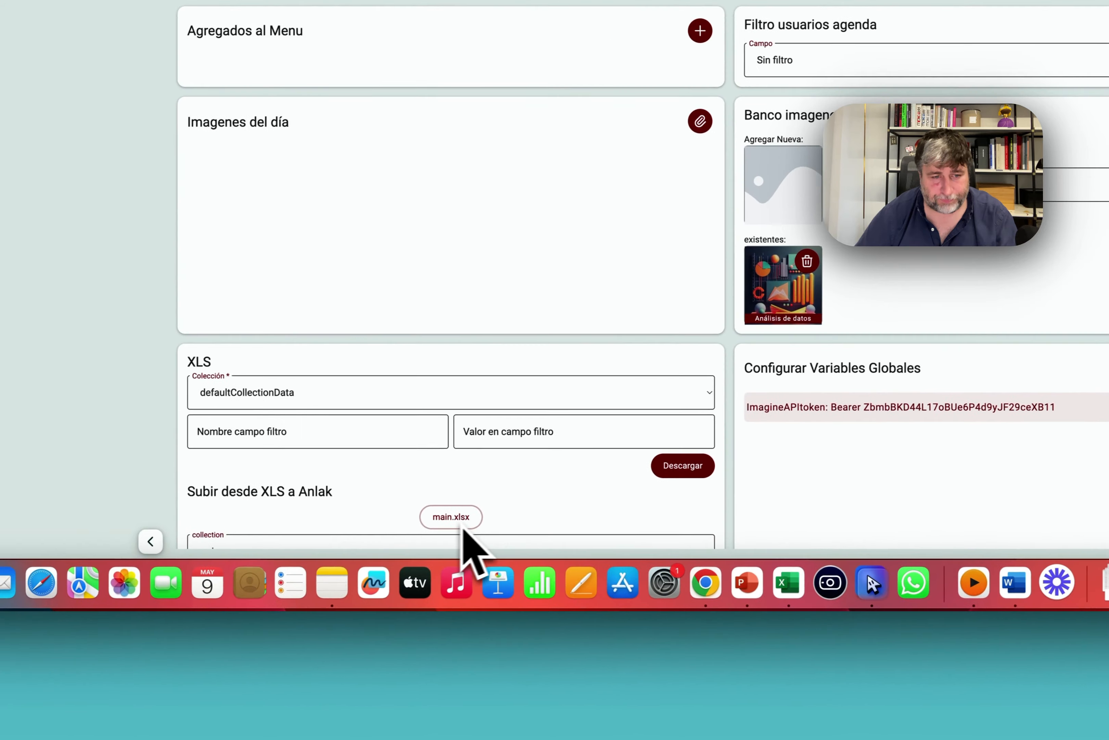
left_click(425, 511)
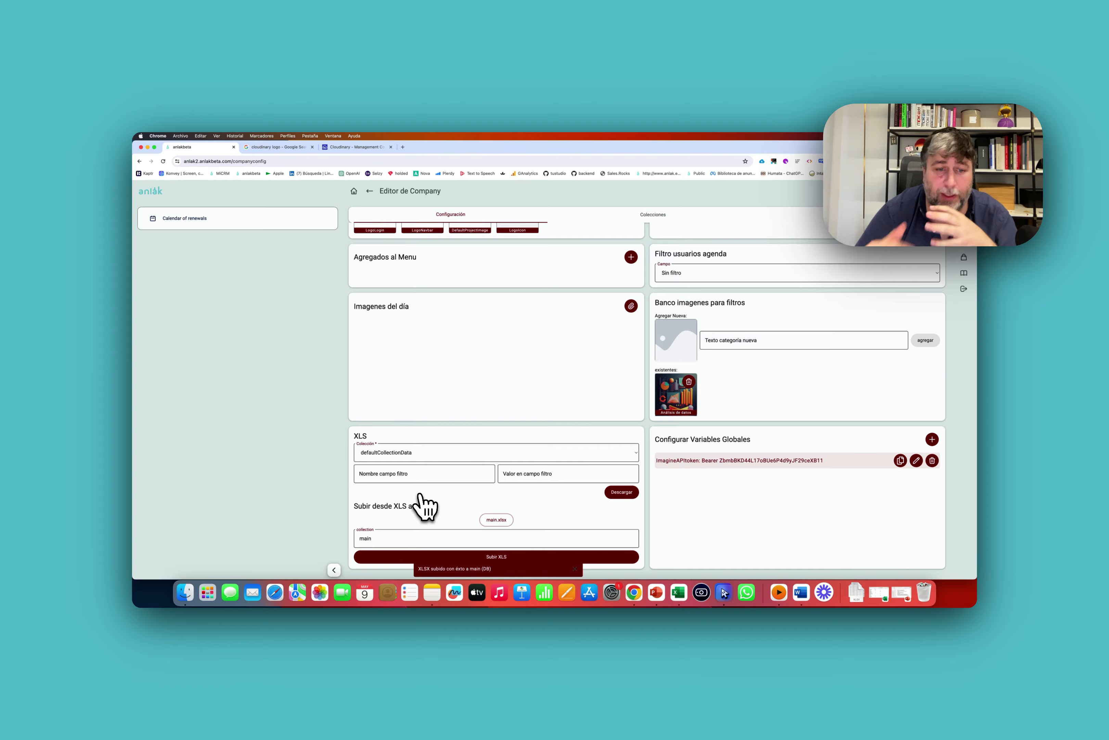
Return to the app catalog home and filter it by the App core and Networking categories.
left_click(164, 216)
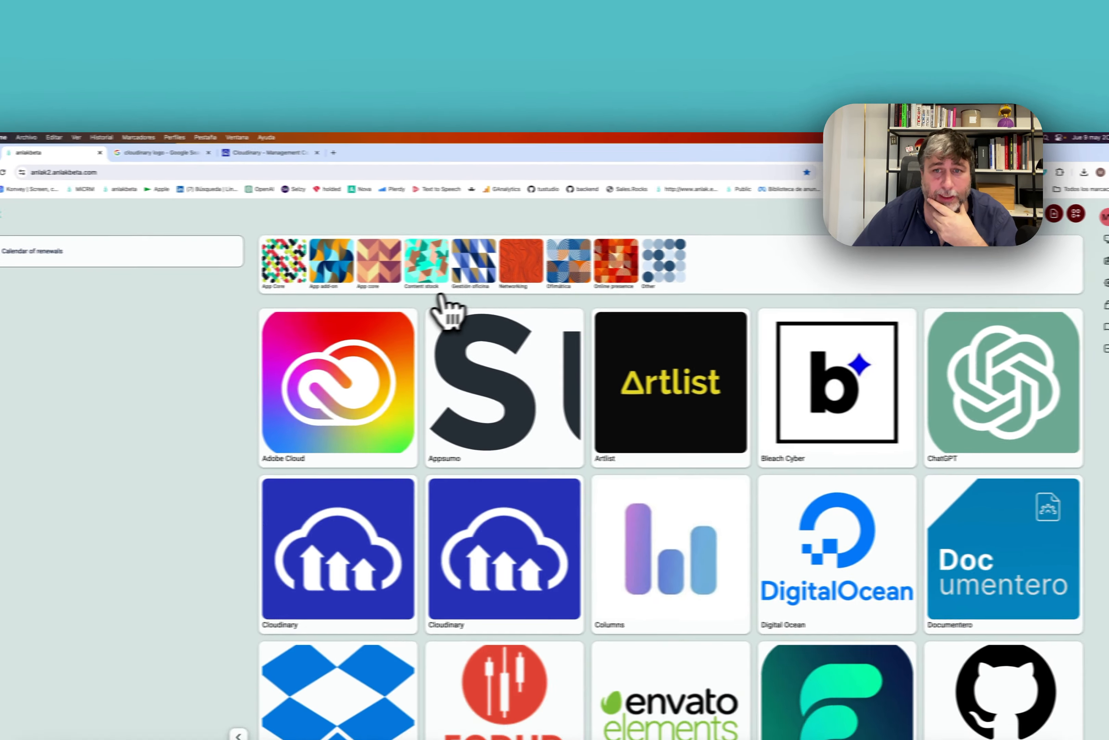
scroll(449, 453, "down", 5)
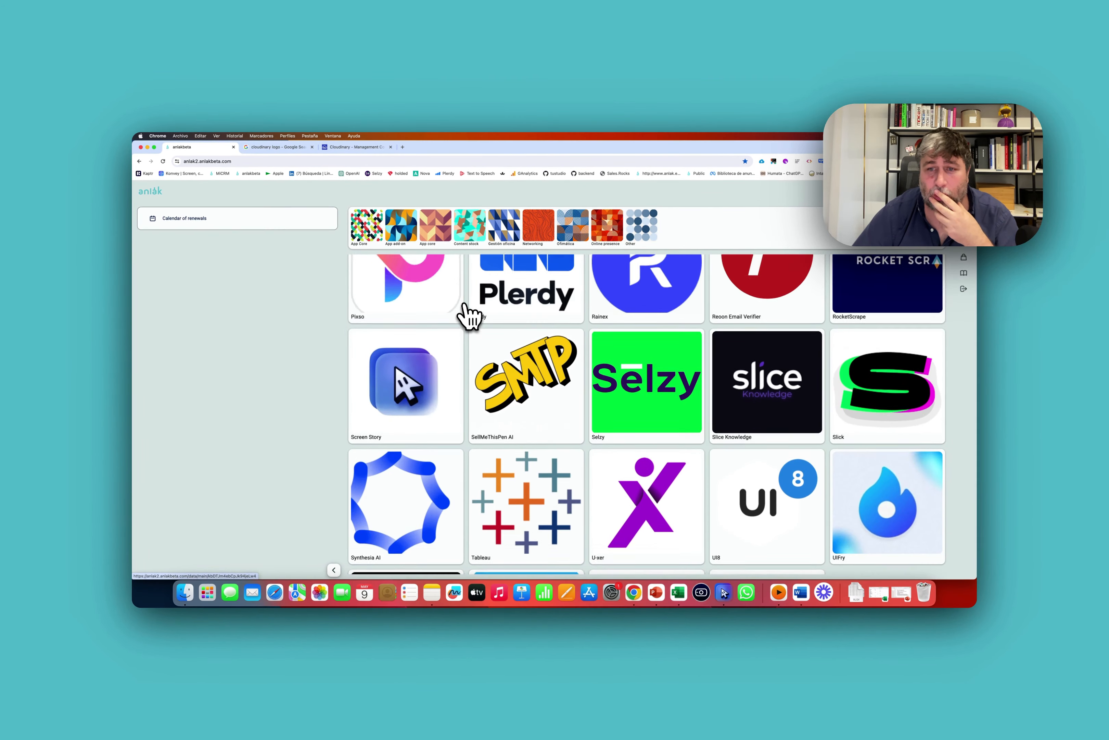
scroll(468, 310, "up", 10)
left_click(436, 224)
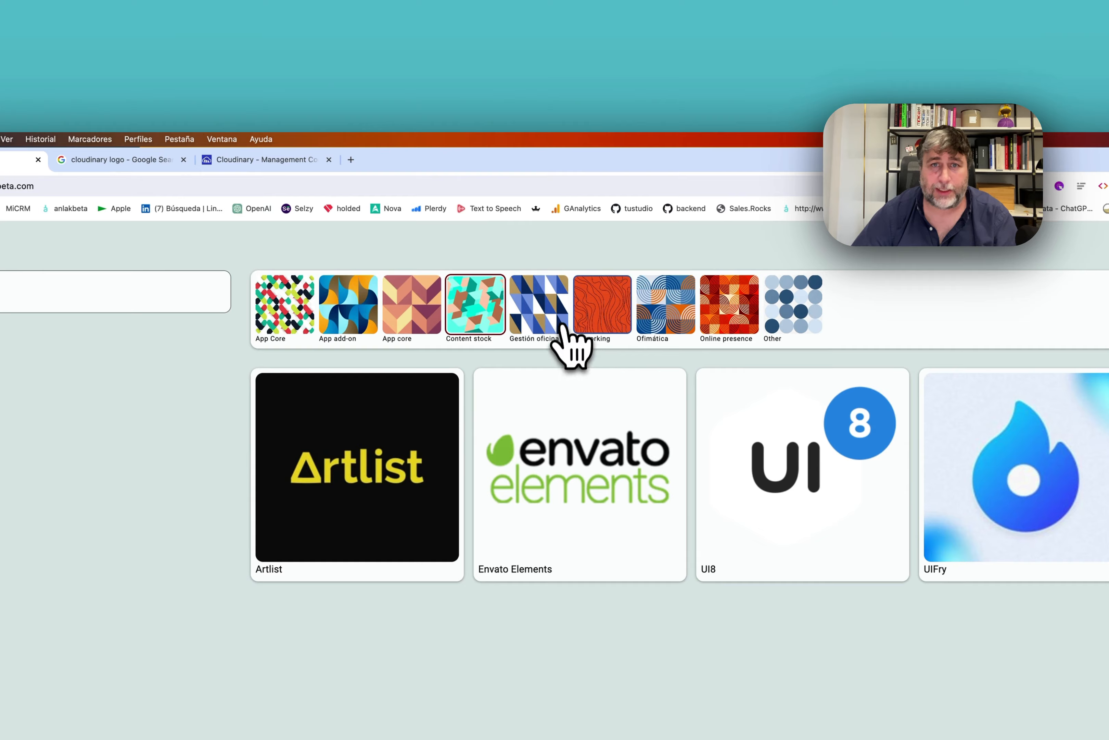
left_click(606, 315)
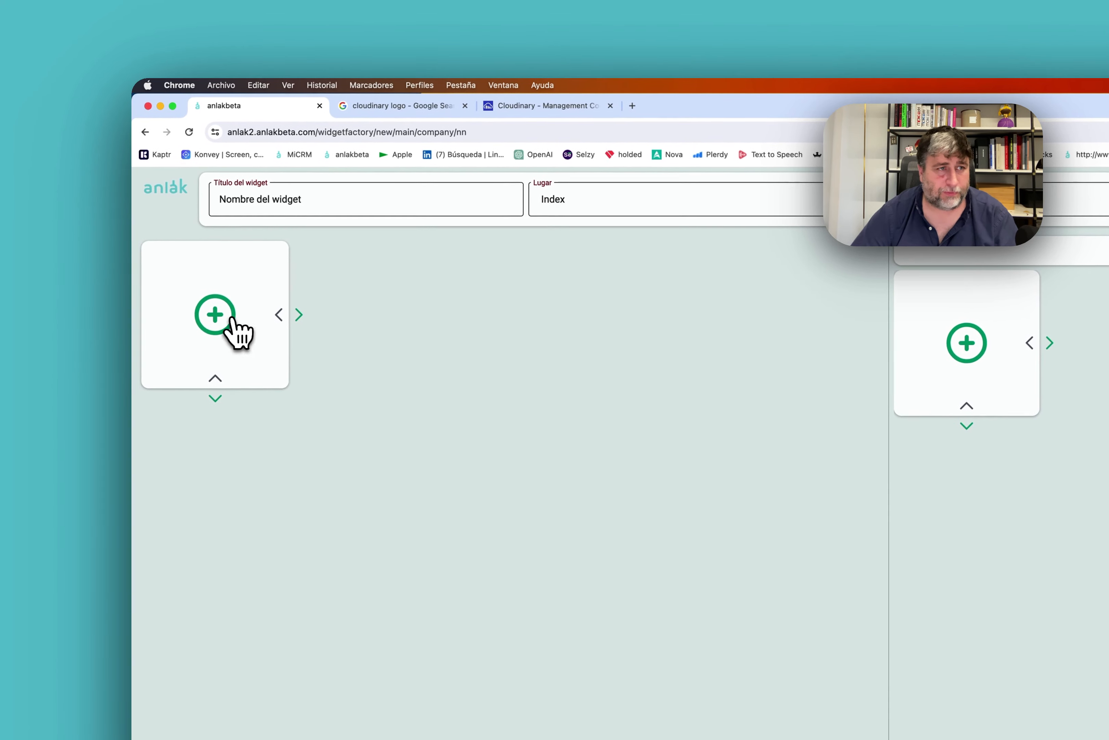
Add a Tabla Pivot element to the widget, grouped by Category.
left_click(231, 318)
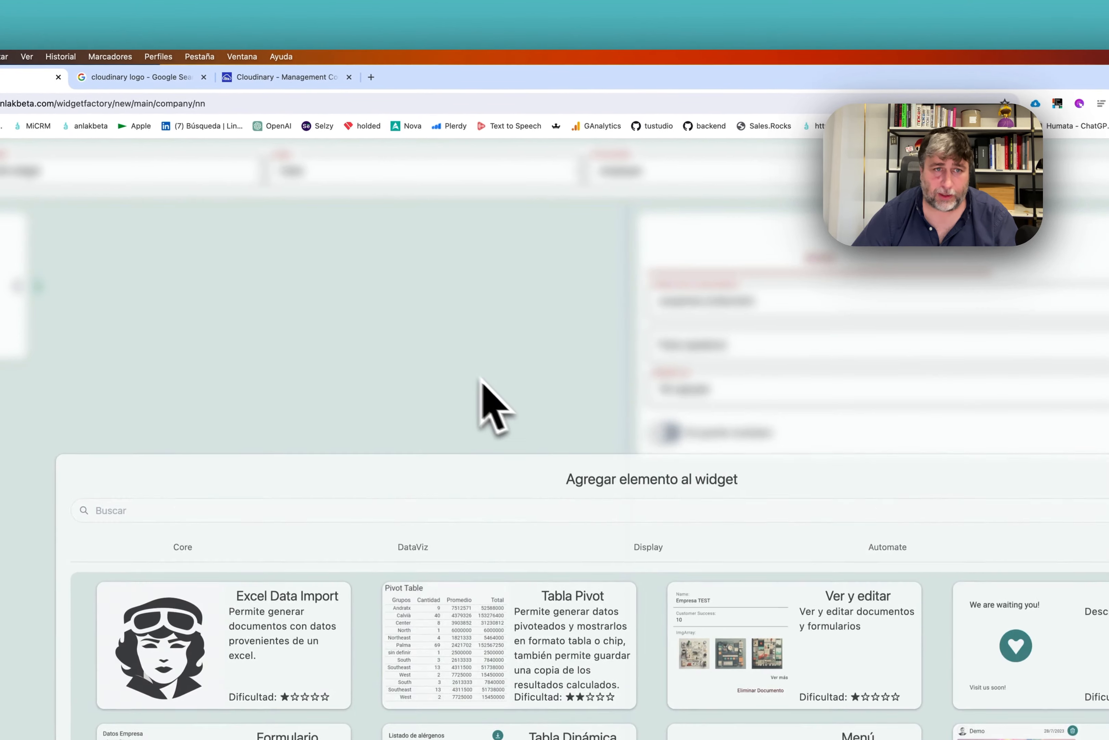
left_click(481, 380)
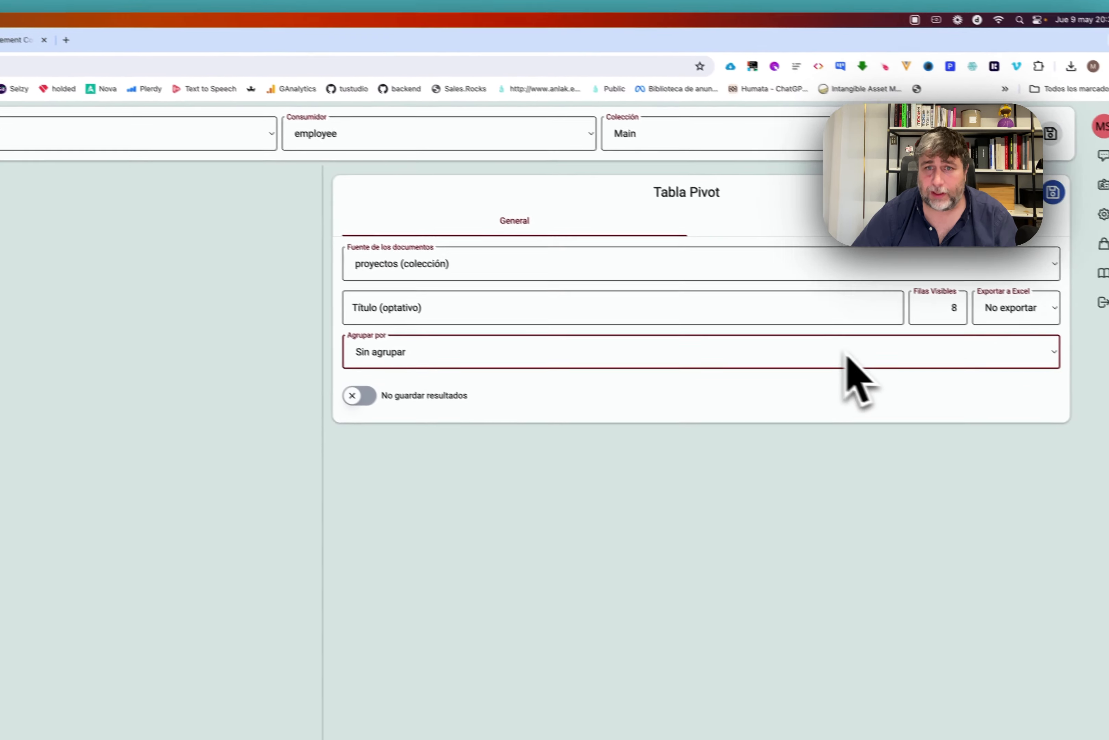
left_click(1108, 391)
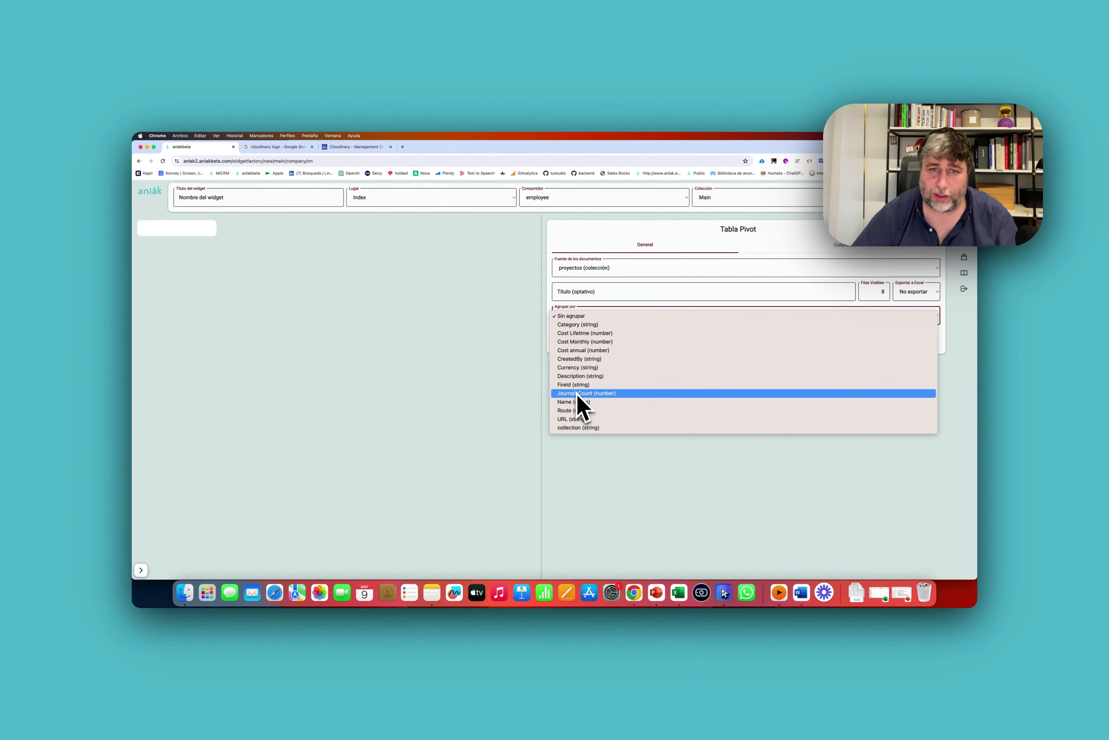
left_click(575, 326)
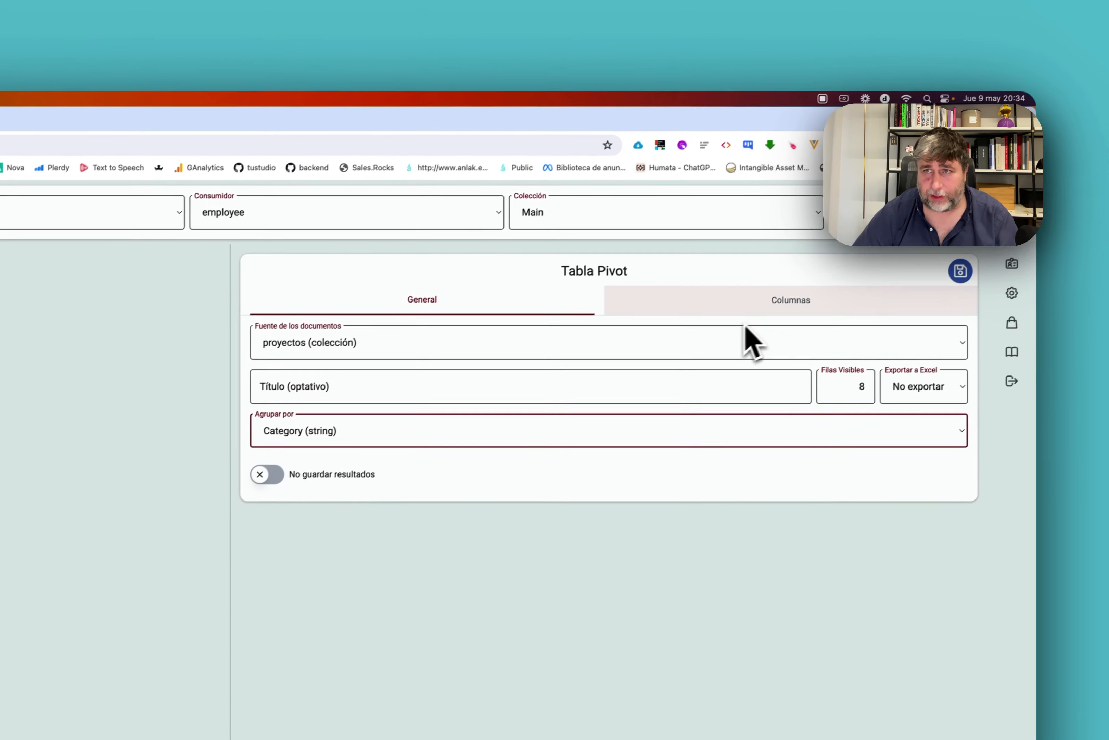
Add and save a Monthly pivot column that sums Cost Monthly.
left_click(755, 305)
left_click(957, 340)
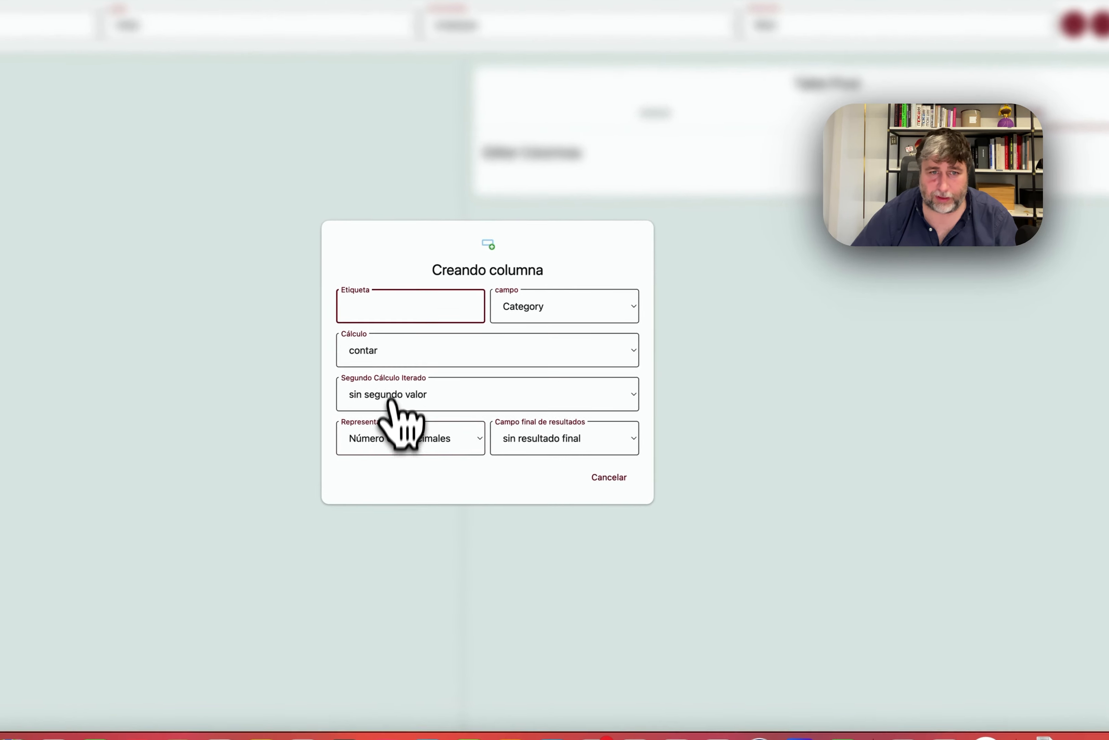
type("MONT")
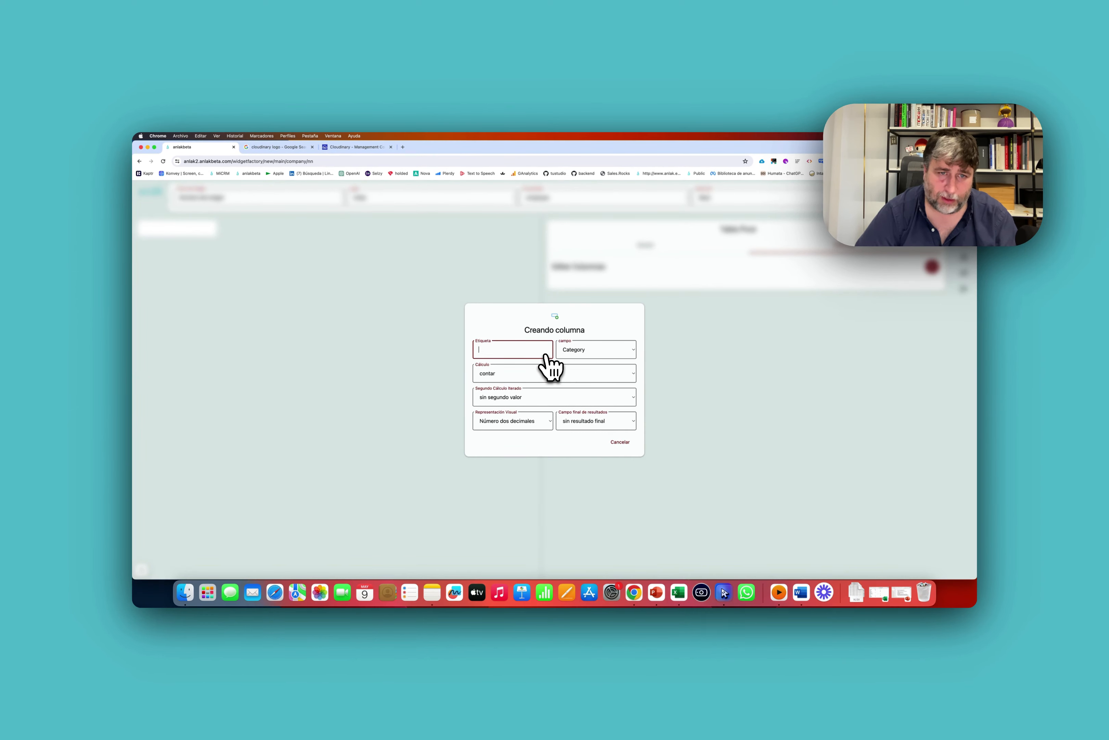
left_click(596, 354)
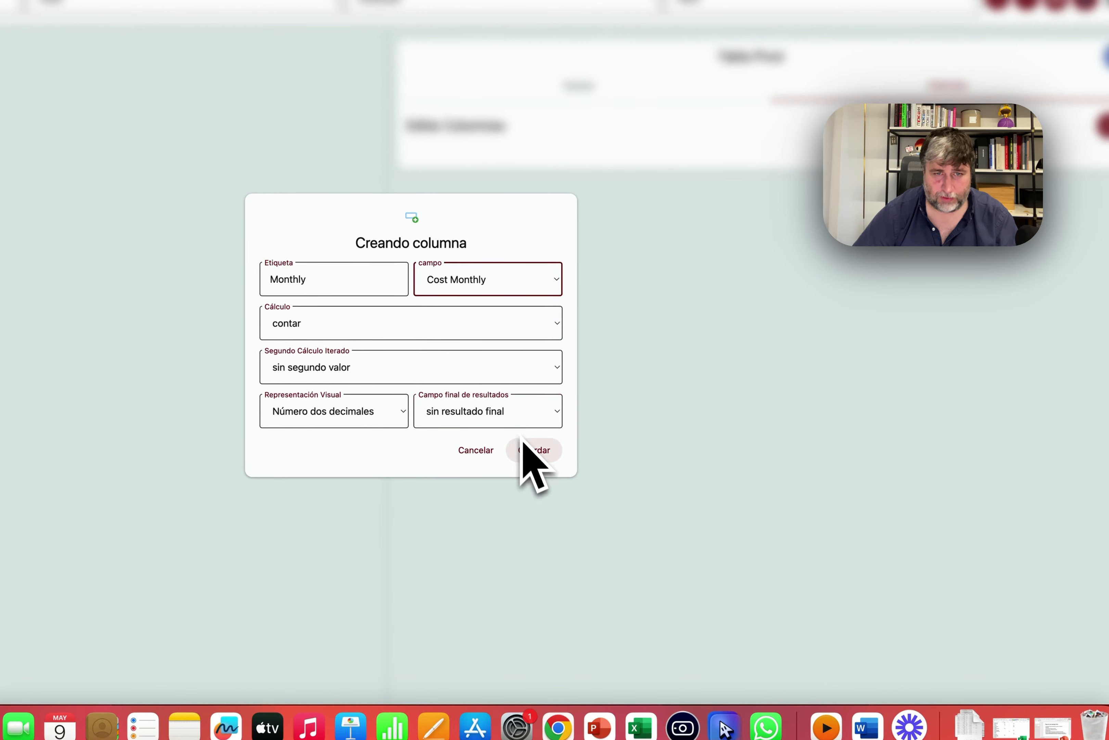
left_click(317, 322)
left_click(317, 336)
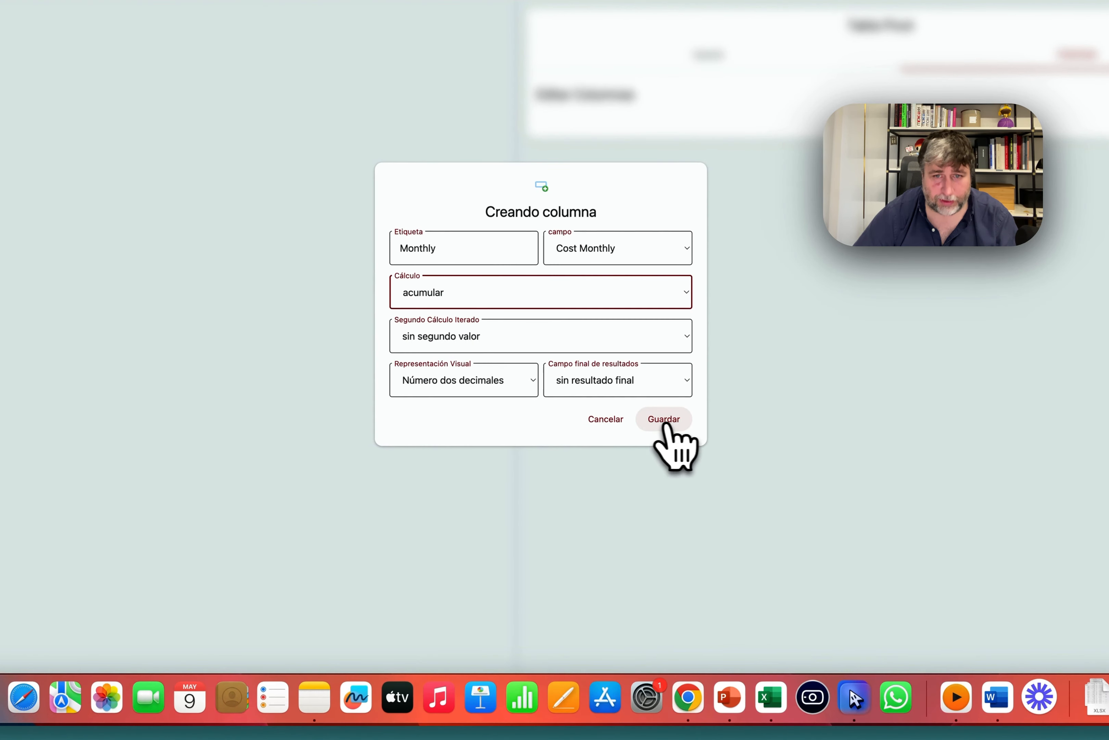
left_click(663, 421)
left_click(898, 277)
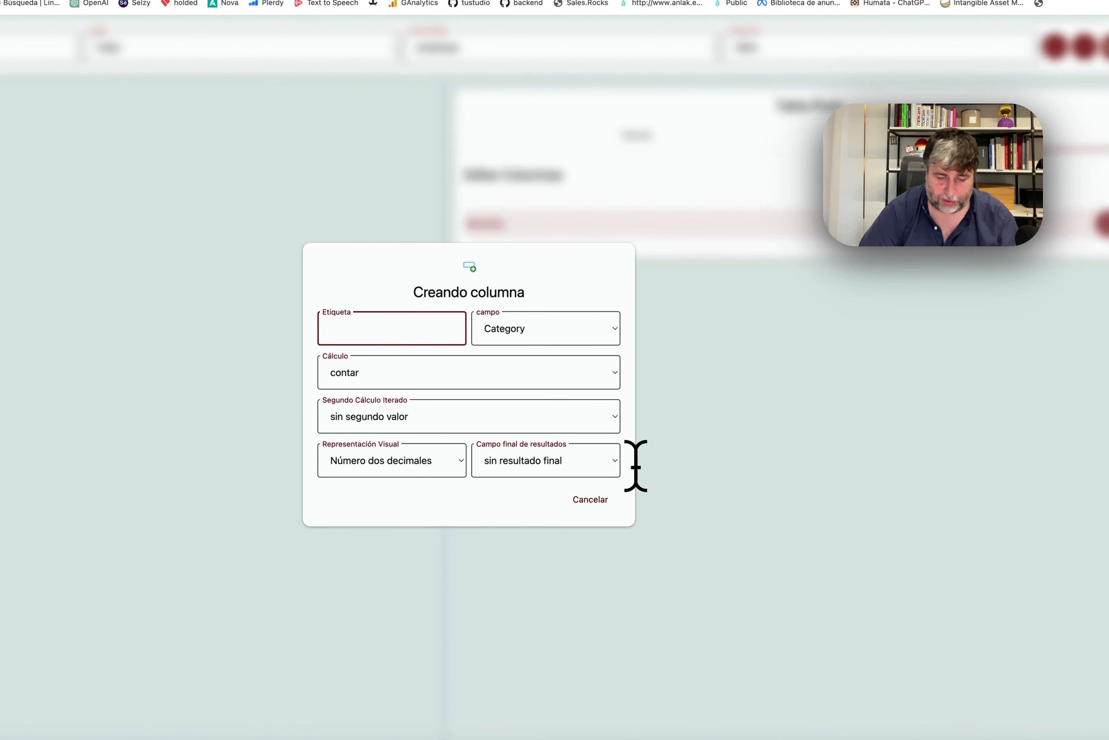
Add a Yearly column summing Cost annual and save it.
type("Yearly")
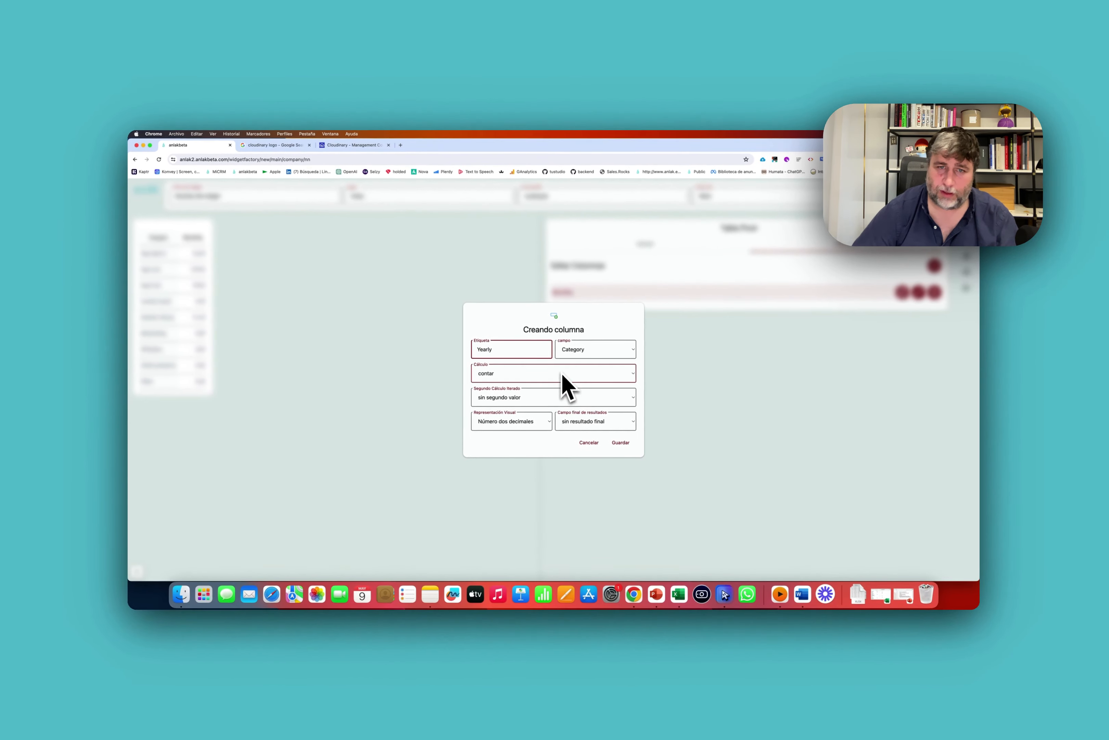
left_click(520, 329)
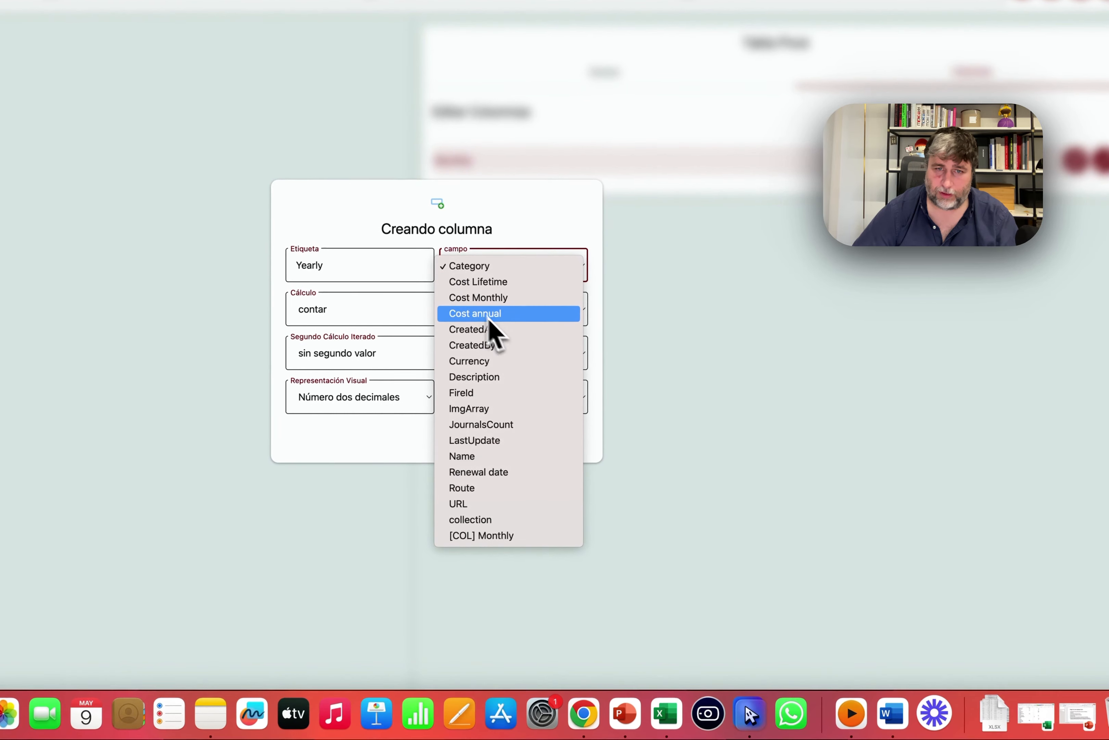
left_click(514, 335)
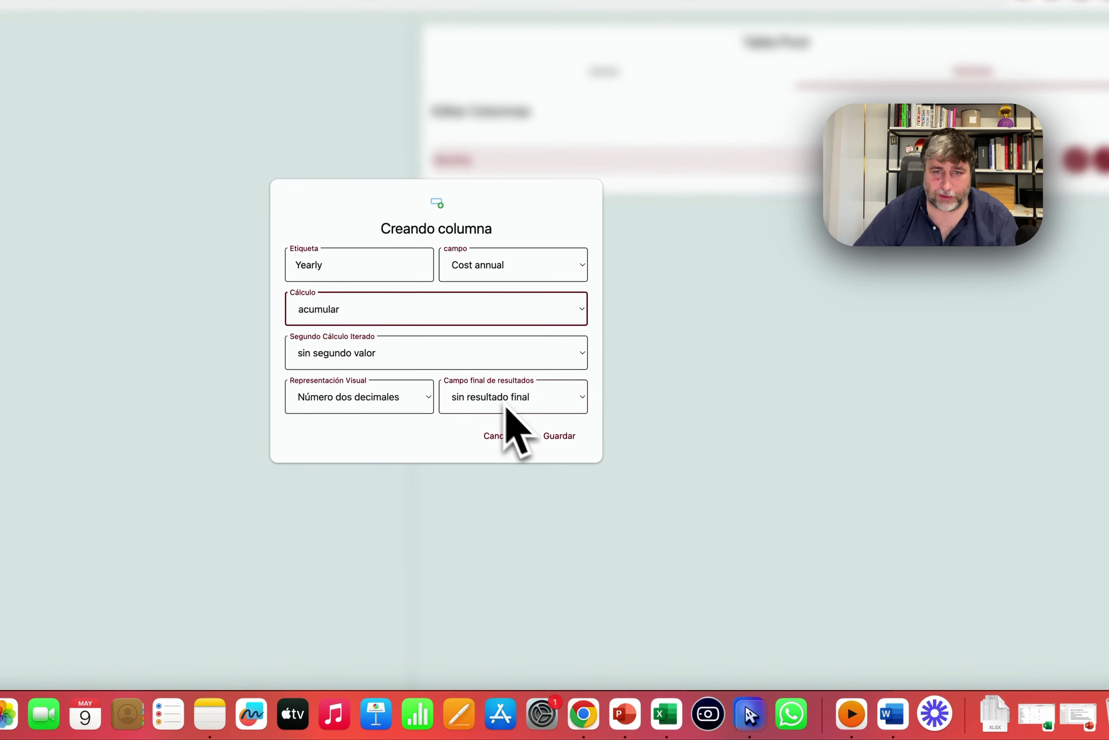
left_click(559, 435)
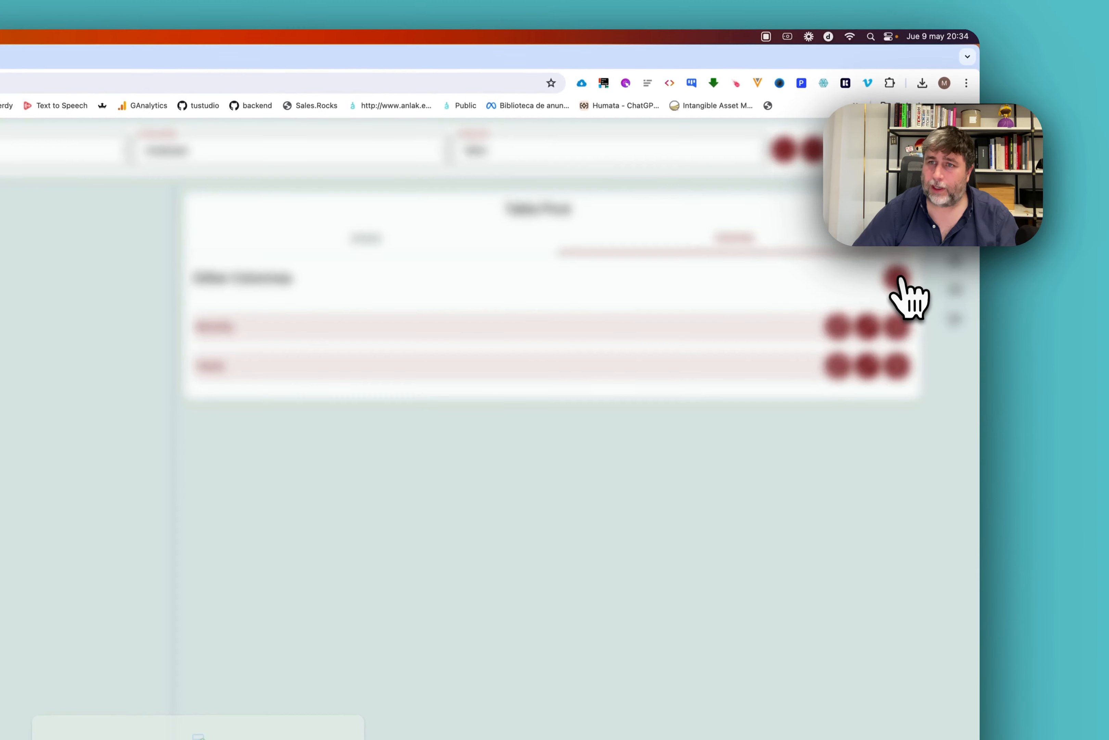
Add a Lifetime column summing Cost Lifetime, with an accumulated grand total.
left_click(897, 278)
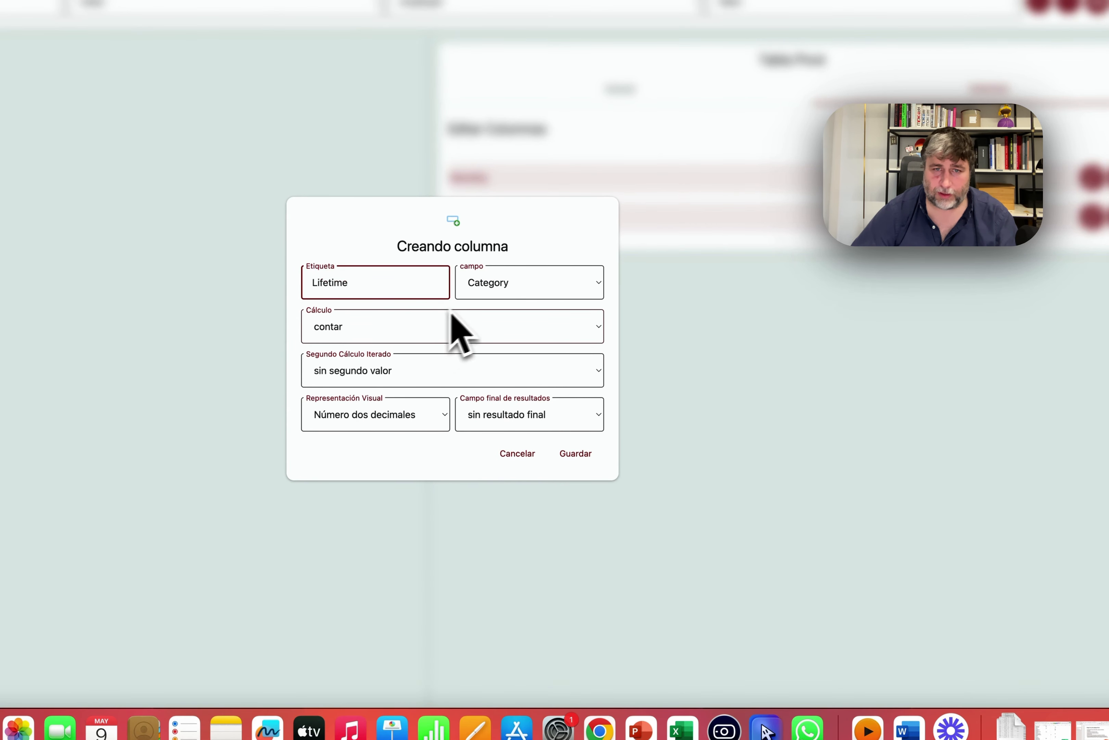
left_click(496, 290)
left_click(496, 300)
left_click(396, 329)
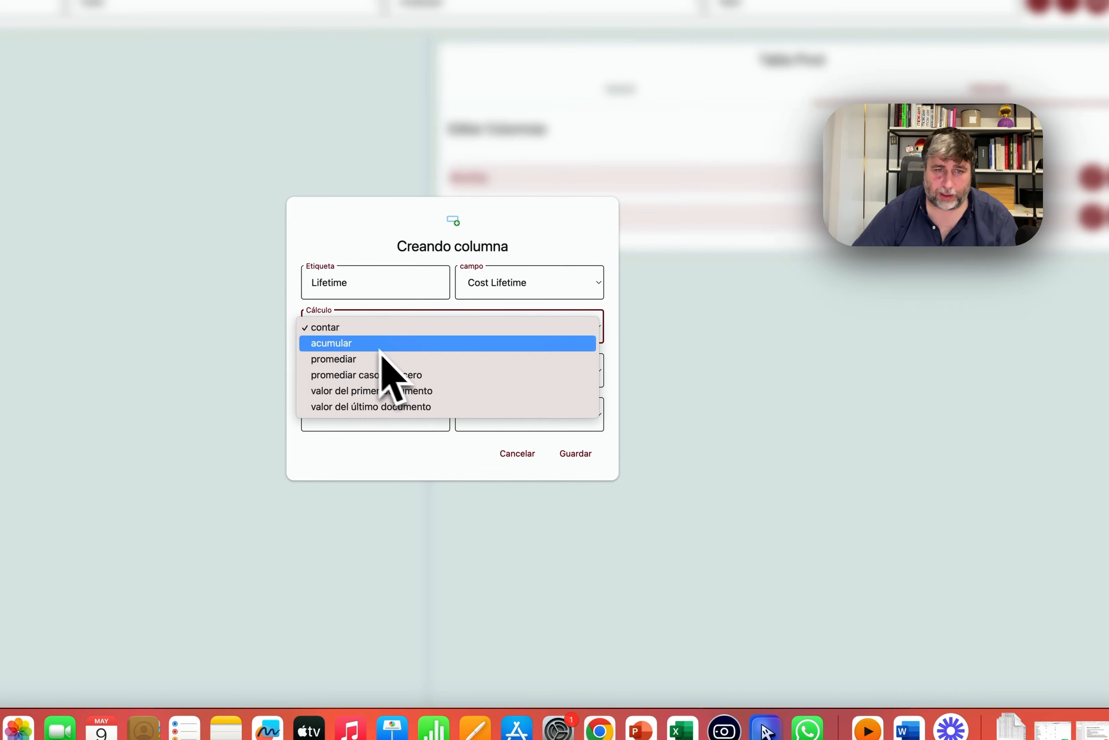
left_click(483, 416)
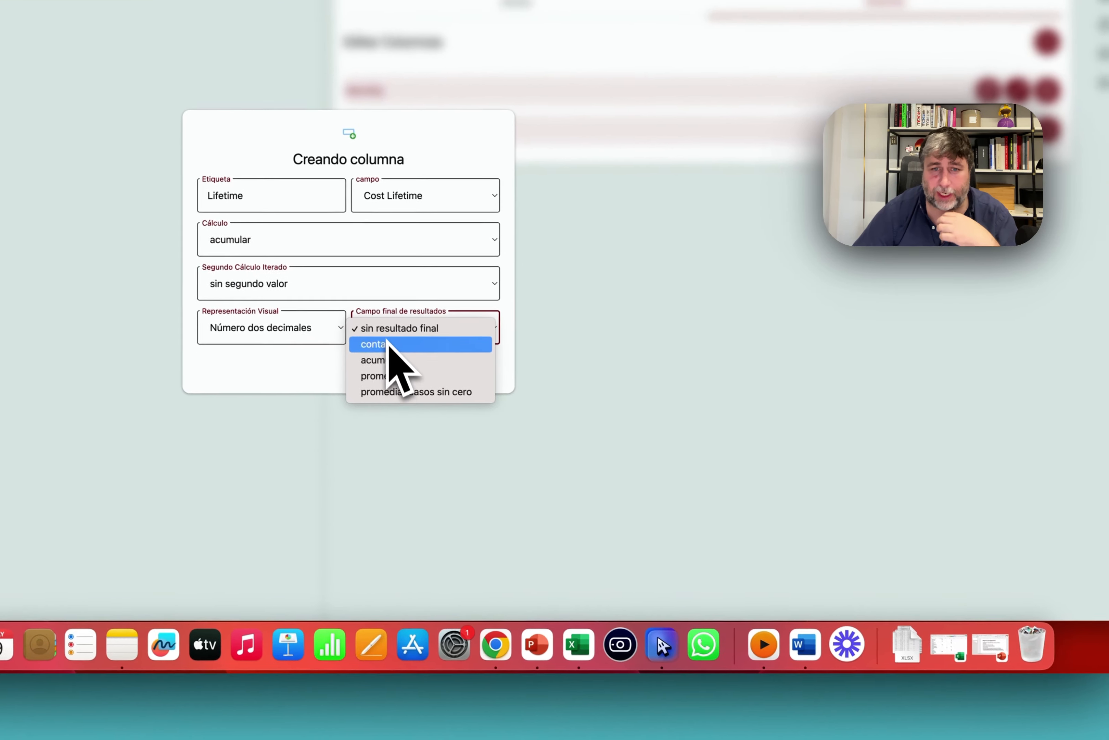
left_click(513, 447)
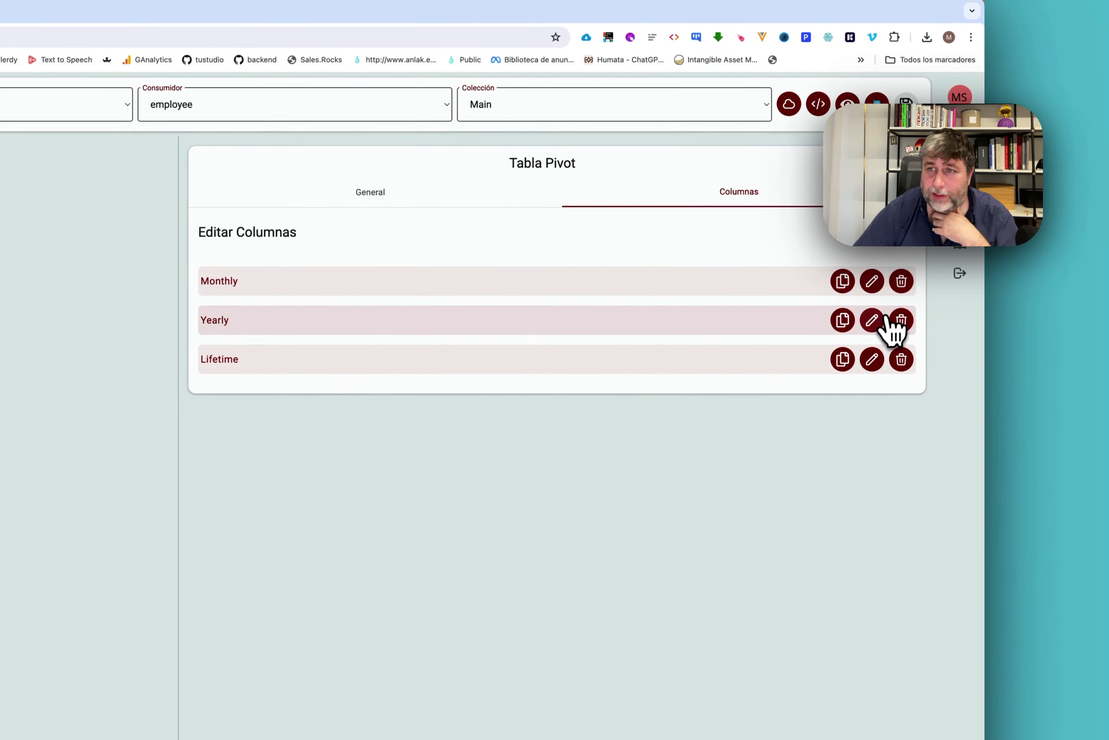
Set the Yearly column's Campo final de resultados to acumular so it shows a grand total.
left_click(998, 111)
left_click(429, 313)
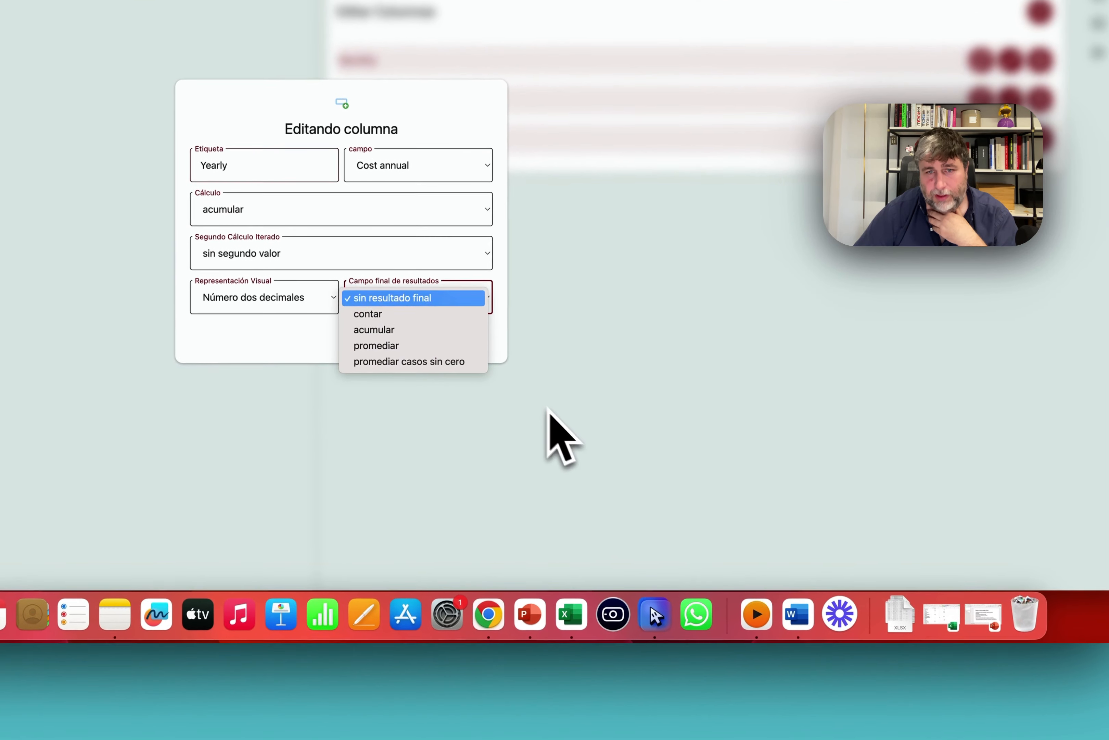
left_click(385, 341)
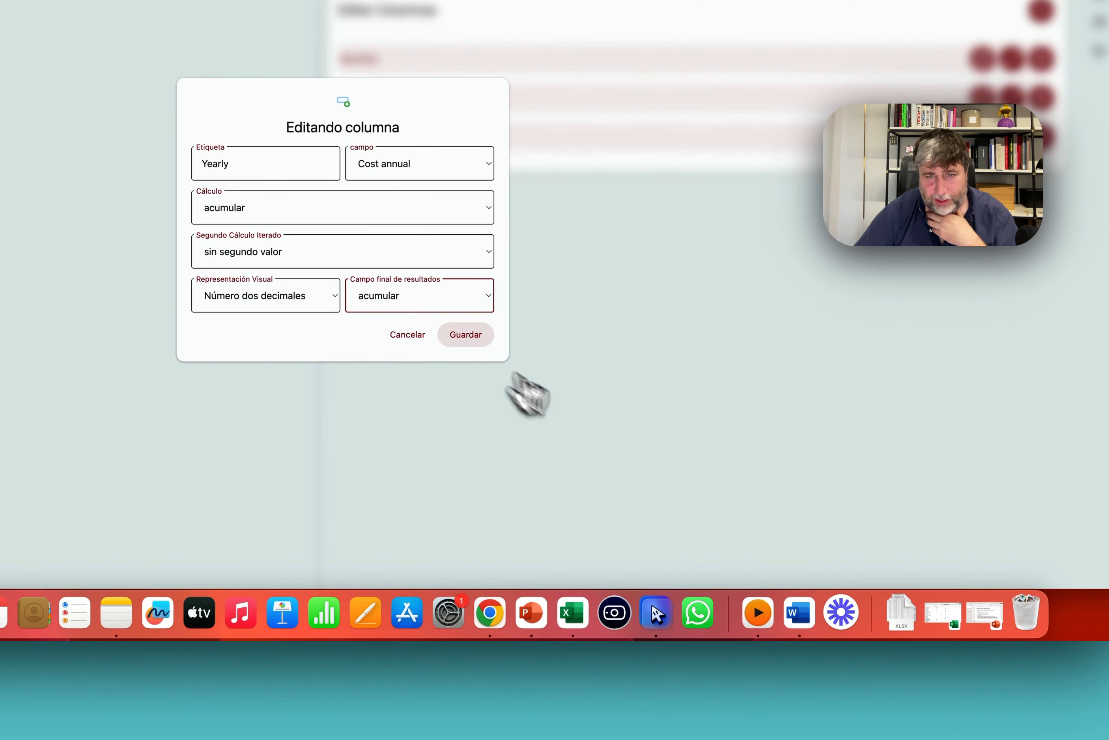
left_click(465, 335)
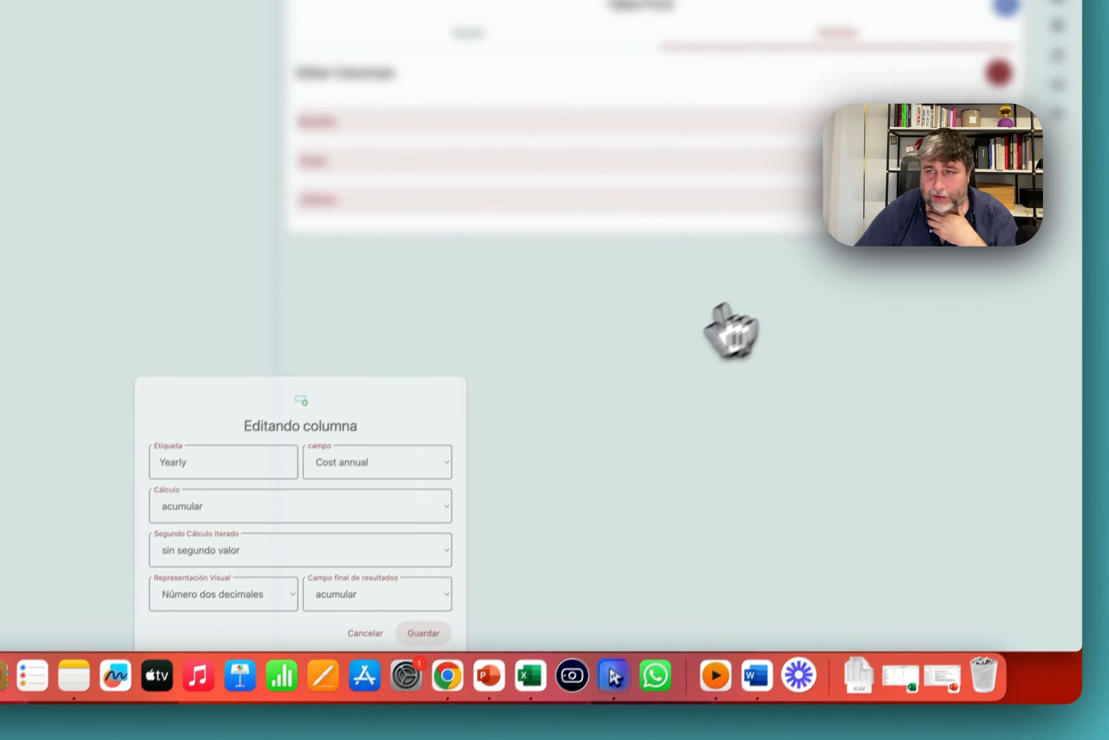
Give the Monthly column the same accumulated grand total and close the pivot widget editor.
left_click(1012, 60)
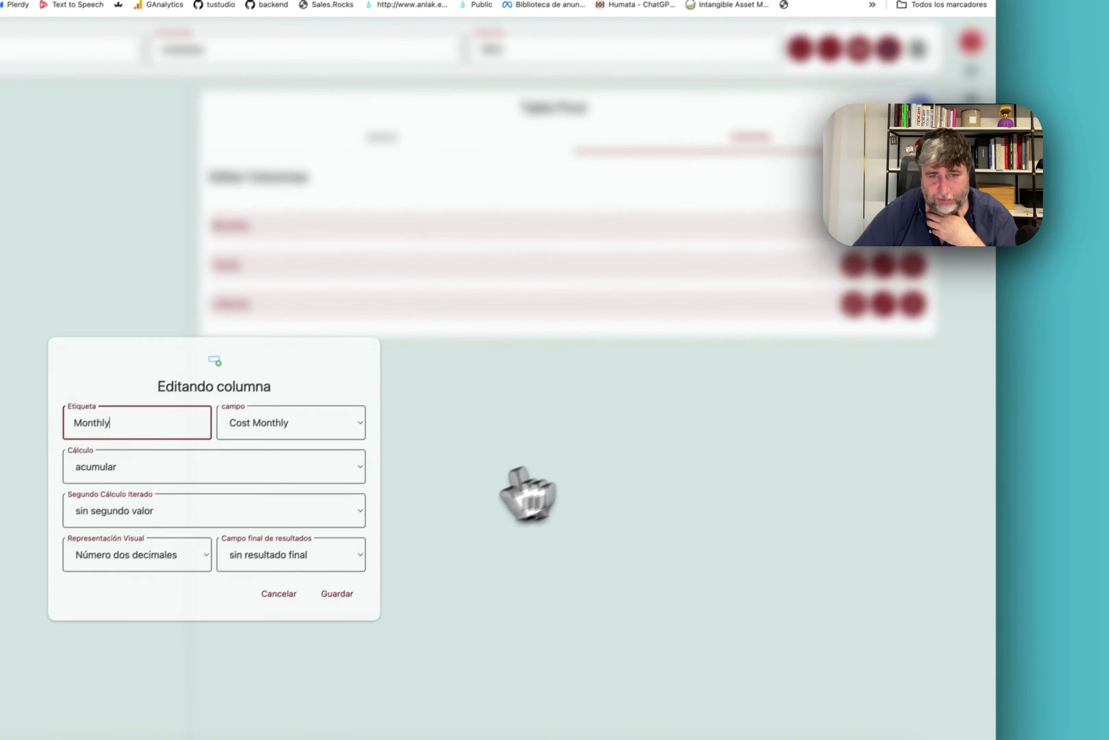
left_click(430, 318)
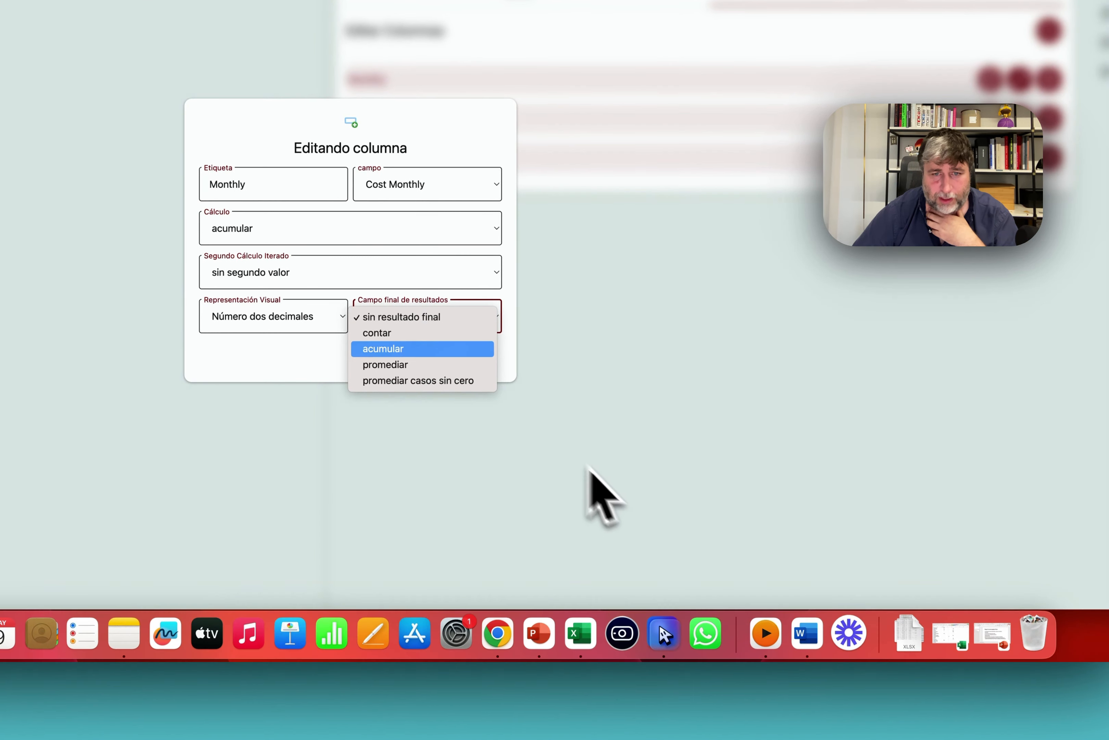
left_click(419, 349)
left_click(470, 355)
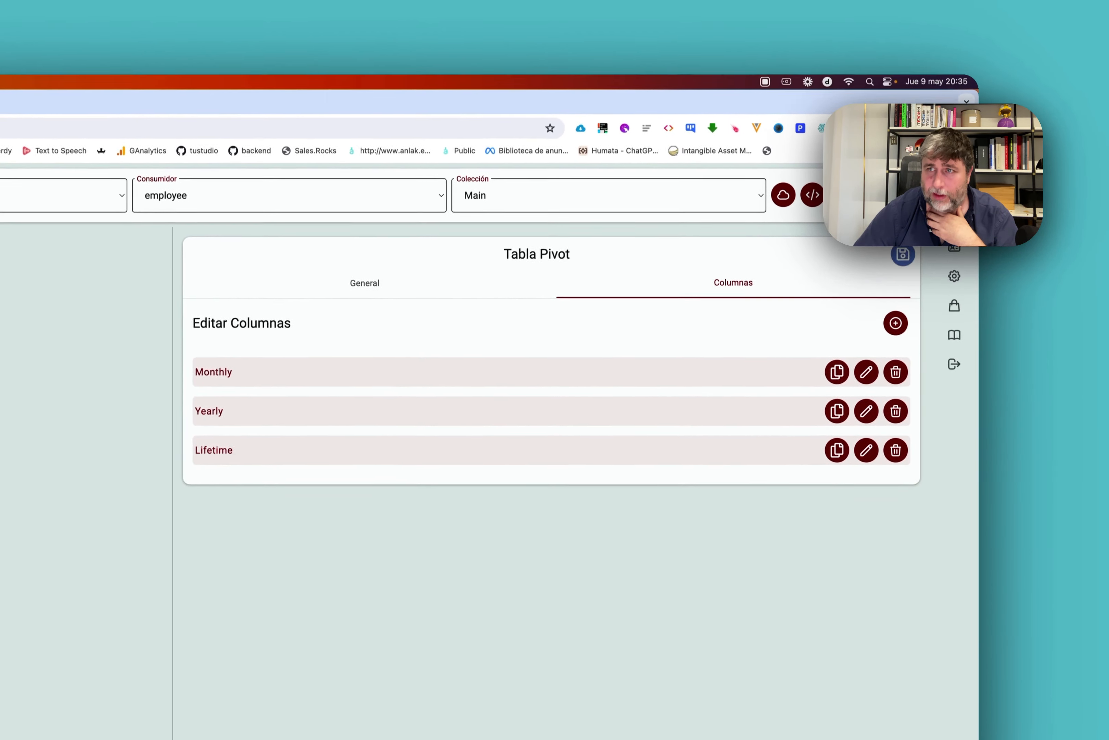
left_click(912, 215)
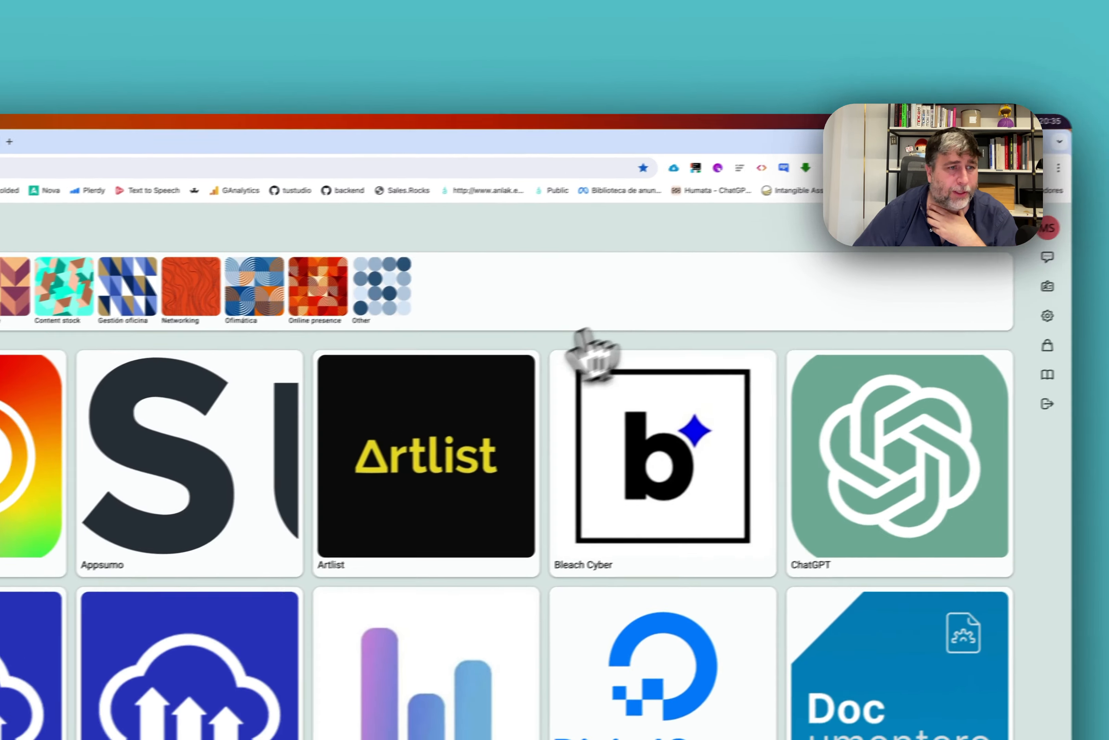
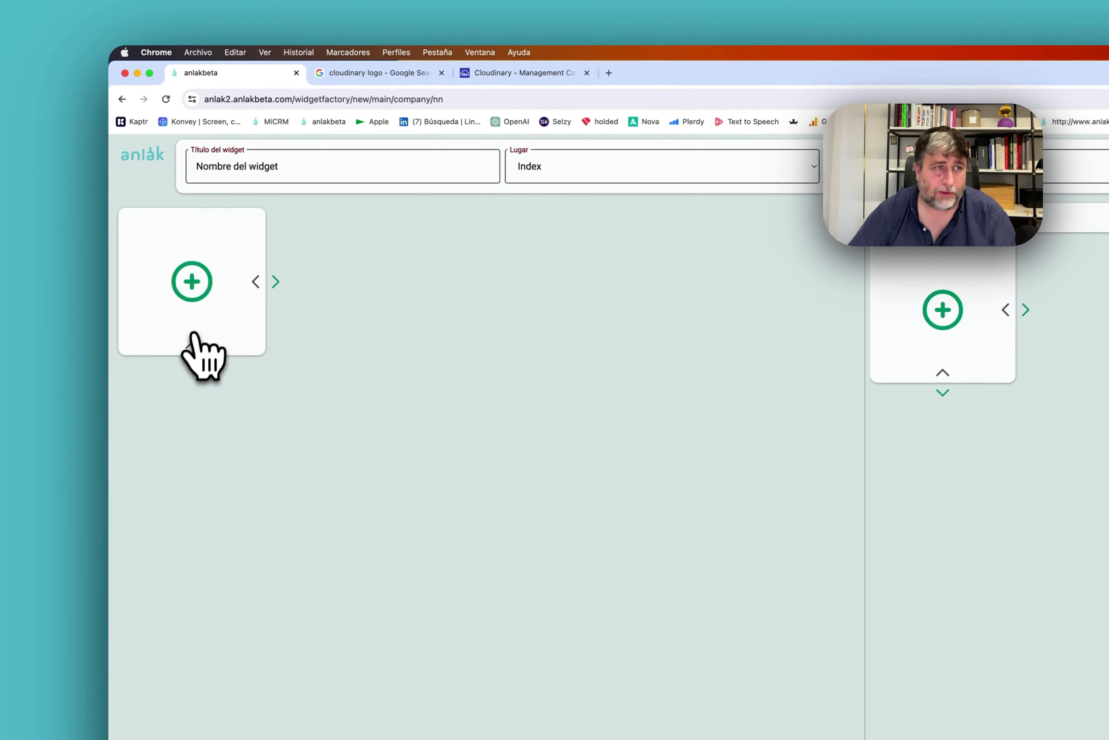
Add an Automatizador widget from the Automate list and centre its start node on the flow canvas.
left_click(193, 354)
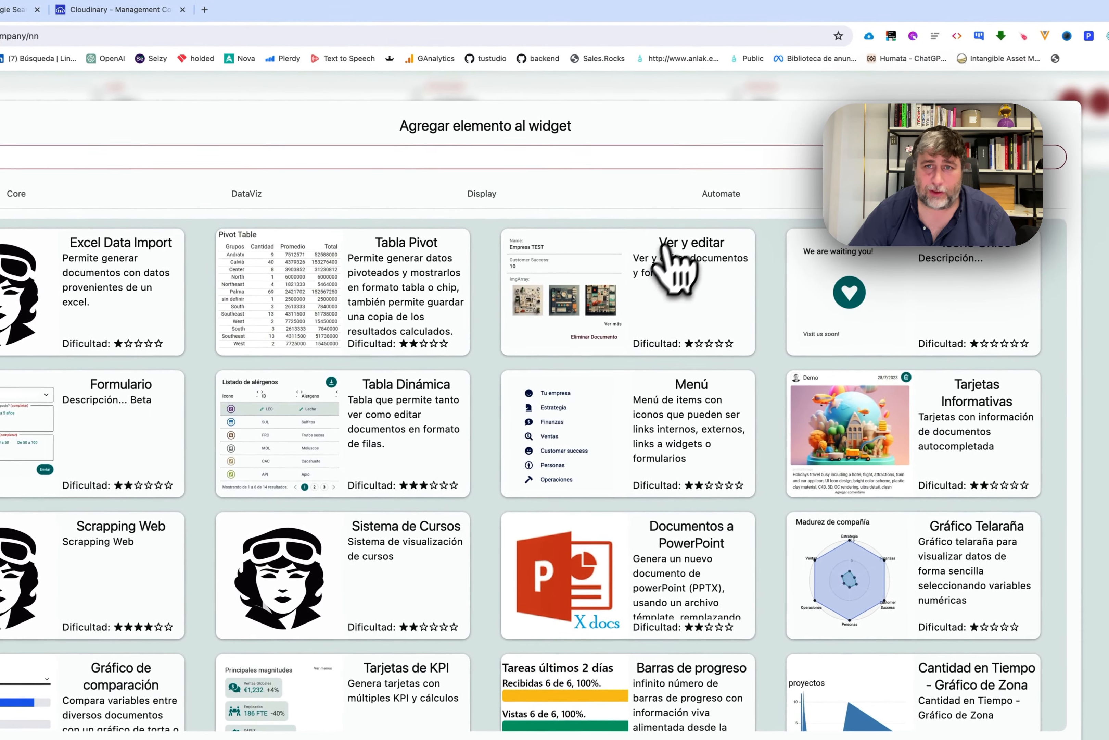
left_click(1070, 165)
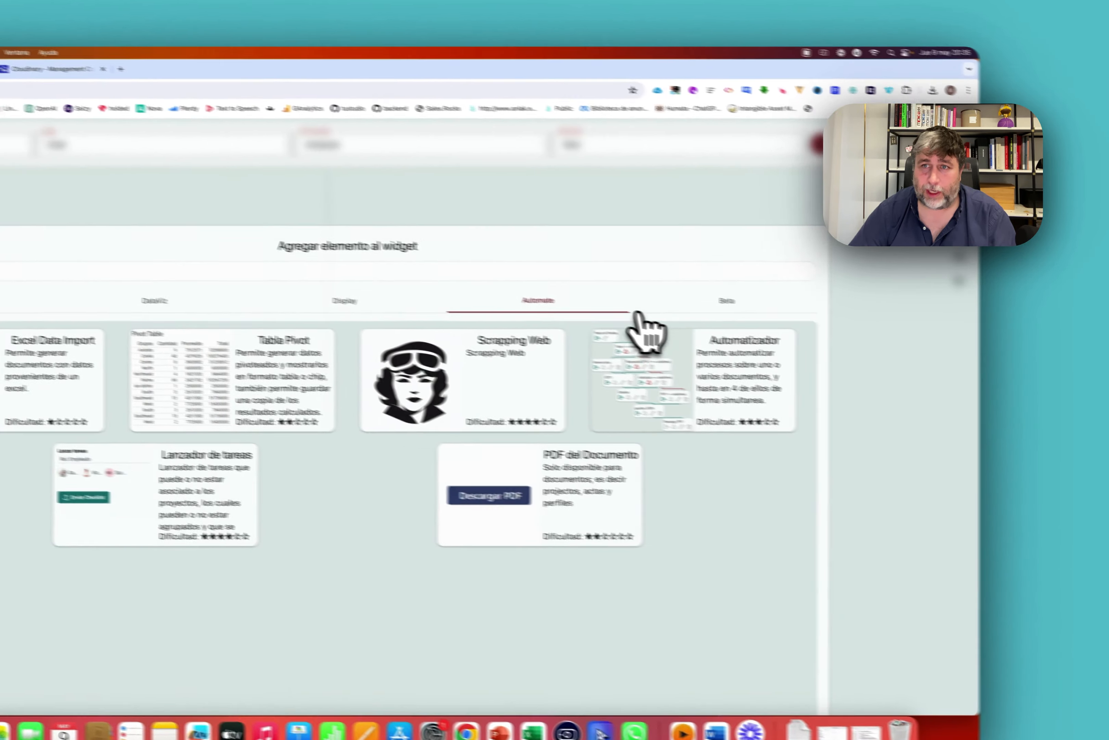
left_click(819, 283)
left_click(821, 237)
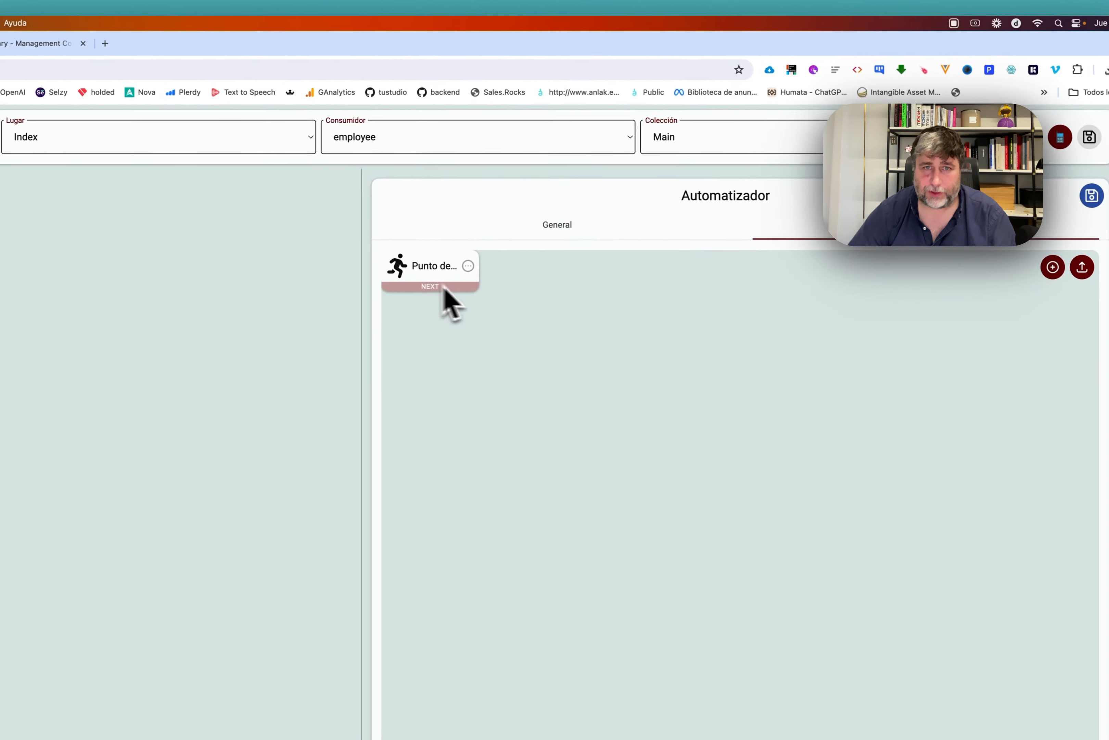
left_click_drag(447, 292, 686, 356)
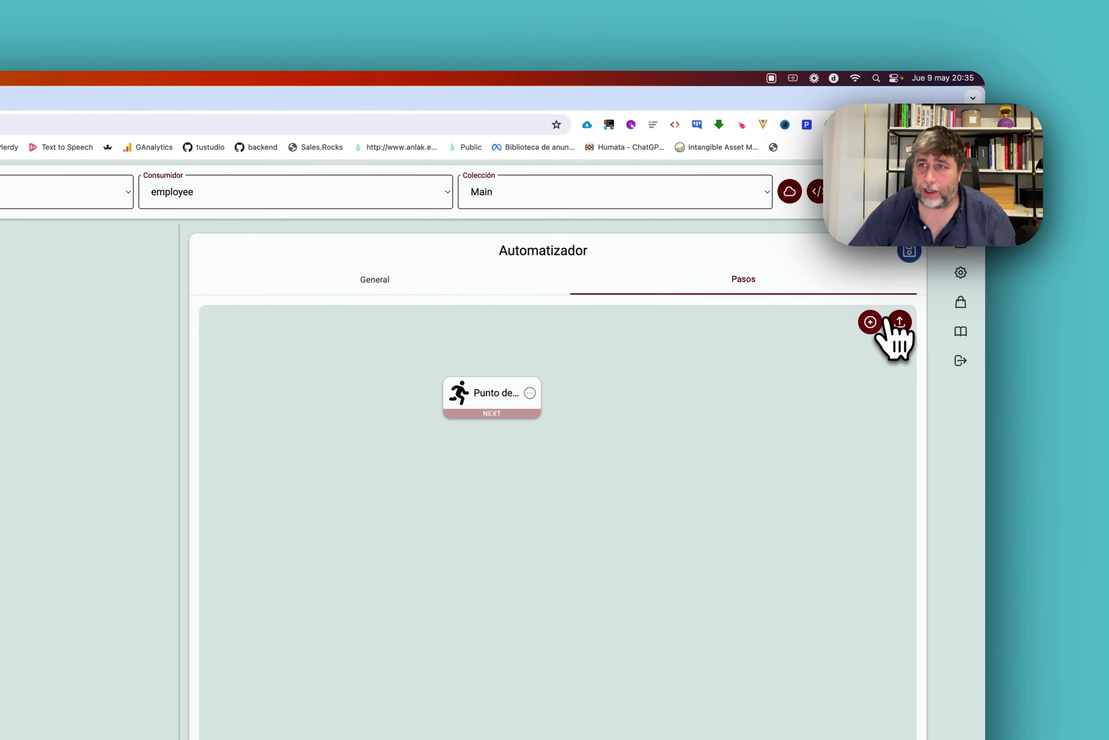
Create the ElementLogic step 'Calculate price in Euro' and link it below Punto de inicio.
left_click(1052, 267)
left_click(201, 499)
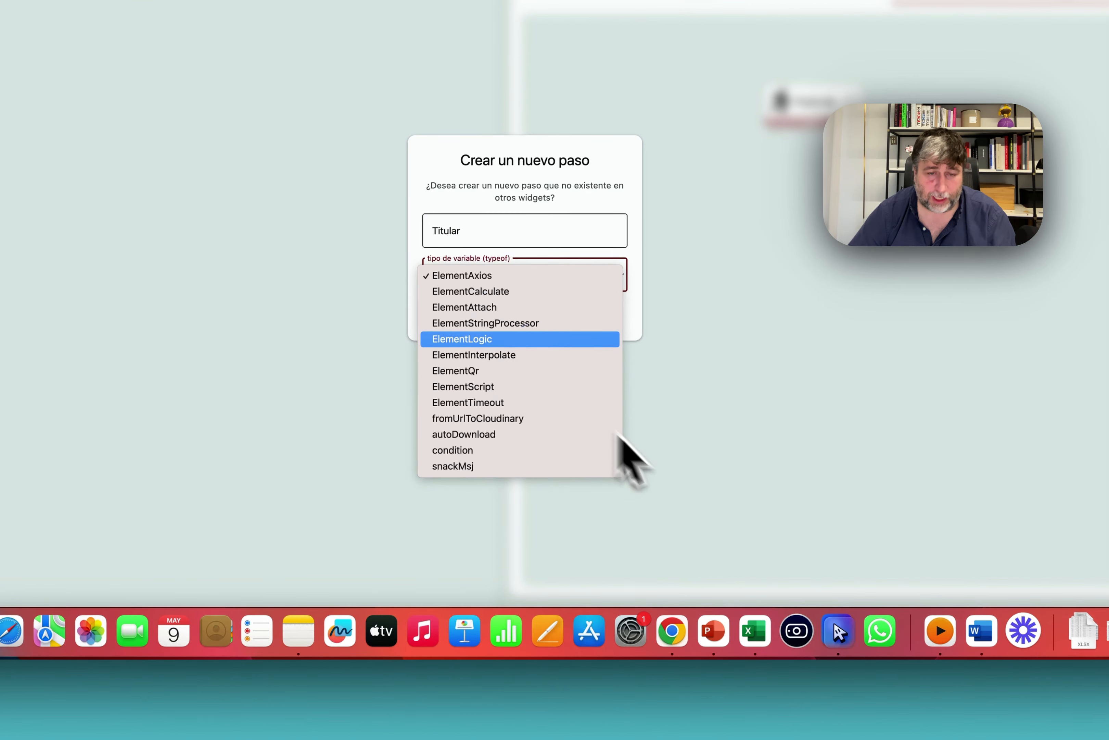
type("C")
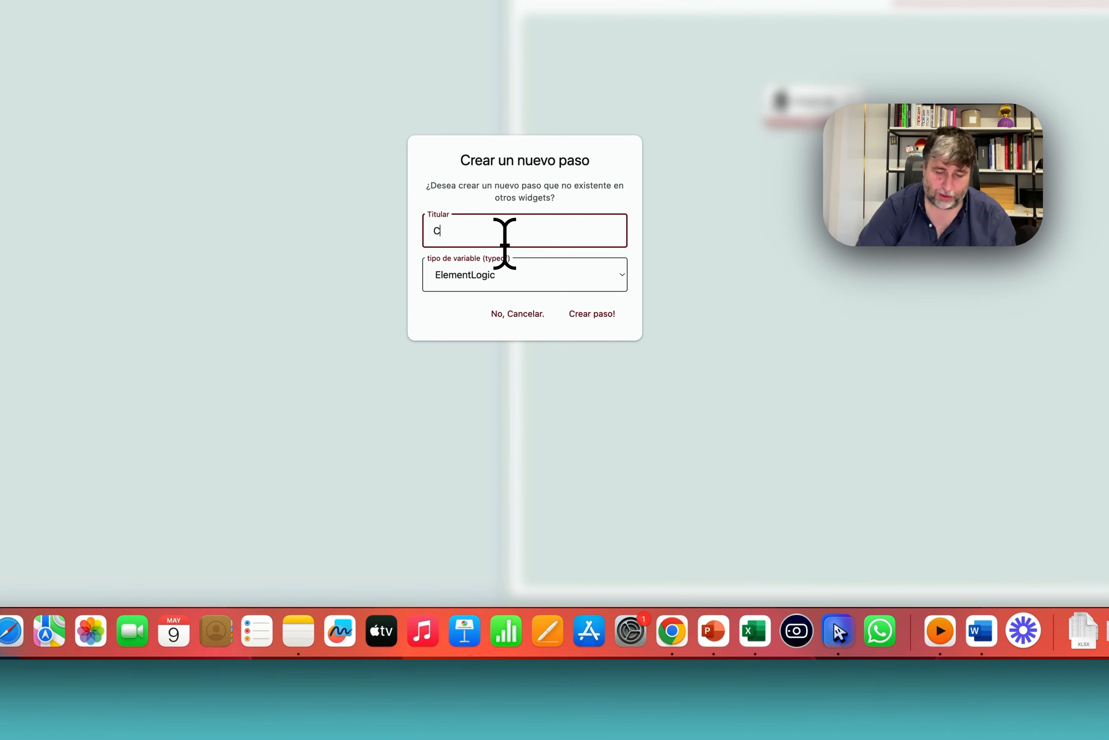
type("alculate price in Euro")
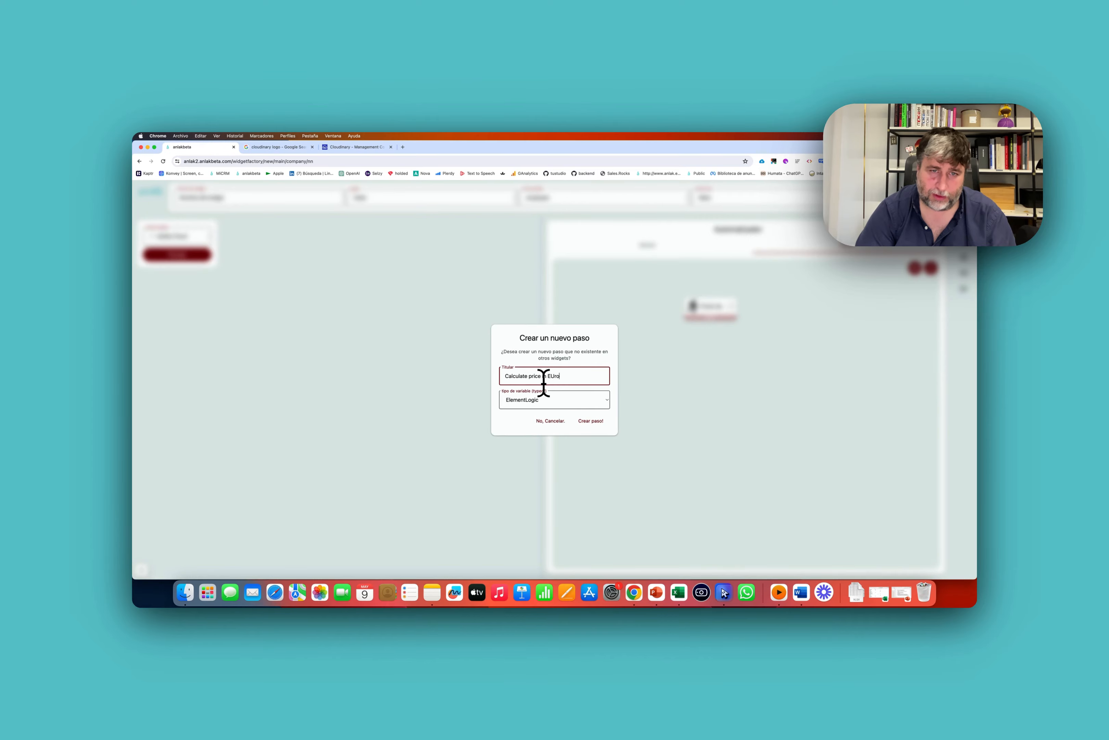
left_click(597, 422)
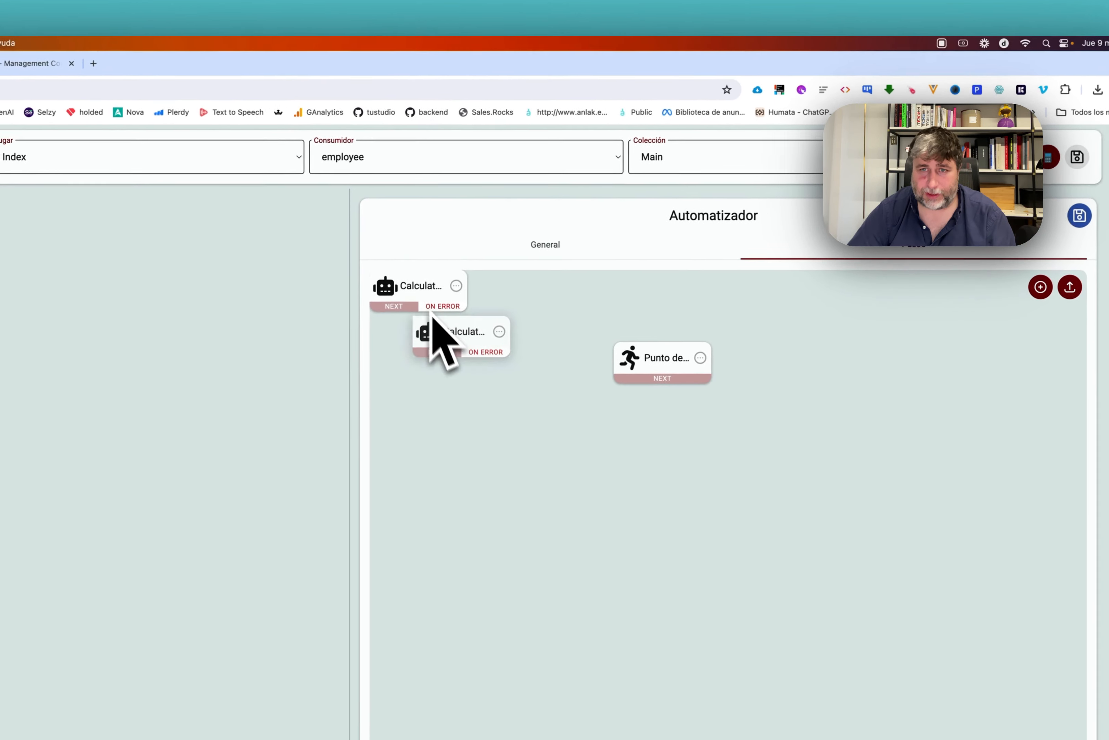
left_click_drag(432, 319, 648, 457)
left_click_drag(690, 364, 679, 454)
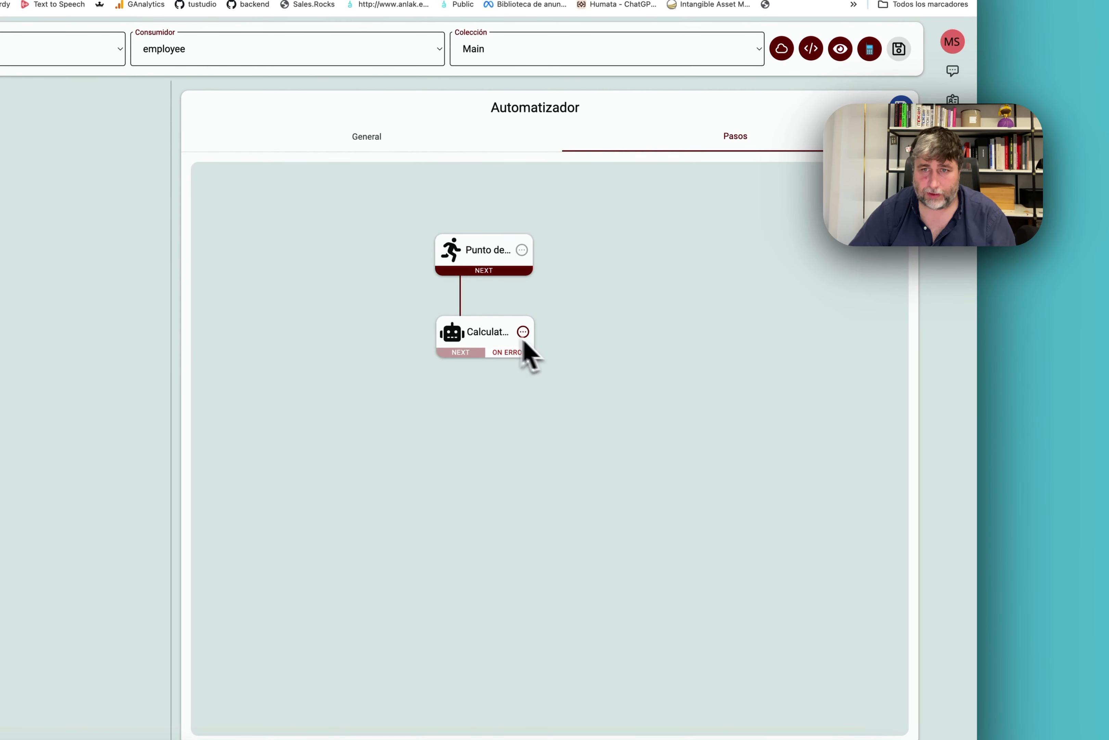
Add Currency to the logic step and start a calculated field as a Currency == USD conditional.
left_click(530, 340)
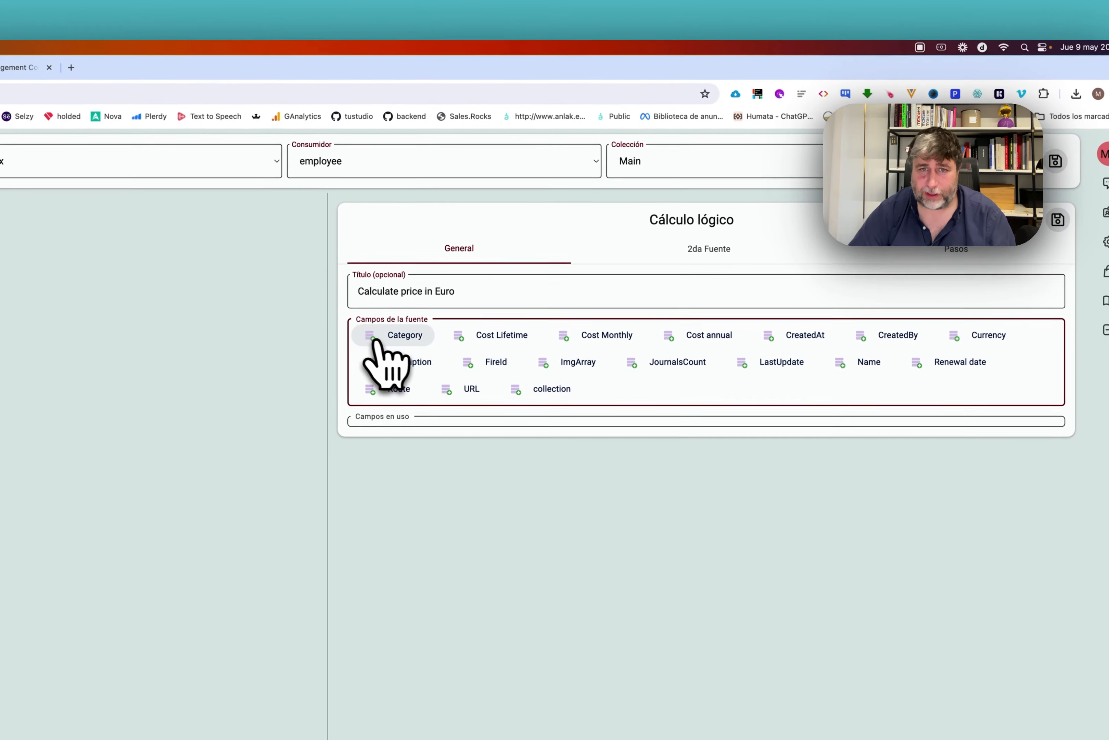
left_click(986, 336)
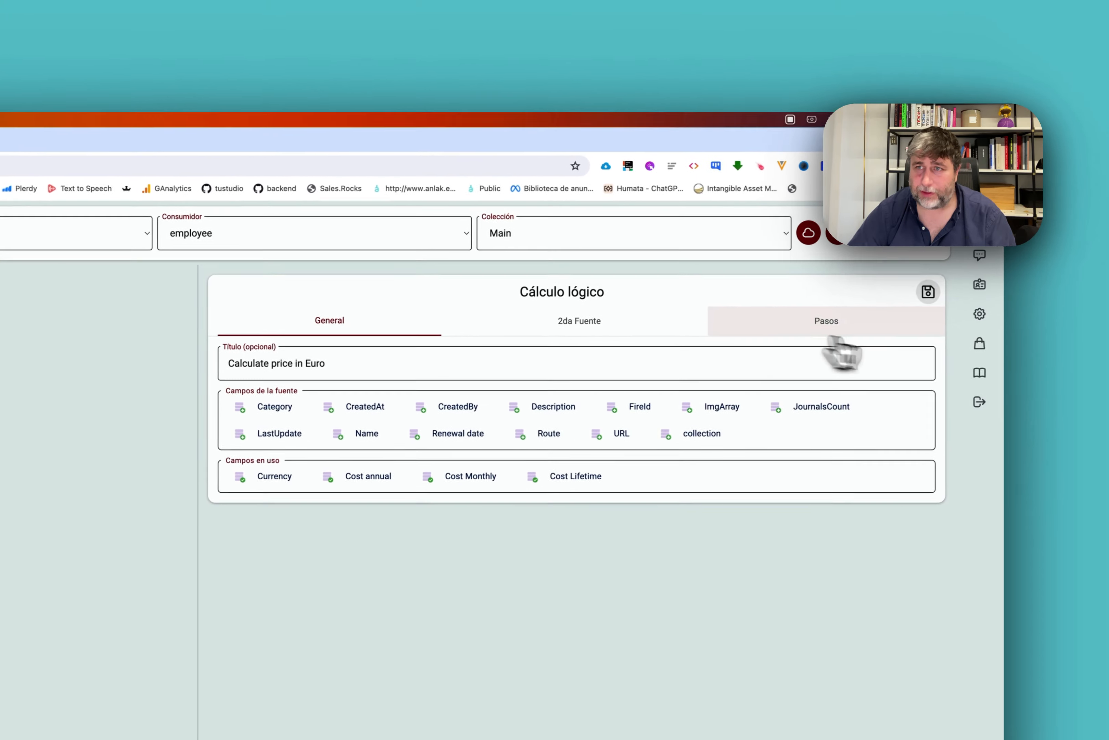
left_click(923, 256)
left_click(1017, 296)
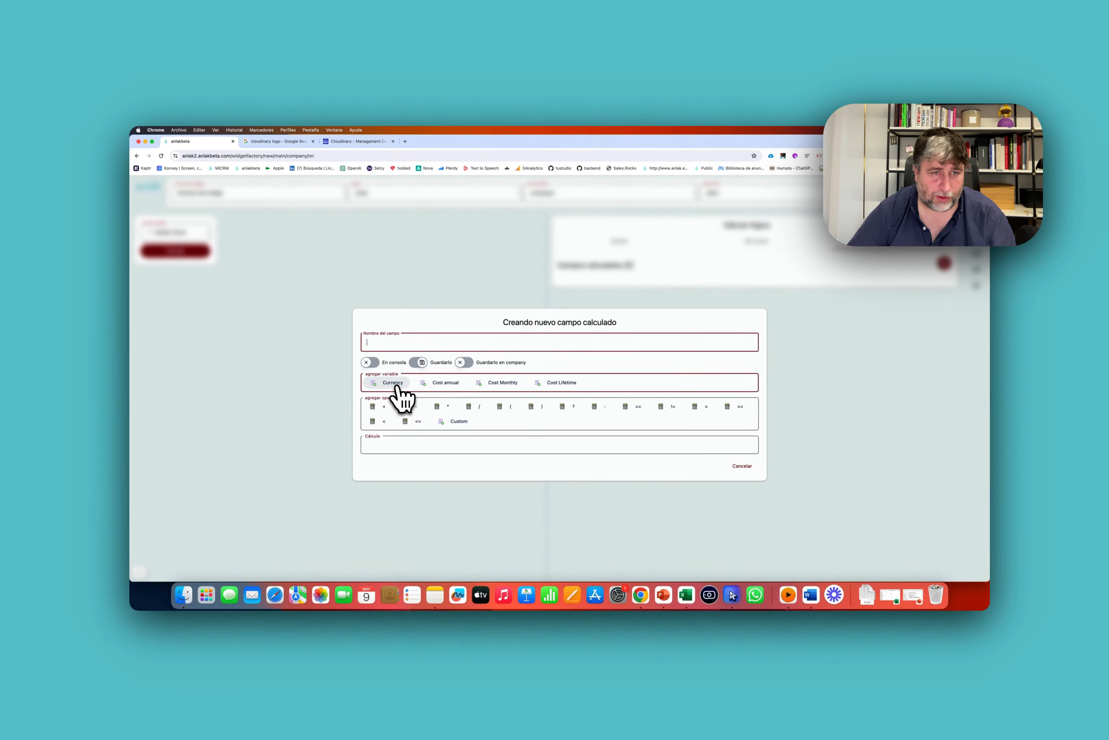
left_click(491, 325)
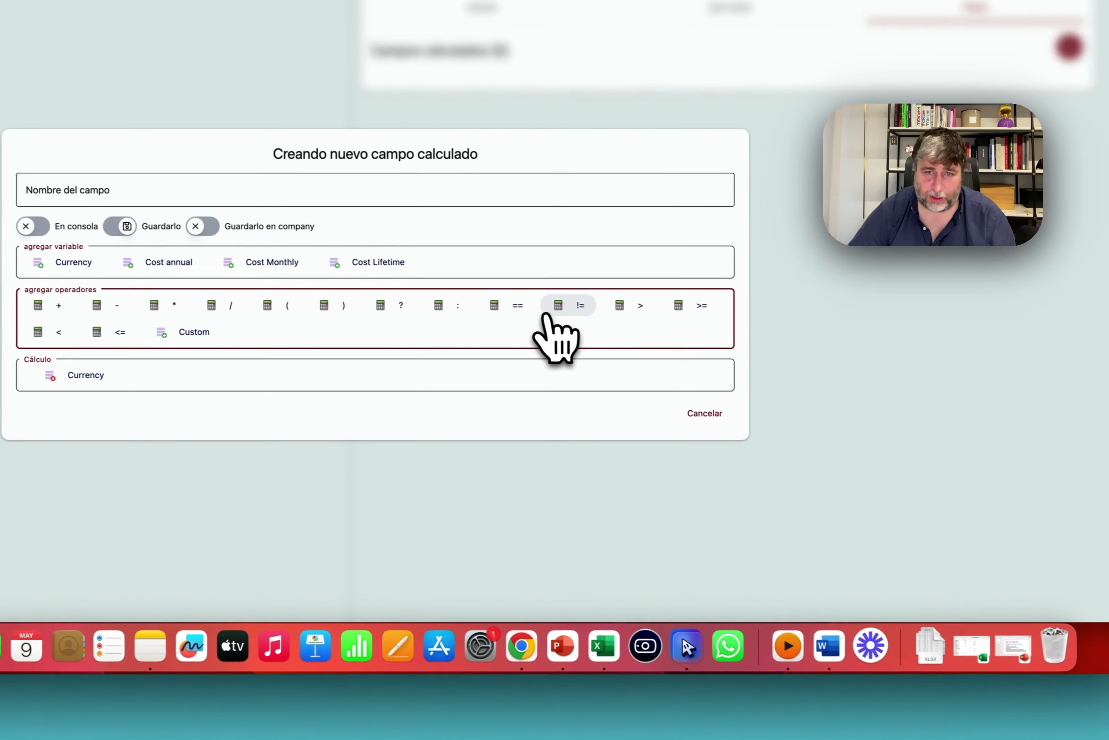
left_click(752, 351)
left_click(454, 377)
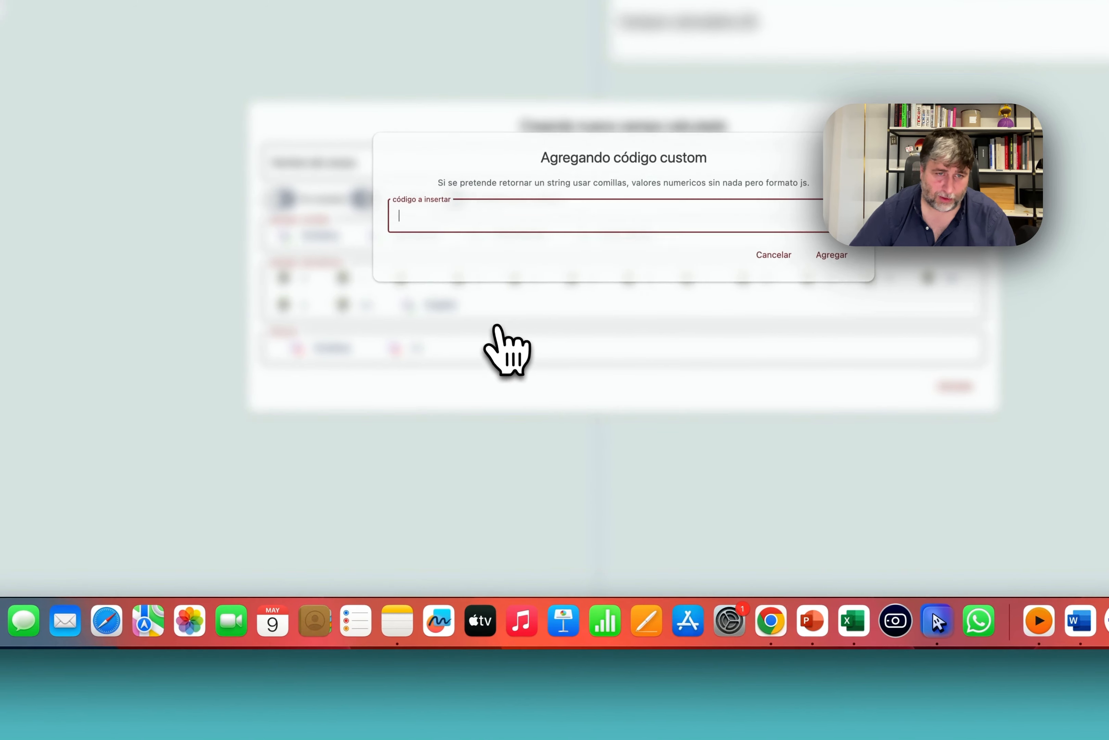
type("UD")
key("BackSpace")
type("SD")
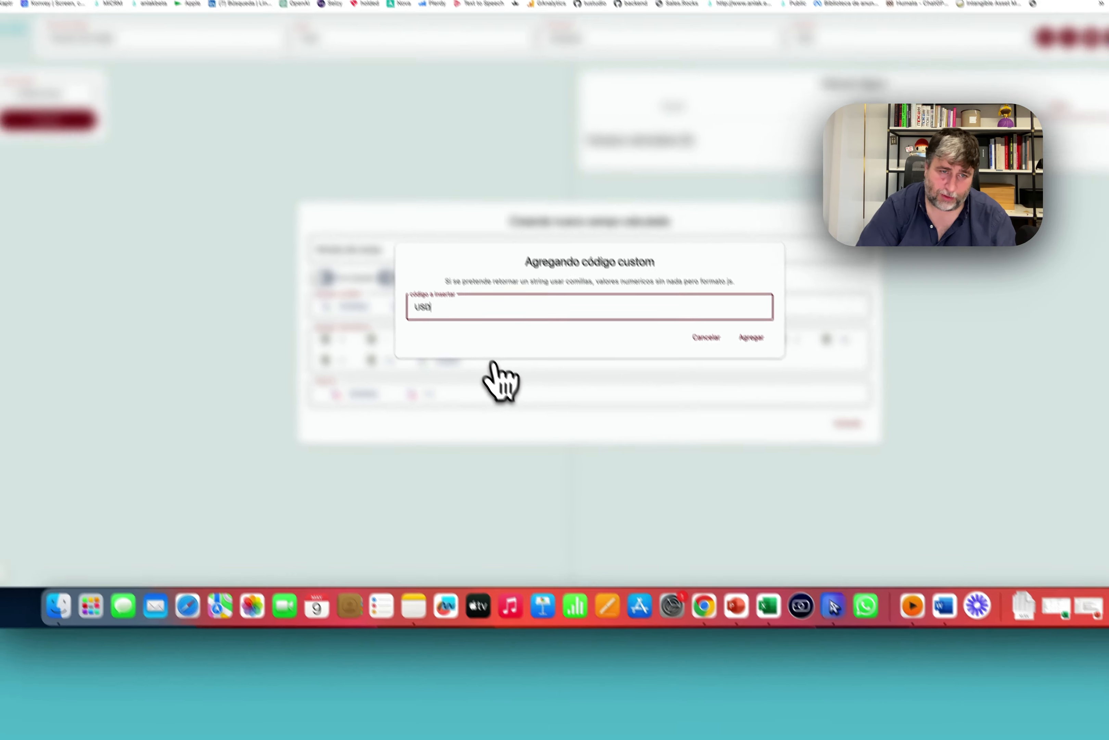
left_click(832, 275)
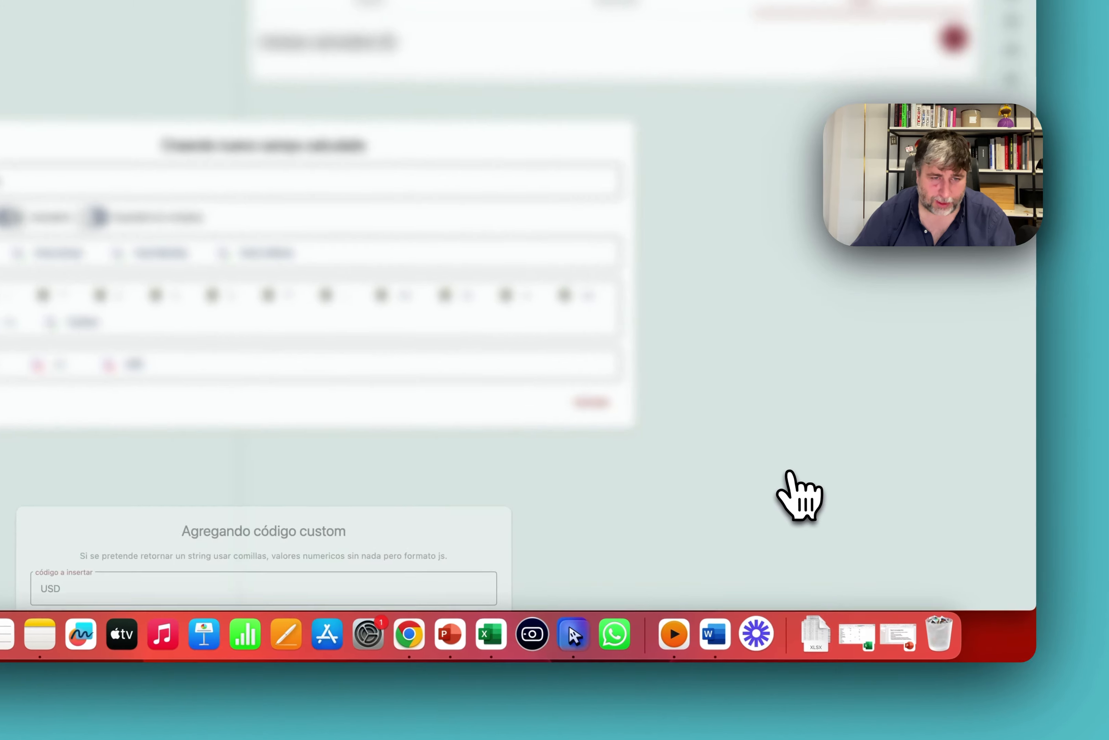
left_click(345, 320)
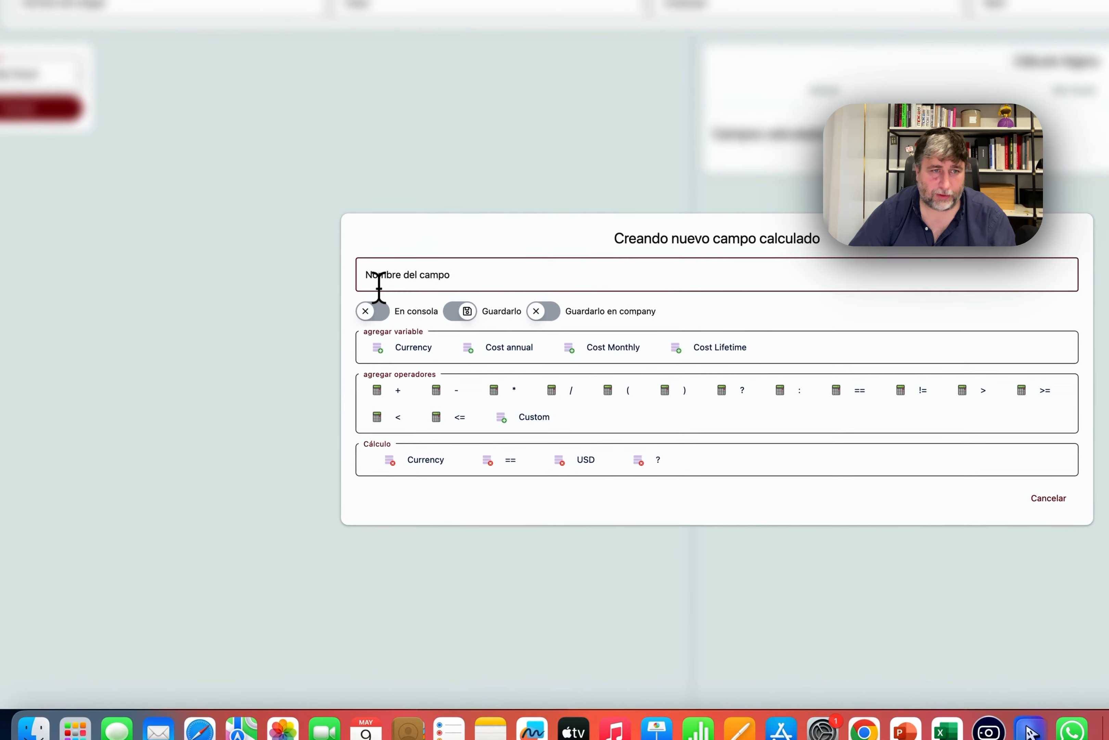
Extend the formula with Cost Lifetime * 1.2.
left_click(200, 193)
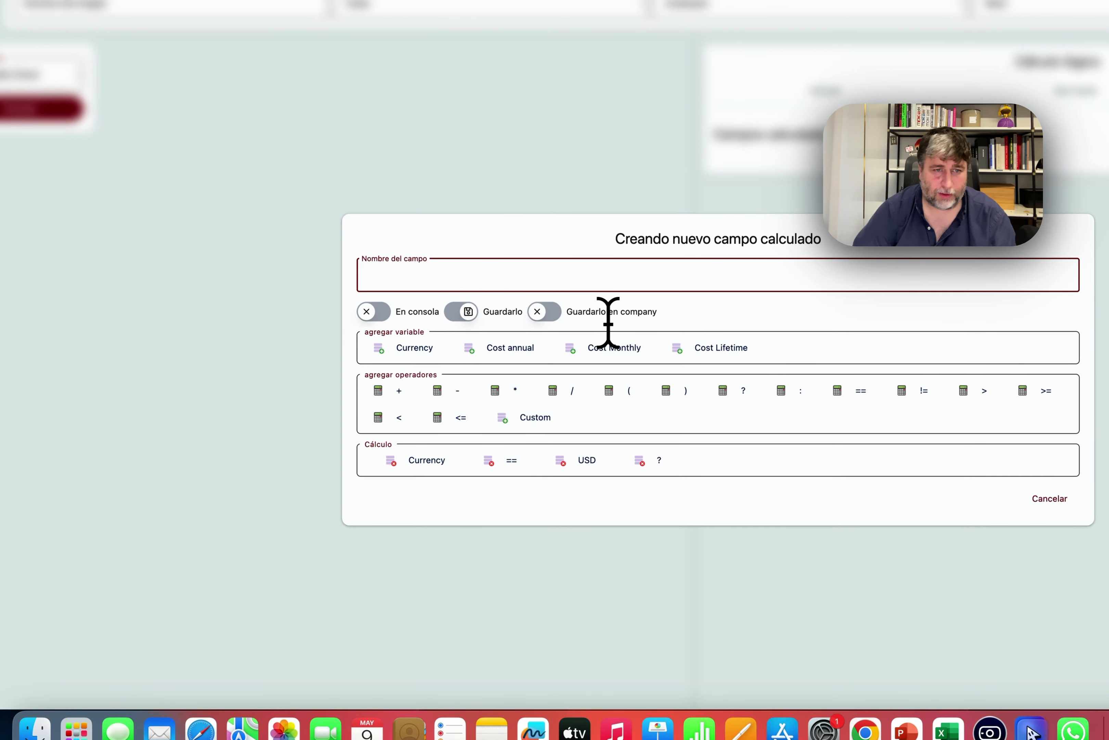
left_click(678, 348)
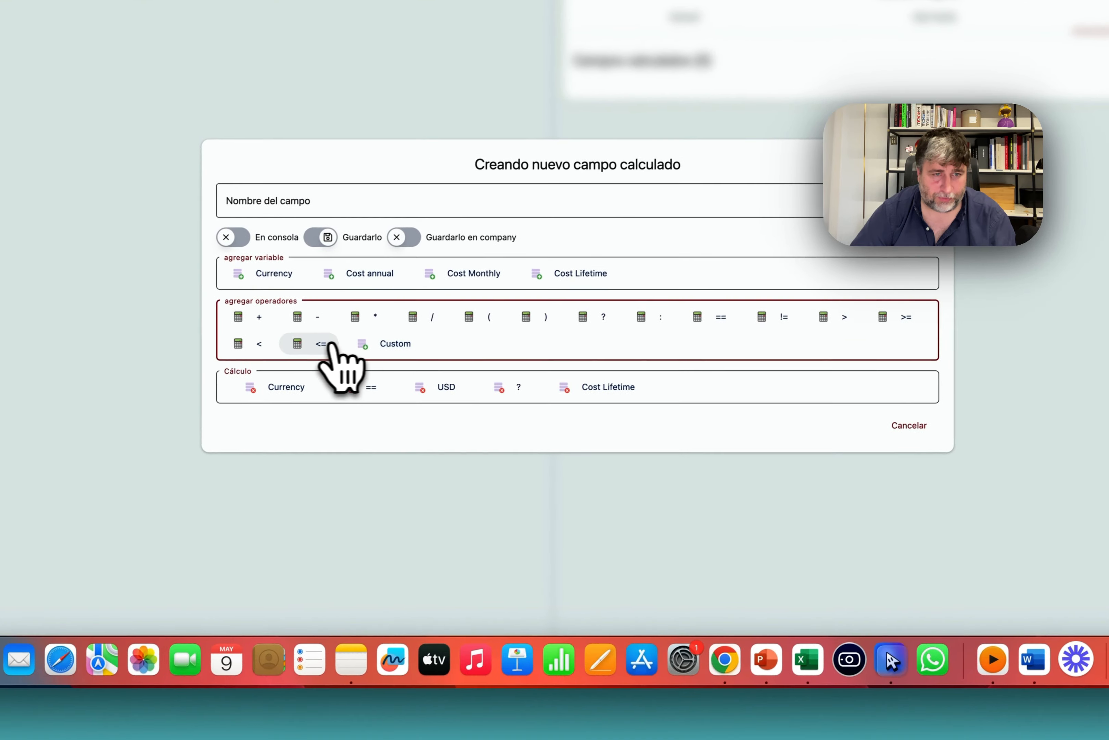
left_click(364, 318)
left_click(395, 344)
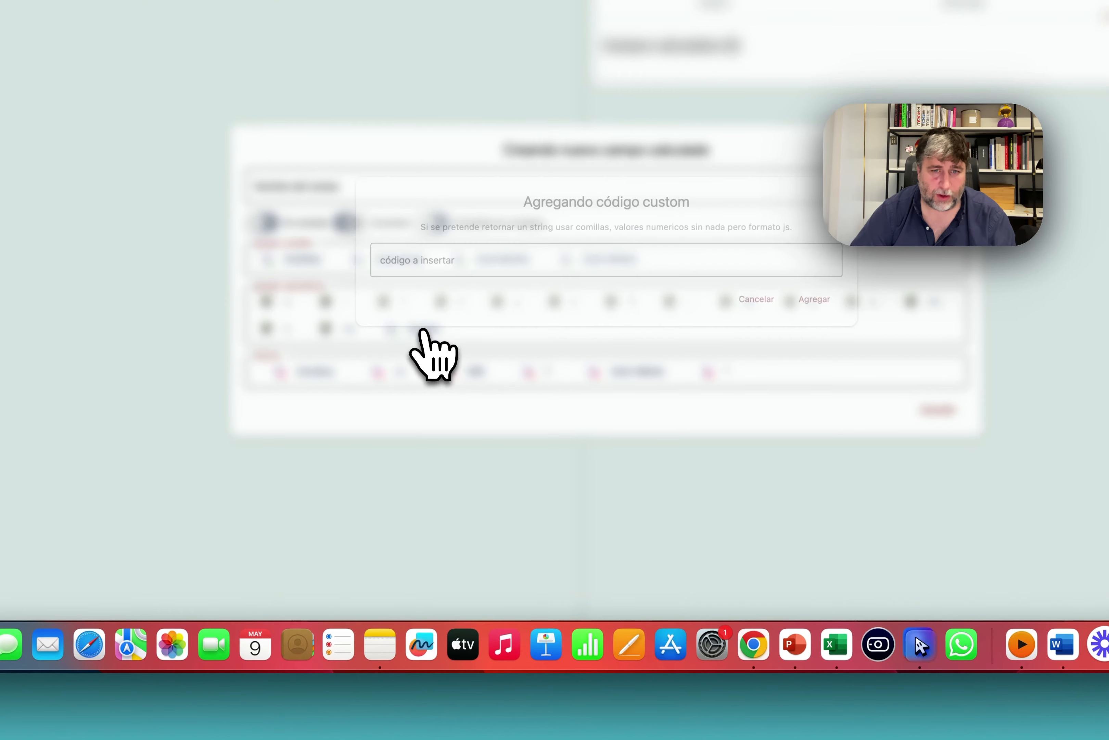
type("1.2")
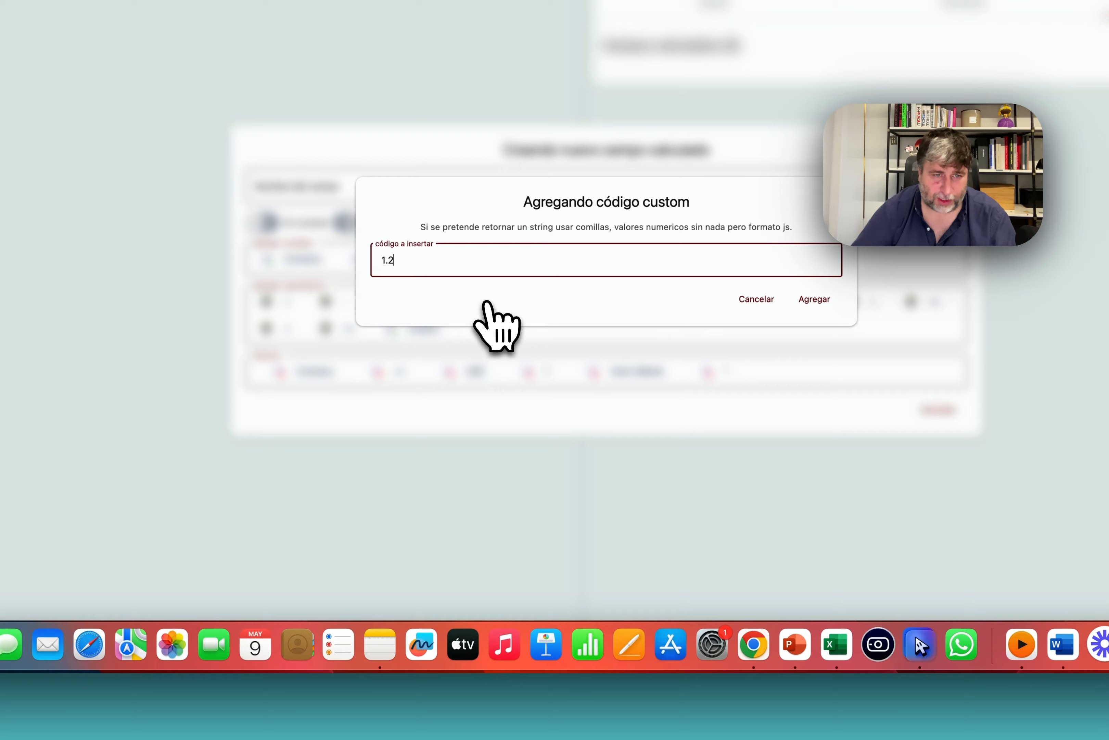
left_click(814, 299)
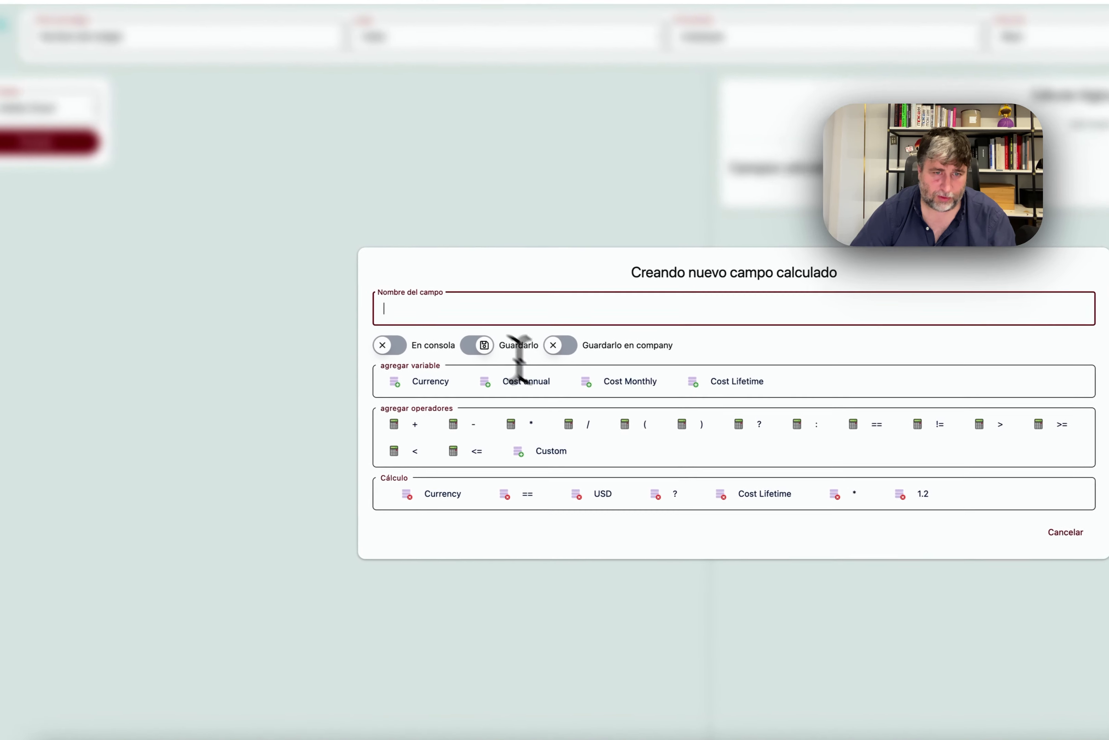
Name the field Cost Lifetime EUR, then save it, the logic step and the widget.
type("Cost L")
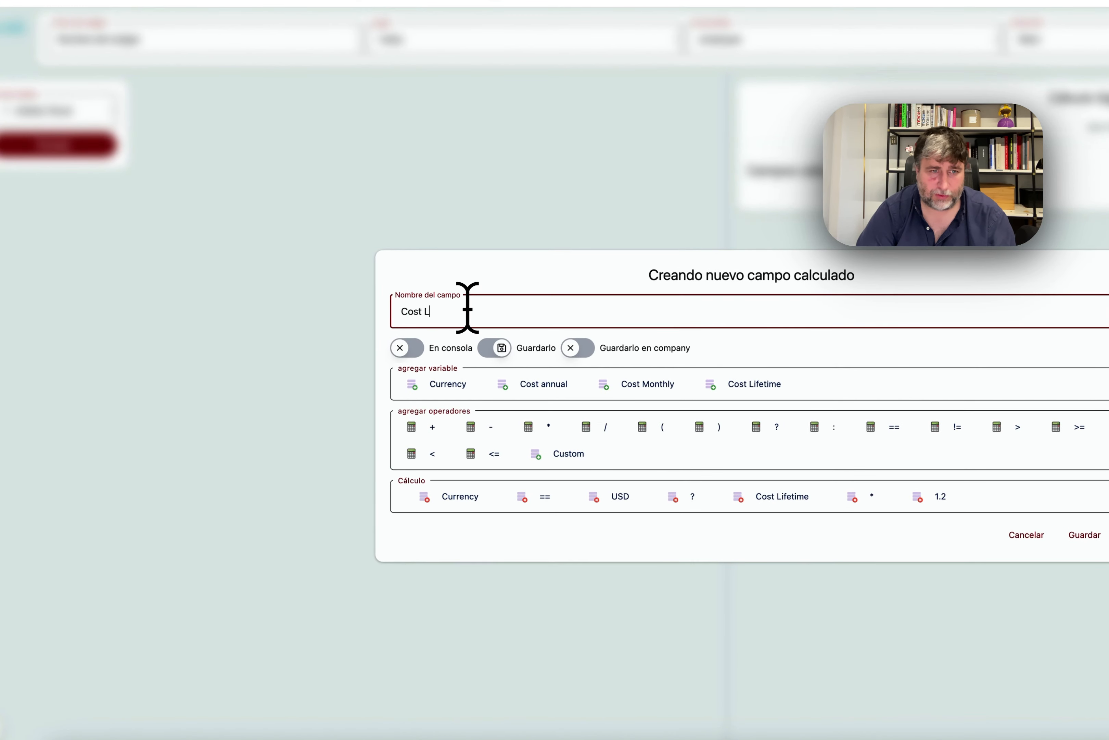
type("ifetime")
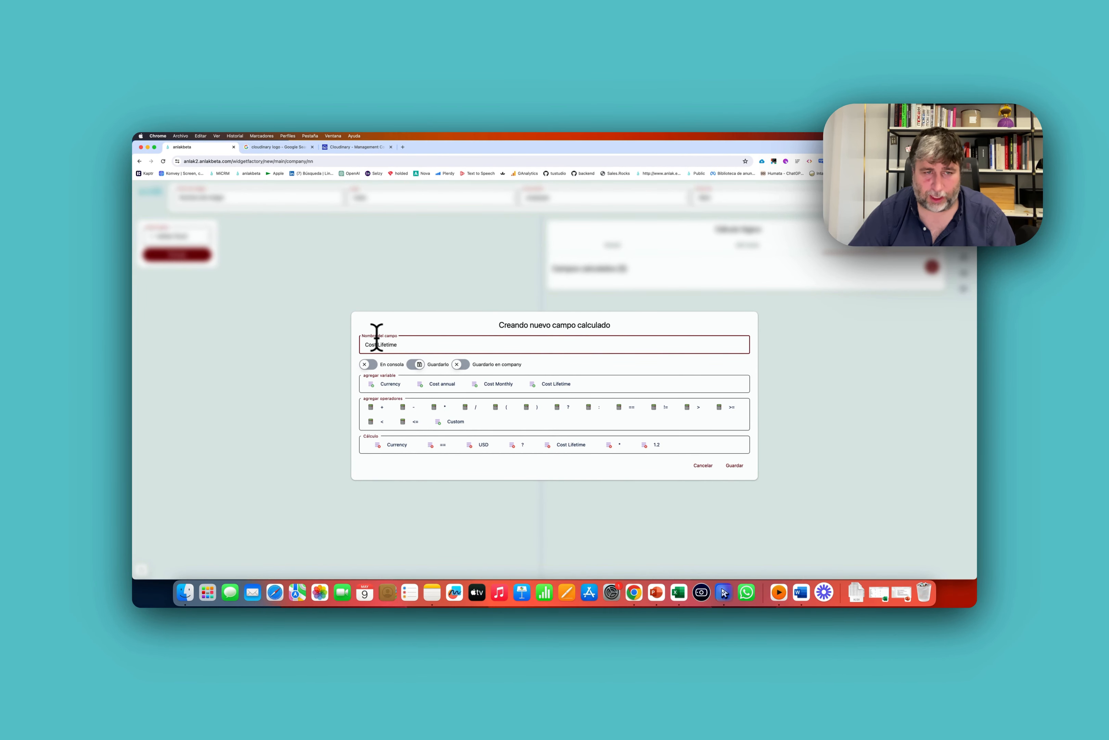
type(" UER")
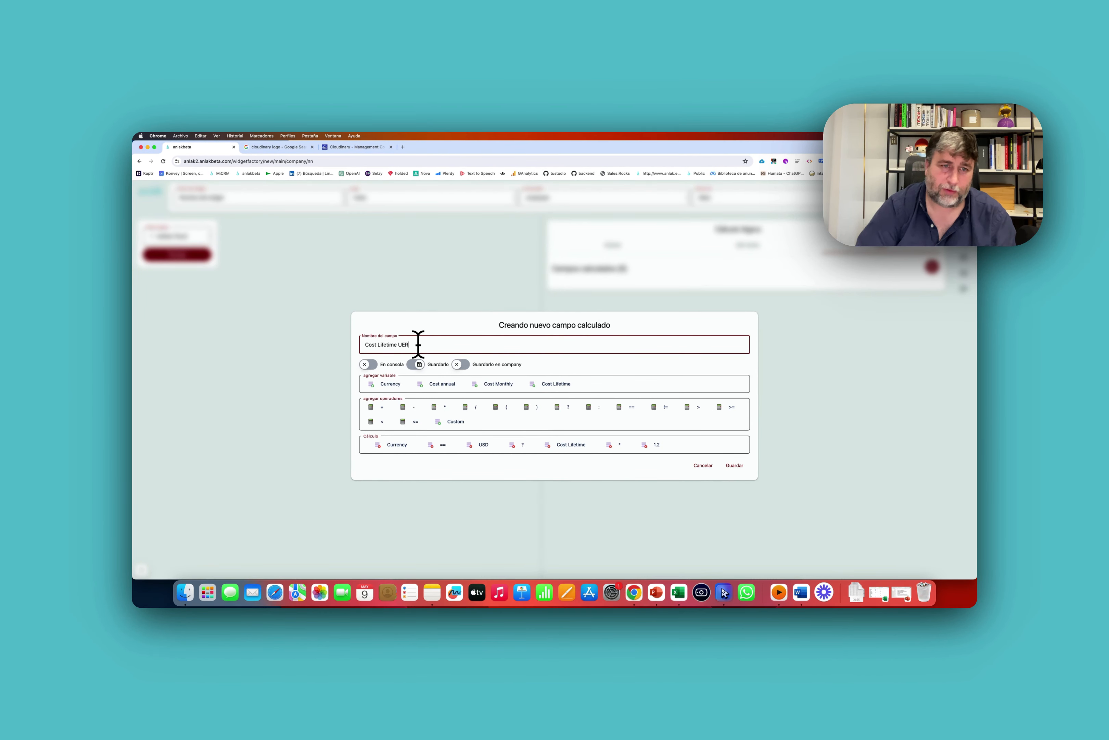
key("BackSpace")
key("BackSpace")
key("BackSpace")
type("EUR")
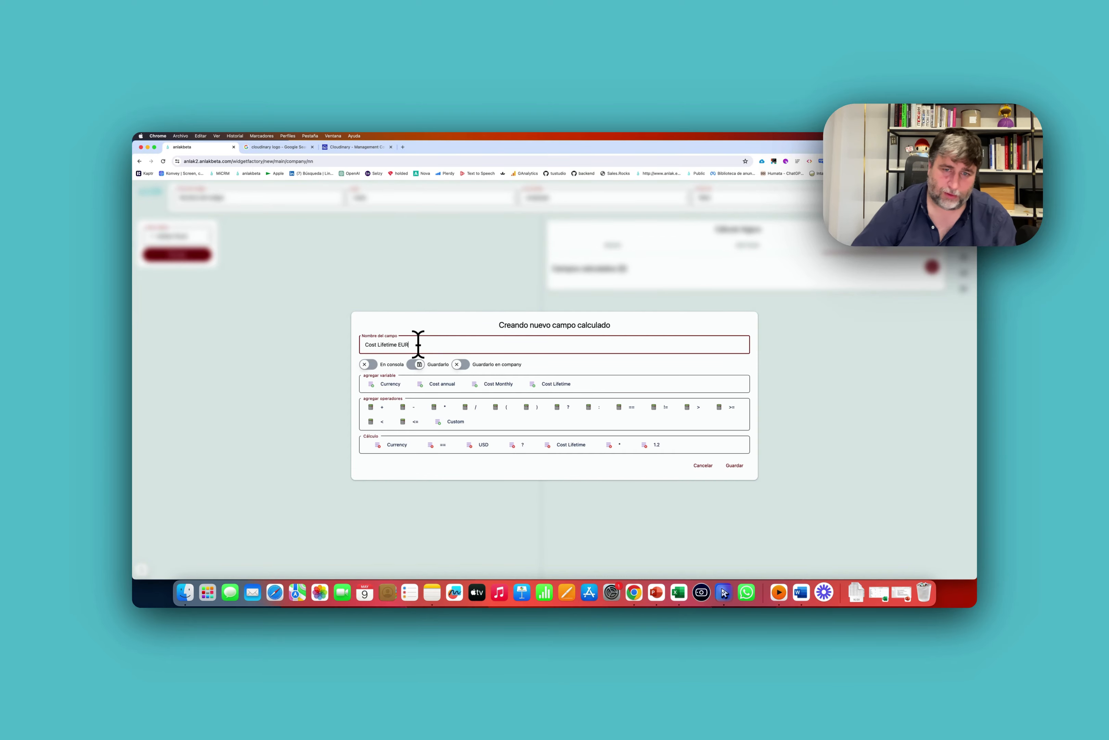
left_click(739, 471)
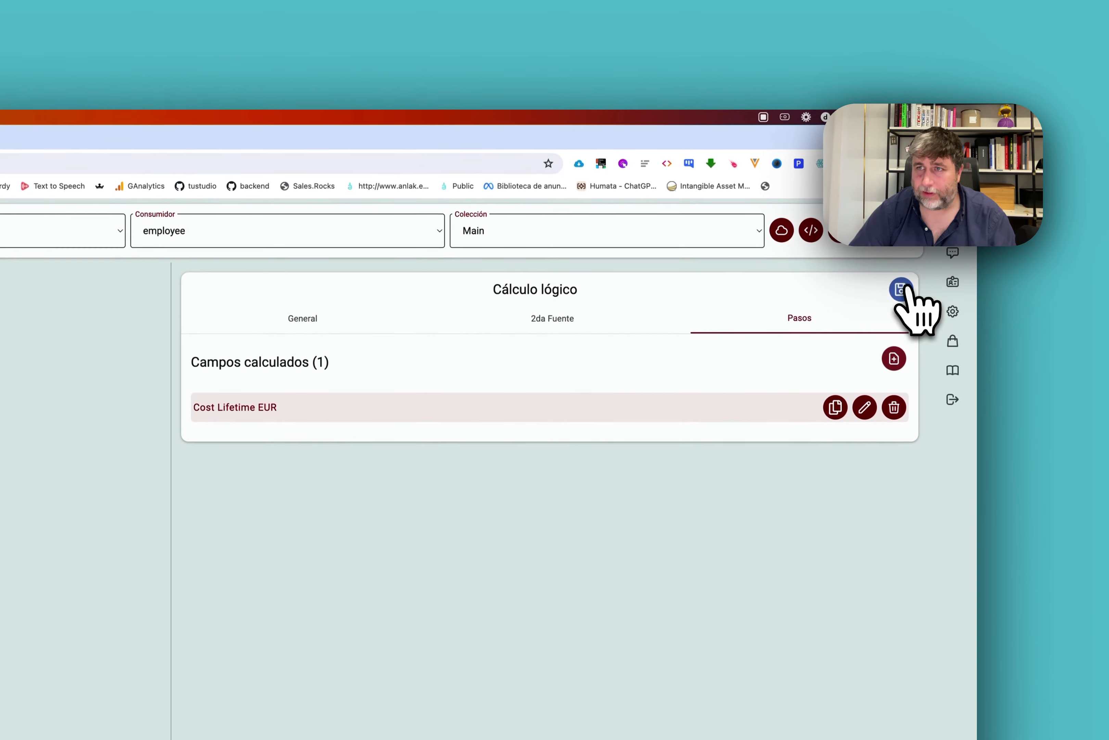
left_click(902, 289)
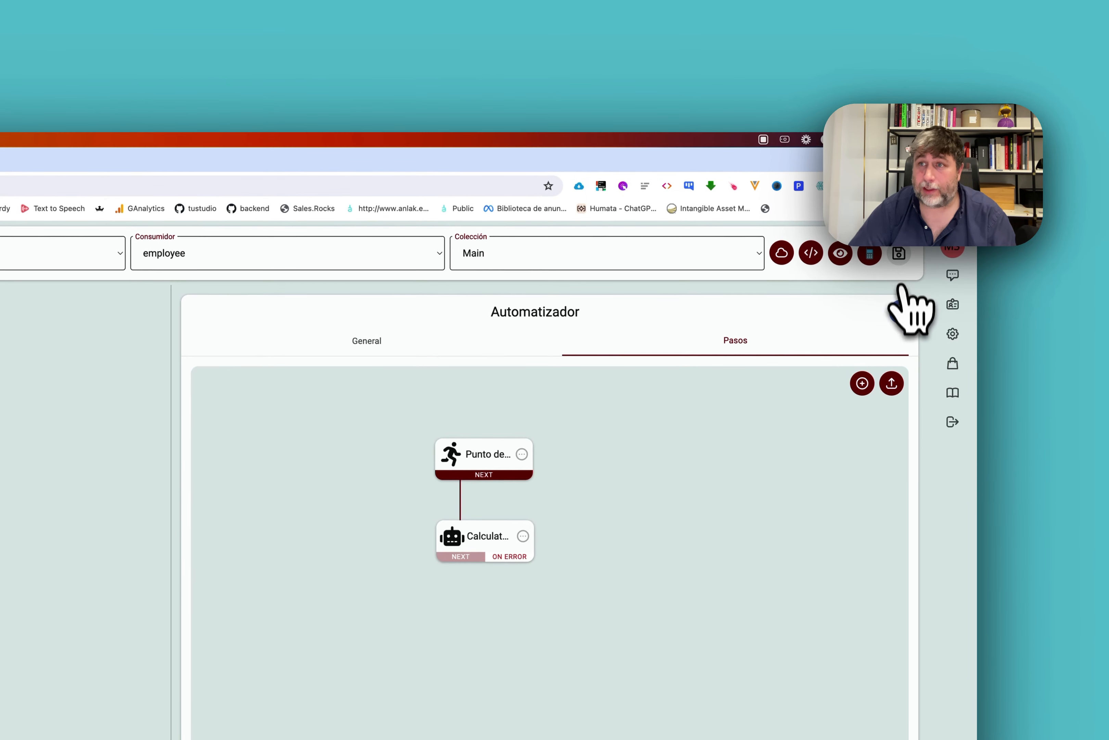
left_click(902, 309)
Leave the widget editor, accepting the discard of unsaved changes.
left_click(900, 254)
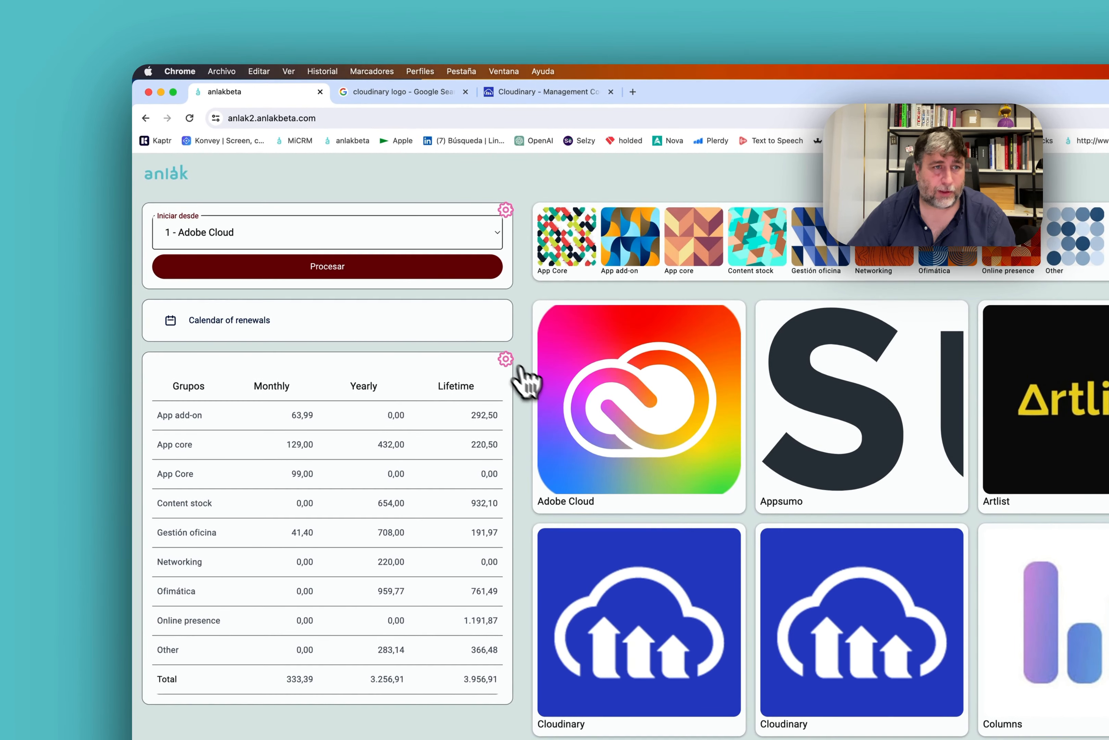
left_click(505, 358)
left_click(153, 240)
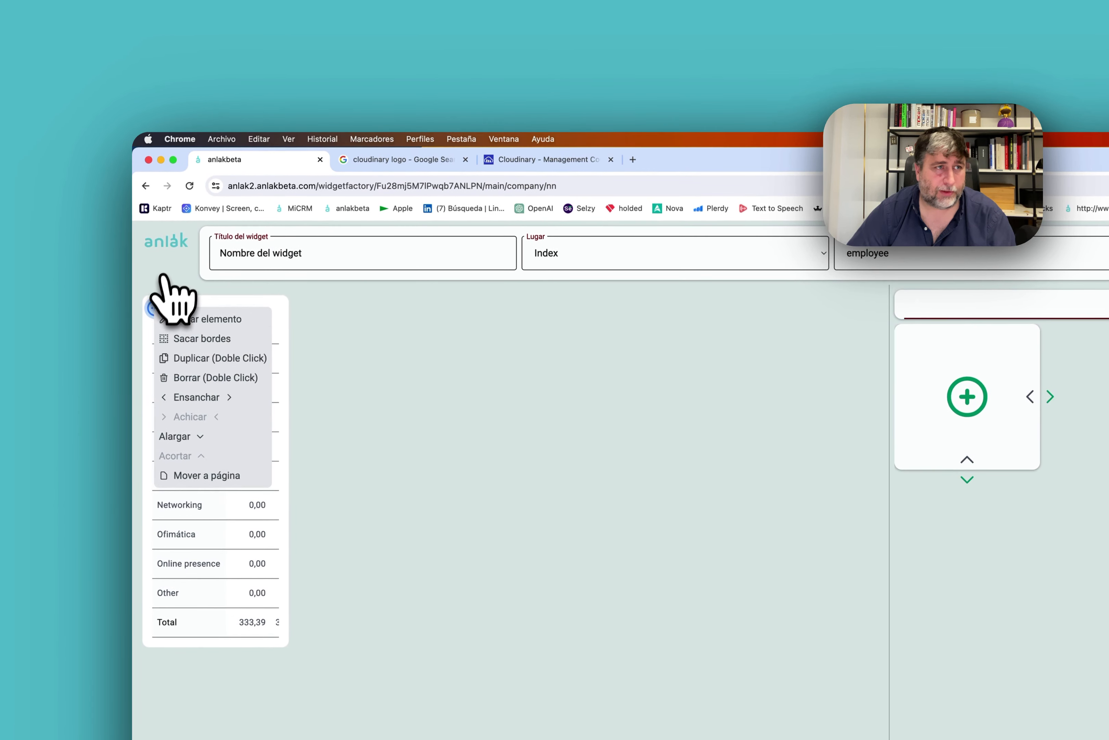
left_click(164, 252)
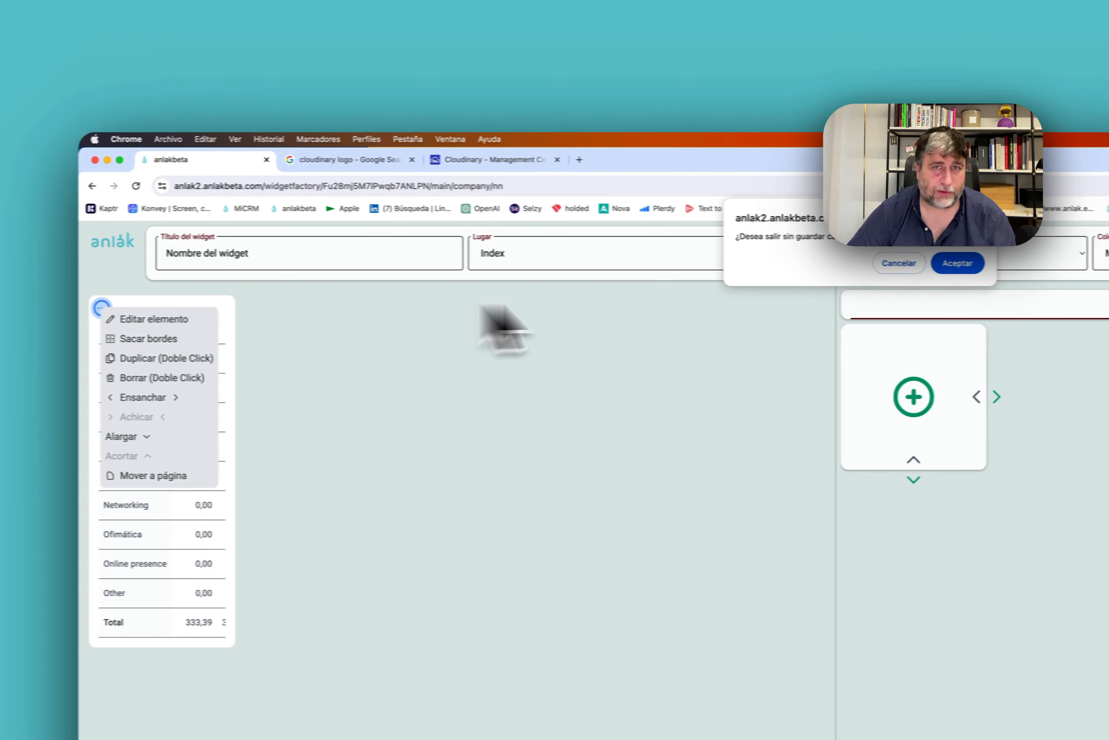
left_click(1016, 262)
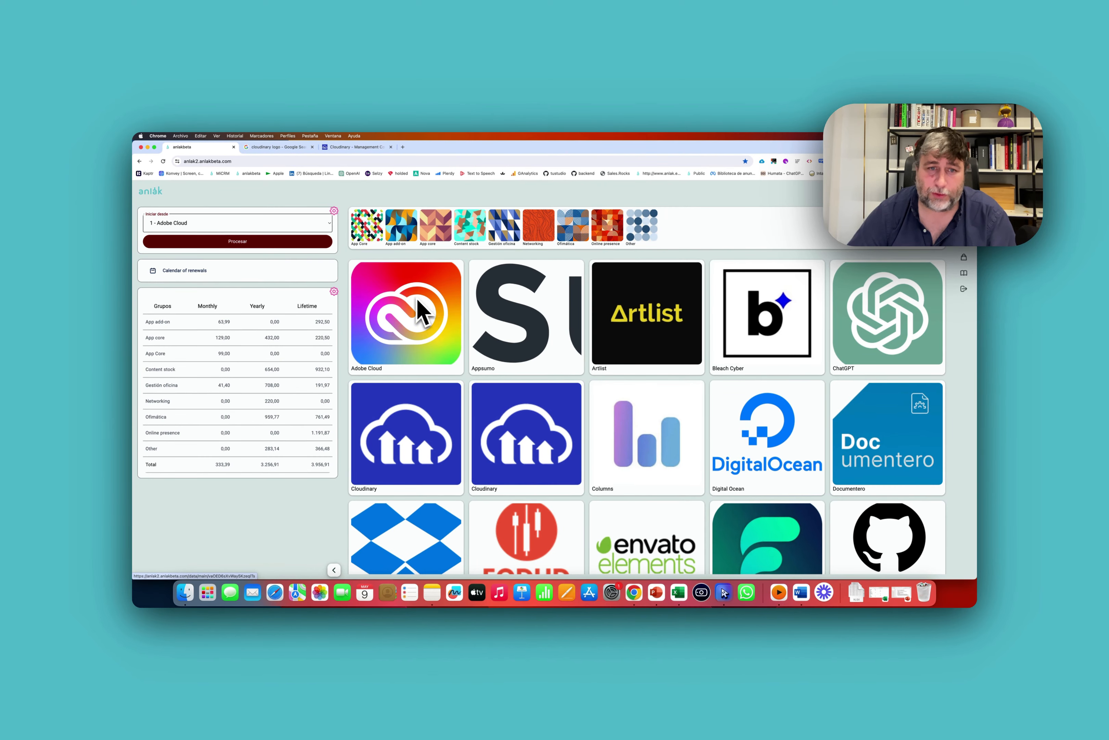
Run Procesar on Iniciar desde over all 55 app records until every step completes.
scroll(520, 316, "down", 20)
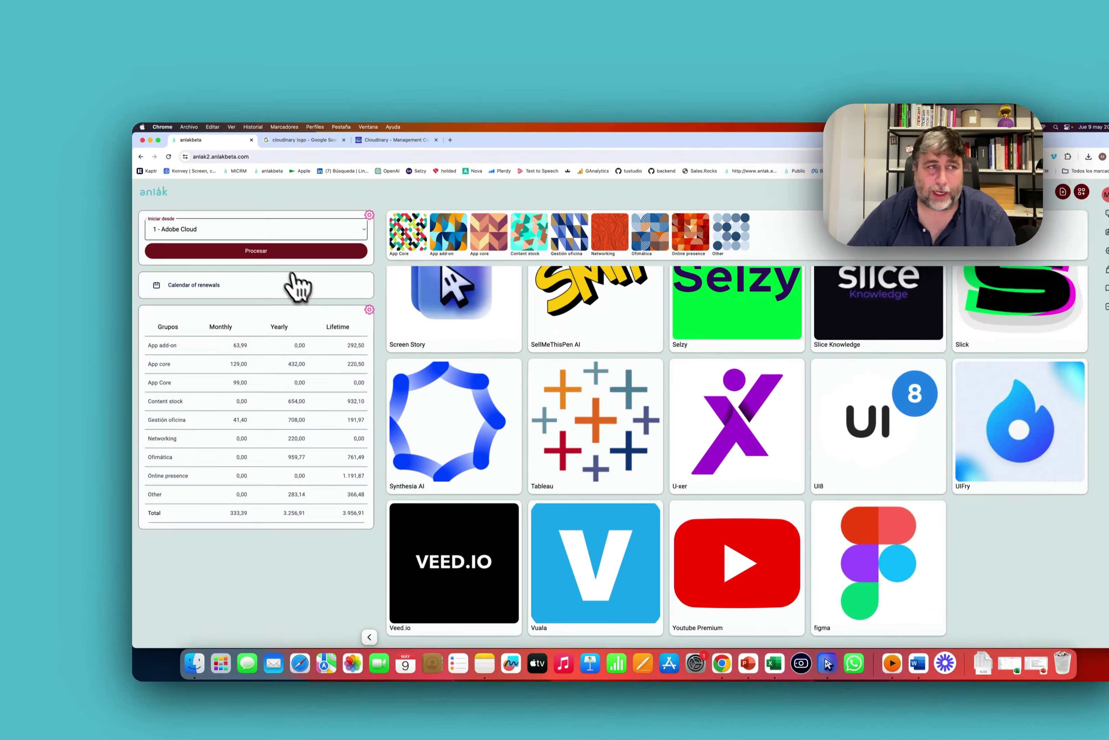
left_click(252, 242)
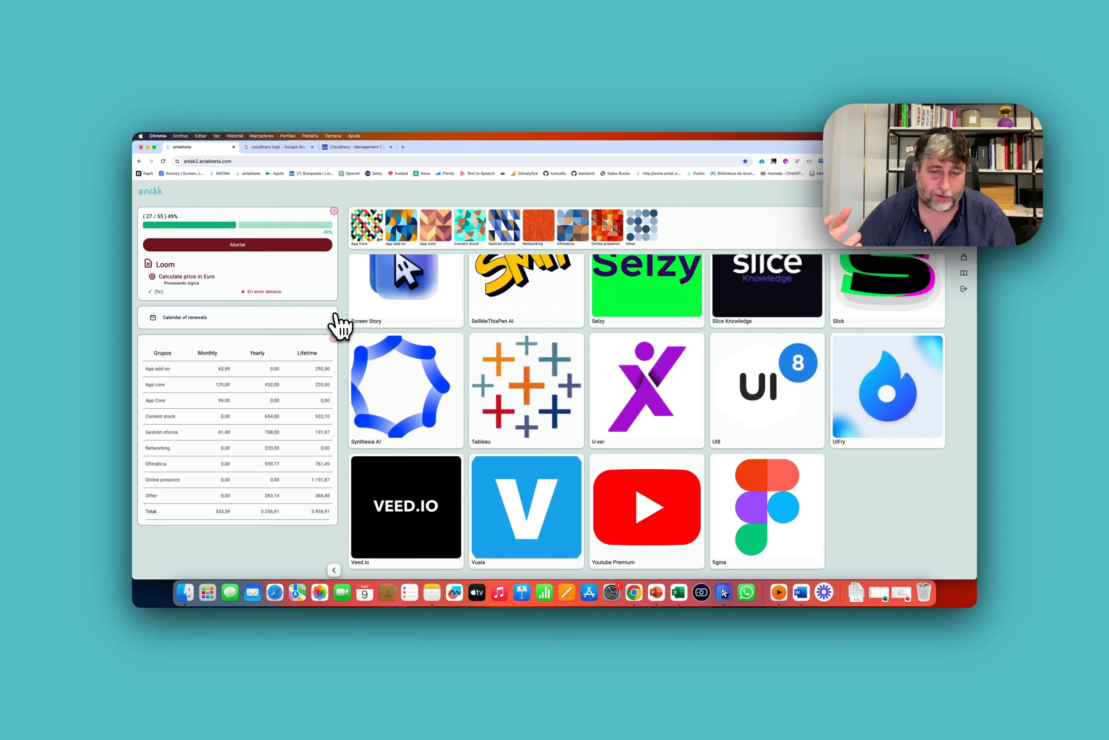
scroll(466, 353, "up", 12)
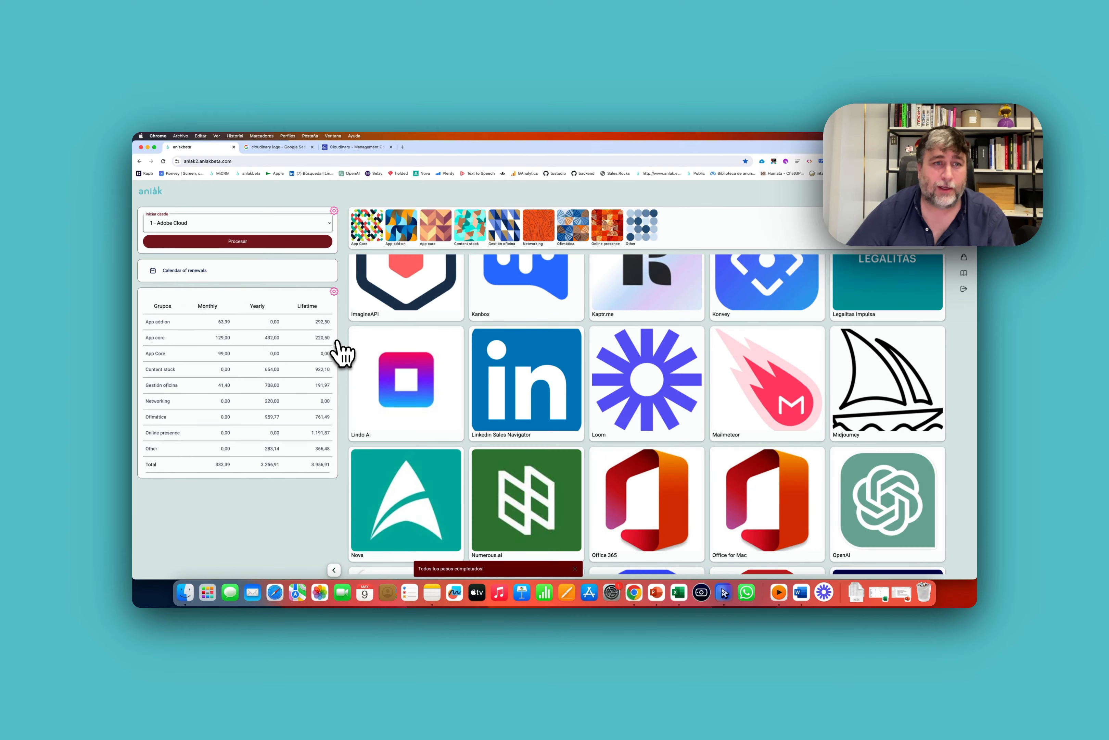
Add a pivot column based on Cost Lifetime EUR, labelled Lifetime EUR.
left_click(336, 290)
left_click(145, 225)
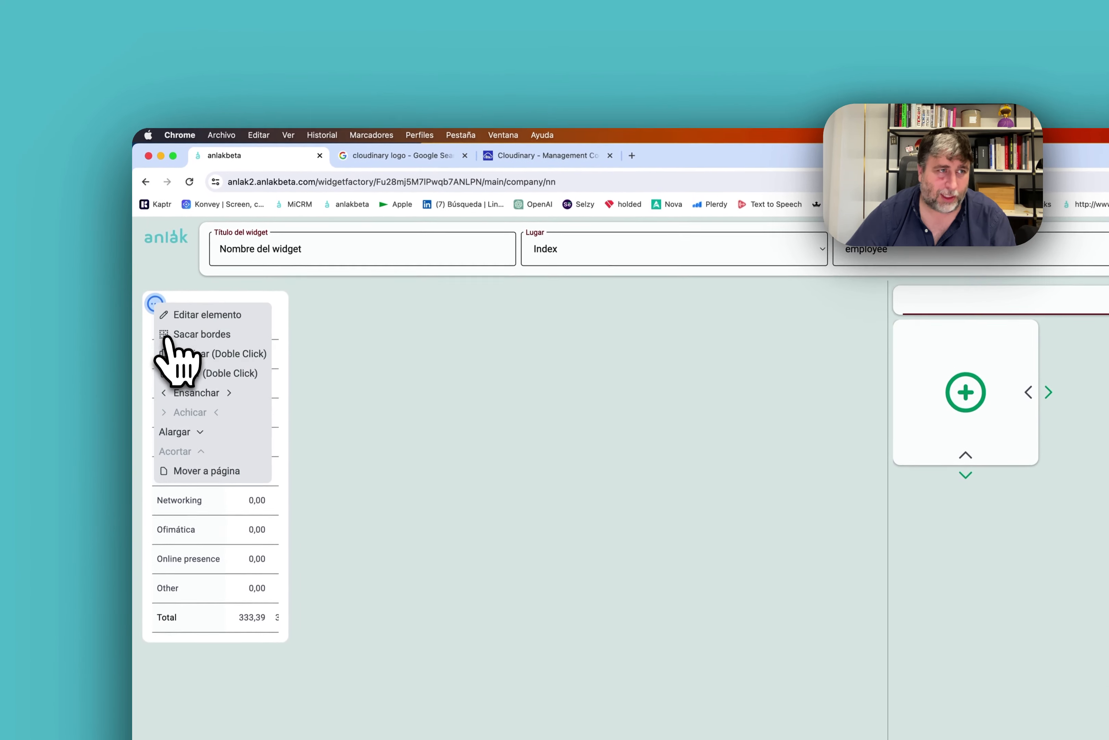
left_click(155, 233)
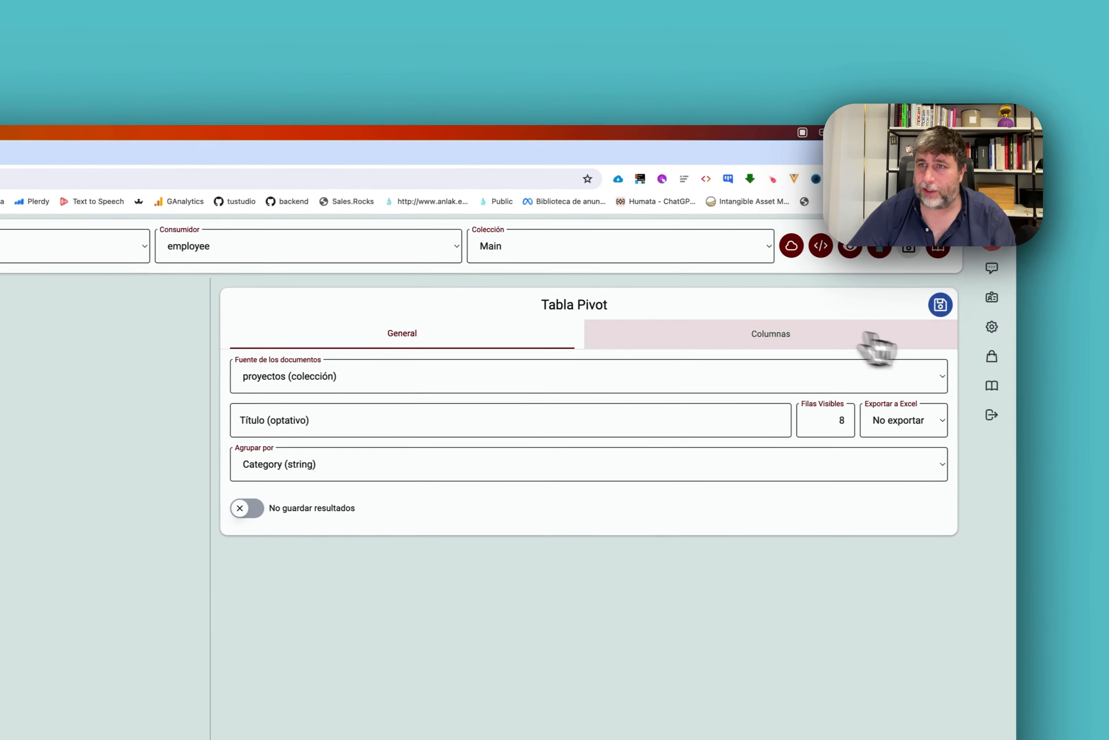
left_click(1108, 343)
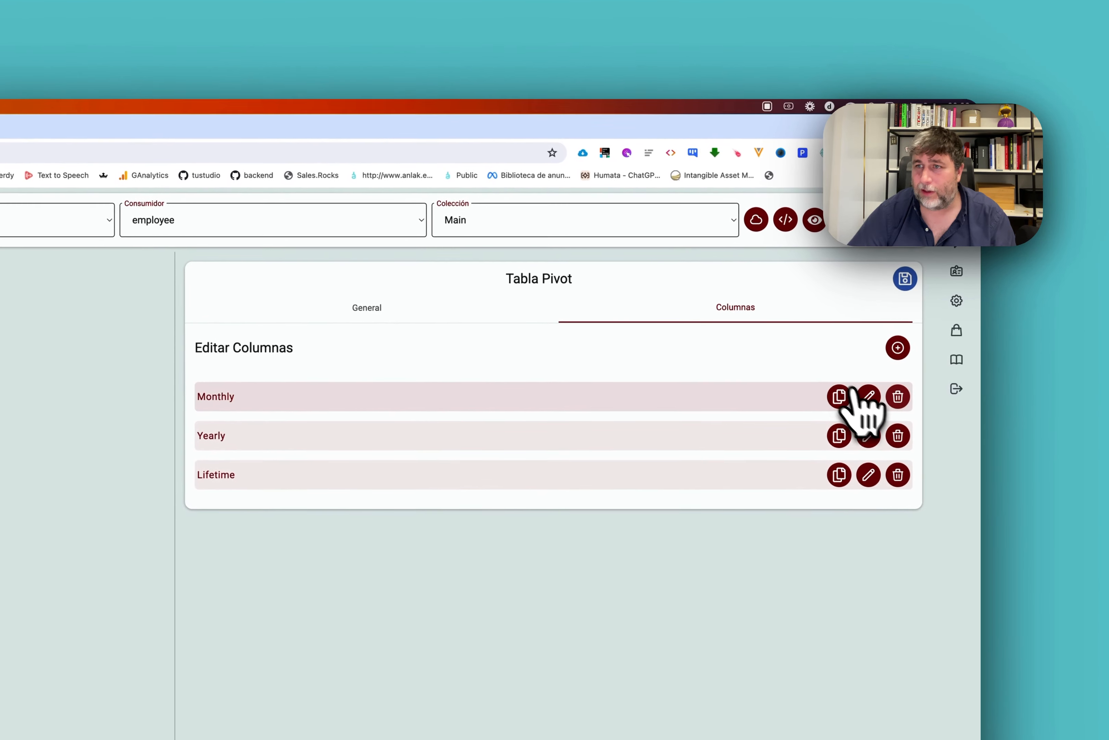
left_click(895, 340)
left_click(530, 309)
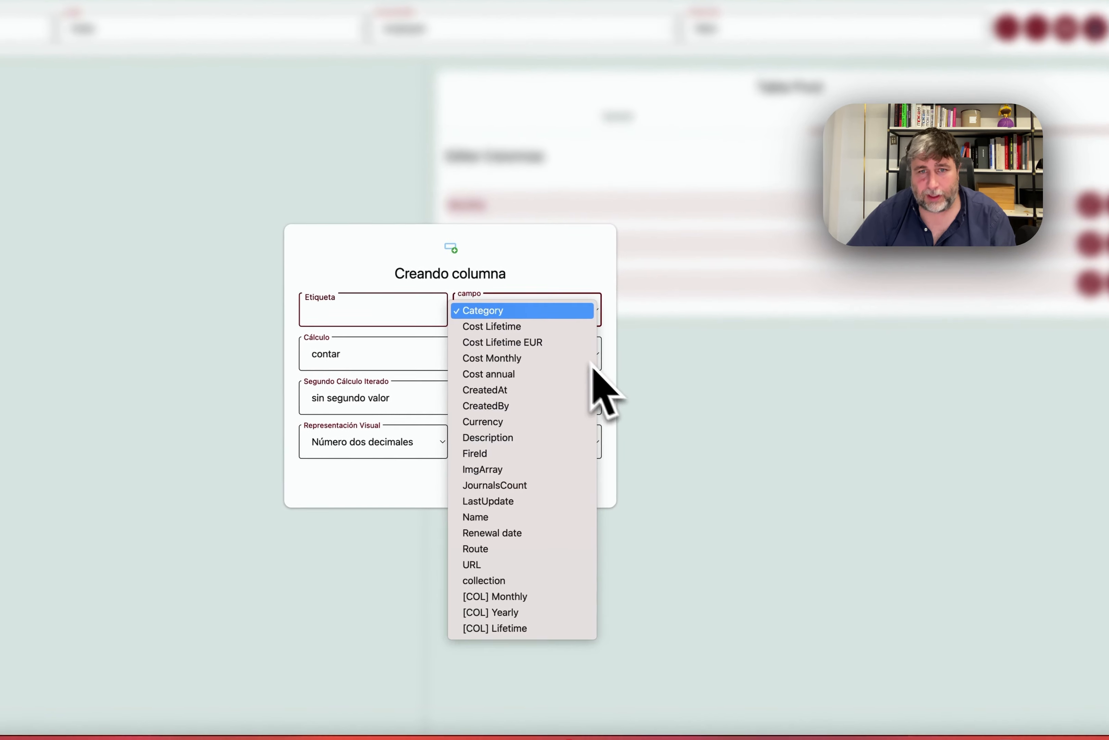
left_click(487, 341)
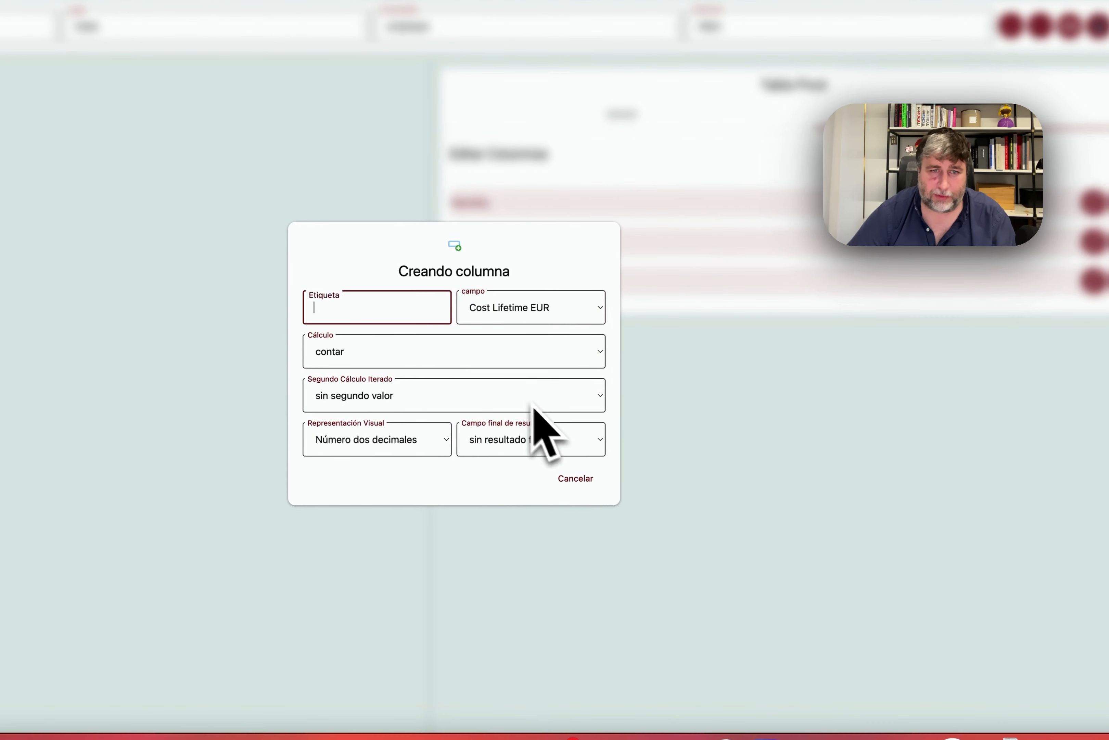
type("Lifeti")
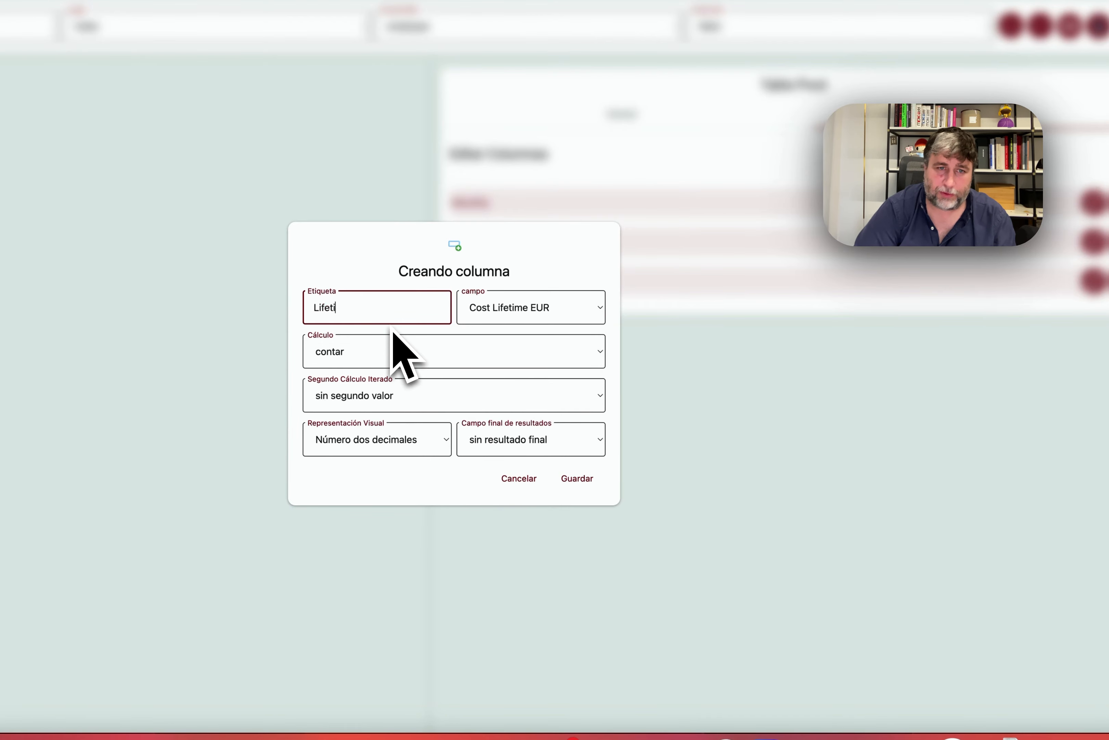
type("me EUR")
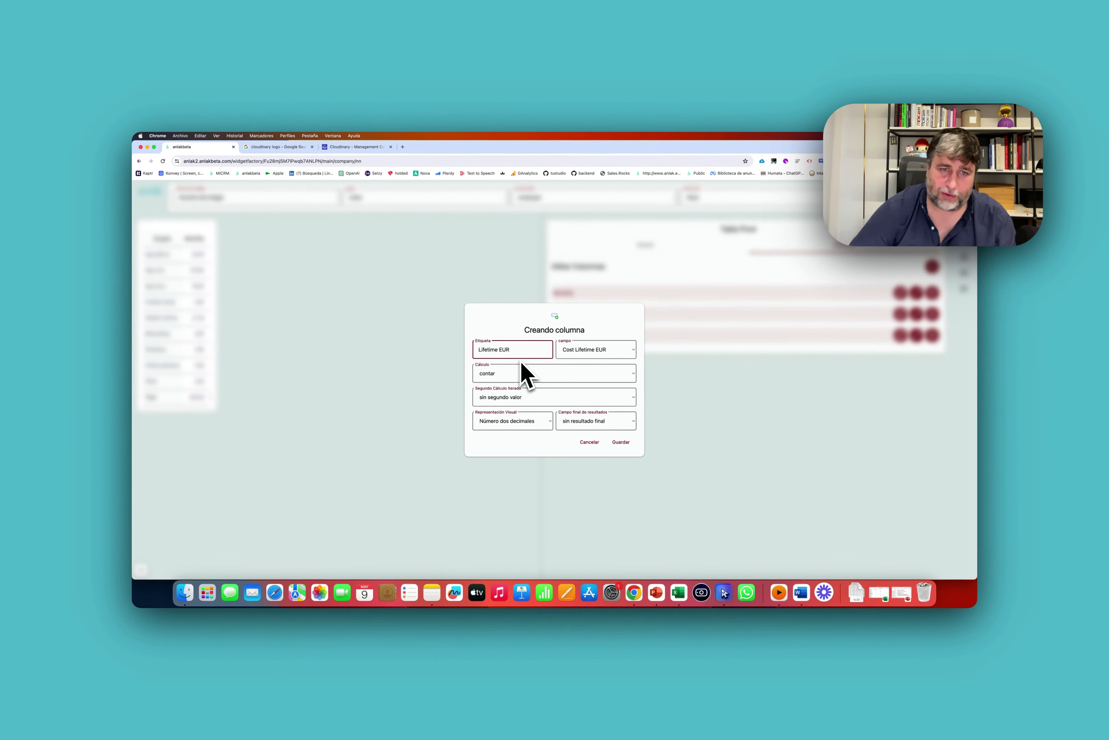
Set the column's Campo final de resultados to acumular, save it and close the pivot editor.
left_click(542, 375)
left_click(503, 374)
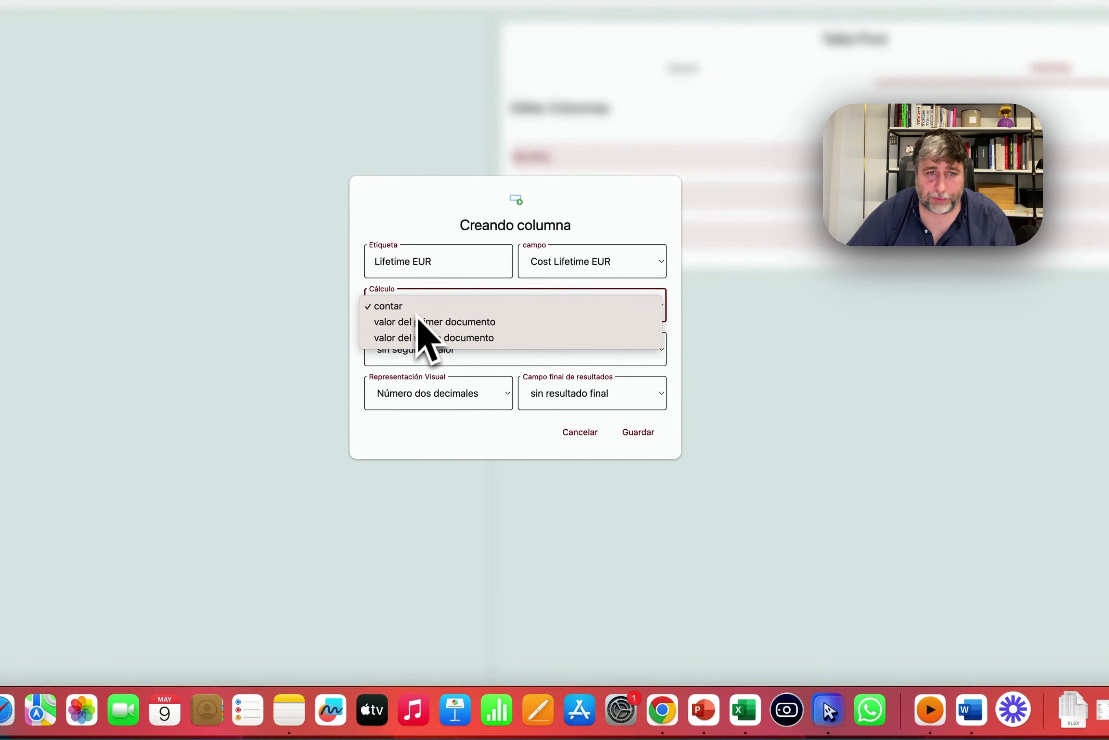
left_click(423, 309)
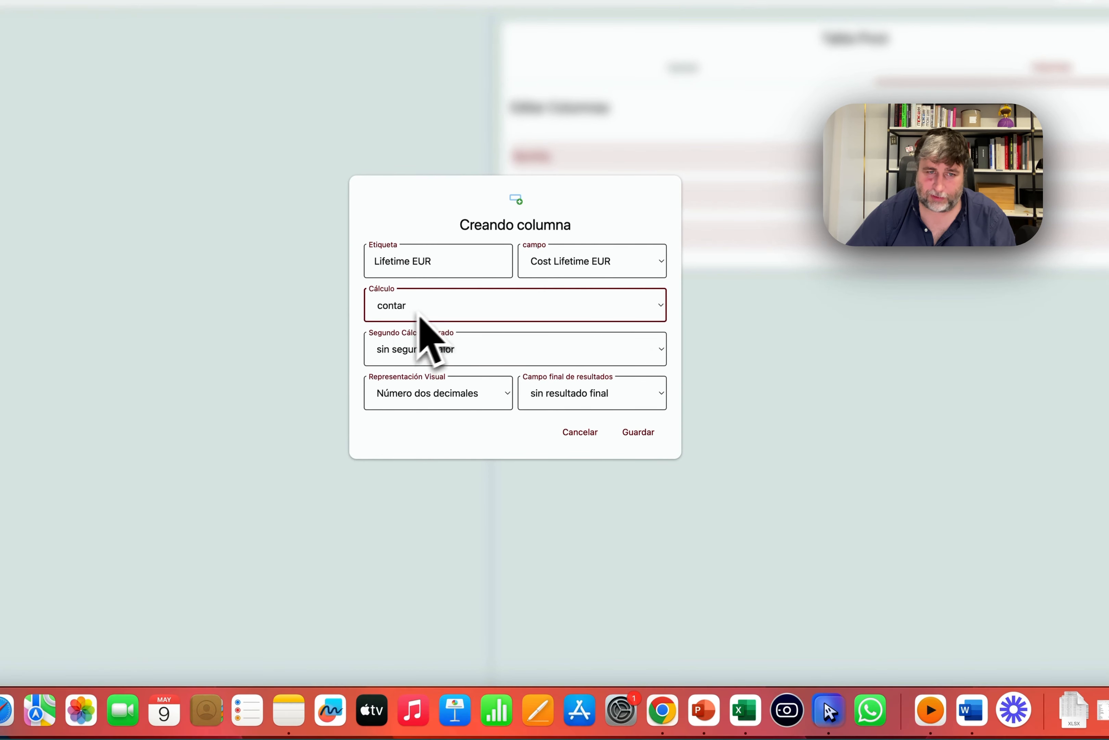
left_click(573, 393)
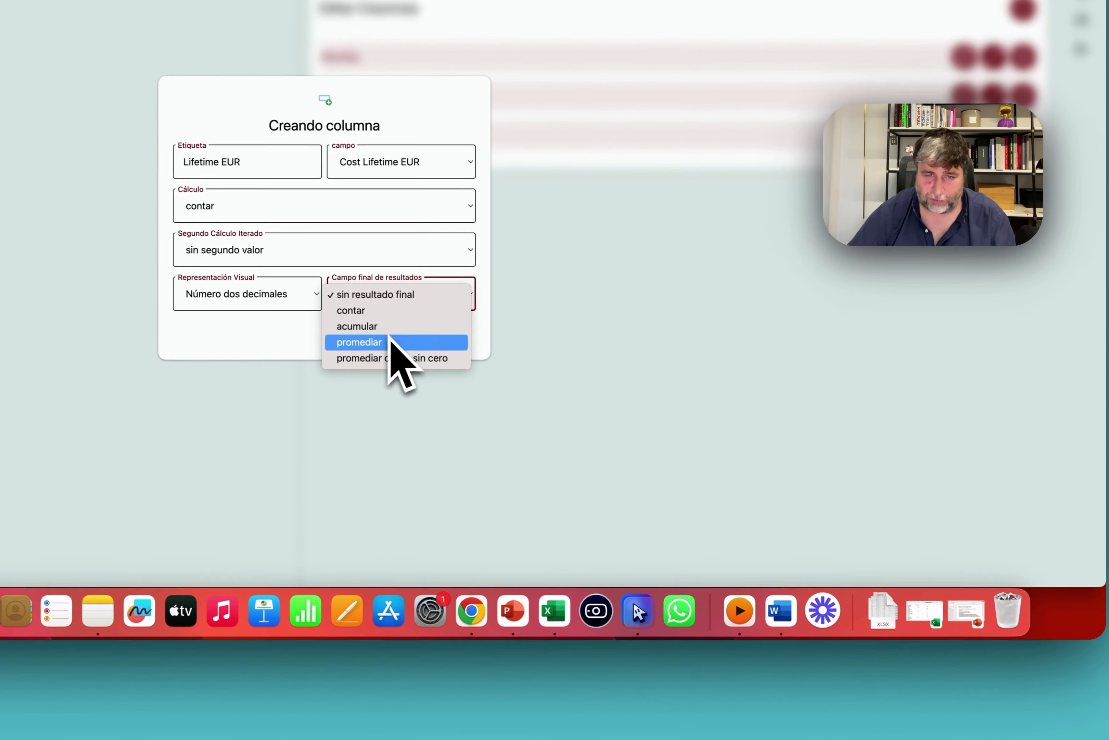
left_click(401, 319)
left_click(433, 325)
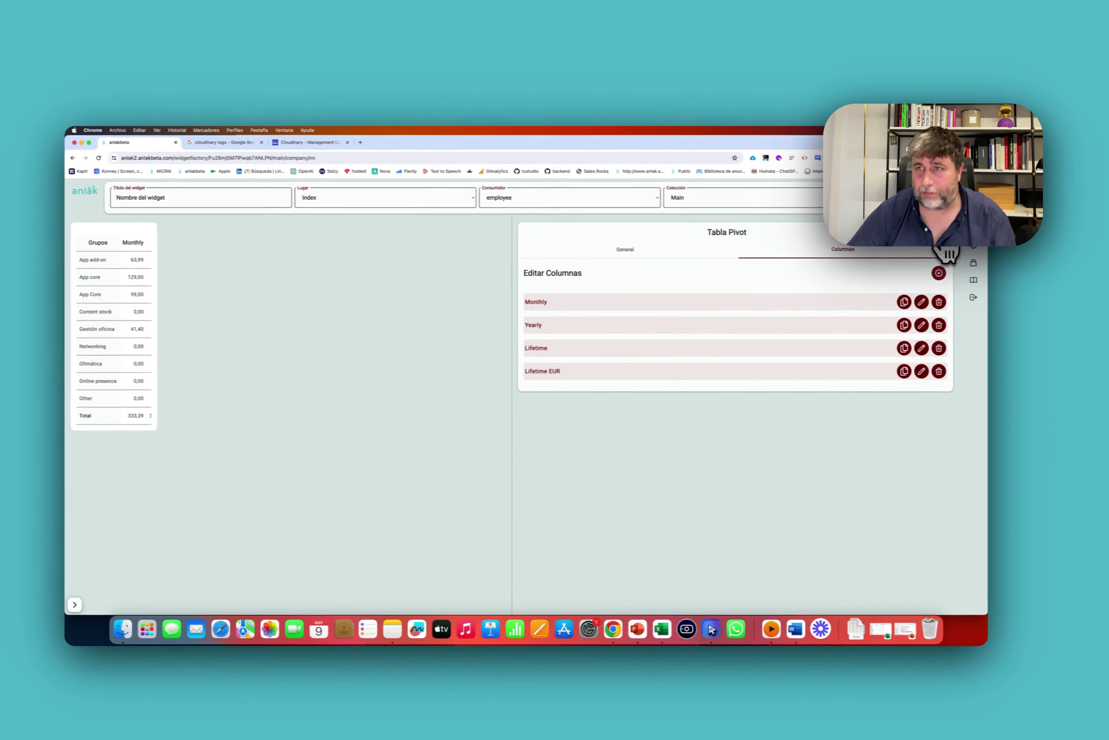
left_click(937, 230)
left_click(966, 194)
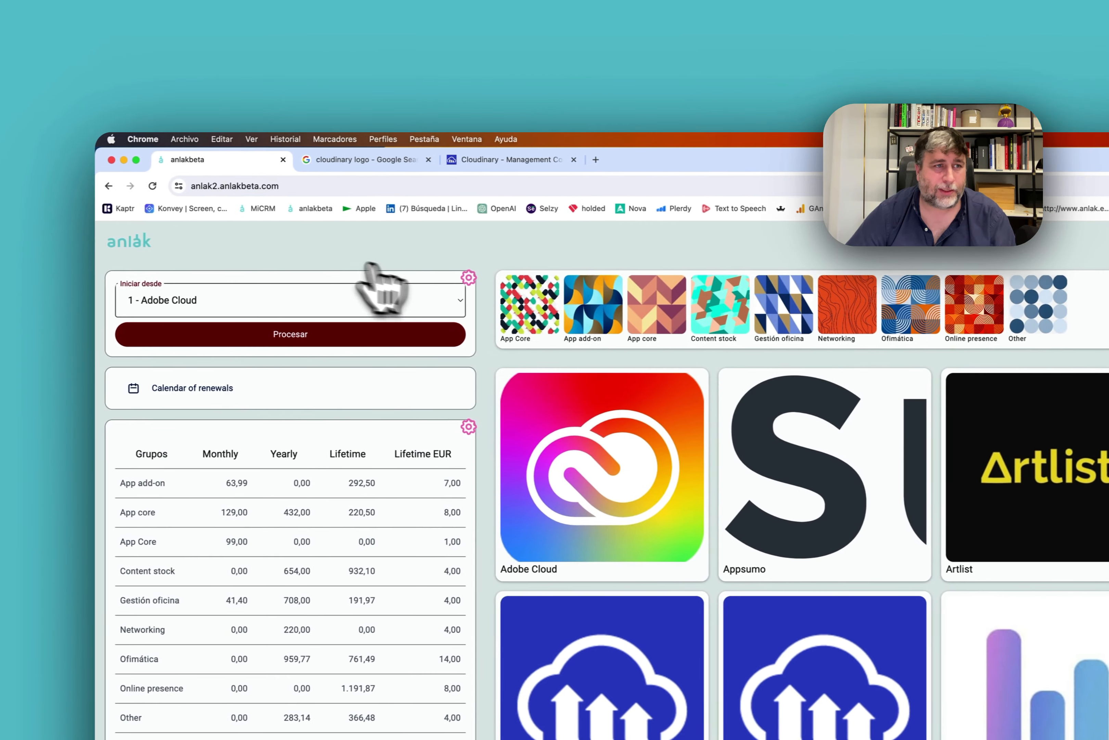
left_click(469, 277)
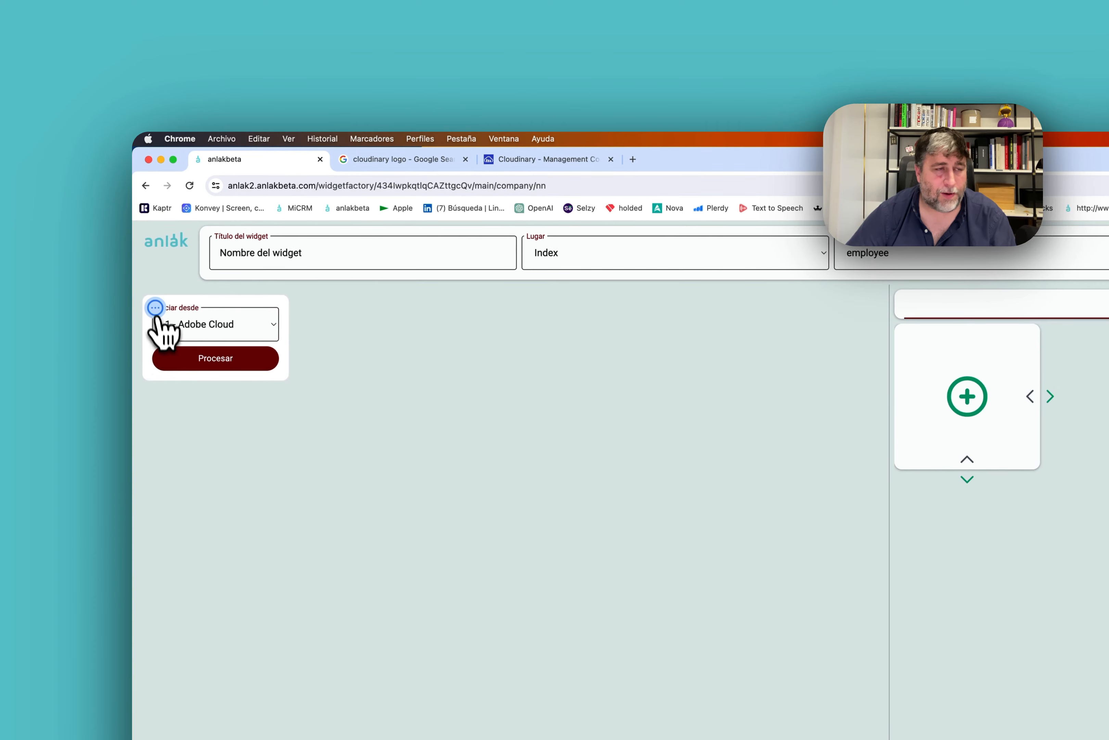
Open the Automatizador's Calculate price in Euro step for editing.
left_click(155, 308)
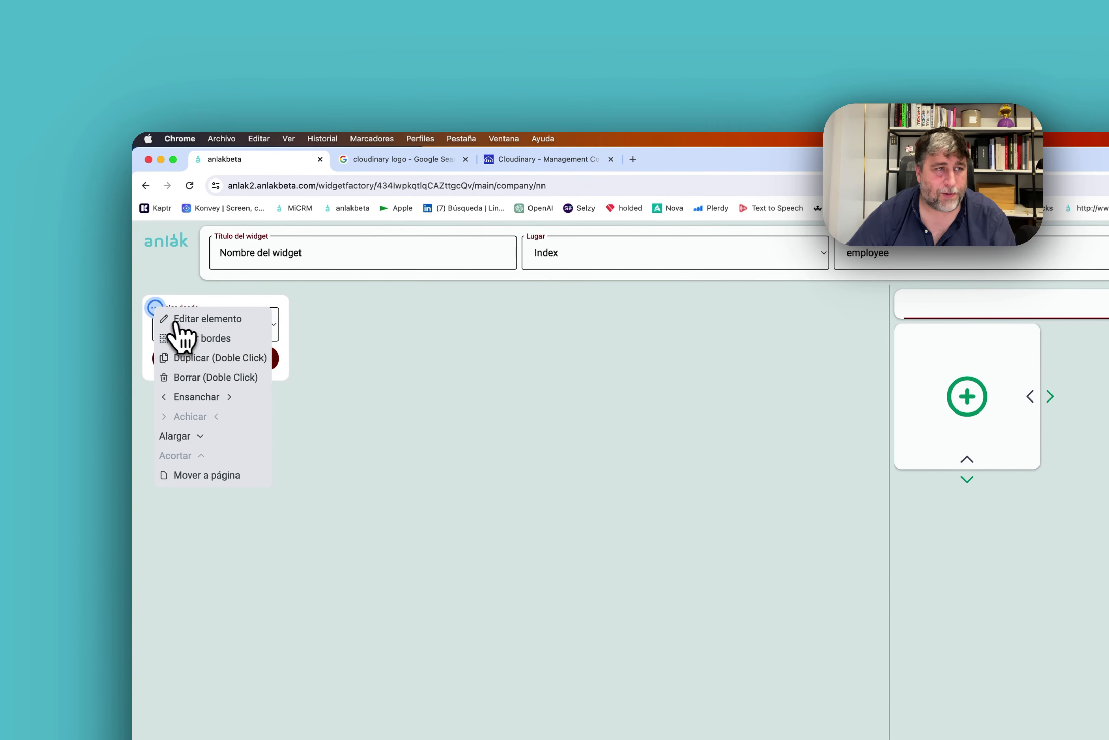
left_click(174, 322)
left_click(774, 288)
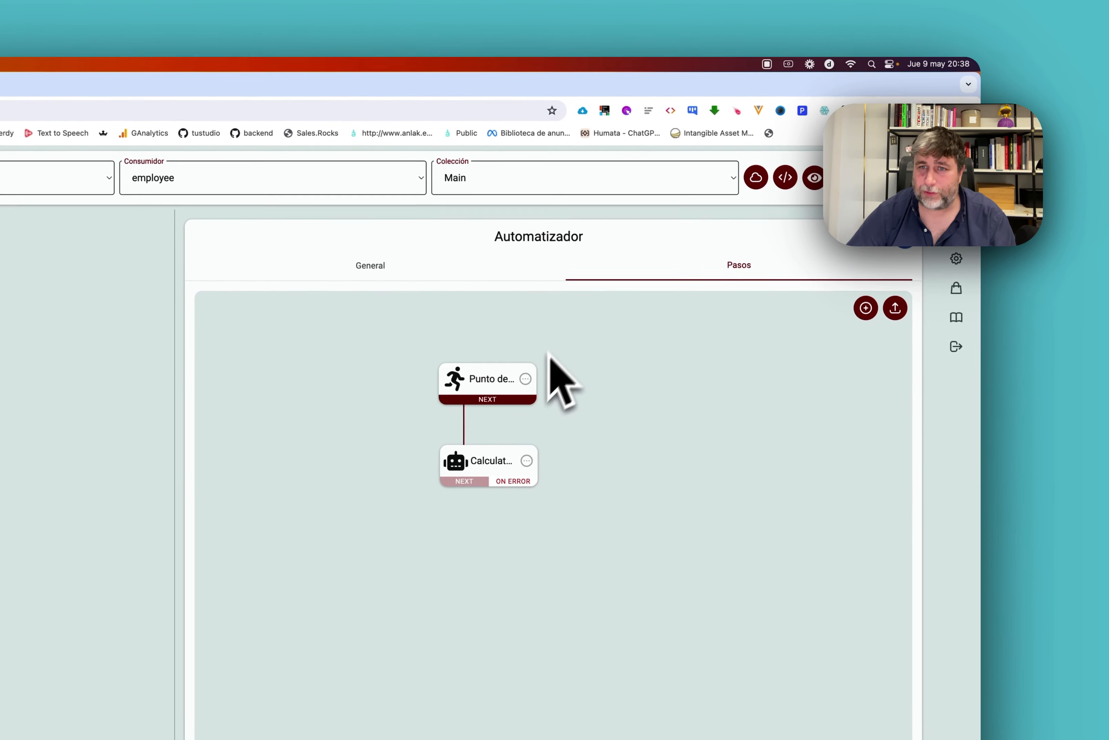
left_click(562, 484)
left_click(584, 360)
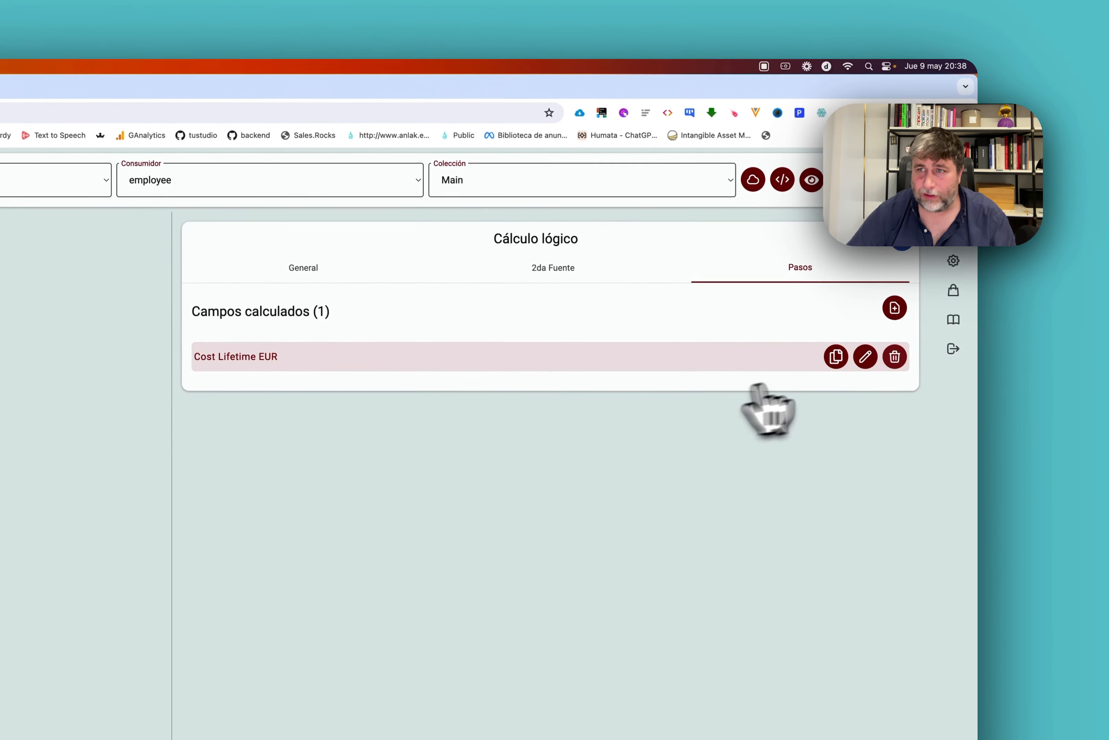
Add custom factor 1,2 to Cost Lifetime EUR, save the step and rerun it over all records.
left_click(872, 372)
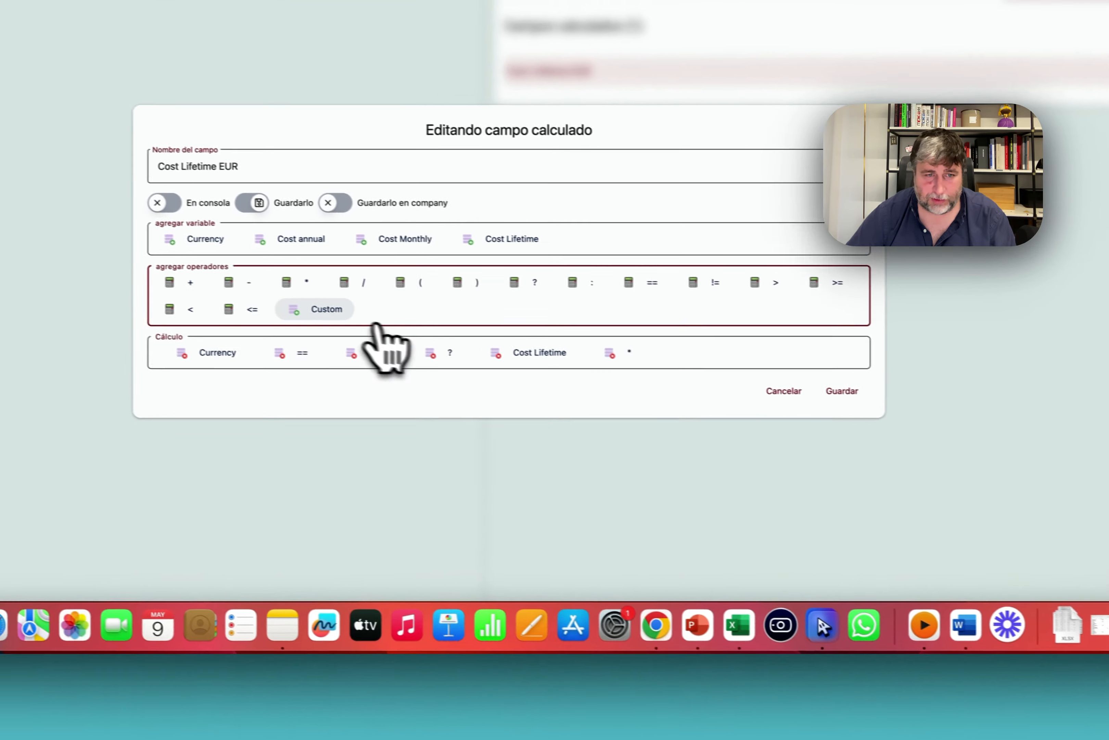
left_click(306, 377)
type("1,2")
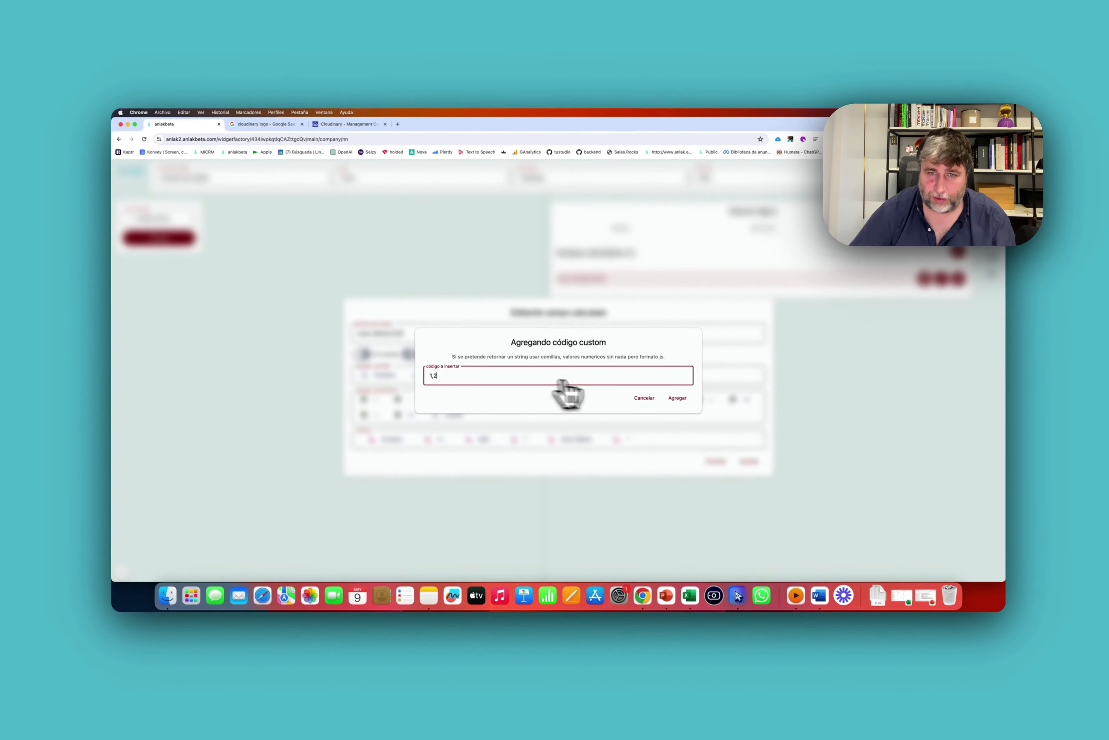
left_click(763, 334)
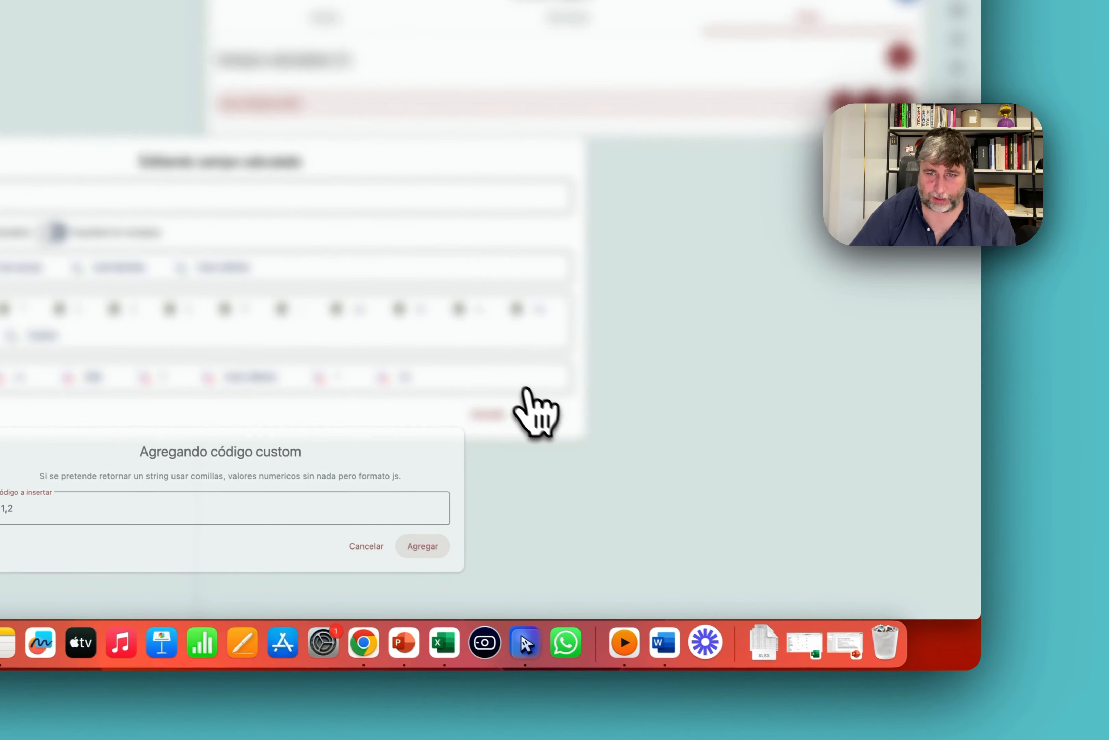
left_click(645, 441)
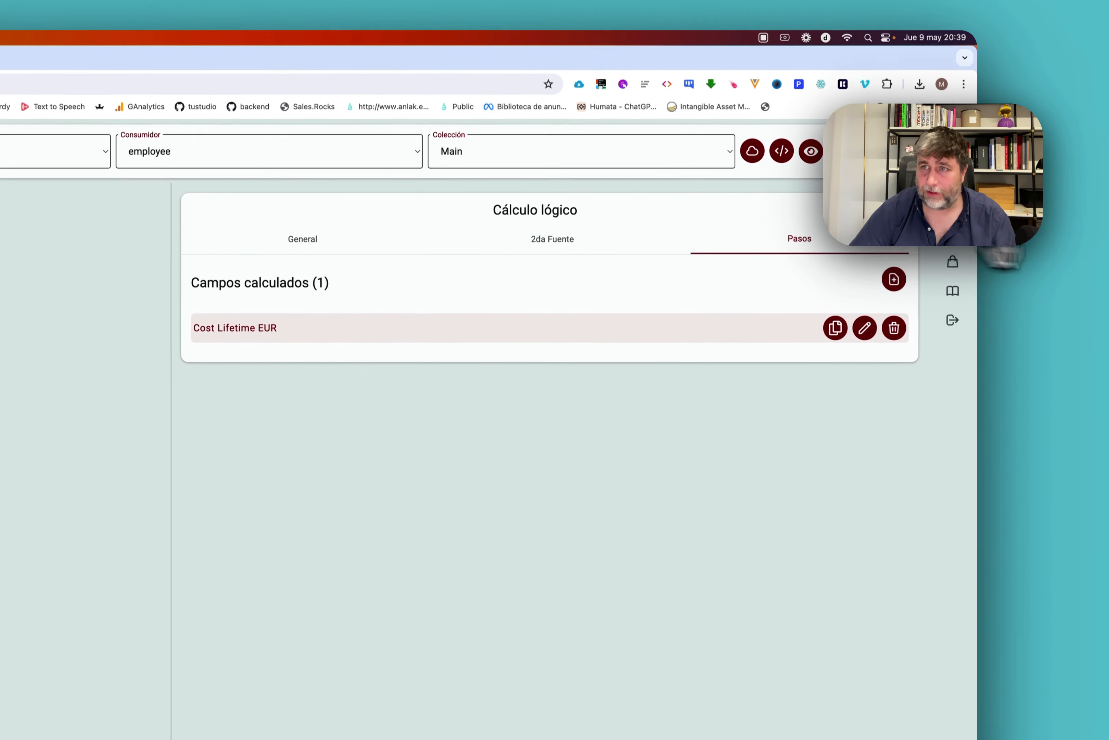
left_click(302, 170)
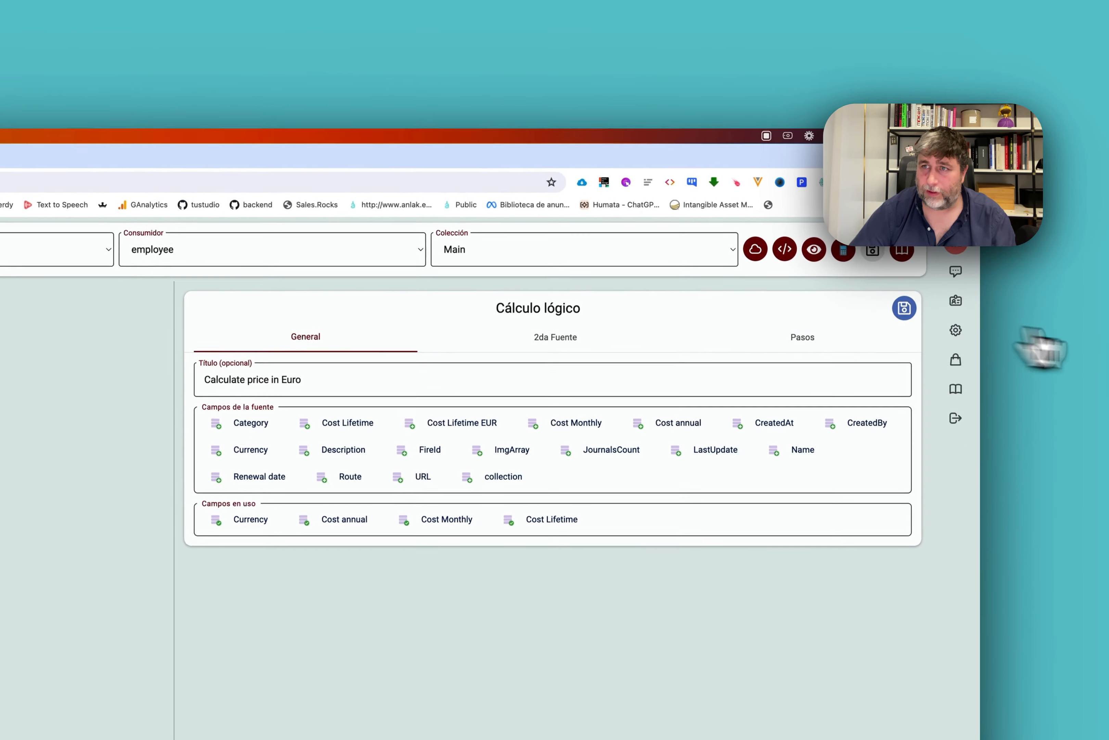
left_click(927, 301)
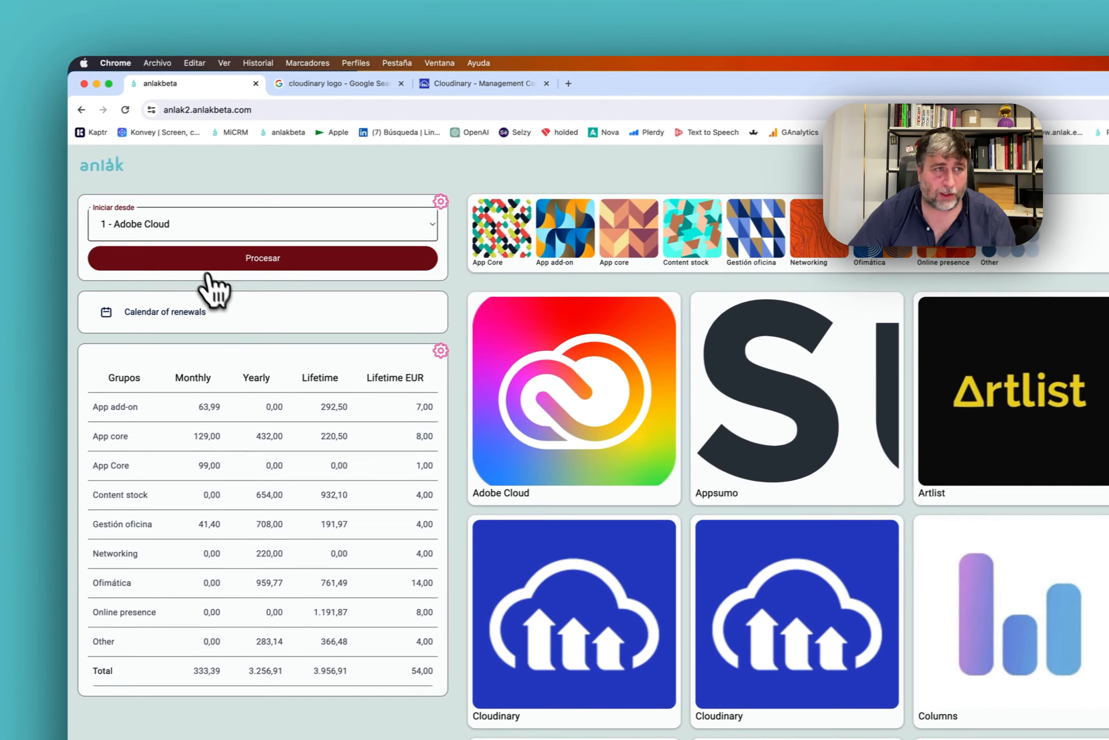
left_click(210, 267)
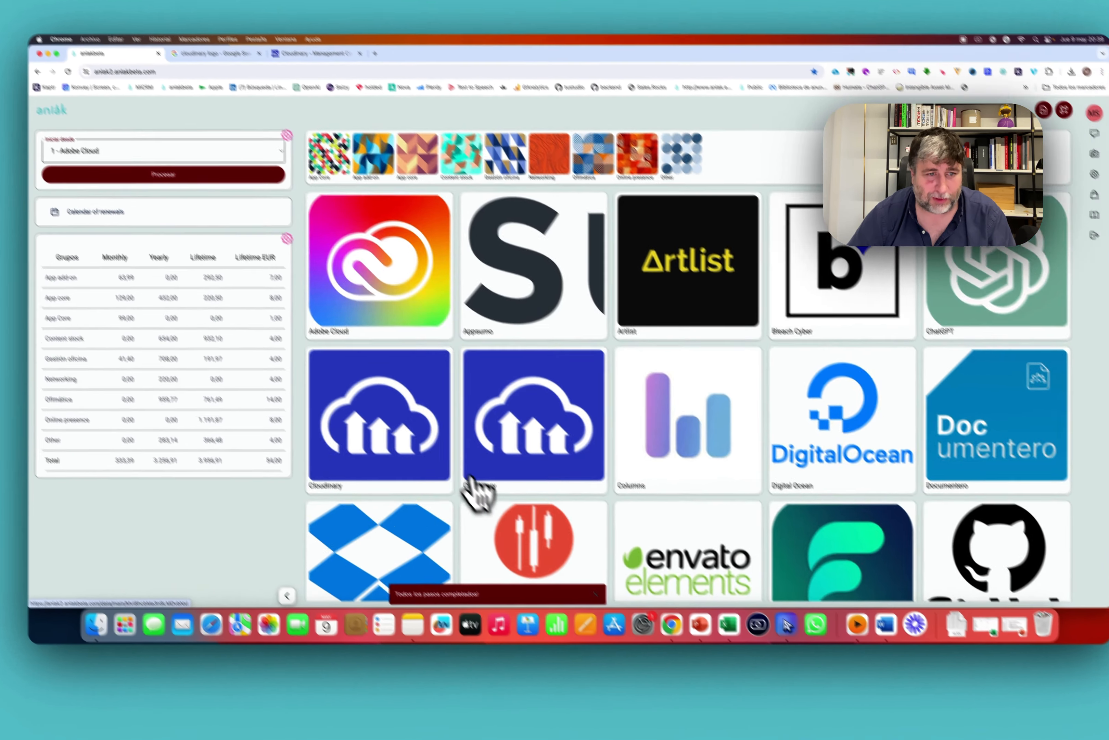
Delete one of the two Cloudinary app records.
left_click(420, 429)
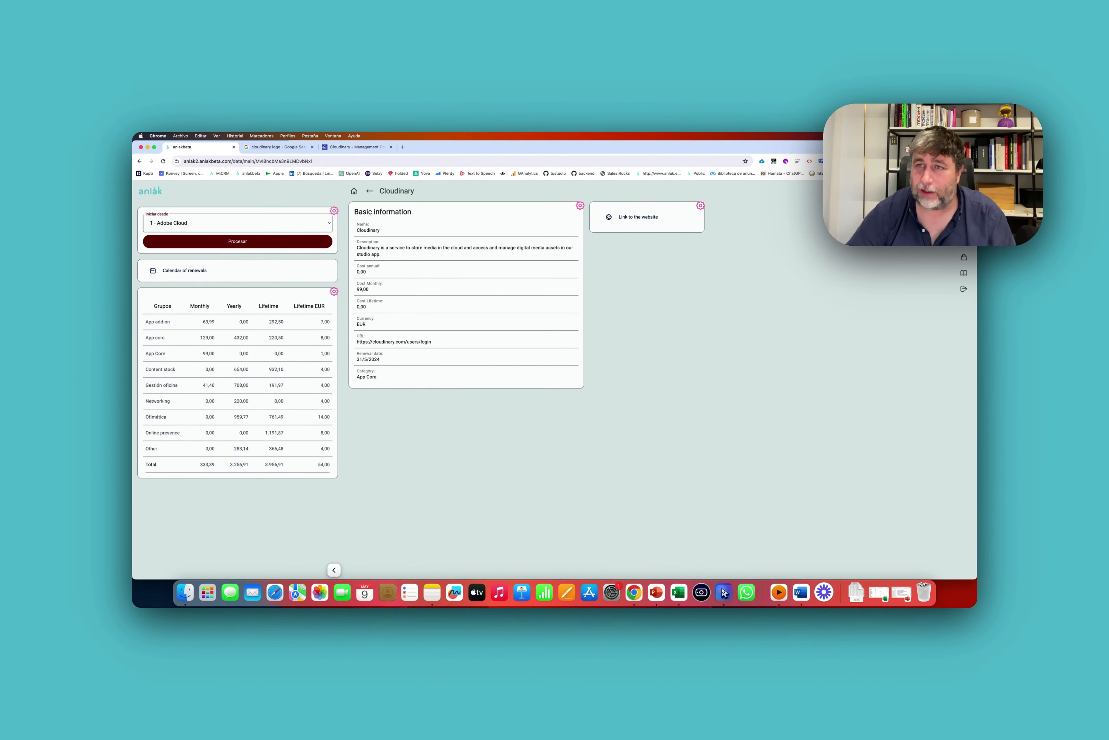
left_click(925, 191)
left_click(590, 399)
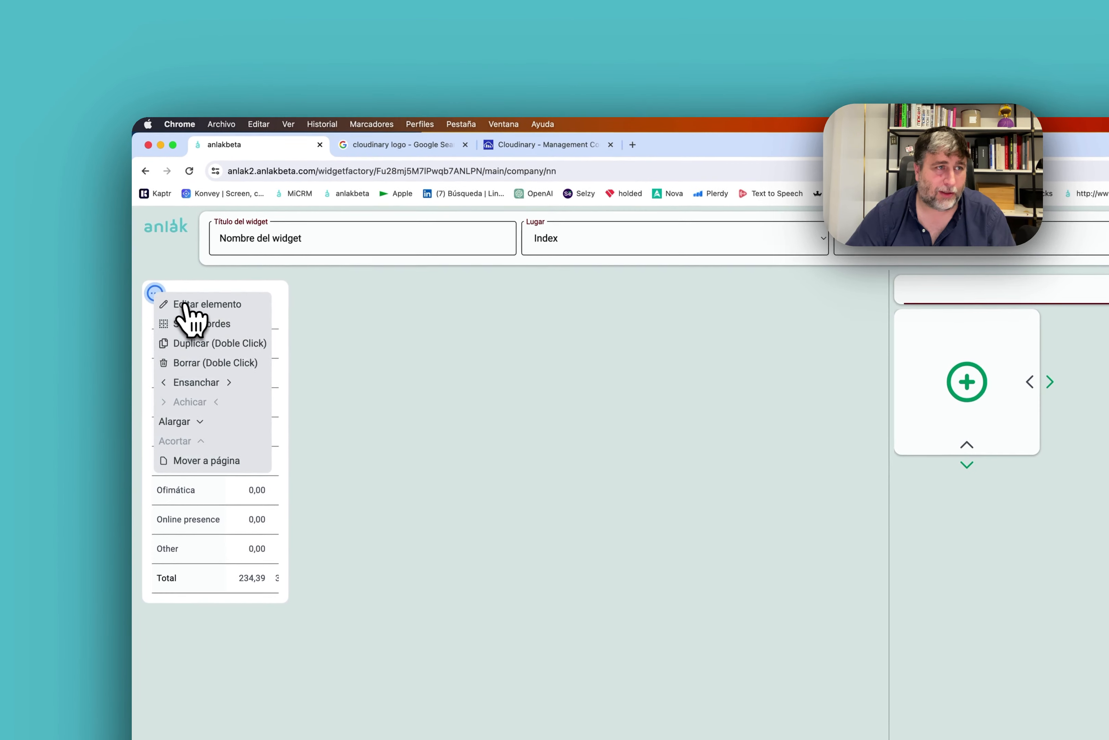
Inspect the Lifetime EUR pivot column's calculation settings, then cancel without changes.
left_click(185, 307)
left_click(807, 325)
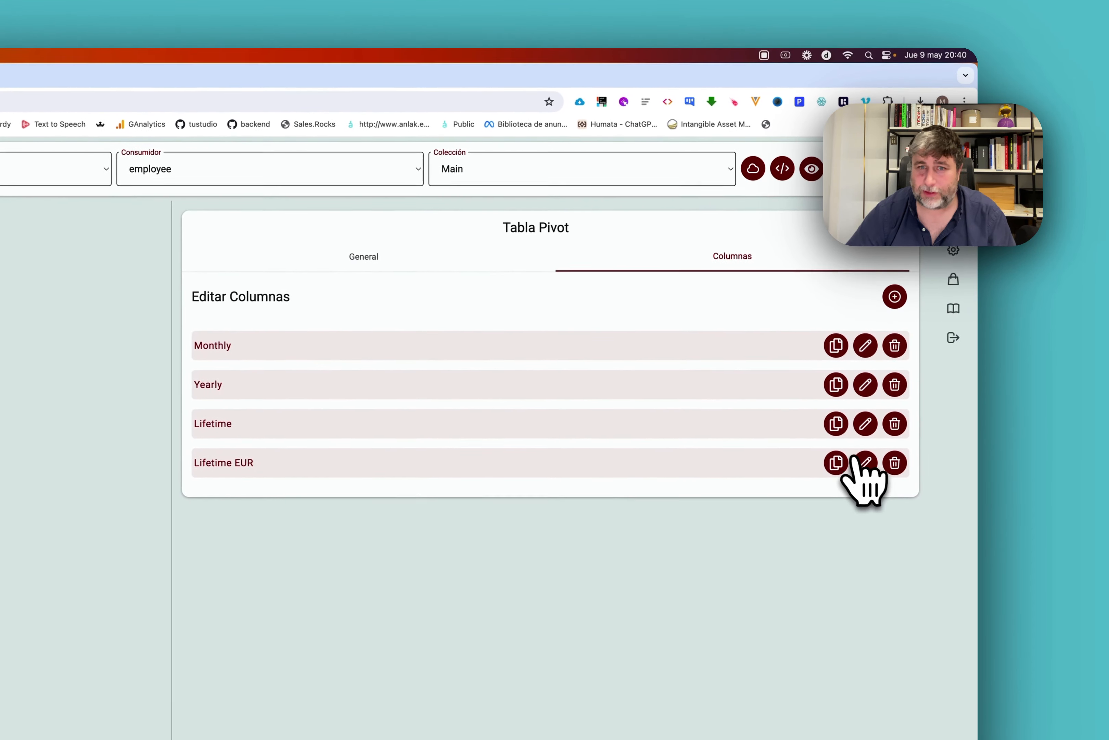
left_click(865, 462)
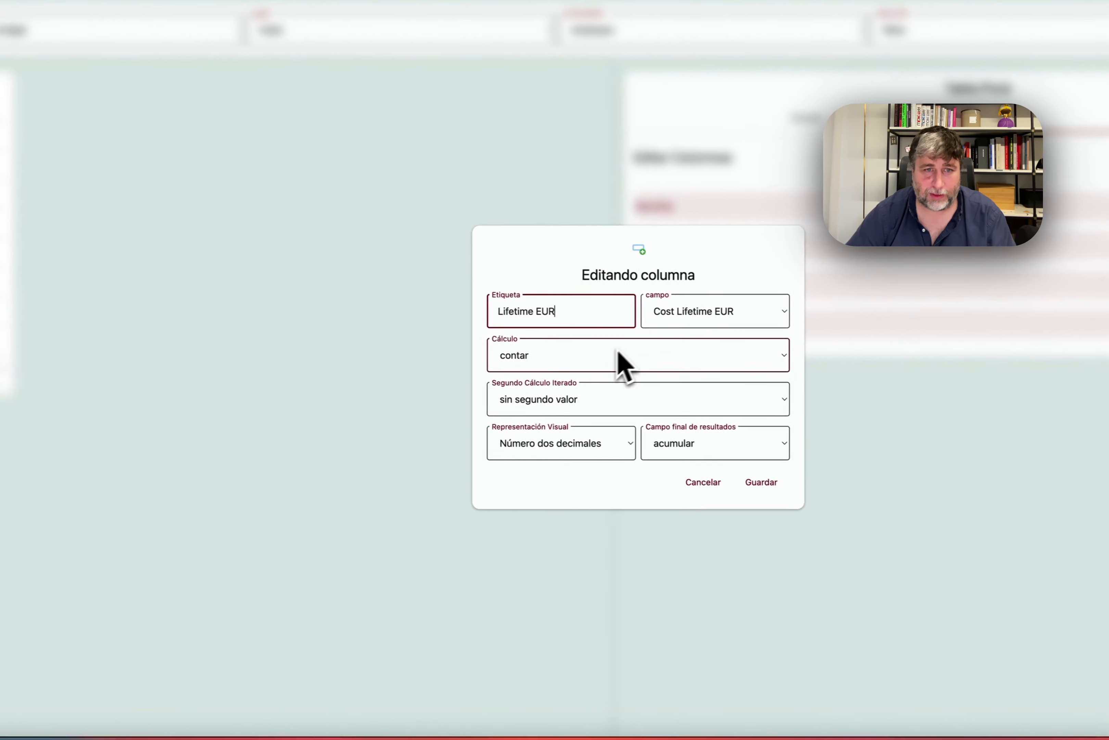
left_click(618, 354)
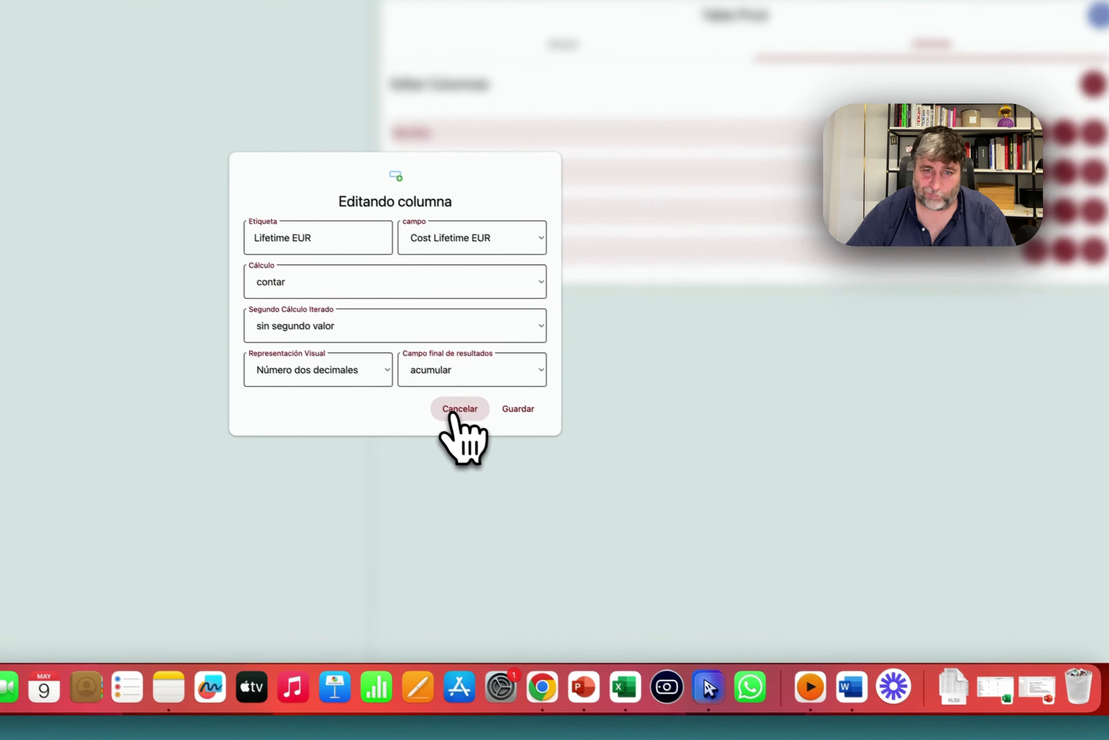
left_click(510, 454)
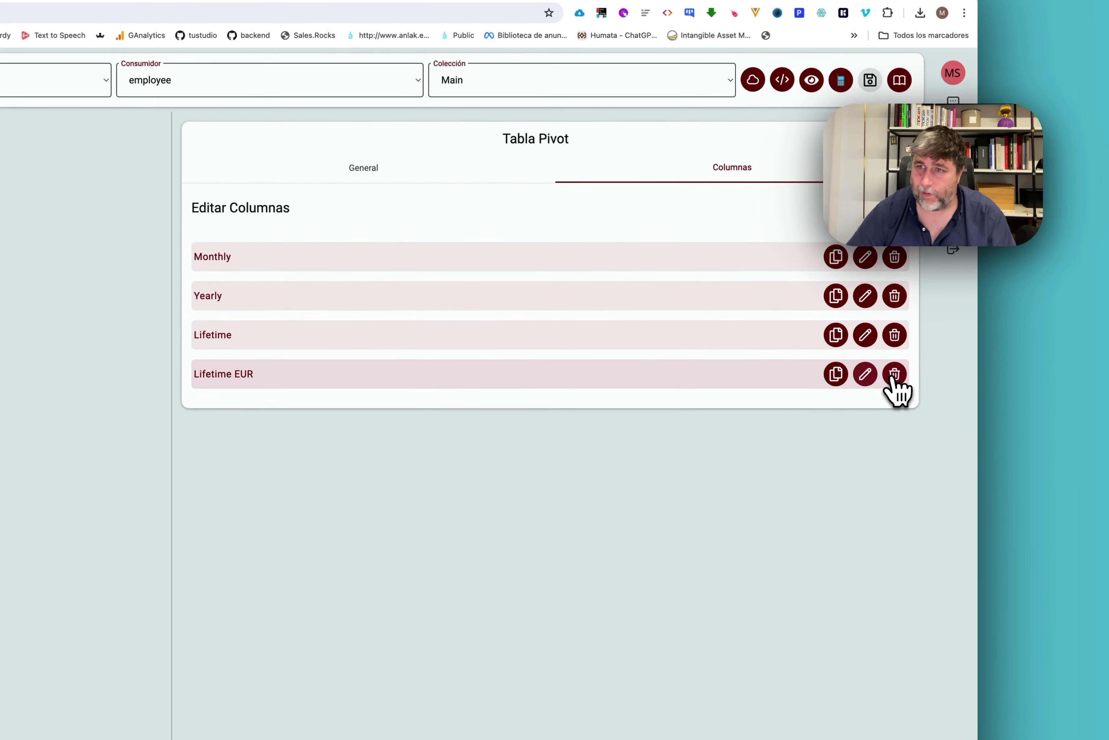
Delete the Lifetime EUR column and start a new pivot column on Cost Lifetime EUR.
left_click(894, 376)
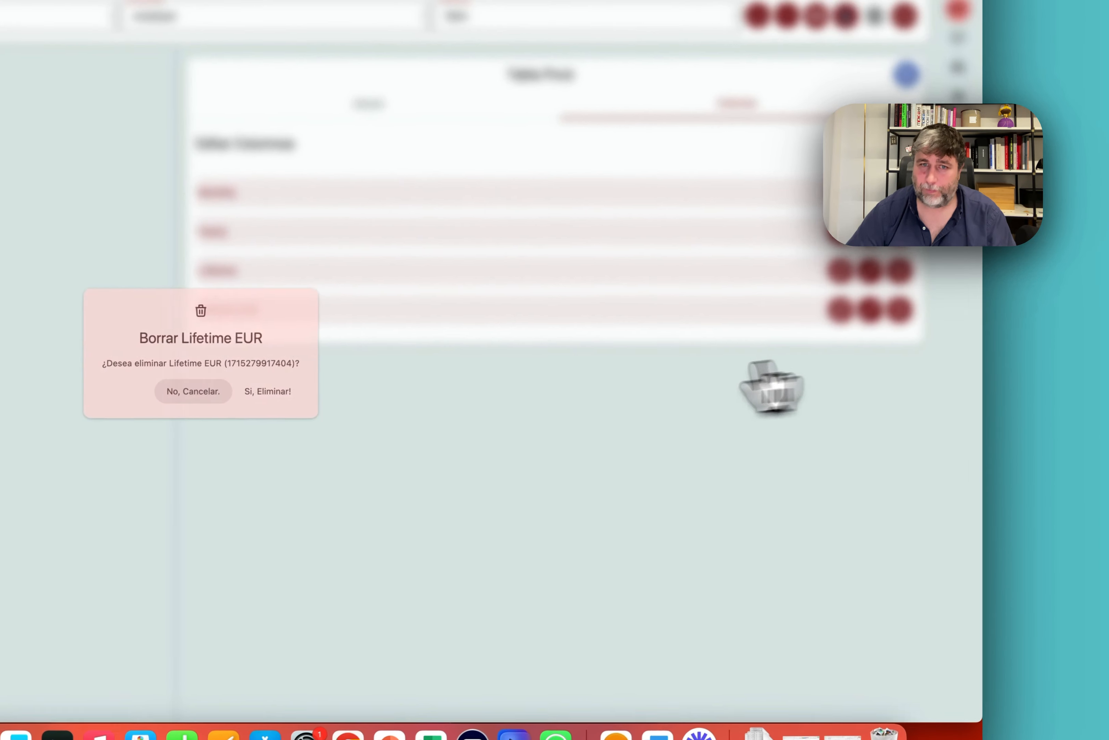
left_click(264, 459)
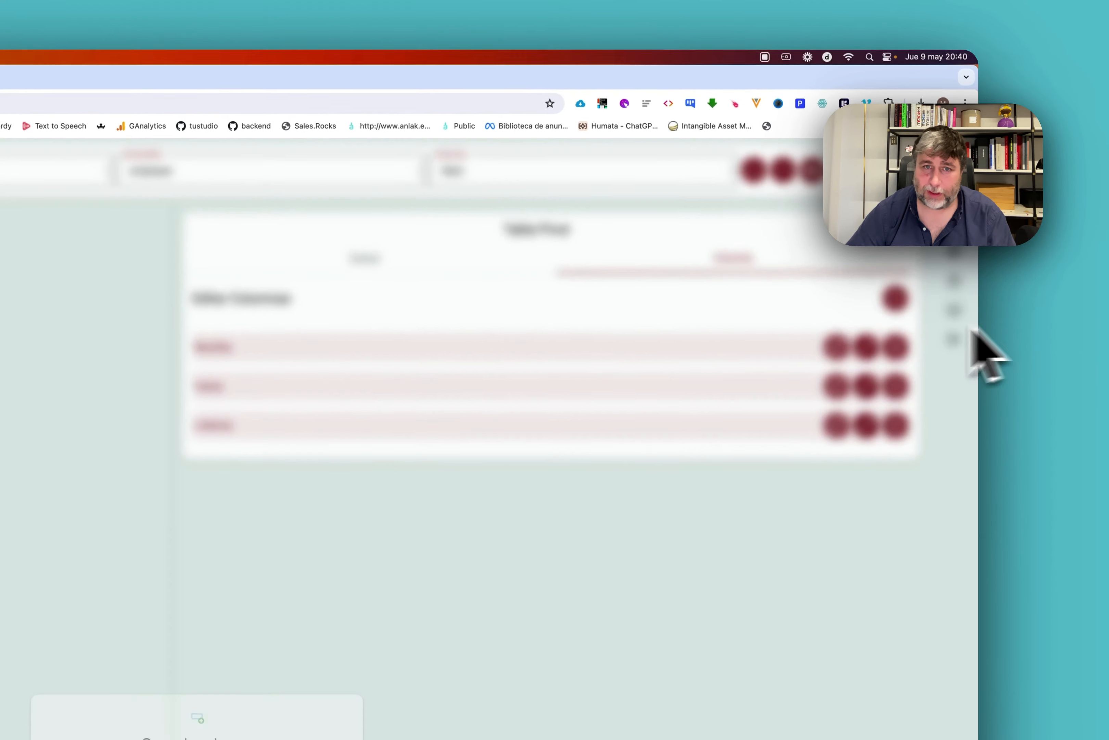
left_click(908, 277)
left_click(496, 380)
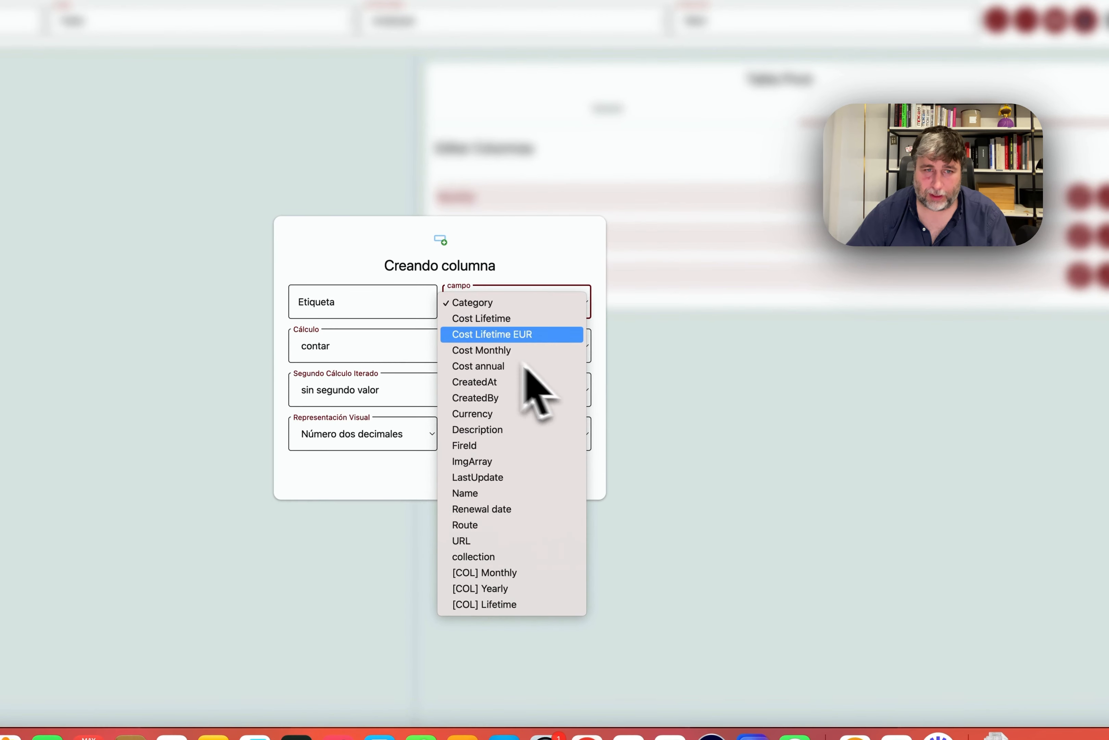
left_click(491, 334)
left_click(344, 345)
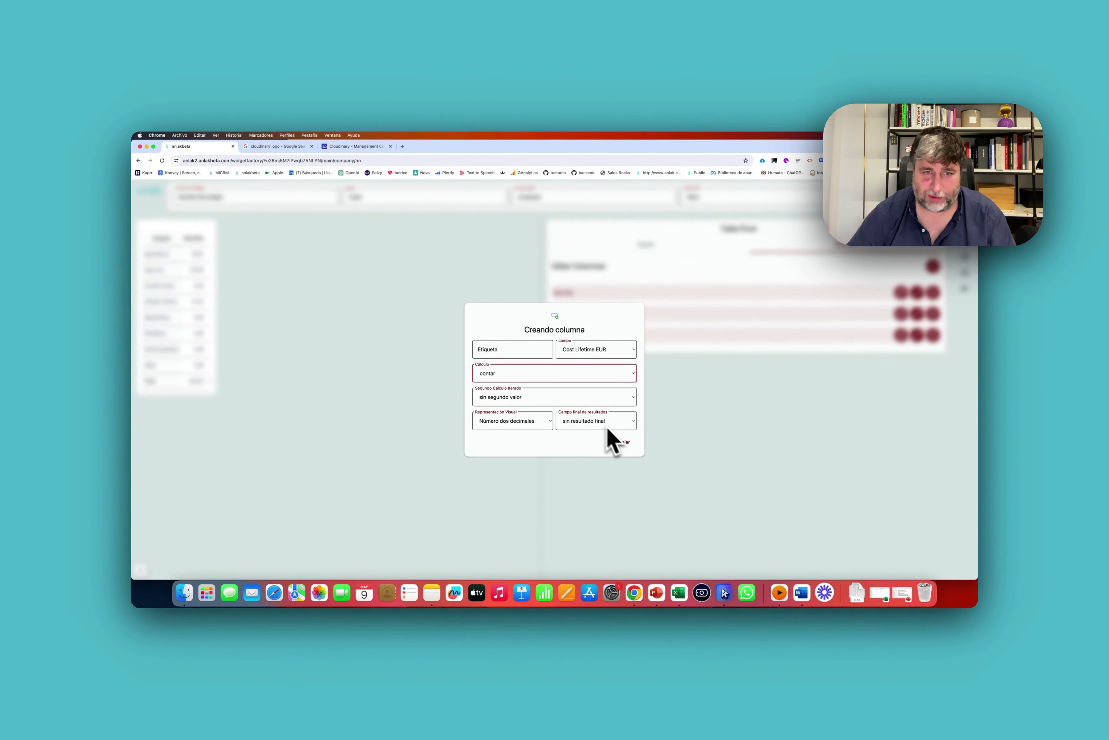
Label the new column '# items', switch it to count Name, and save the pivot table.
left_click(461, 267)
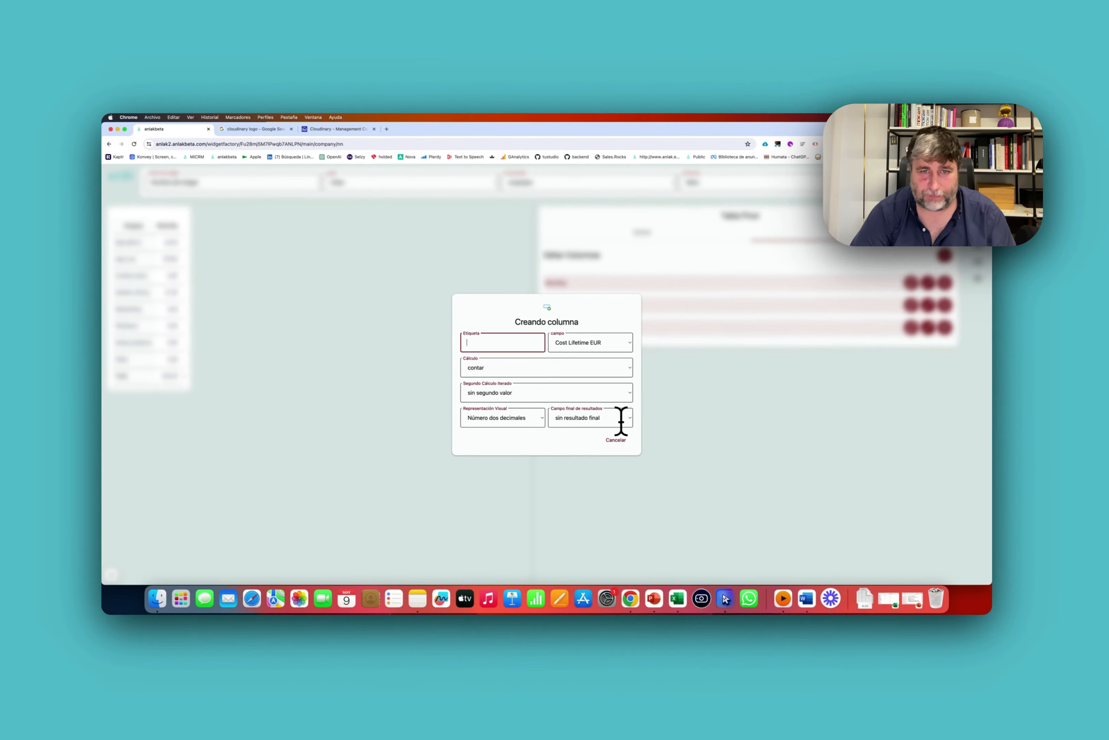
type("L")
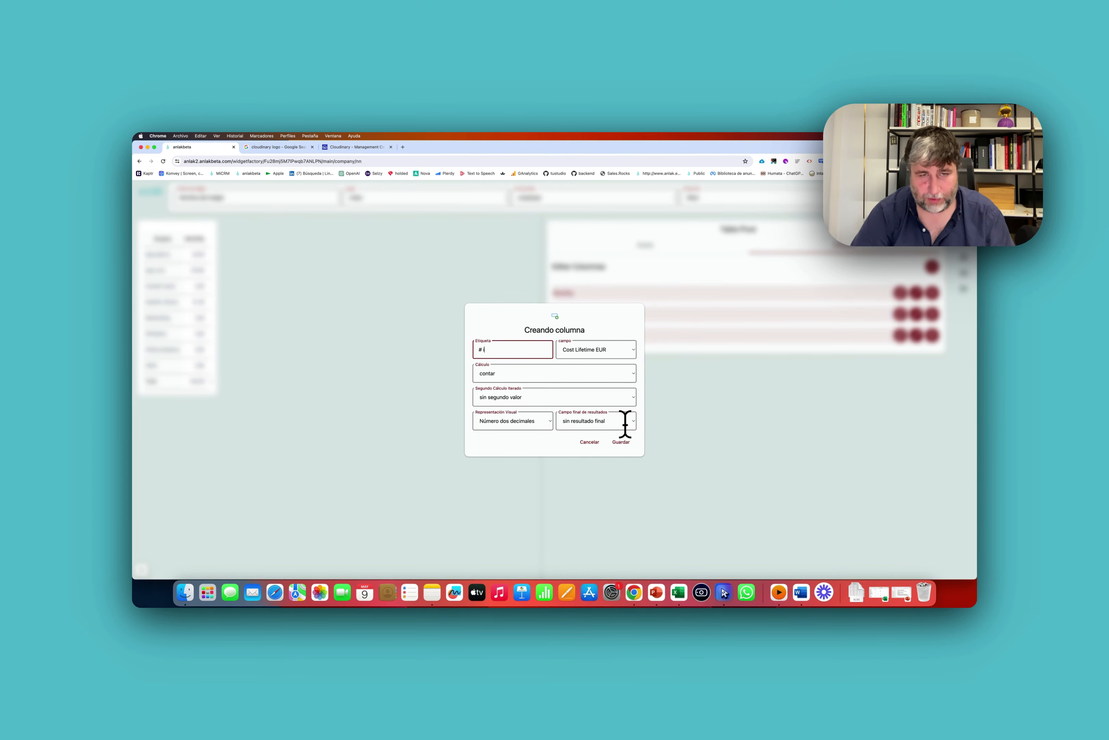
left_click(592, 351)
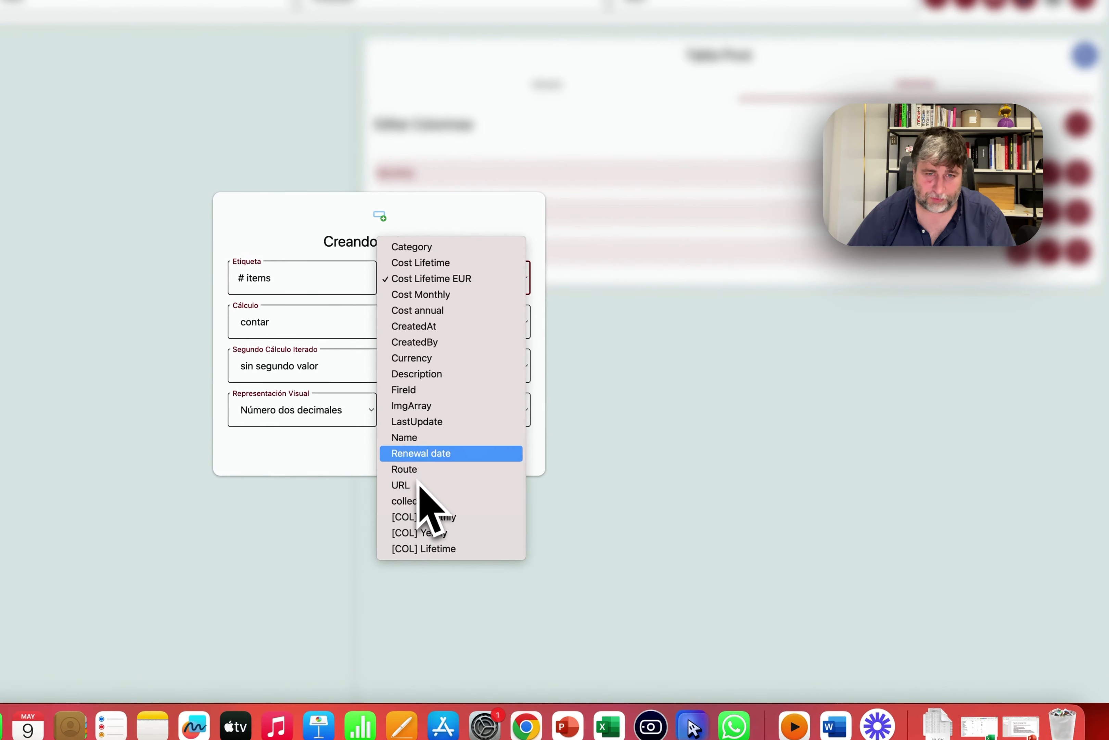
left_click(427, 437)
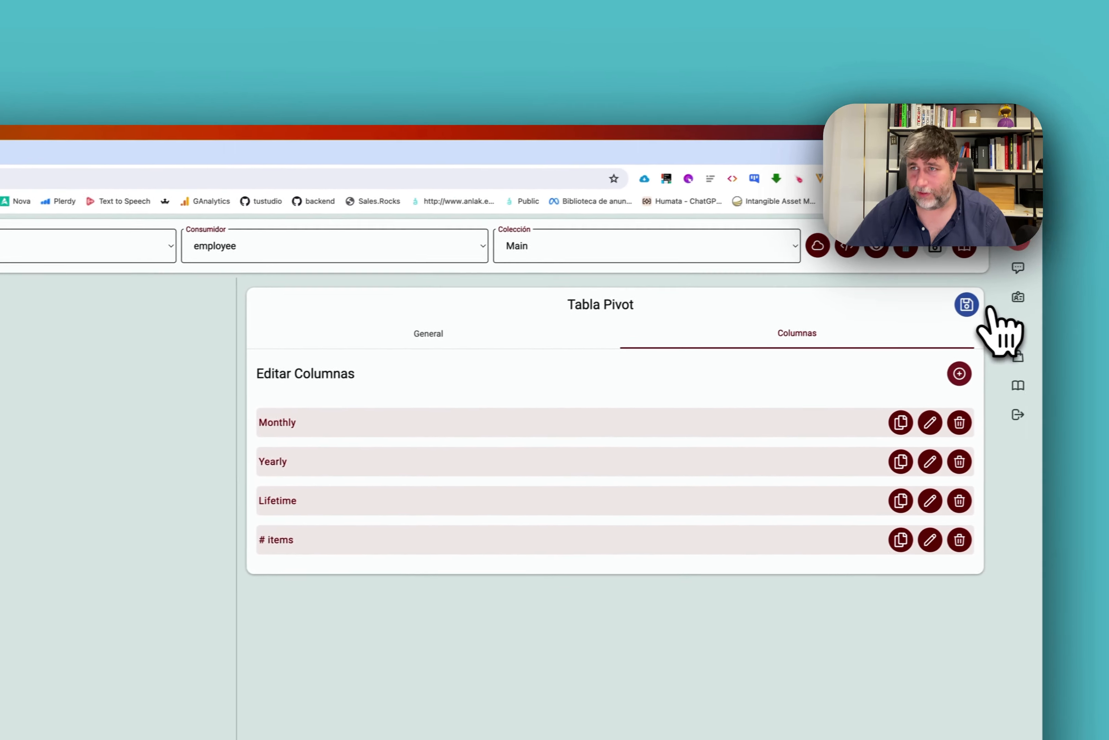
left_click(908, 309)
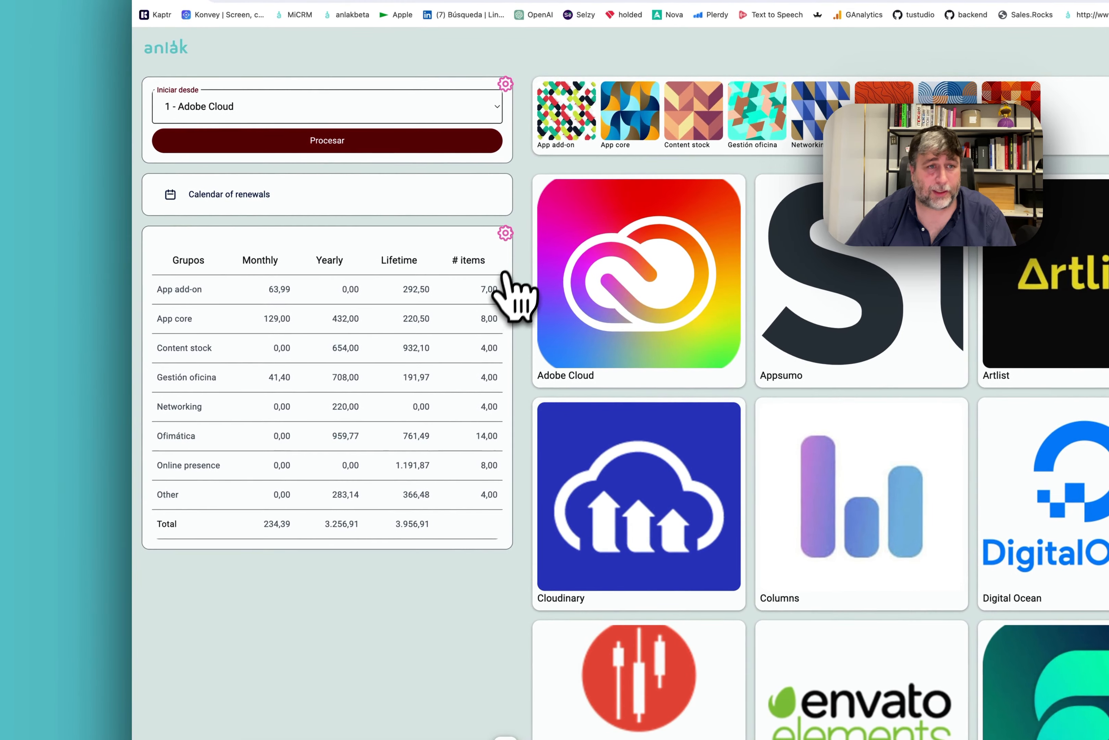
Set the '# items' column's Campo final de resultados to acumular and save it.
left_click(335, 272)
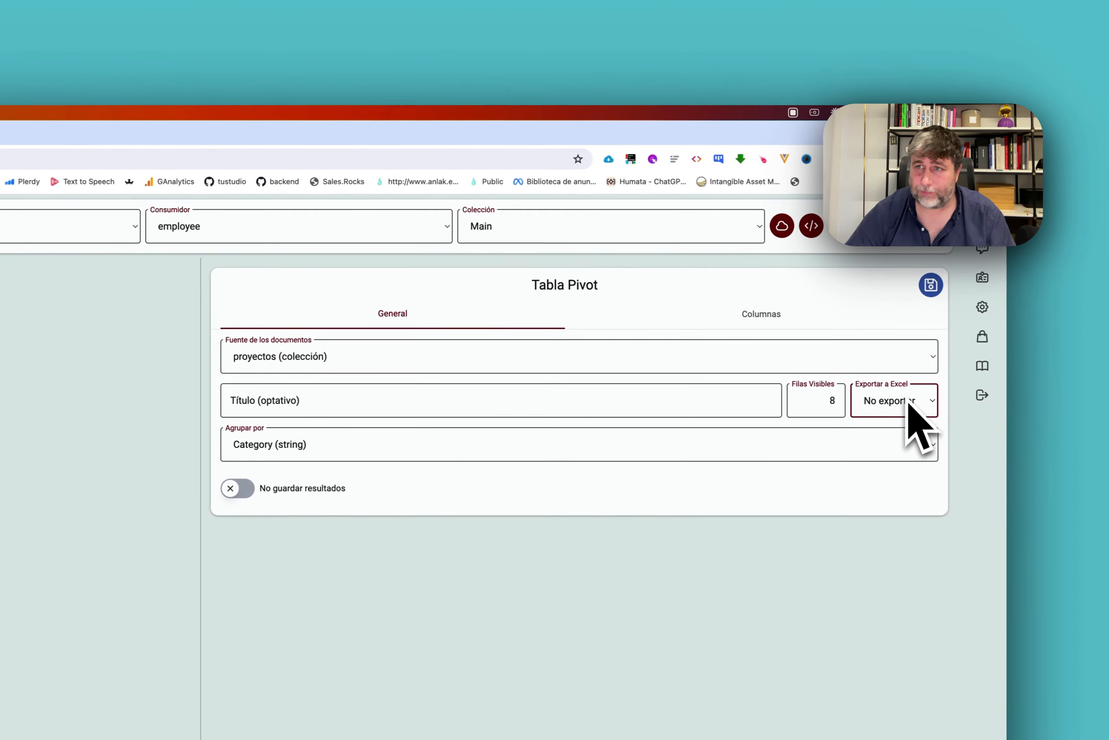
left_click(751, 314)
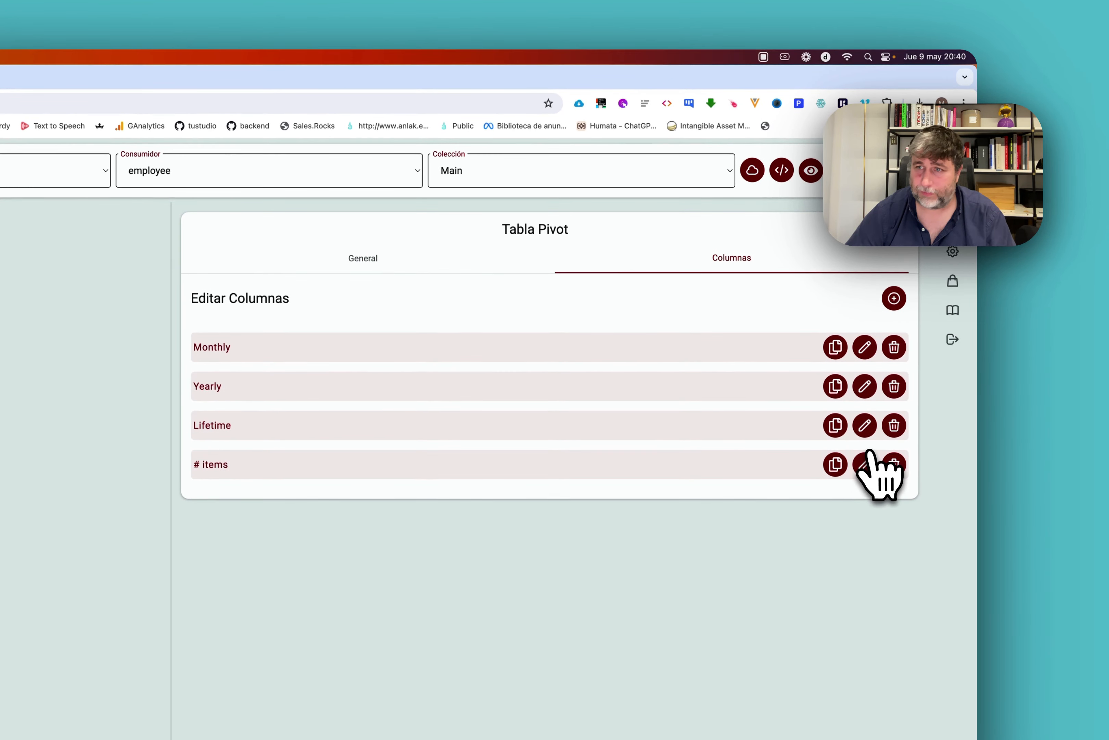
left_click(866, 460)
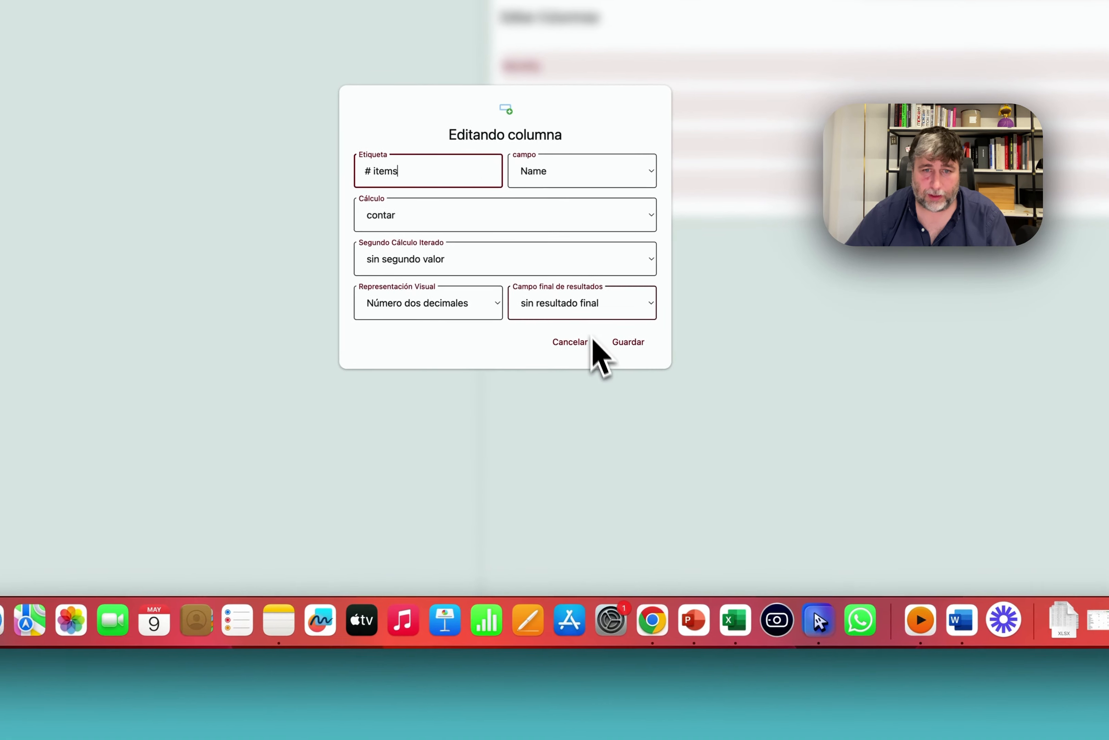
left_click(273, 585)
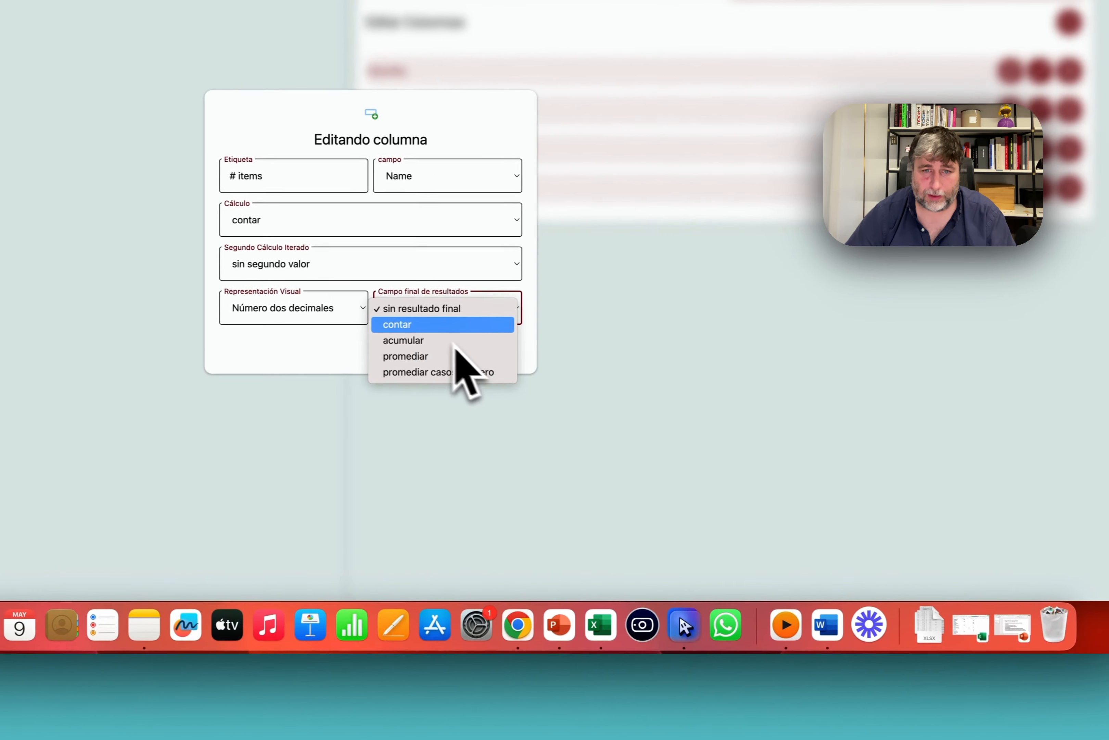
left_click(423, 340)
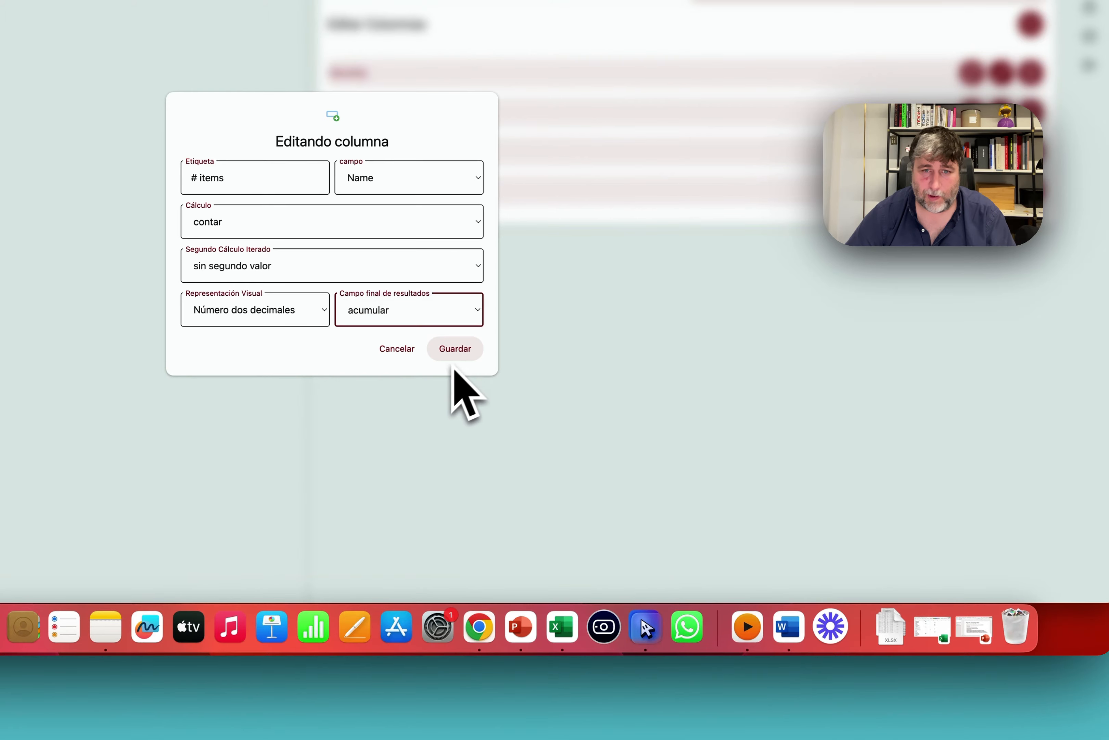
left_click(455, 348)
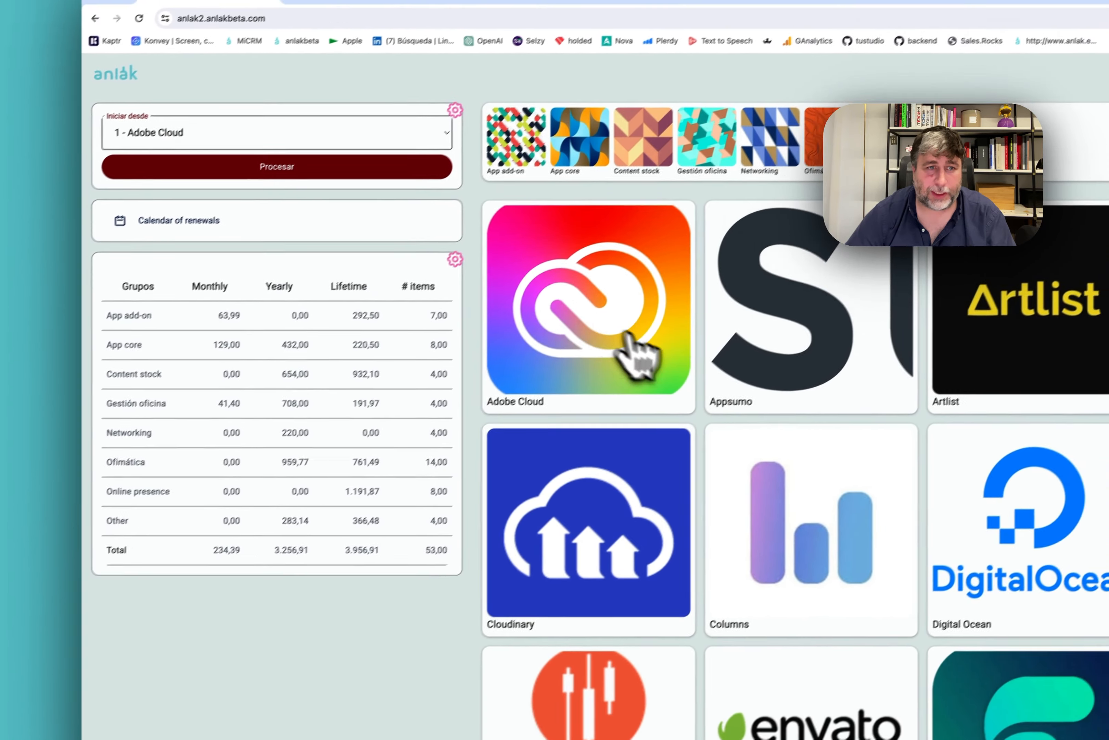
Set the Procesar start widget's Lugar to Proyecto so it appears on app detail pages.
left_click(683, 324)
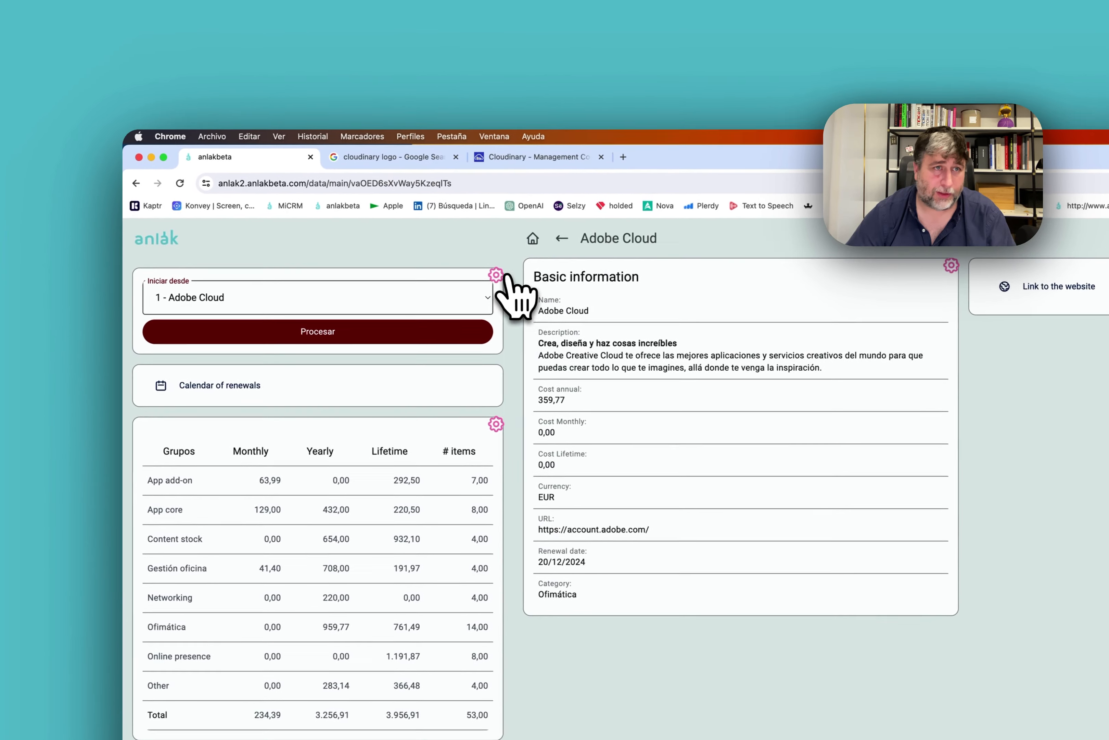
left_click(413, 251)
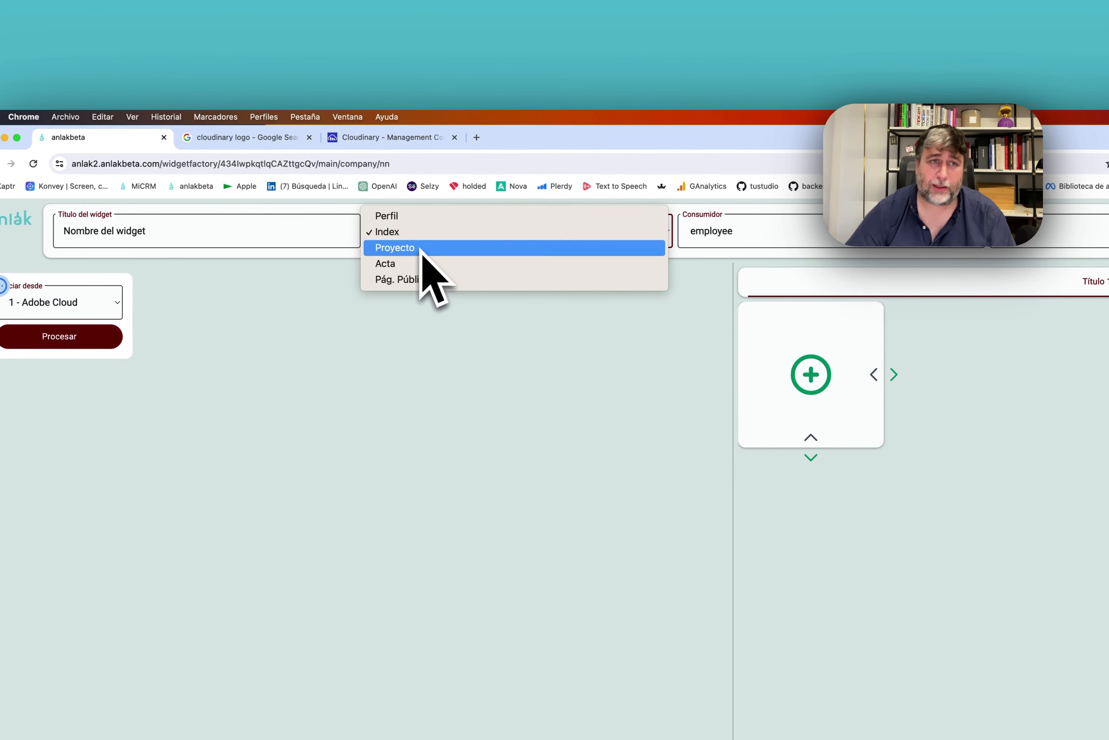
left_click(420, 248)
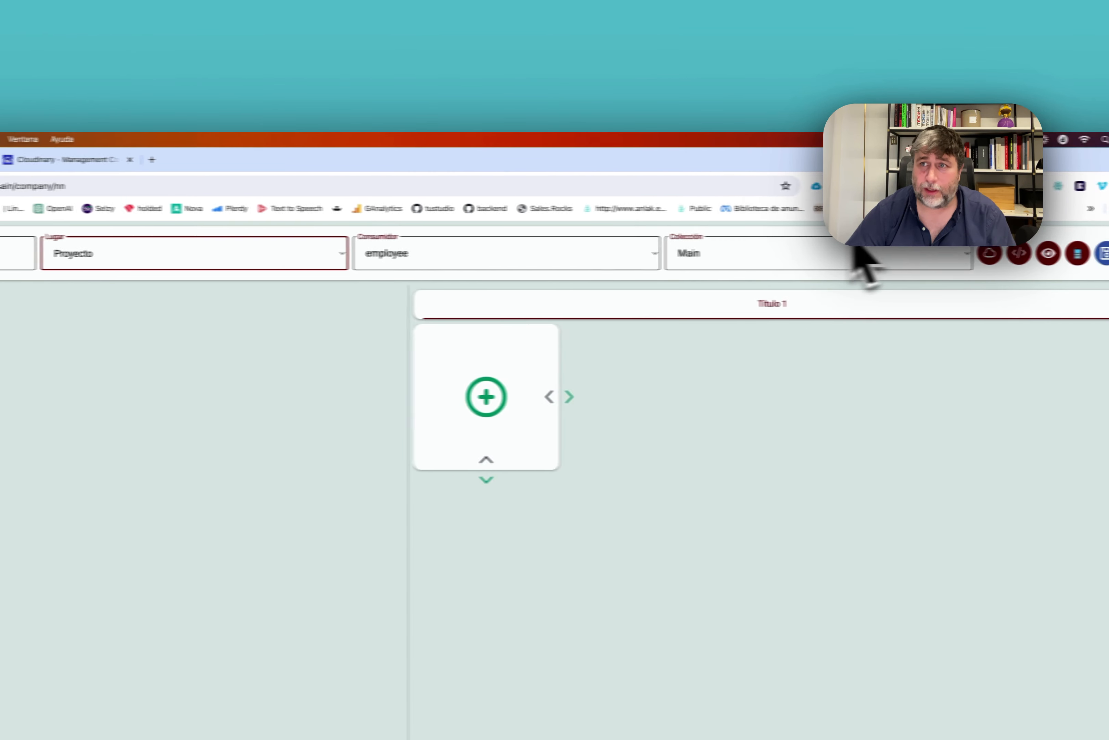
Check the Adobe Cloud, Appsumo and Bleach Cyber detail pages for the Procesar widget.
left_click(874, 255)
left_click(325, 404)
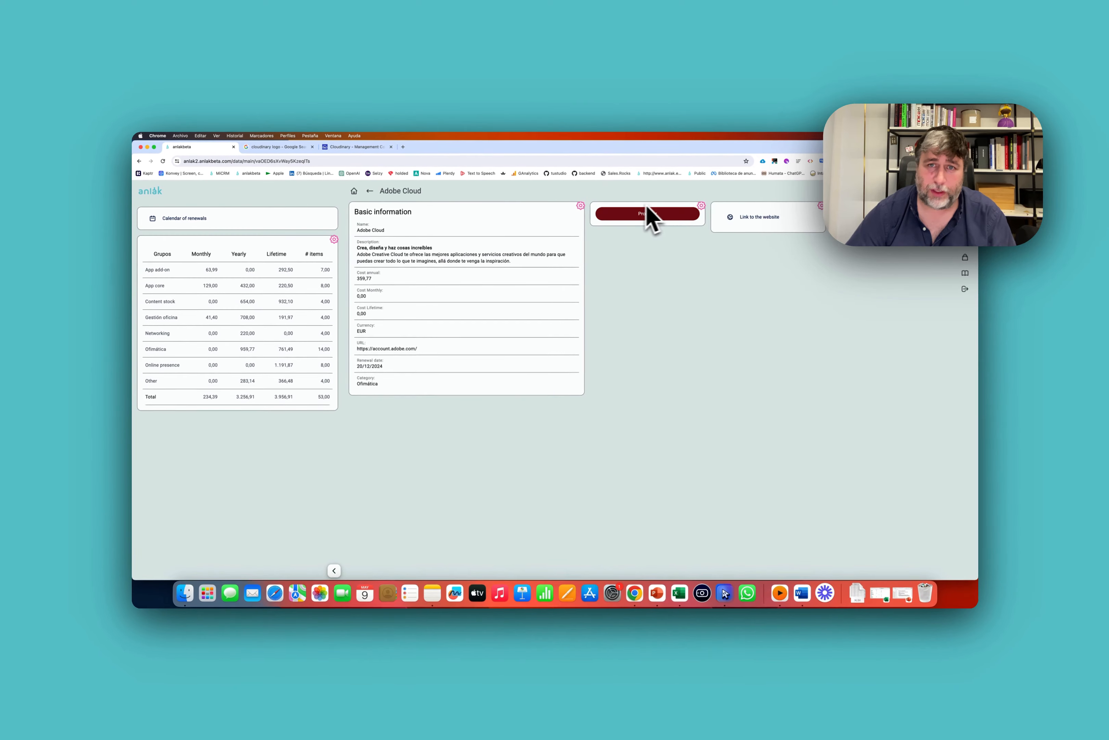
left_click(369, 191)
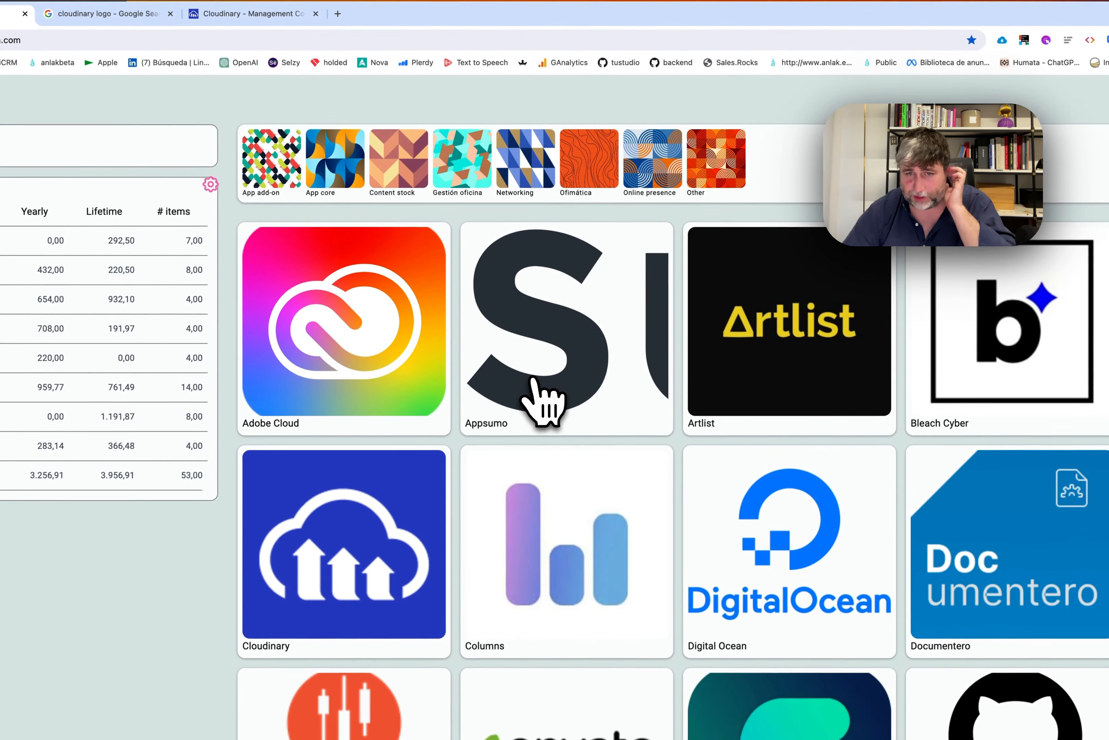
left_click(577, 363)
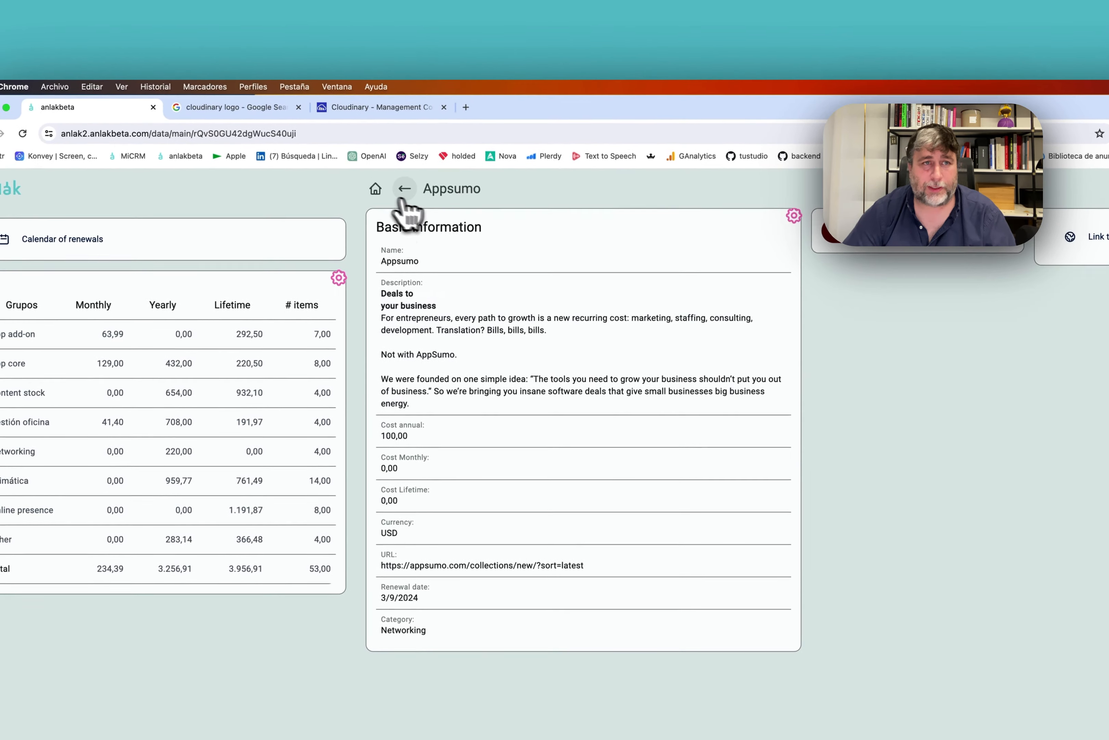
left_click(403, 191)
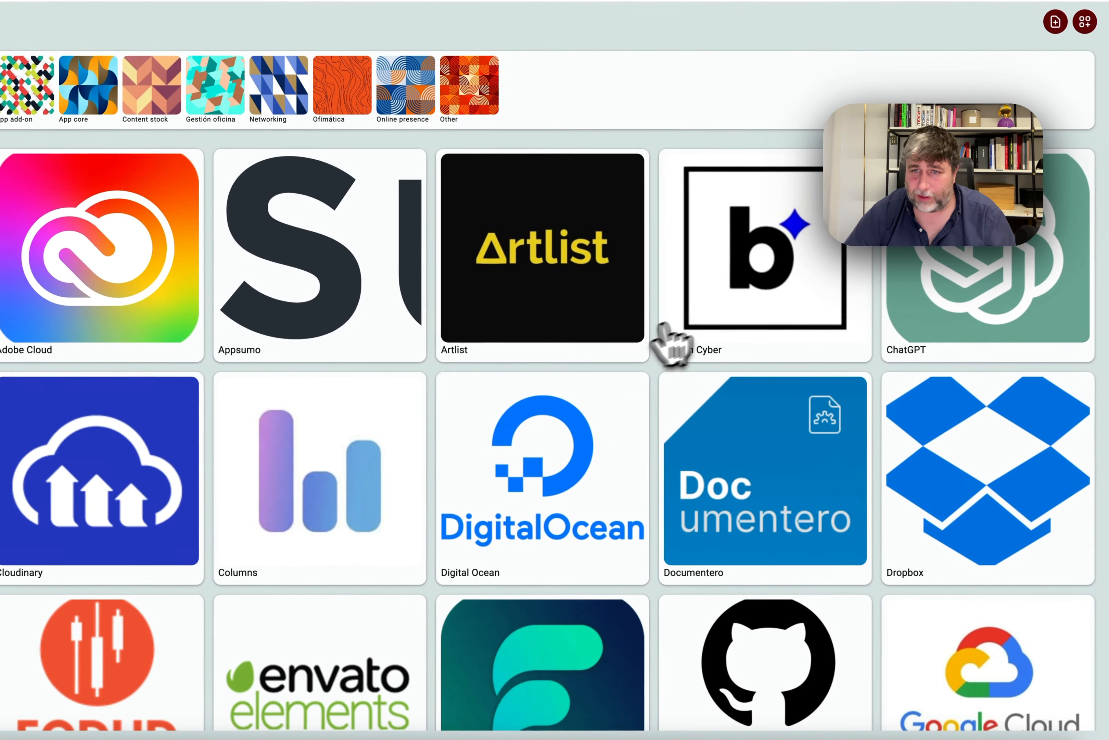
left_click(941, 465)
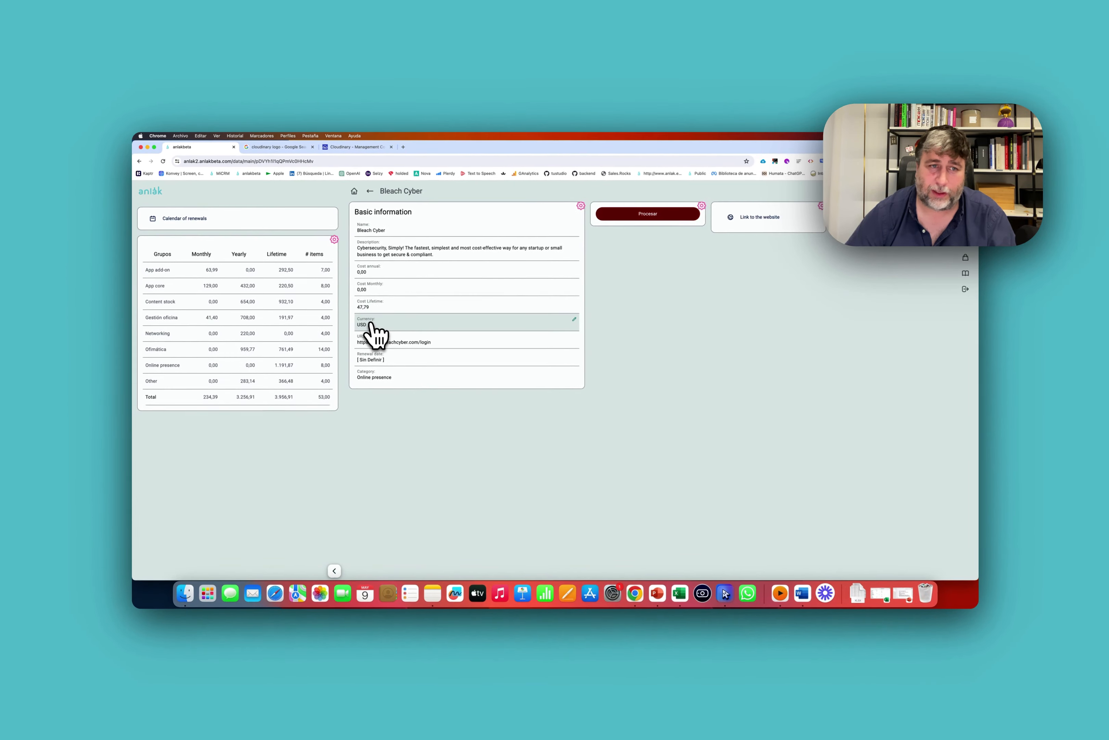
Open the Automatizador element's Pasos editor from the widget configuration.
left_click(693, 219)
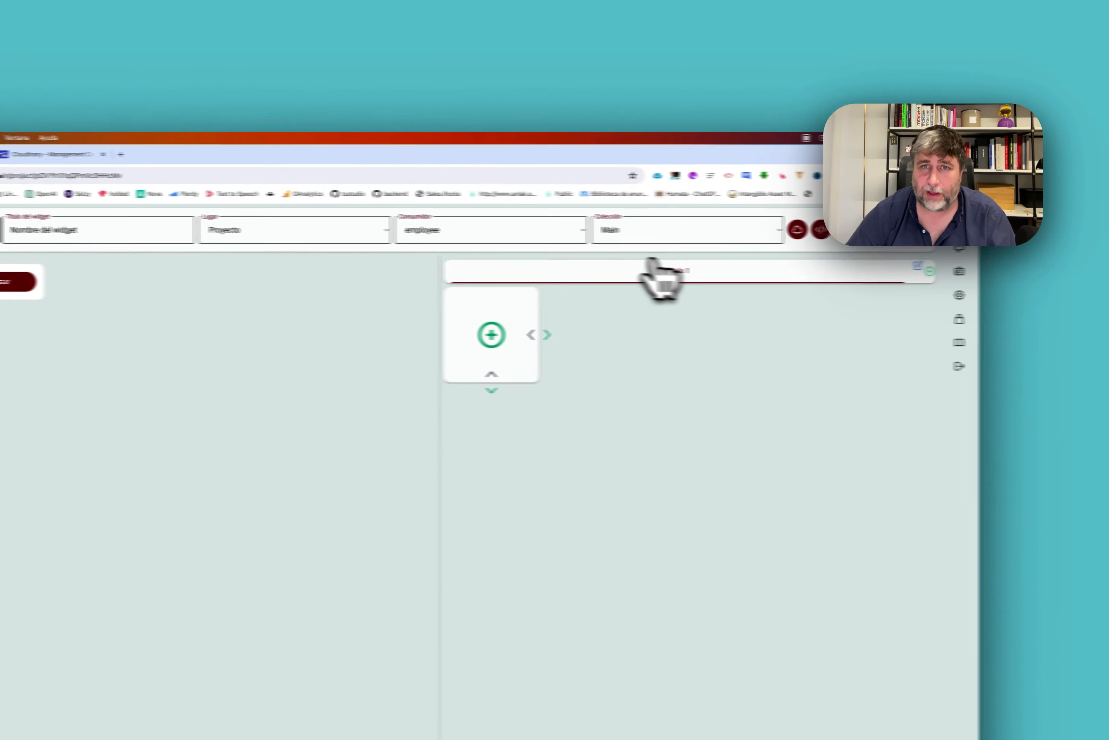
left_click(151, 307)
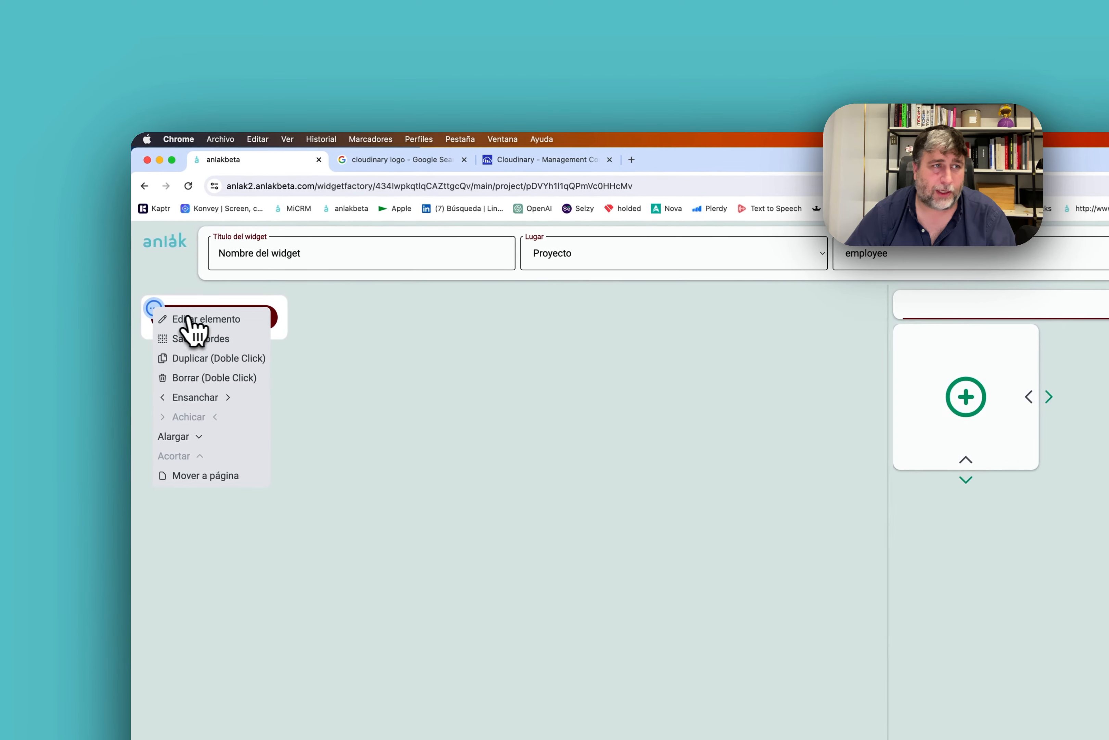
left_click(191, 319)
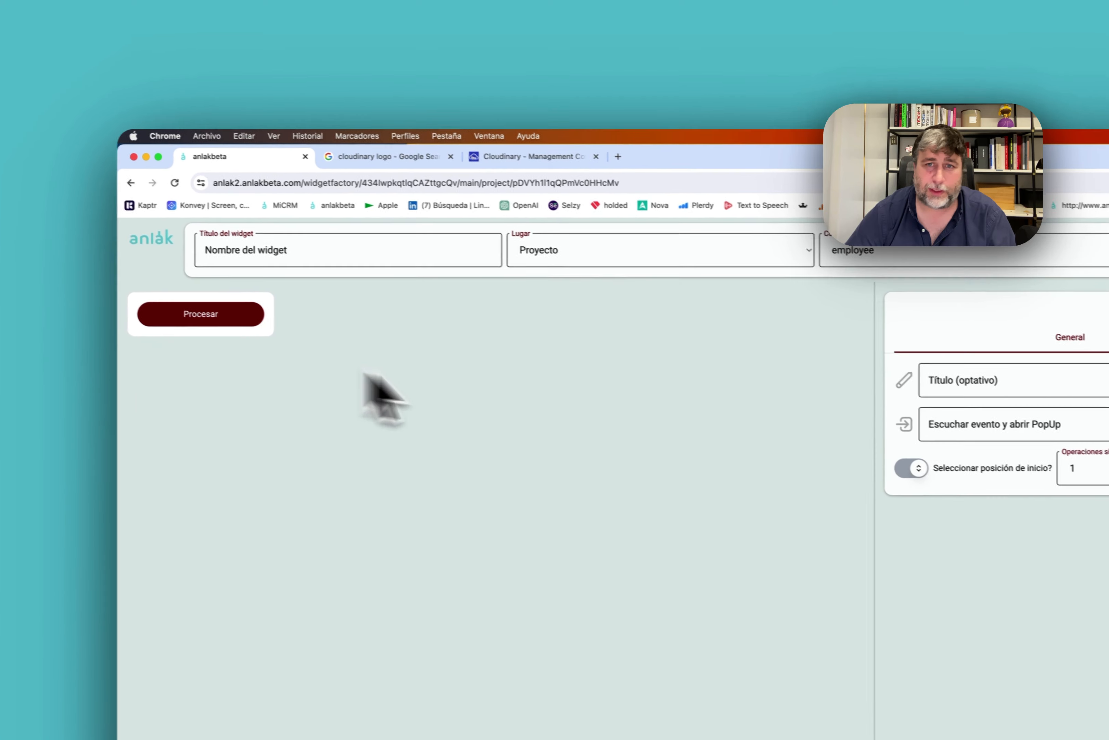
left_click(788, 333)
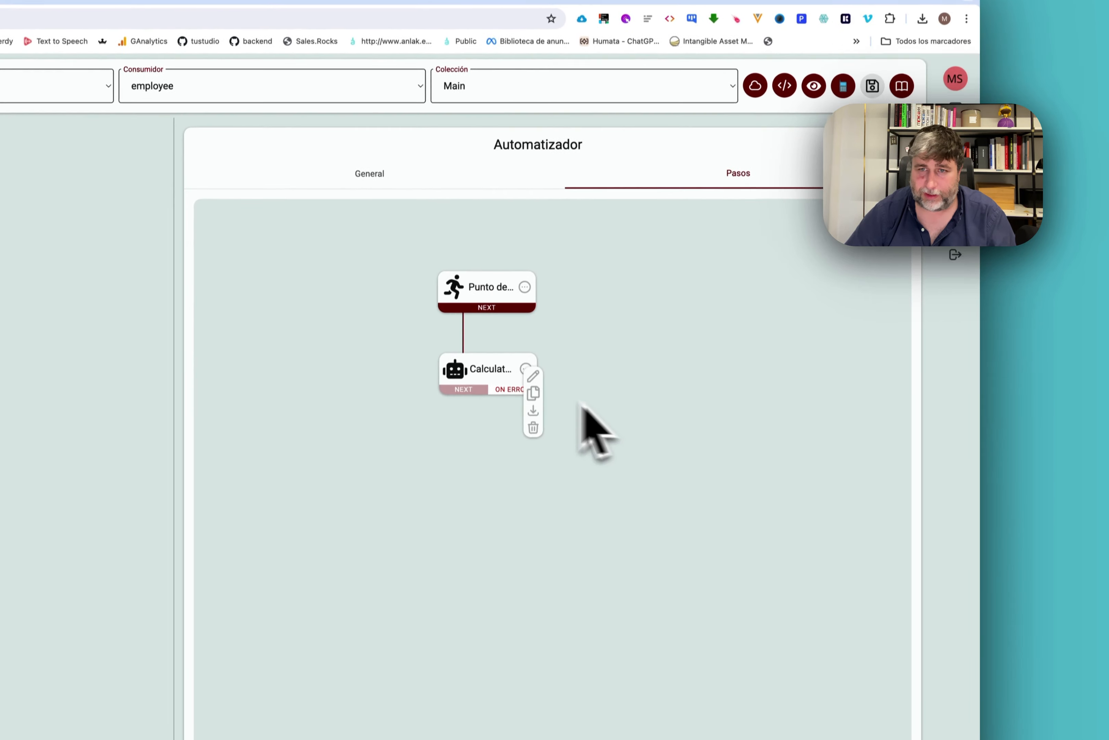
In Cost Lifetime EUR, place the custom value "USD" right after the equality check.
left_click(533, 375)
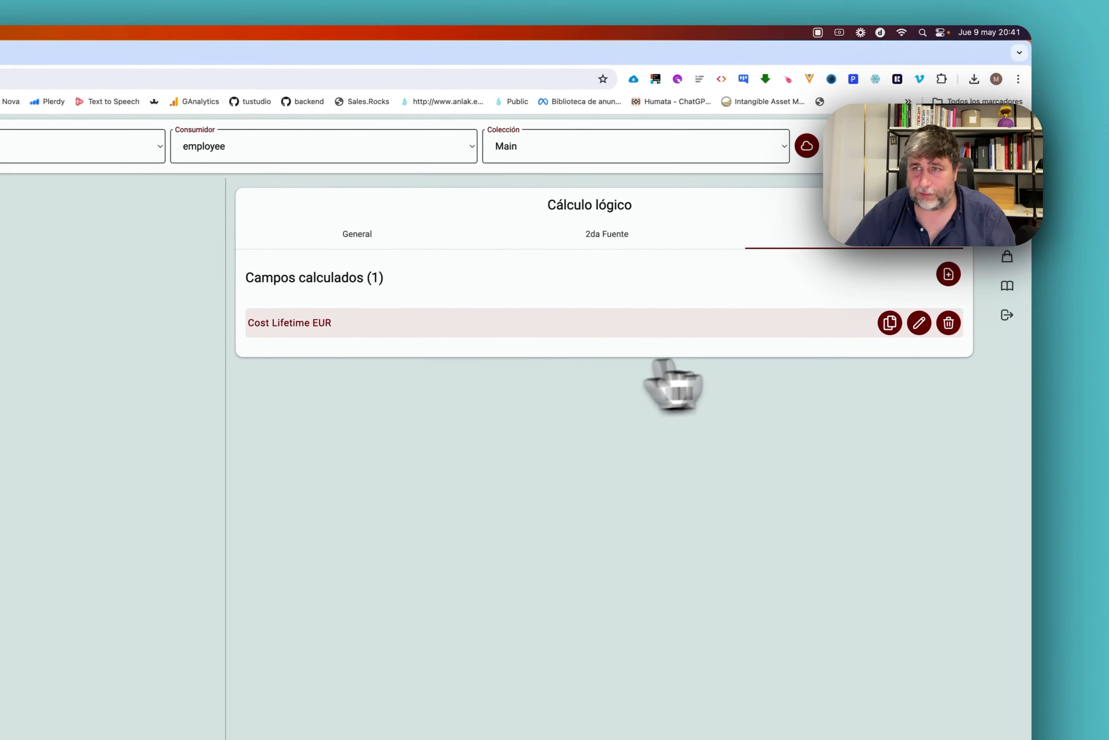
left_click(863, 346)
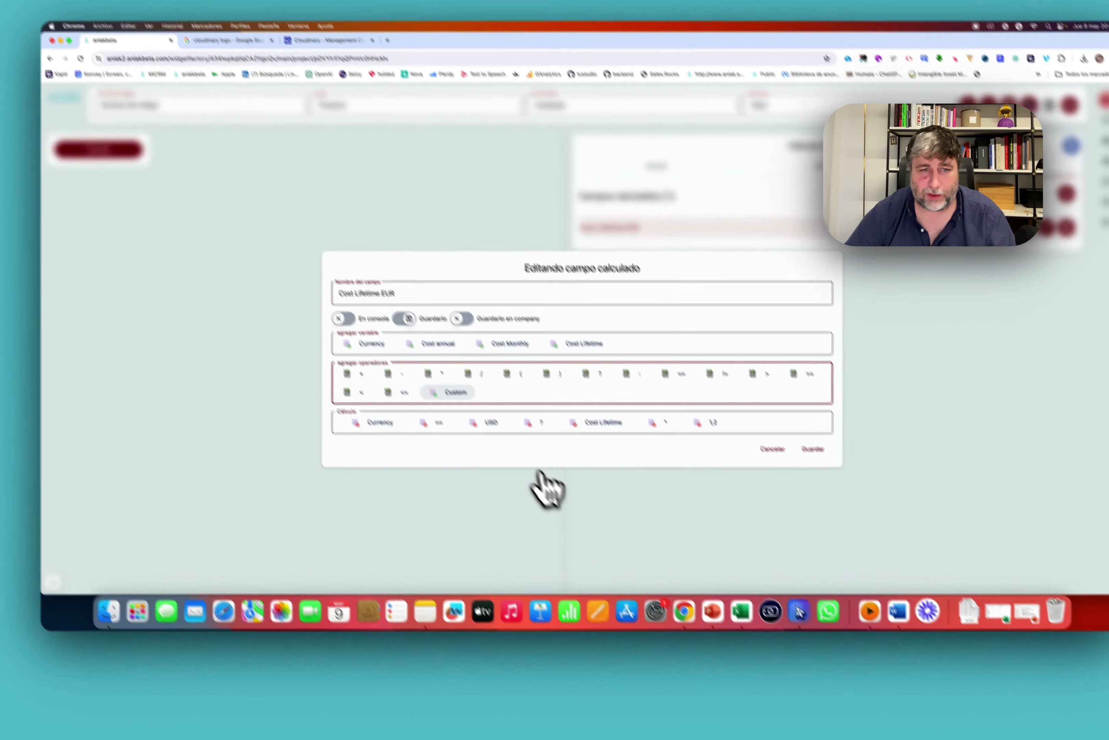
left_click(455, 420)
left_click(539, 260)
type("\"US")
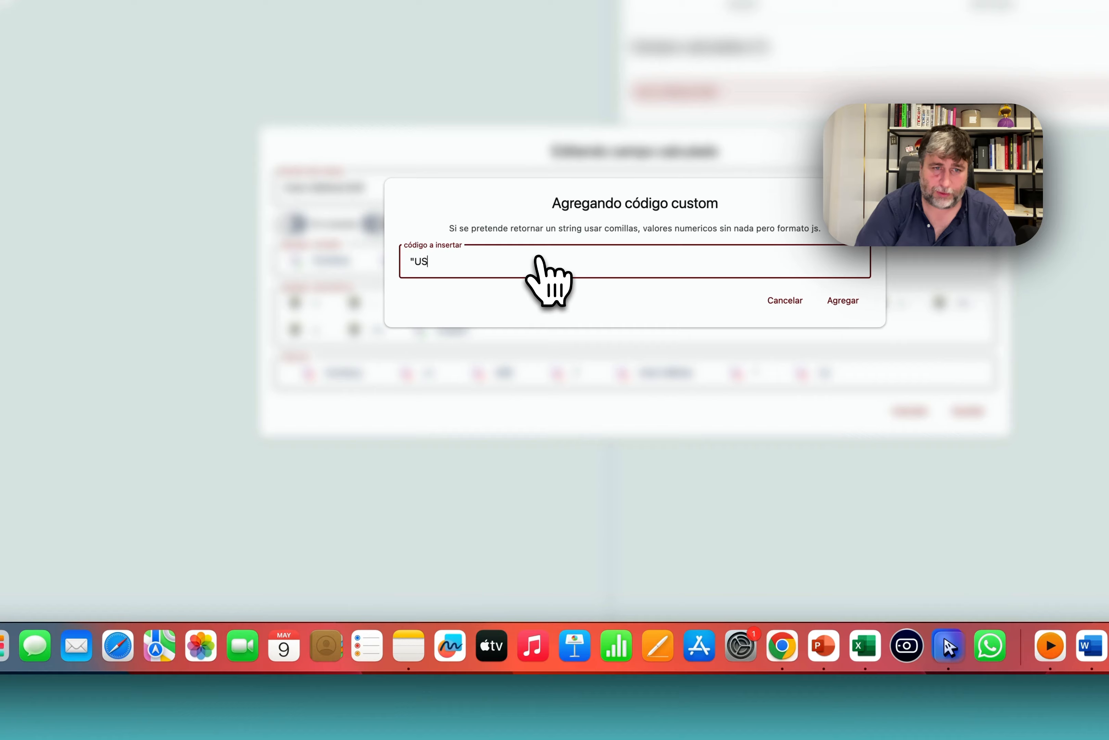
type("D\"")
left_click(843, 300)
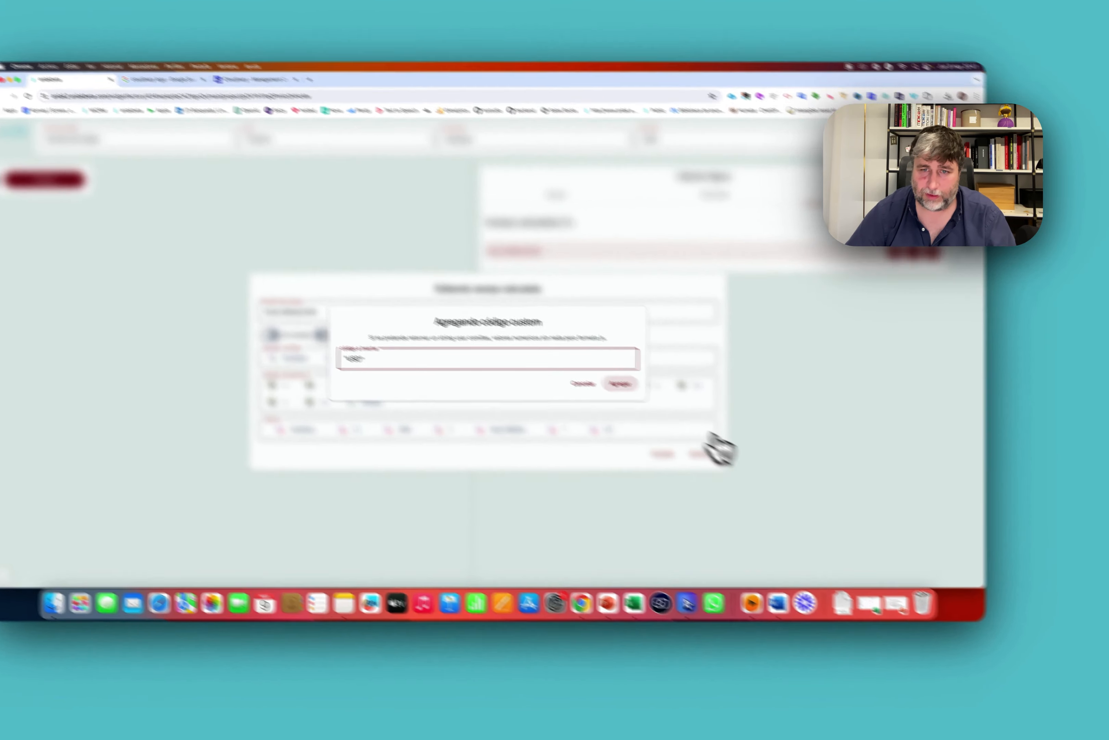
left_click_drag(655, 430, 415, 431)
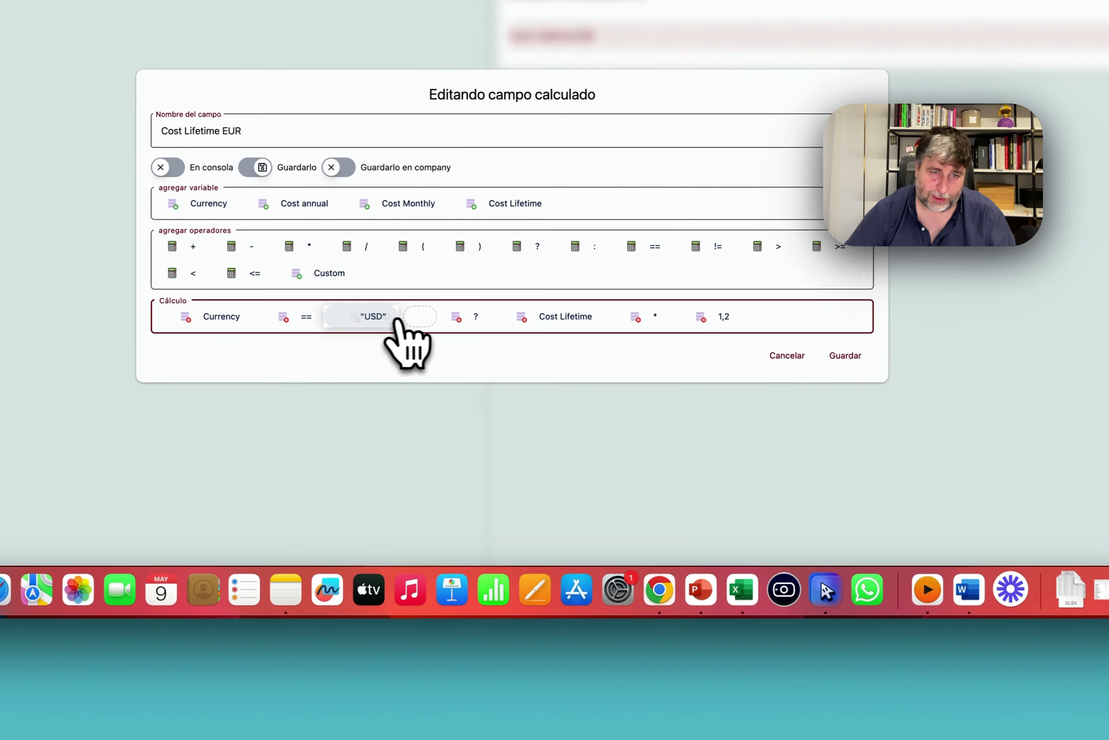
mouse_move(398, 321)
left_mouse_down()
mouse_move(372, 316)
mouse_move(386, 318)
left_mouse_up()
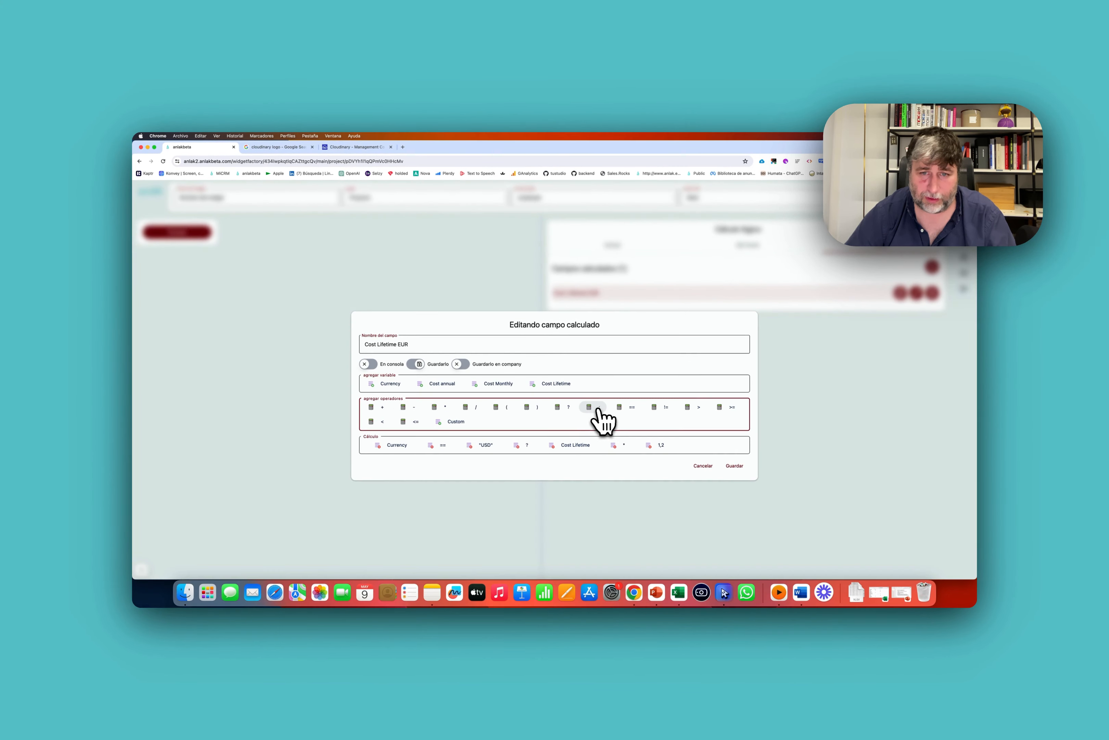
Append ': Cost Lifetime' as the fallback and save the calculated field.
left_click(596, 409)
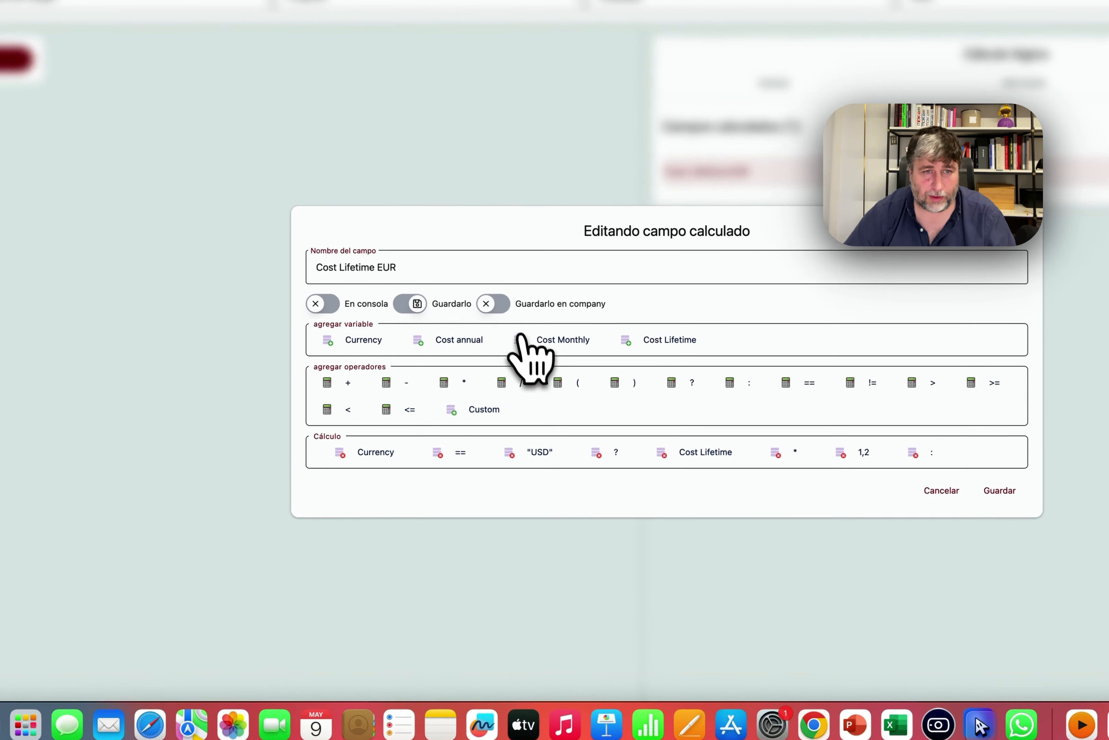
left_click(615, 348)
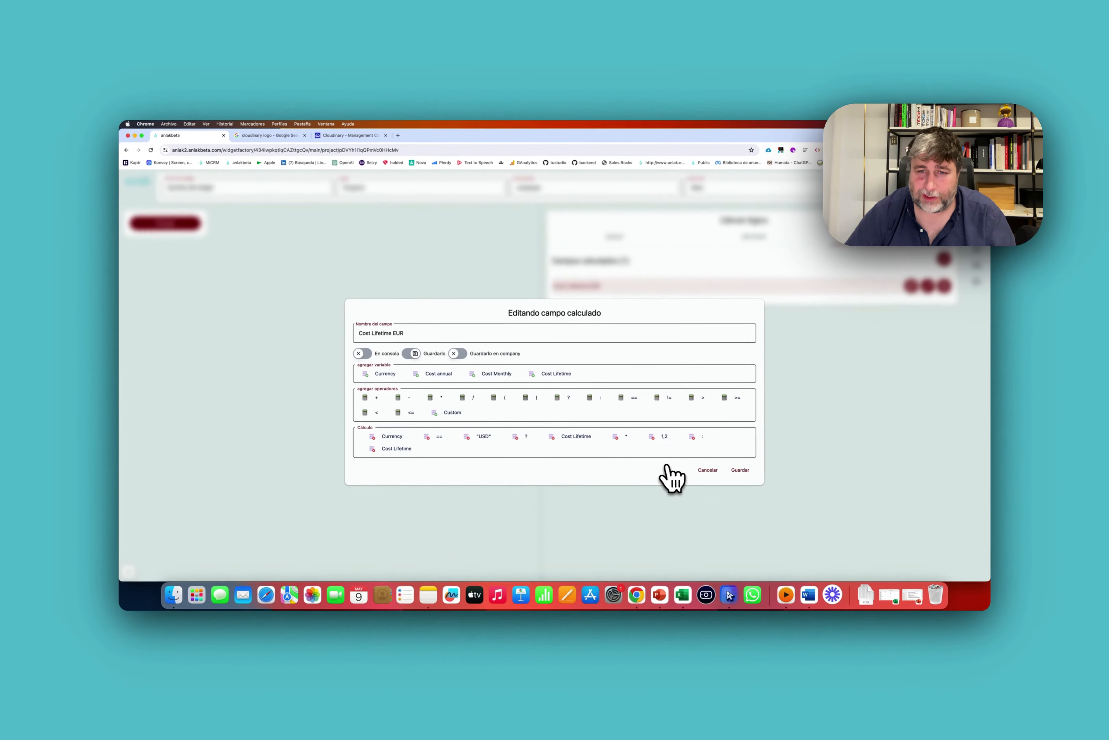
left_click(735, 472)
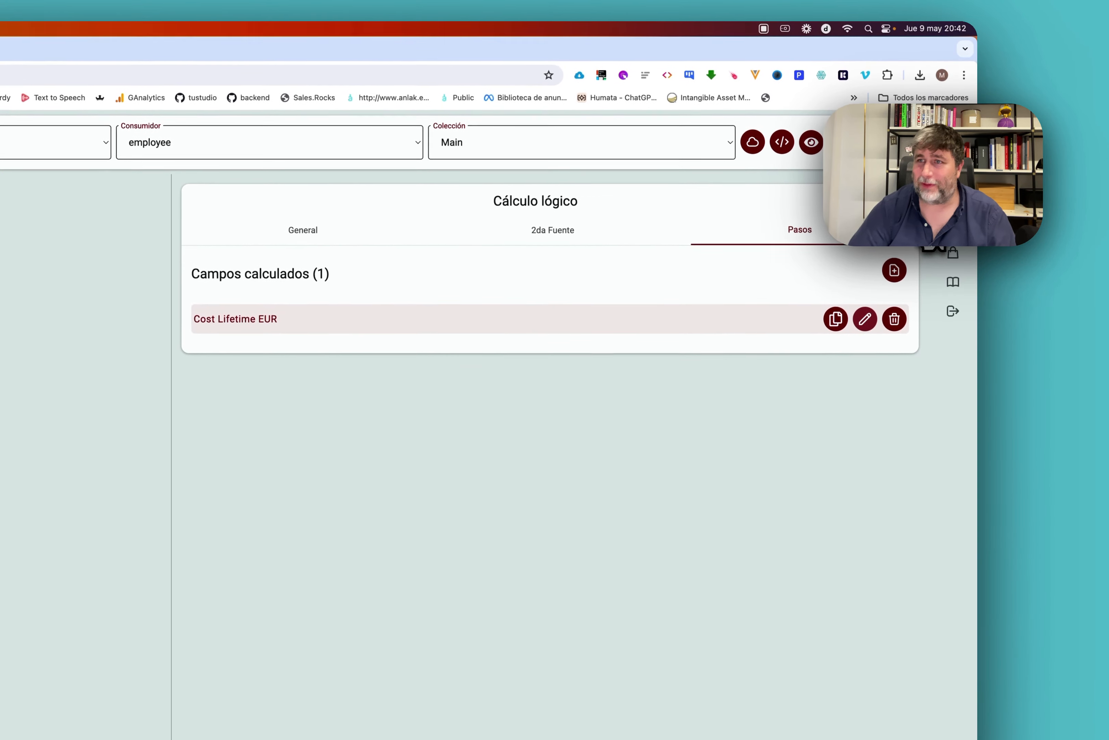
Add Cost Lifetime EUR to the Basic information card as a non-editable text field and save it.
left_click(905, 202)
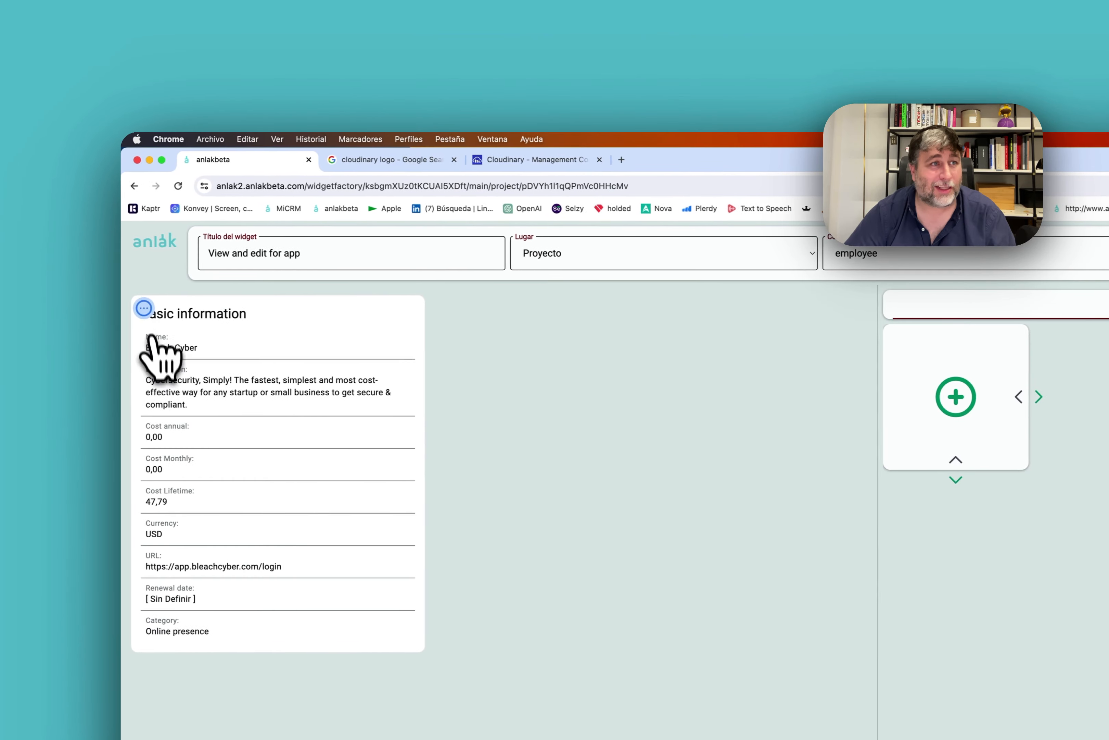
left_click(144, 309)
left_click(194, 320)
left_click(756, 305)
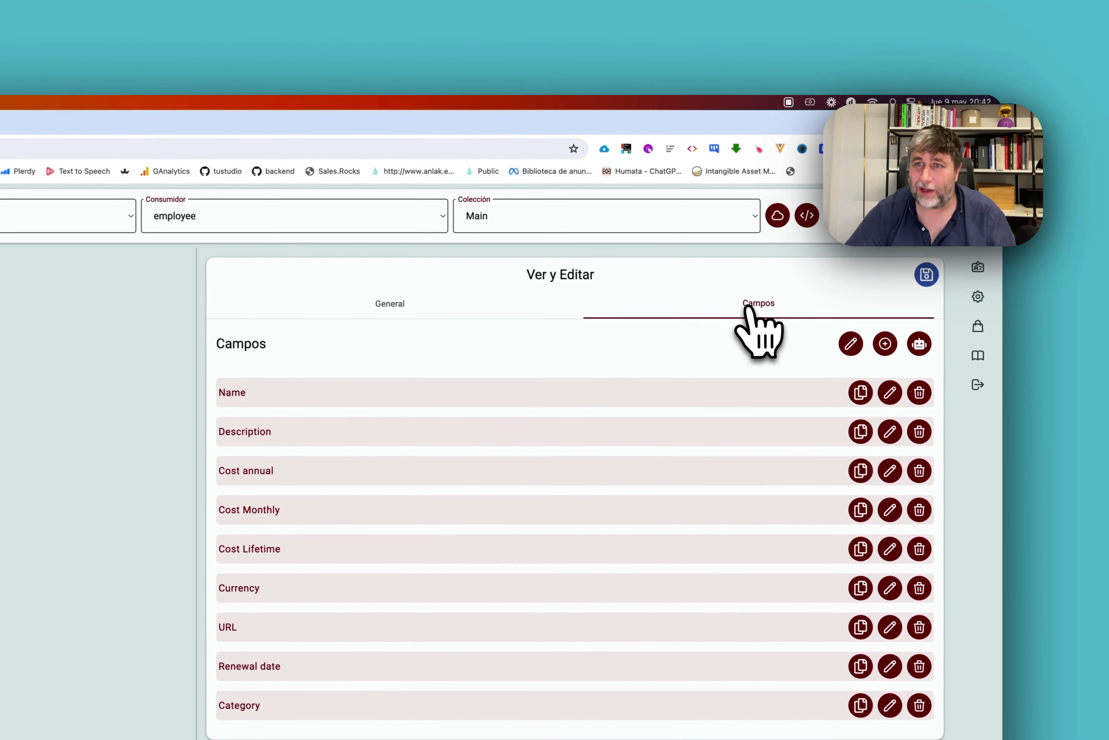
left_click(862, 335)
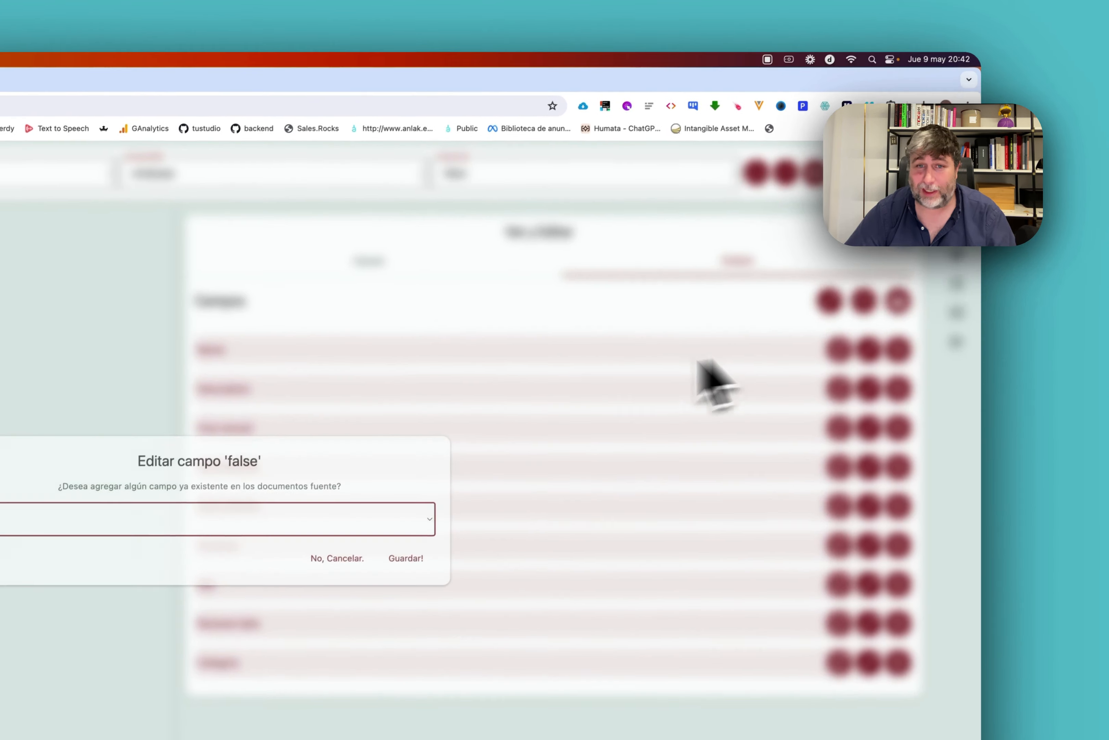
left_click(416, 375)
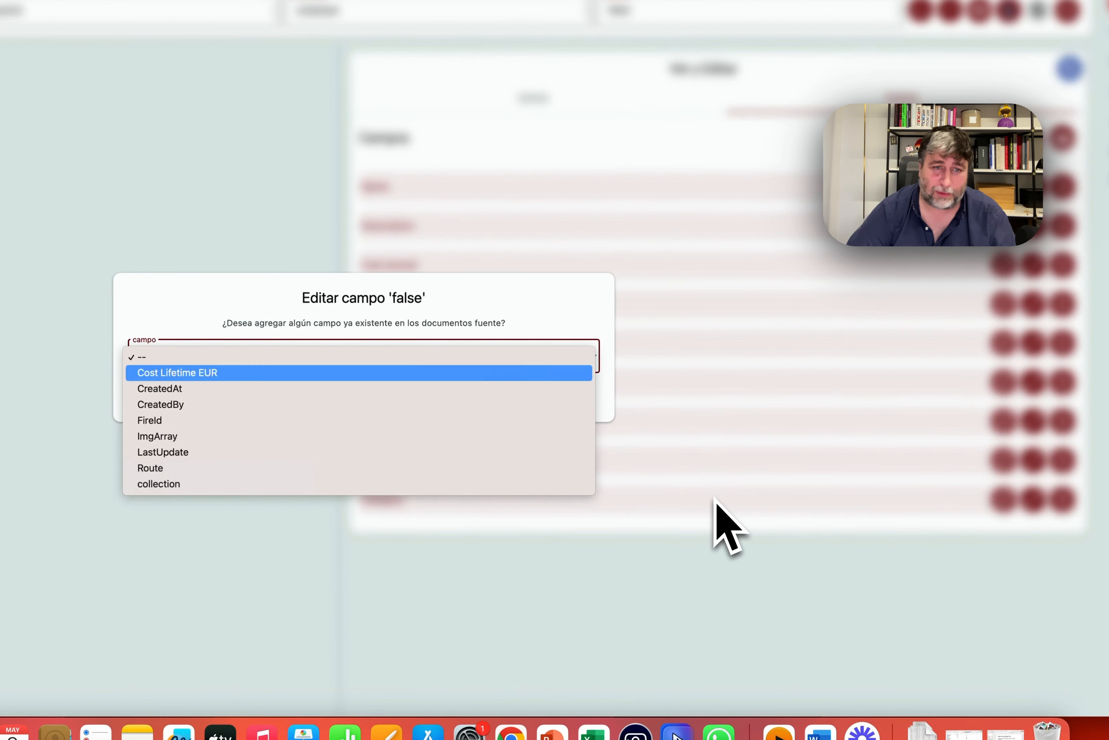
left_click(547, 382)
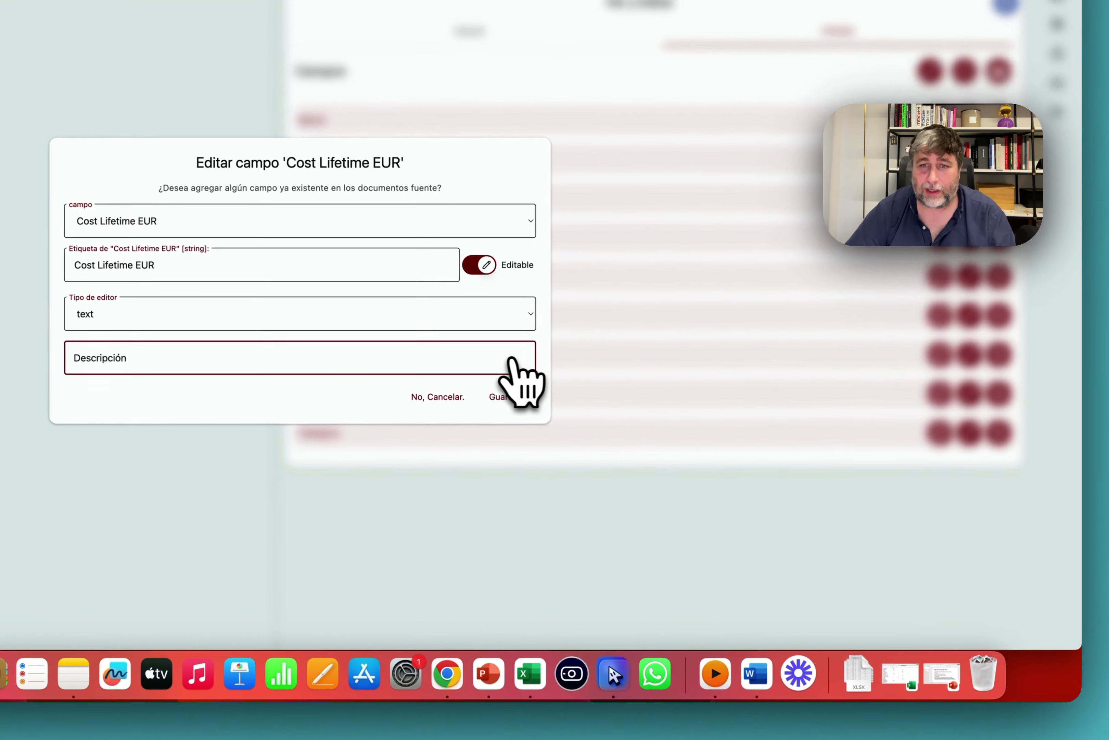
left_click(399, 312)
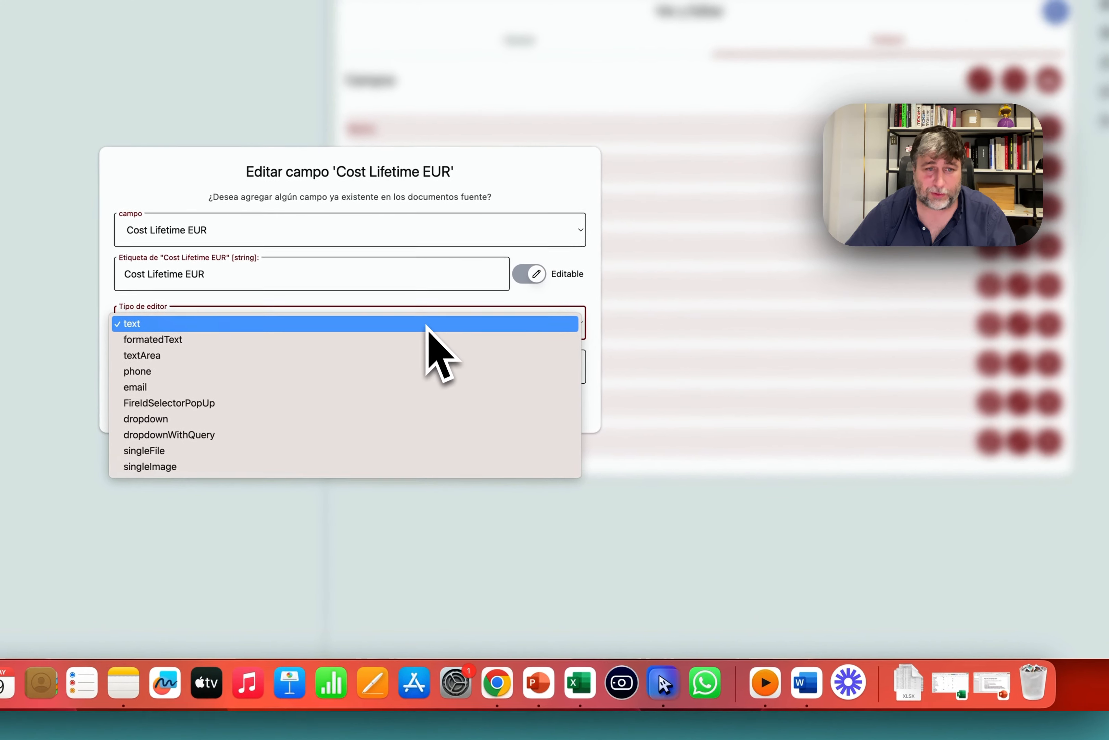
left_click(394, 312)
left_click(501, 260)
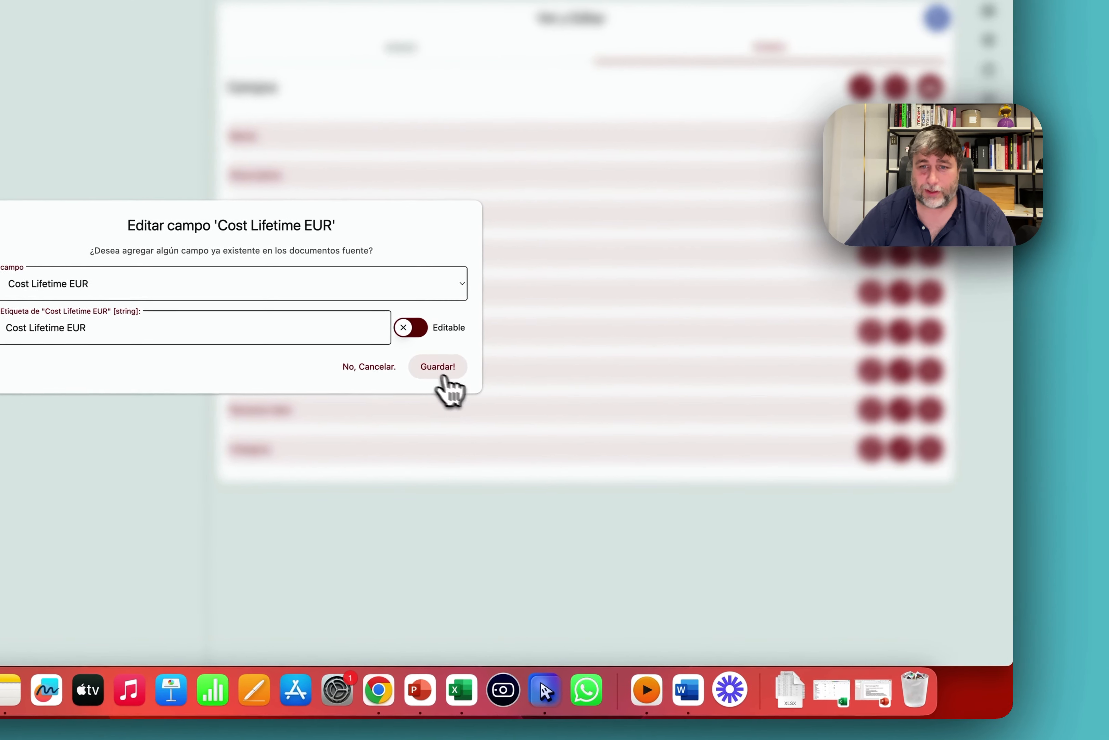
left_click(469, 365)
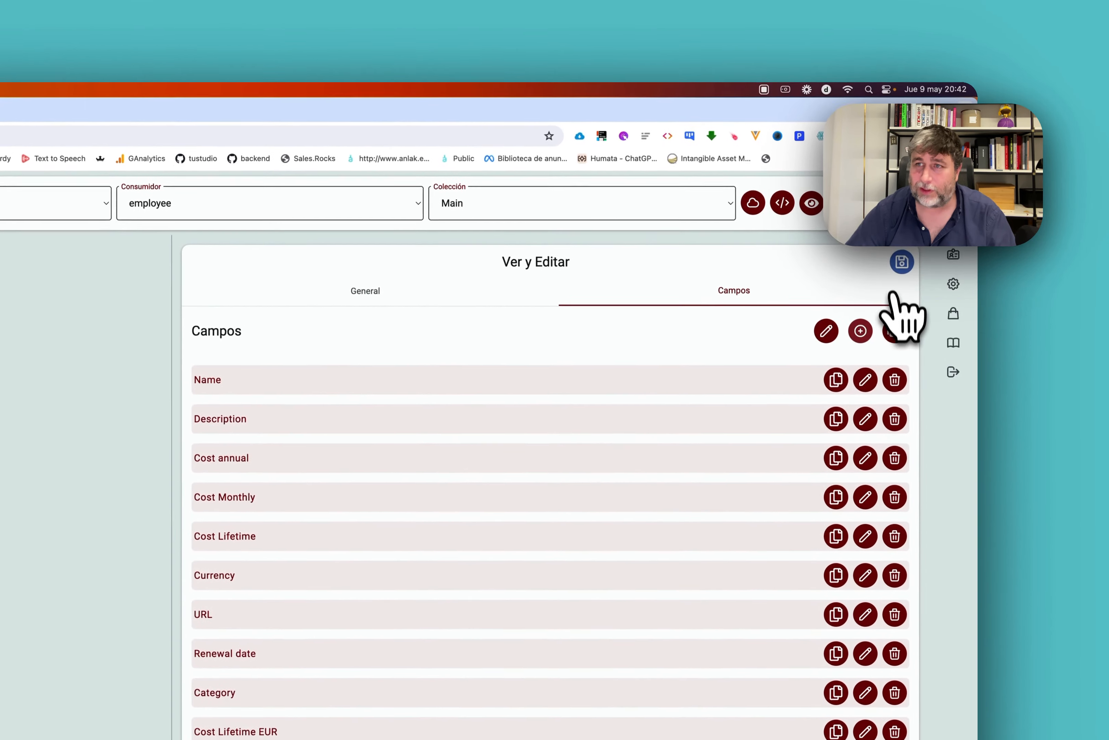
left_click(892, 330)
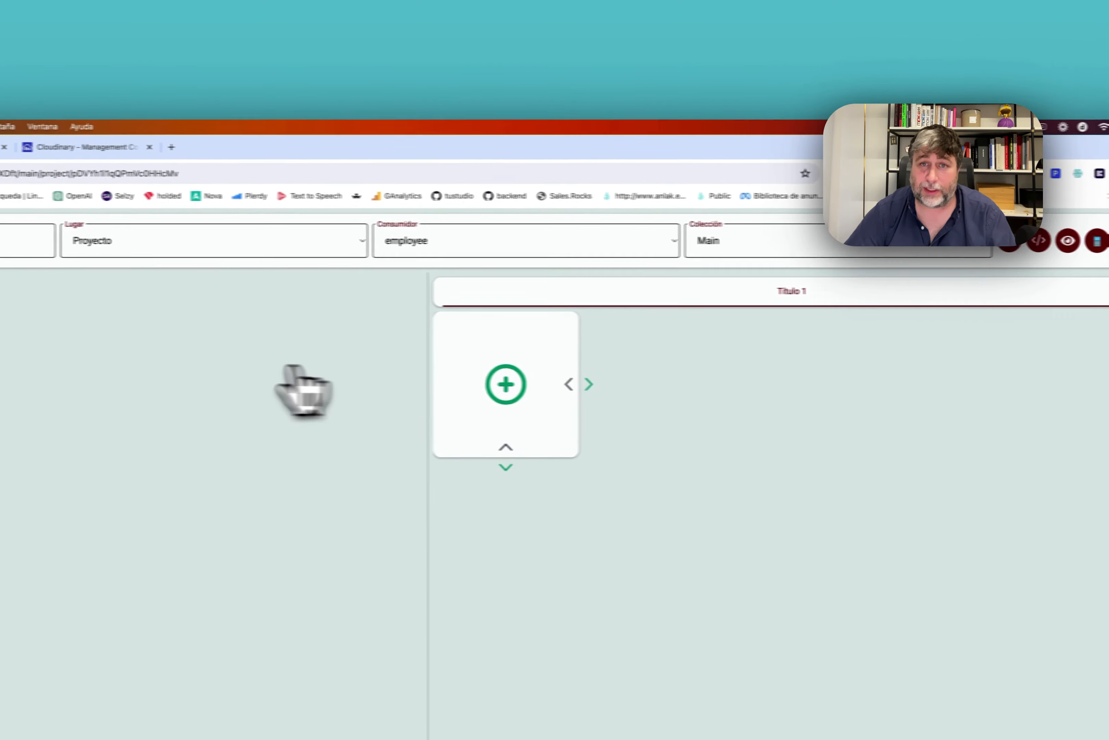
Run Procesar on Bleach Cyber, then open the Calculate price in Euro step's Cost Lifetime EUR formula.
left_click(869, 249)
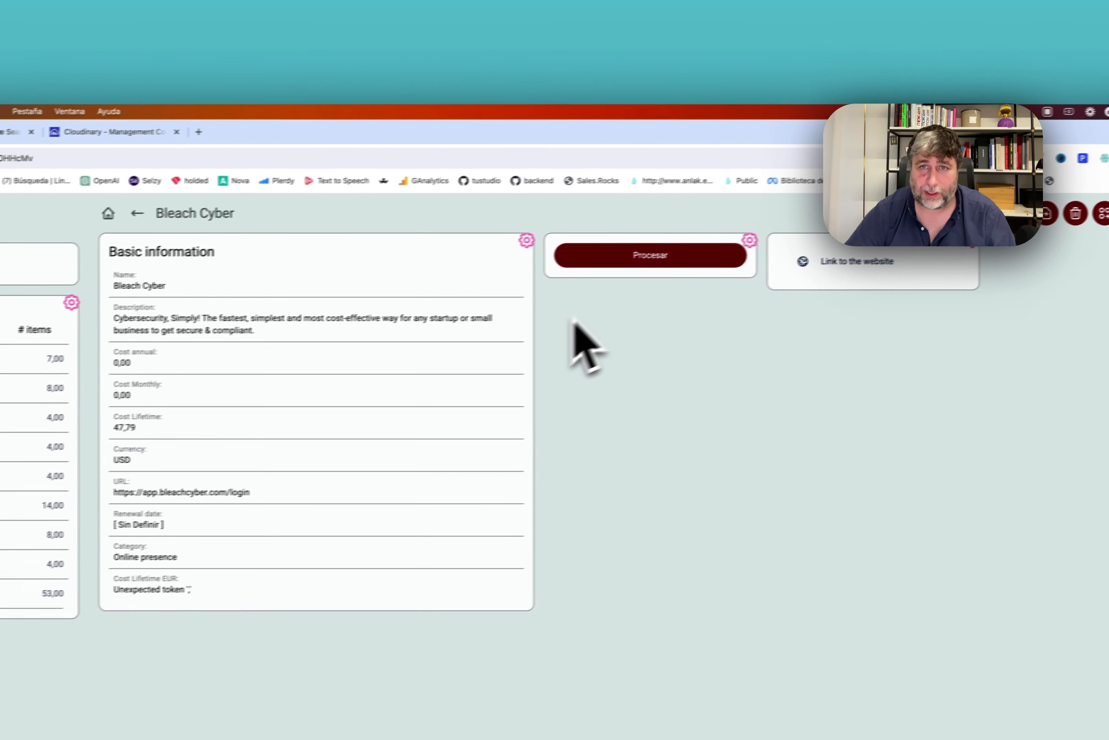
left_click(268, 286)
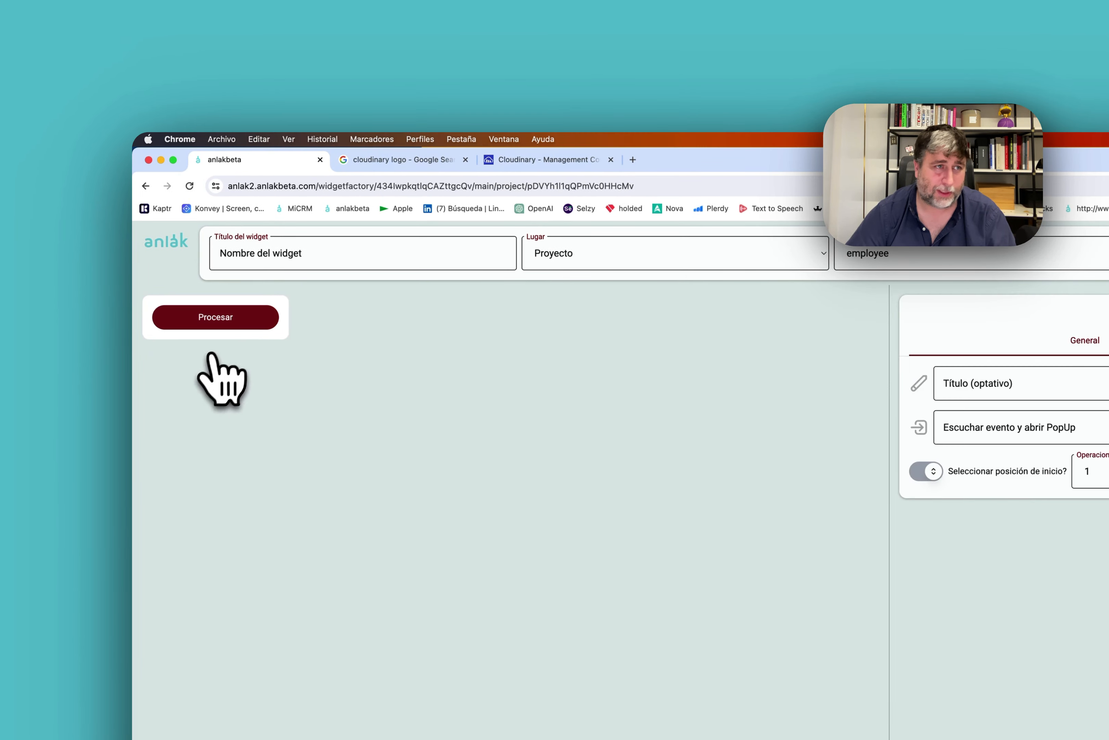
left_click(764, 361)
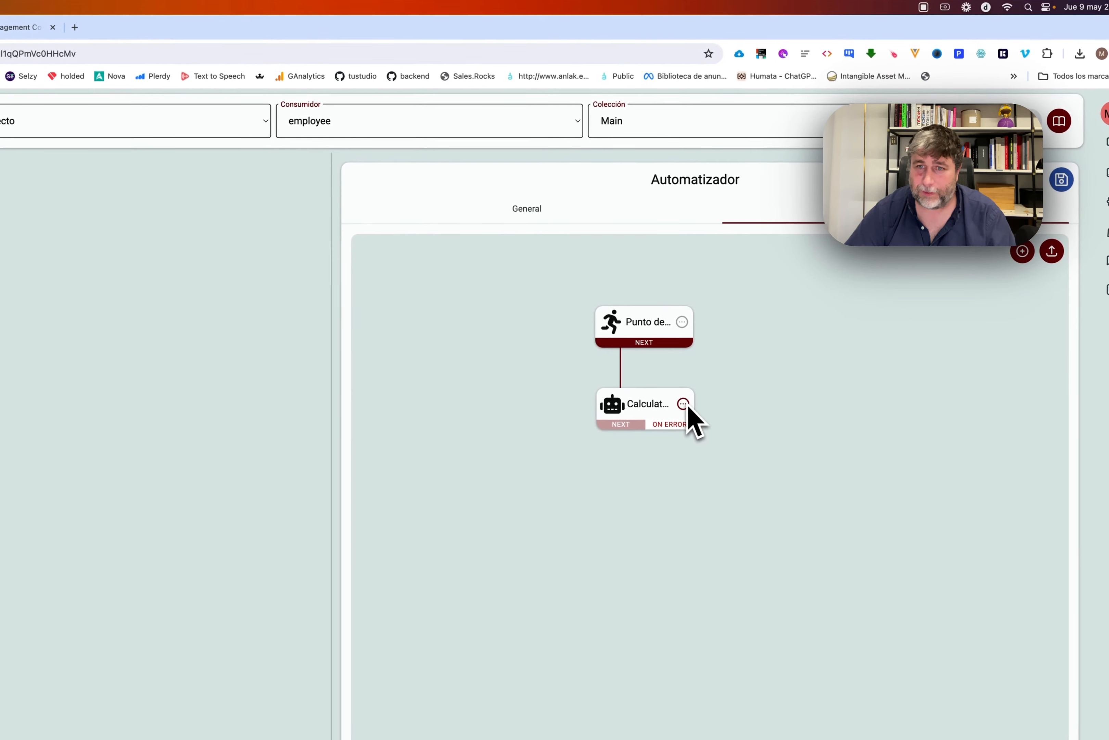
left_click(587, 470)
left_click(635, 356)
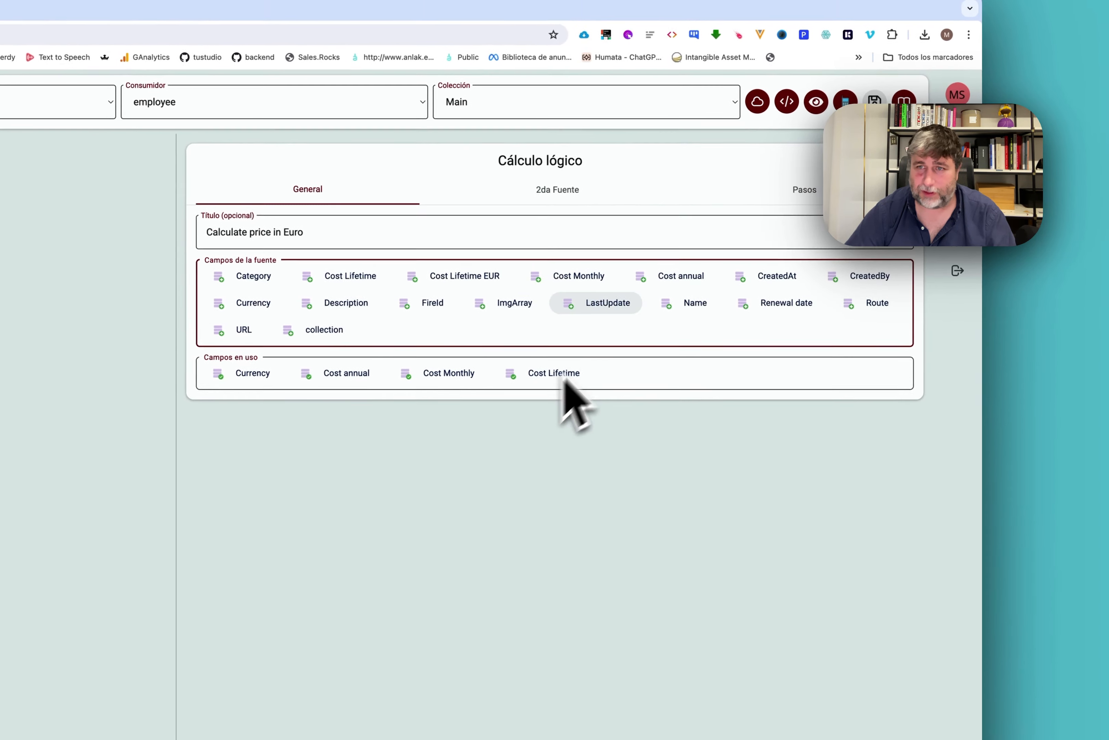
left_click(893, 163)
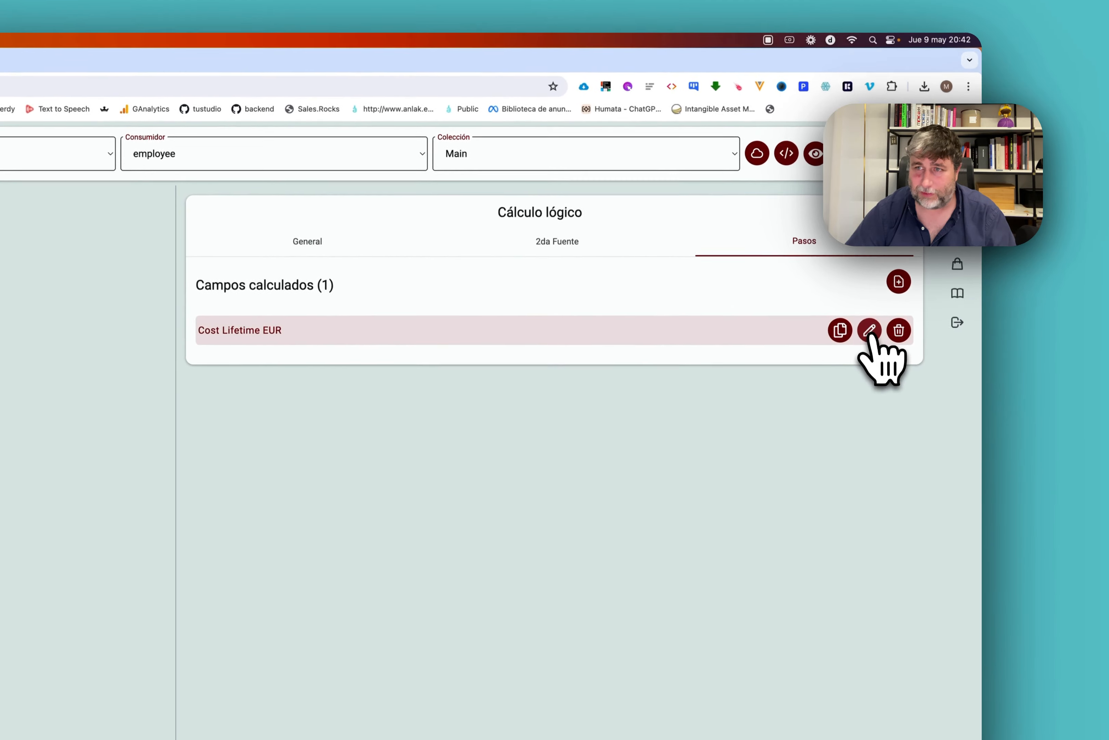
left_click(886, 343)
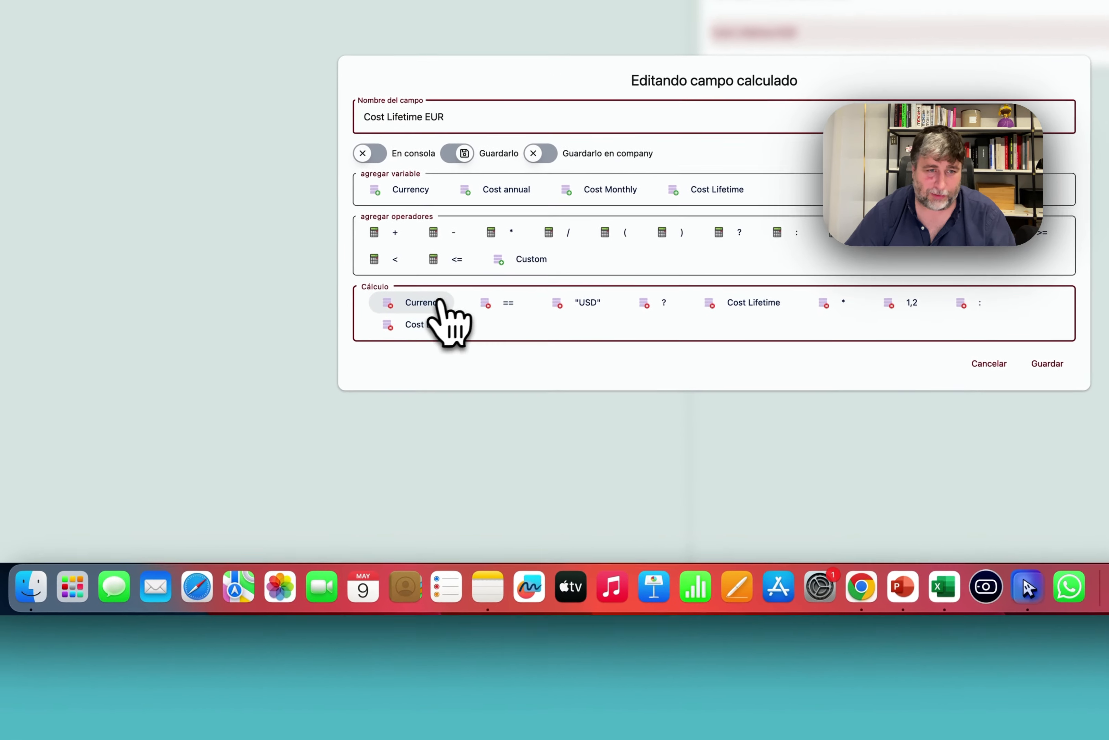
Simplify the formula to Cost Lifetime * 1.2, save, and rerun Procesar so Bleach Cyber shows 57,34.
left_click(373, 356)
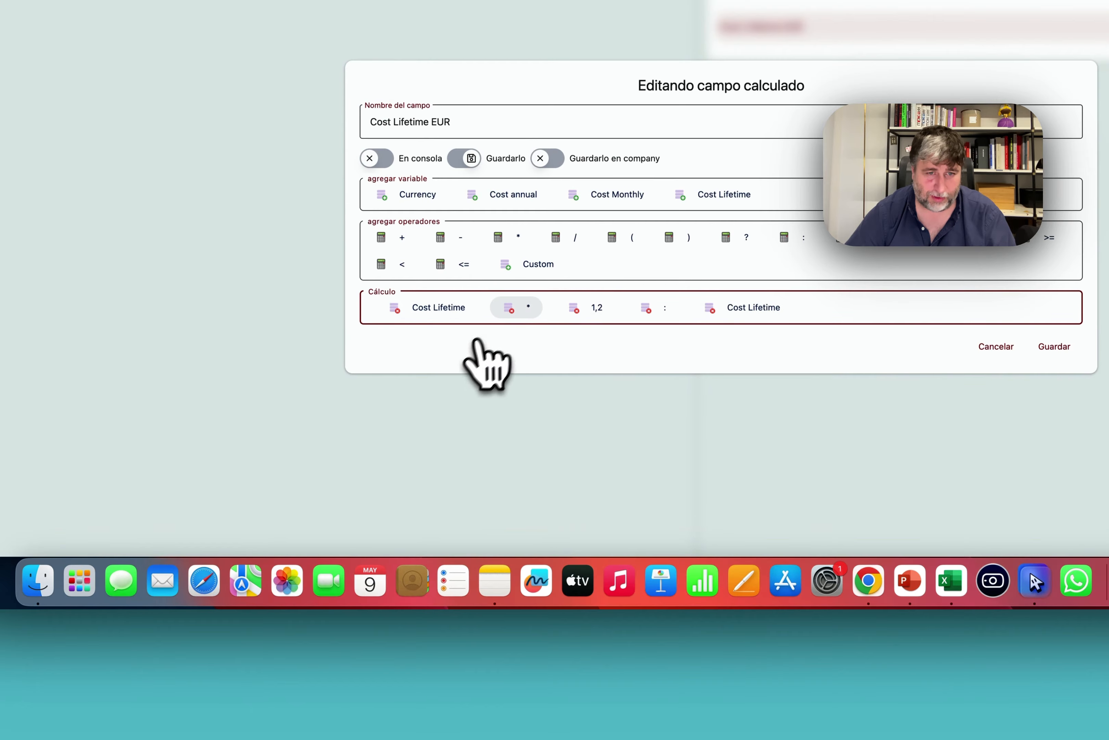
left_click(671, 310)
left_click(644, 319)
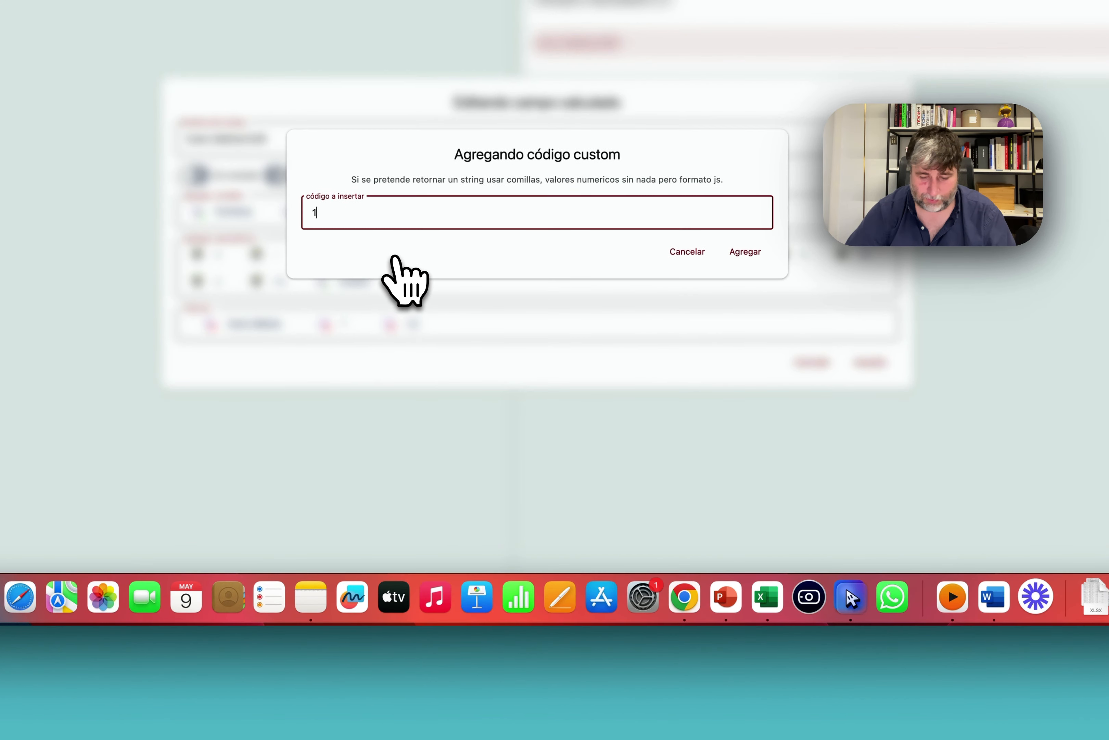
type("1.12")
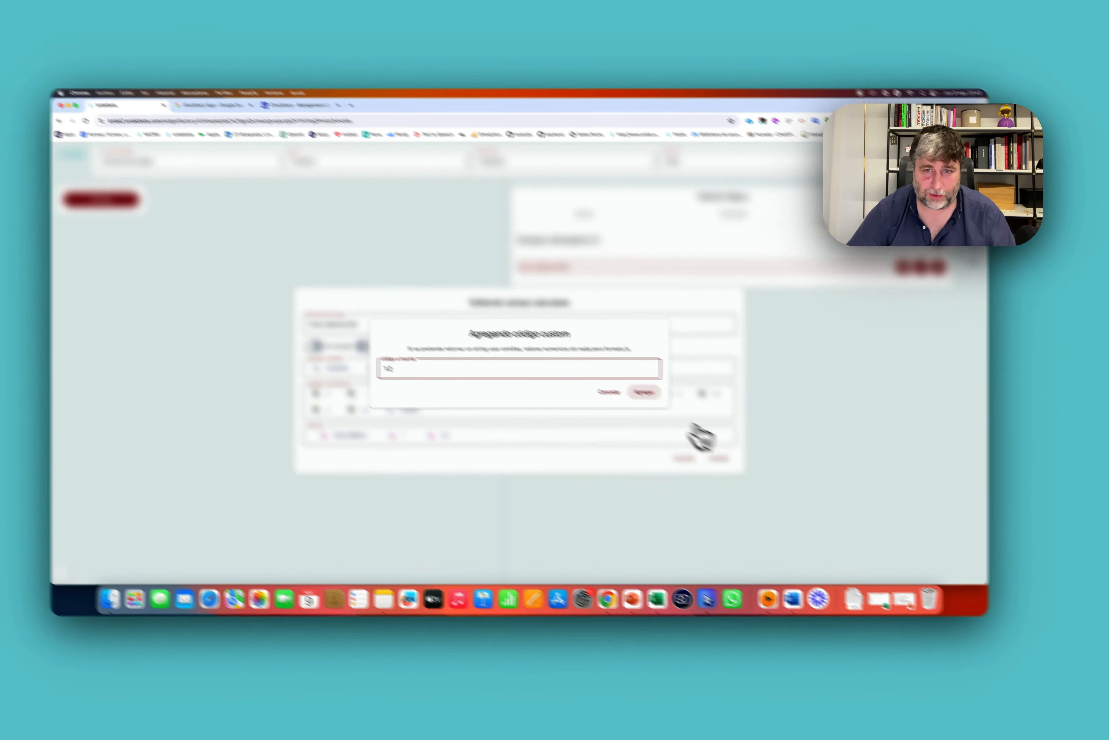
left_click(745, 251)
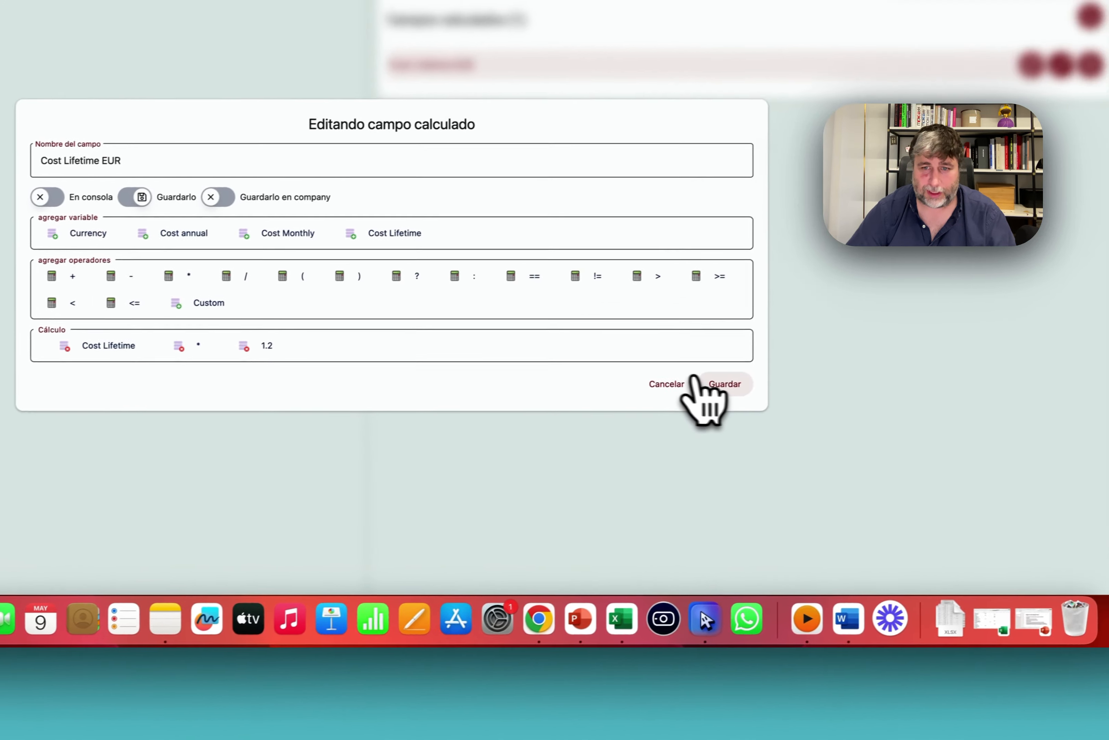
left_click(948, 352)
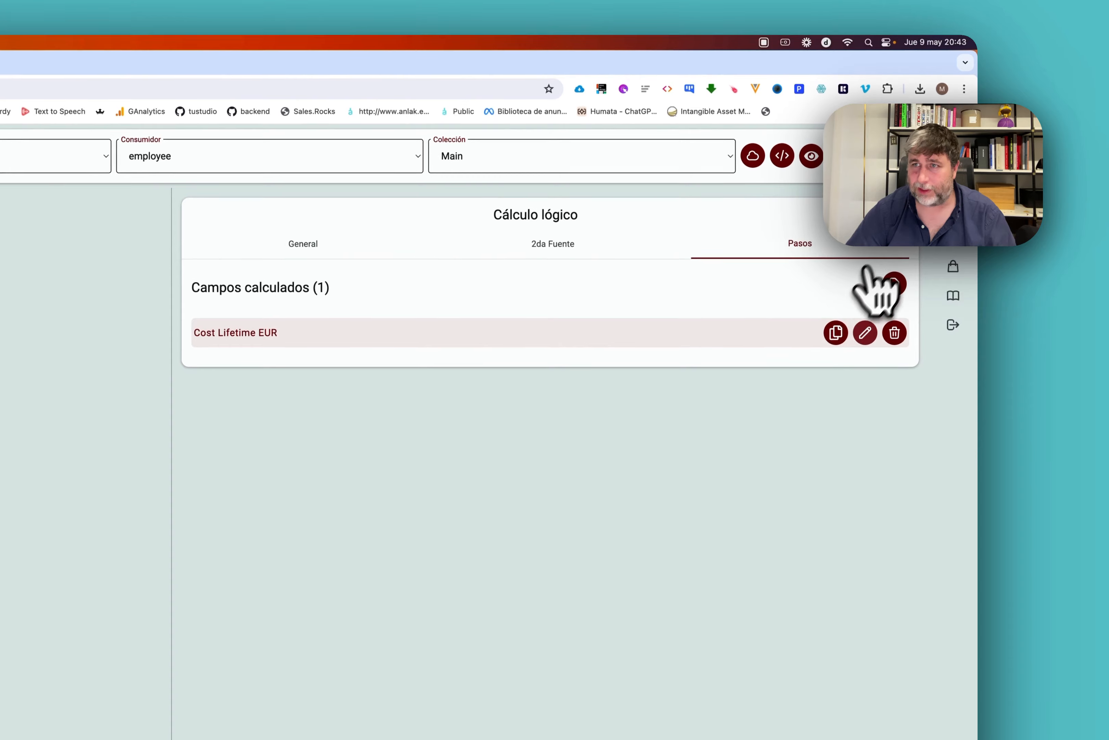
left_click(893, 283)
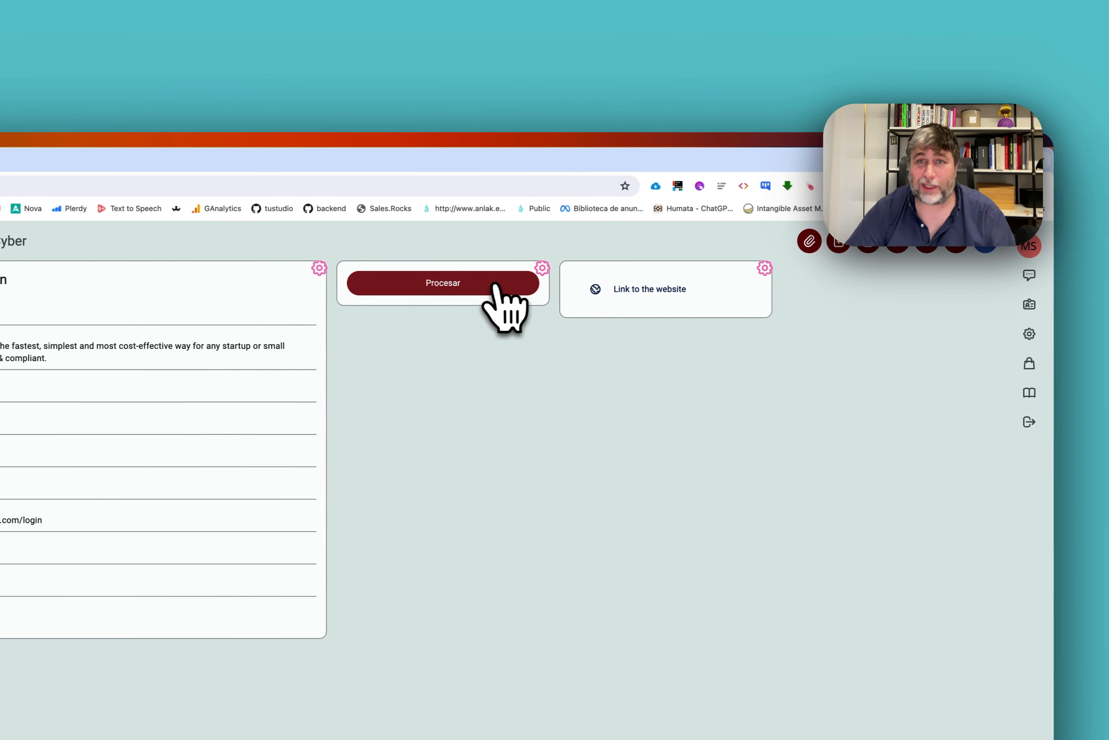
left_click(461, 285)
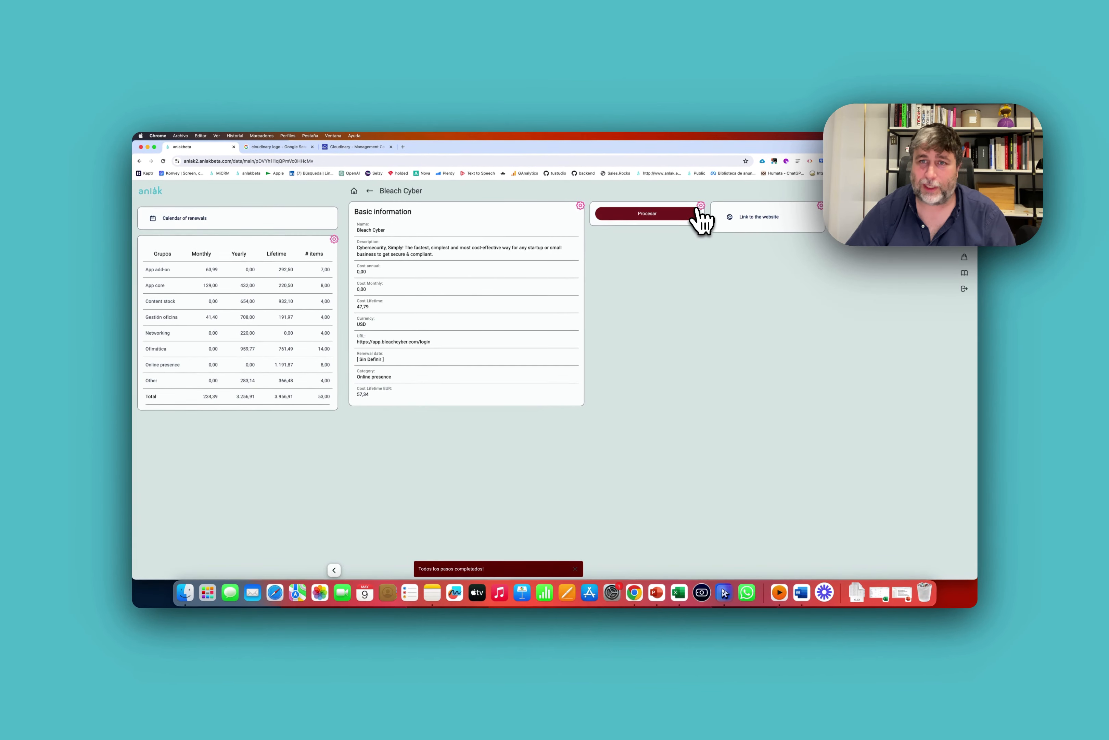
left_click(699, 208)
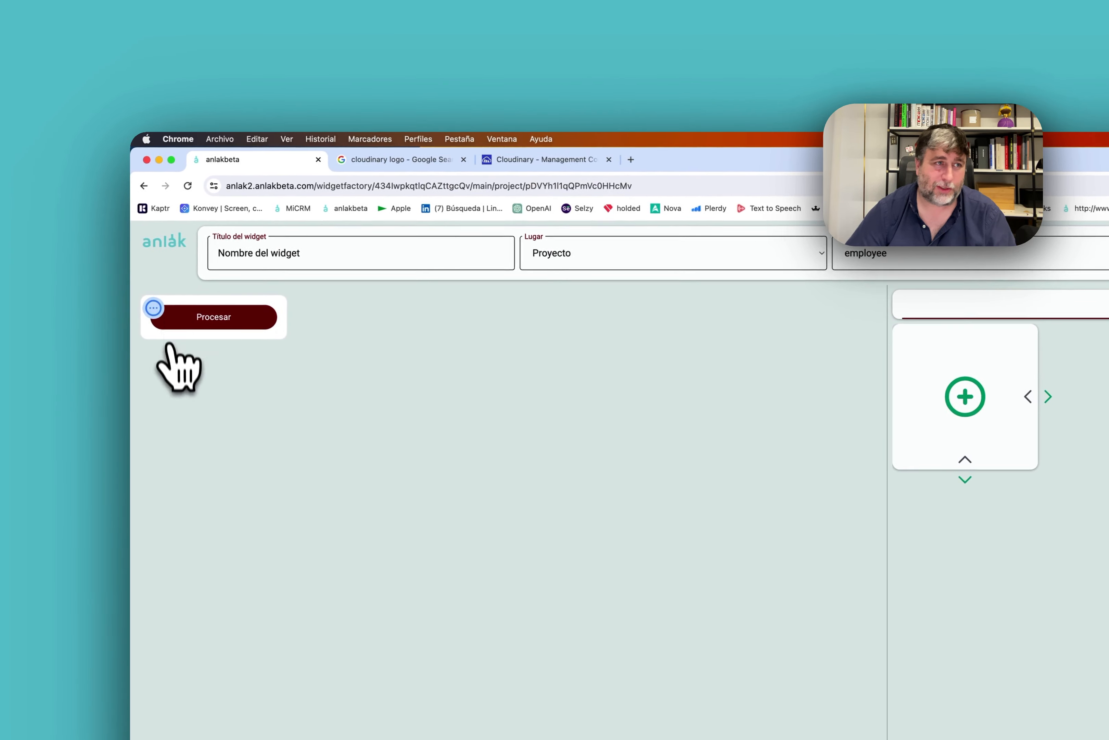
Open the Cost Lifetime EUR formula and replace the multiplication with a division by 1.2.
left_click(216, 320)
left_click(795, 329)
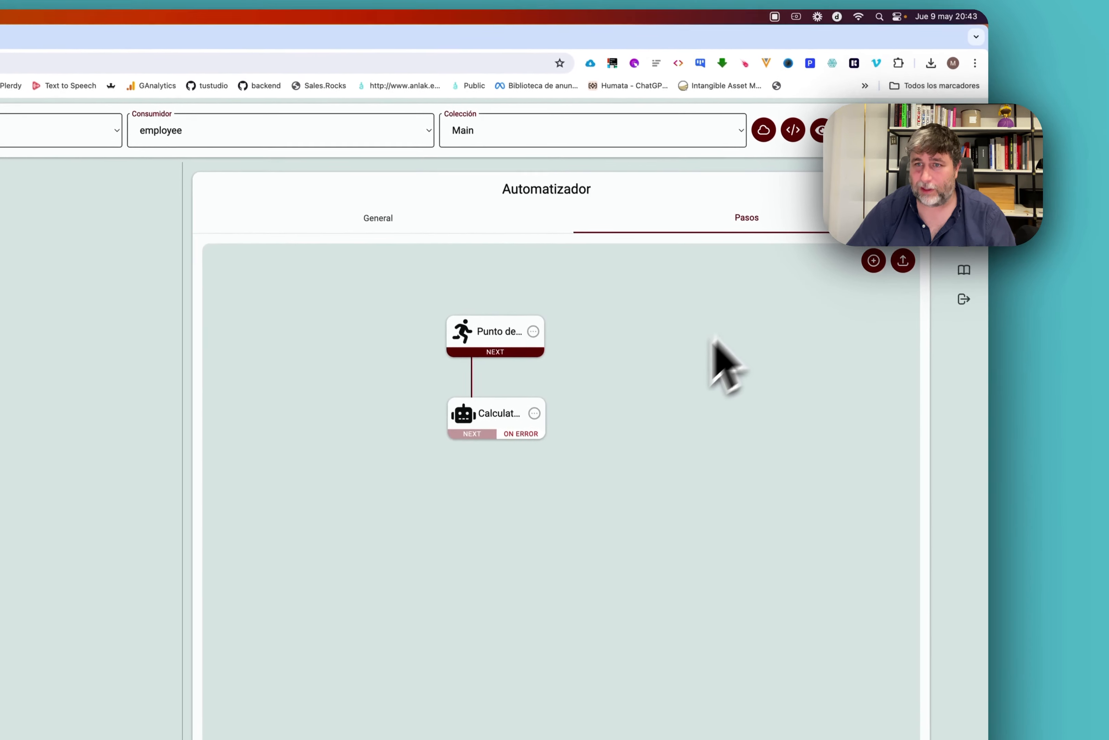
left_click(529, 397)
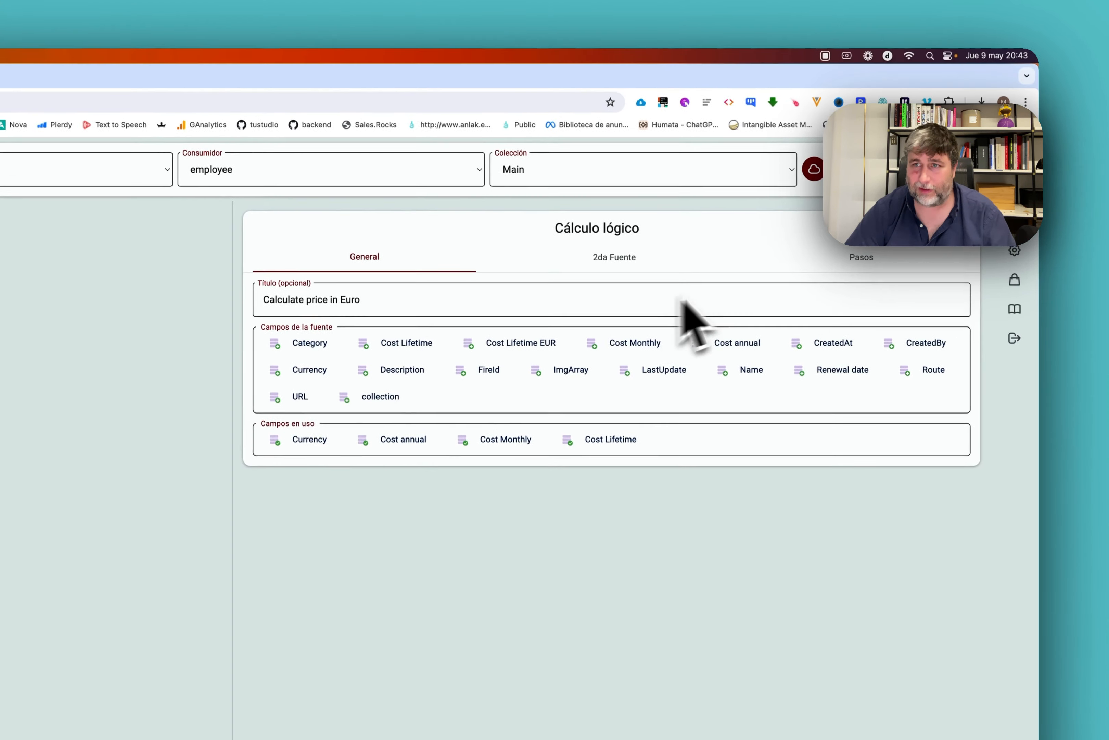
left_click(789, 195)
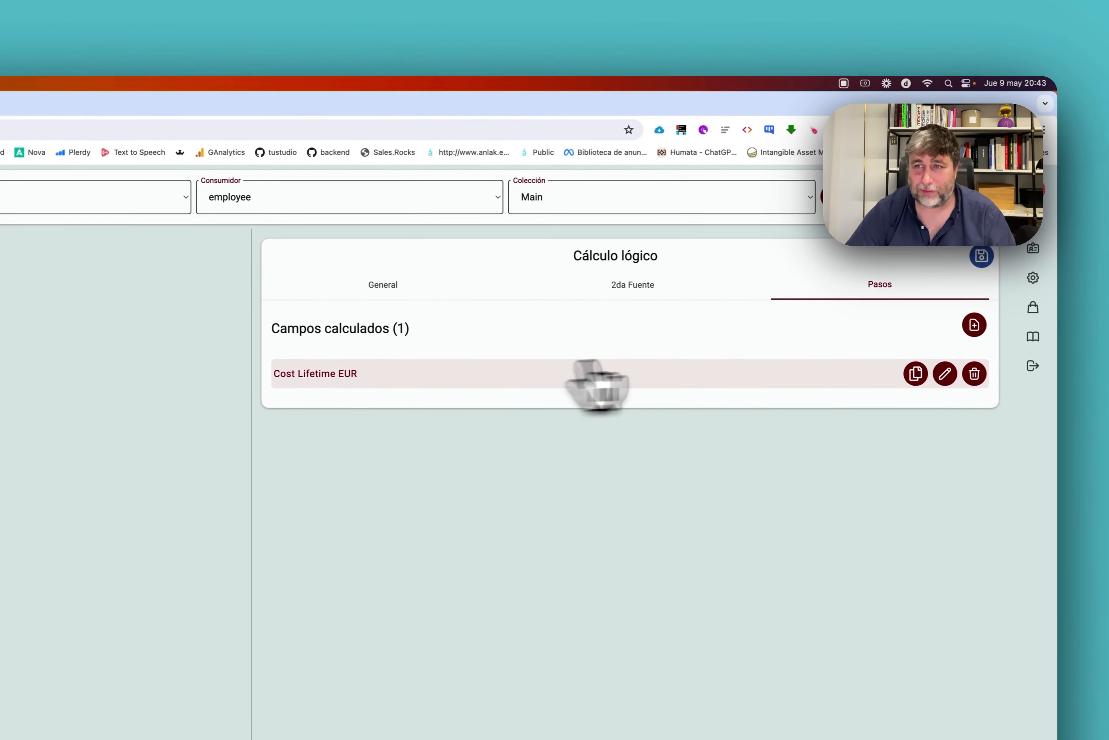
left_click(916, 372)
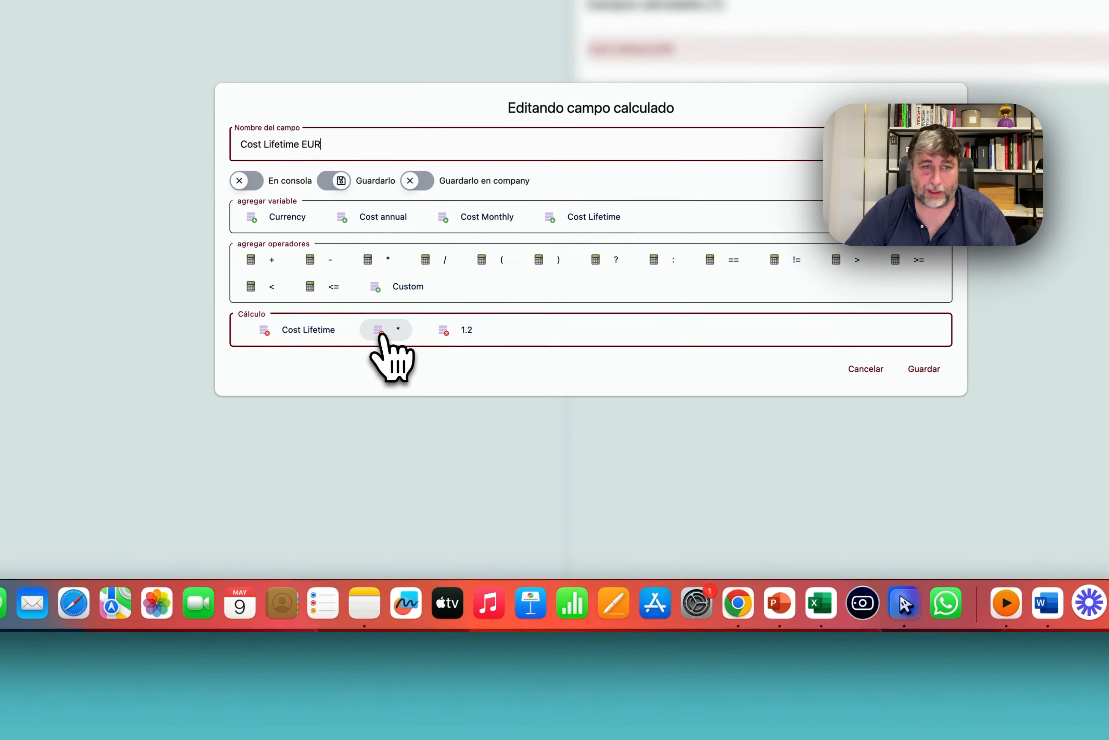
left_click(325, 364)
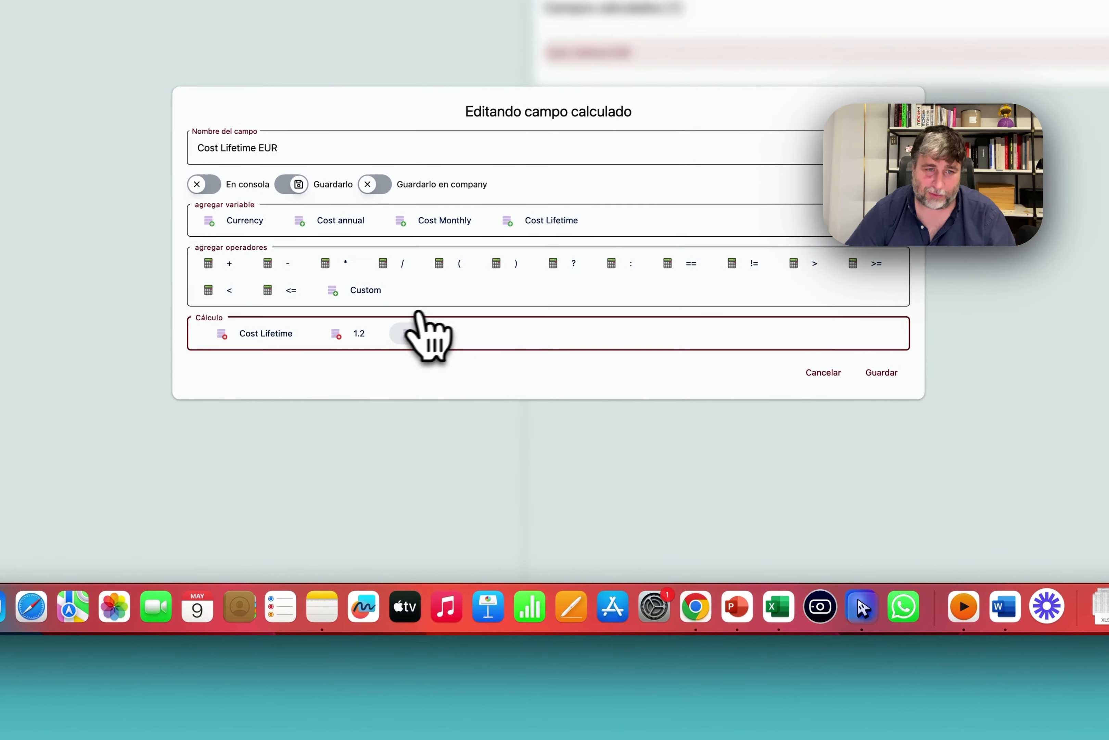
left_click_drag(409, 334, 302, 333)
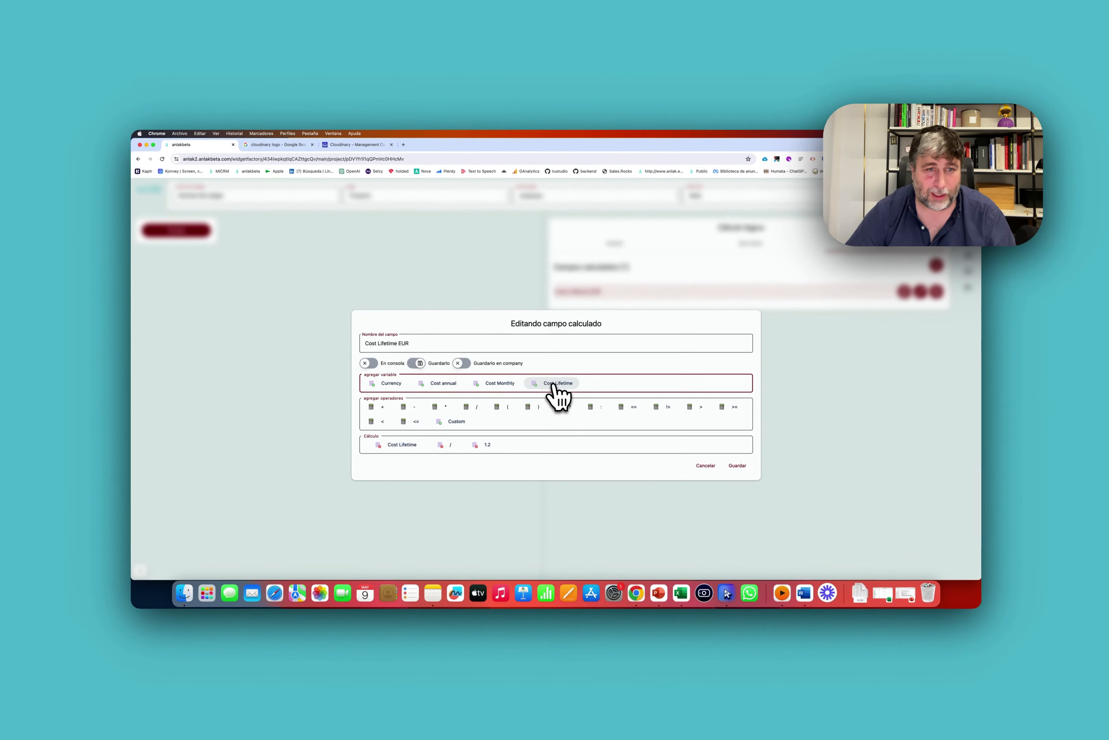
Append Currency == "USD" to the formula.
left_click(401, 384)
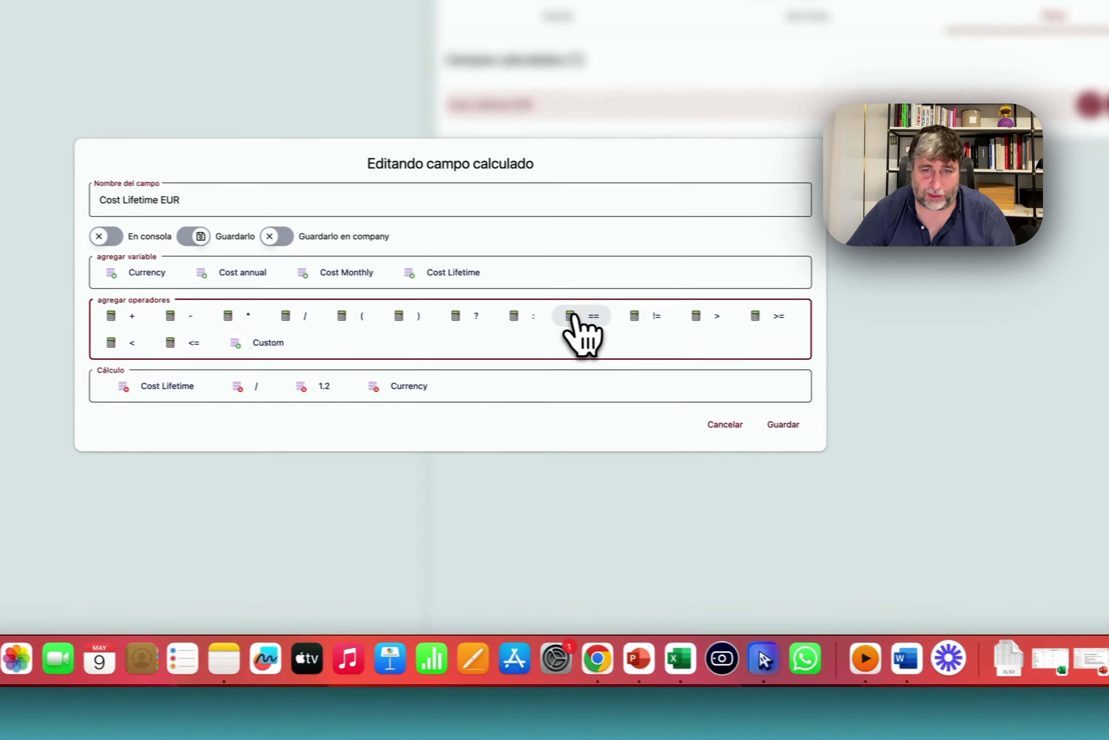
left_click(778, 343)
left_click(456, 369)
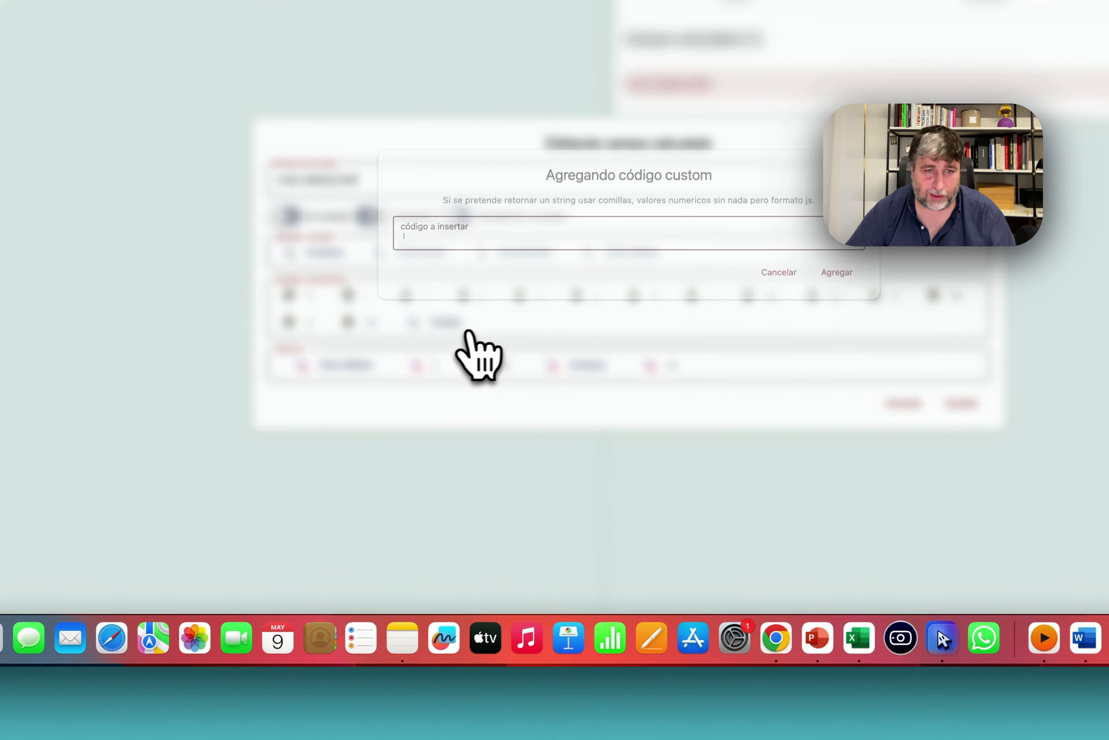
type("\"USDD")
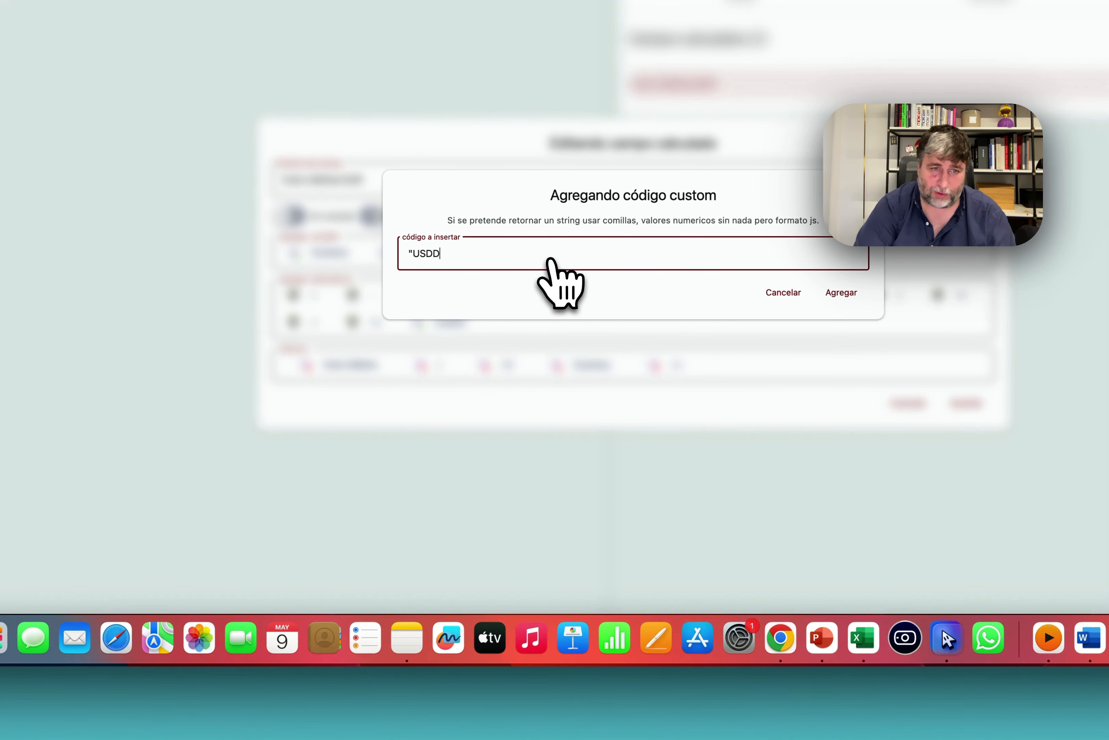
key("BackSpace")
type("\"")
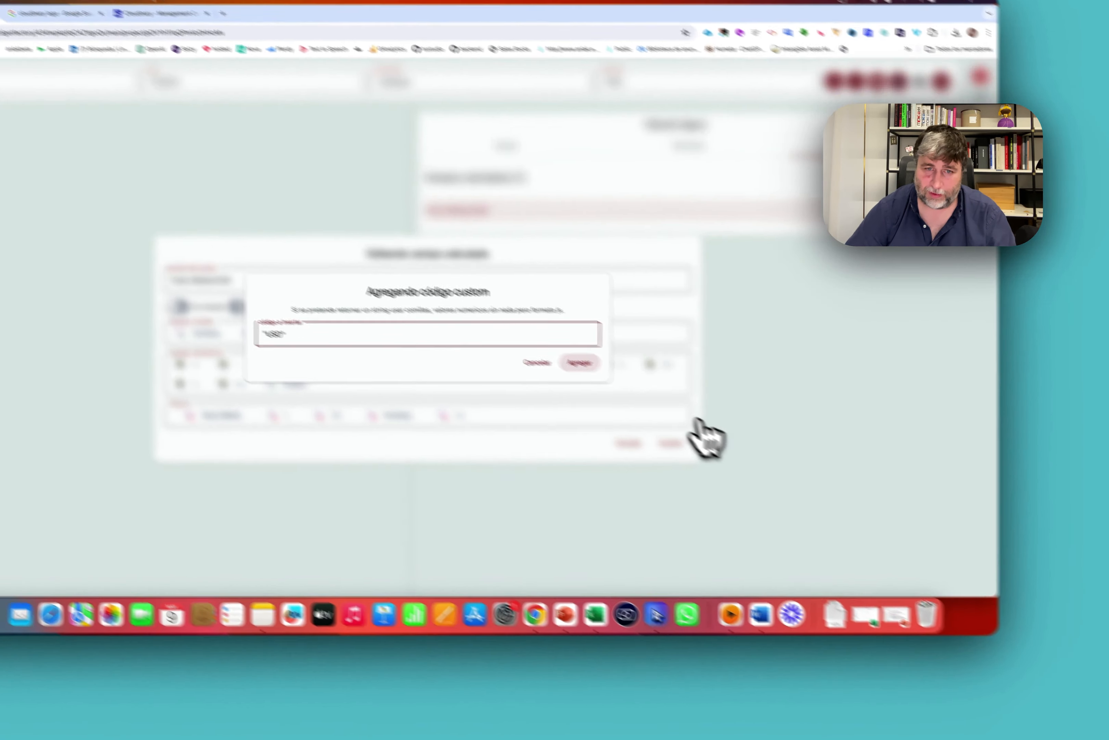
key("Return")
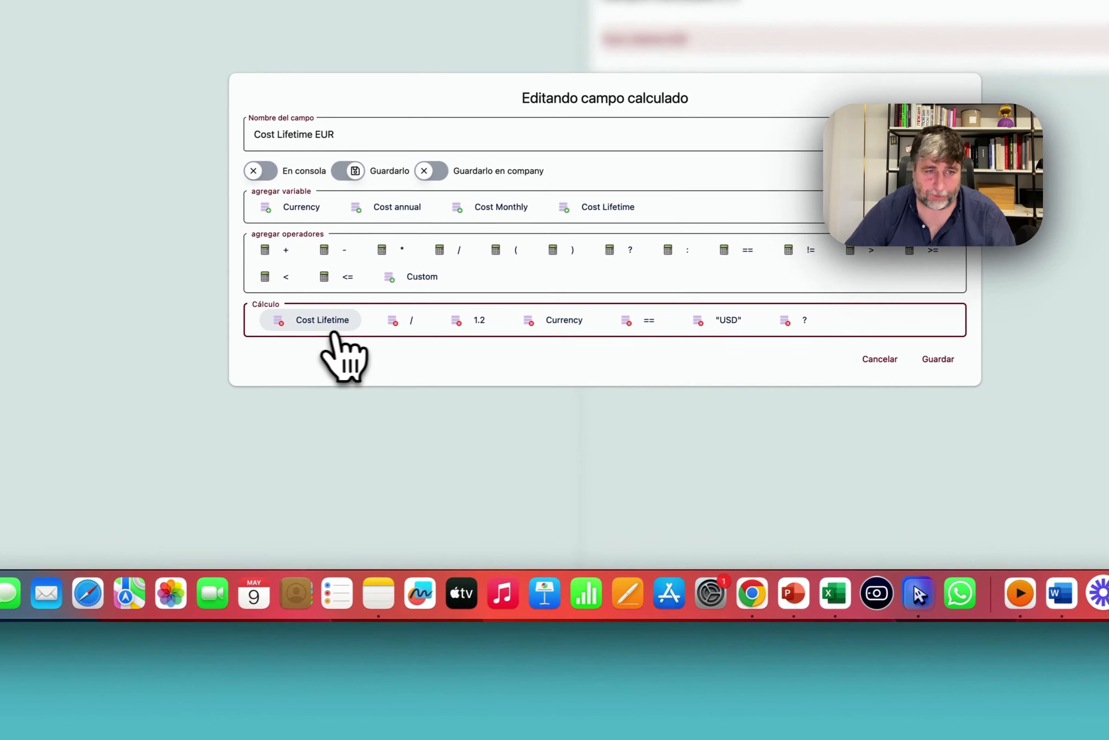
Move Cost Lifetime / 1.2 to the end of the formula and save the field and step.
left_click_drag(208, 380, 638, 380)
left_click_drag(329, 375, 796, 376)
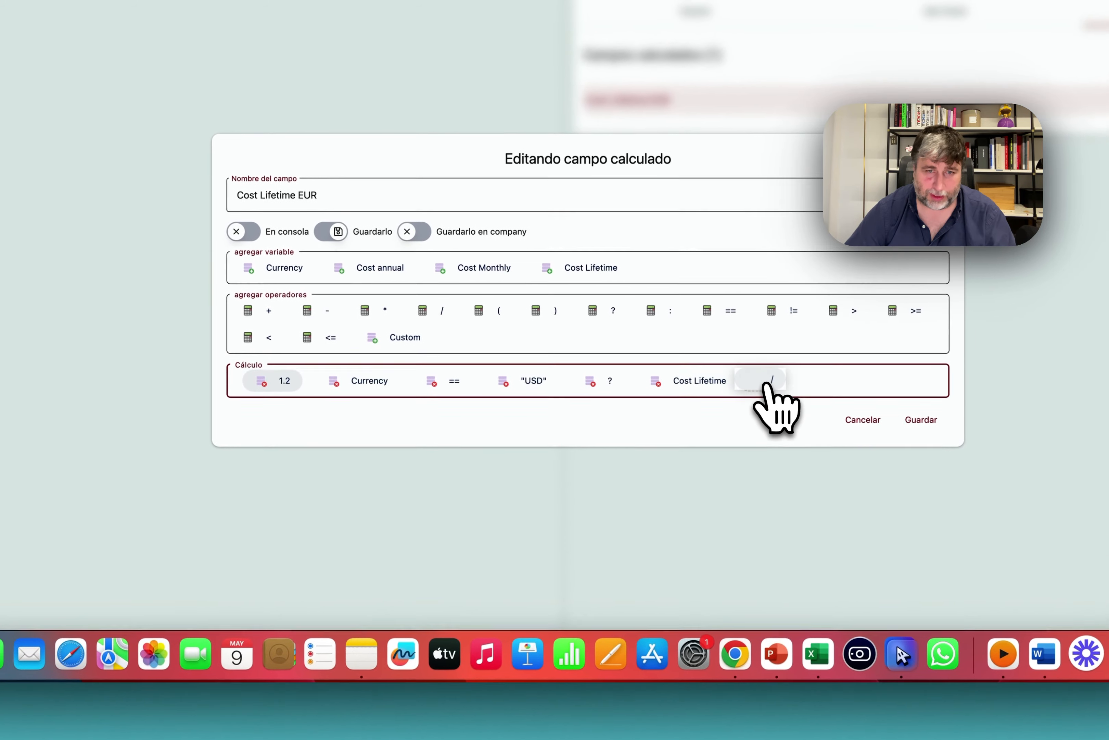
left_click_drag(282, 381, 782, 379)
left_click(688, 405)
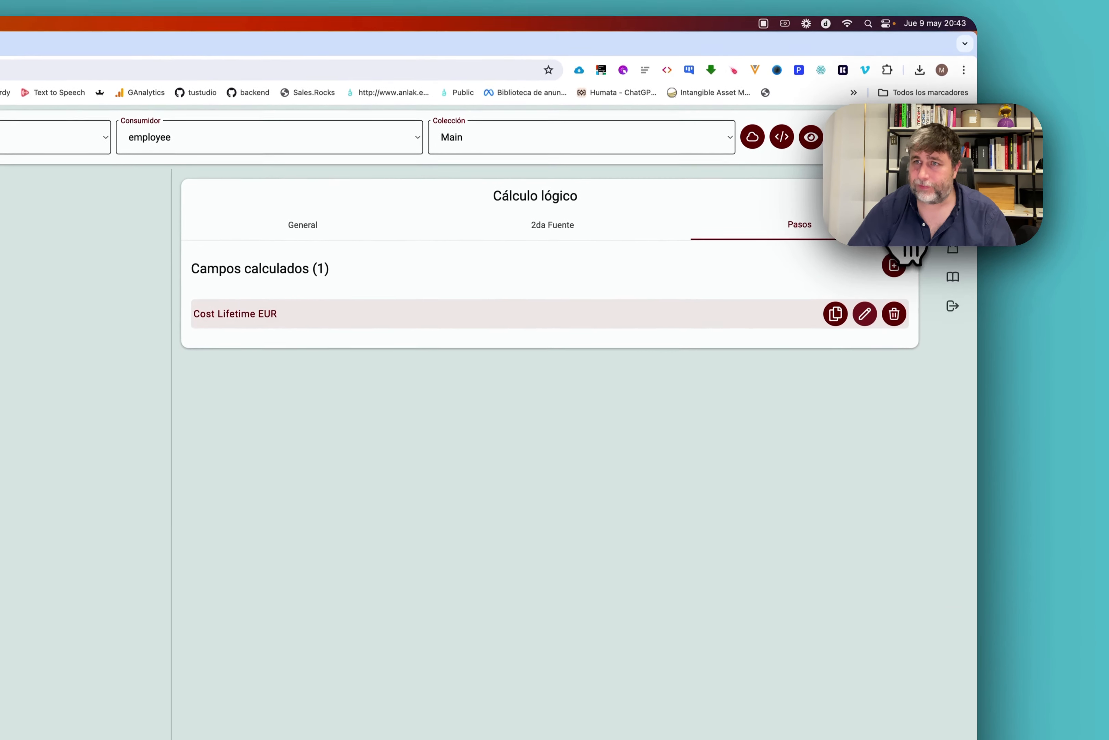
left_click(900, 273)
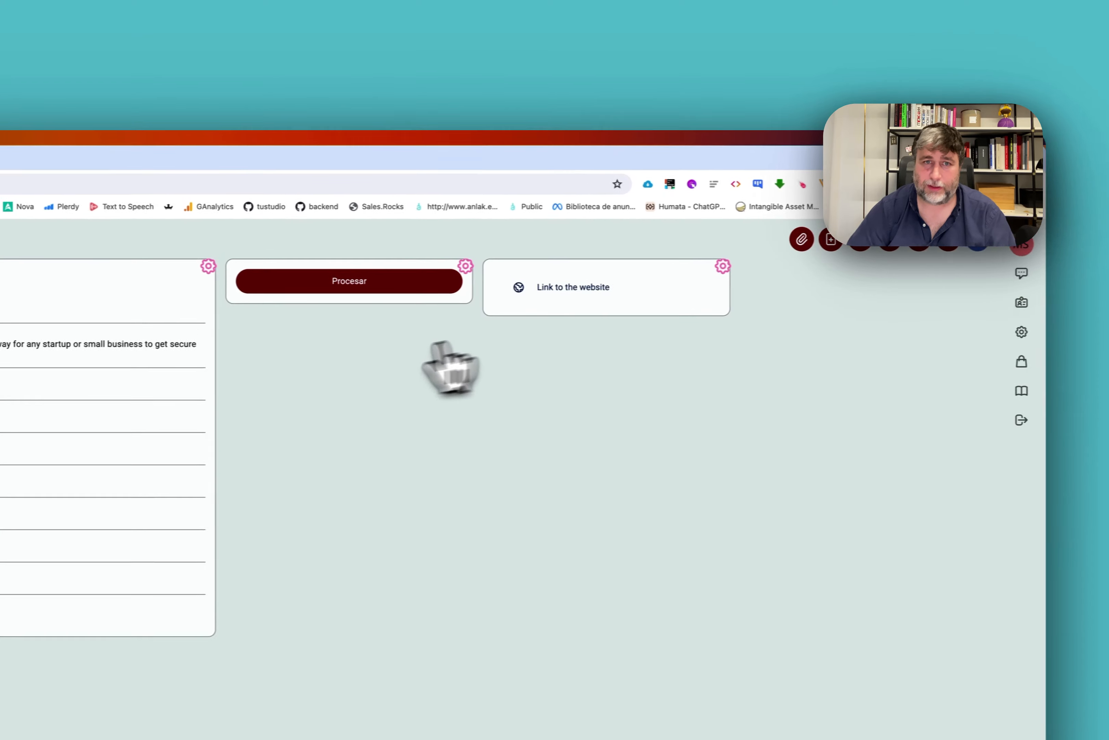
Run the process on Bleach Cyber, then open the Cost Lifetime EUR calculated field for editing.
left_click(334, 281)
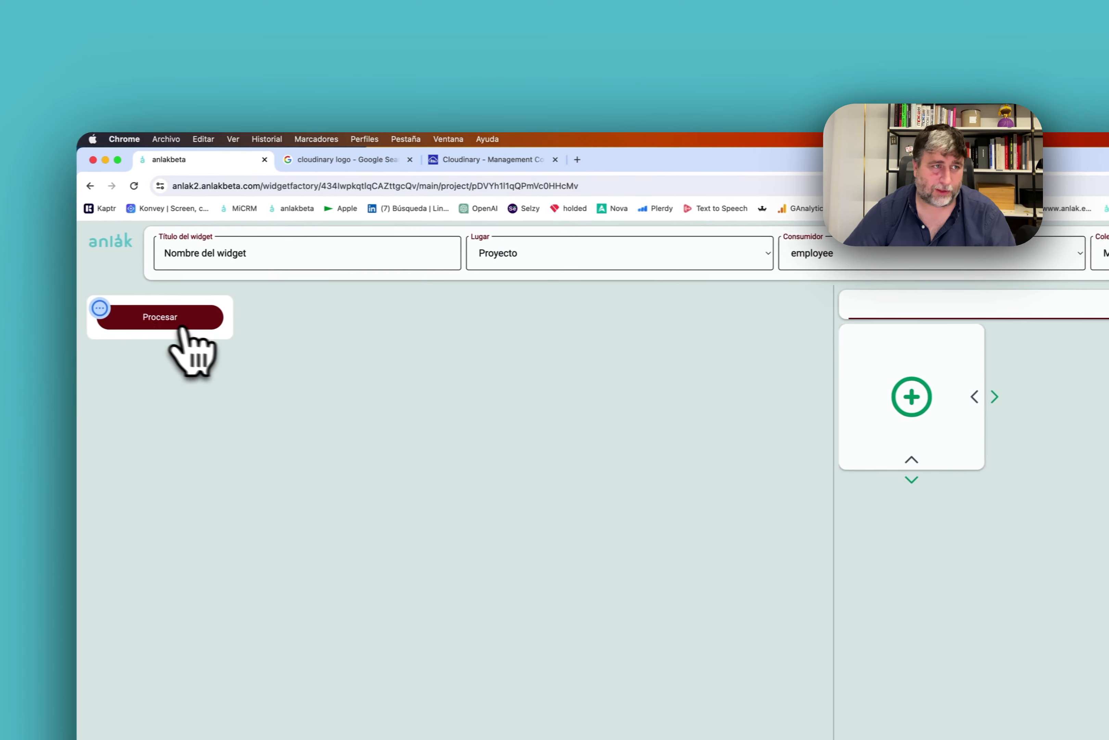
left_click(100, 307)
left_click(169, 320)
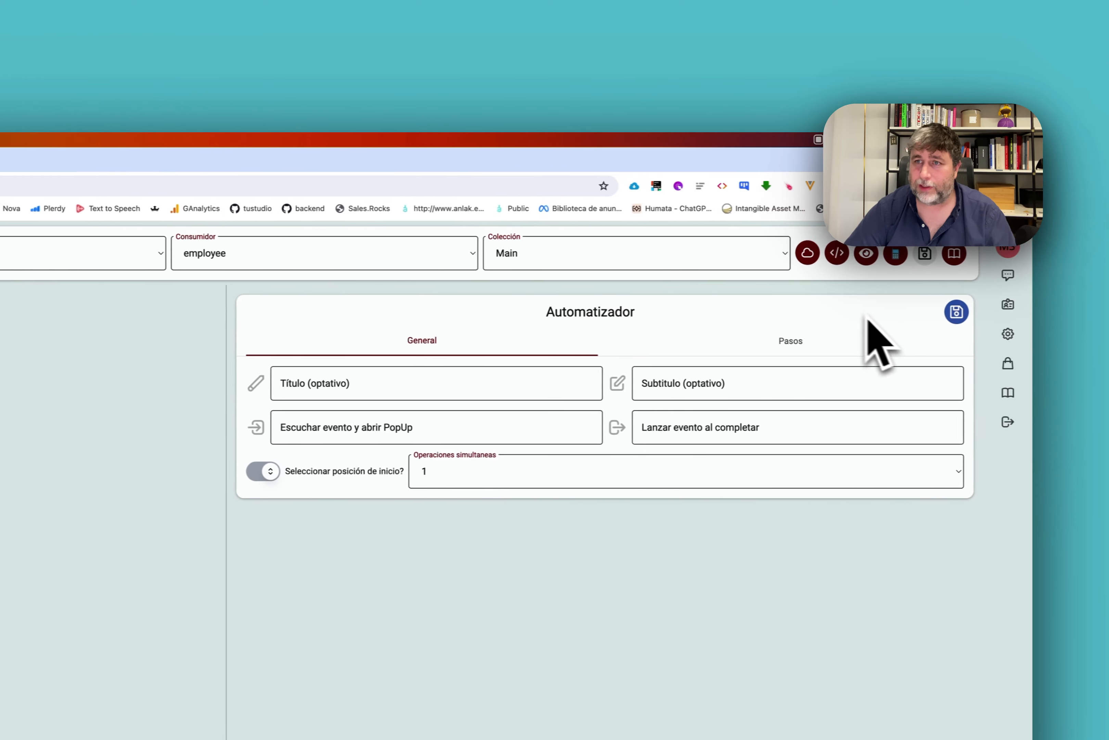
left_click(872, 329)
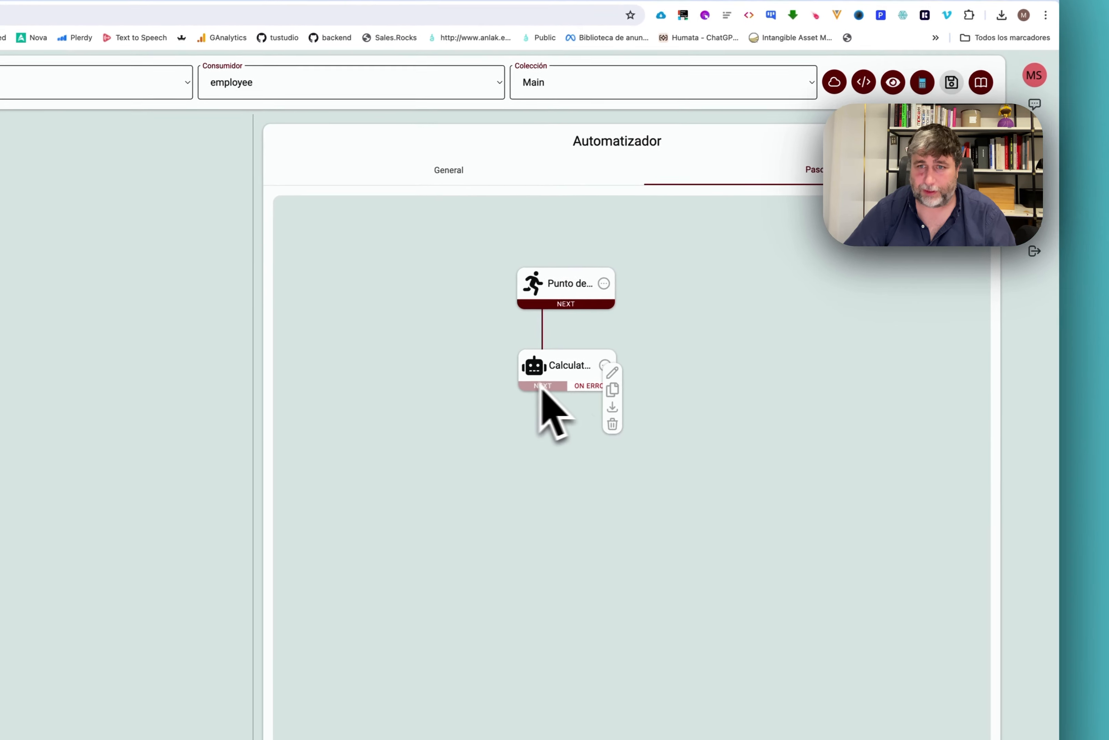
left_click(477, 408)
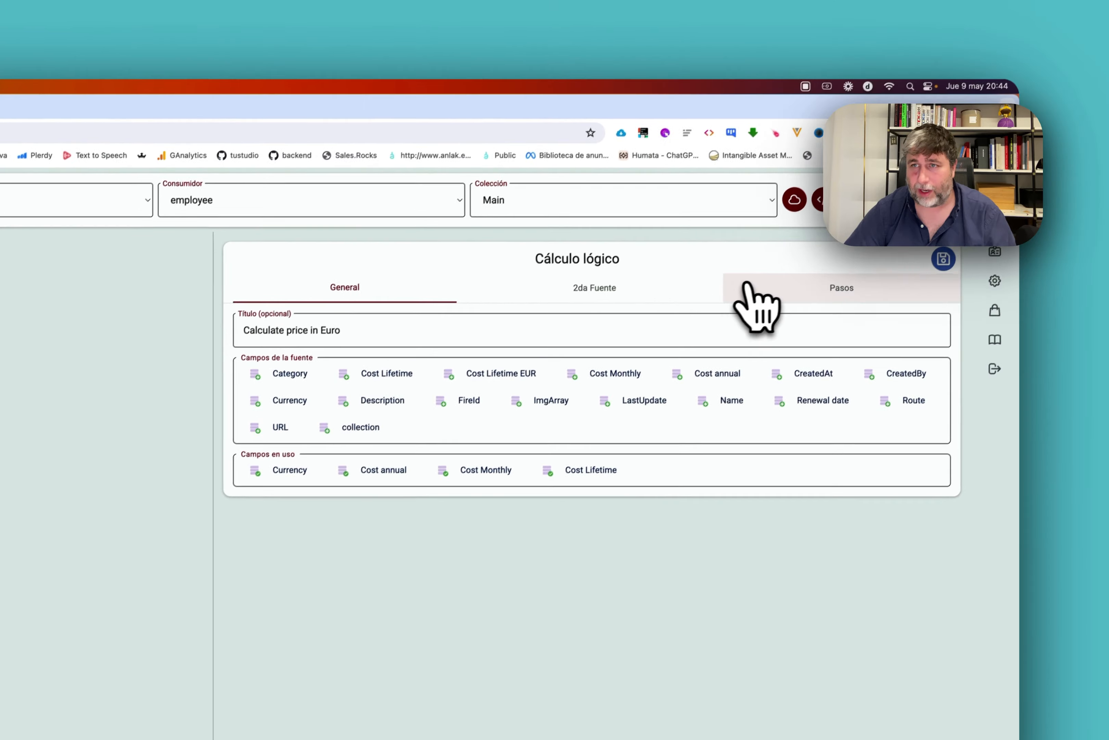
left_click(802, 202)
left_click(865, 343)
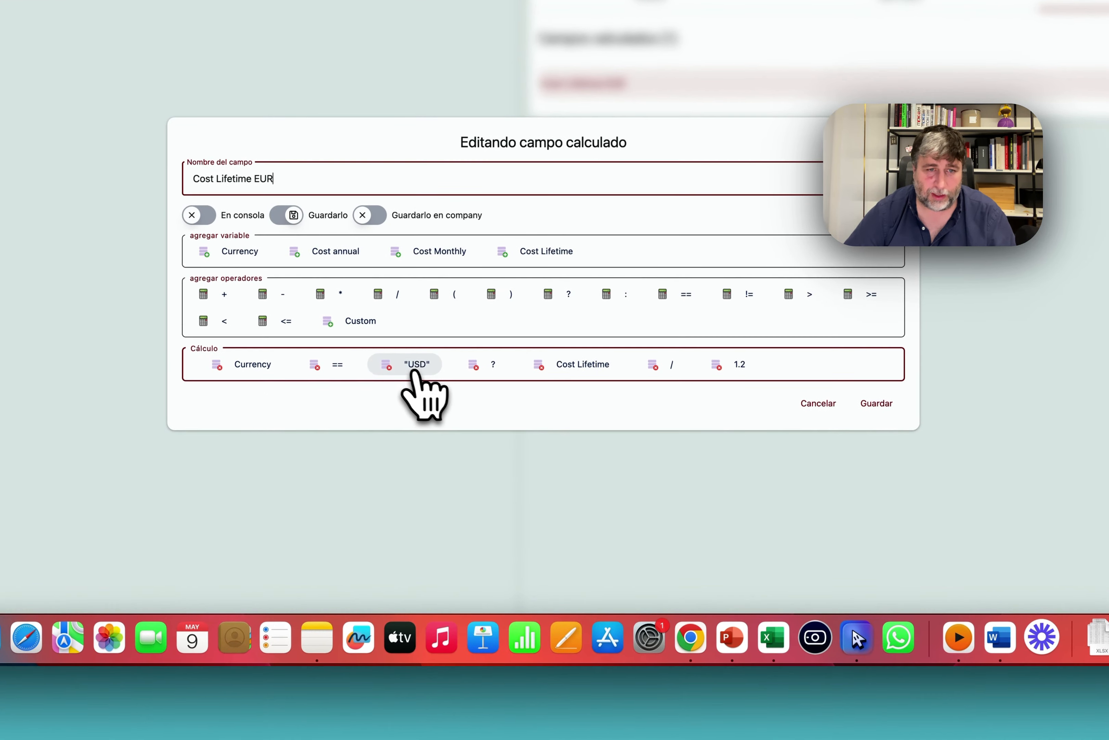
Replace the quoted "USD" with unquoted USD, save, and rerun the process on Bleach Cyber.
left_click(361, 322)
type("USD")
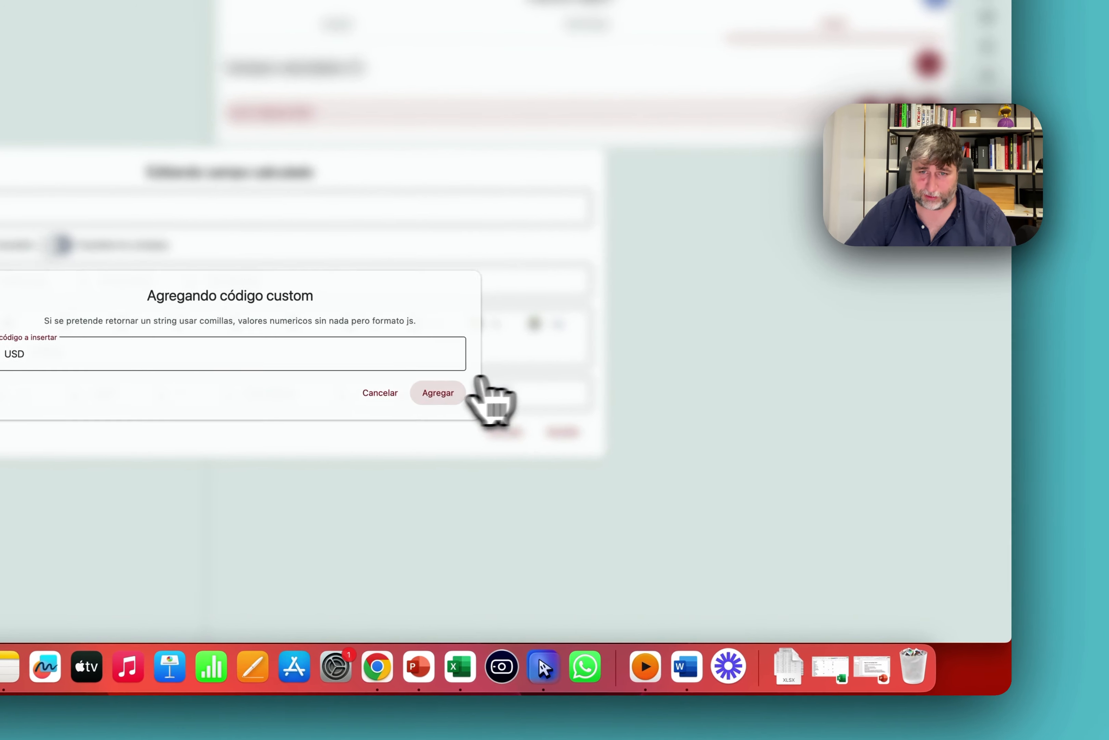
left_click(756, 304)
left_click_drag(523, 400, 77, 363)
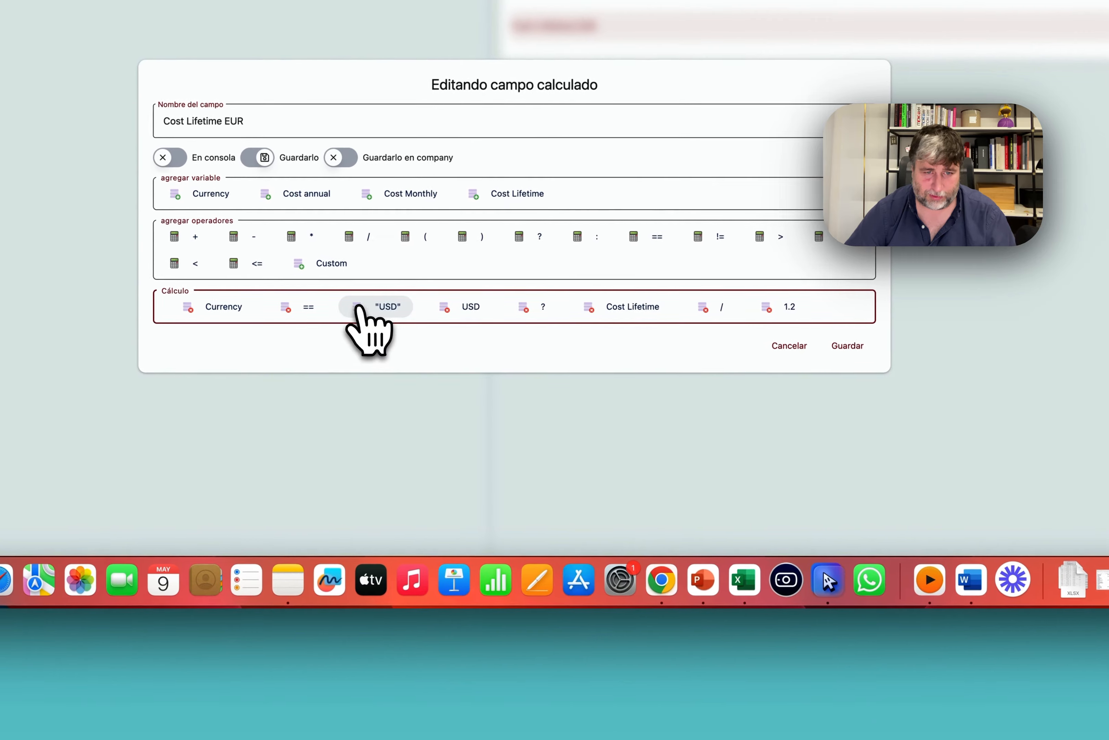
left_click(109, 364)
left_click(783, 358)
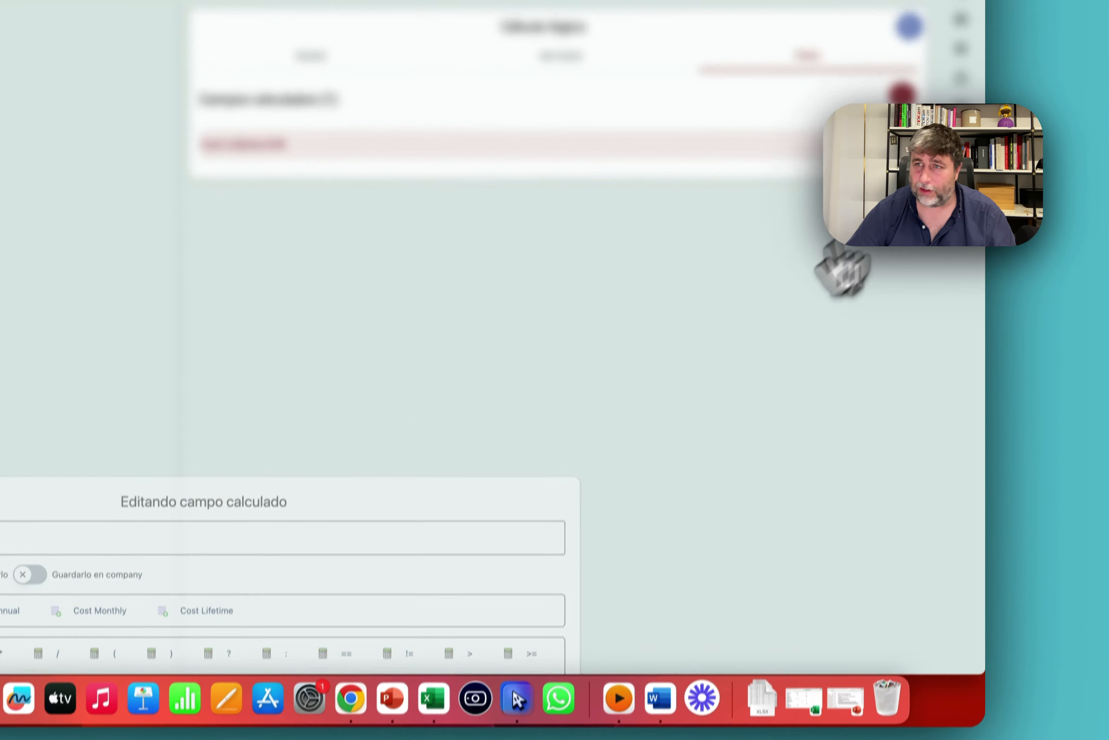
left_click(896, 244)
left_click(870, 343)
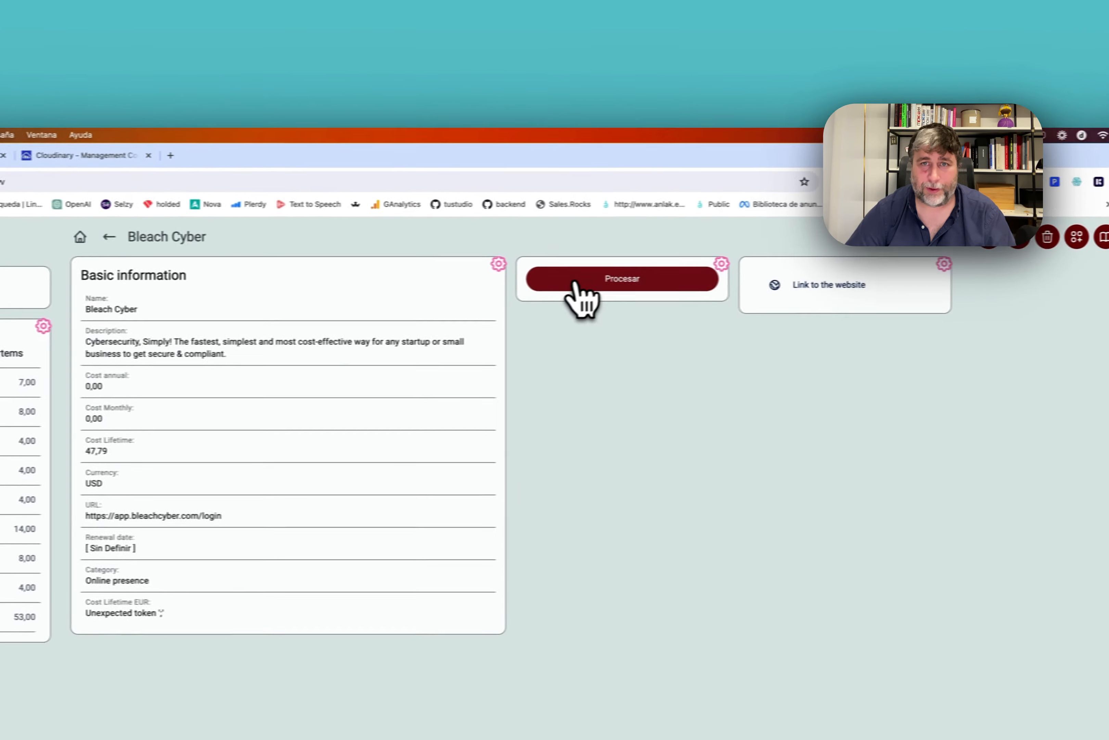
left_click(577, 297)
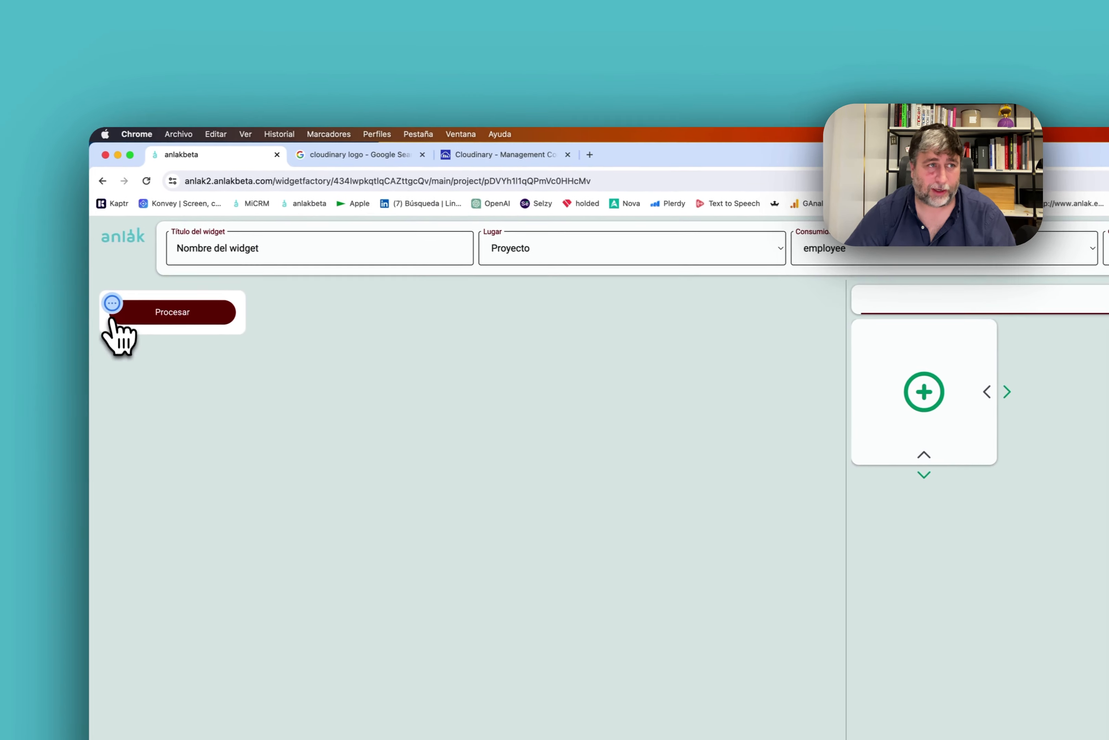
Reopen the Cost Lifetime EUR calculated field in the calculation step.
left_click(110, 304)
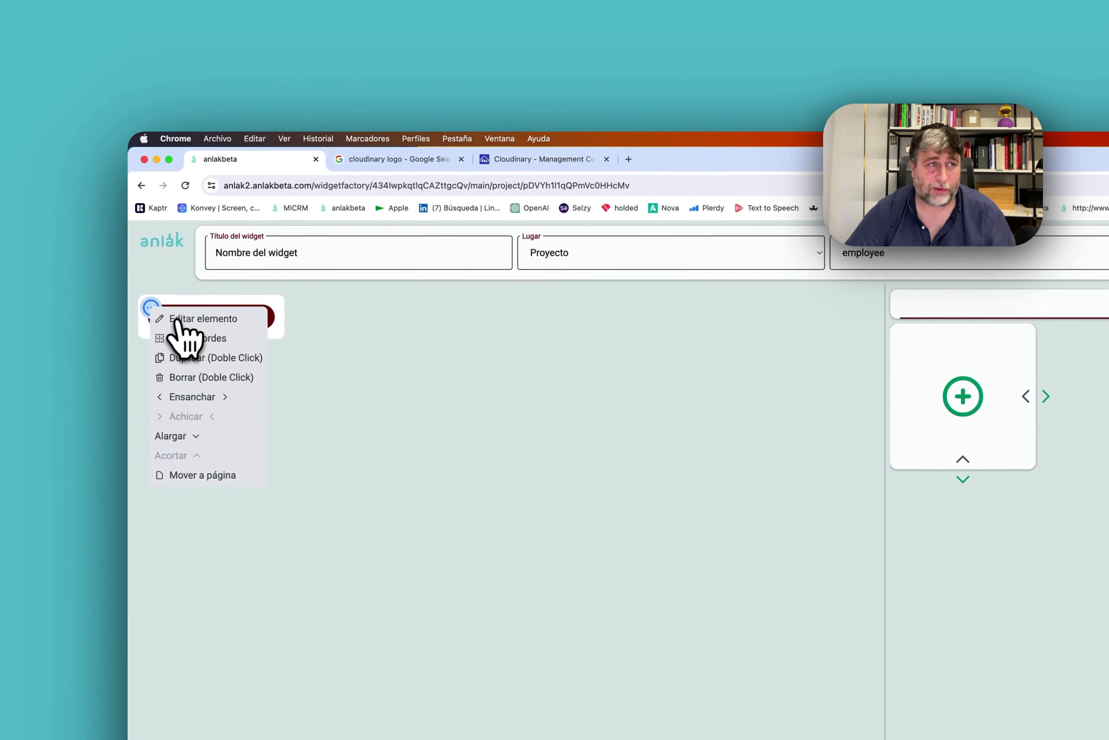
left_click(793, 303)
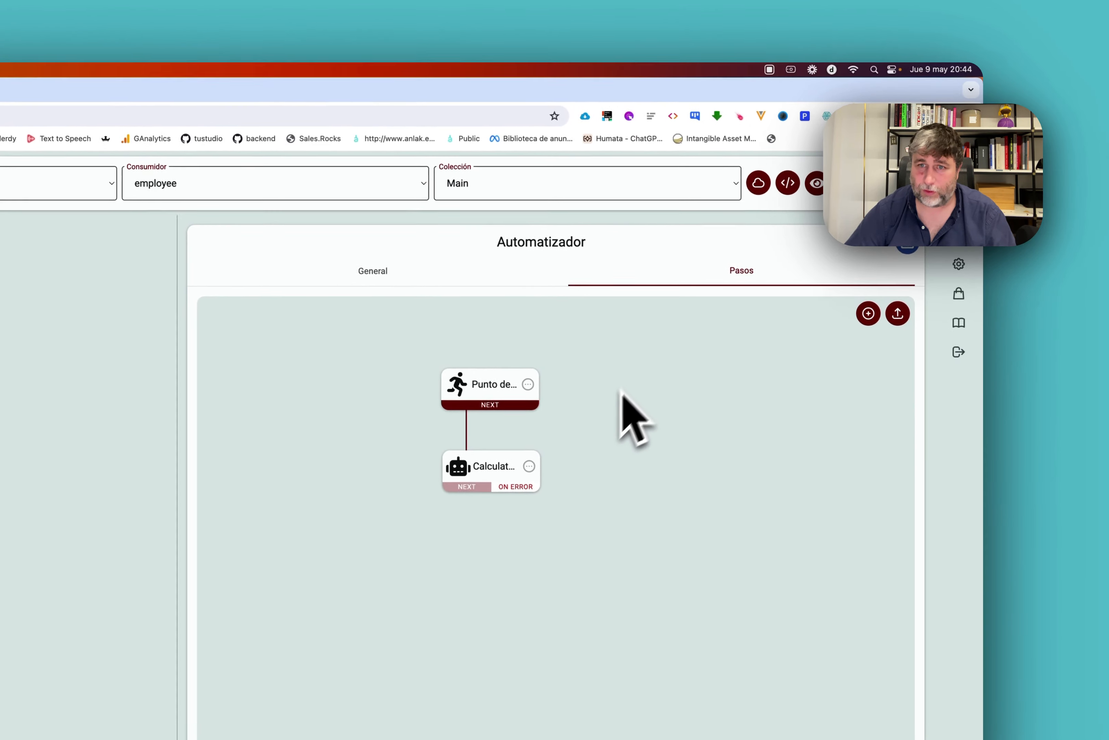
left_click(522, 465)
left_click(534, 470)
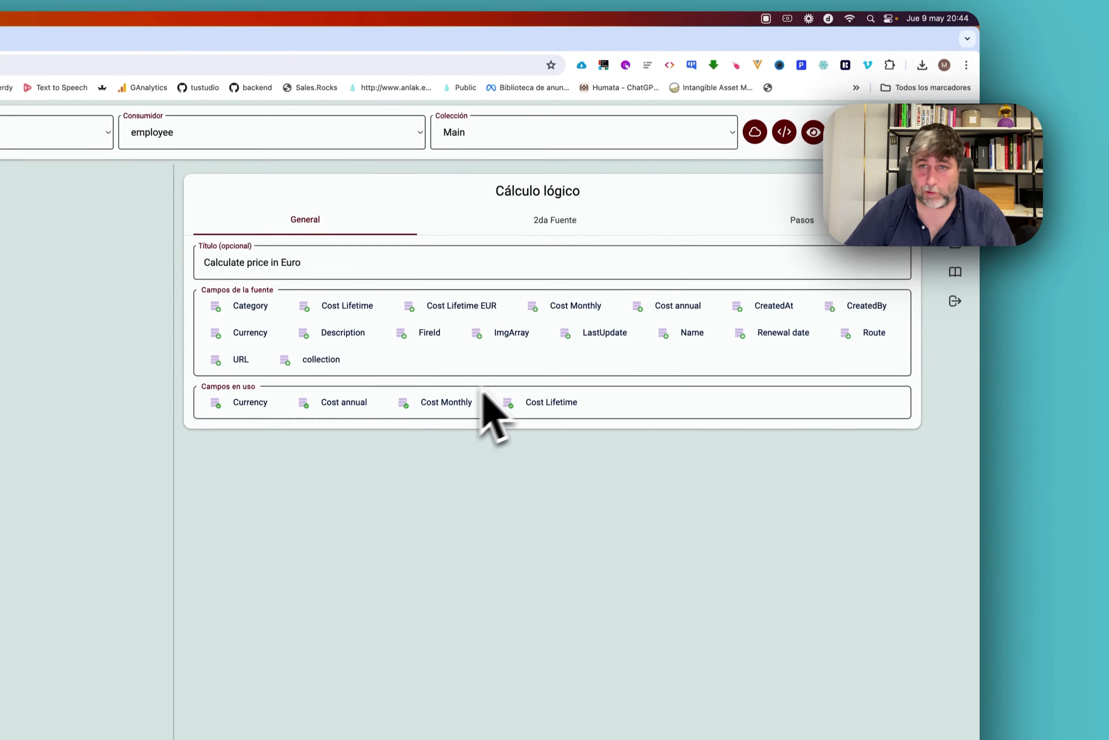
left_click(801, 220)
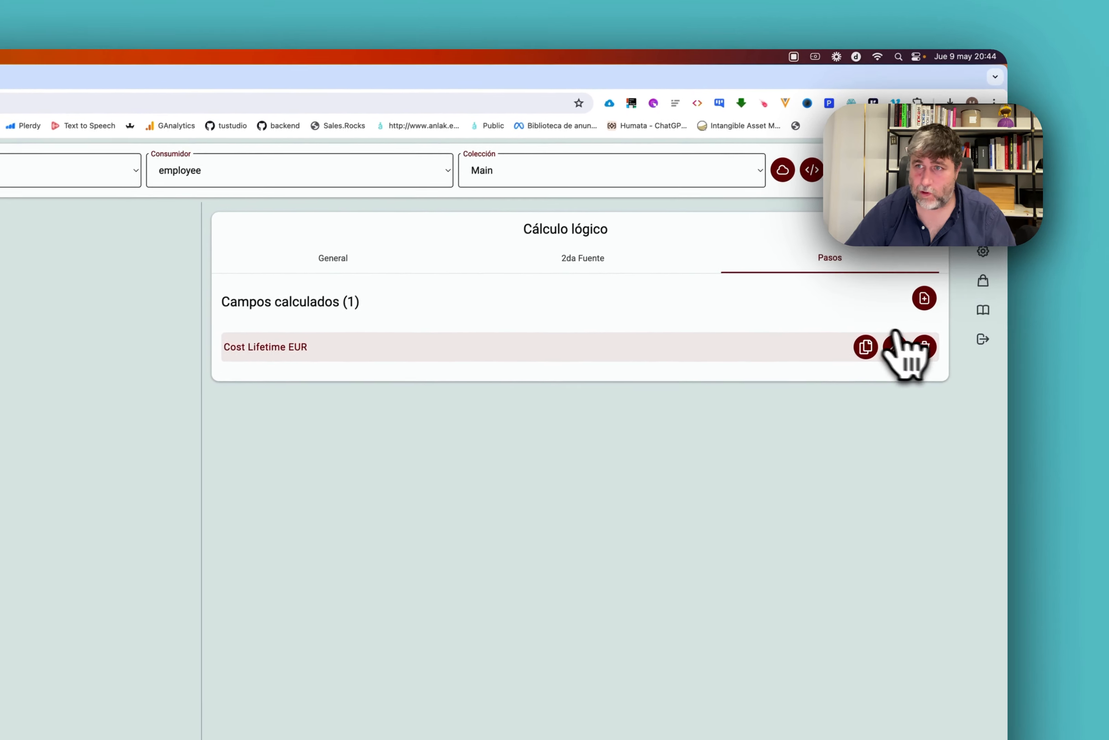
left_click(868, 309)
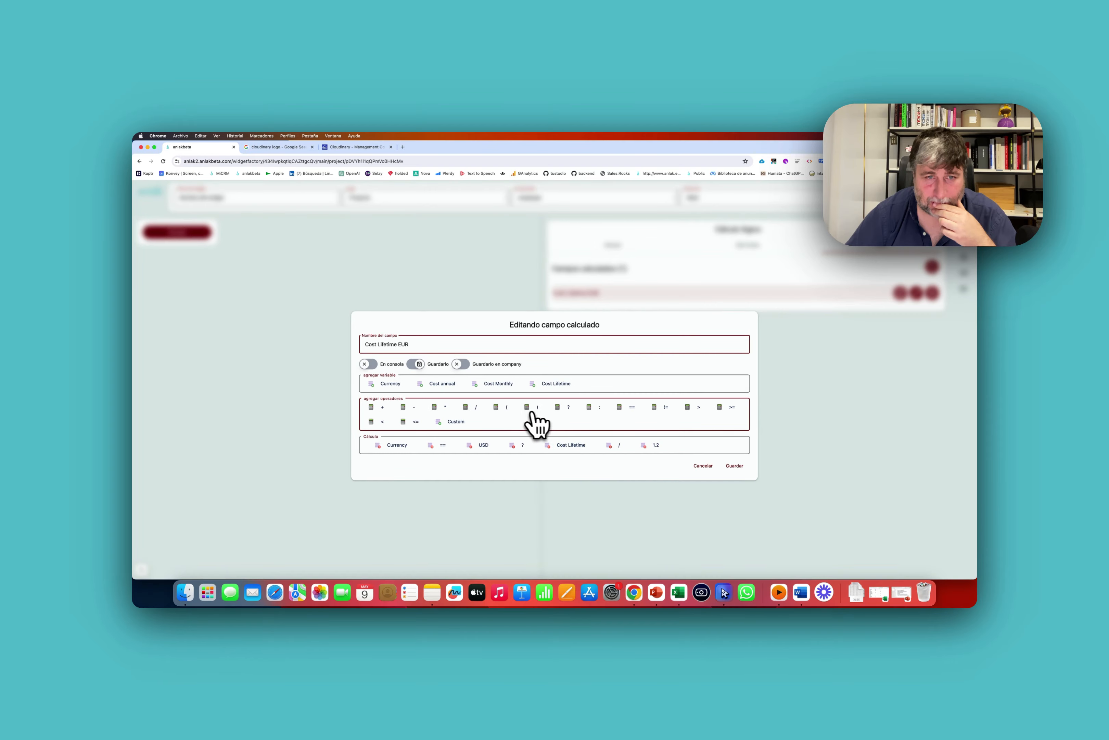
Wrap Cost Lifetime / 1.2 in parentheses, add : Cost Lifetime as fallback, save and rerun.
left_click(503, 408)
left_click(532, 407)
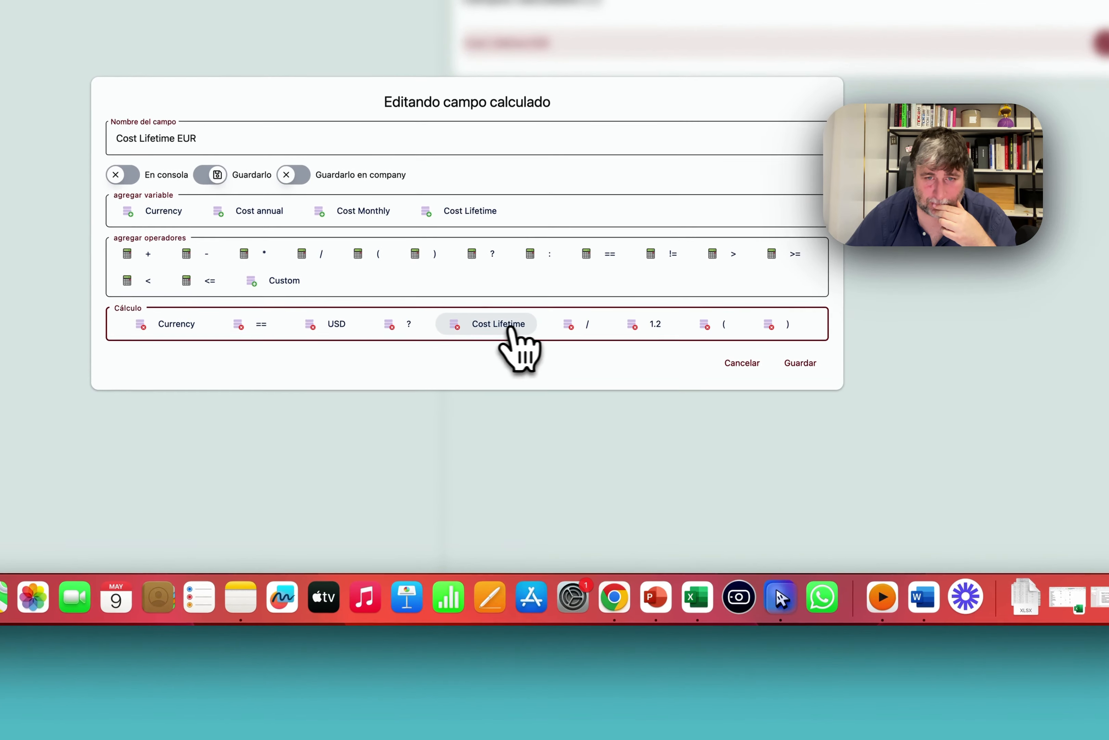
left_click_drag(602, 325, 431, 329)
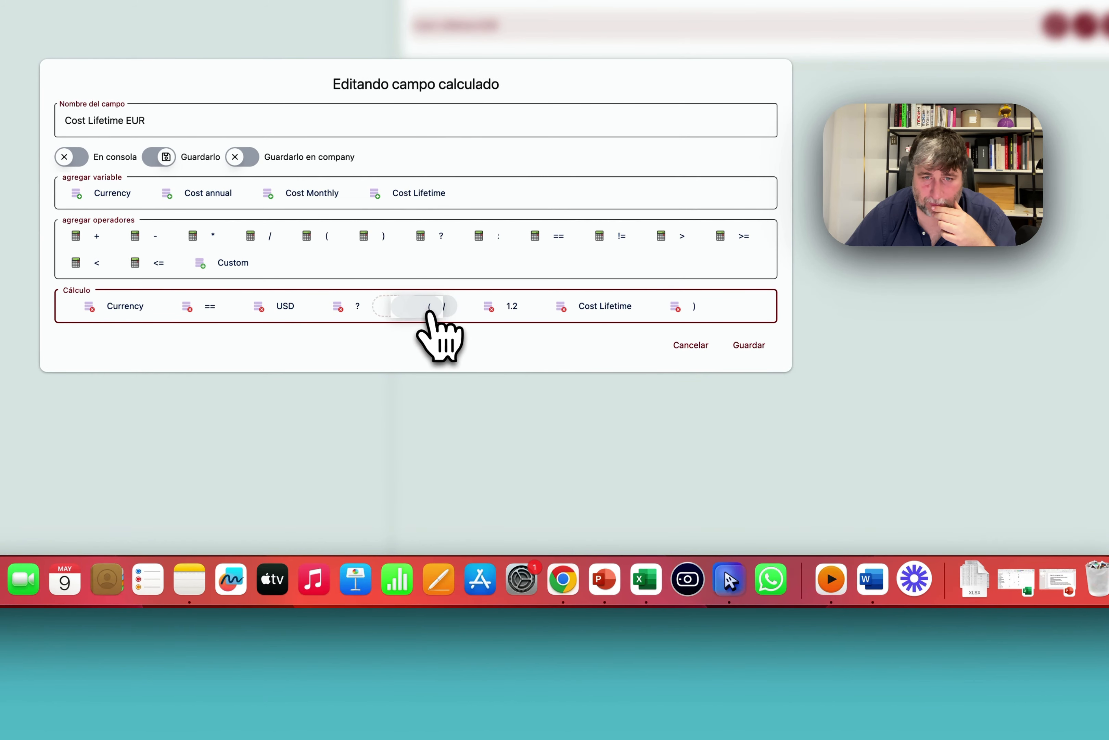
left_click_drag(639, 308, 652, 312)
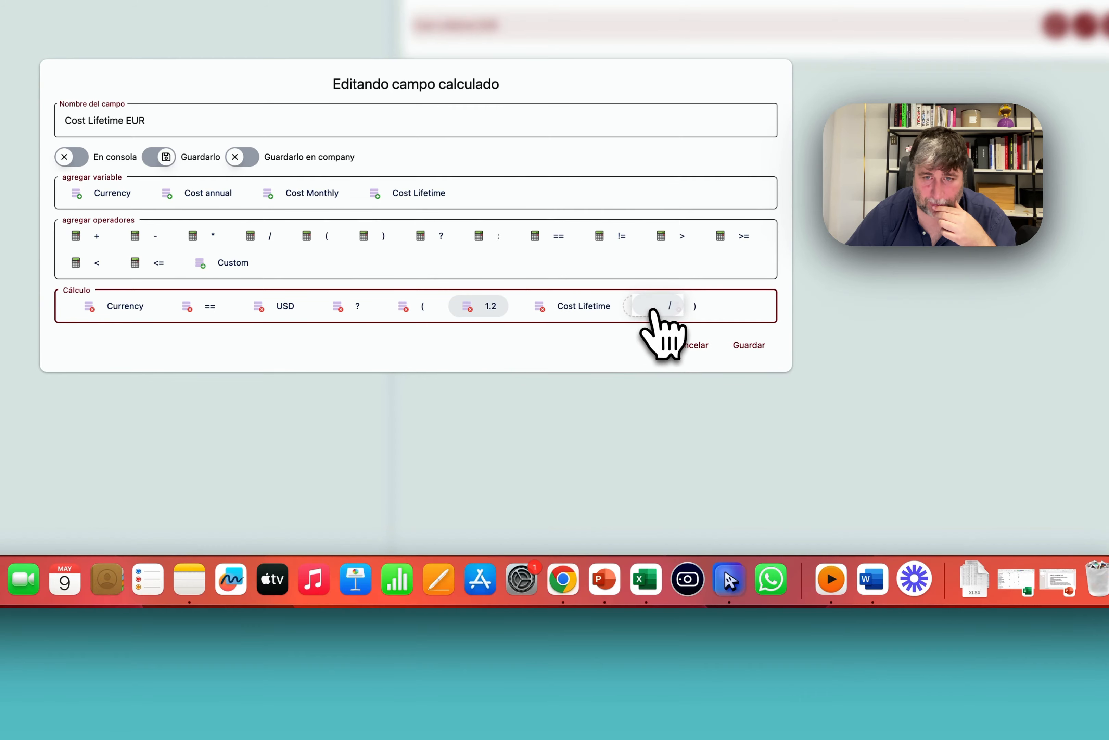
left_click_drag(491, 307, 664, 311)
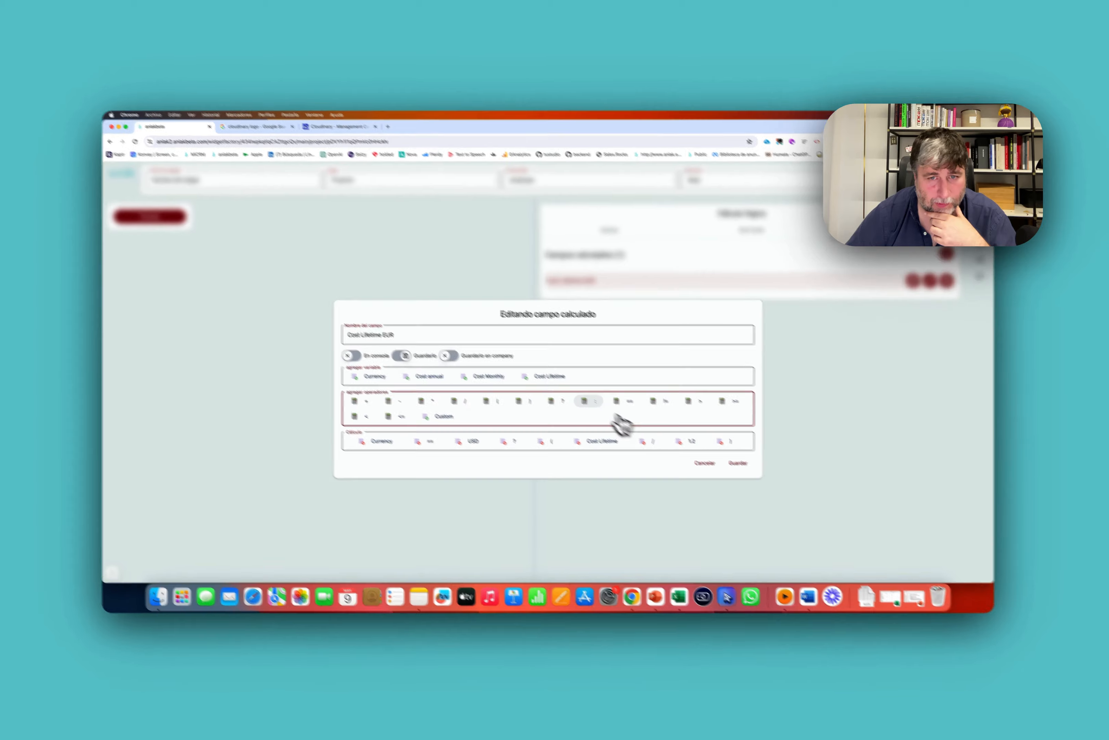
left_click(590, 401)
left_click(549, 376)
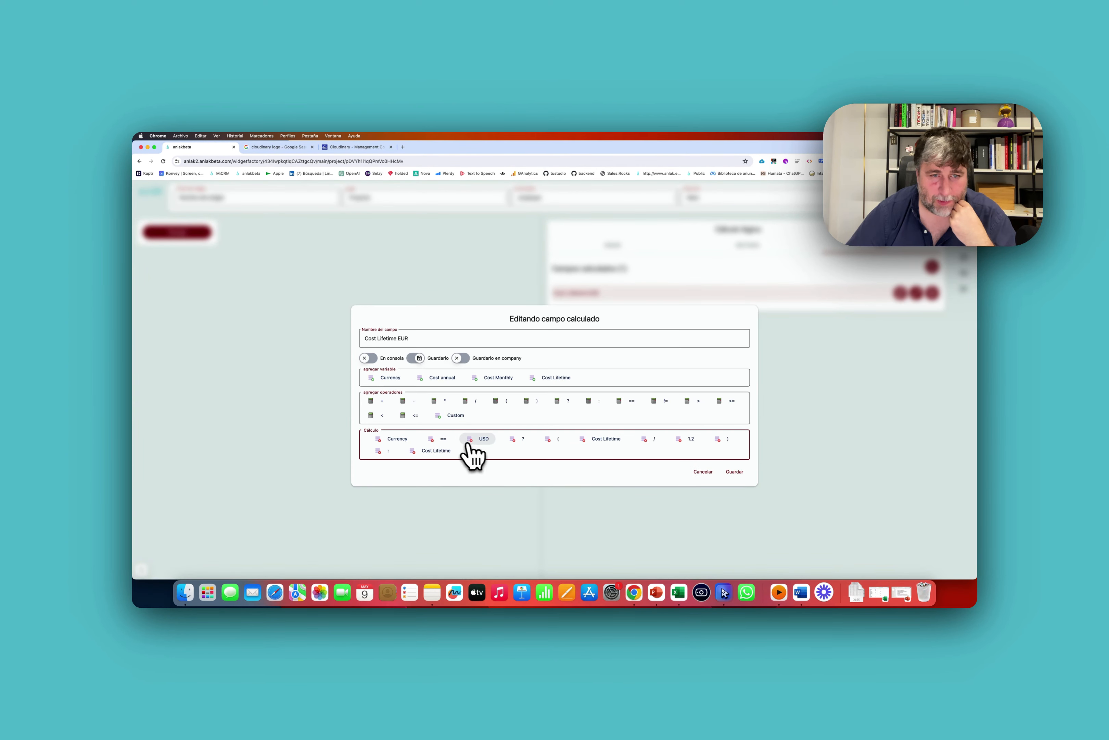
left_click(697, 473)
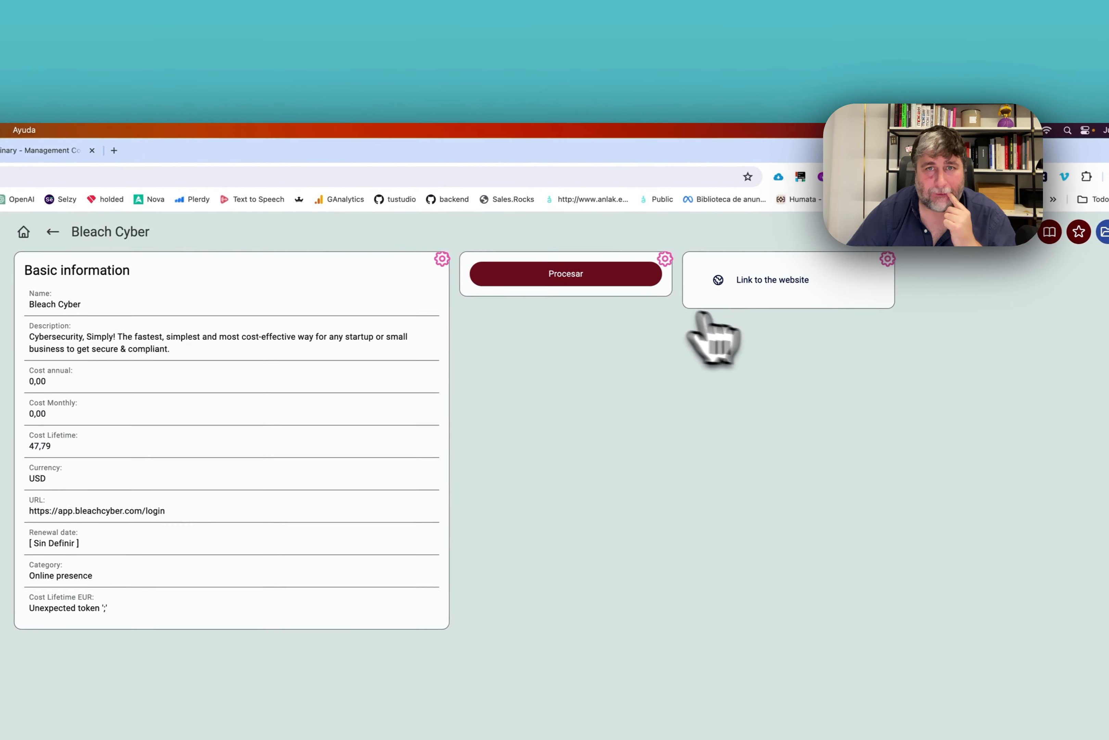
left_click(559, 275)
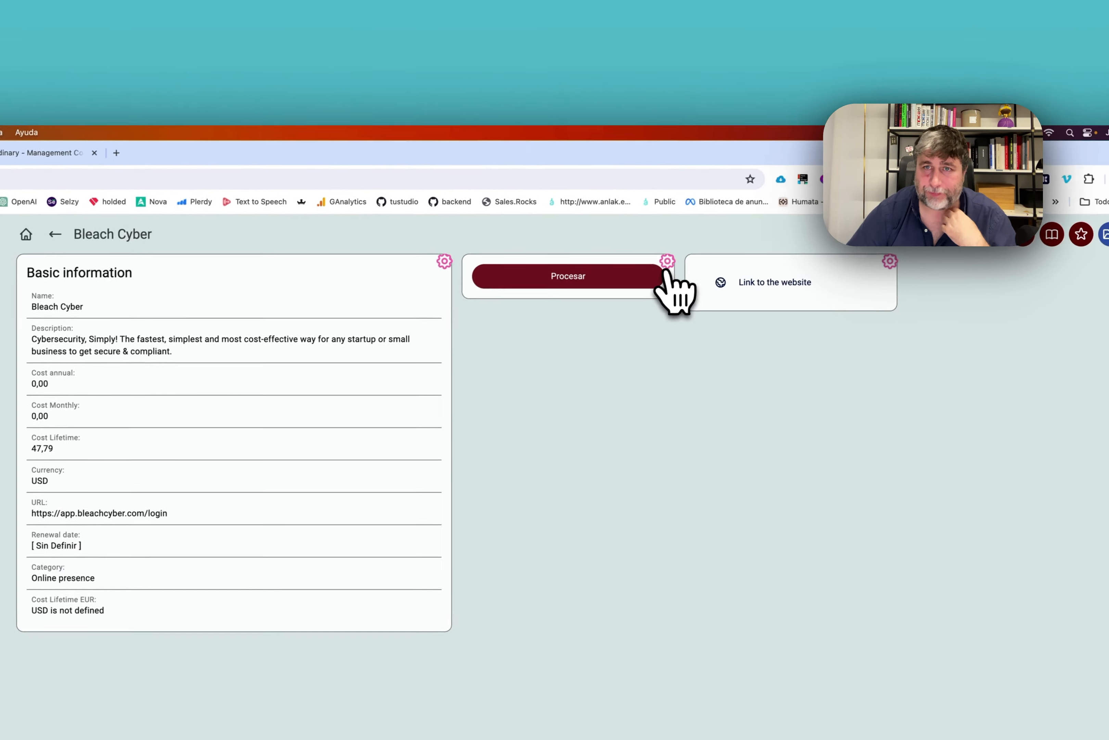
left_click(966, 126)
Open the Cost Lifetime EUR calculated field in the widget's calculation step.
left_click(64, 309)
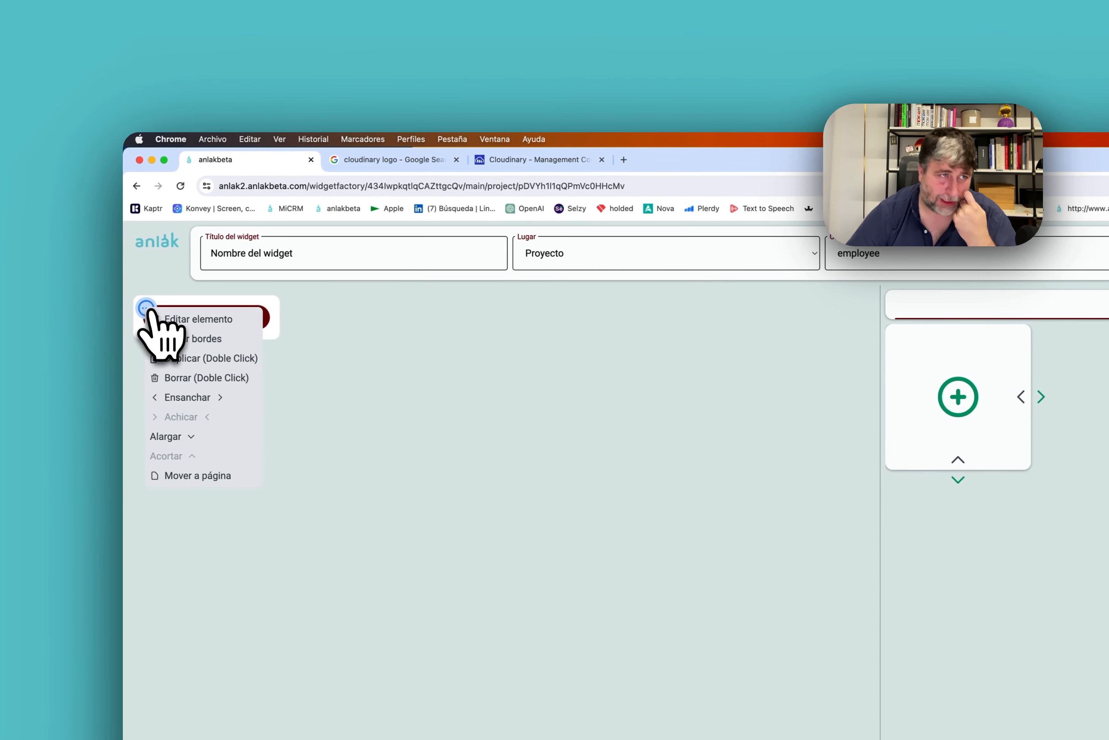
left_click(106, 362)
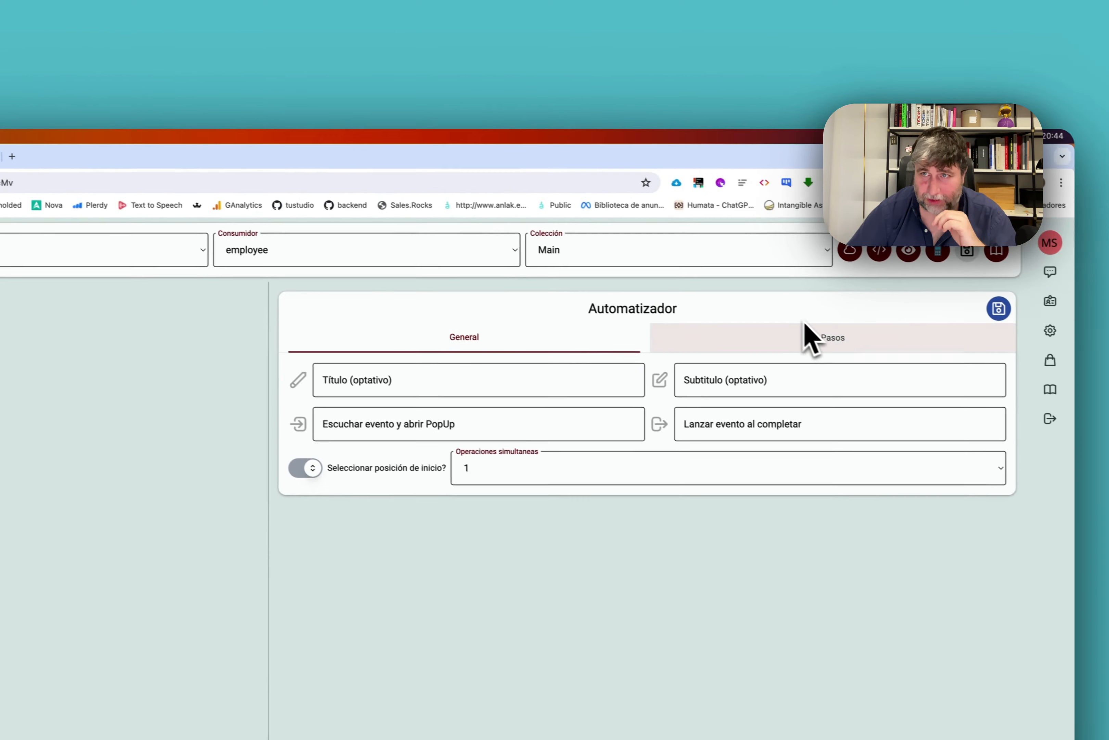
left_click(812, 336)
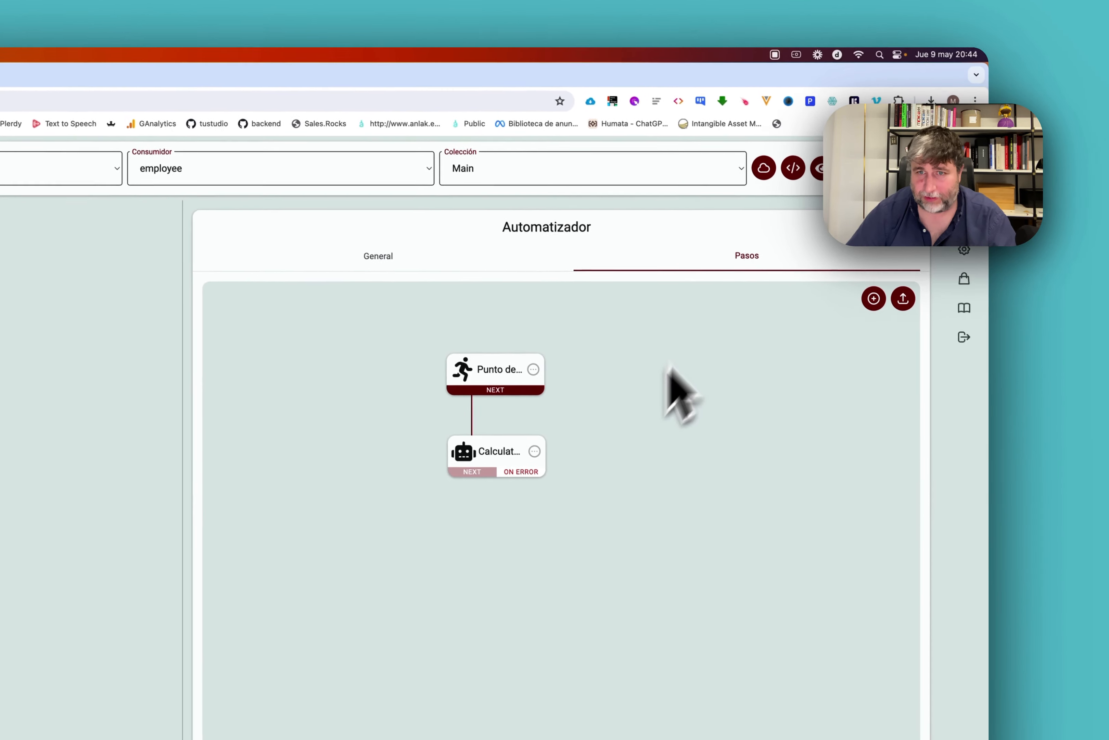
left_click(524, 439)
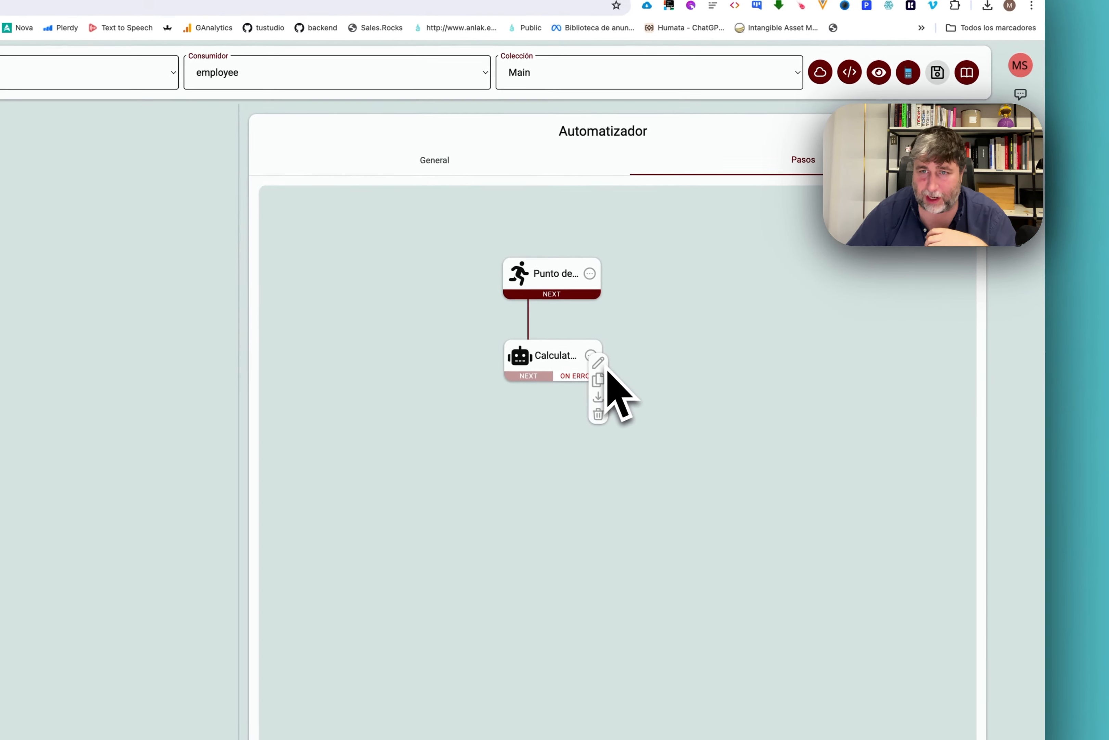
left_click(599, 363)
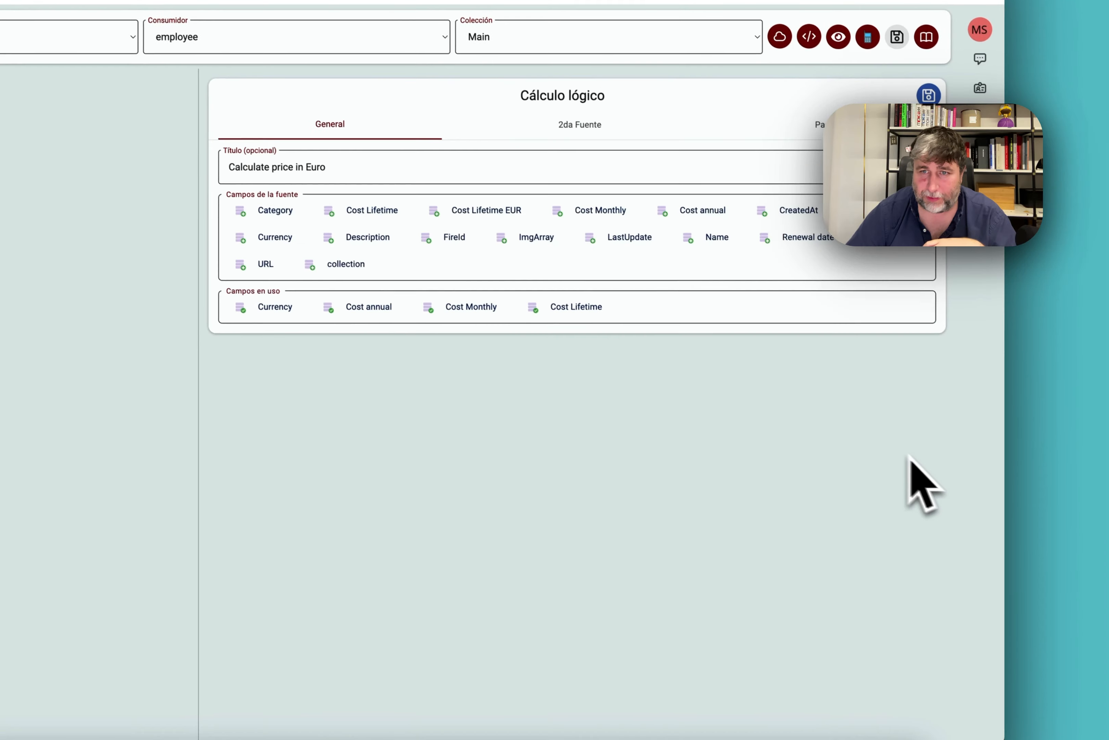
left_click(773, 263)
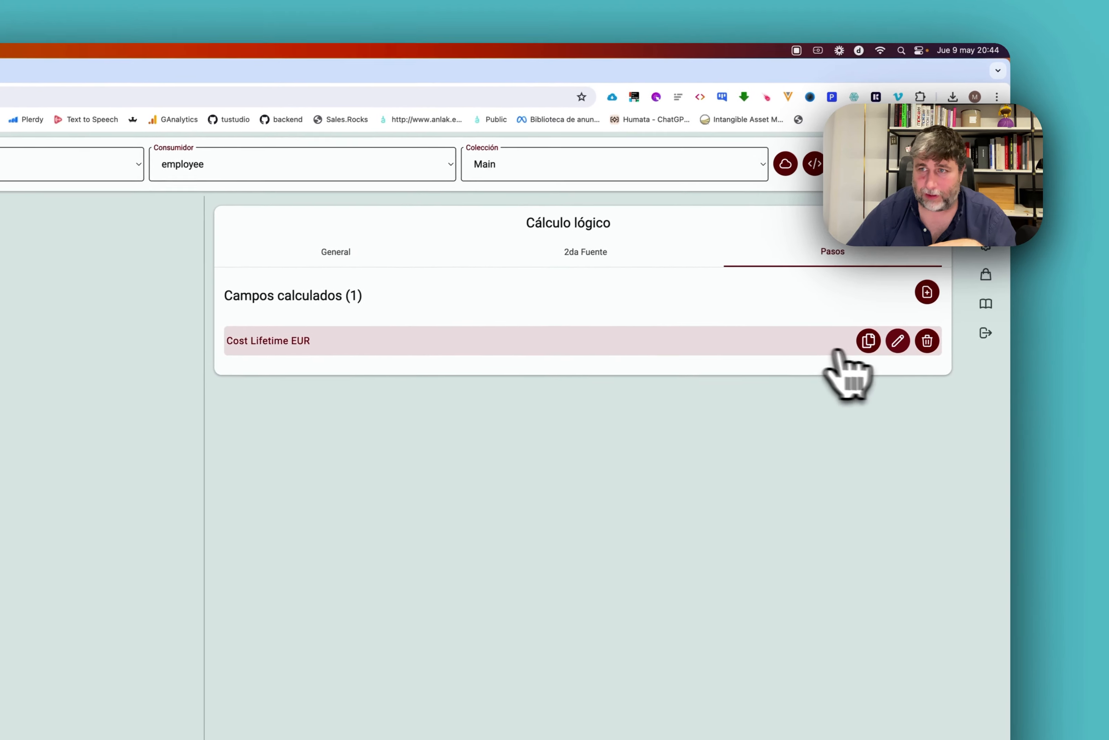
left_click(898, 347)
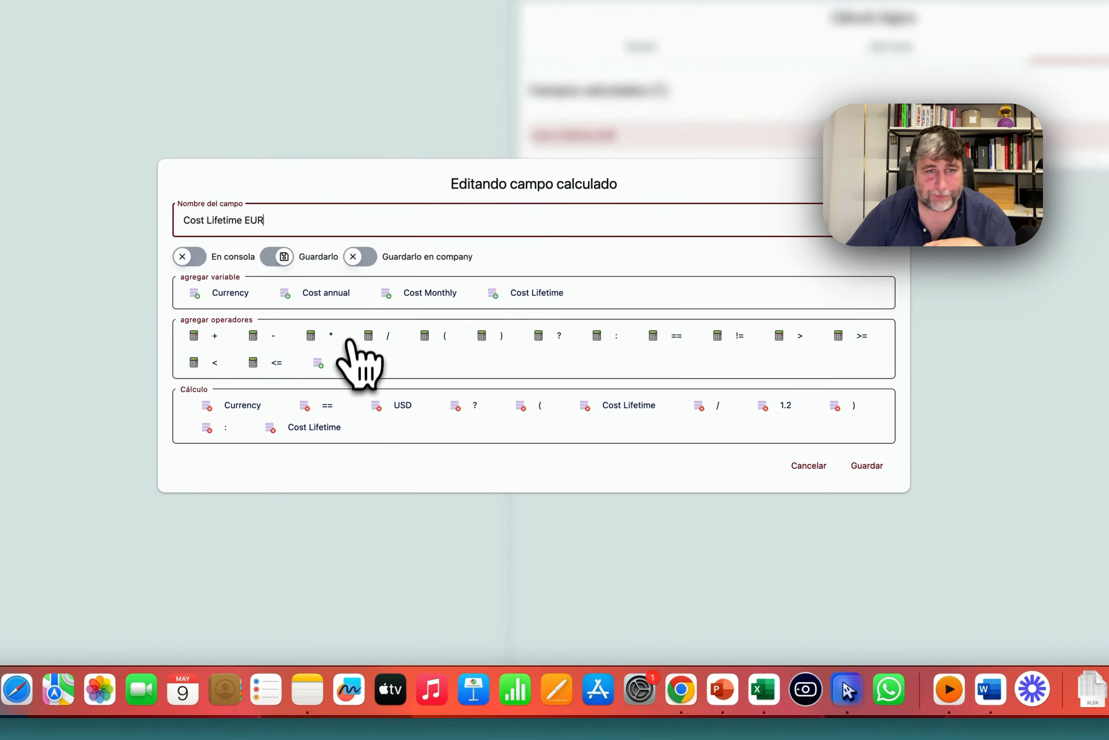
Compare Currency against the text "USD", save, and rerun so Bleach Cyber shows 39,82.
left_click(344, 362)
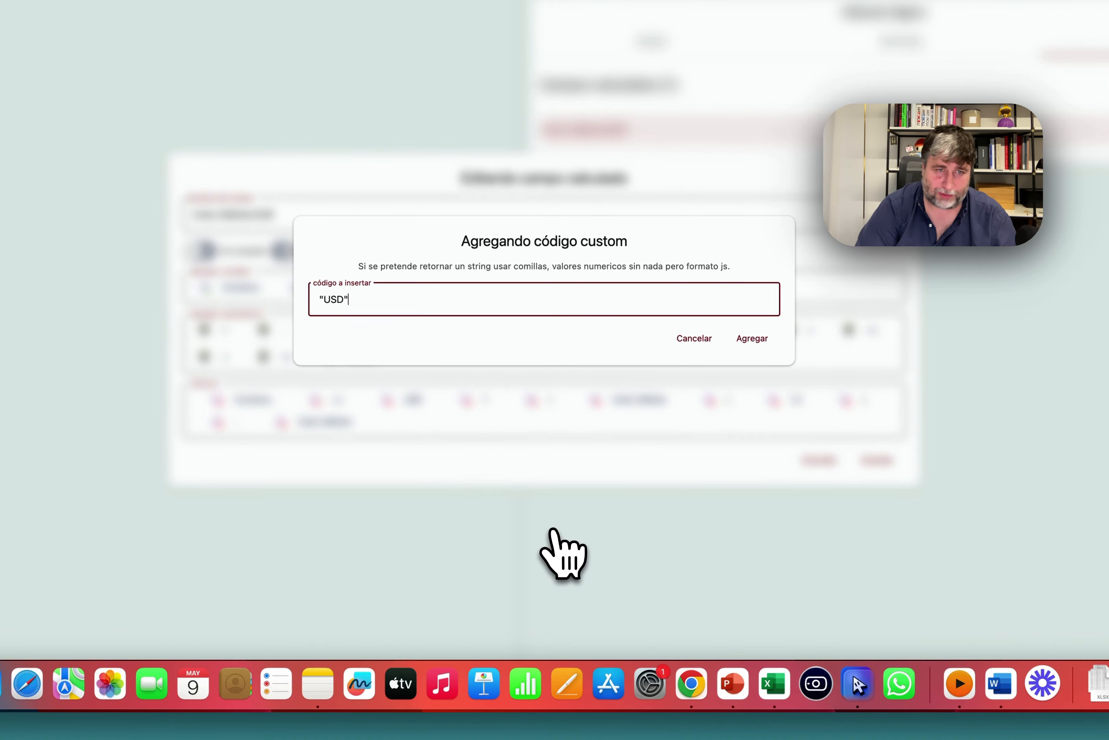
type("\"USD\"")
left_click(752, 338)
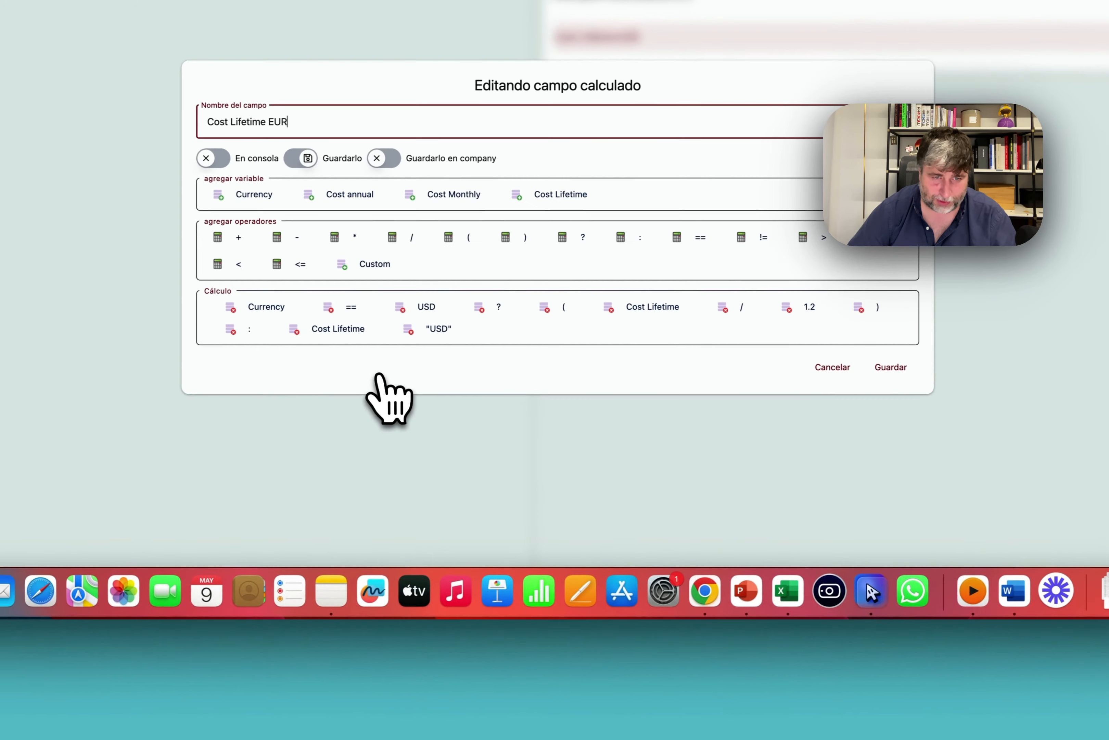
left_click_drag(428, 329, 508, 307)
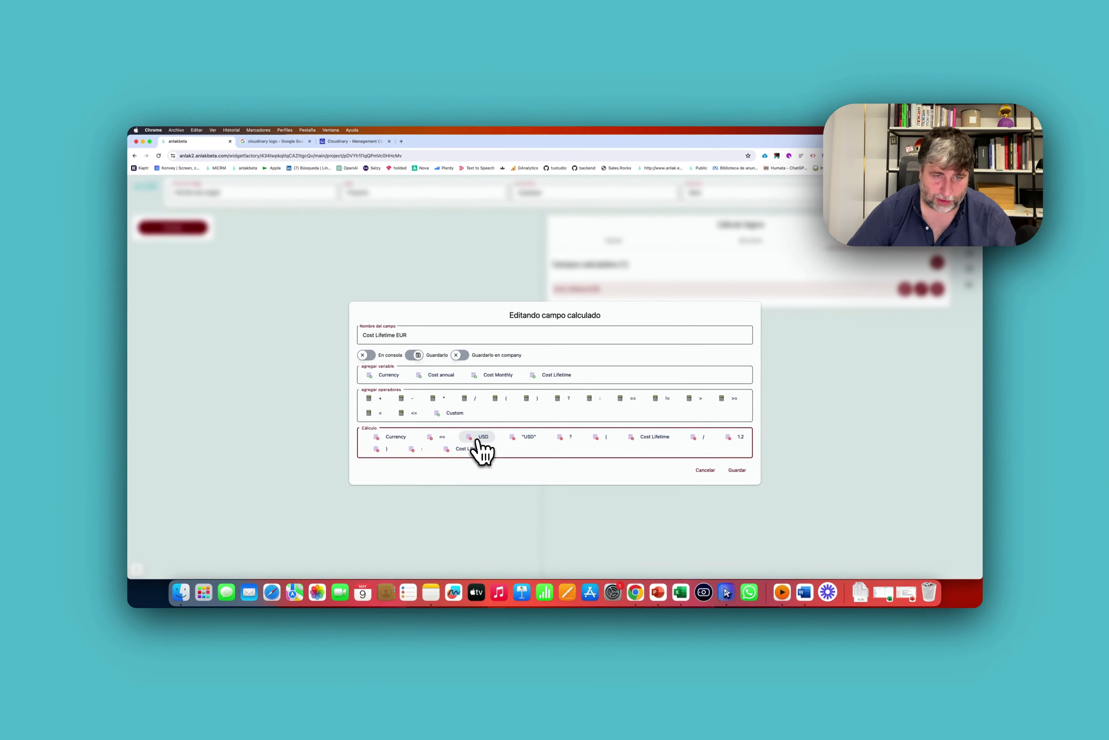
left_click(737, 470)
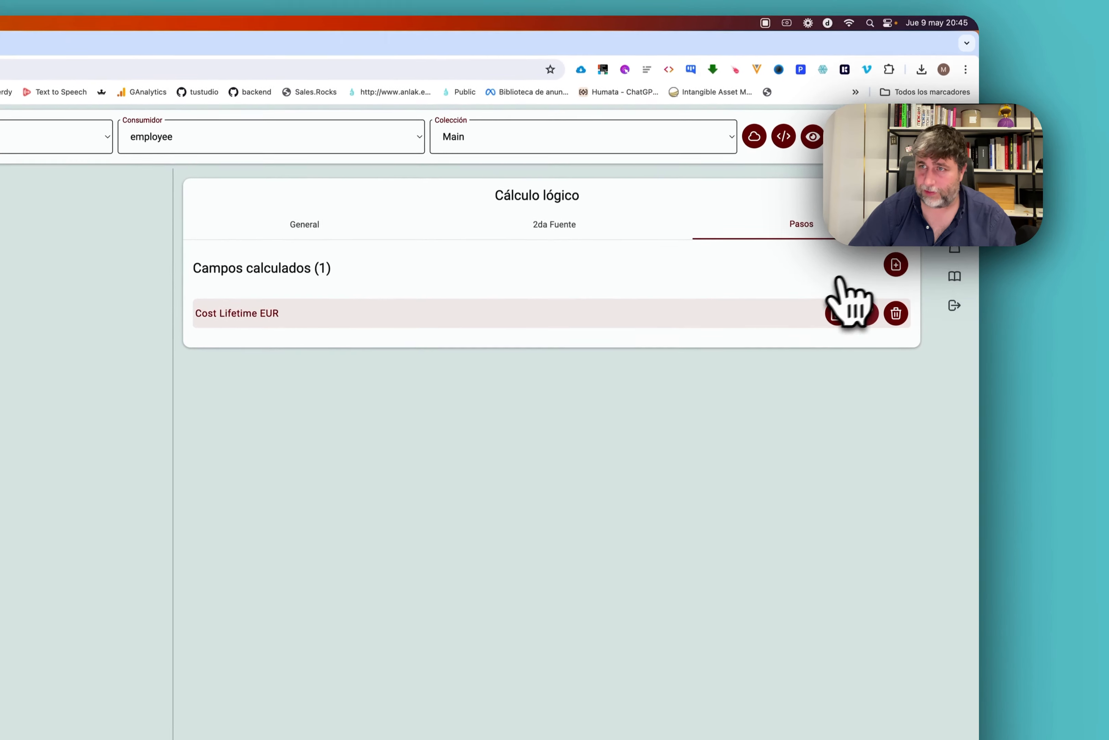
left_click(902, 253)
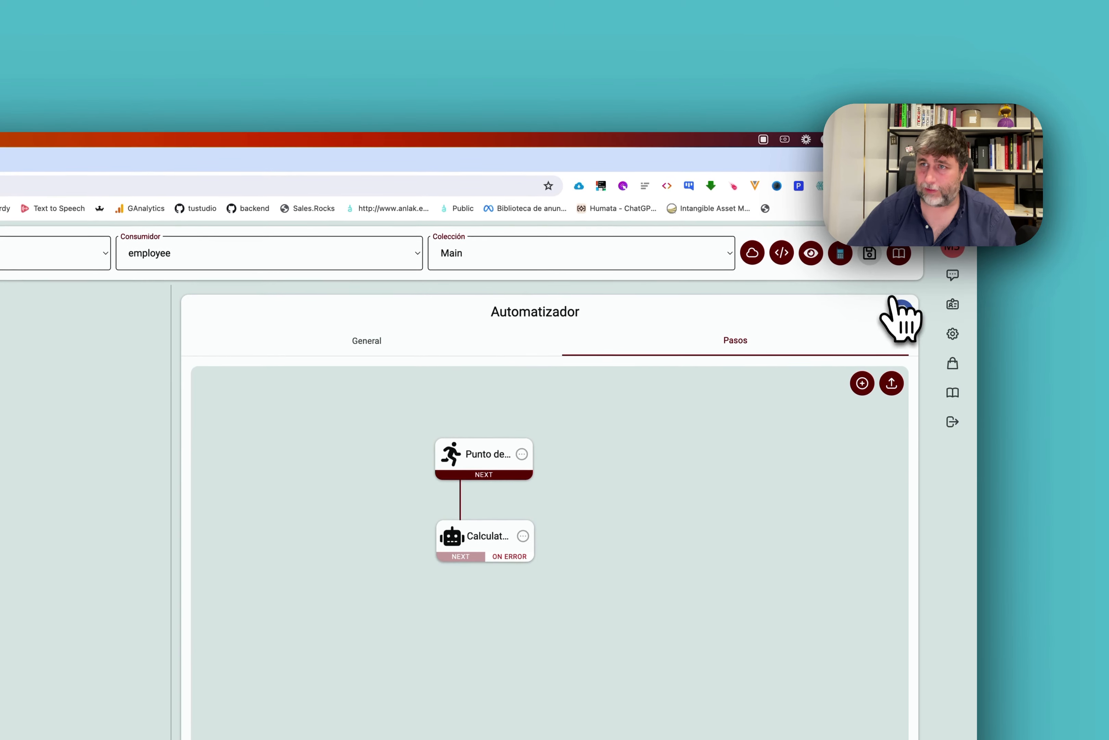
left_click(898, 306)
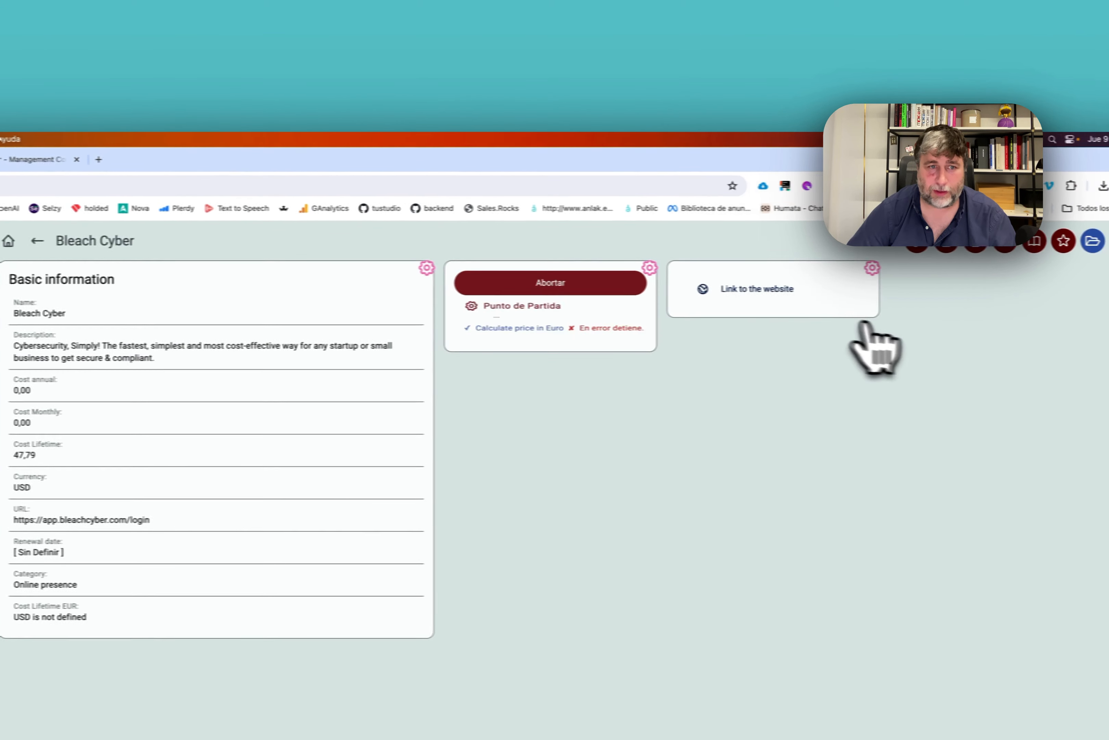
left_click(576, 285)
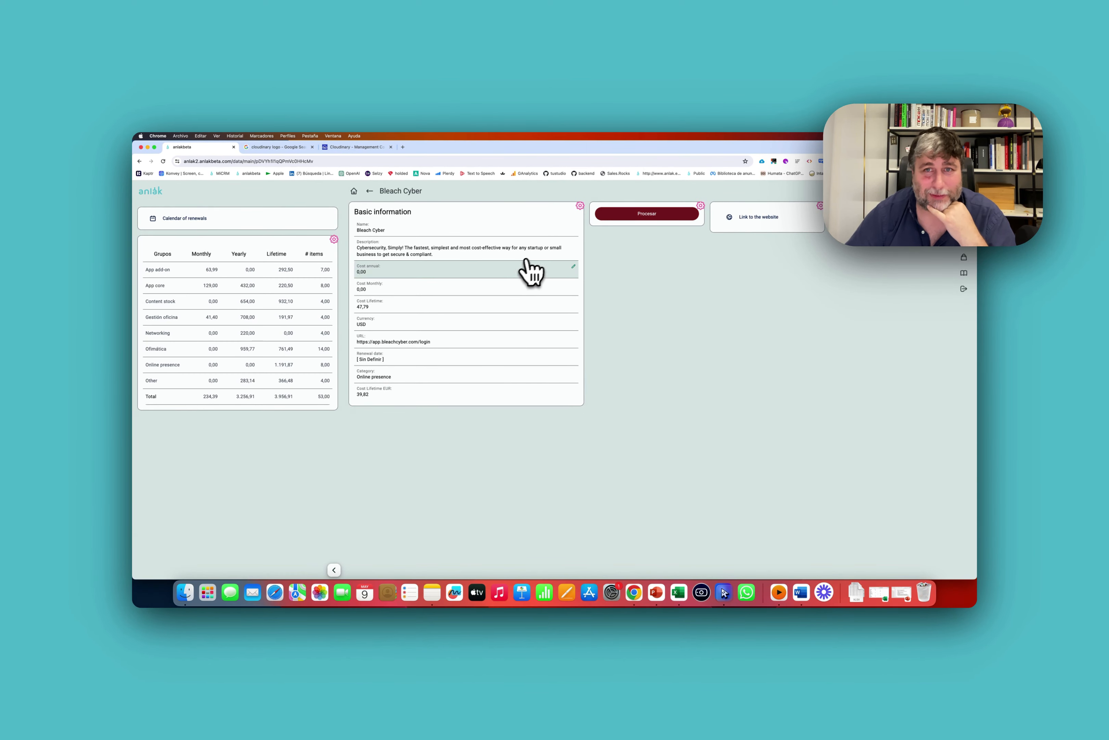
left_click(700, 206)
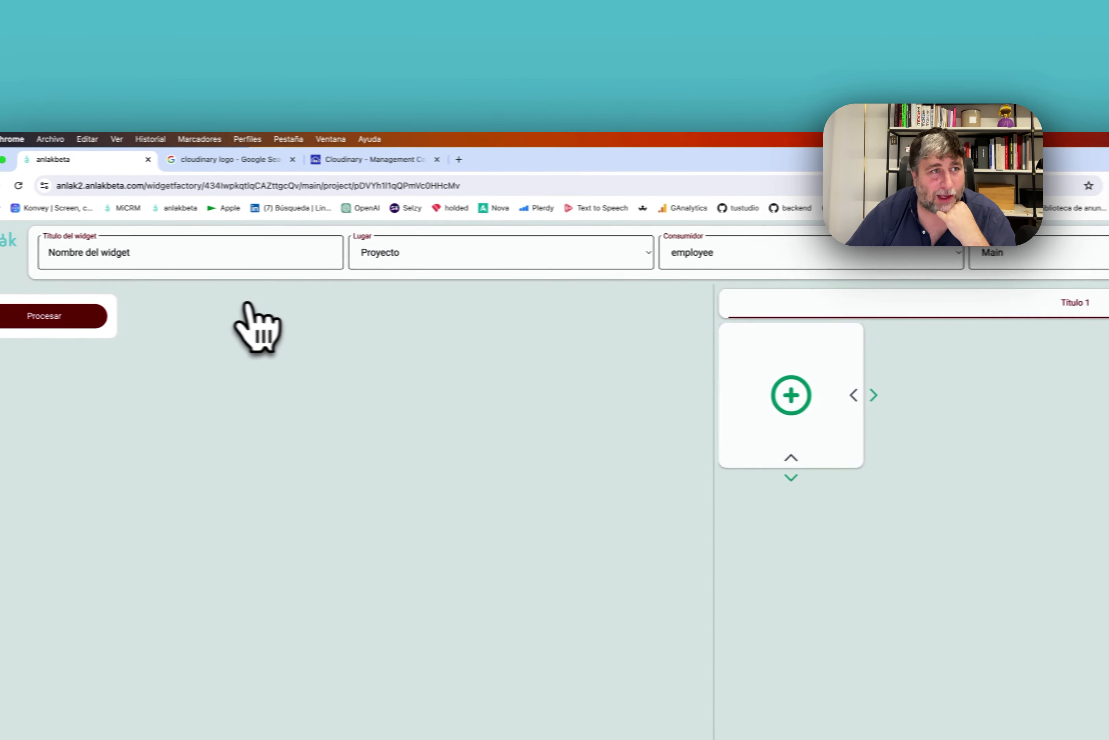
Leave the widget editor for the home grid and run Procesar from 1 - Adobe Cloud over all 54 records.
left_click(538, 262)
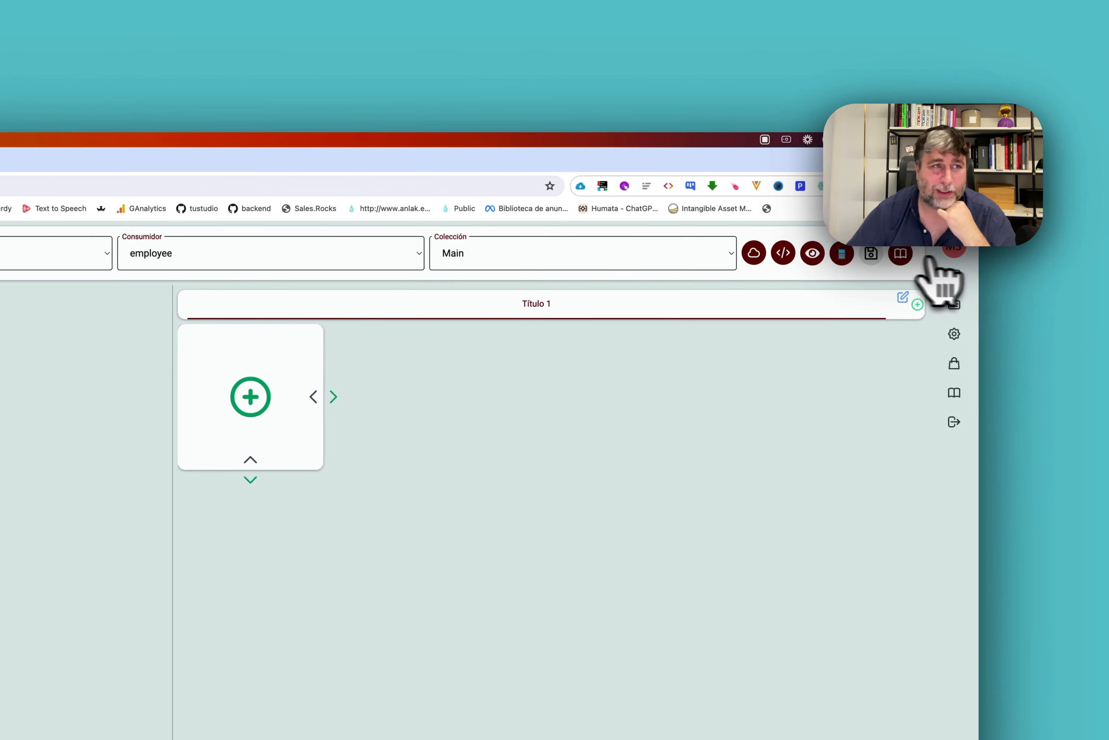
left_click(913, 255)
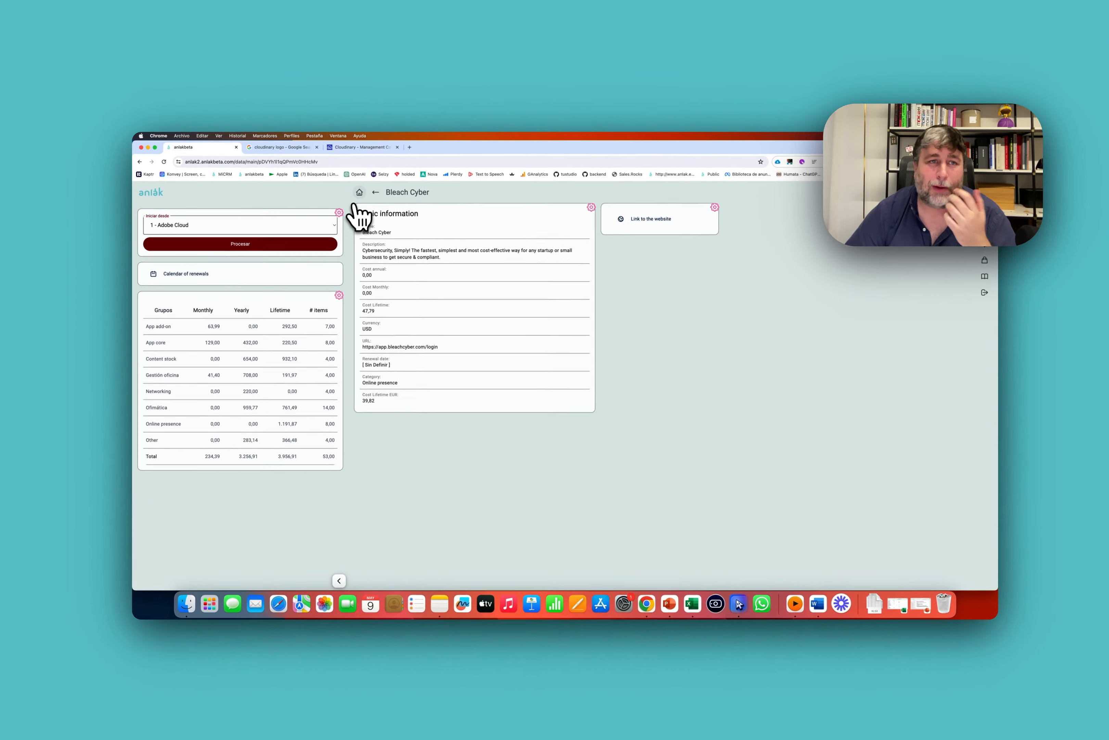
left_click(542, 234)
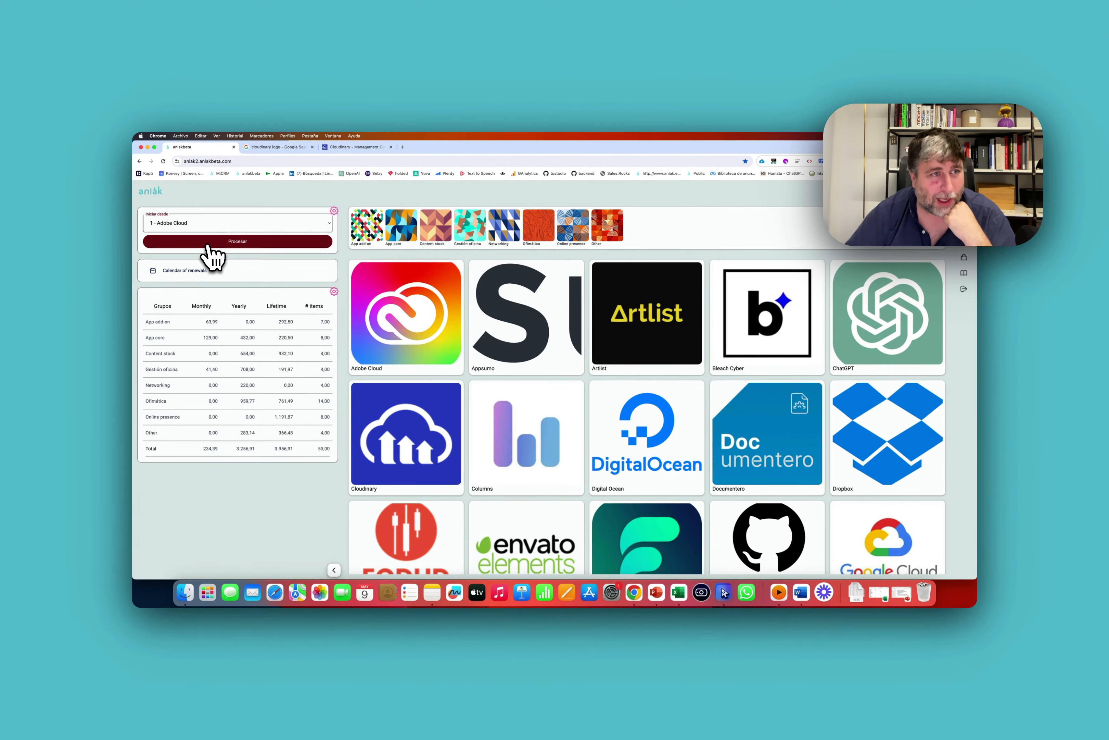
left_click(208, 244)
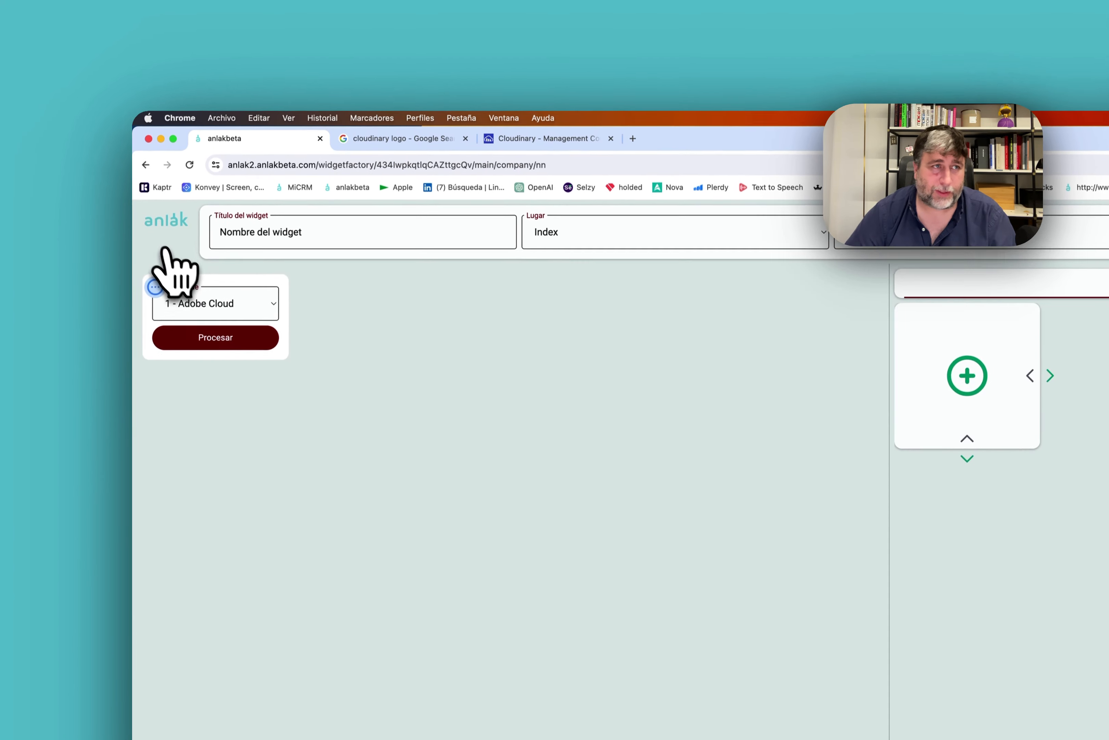
Discard the widget edit and open Artlist from the Content stock apps.
left_click(168, 184)
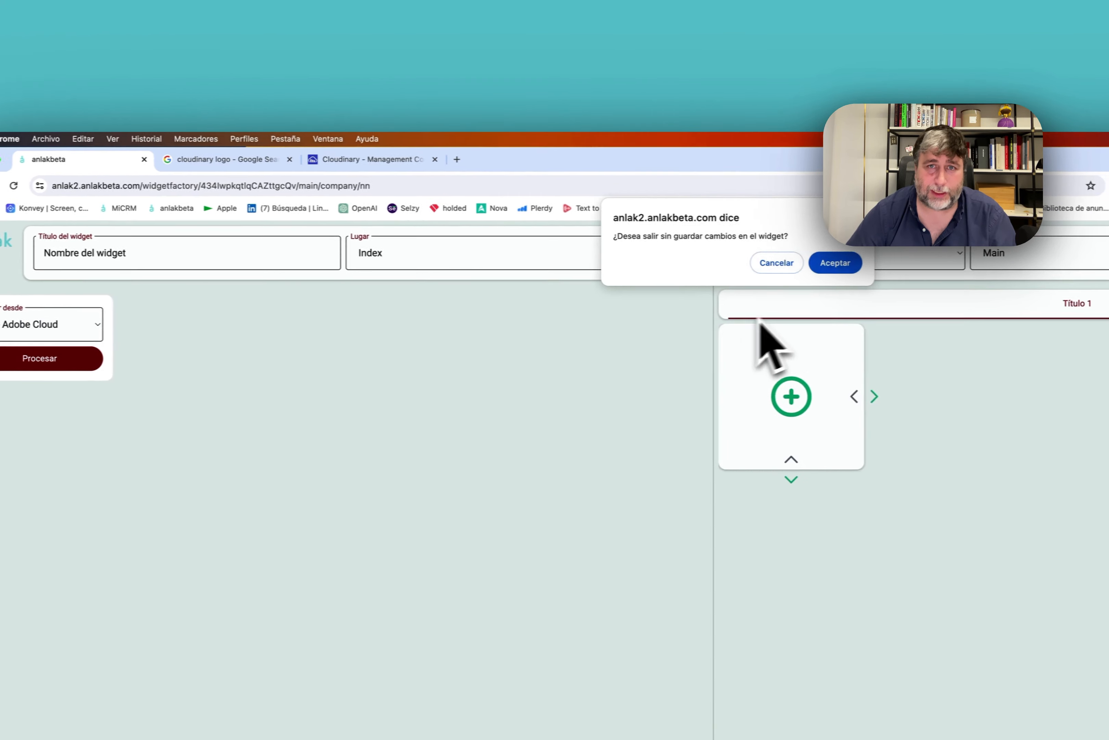
left_click(841, 263)
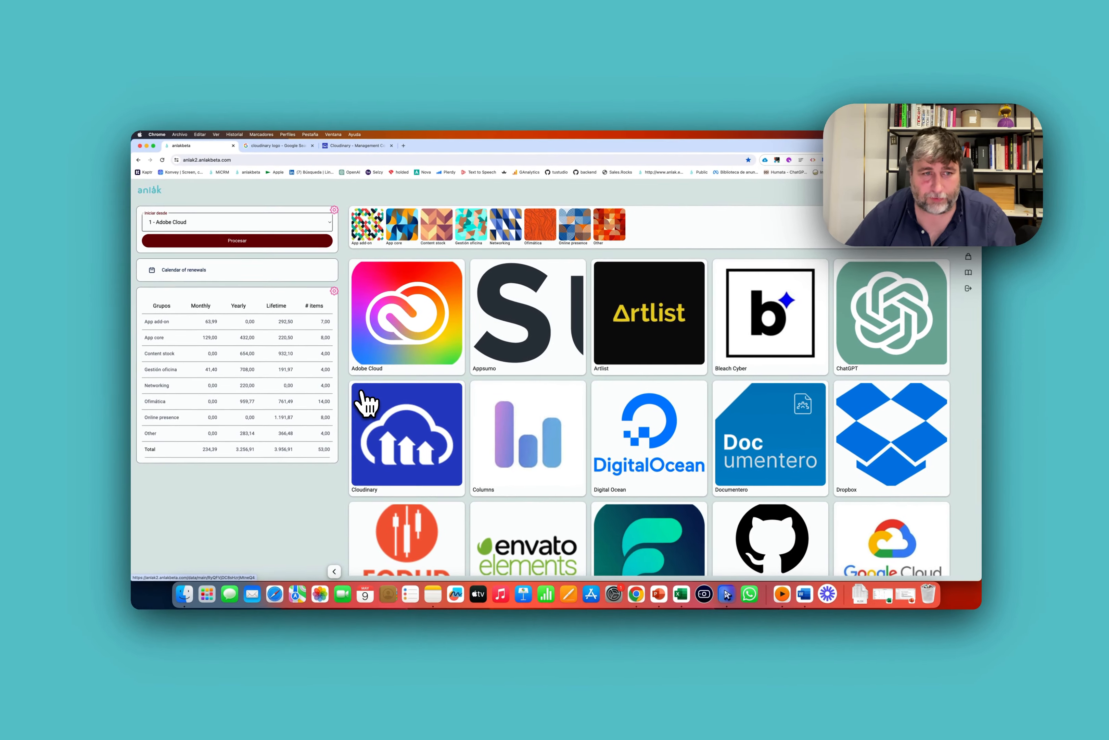
left_click(435, 236)
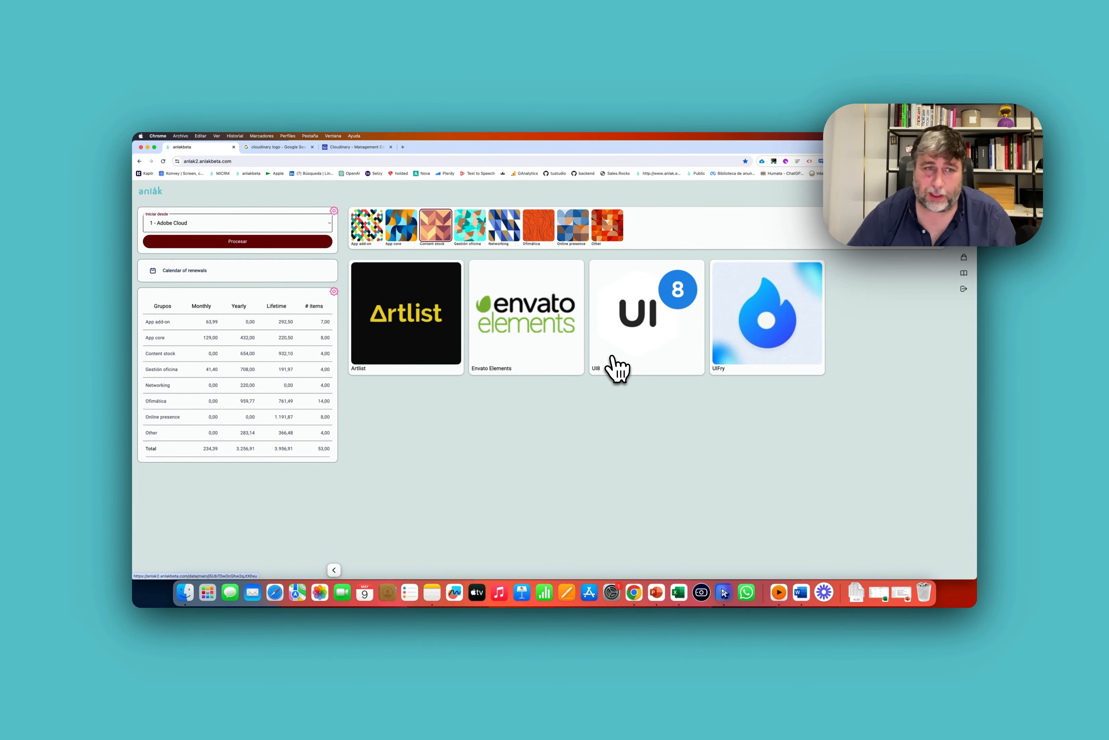
left_click(459, 320)
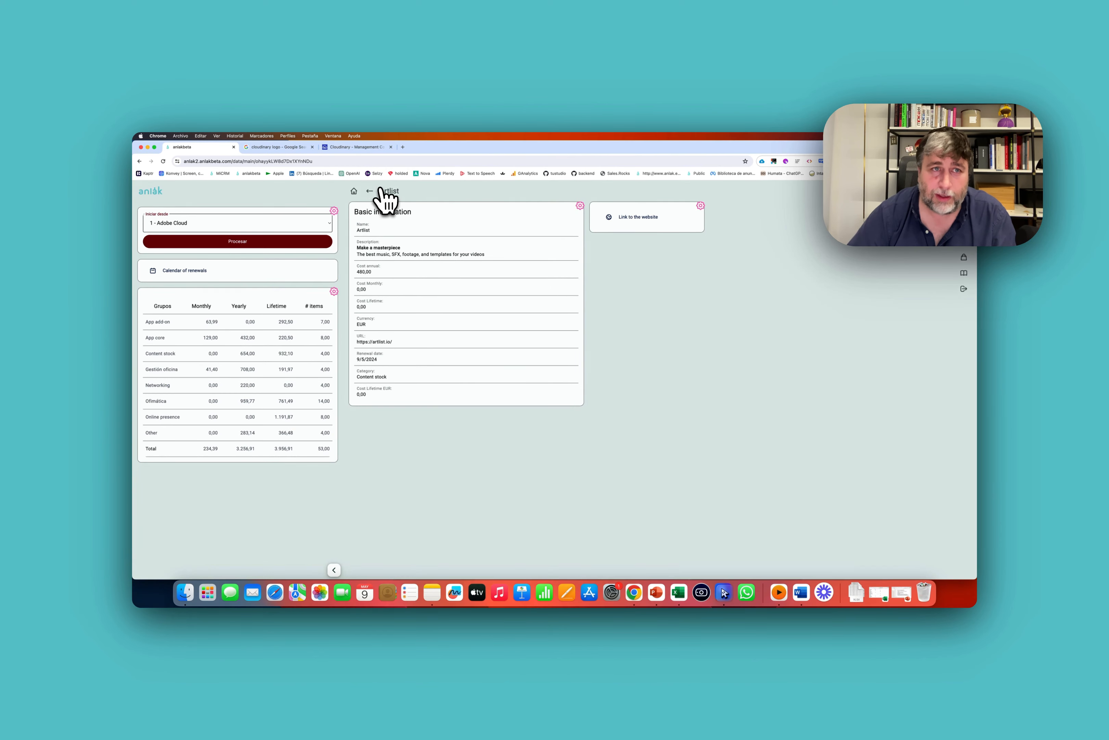
Open Adobe Cloud, then the renewal calendar showing Artlist renewing on 9 May 2024.
left_click(370, 191)
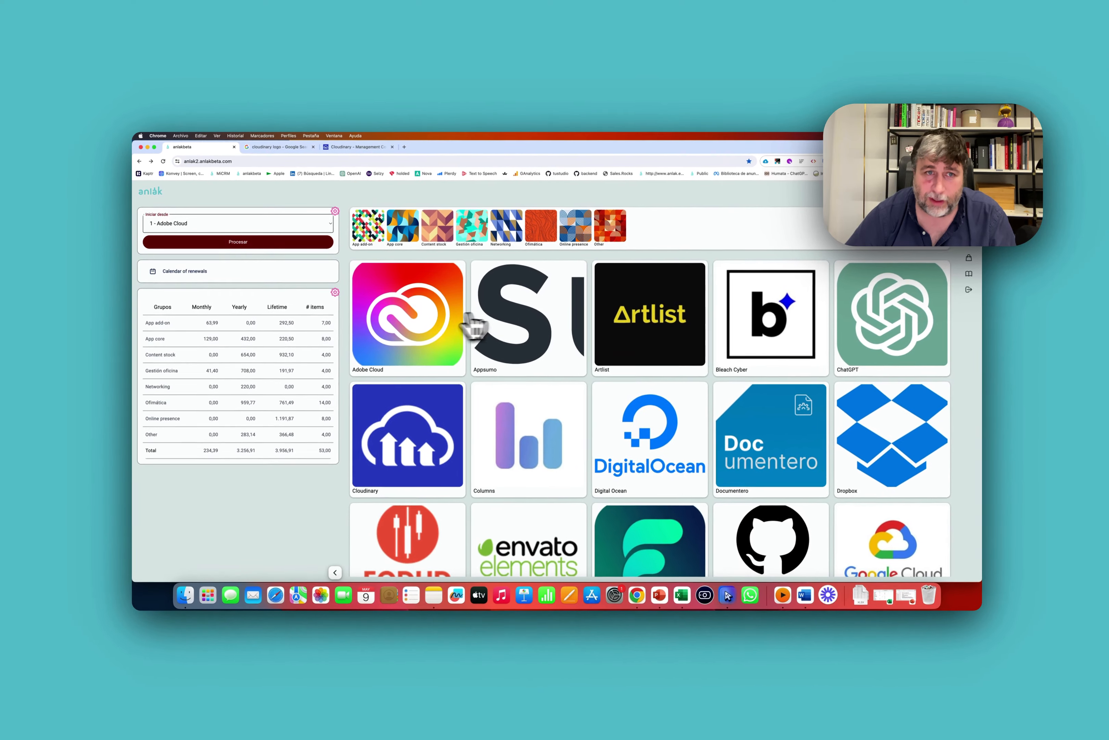
left_click(467, 319)
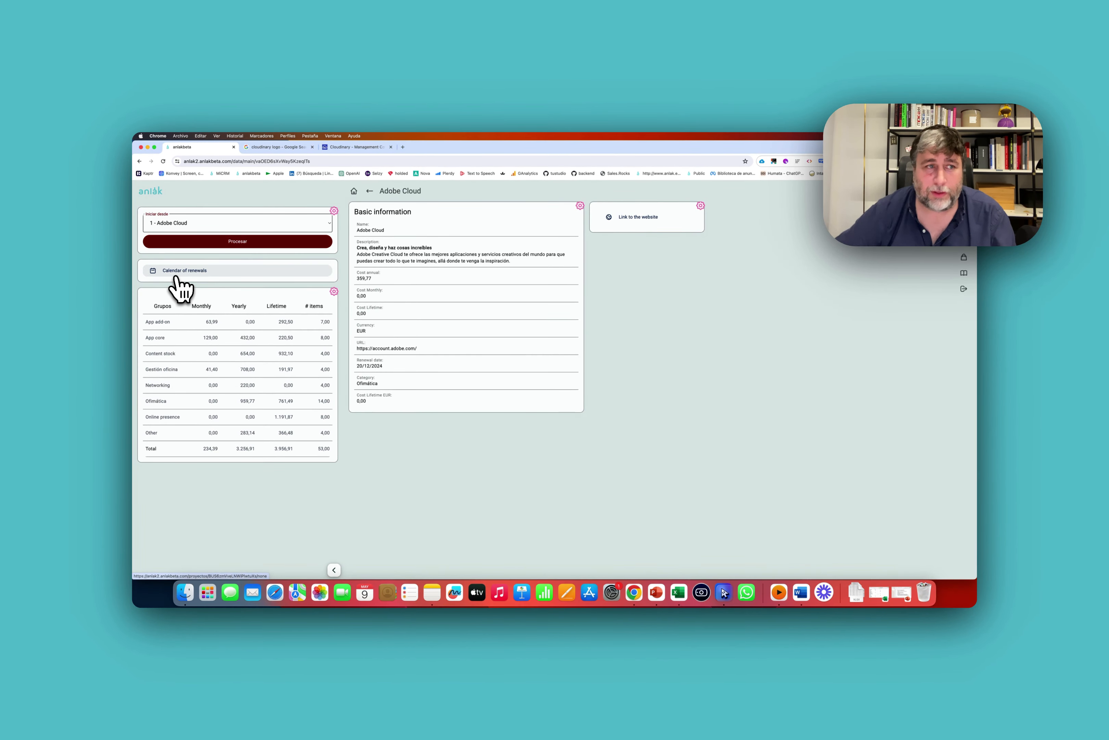
left_click(177, 277)
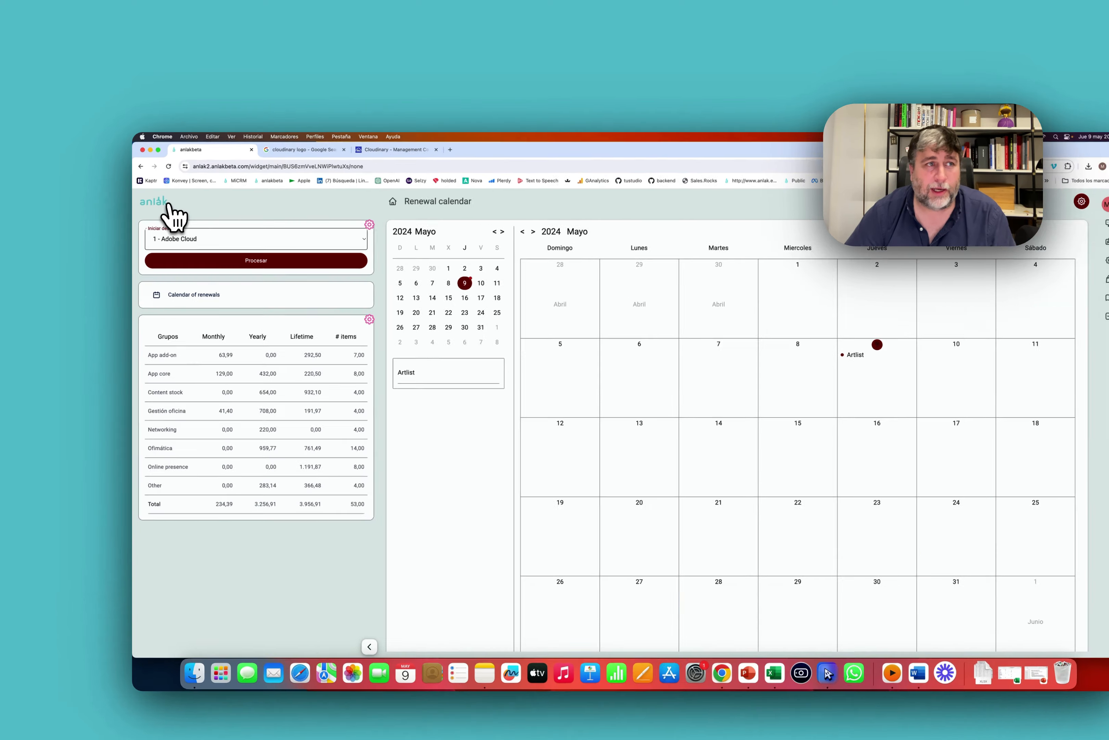
Go back from the renewal calendar to the home grid of apps.
left_click(158, 193)
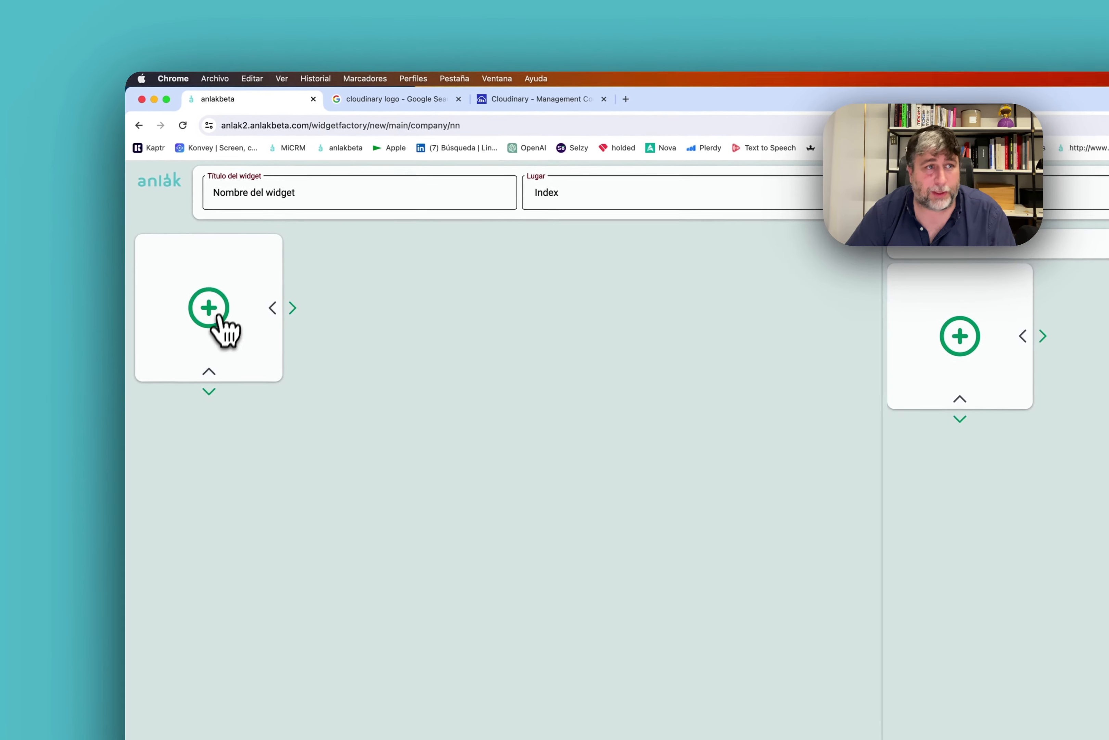
Browse the Automate, Display, DataViz and Core element catalogues, then cancel without adding anything.
left_click(212, 312)
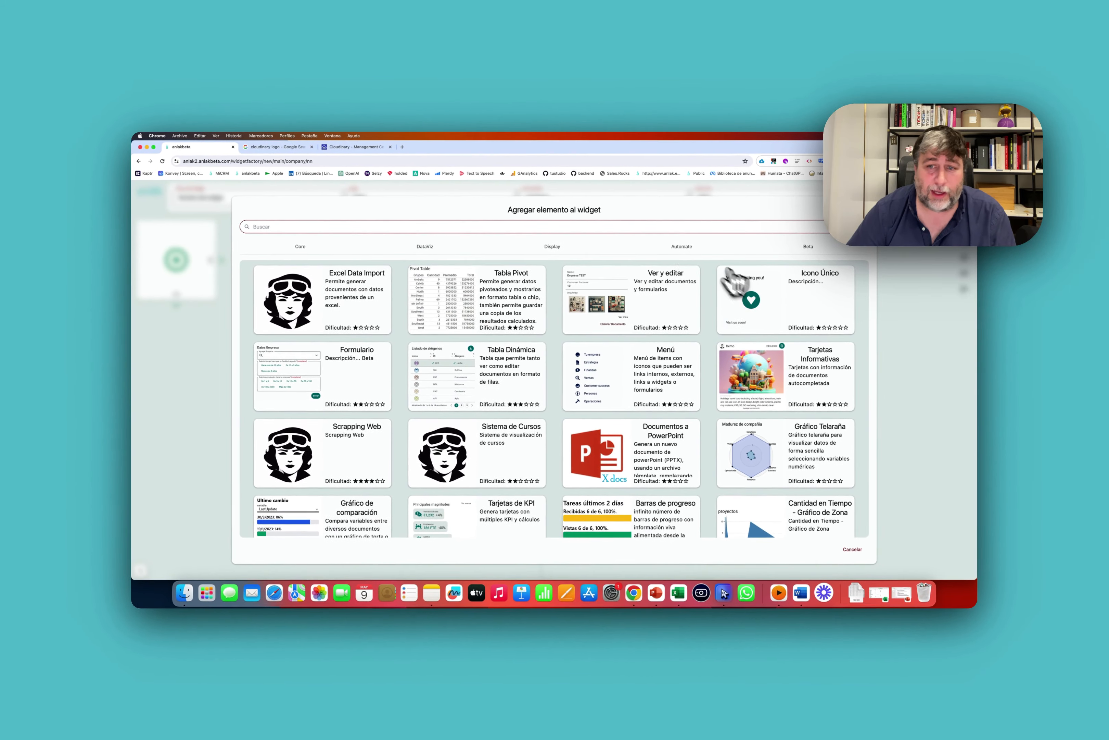
left_click(661, 247)
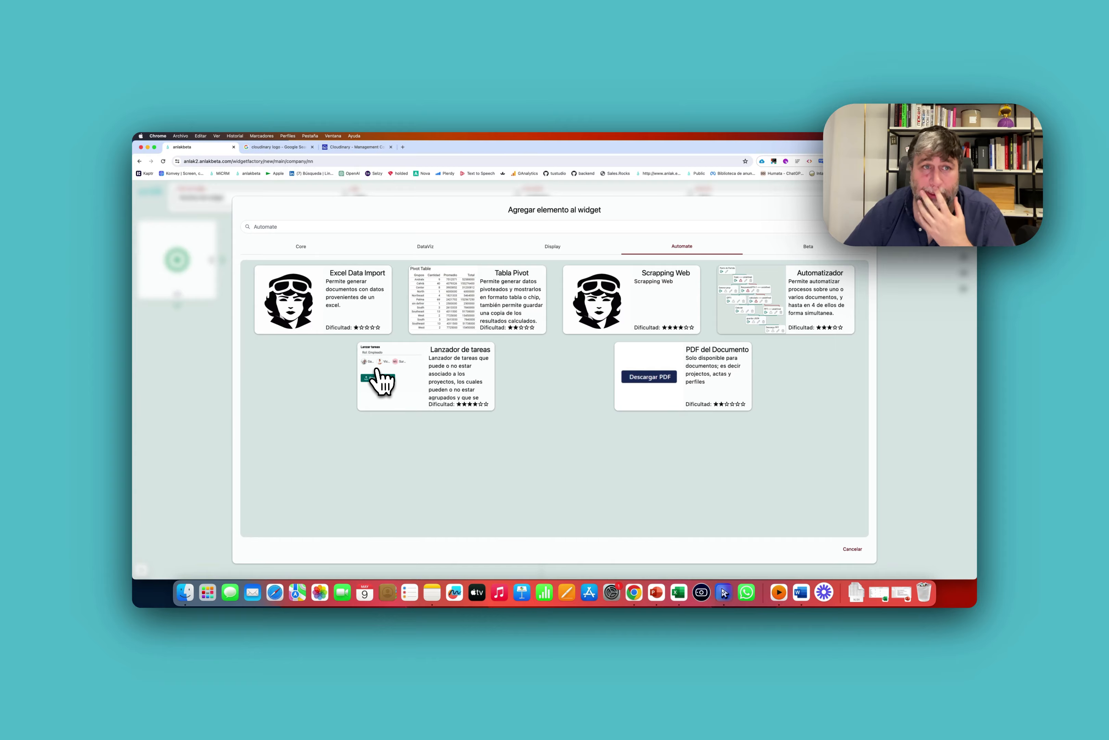
left_click(554, 248)
left_click(425, 246)
left_click(301, 246)
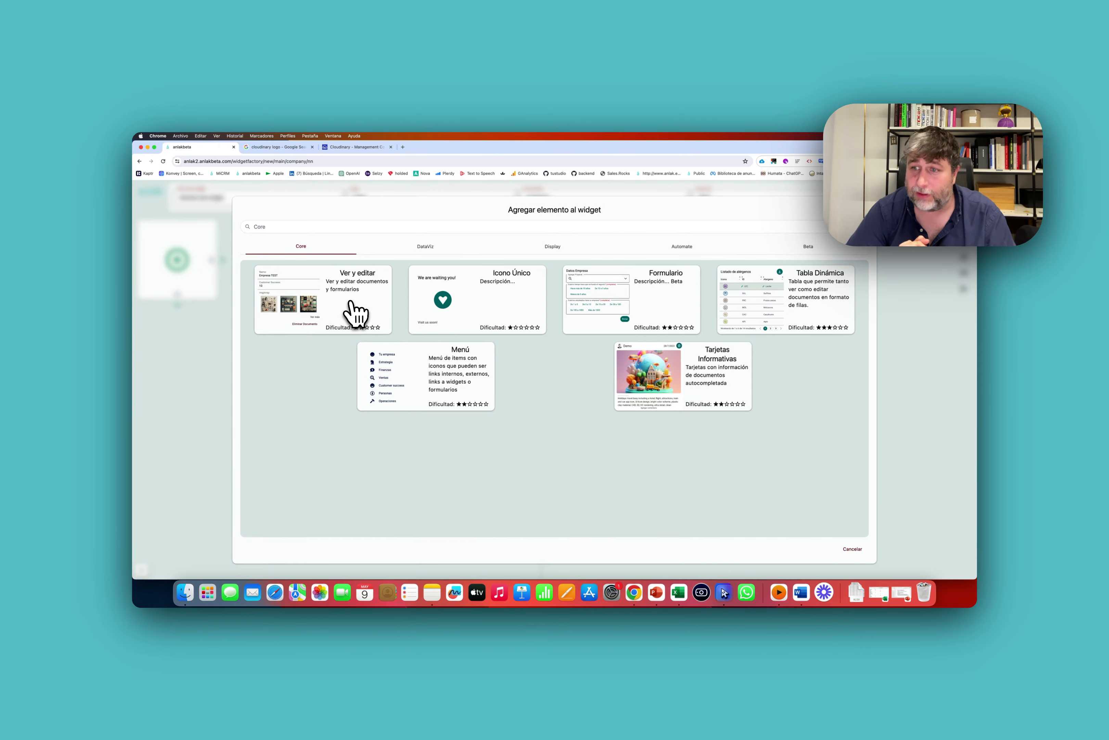
left_click(152, 222)
Leave the widget editor without saving and filter the home grid to App core apps.
left_click(147, 194)
left_click(809, 266)
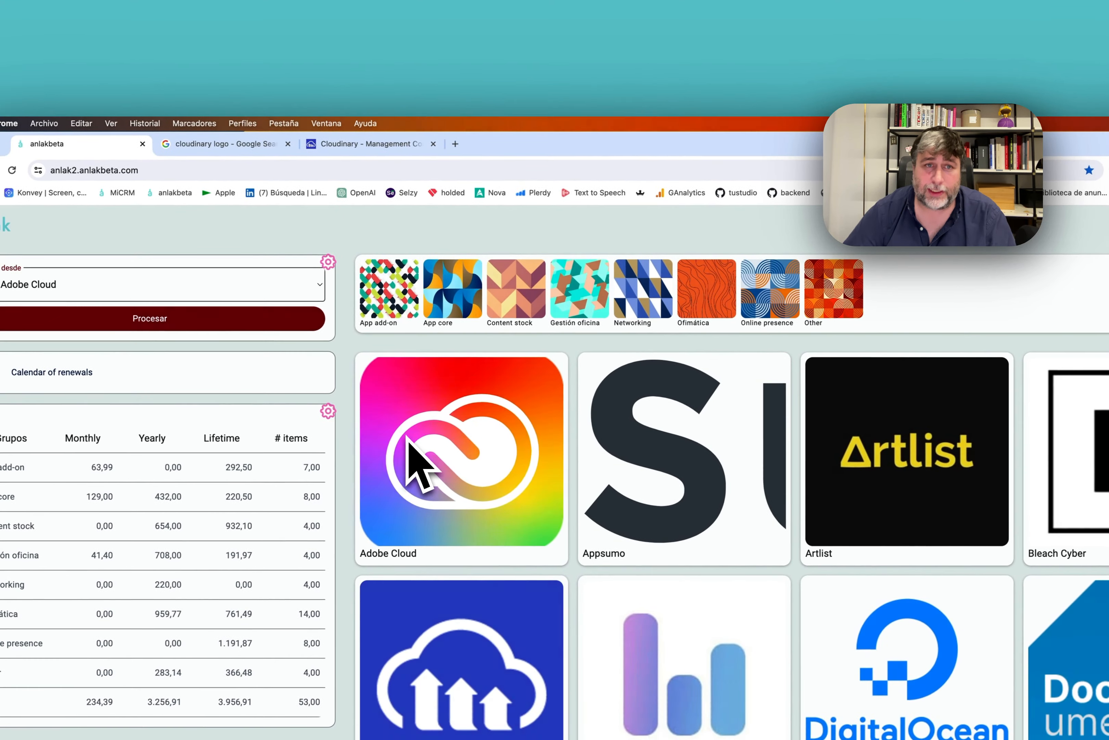
left_click(465, 300)
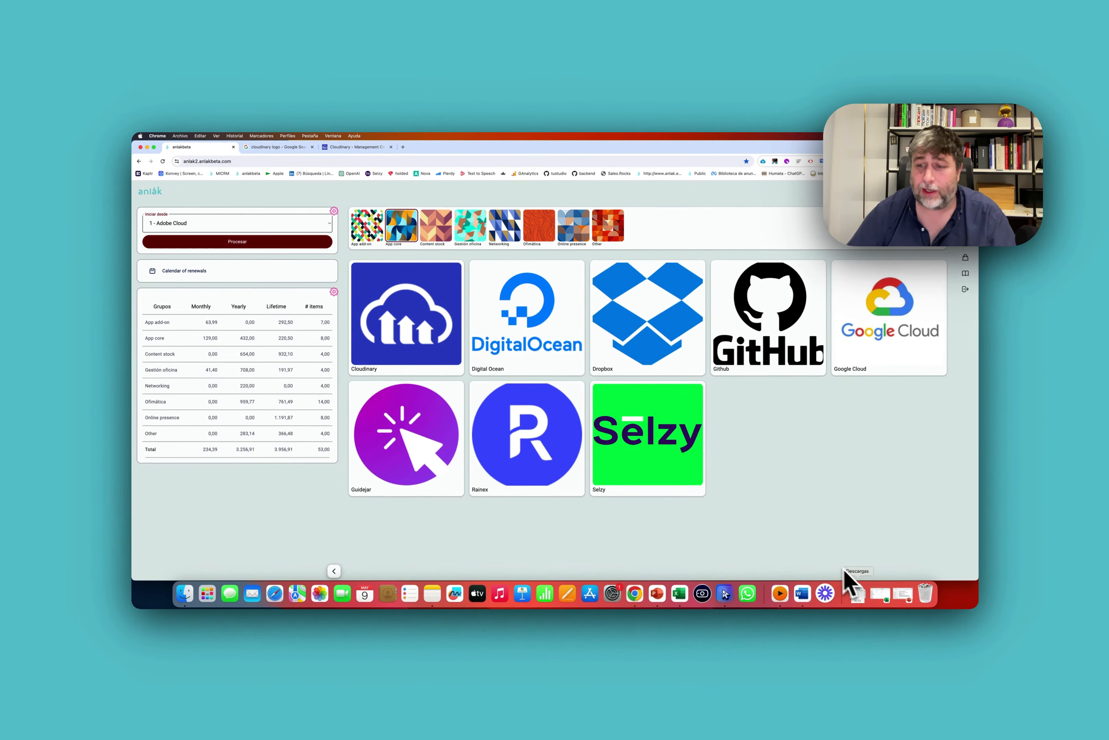
Bring back the app.xlsx workbook and check the extent of the A1:D57 cost table.
left_click(882, 594)
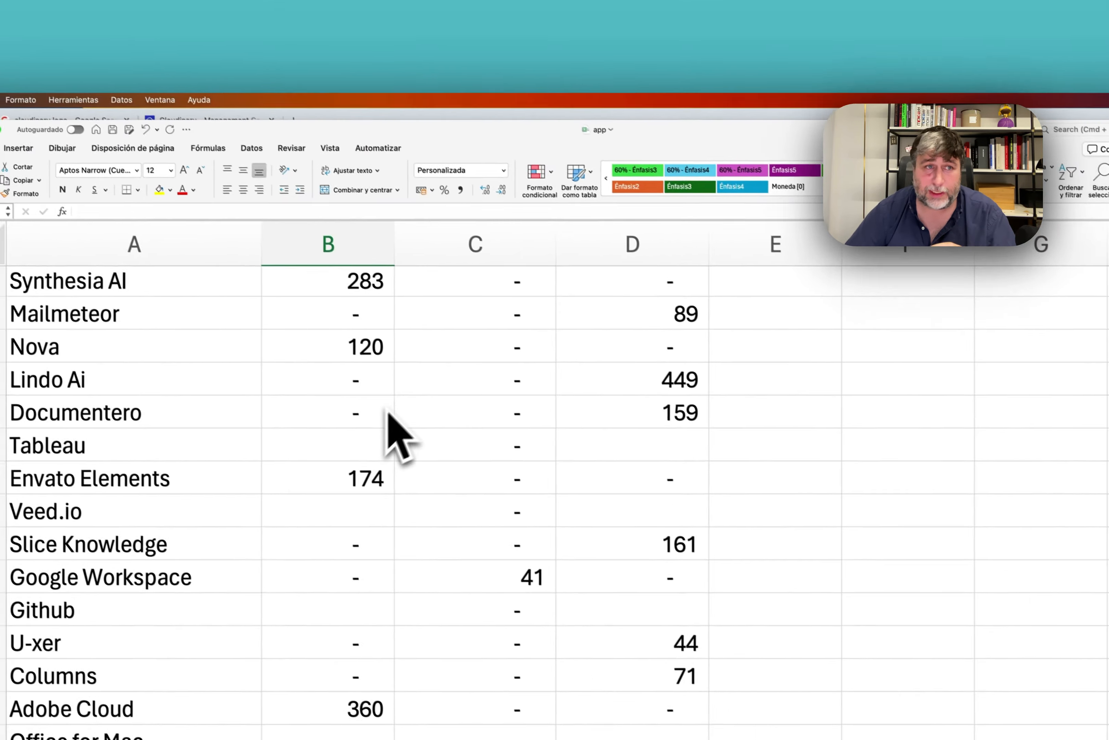
scroll(389, 409, "up", 10)
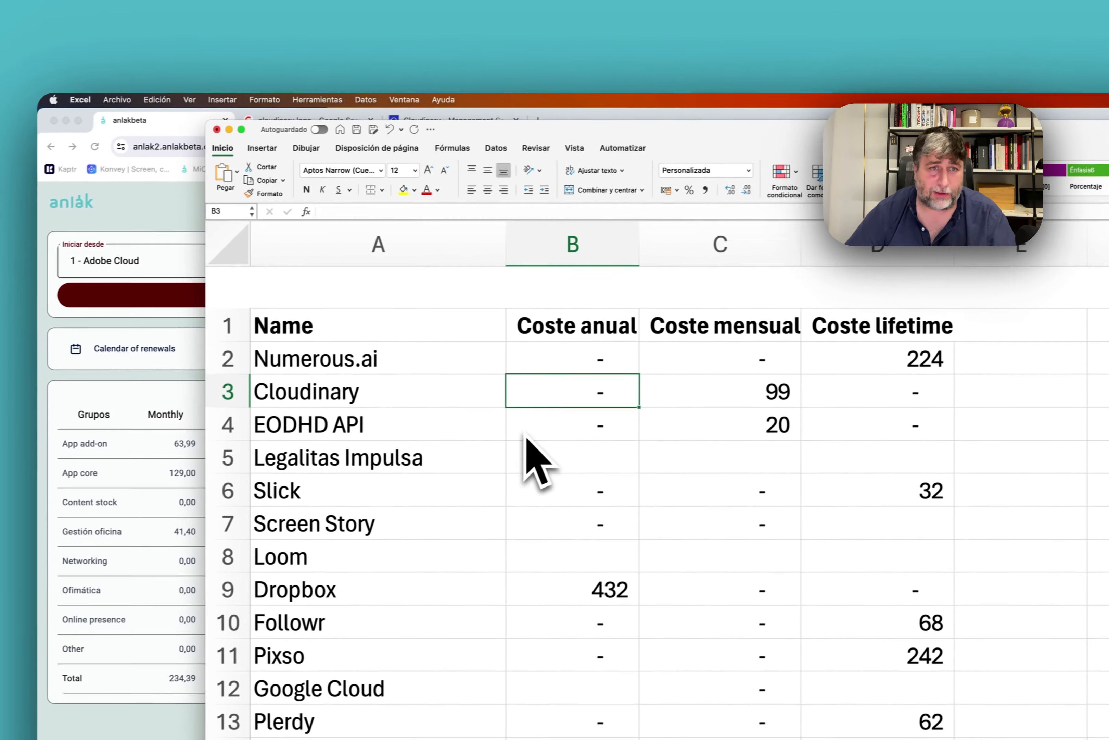
left_click(448, 288)
key("super+shift+Right")
key("super+shift+Down")
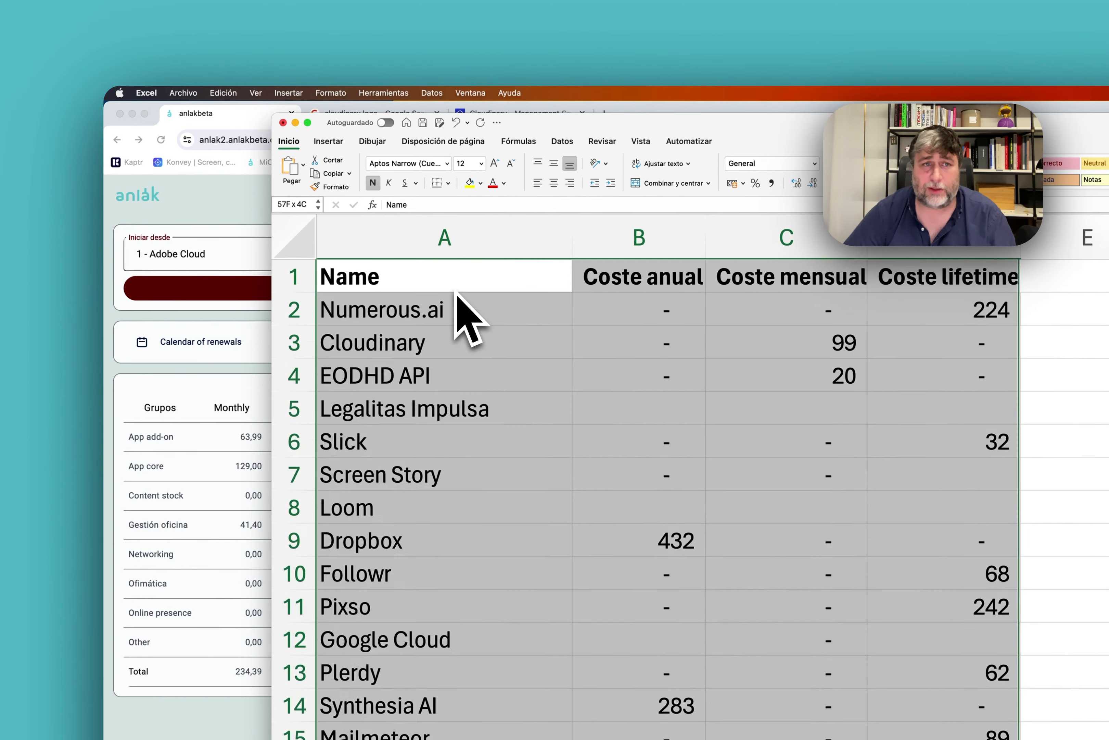
key("super+Up")
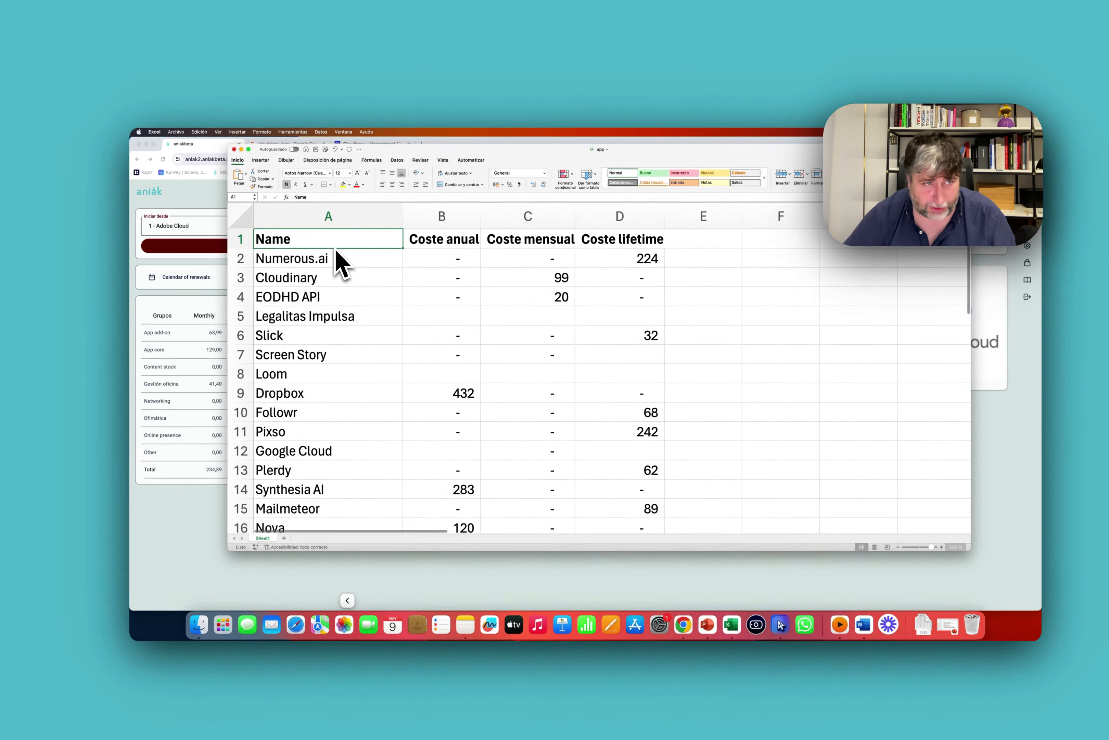
key("super+Down")
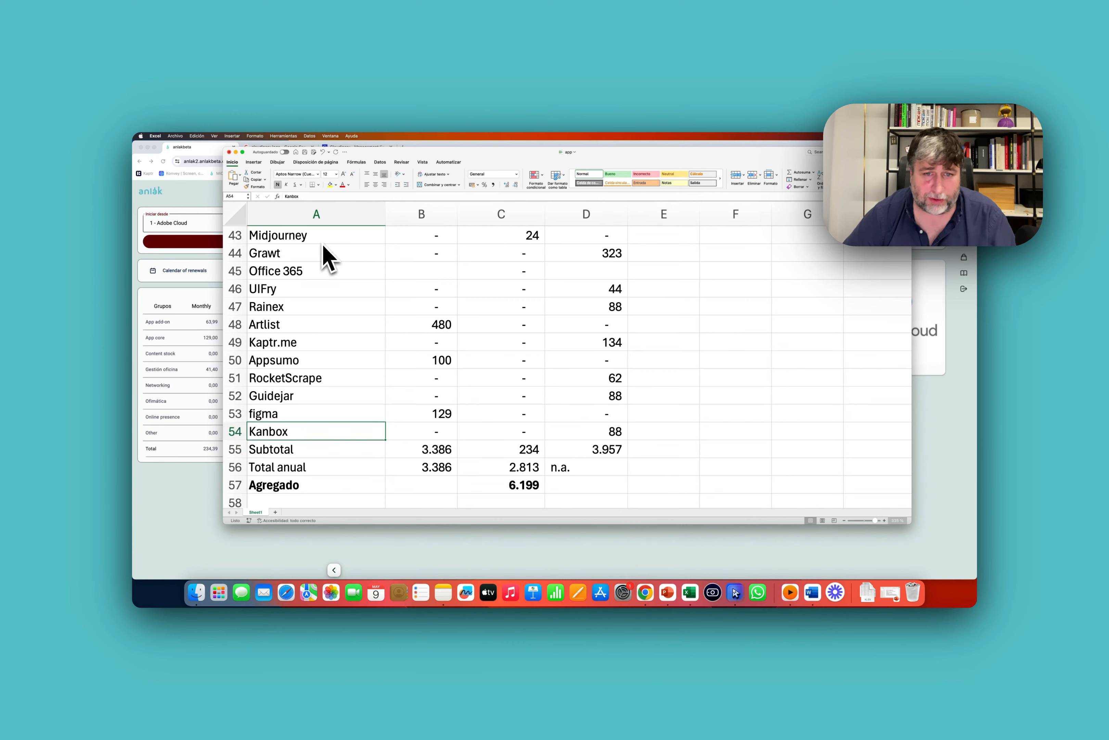
key("shift+space")
key("shift+Up")
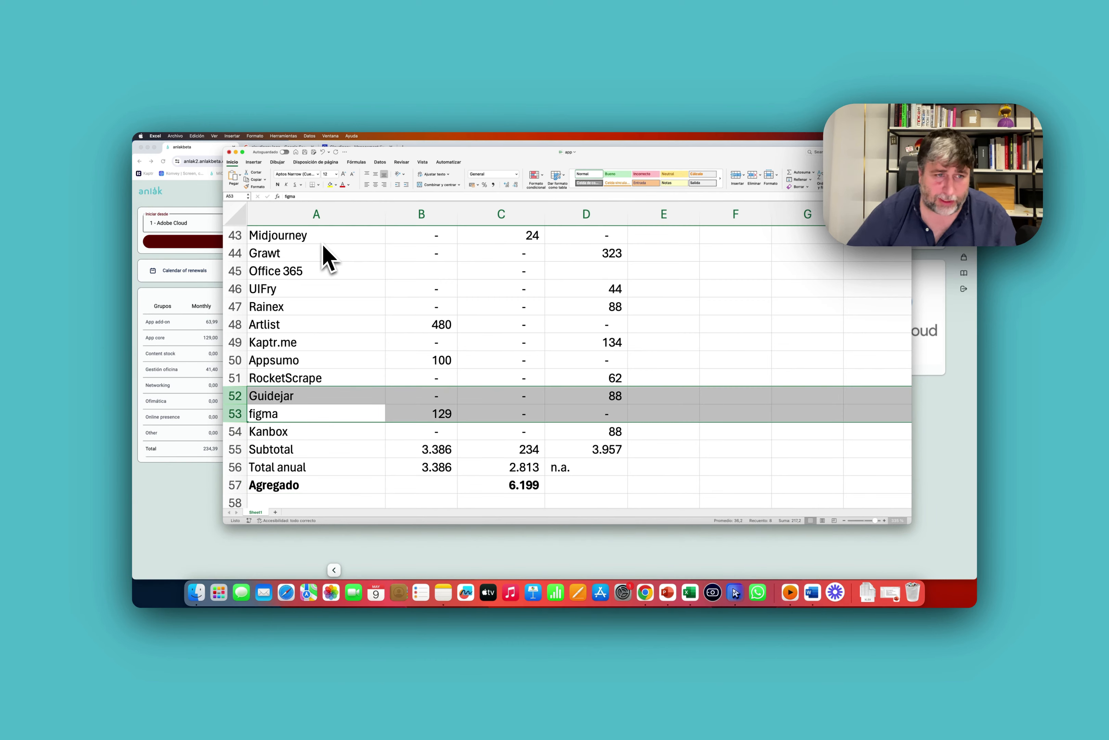
key("super+Up")
Insert a blank row above Loom and enter test text '80237409 kdjmsaklf' in C8.
left_click(234, 361)
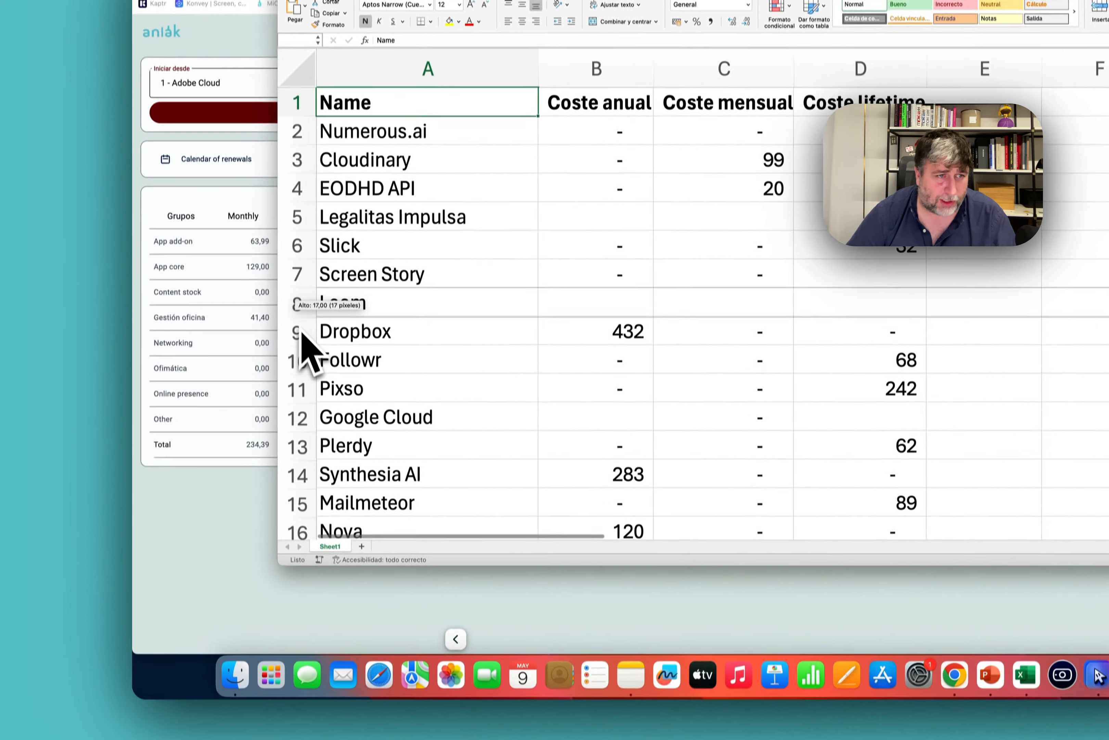
right_click(233, 361)
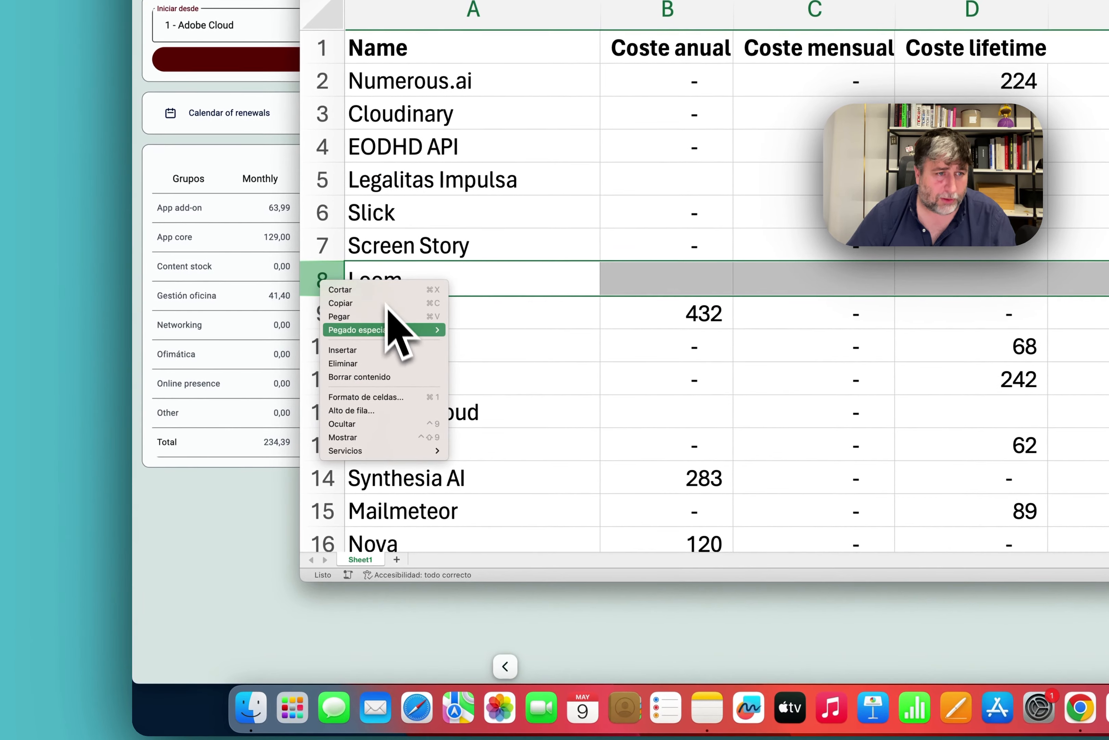
left_click(401, 349)
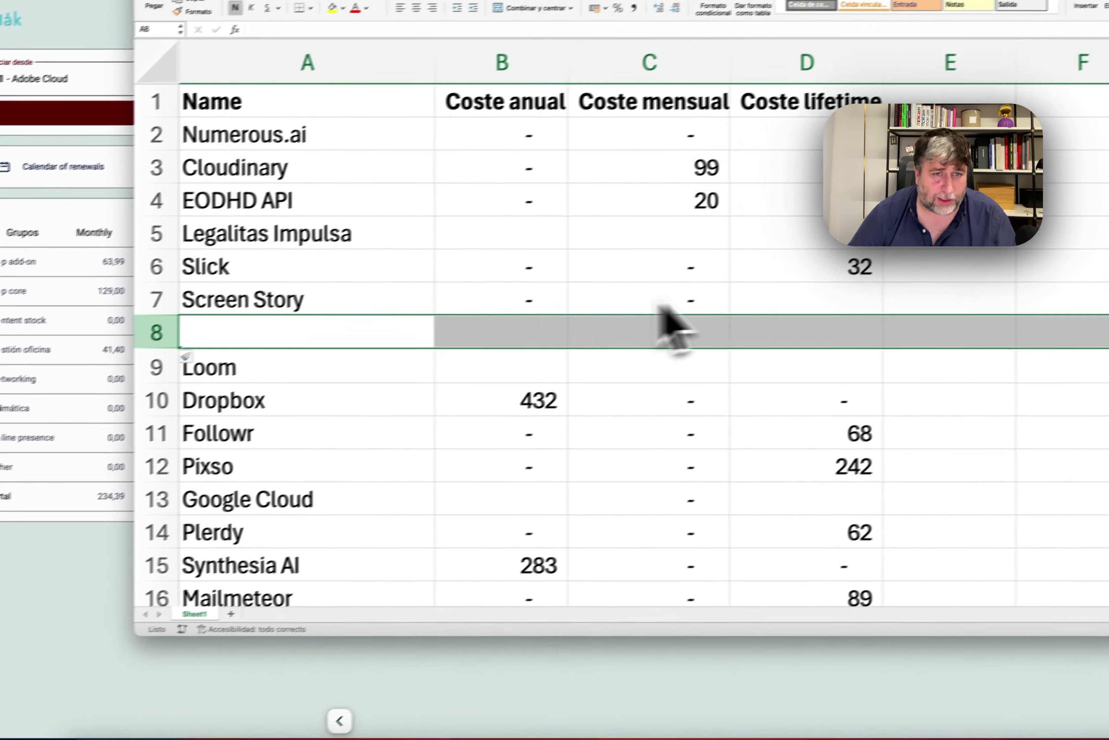
left_click(1105, 289)
left_click(792, 287)
type("80237409")
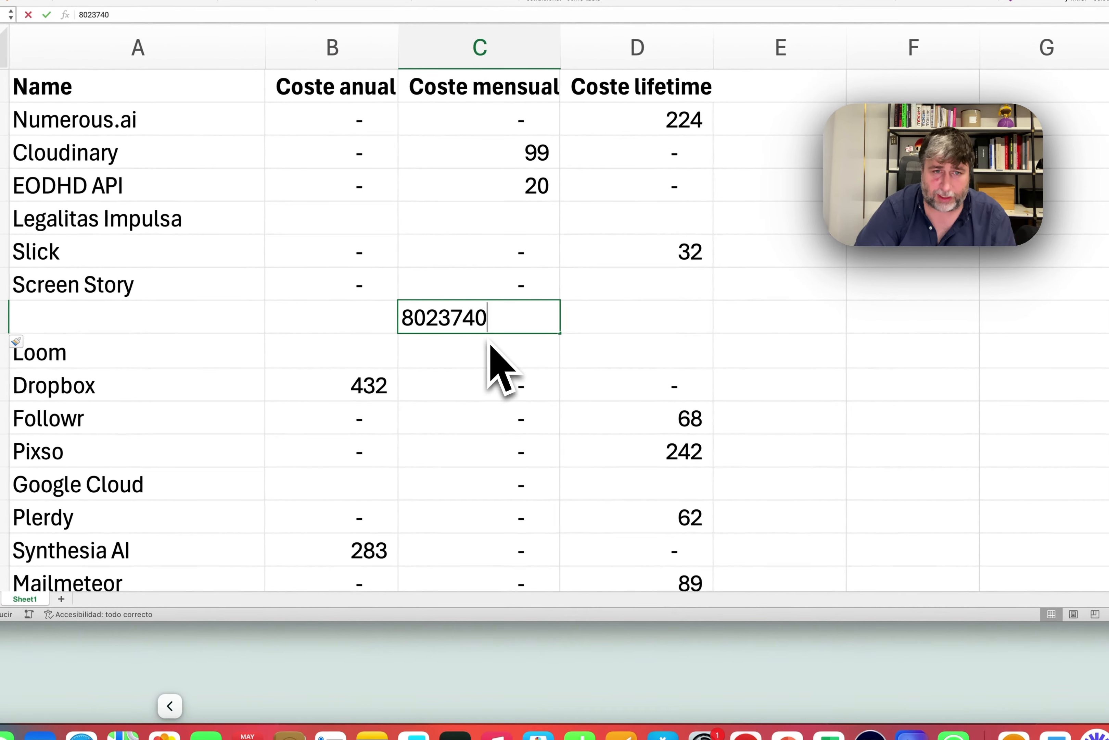
type(" kdjmsaklf")
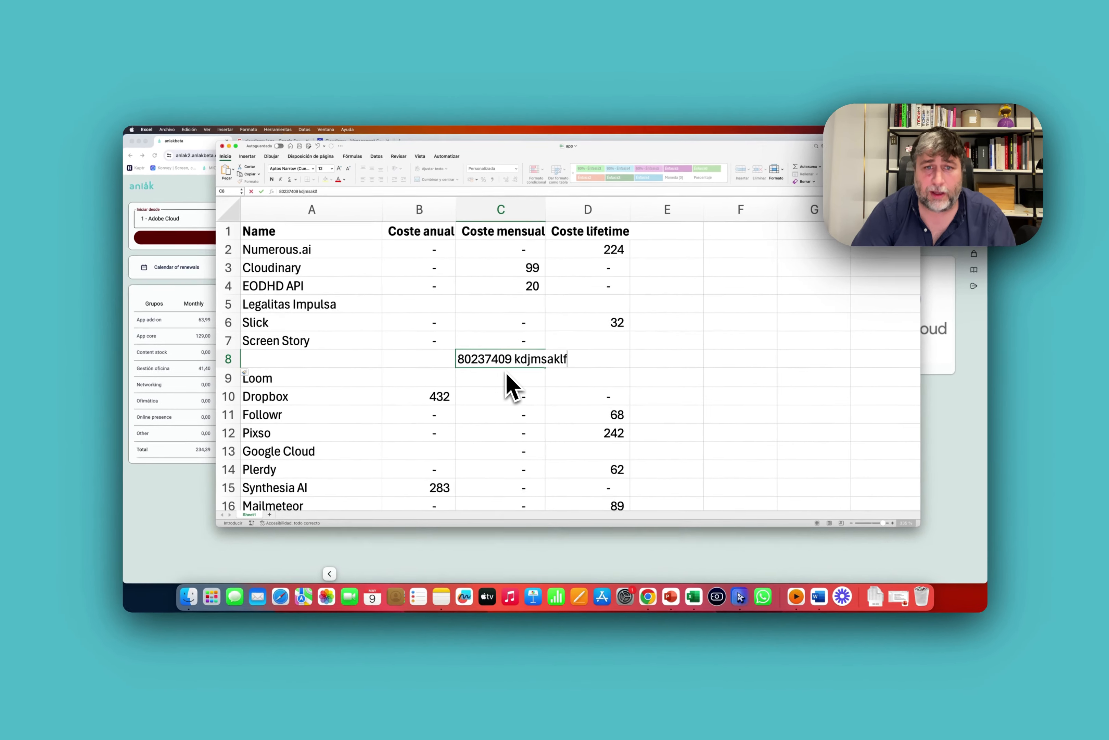
key("Return")
type("1")
key("Escape")
Delete test row 8 so Loom moves back up under Screen Story.
key("Right")
key("Right")
key("Right")
key("Up")
key("Left")
key("Left")
key("Left")
key("Left")
key("Left")
key("shift+space")
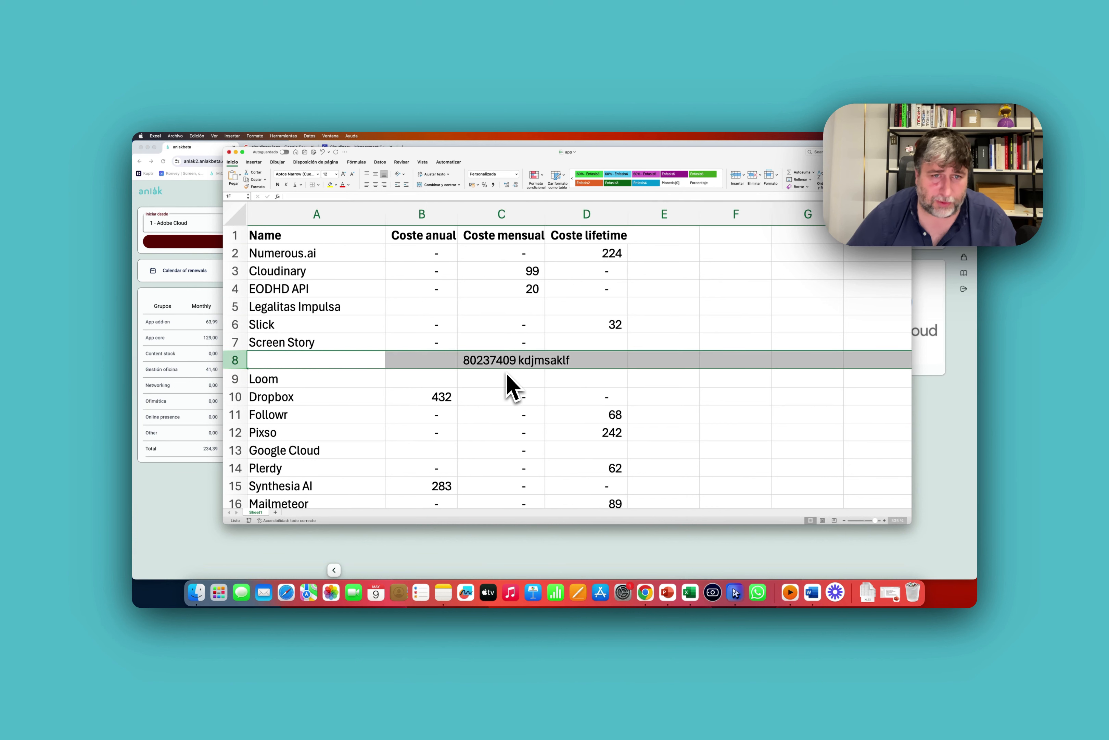
key("ctrl+minus")
key("Up")
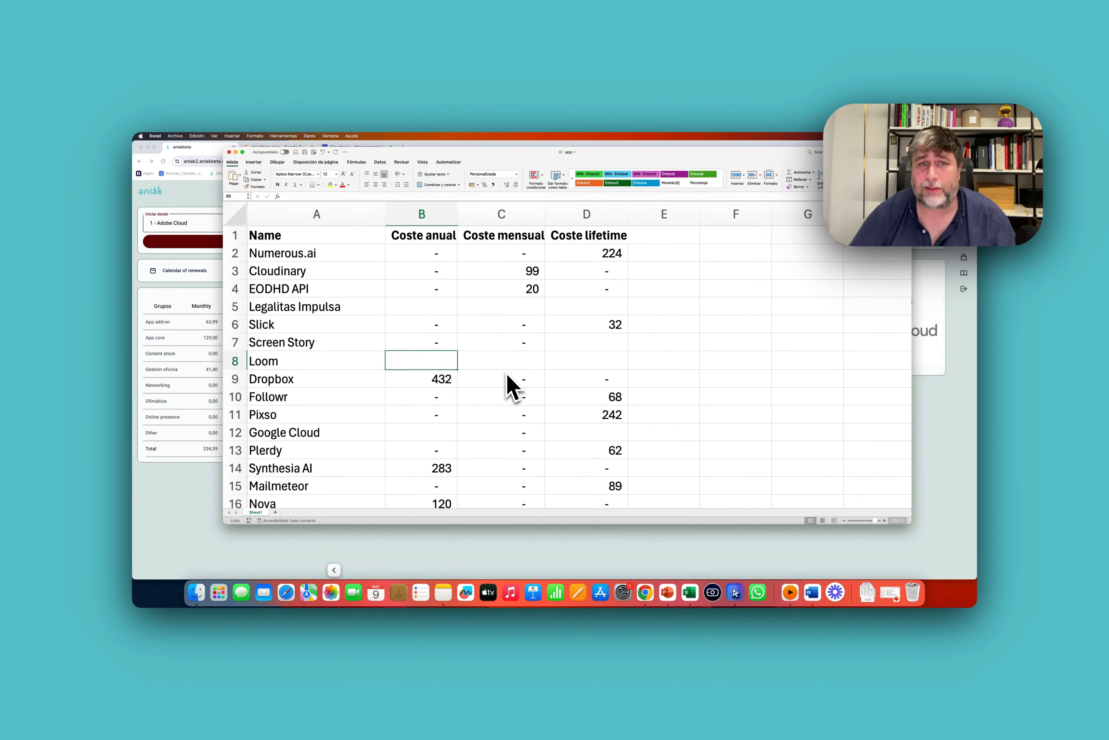
Close the workbook, choosing No guardar to discard the changes.
scroll(503, 299, "down", 1)
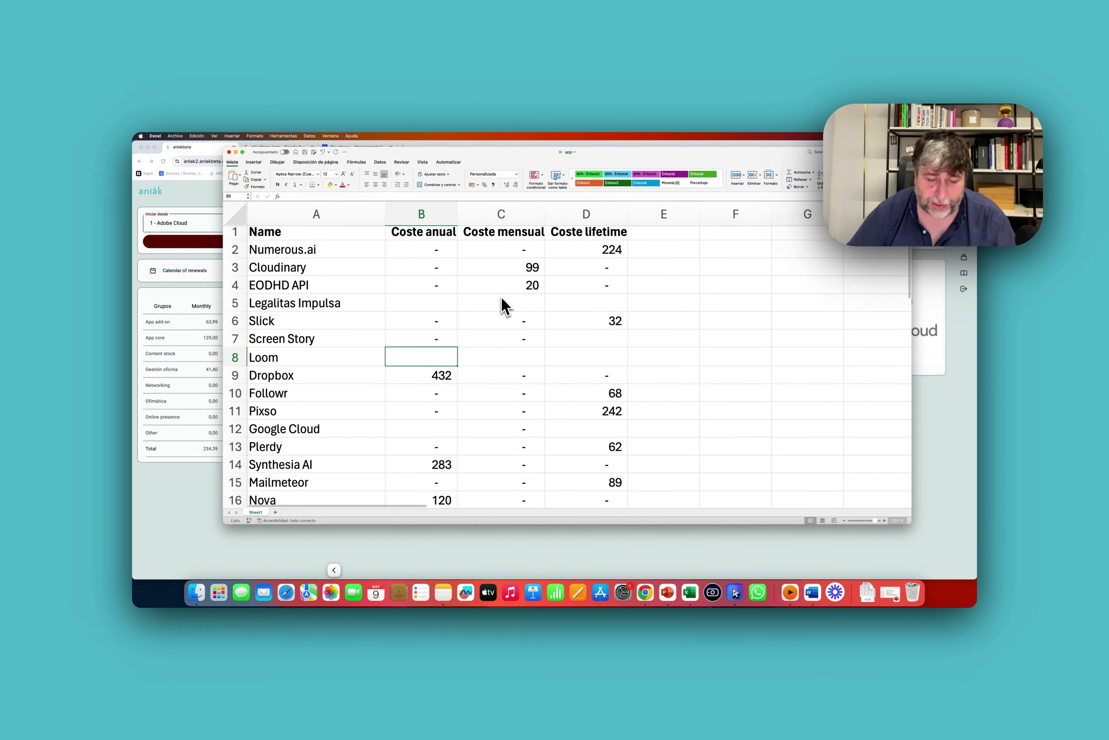
left_click(486, 292)
key("super+w")
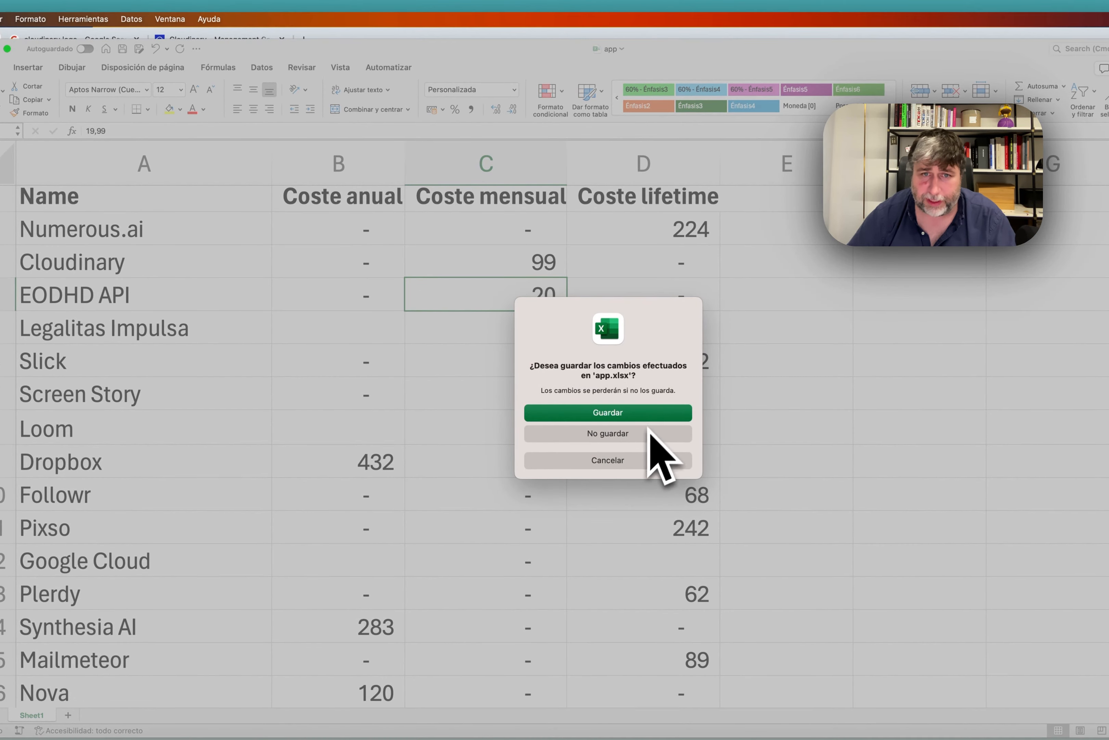
left_click(638, 438)
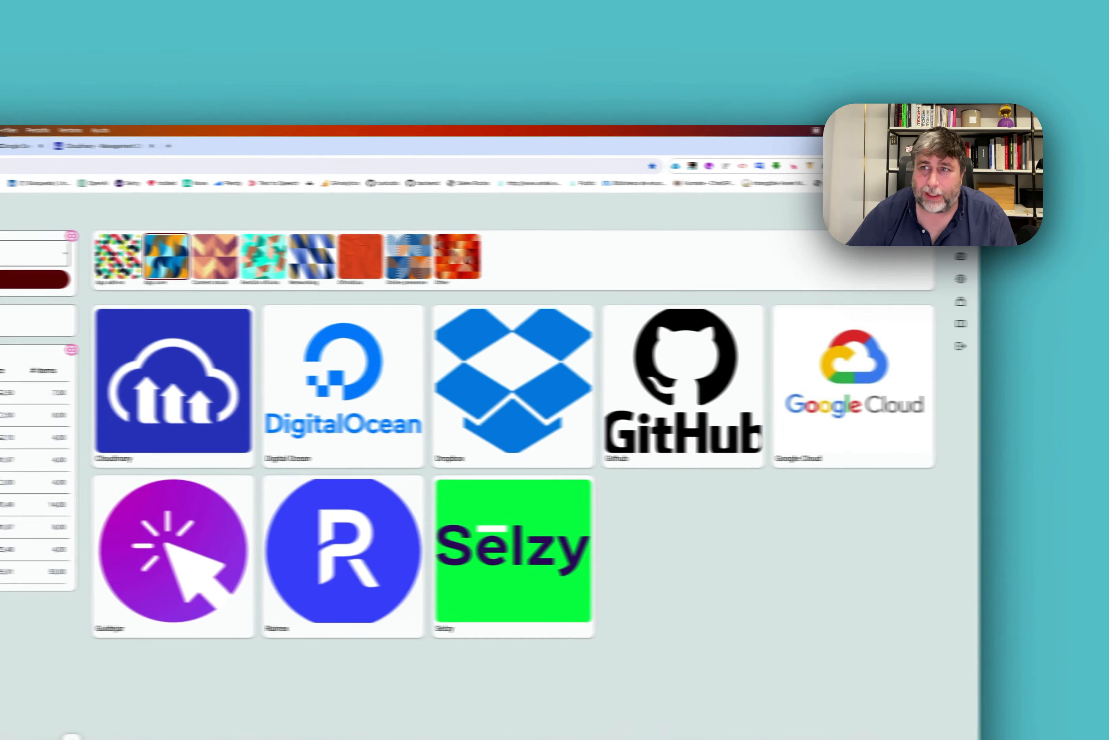
Start a new Empleado user in Agenda with Asignar usuario on, then return home via the anlák logo.
left_click(964, 225)
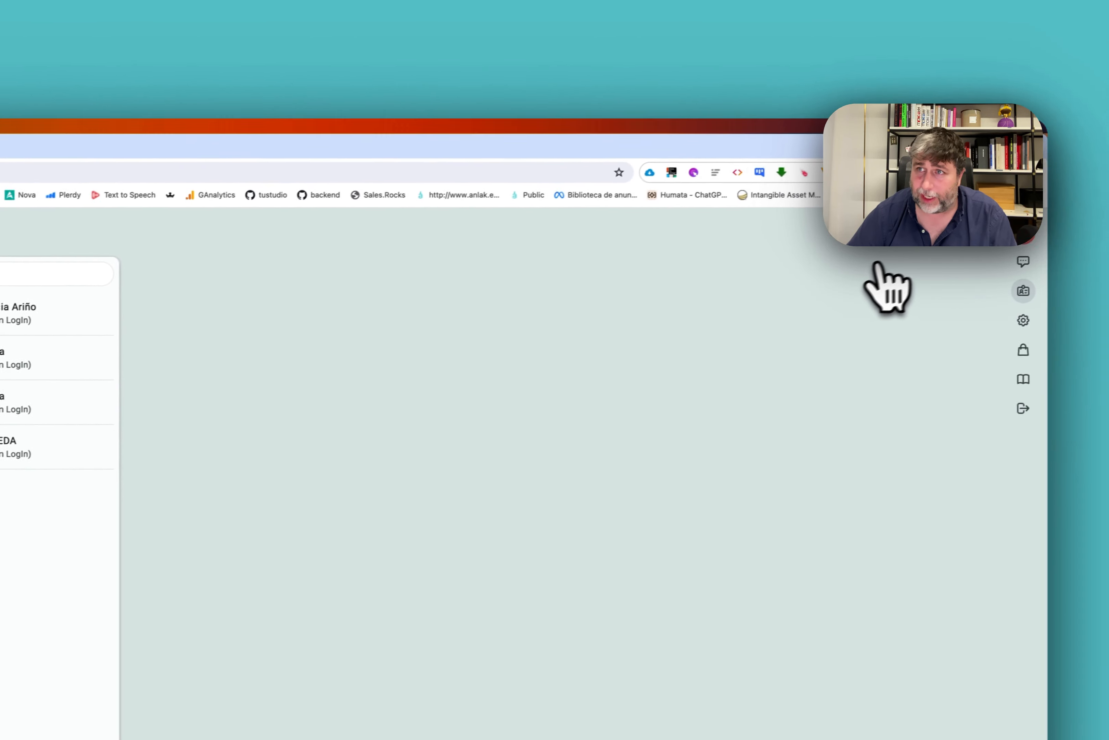
left_click(913, 244)
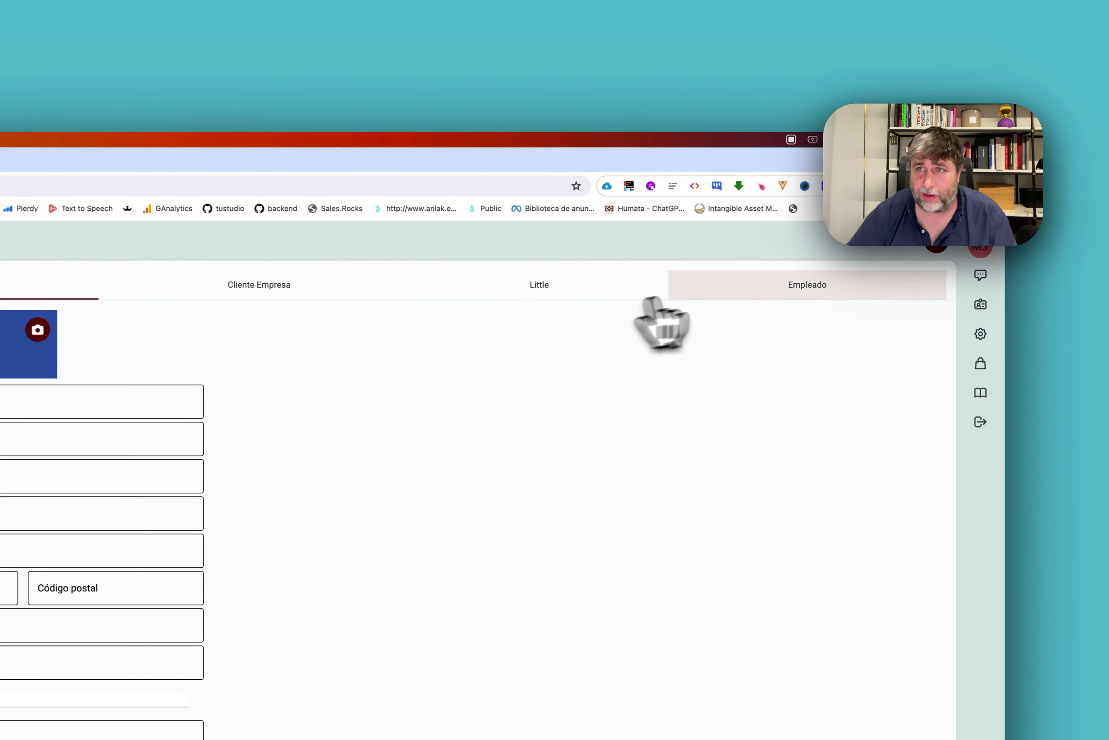
left_click(907, 291)
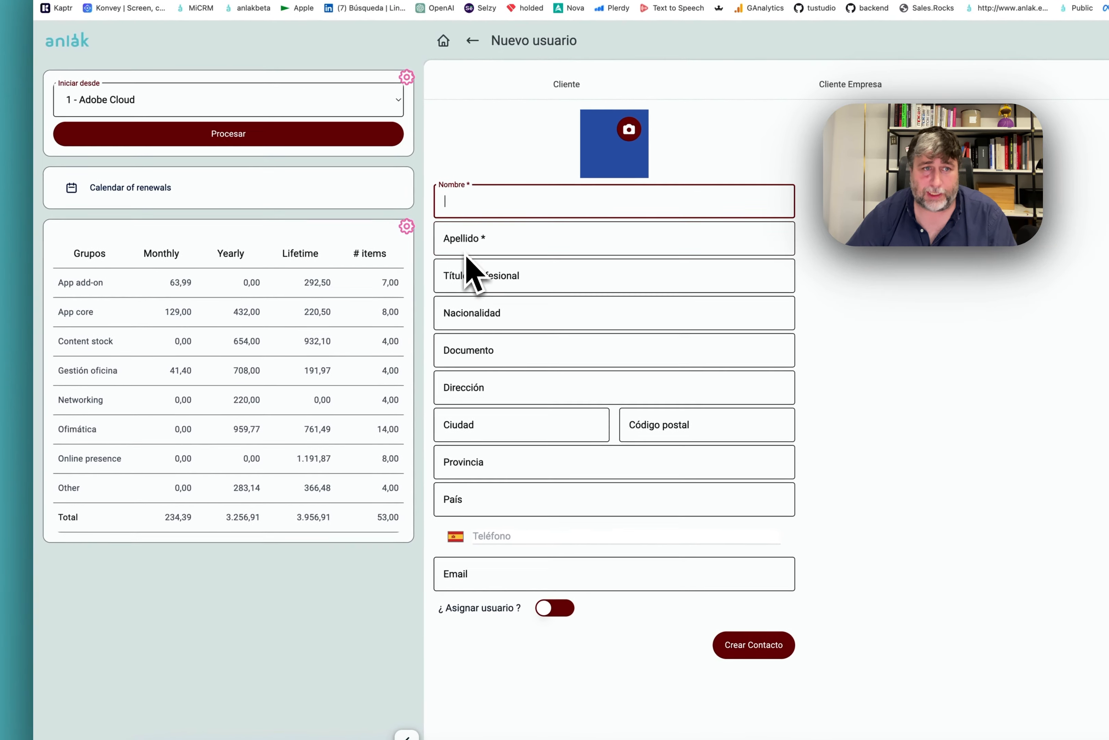
left_click(468, 248)
left_click(530, 574)
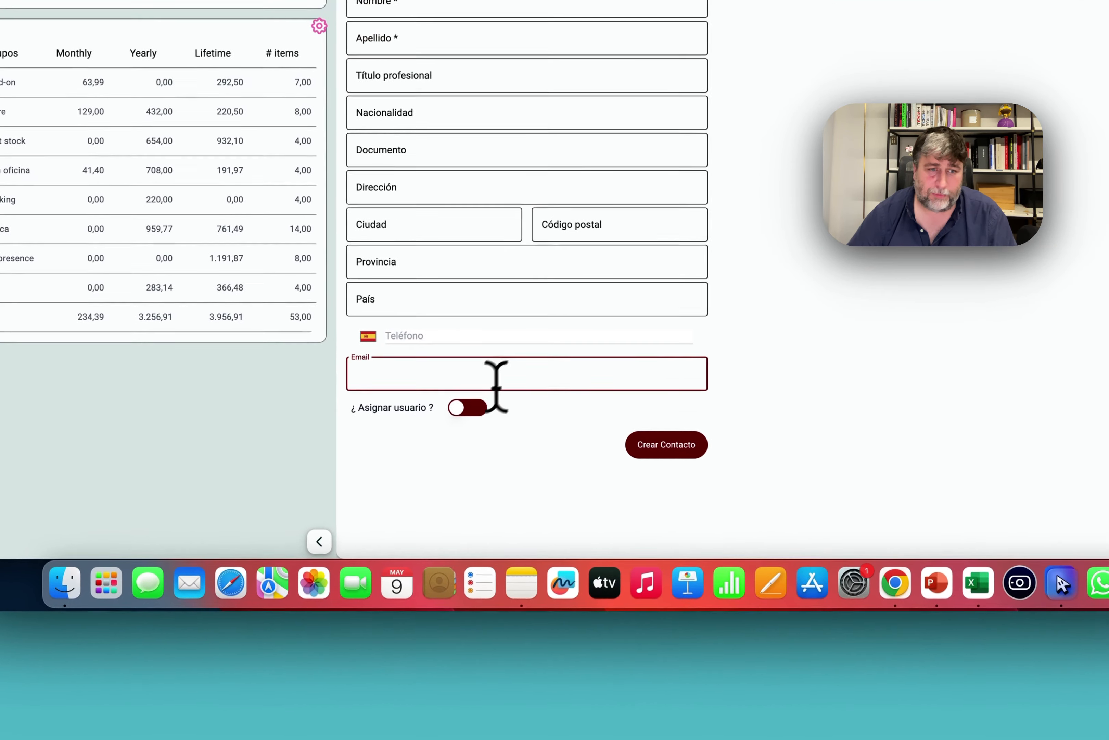
left_click(467, 406)
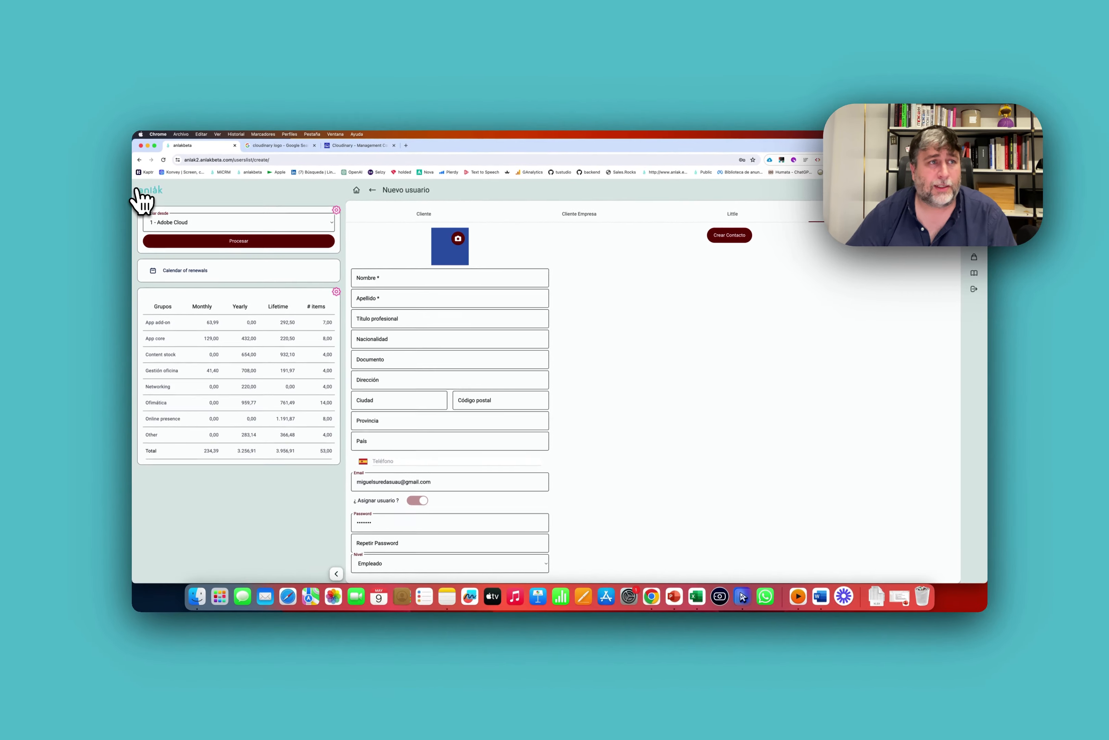
left_click(140, 191)
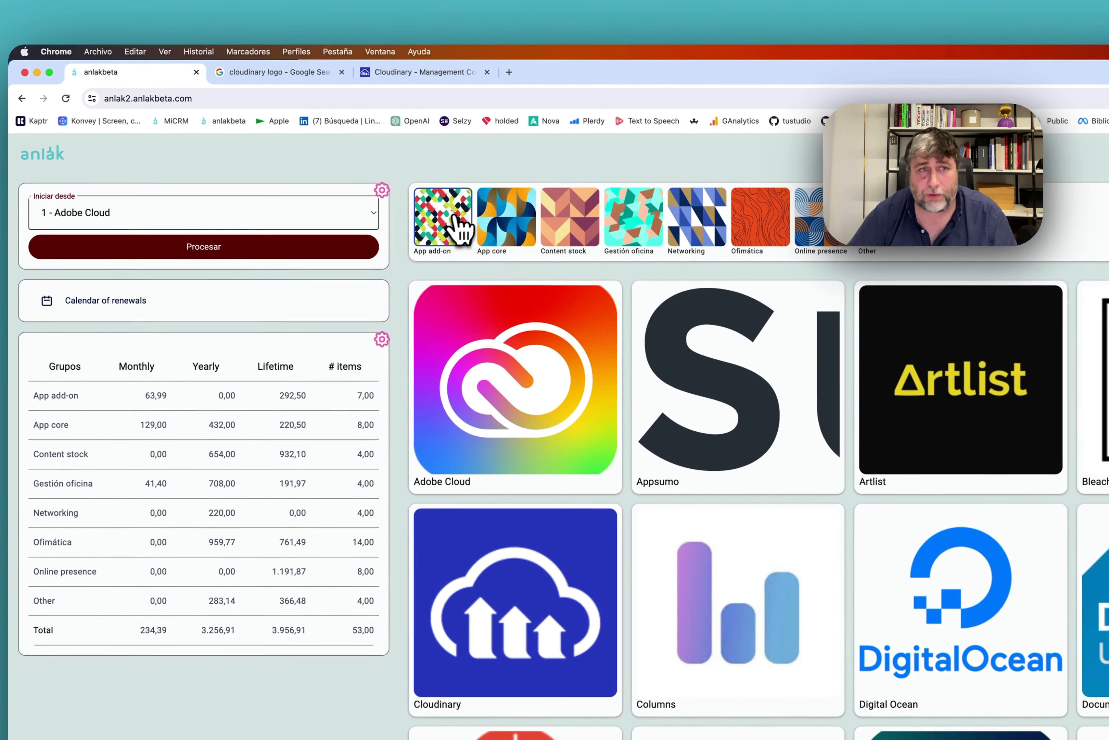
left_click(582, 315)
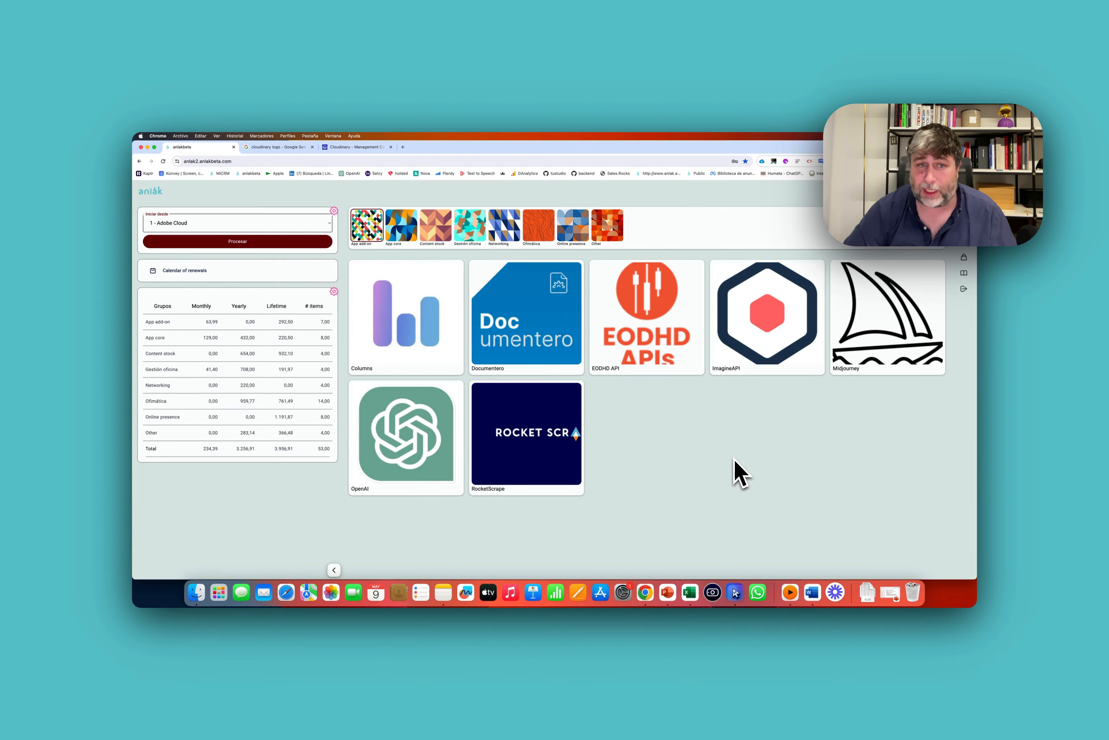
left_click(418, 341)
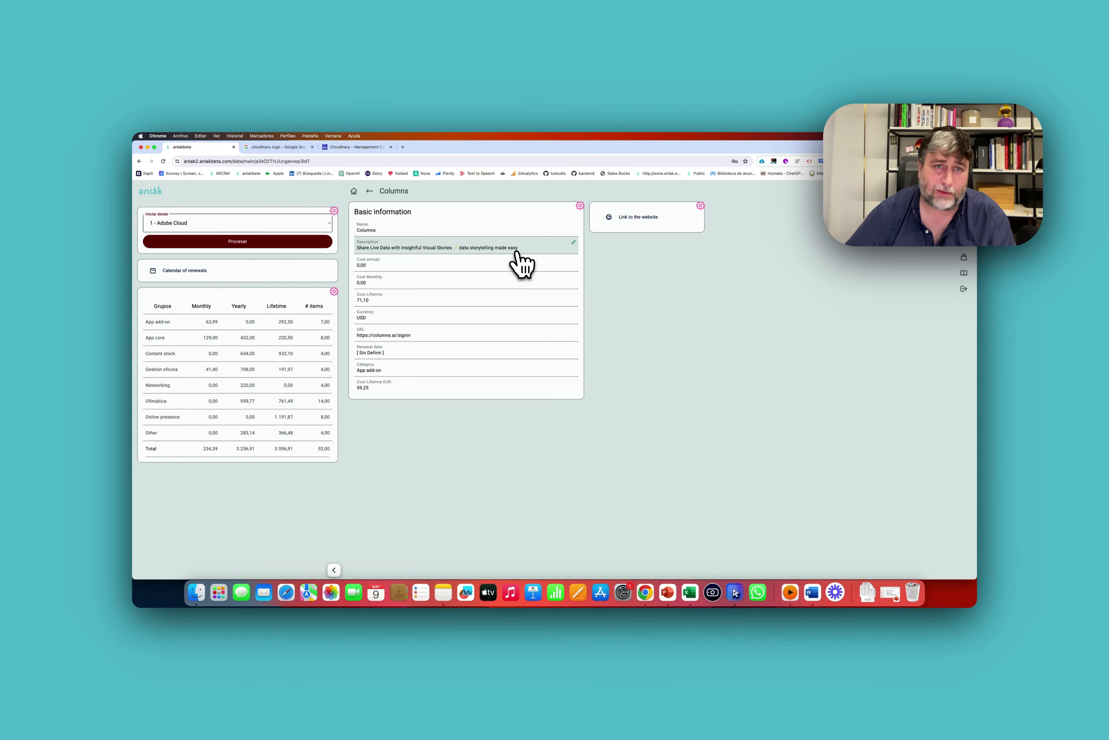
left_click(370, 190)
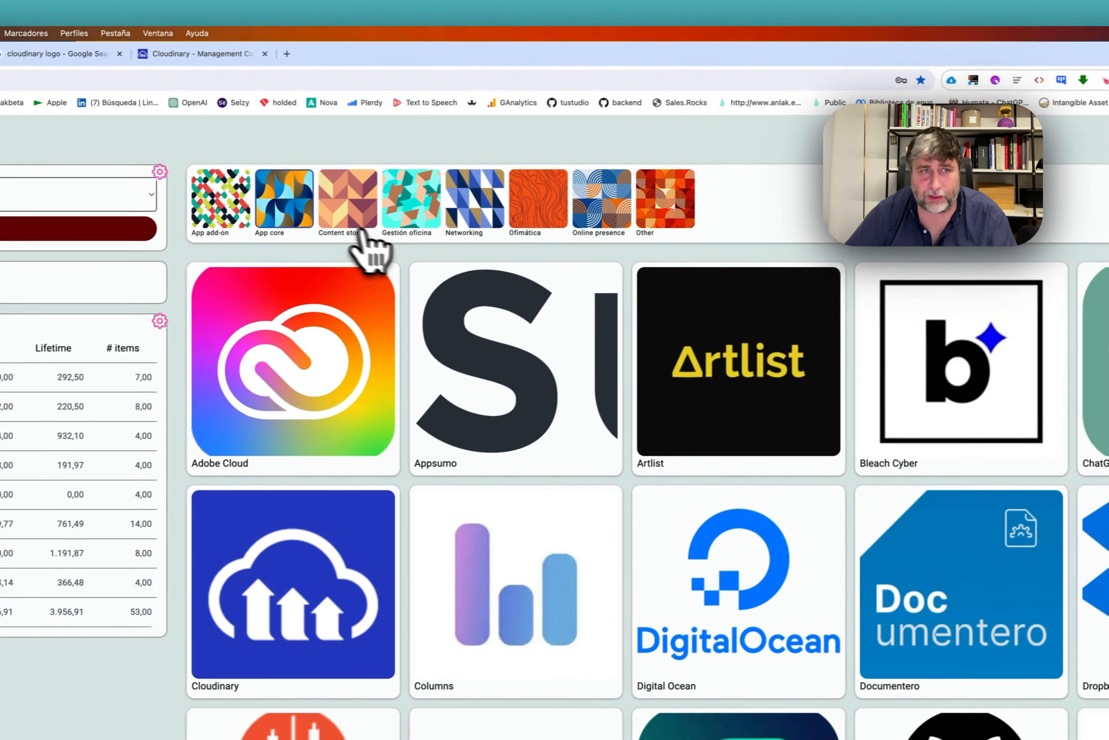
Filter through App core, Content stock, Gestión oficina, Networking, Ofimática, Online presence, ending on Other.
left_click(151, 229)
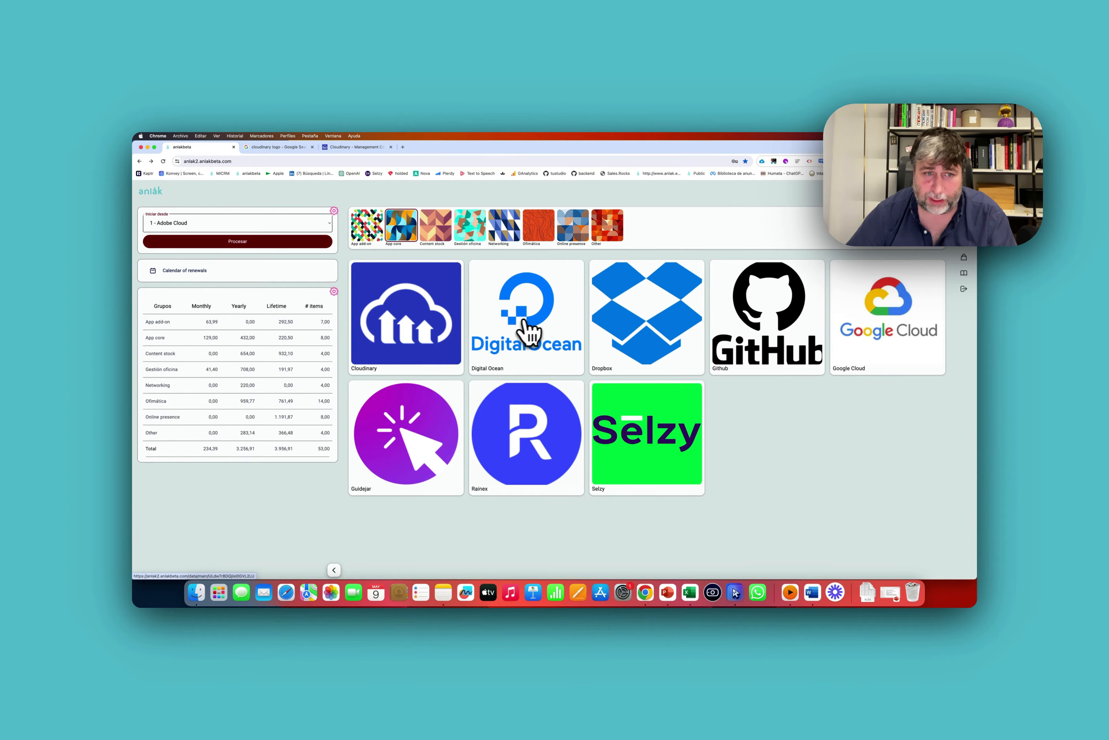
left_click(435, 229)
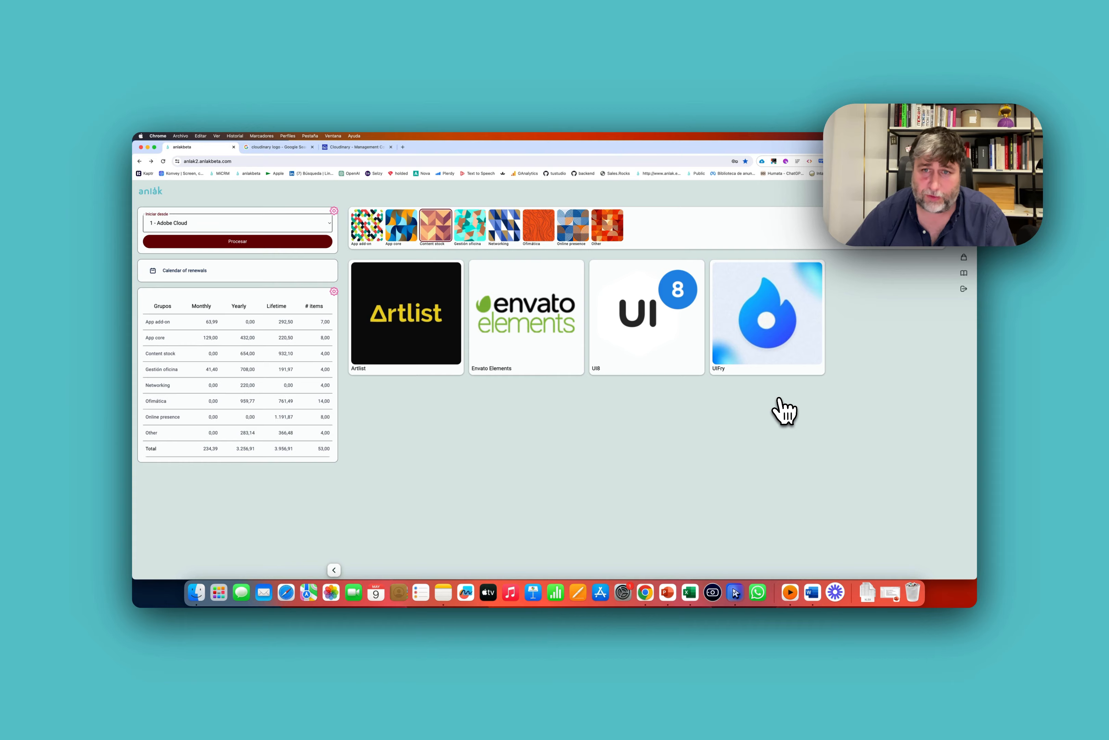
left_click(469, 232)
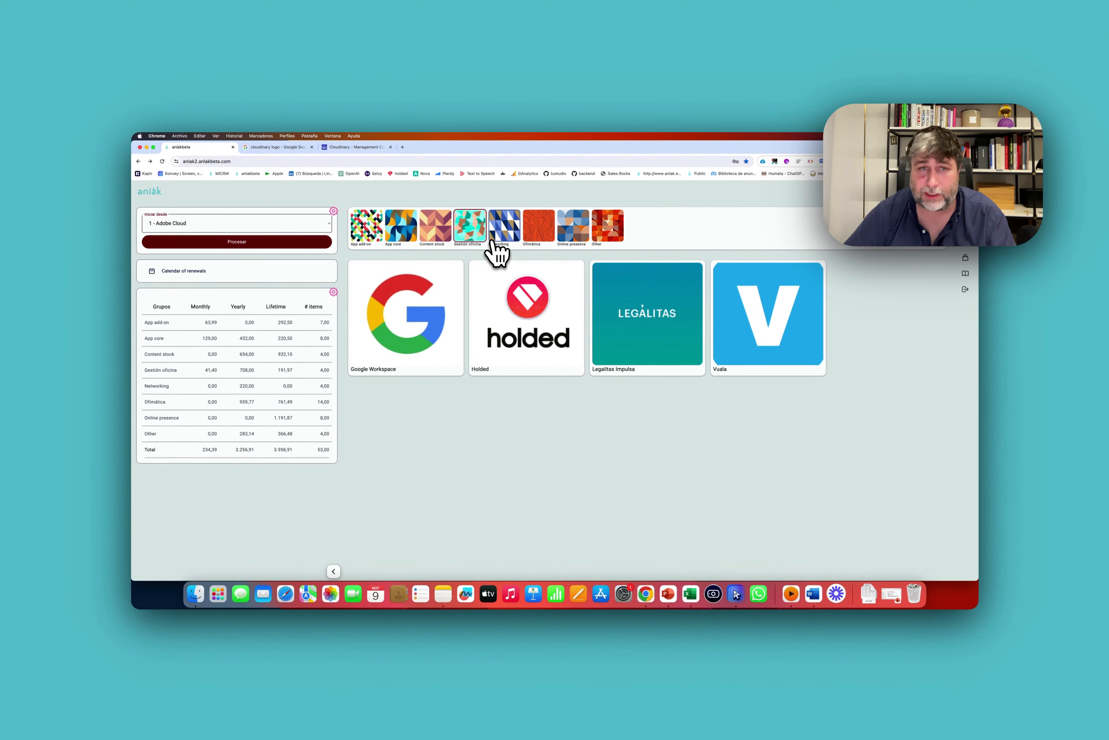
left_click(502, 234)
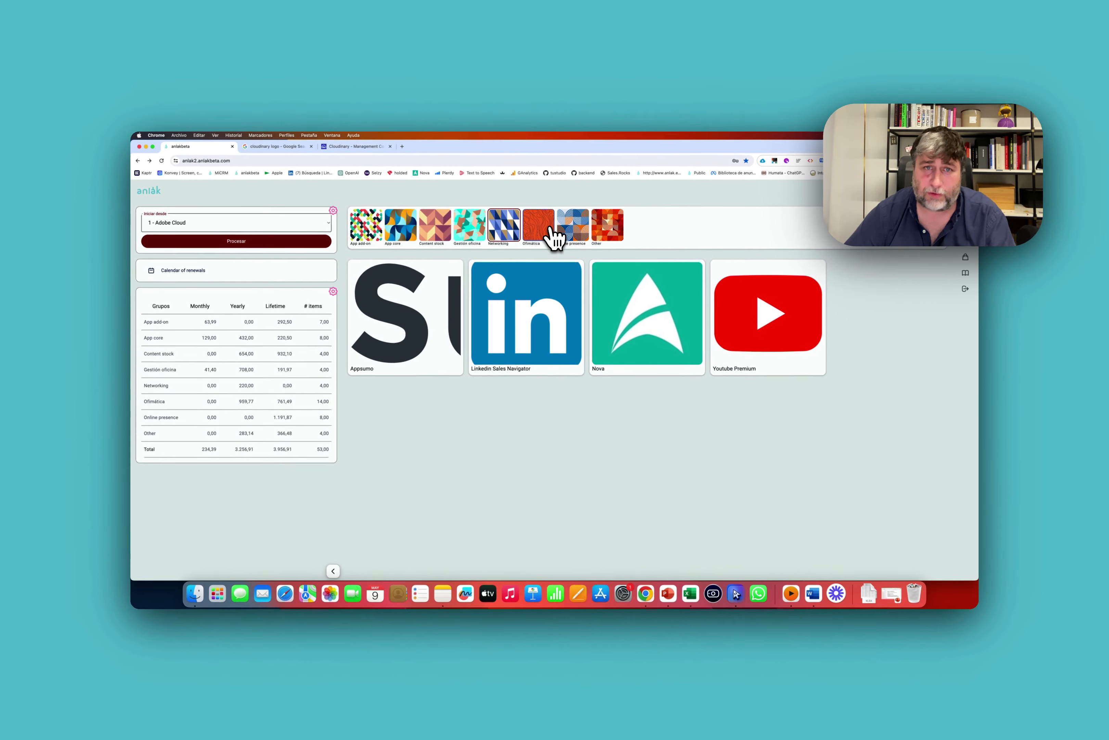
left_click(549, 230)
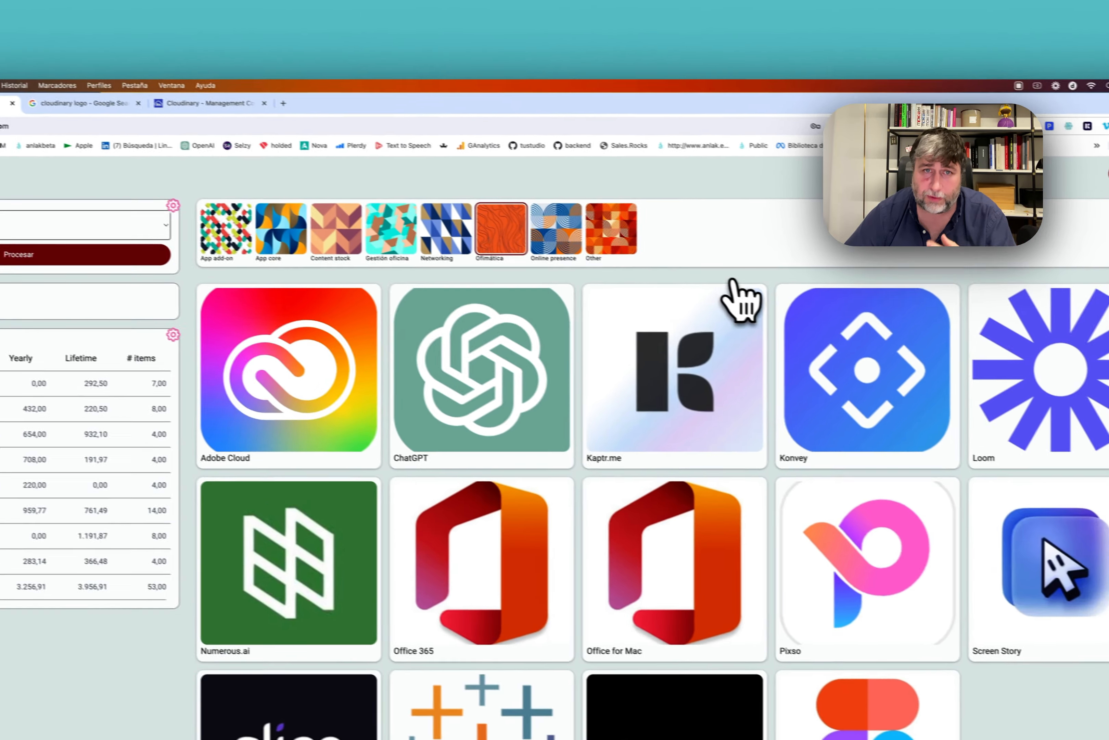
scroll(526, 319, "down", 2)
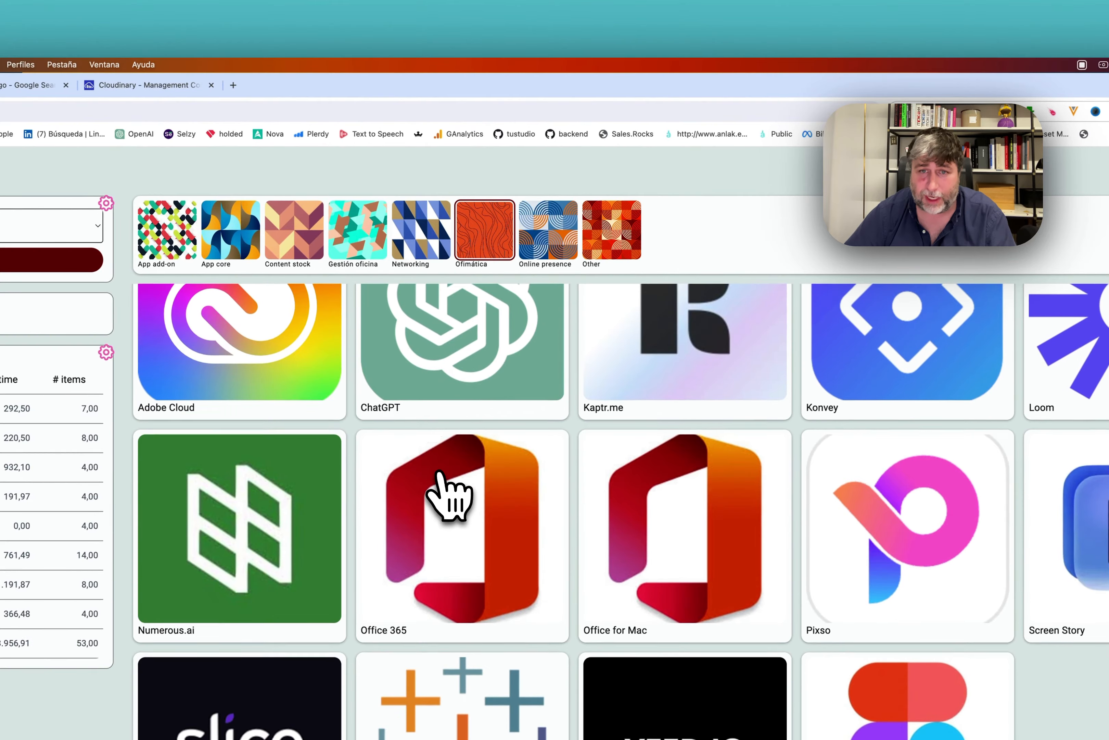
scroll(439, 472, "up", 2)
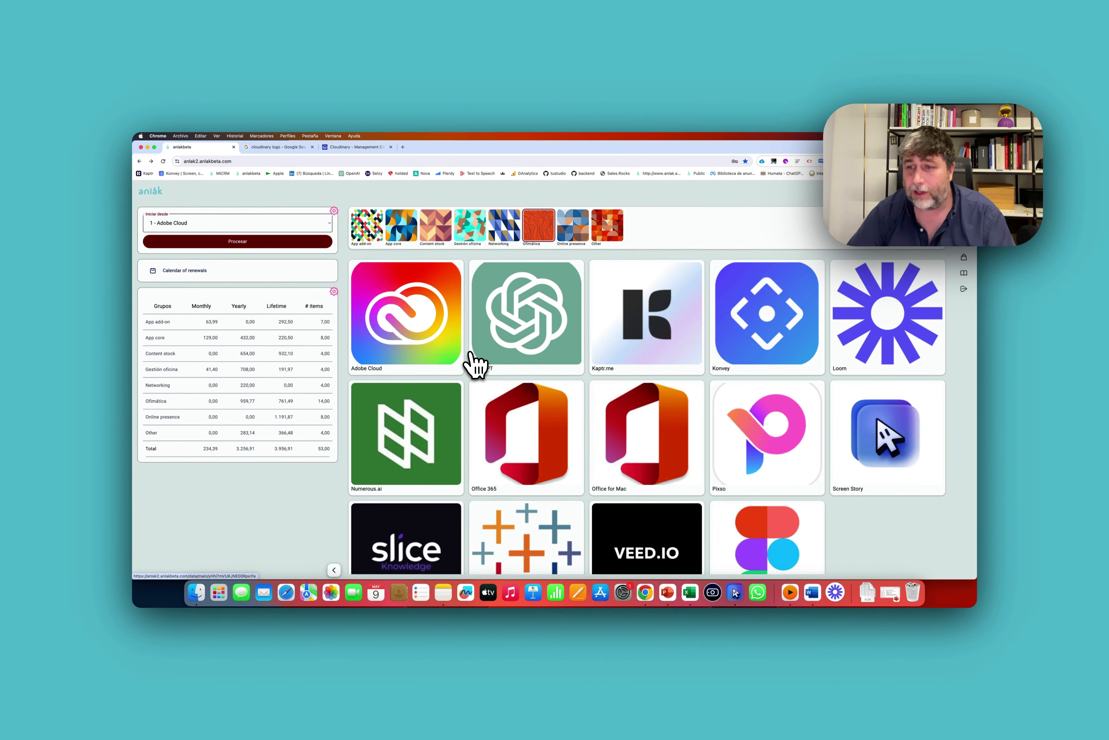
left_click(585, 236)
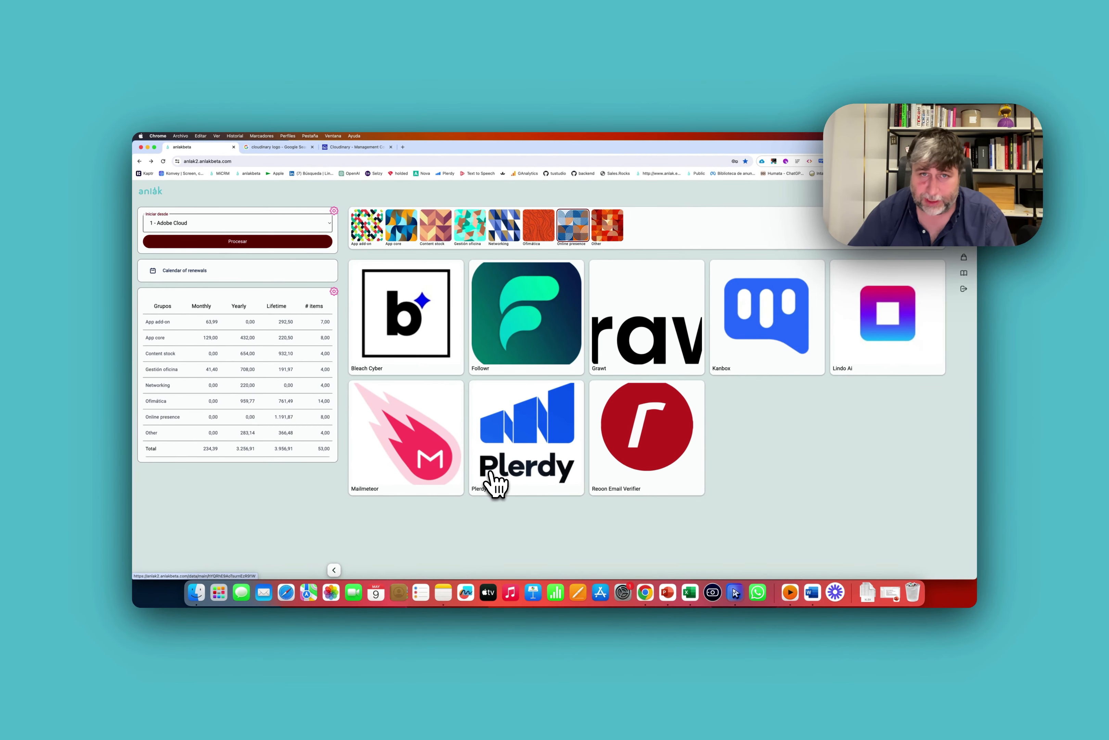
left_click(612, 237)
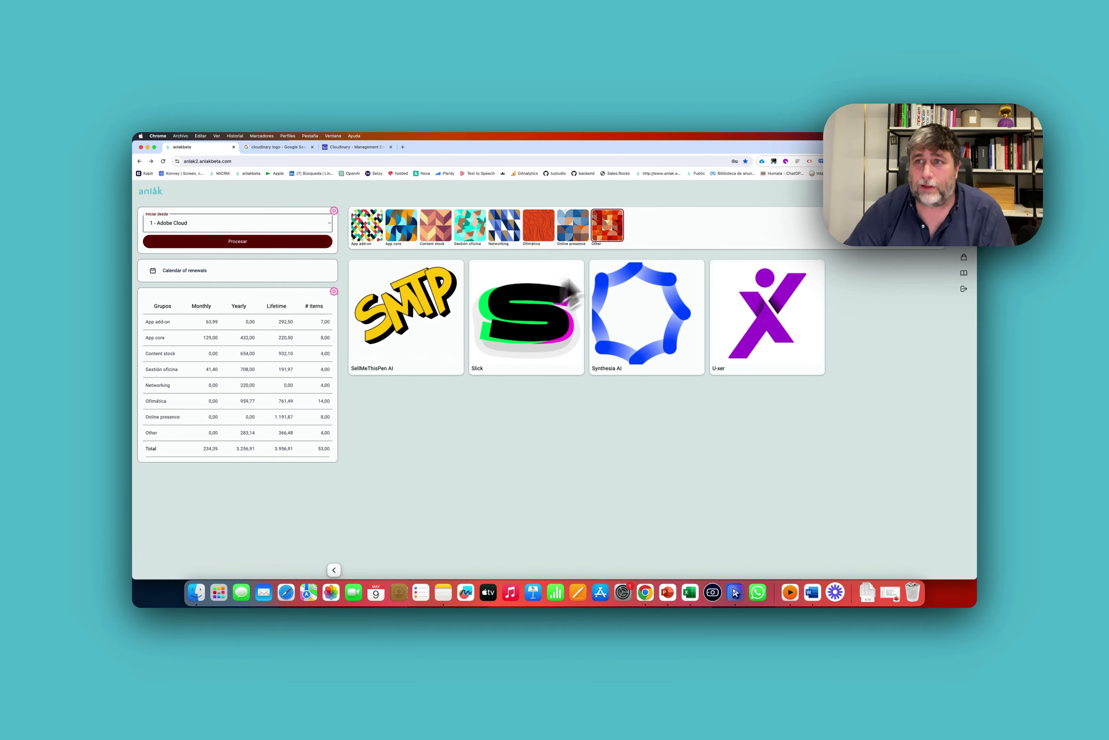
Open the company configuration's Colecciones section and start adding a new collection set.
left_click(967, 254)
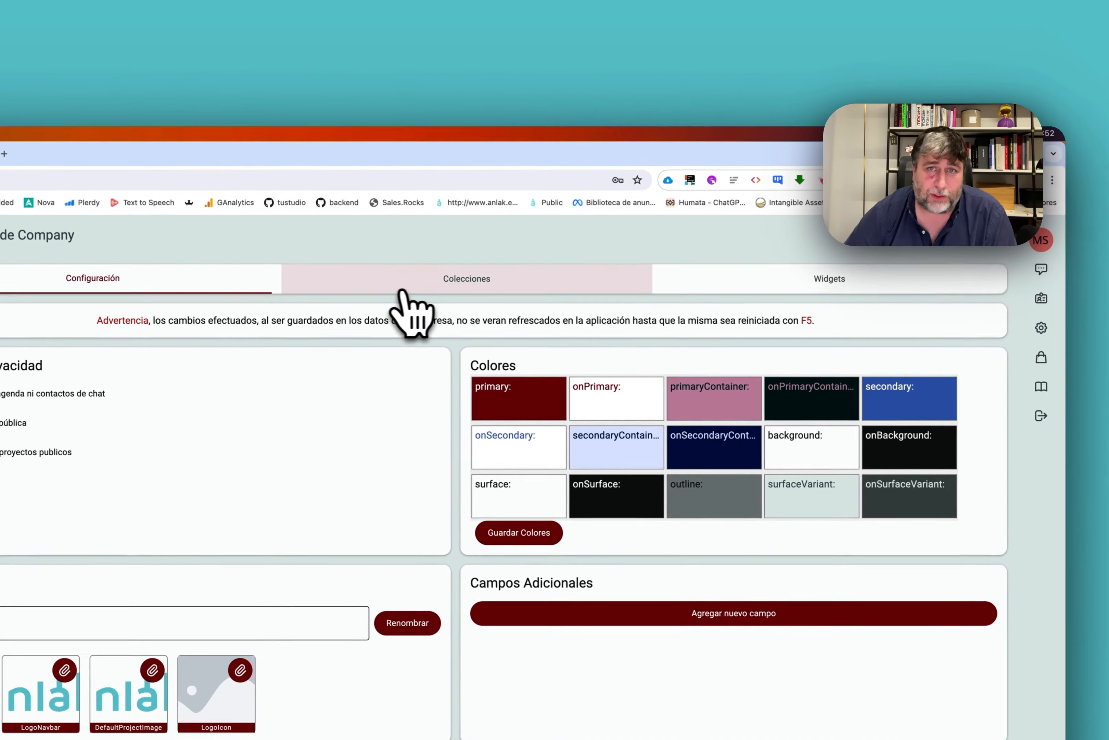
left_click(401, 292)
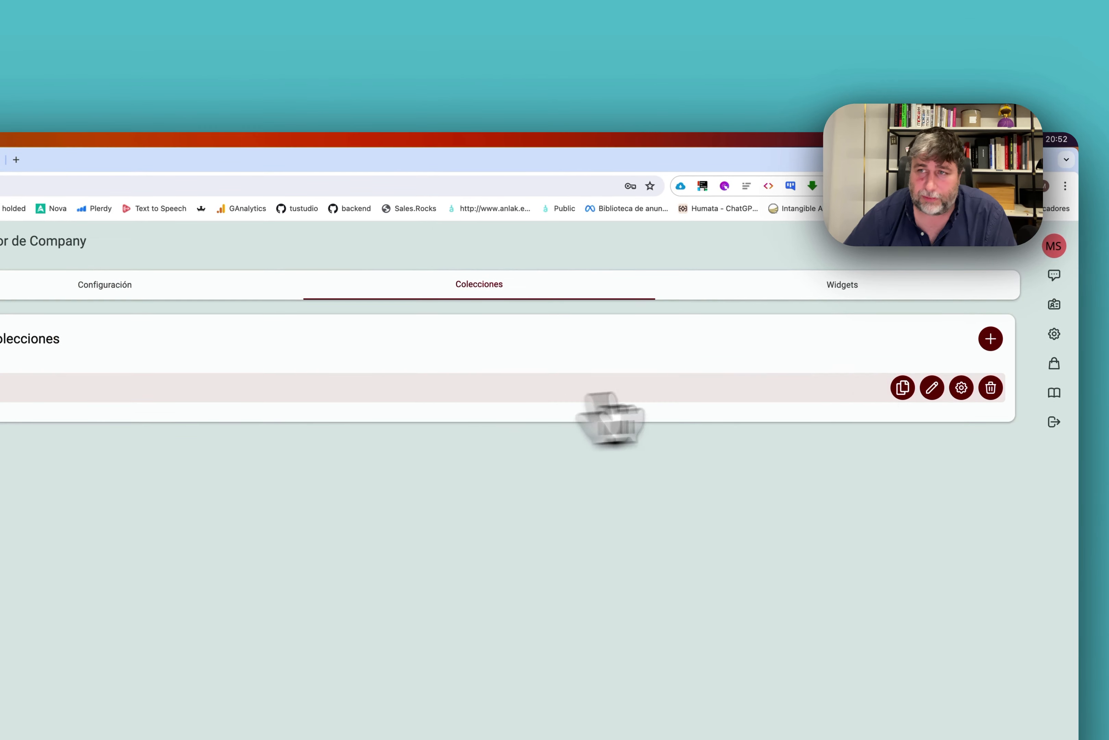
left_click(989, 339)
scroll(478, 477, "down", 3)
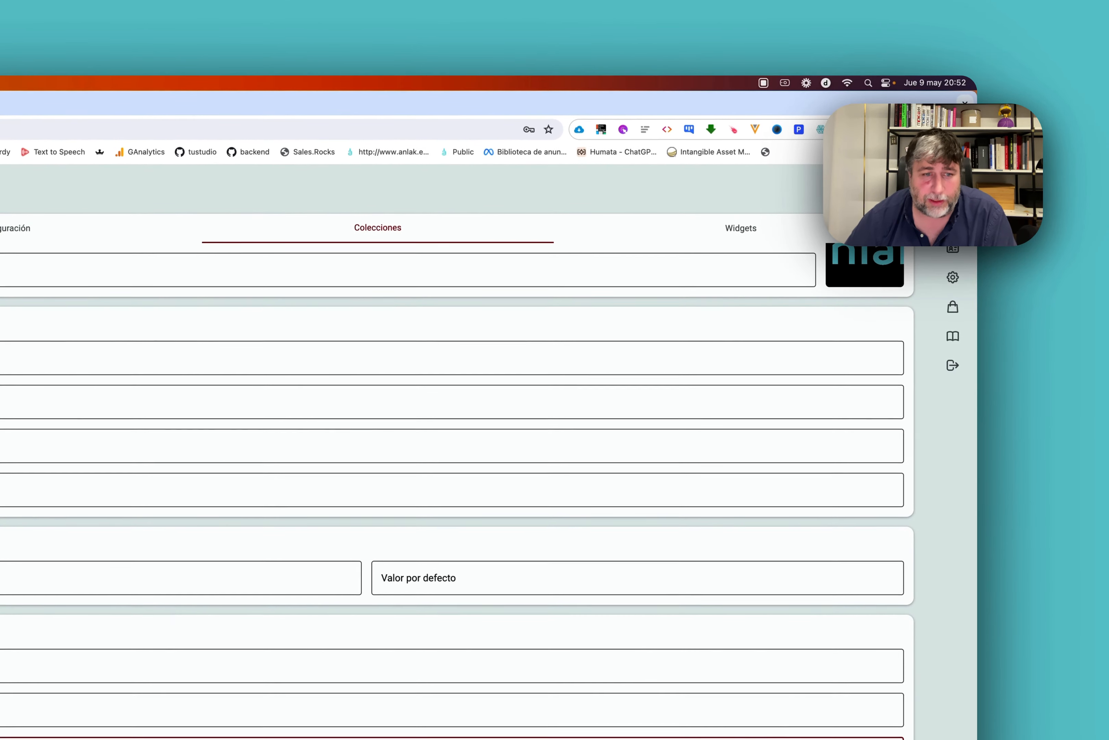